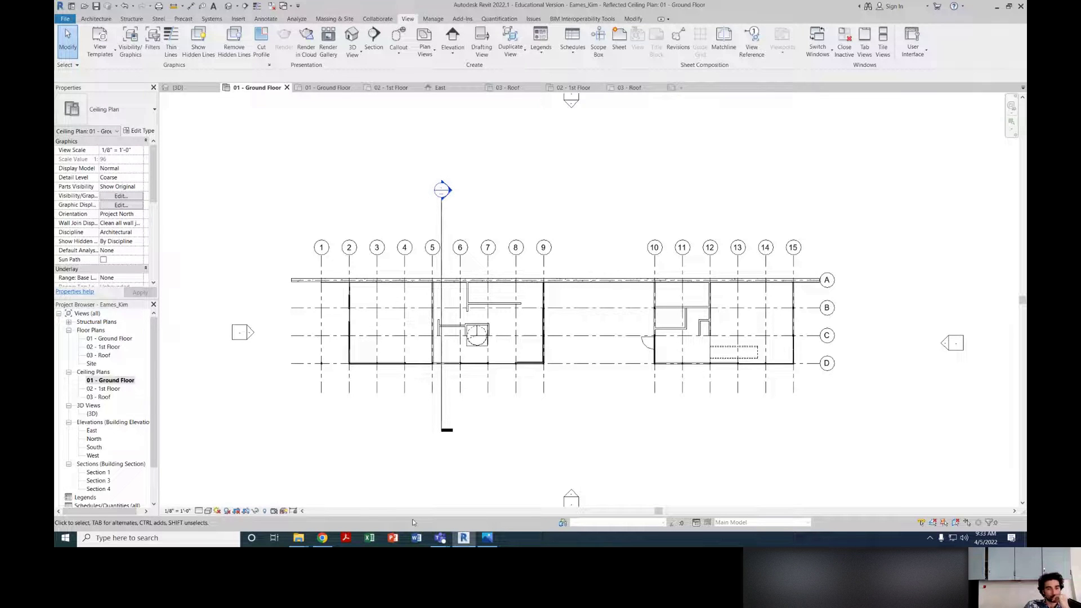
pyautogui.moveTo(608, 458); pyautogui.dragTo(578, 449, button='middle')
pyautogui.scroll(-1, 585, 455)
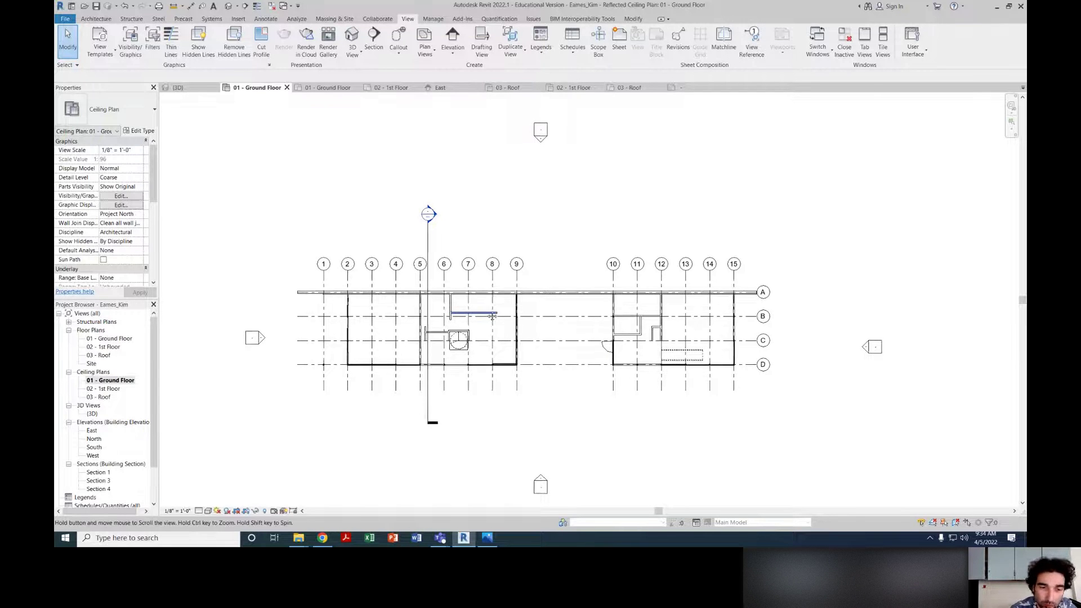
pyautogui.moveTo(491, 314); pyautogui.dragTo(492, 298, button='middle')
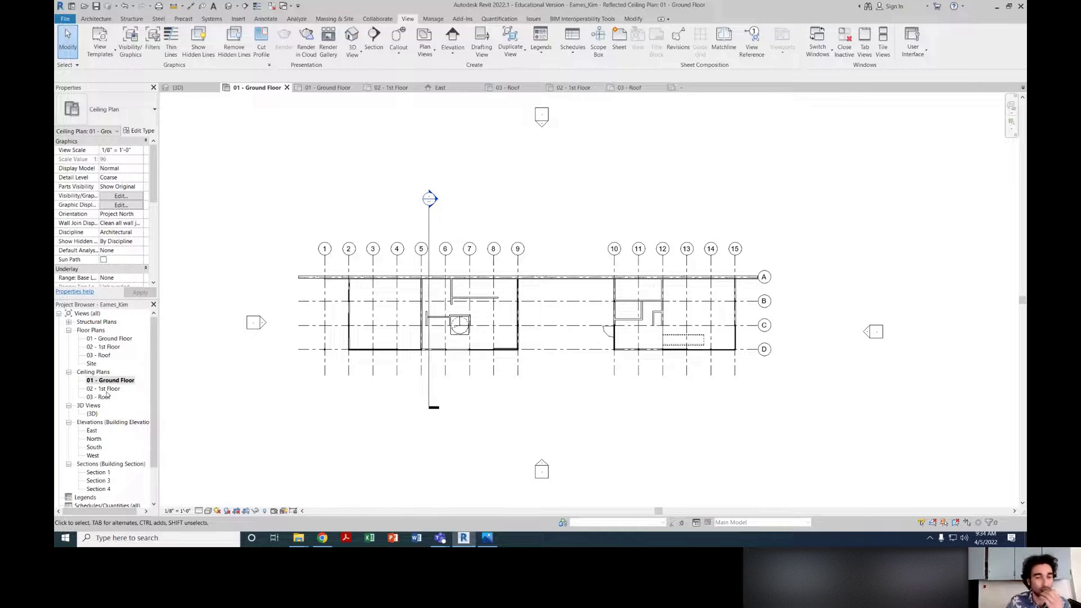
pyautogui.moveTo(380, 454); pyautogui.dragTo(367, 450, button='middle')
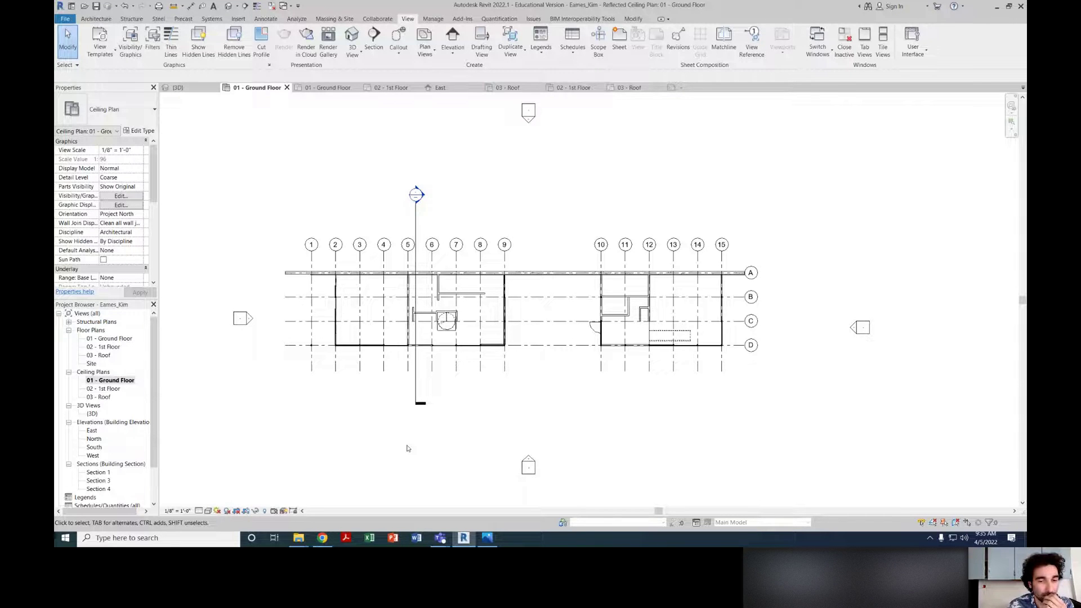
pyautogui.moveTo(408, 449); pyautogui.dragTo(442, 445, button='middle')
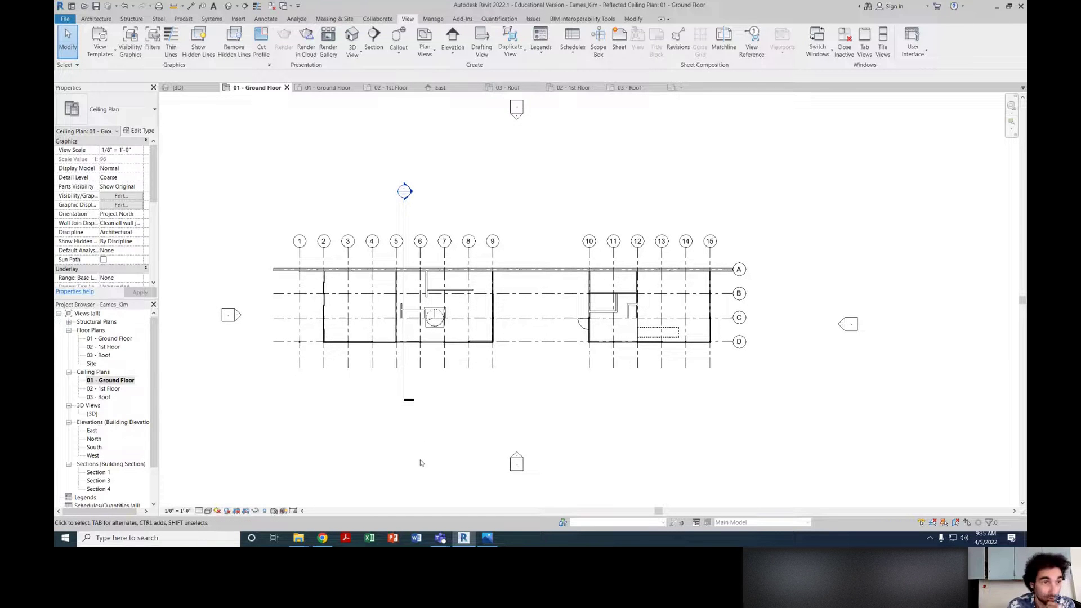
pyautogui.moveTo(569, 416); pyautogui.dragTo(580, 414, button='middle')
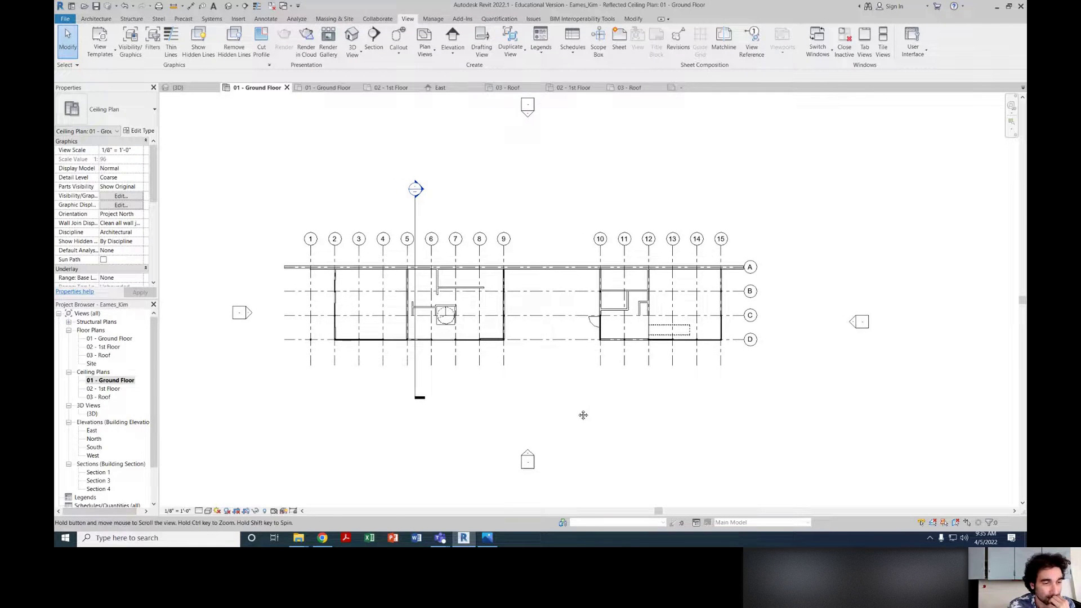
pyautogui.scroll(-3, 104, 449)
pyautogui.scroll(-2, 103, 449)
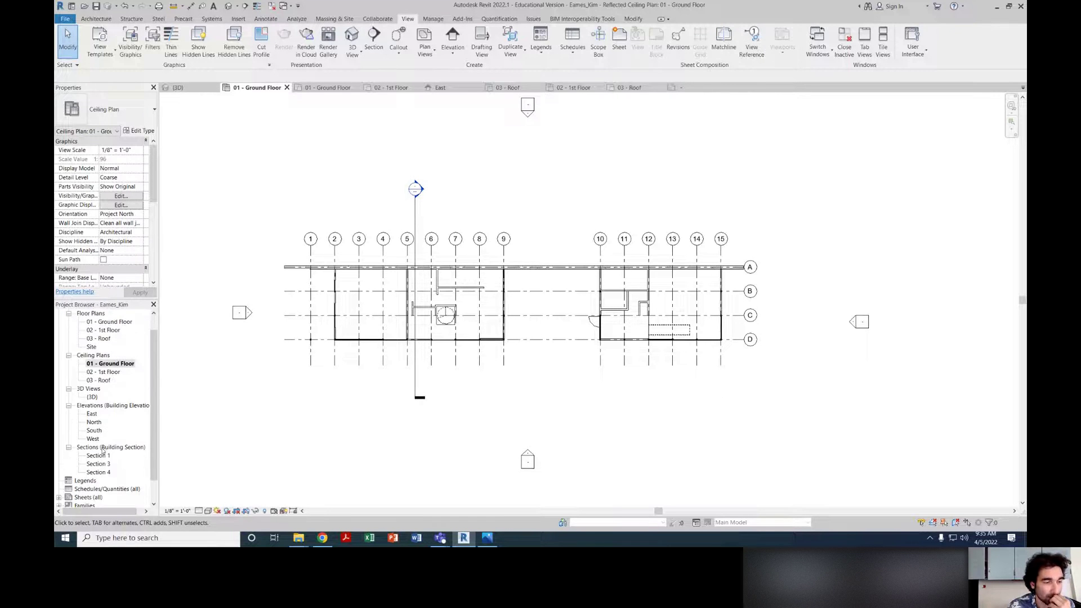
pyautogui.scroll(5, 110, 360)
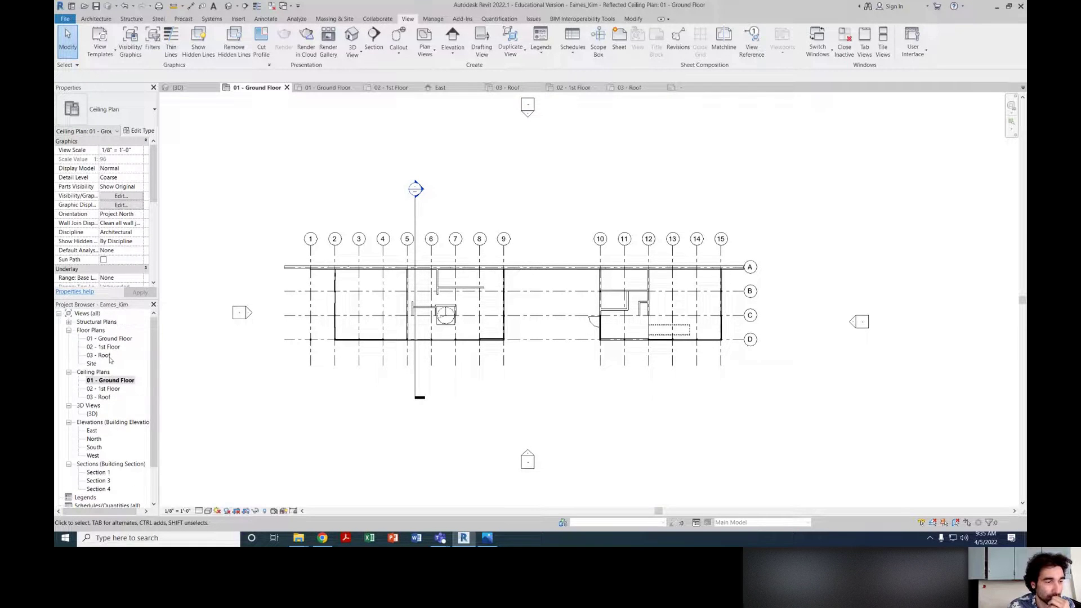
# Step: Open the {3D} view and dismiss the save reminder without saving the project
pyautogui.doubleClick(93, 415)
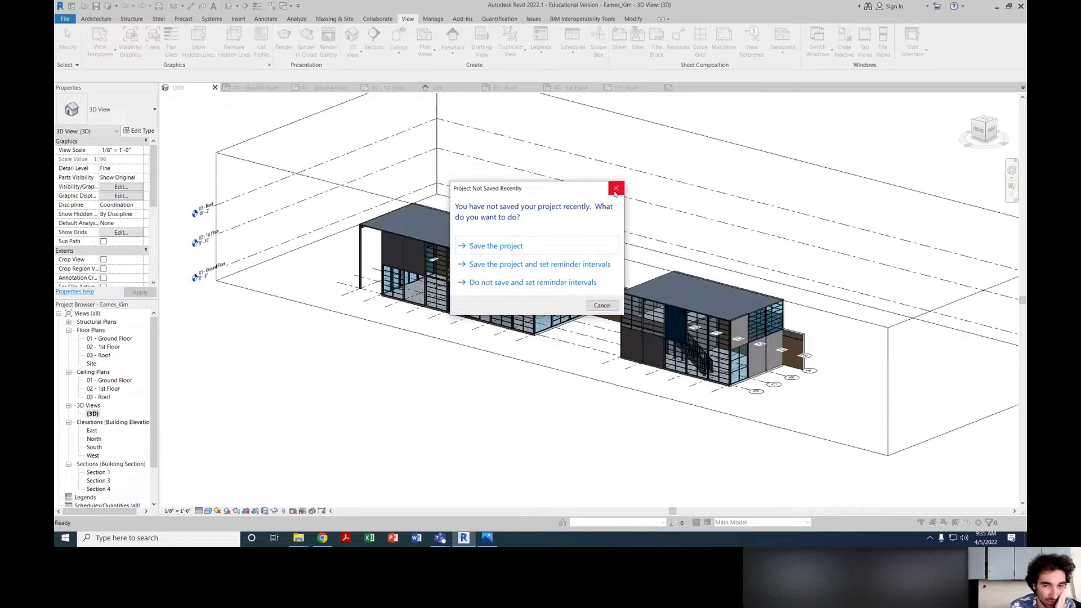
pyautogui.moveTo(587, 190); pyautogui.dragTo(852, 166)
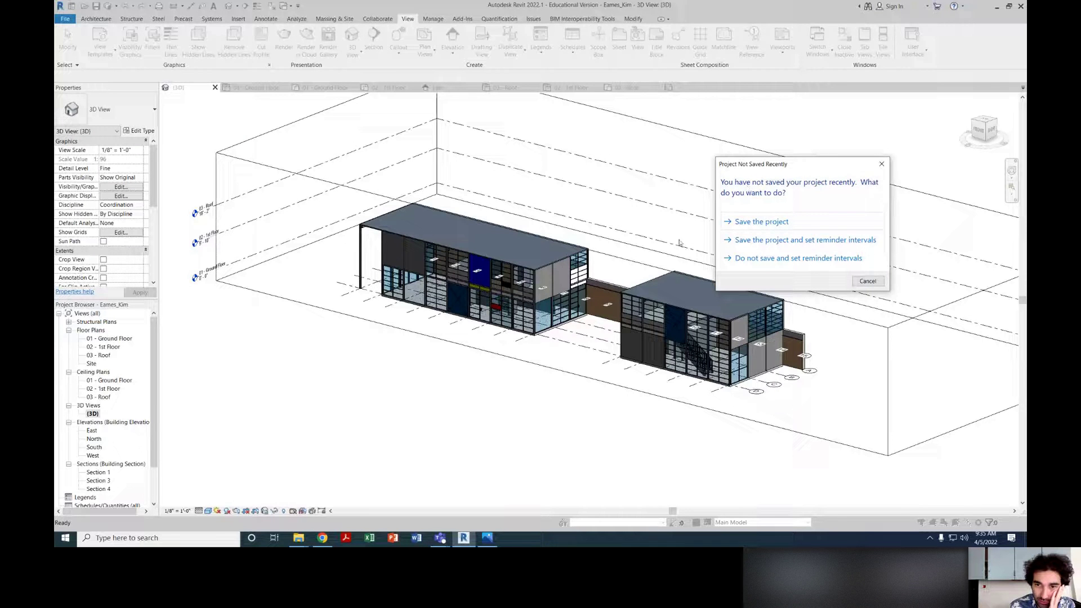
pyautogui.click(863, 283)
# Step: Examine the exterior of both buildings and the wall connecting them in the 3D view
pyautogui.moveTo(742, 377); pyautogui.dragTo(708, 374, button='middle')
pyautogui.scroll(3, 518, 272)
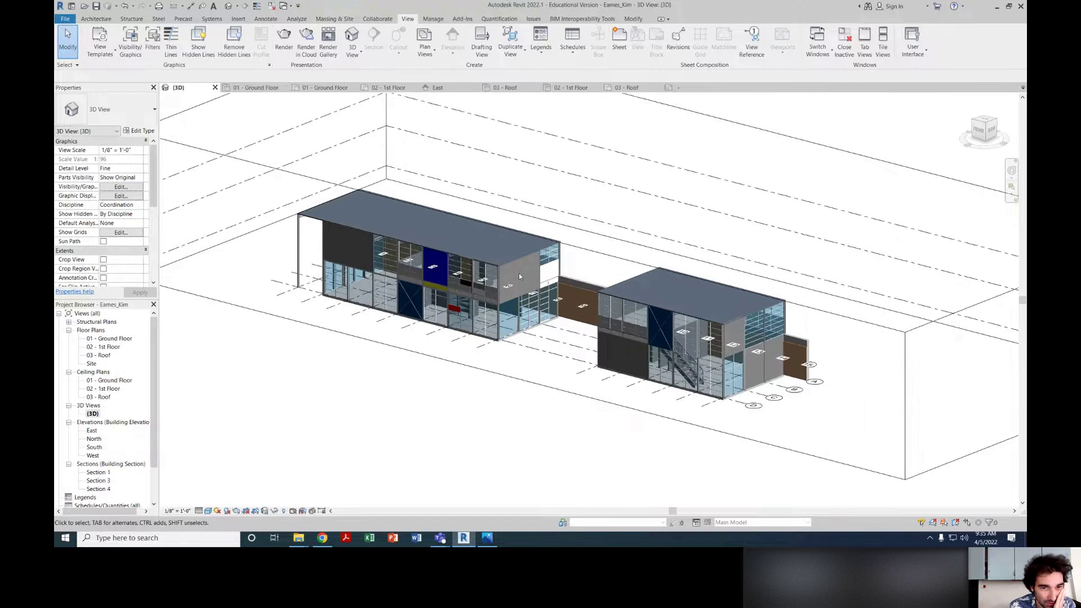
pyautogui.scroll(-2, 519, 272)
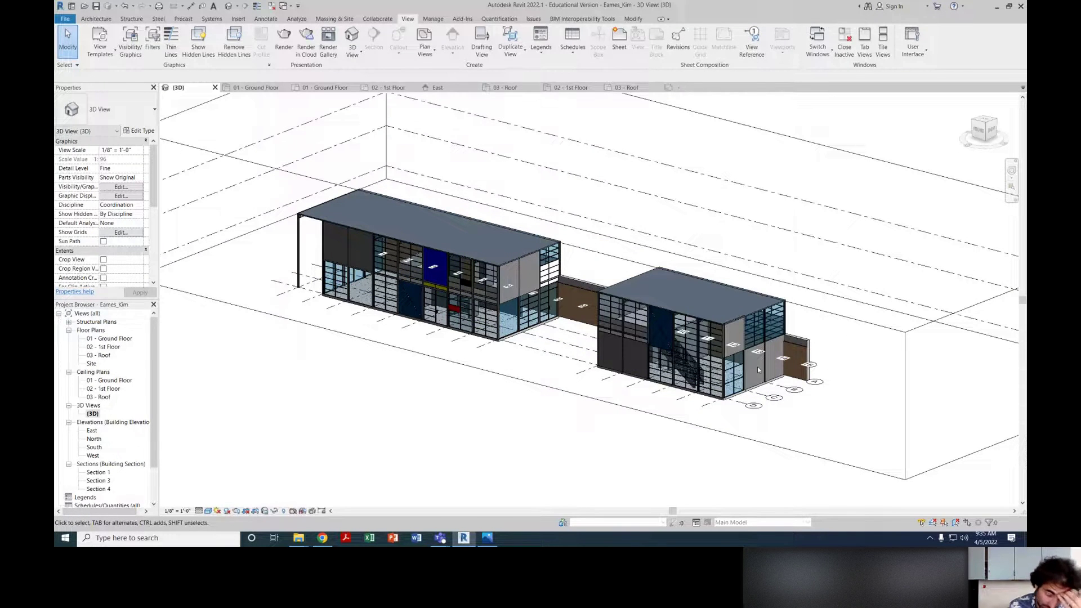
pyautogui.keyDown('shift'); pyautogui.moveTo(758, 369); pyautogui.dragTo(576, 328, button='middle'); pyautogui.keyUp('shift')
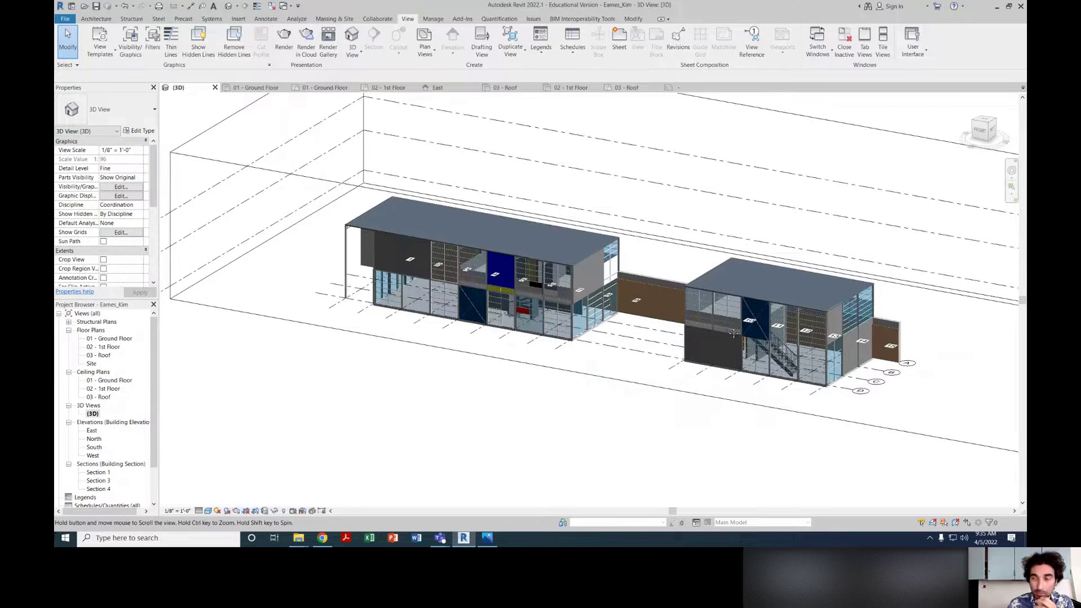
pyautogui.moveTo(726, 335); pyautogui.dragTo(716, 330, button='middle')
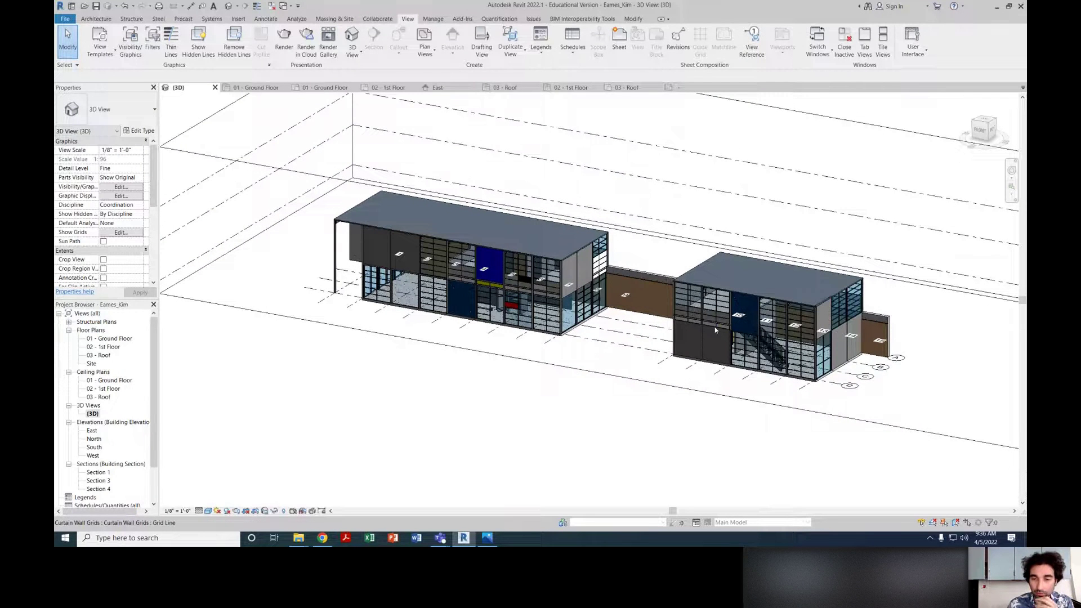
pyautogui.moveTo(715, 329); pyautogui.dragTo(688, 347, button='middle')
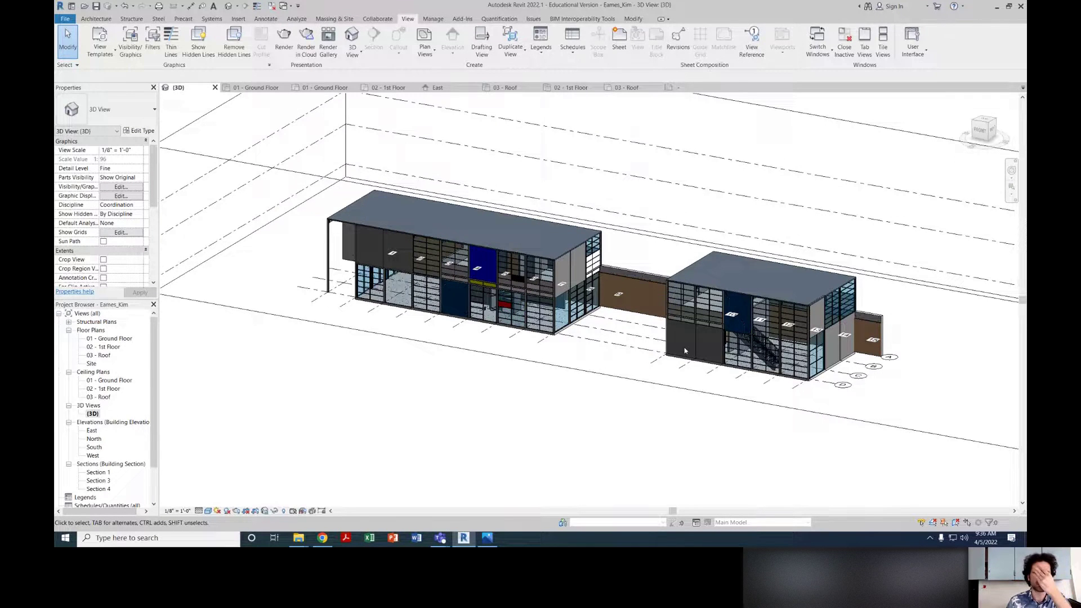
pyautogui.moveTo(656, 358); pyautogui.dragTo(653, 367, button='middle')
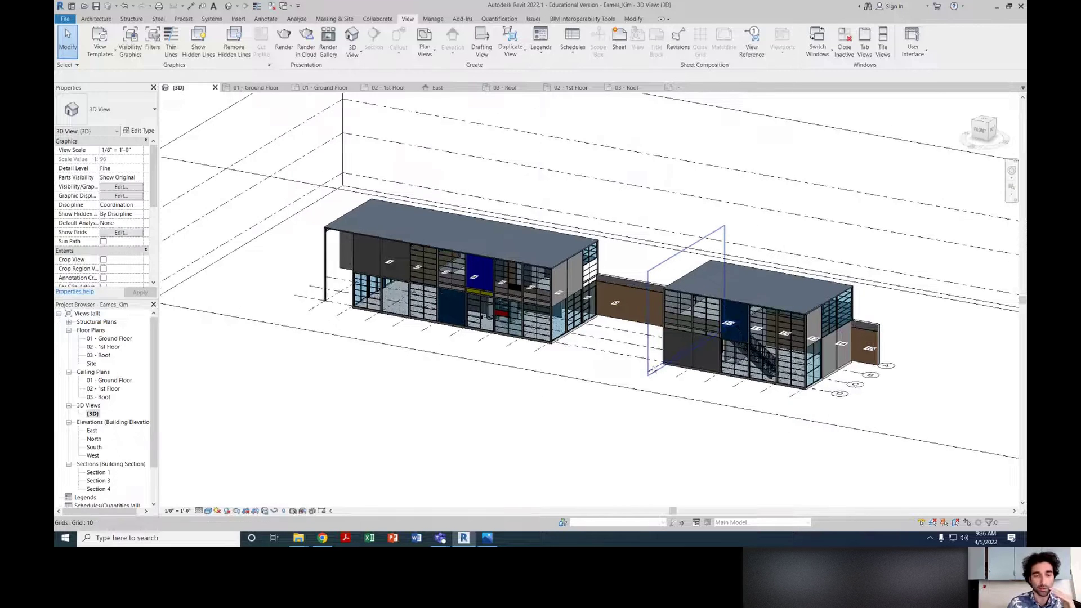
pyautogui.moveTo(603, 391); pyautogui.dragTo(555, 368, button='middle')
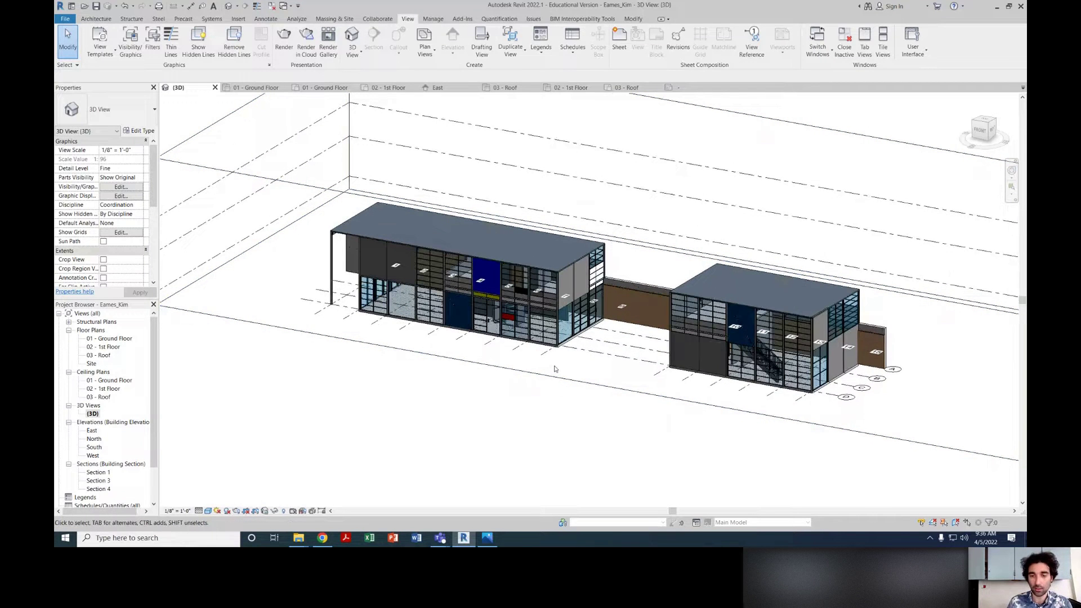
pyautogui.moveTo(680, 437); pyautogui.dragTo(659, 397, button='middle')
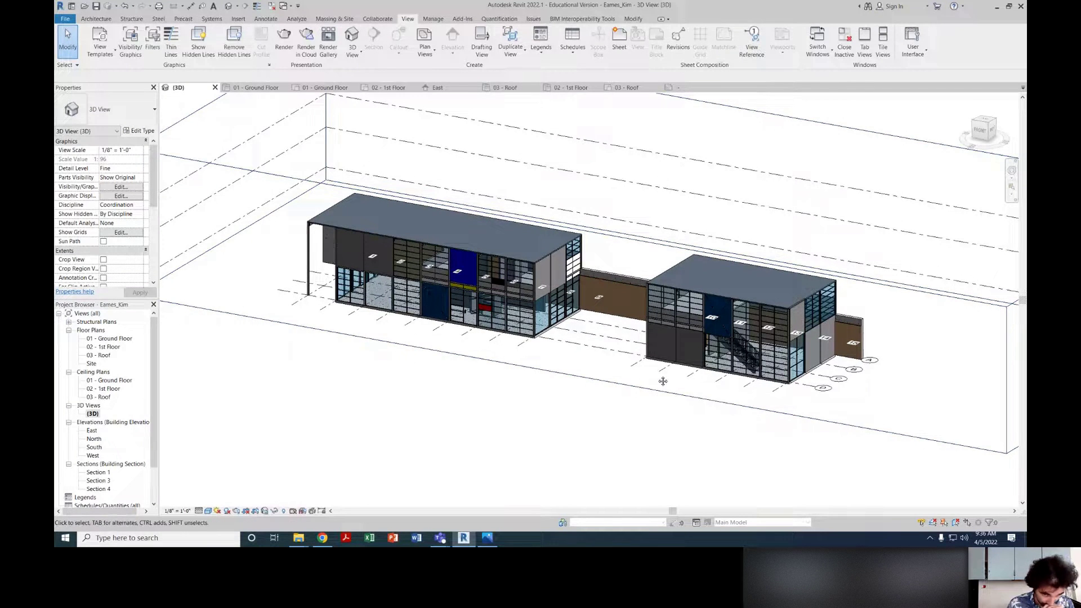
pyautogui.moveTo(656, 379); pyautogui.dragTo(647, 380, button='middle')
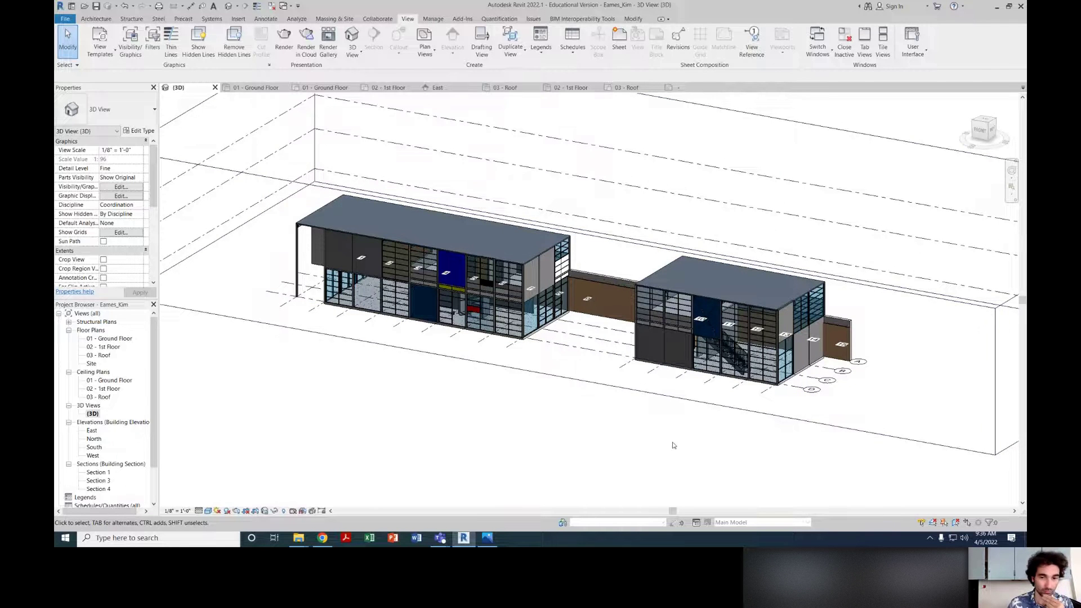
pyautogui.moveTo(673, 445); pyautogui.dragTo(659, 439, button='middle')
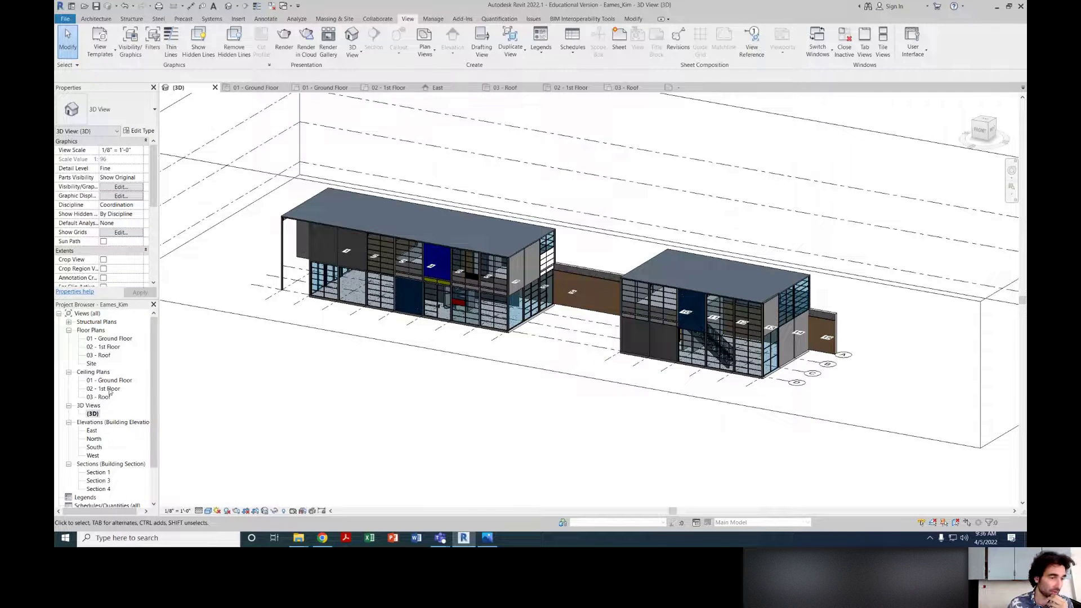
# Step: Open the 02 - 1st Floor floor plan
pyautogui.doubleClick(104, 347)
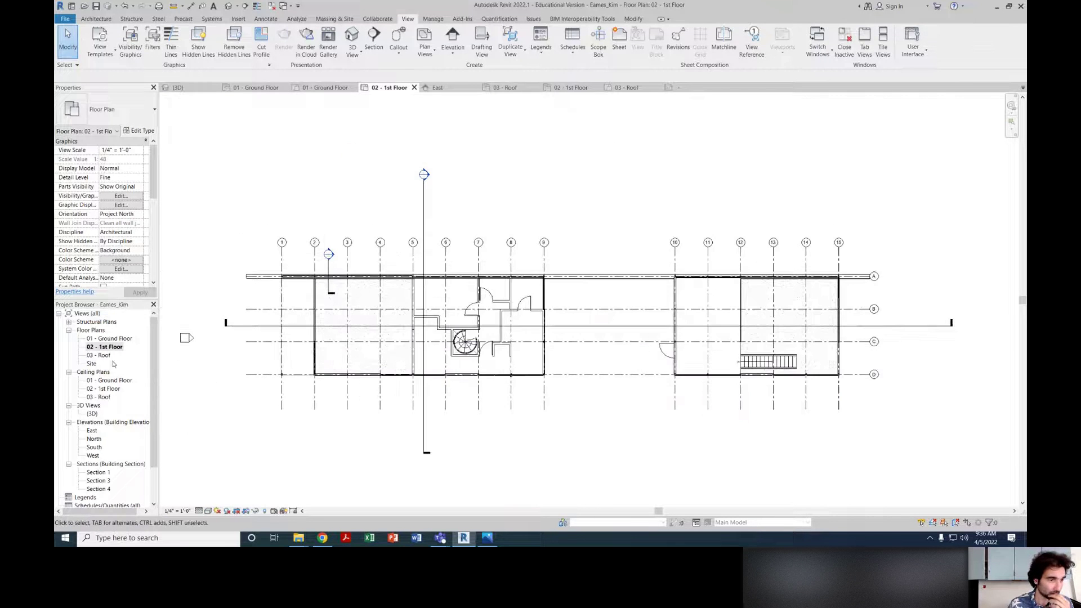
pyautogui.doubleClick(110, 339)
pyautogui.doubleClick(111, 348)
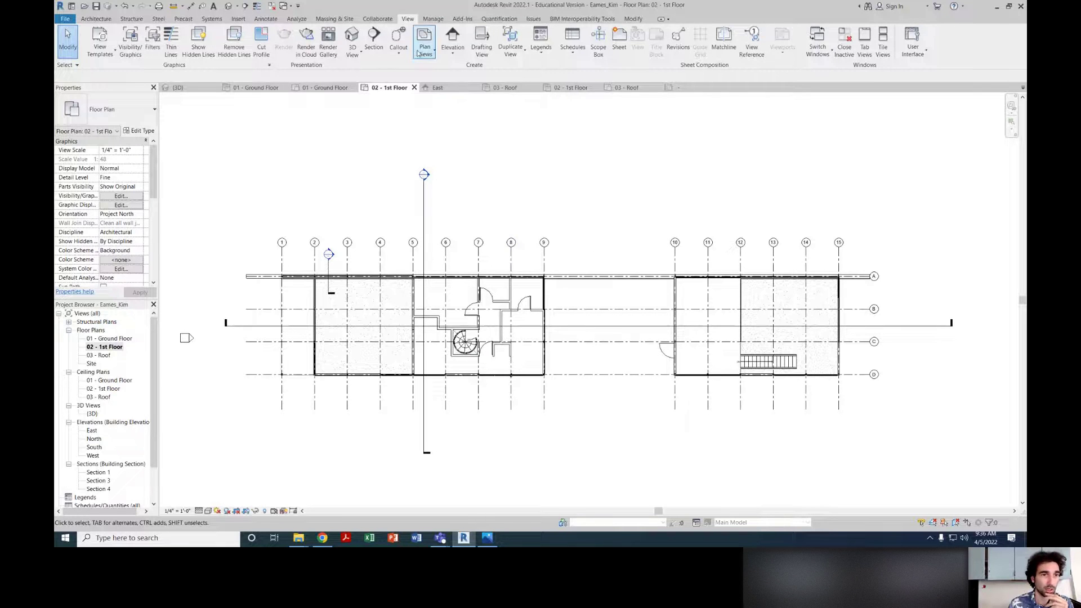
# Step: Place a perspective camera just inside the corner at grids 2 and A, aimed diagonally past grid 9 and beyond grid D
pyautogui.click(360, 57)
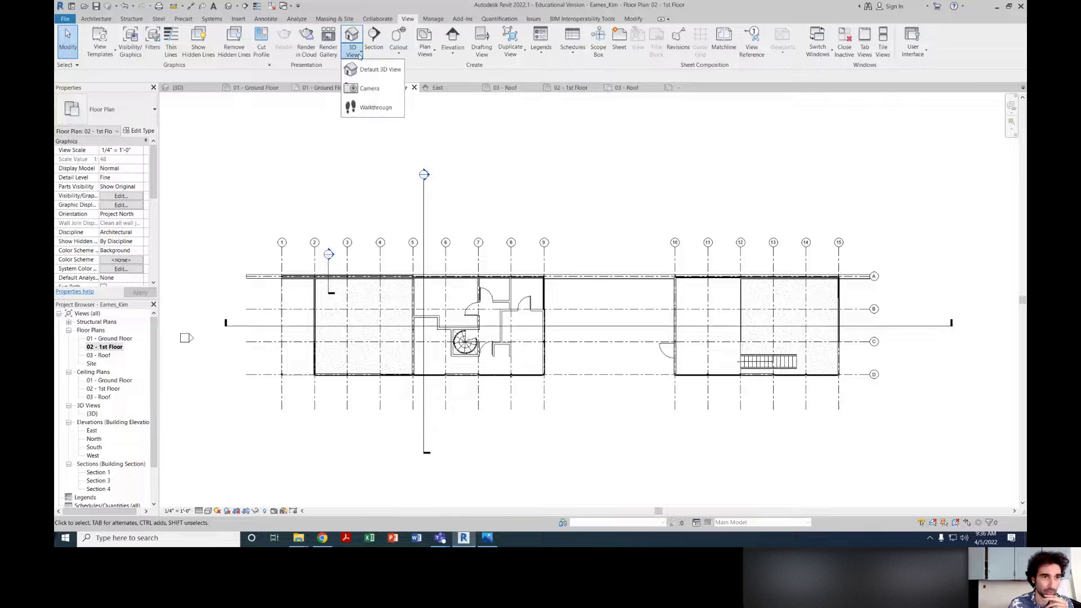
pyautogui.click(369, 89)
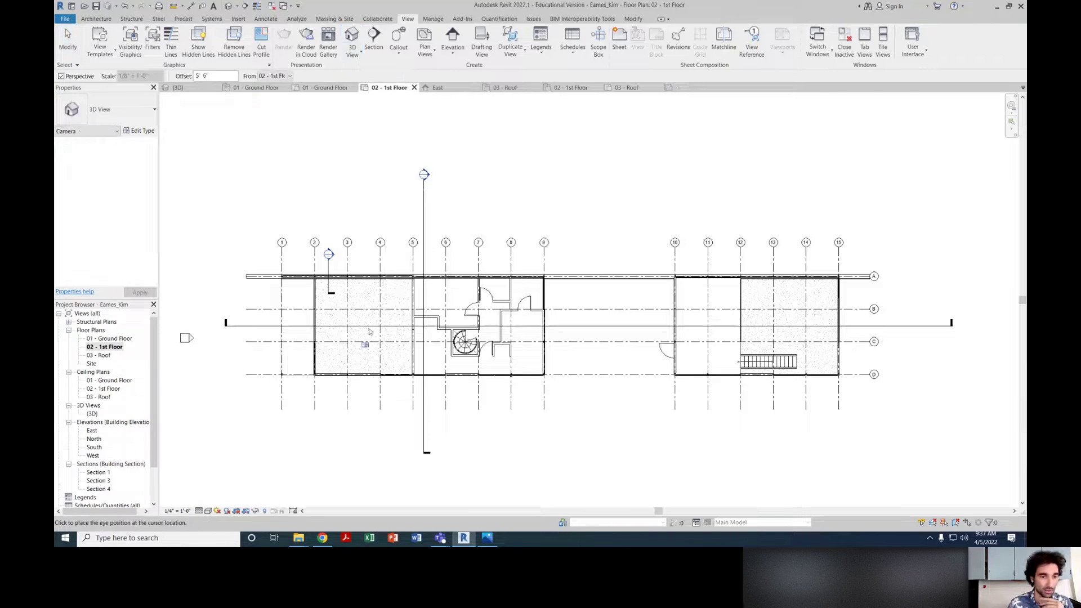
pyautogui.scroll(2, 388, 313)
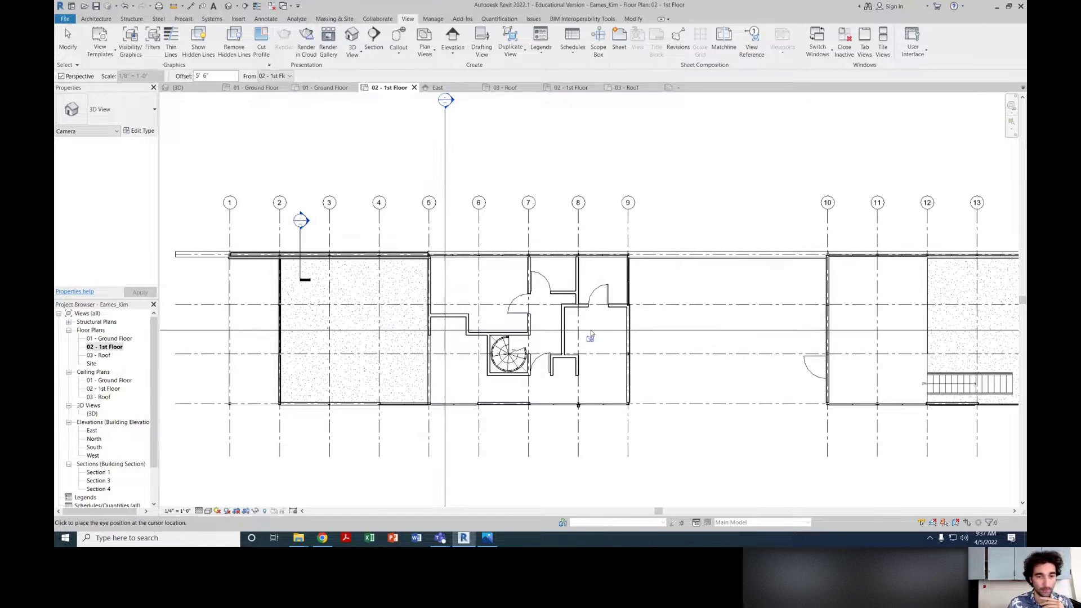
pyautogui.scroll(-2, 383, 298)
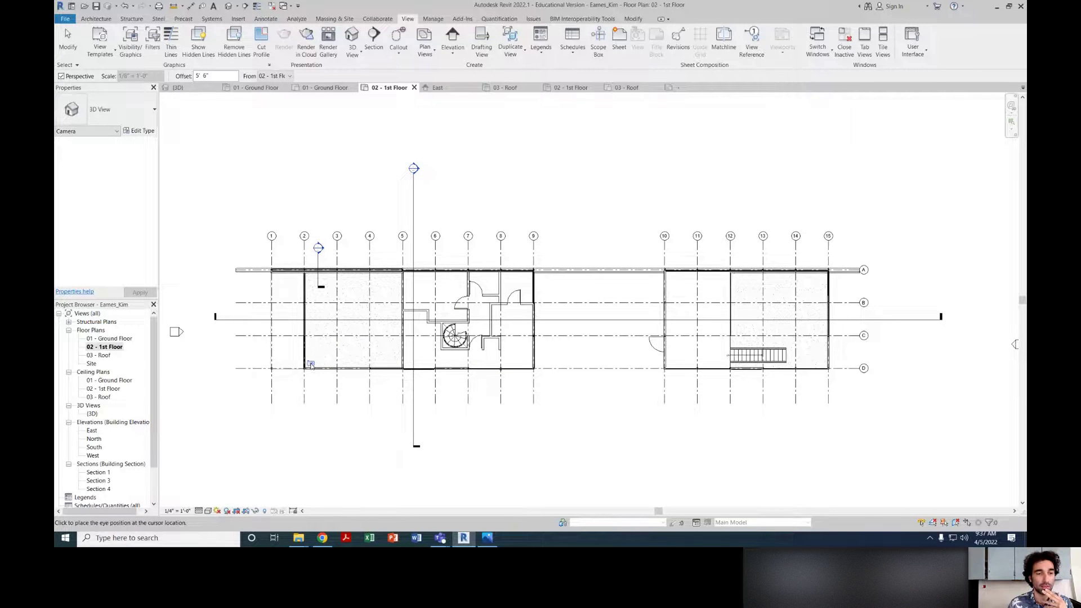
pyautogui.click(310, 279)
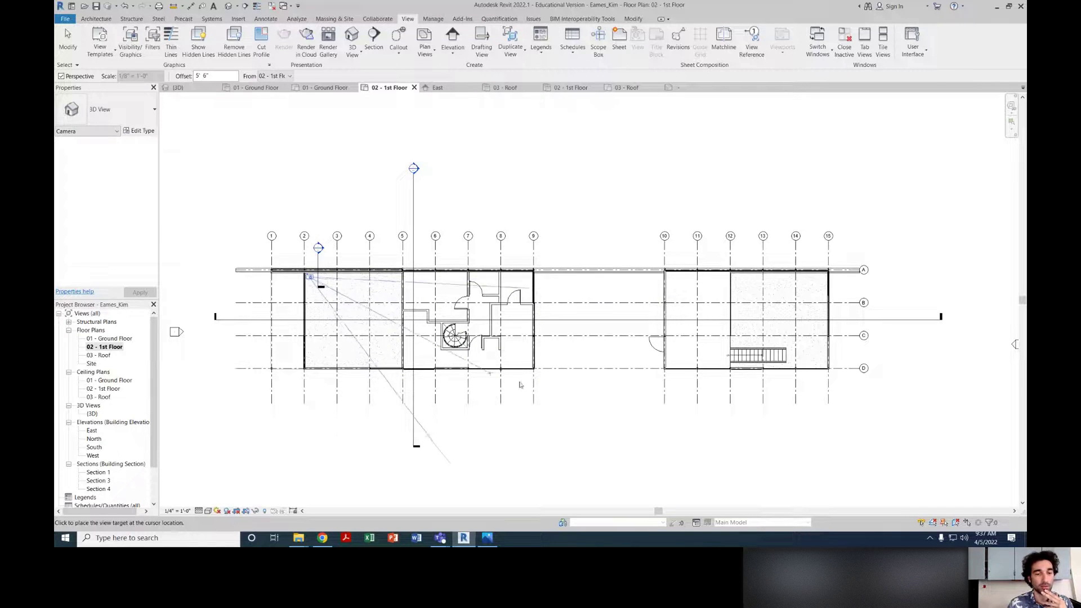
pyautogui.click(602, 412)
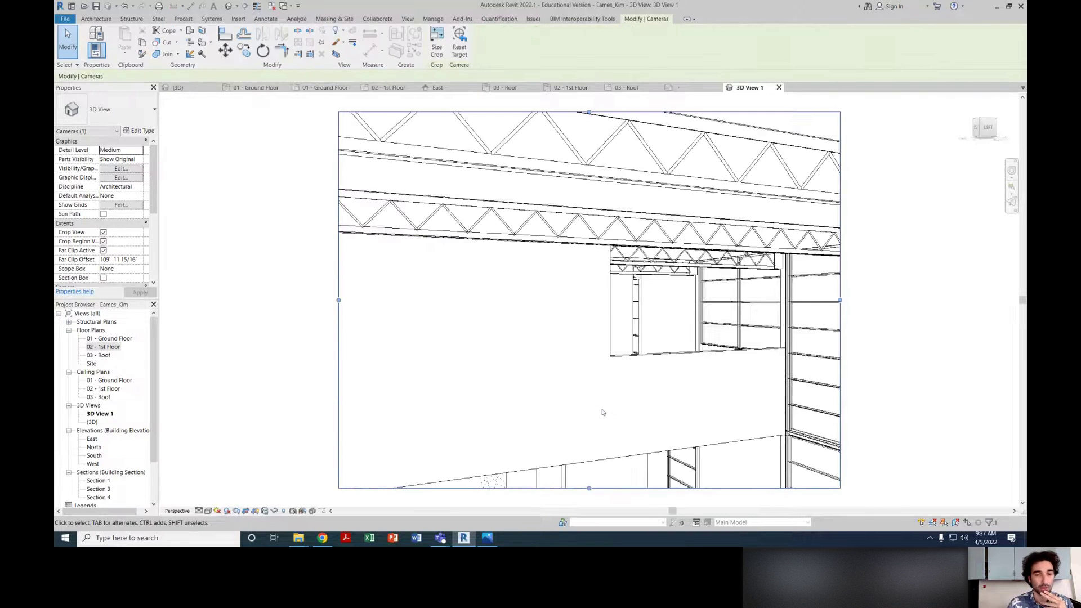
# Step: Enlarge the camera view's crop region on all four sides to take in the room from its floor to above the roof trusses
pyautogui.moveTo(611, 372); pyautogui.dragTo(591, 338, button='middle')
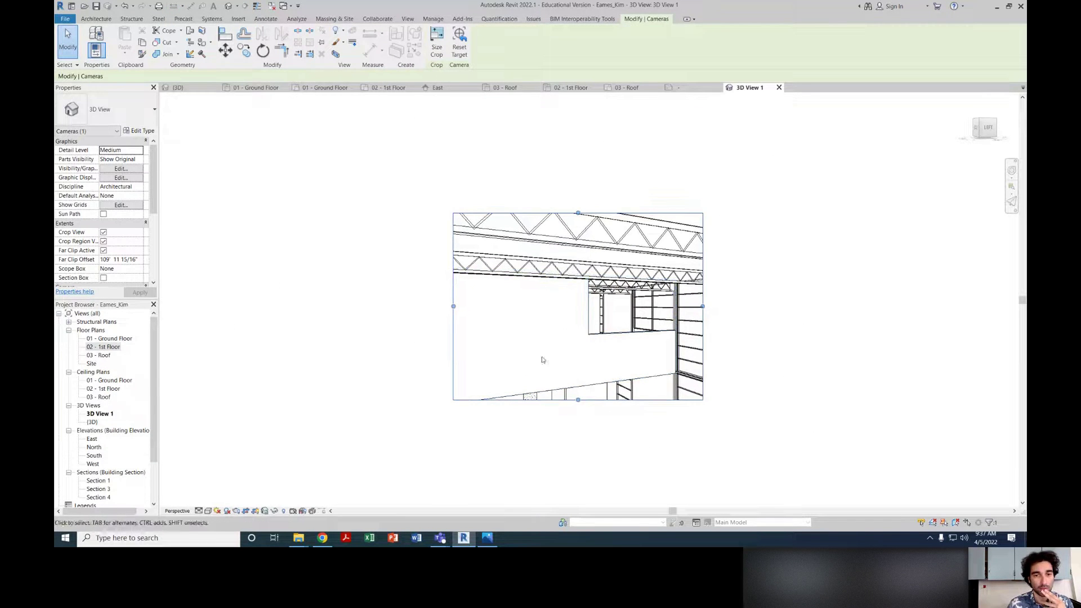
pyautogui.scroll(-2, 613, 309)
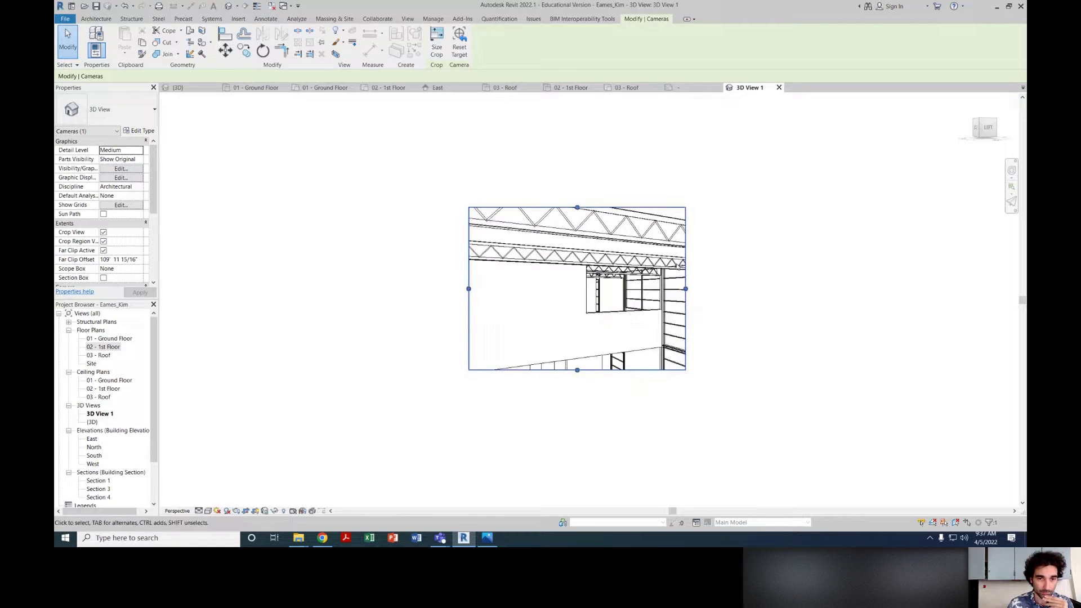
pyautogui.click(577, 383)
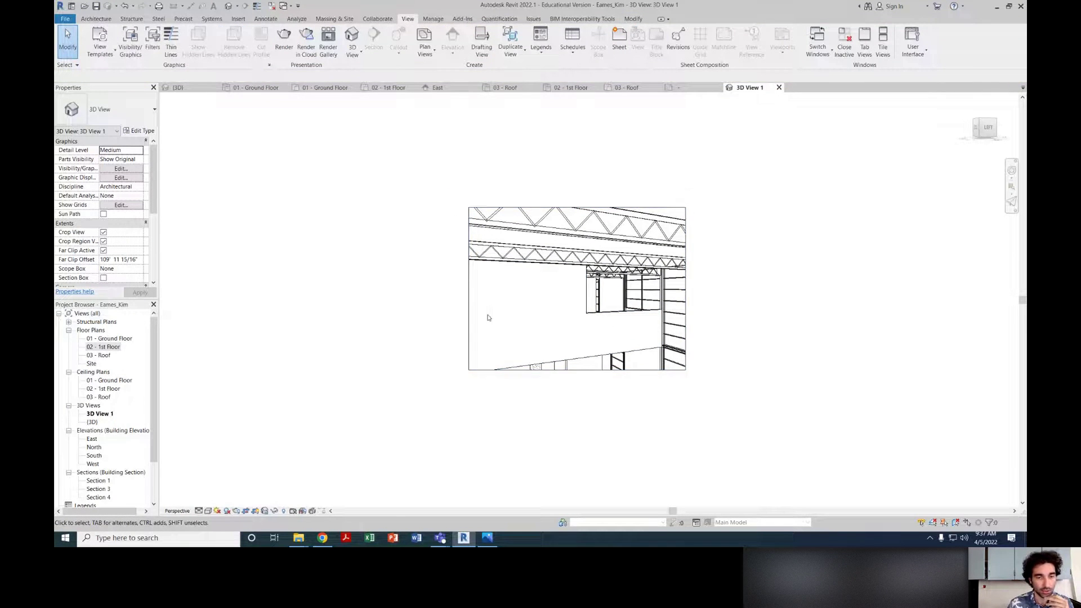
pyautogui.click(469, 313)
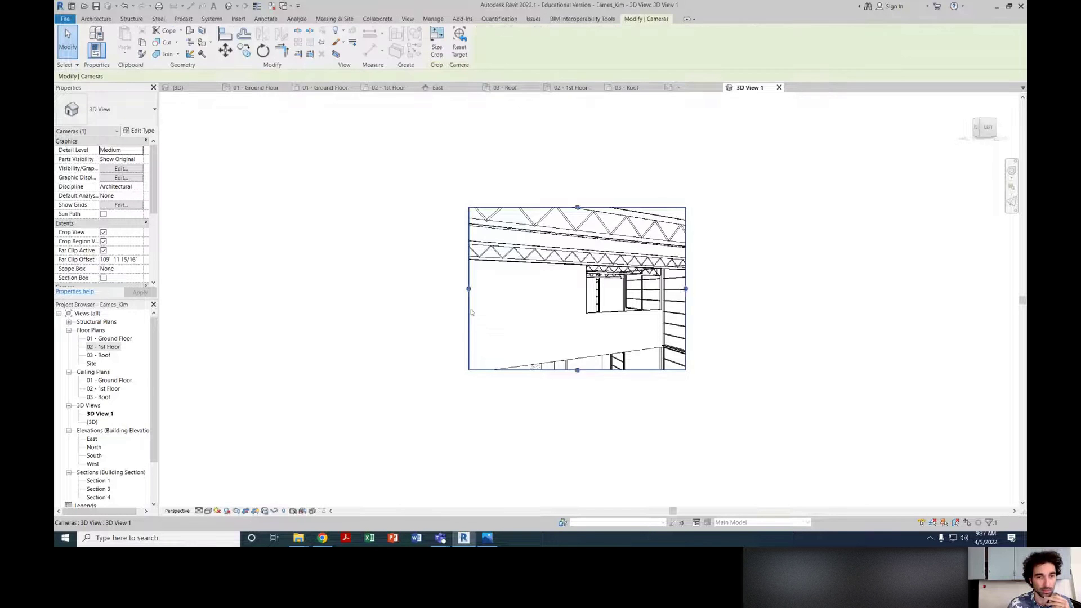
pyautogui.moveTo(577, 208); pyautogui.dragTo(578, 162)
pyautogui.moveTo(687, 268); pyautogui.dragTo(798, 268)
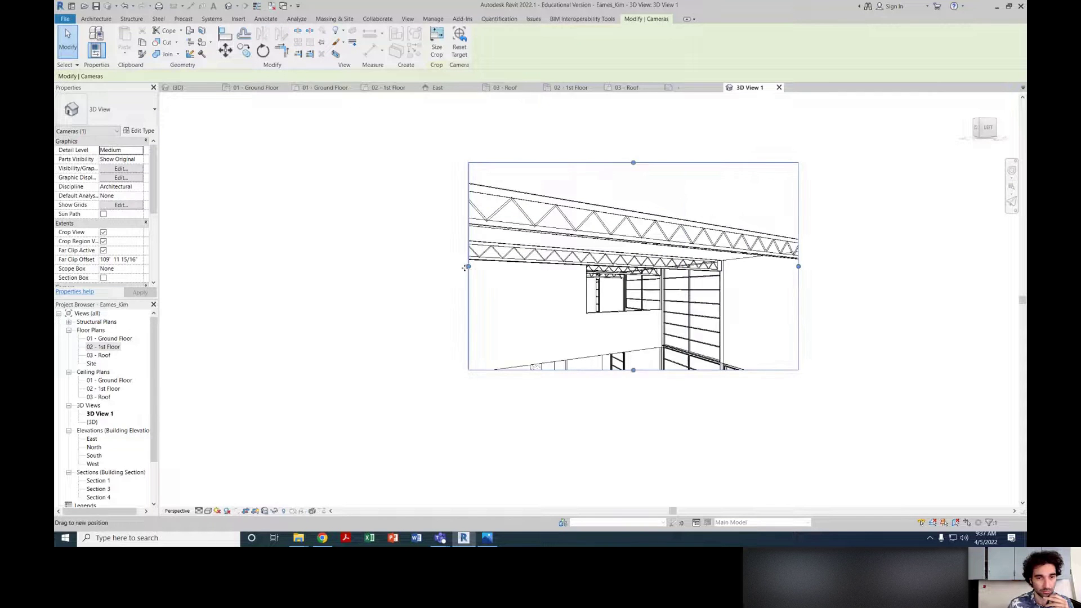
pyautogui.moveTo(469, 266); pyautogui.dragTo(338, 266)
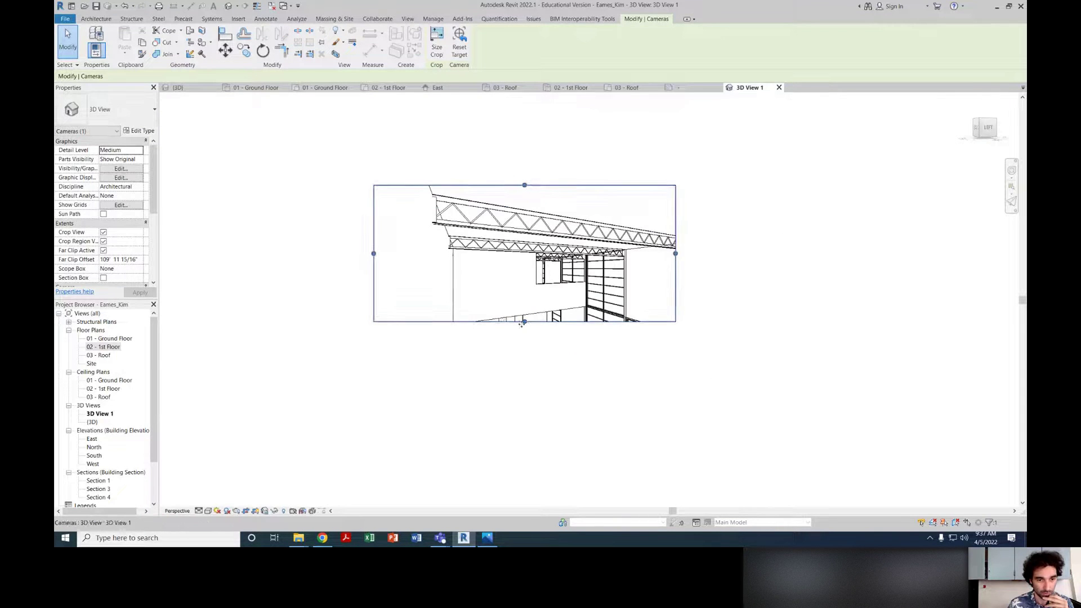
pyautogui.moveTo(524, 321); pyautogui.dragTo(532, 423)
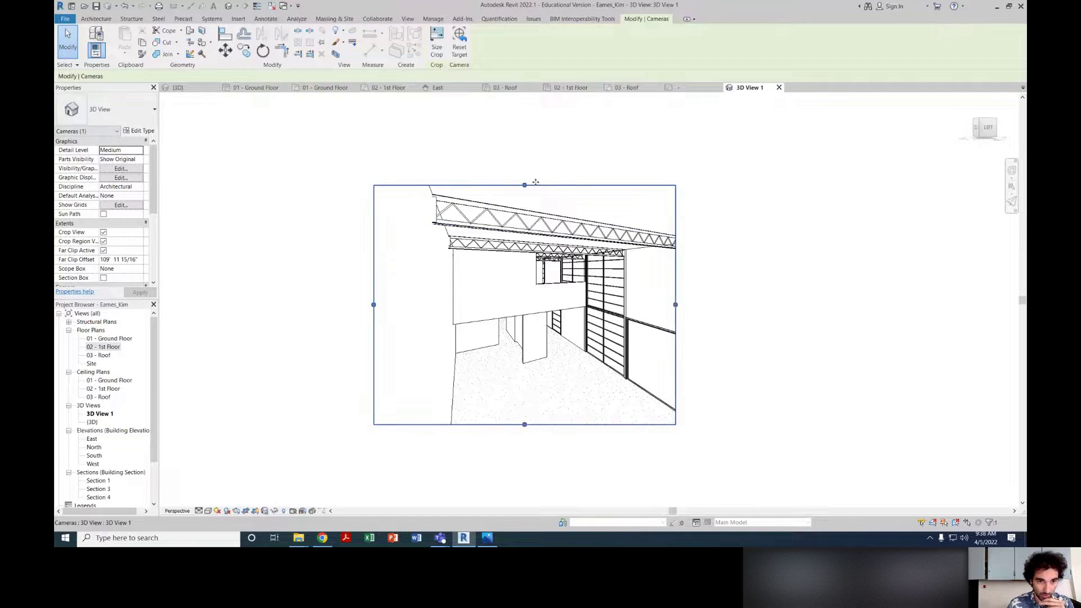
pyautogui.moveTo(525, 185); pyautogui.dragTo(525, 167)
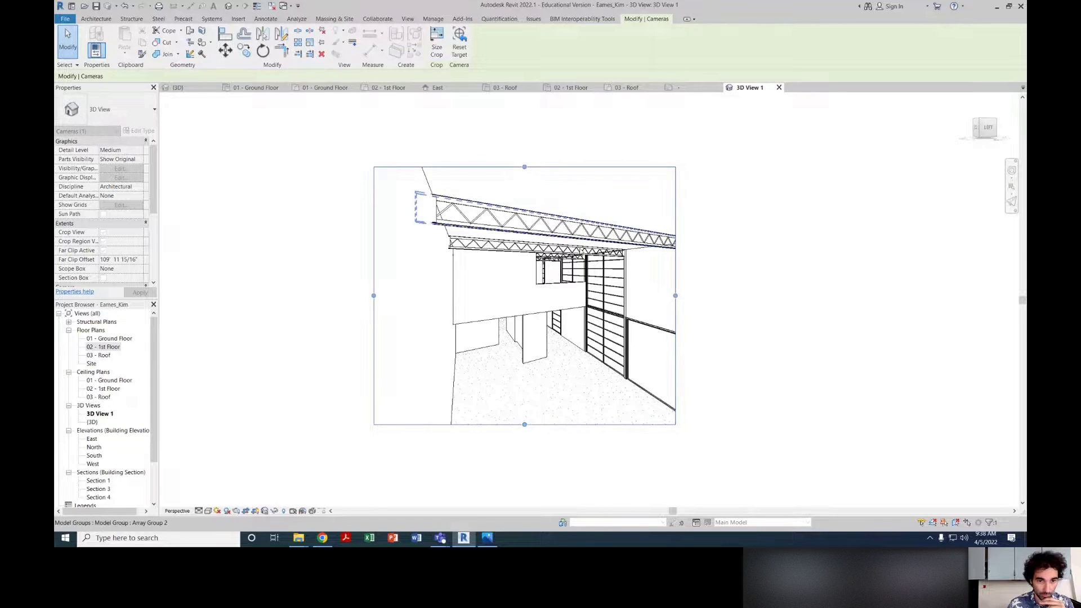
# Step: Turn the perspective camera to look lengthwise down the room along the curtain wall, keeping the floor and roof trusses in frame
pyautogui.click(698, 325)
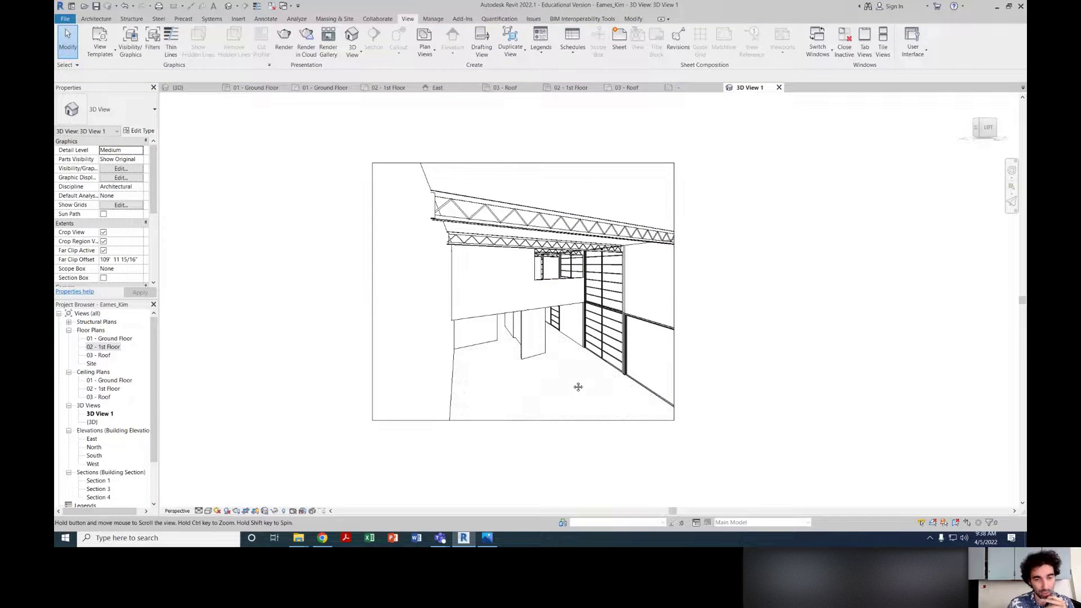
pyautogui.moveTo(676, 391); pyautogui.dragTo(693, 397, button='middle')
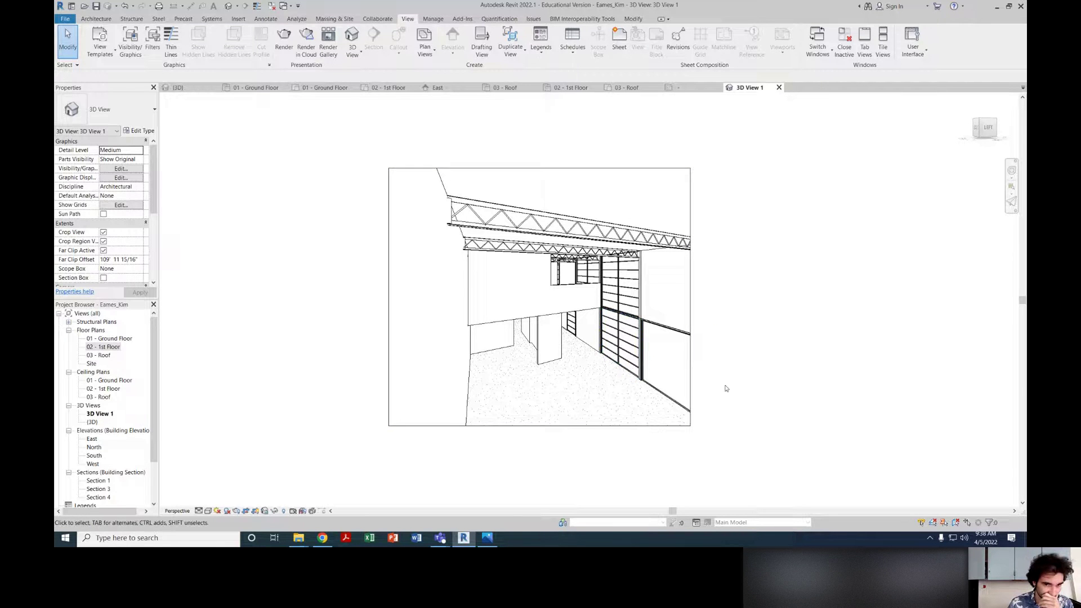
pyautogui.click(483, 168)
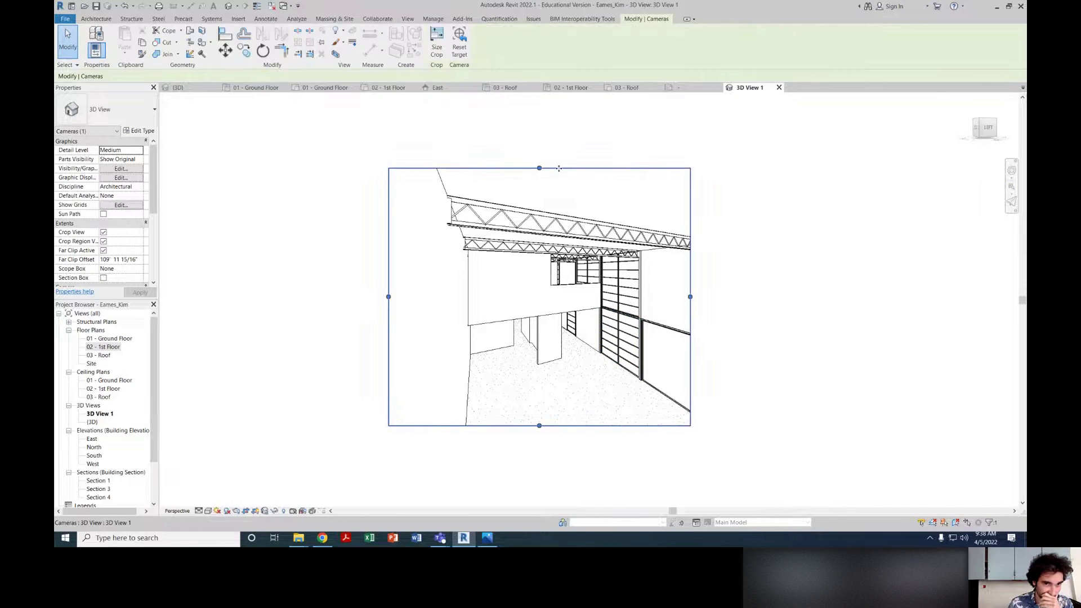
pyautogui.click(755, 309)
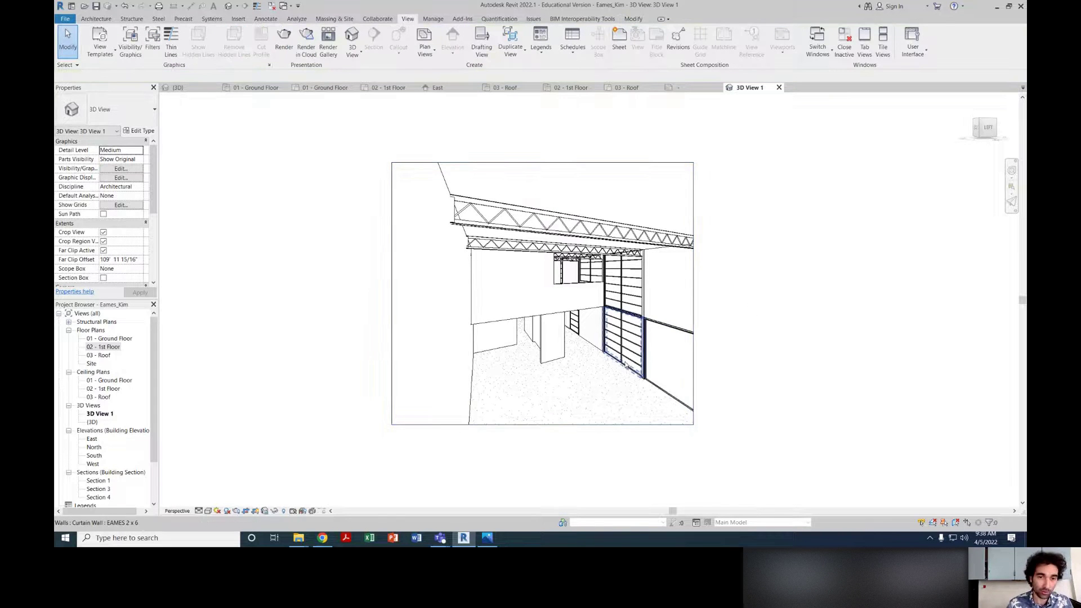
pyautogui.keyDown('shift'); pyautogui.moveTo(574, 330); pyautogui.dragTo(647, 288, button='middle'); pyautogui.keyUp('shift')
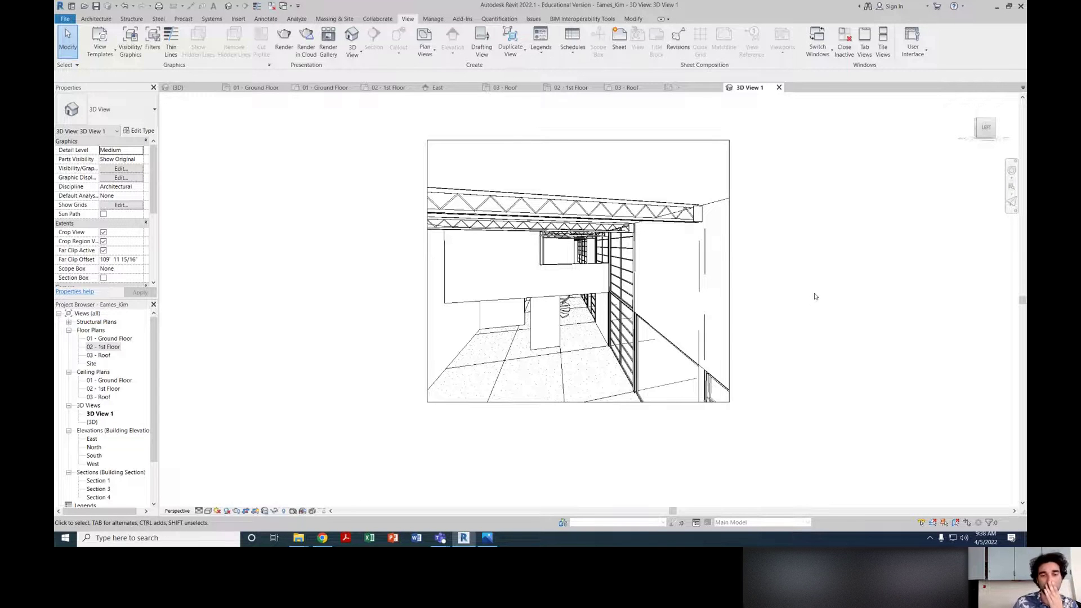
pyautogui.moveTo(788, 349); pyautogui.dragTo(799, 351, button='middle')
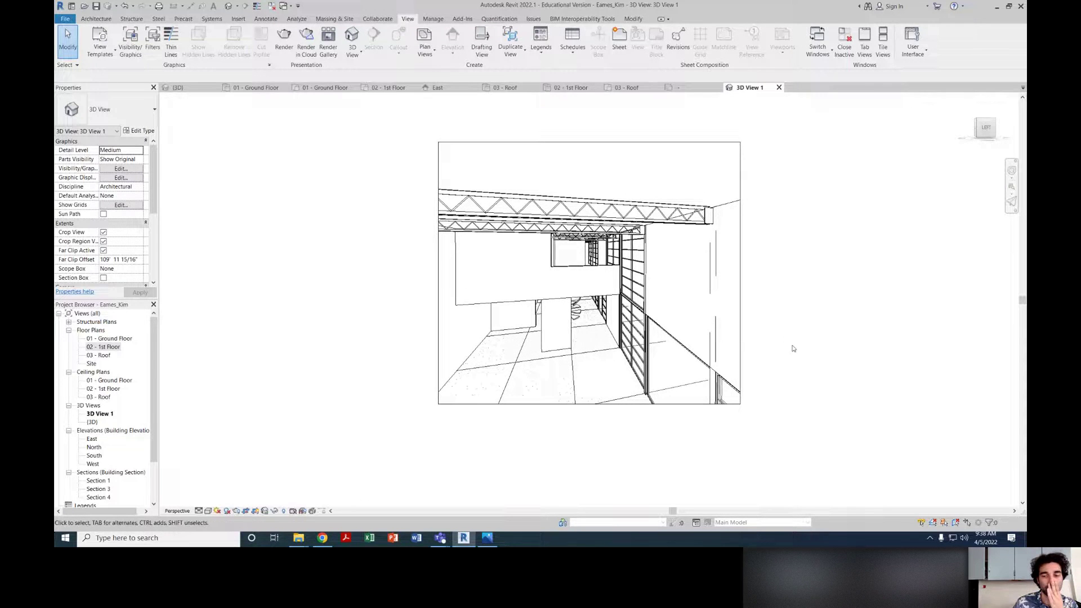
pyautogui.moveTo(793, 349); pyautogui.dragTo(790, 353, button='middle')
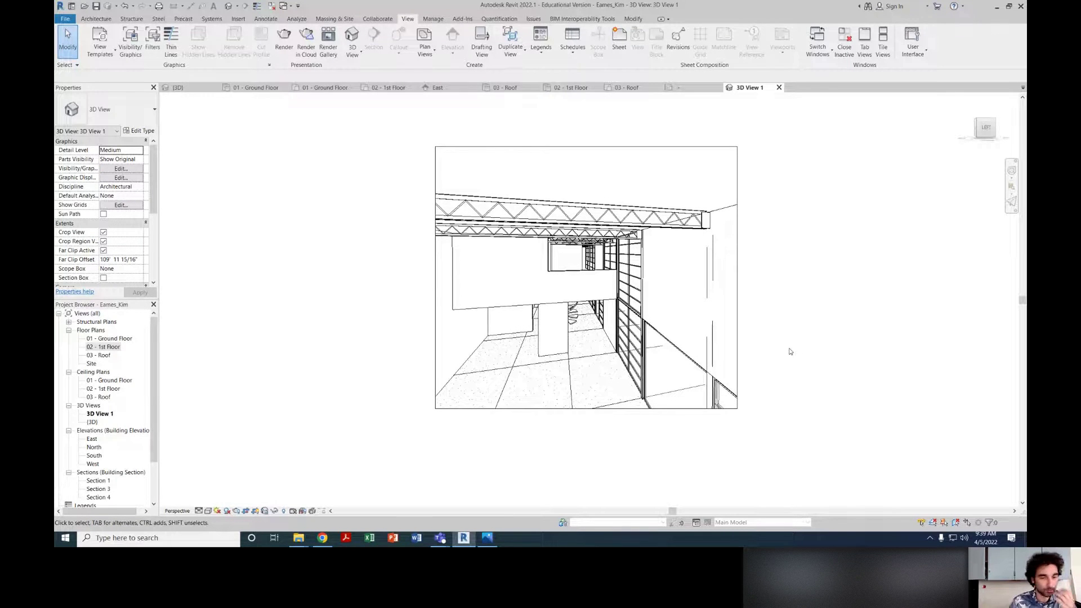
pyautogui.moveTo(698, 365); pyautogui.dragTo(707, 368, button='middle')
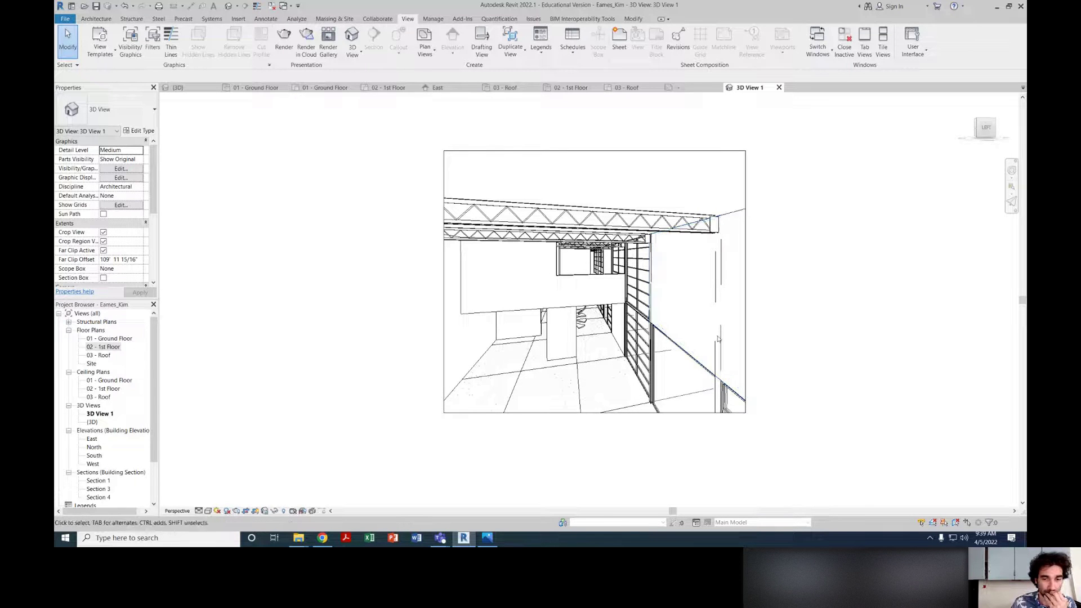
pyautogui.moveTo(721, 343); pyautogui.dragTo(714, 327, button='middle')
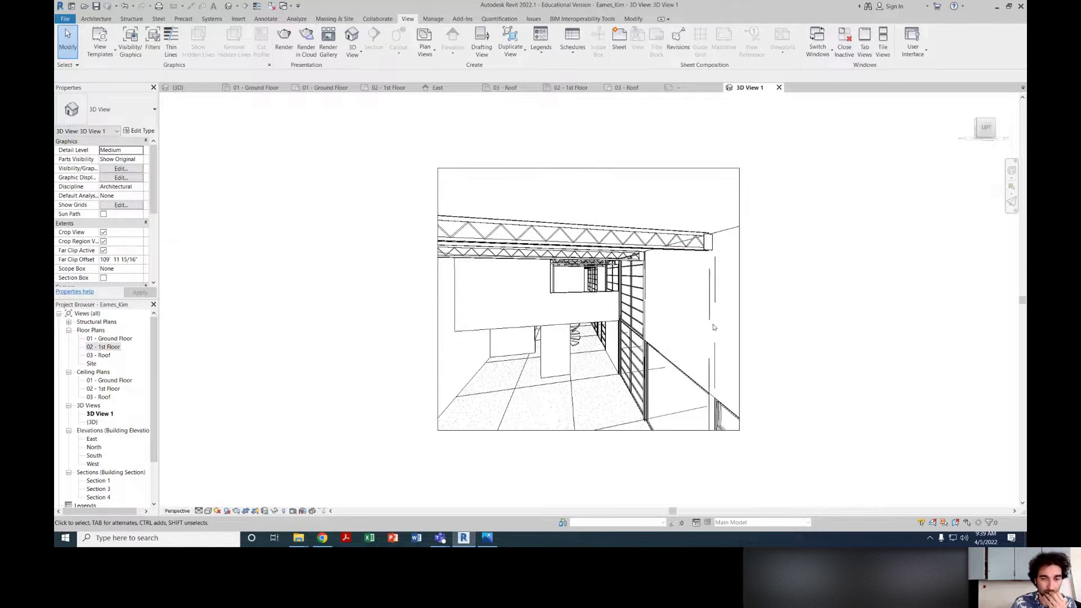
# Step: Extend the left edge of the camera view's crop region to take in more of the floor and trusses
pyautogui.click(740, 311)
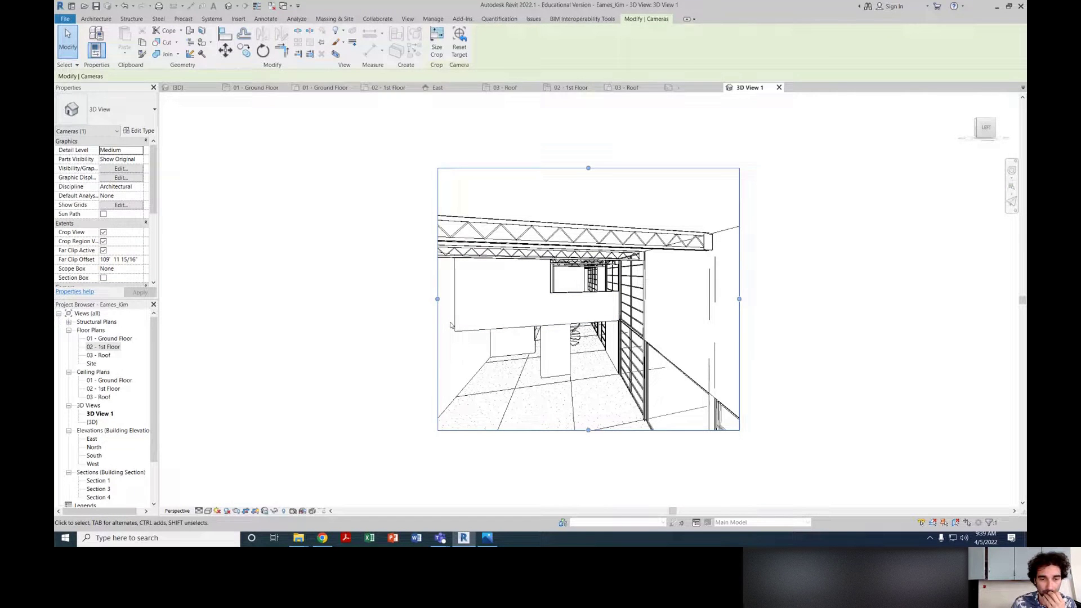
pyautogui.click(430, 334)
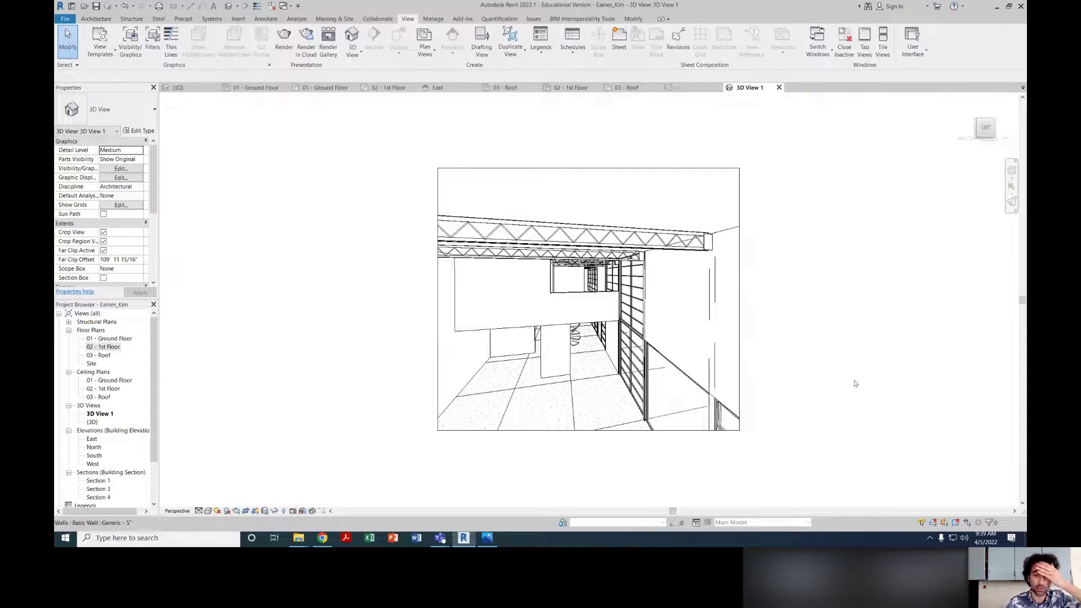
pyautogui.scroll(2, 855, 428)
pyautogui.moveTo(823, 406); pyautogui.dragTo(880, 423, button='middle')
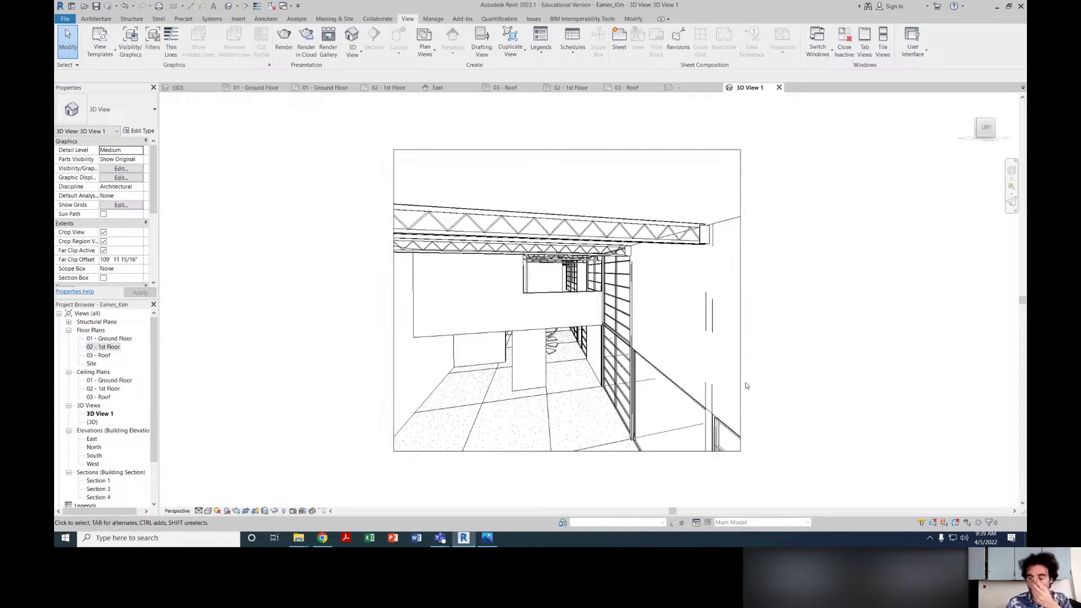
pyautogui.click(741, 353)
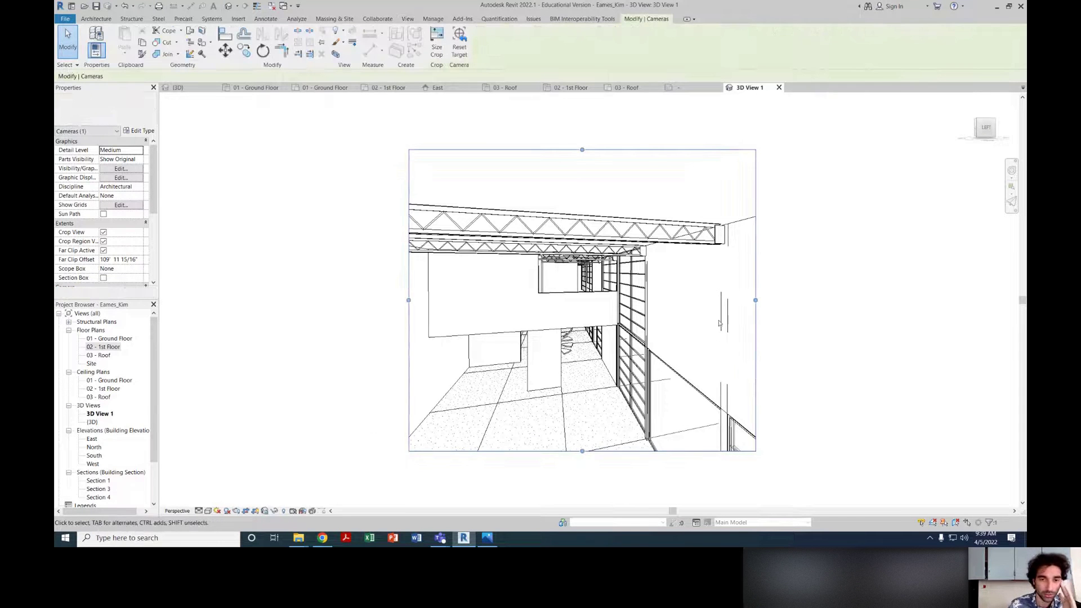
pyautogui.moveTo(409, 300); pyautogui.dragTo(373, 303)
pyautogui.click(279, 387)
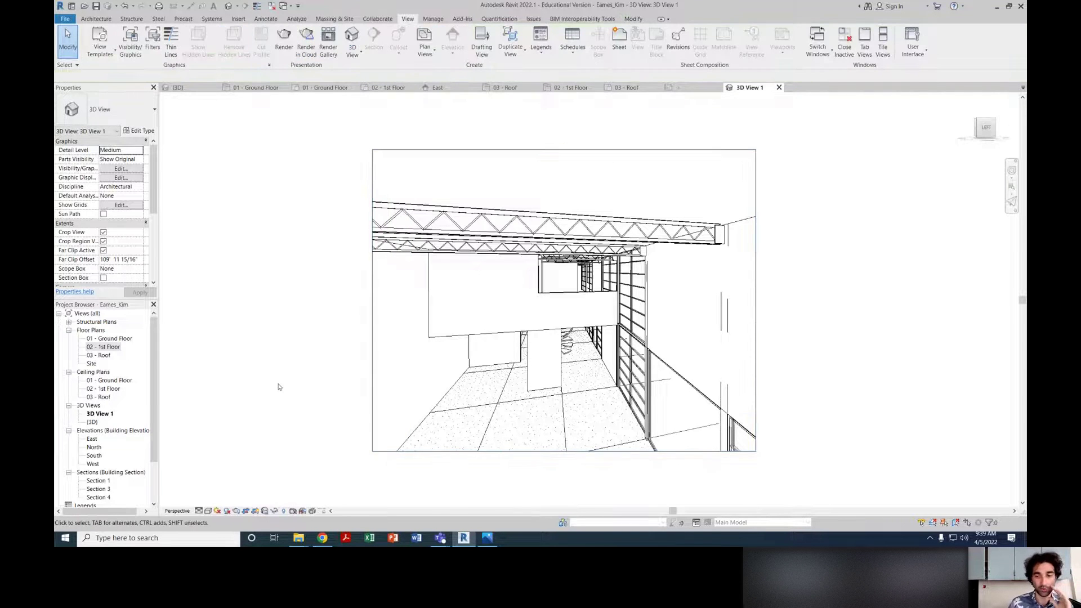
pyautogui.moveTo(388, 389)
pyautogui.mouseDown(button='middle')
pyautogui.moveTo(432, 383)
pyautogui.moveTo(443, 392)
pyautogui.mouseUp(button='middle')
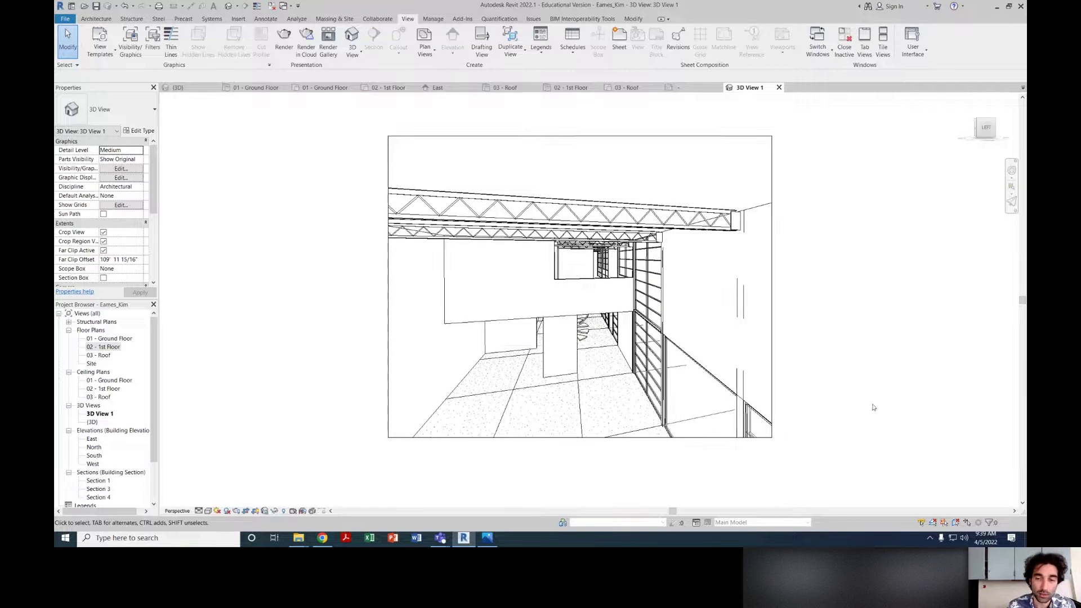
# Step: Adjust the camera to look straighter down the room, with the second roof truss clearly separated from the nearest one
pyautogui.click(771, 373)
pyautogui.click(797, 369)
pyautogui.moveTo(792, 380); pyautogui.dragTo(838, 402, button='middle')
pyautogui.moveTo(627, 353); pyautogui.dragTo(638, 351, button='middle')
pyautogui.scroll(-1, 639, 350)
pyautogui.scroll(-1, 634, 351)
pyautogui.scroll(2, 636, 344)
pyautogui.moveTo(640, 374); pyautogui.dragTo(665, 373, button='middle')
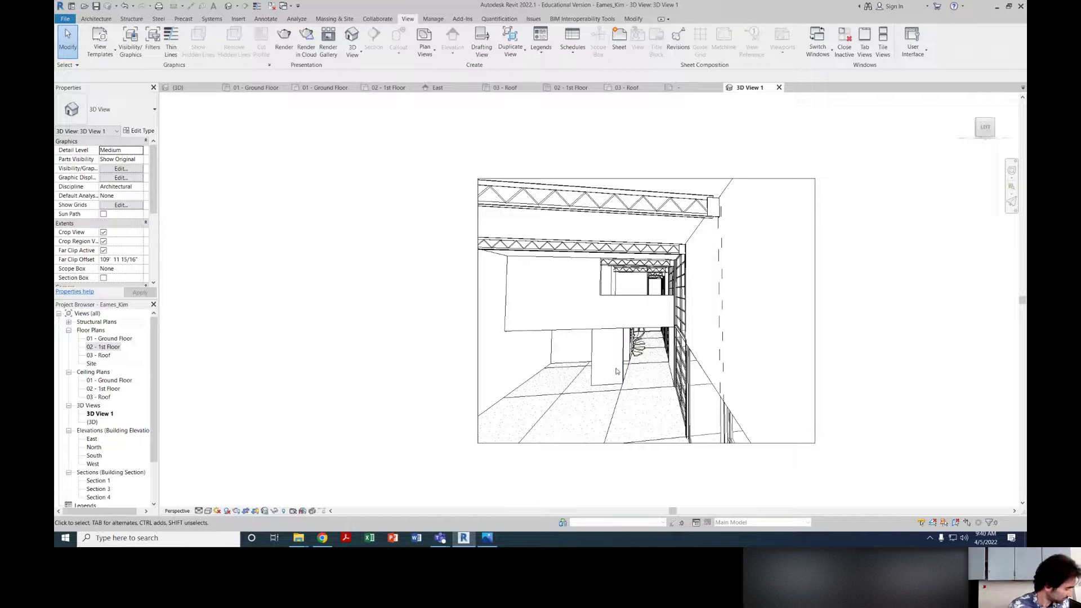
pyautogui.moveTo(710, 384); pyautogui.dragTo(723, 401, button='middle')
# Step: Reshape the crop region into a wider frame by extending its top and left edges and raising its bottom edge
pyautogui.click(716, 163)
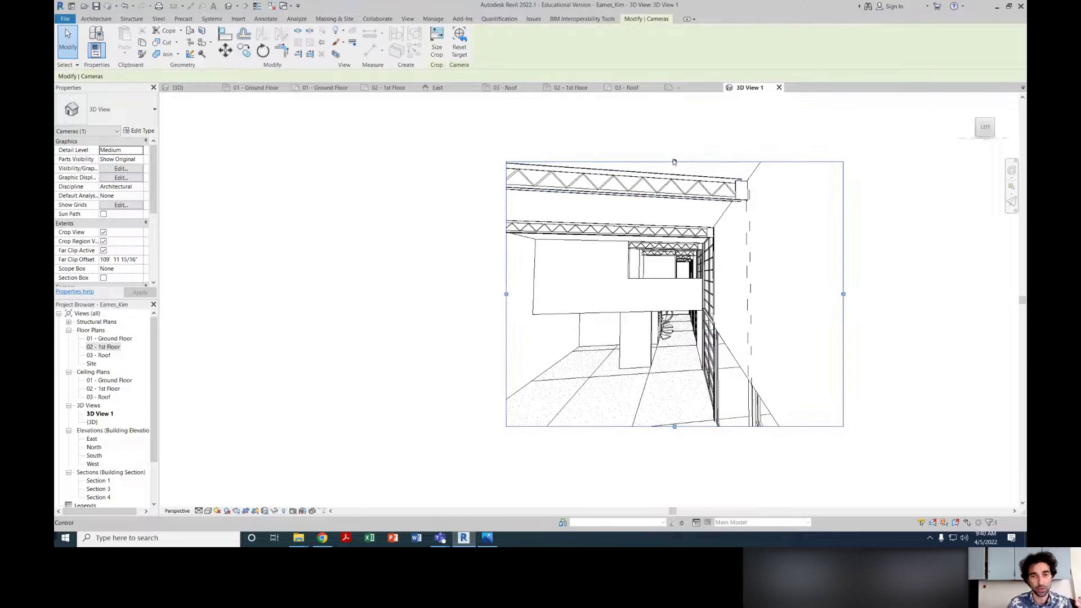
pyautogui.moveTo(675, 161); pyautogui.dragTo(675, 153)
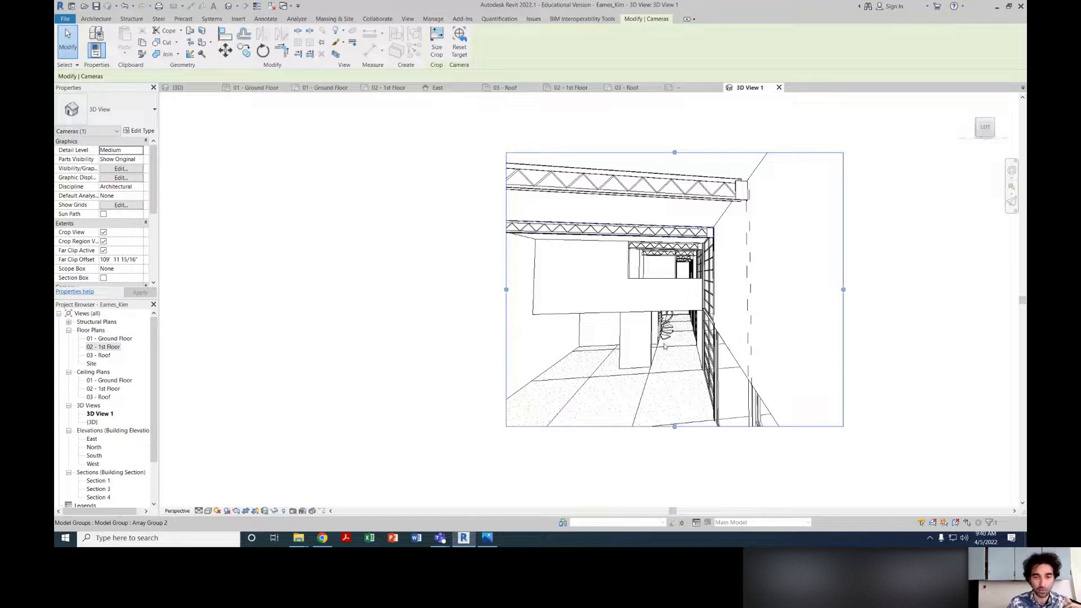
pyautogui.moveTo(698, 387); pyautogui.dragTo(708, 378, button='middle')
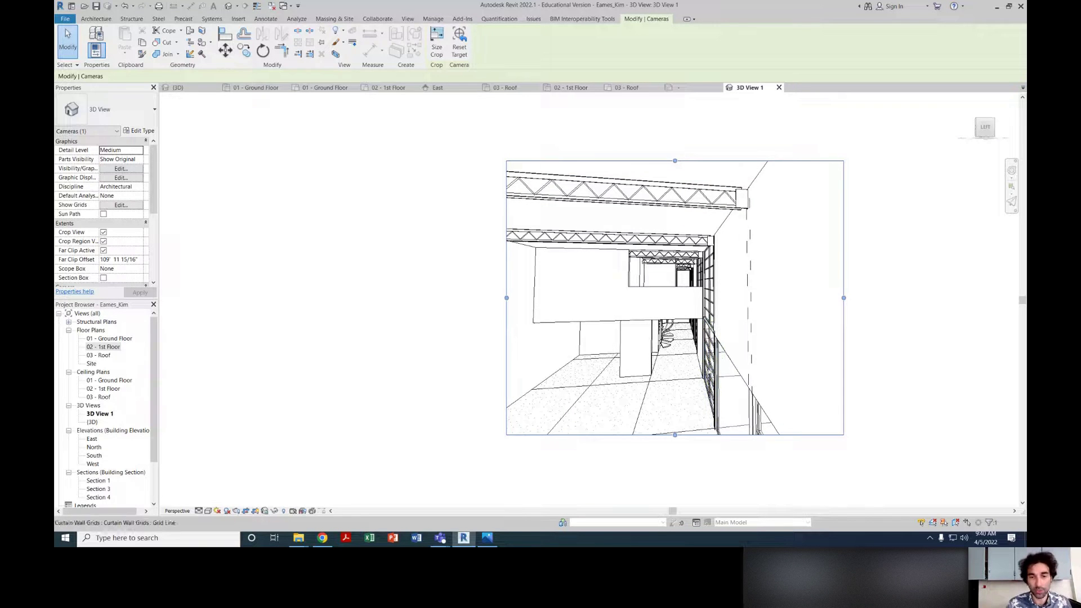
pyautogui.moveTo(747, 296); pyautogui.dragTo(762, 333, button='middle')
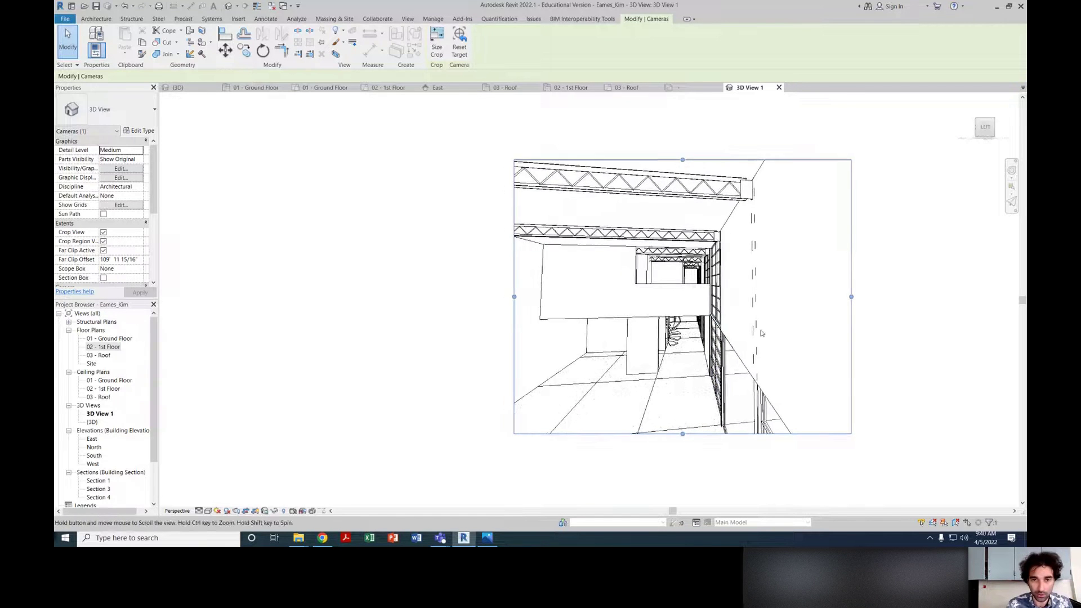
pyautogui.scroll(-2, 761, 333)
pyautogui.moveTo(690, 181); pyautogui.dragTo(690, 169)
pyautogui.moveTo(563, 280); pyautogui.dragTo(516, 280)
pyautogui.moveTo(668, 392); pyautogui.dragTo(668, 375)
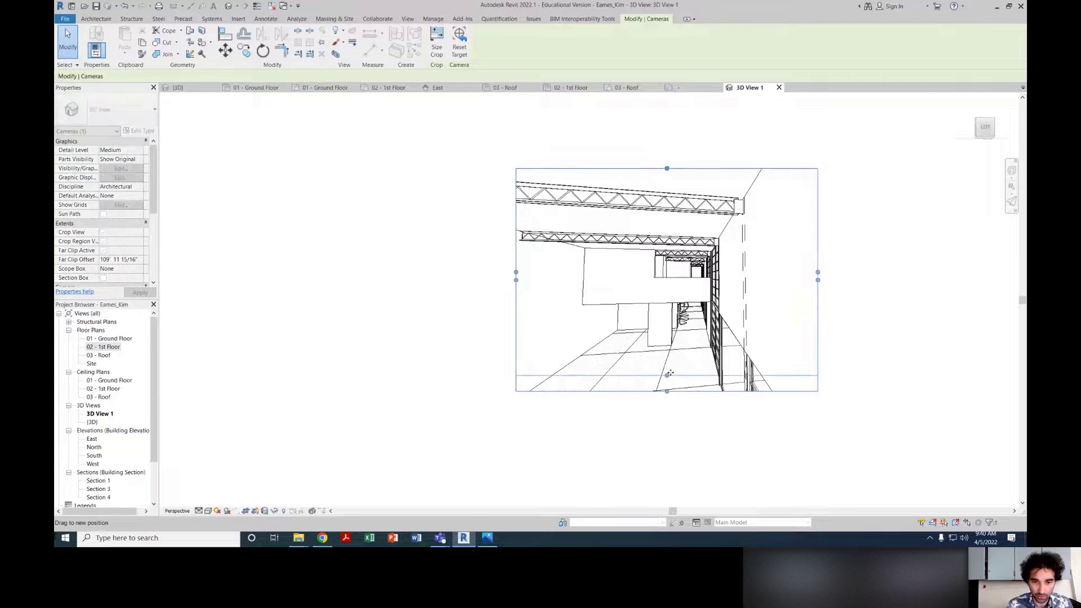
pyautogui.moveTo(668, 168); pyautogui.dragTo(668, 163)
pyautogui.moveTo(511, 269); pyautogui.dragTo(502, 270)
# Step: Fine-tune the camera angle to bring more of the near side wall and its low curtain wall into the frame
pyautogui.moveTo(708, 270); pyautogui.dragTo(805, 270)
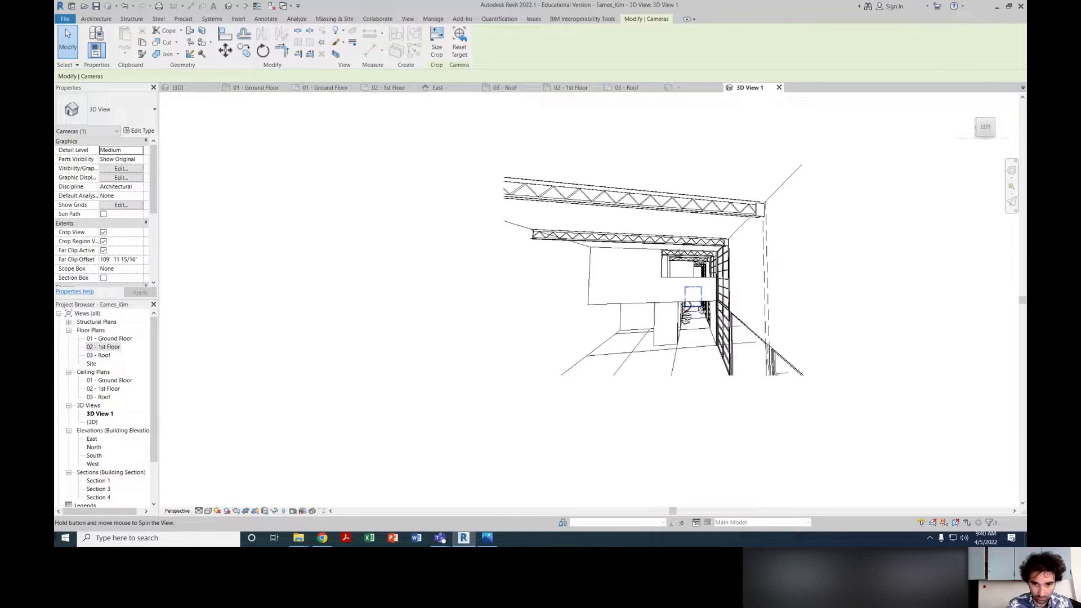
pyautogui.keyDown('shift'); pyautogui.moveTo(693, 297); pyautogui.dragTo(693, 296, button='middle'); pyautogui.keyUp('shift')
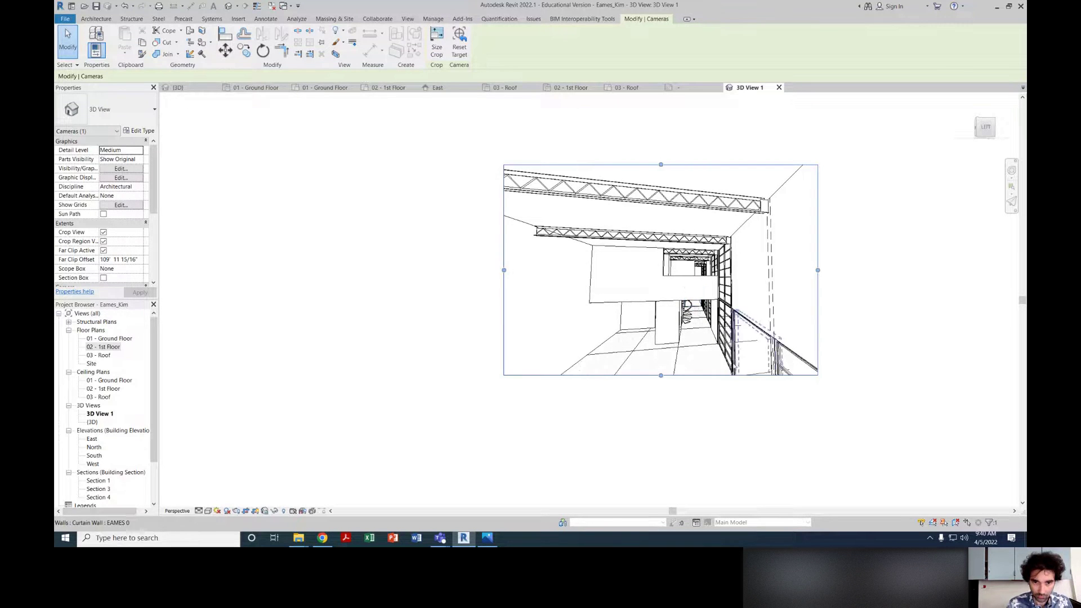
pyautogui.click(856, 383)
pyautogui.moveTo(835, 369); pyautogui.dragTo(806, 386, button='middle')
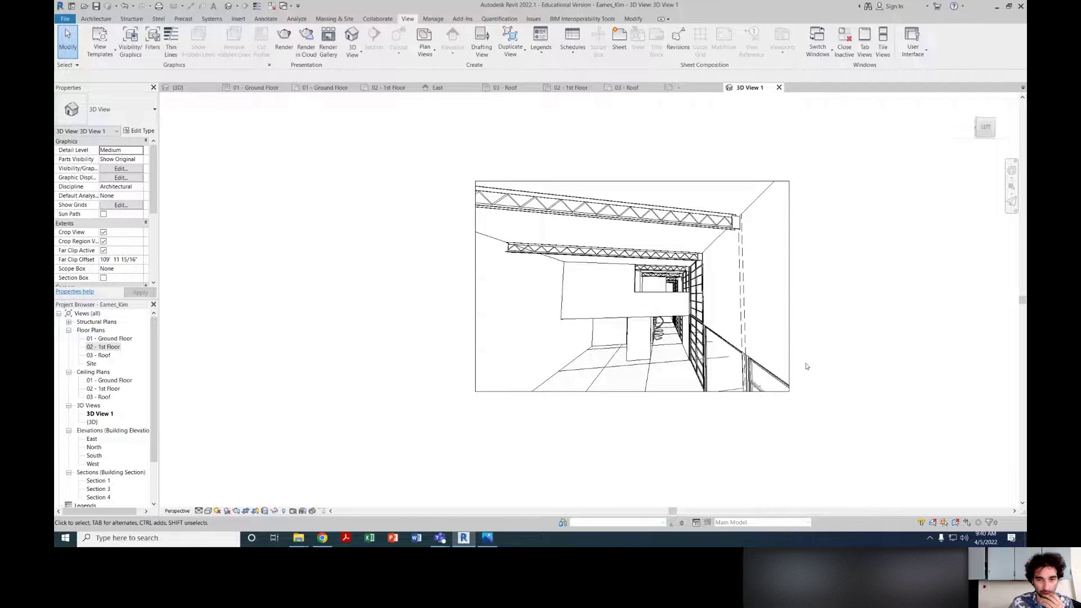
pyautogui.click(563, 284)
pyautogui.click(550, 295)
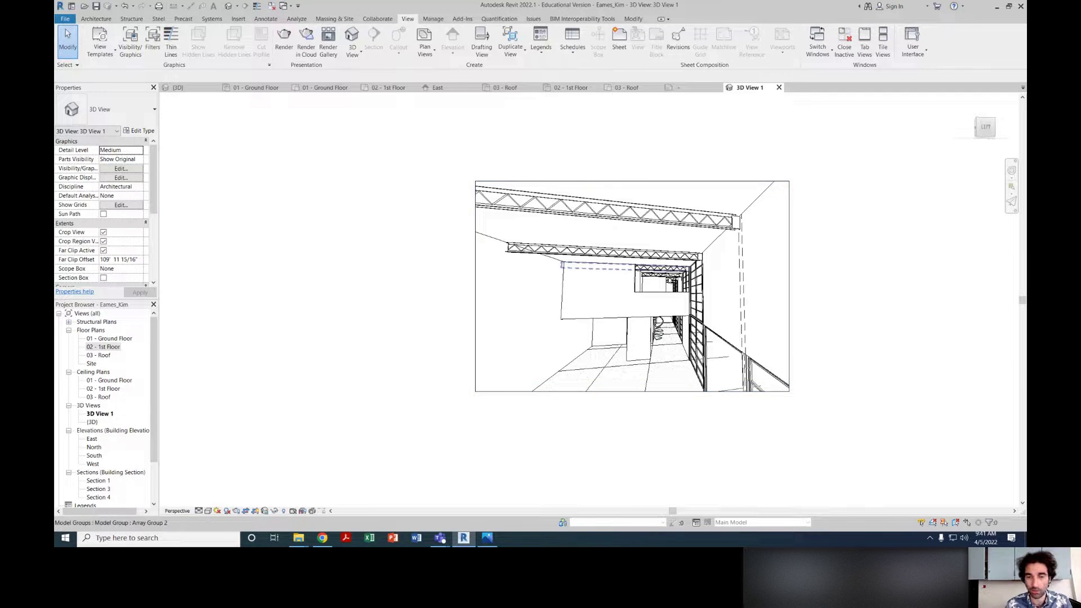
pyautogui.moveTo(748, 342); pyautogui.dragTo(749, 351, button='middle')
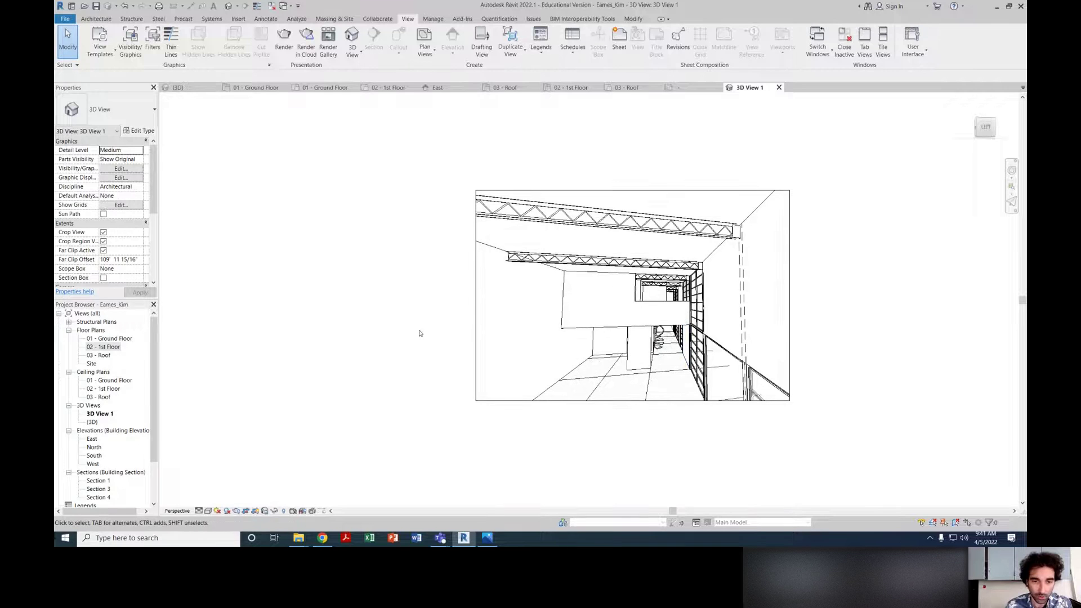
pyautogui.keyDown('shift'); pyautogui.moveTo(700, 325); pyautogui.dragTo(707, 320, button='middle'); pyautogui.keyUp('shift')
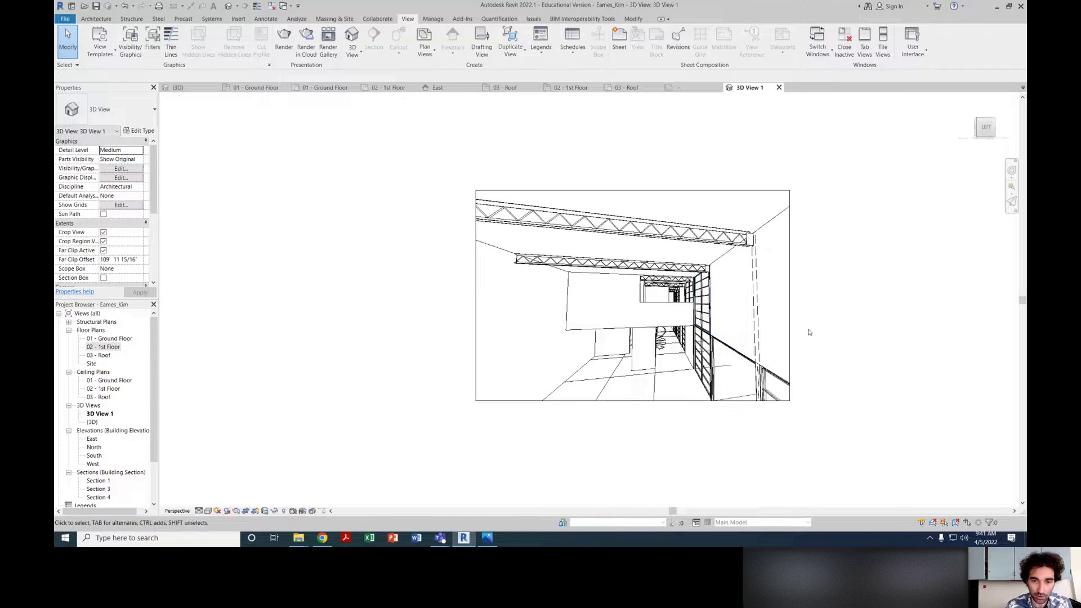
pyautogui.moveTo(814, 362); pyautogui.dragTo(819, 365, button='middle')
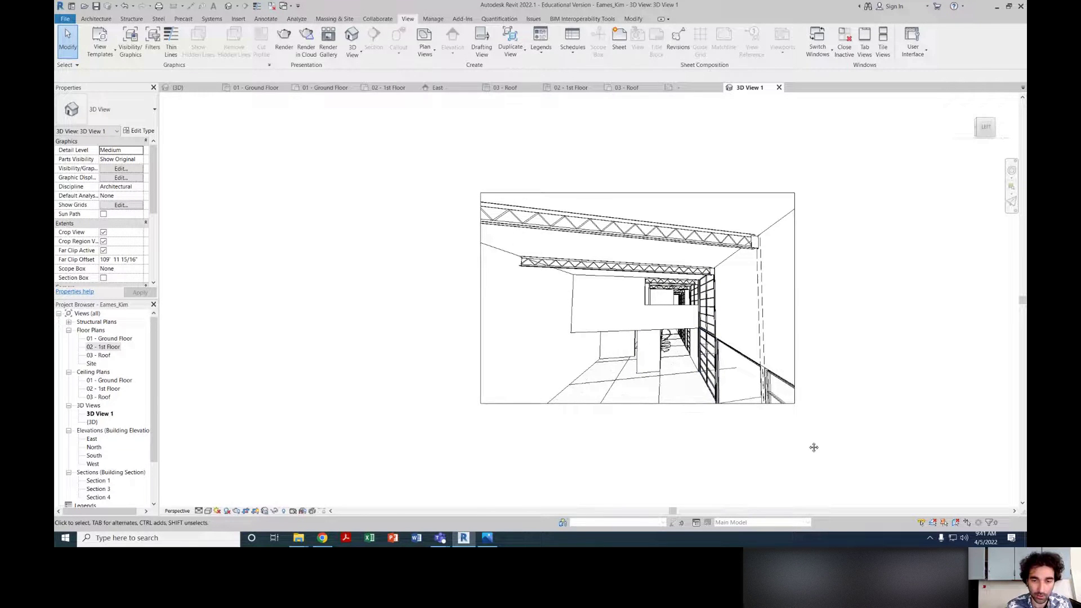
pyautogui.moveTo(813, 447); pyautogui.dragTo(824, 443, button='middle')
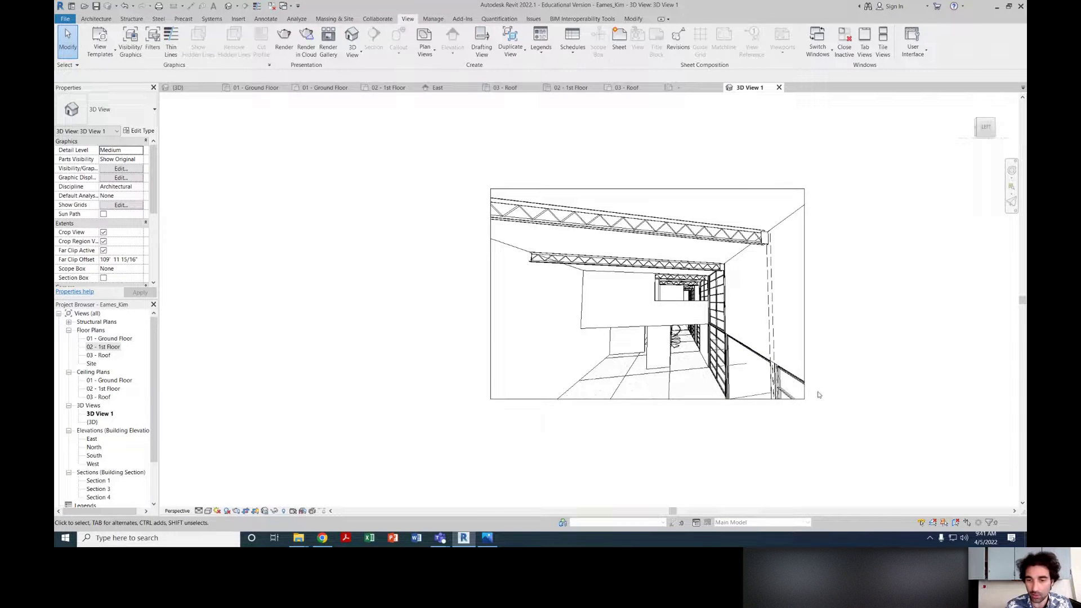
pyautogui.moveTo(822, 369); pyautogui.dragTo(814, 368, button='middle')
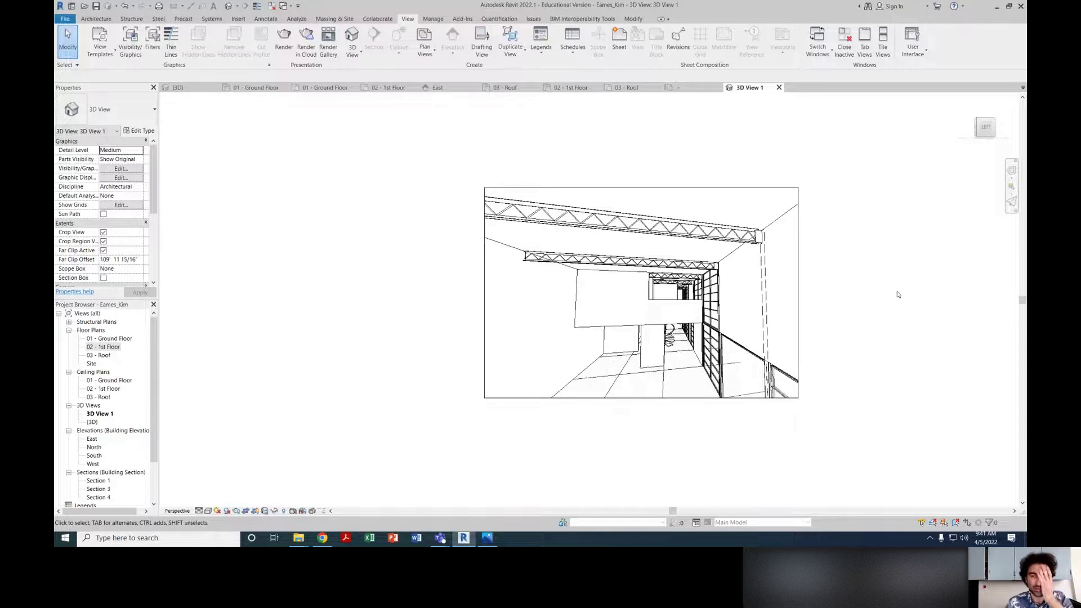
pyautogui.moveTo(786, 299); pyautogui.dragTo(756, 329, button='middle')
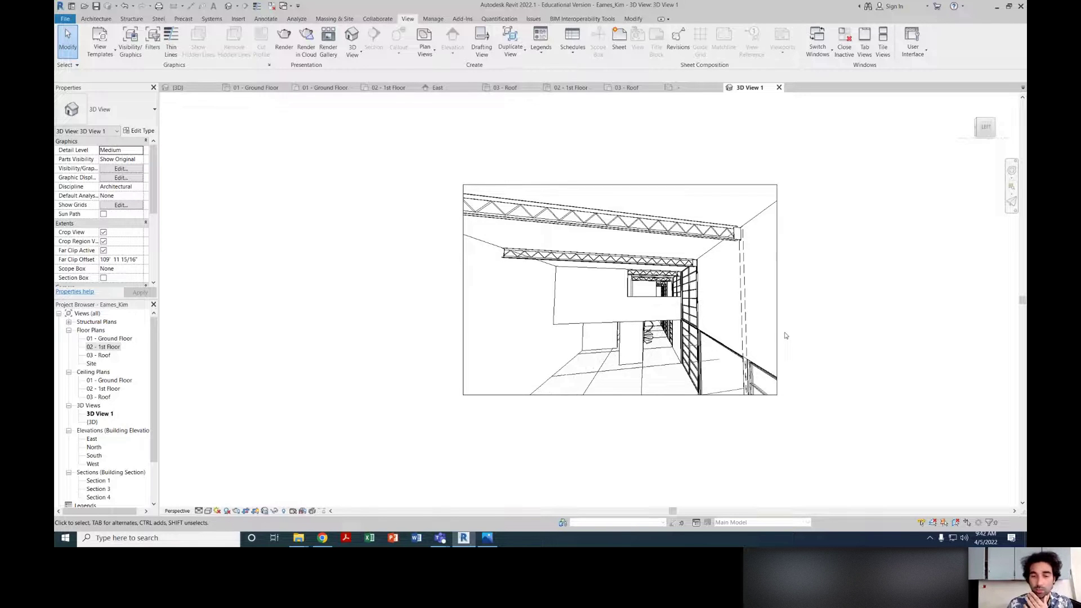
pyautogui.moveTo(806, 352); pyautogui.dragTo(796, 354, button='middle')
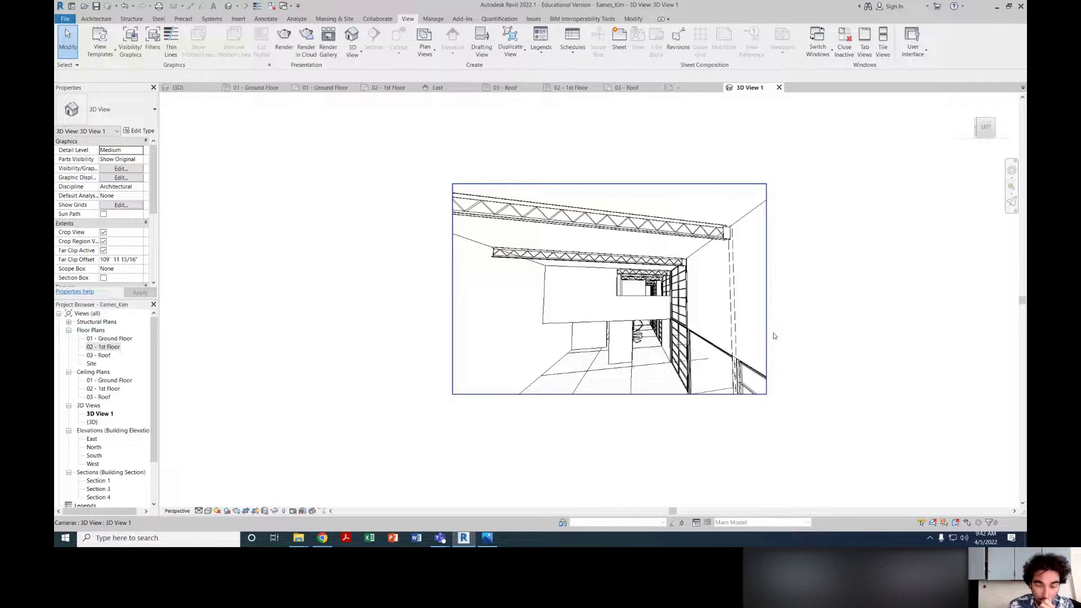
pyautogui.moveTo(745, 342); pyautogui.dragTo(742, 346, button='middle')
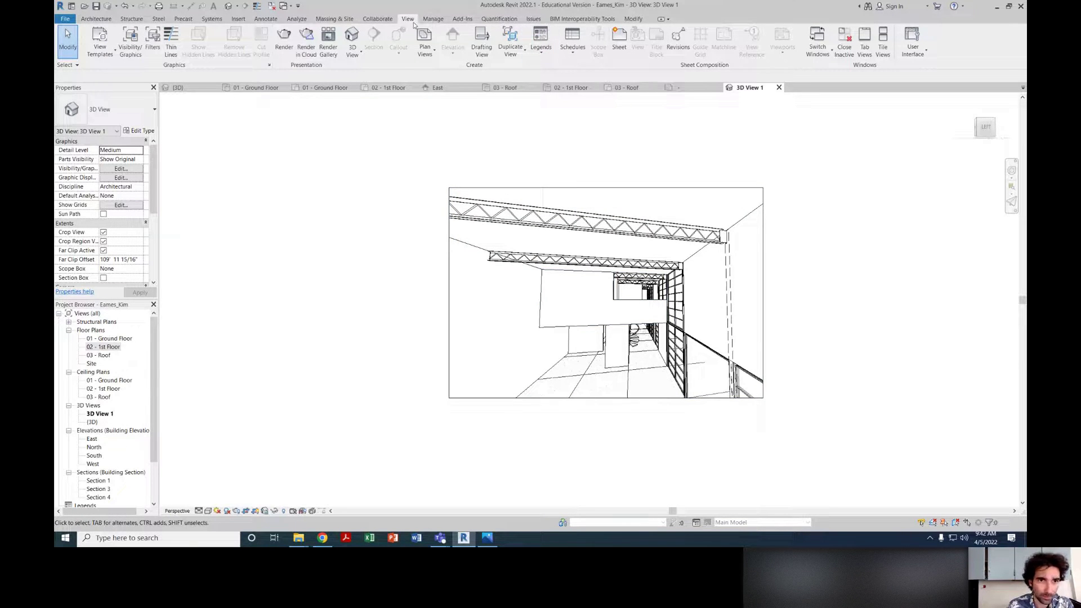
# Step: Create a new sheet using the E1 30 x 42 Horizontal titleblock
pyautogui.click(619, 38)
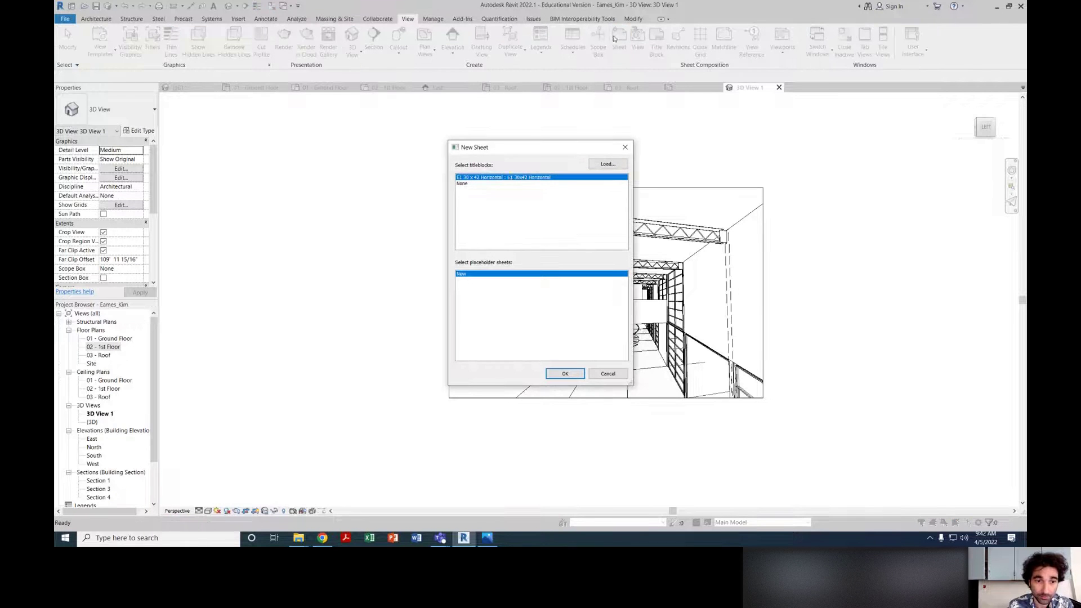
pyautogui.moveTo(521, 148); pyautogui.dragTo(833, 148)
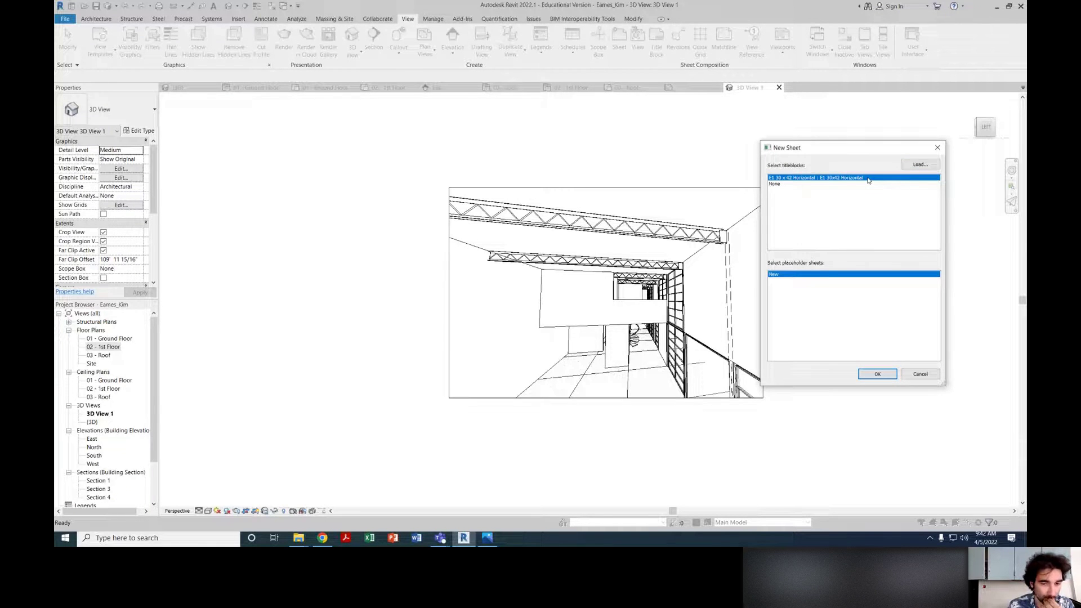
pyautogui.moveTo(860, 151); pyautogui.dragTo(884, 175)
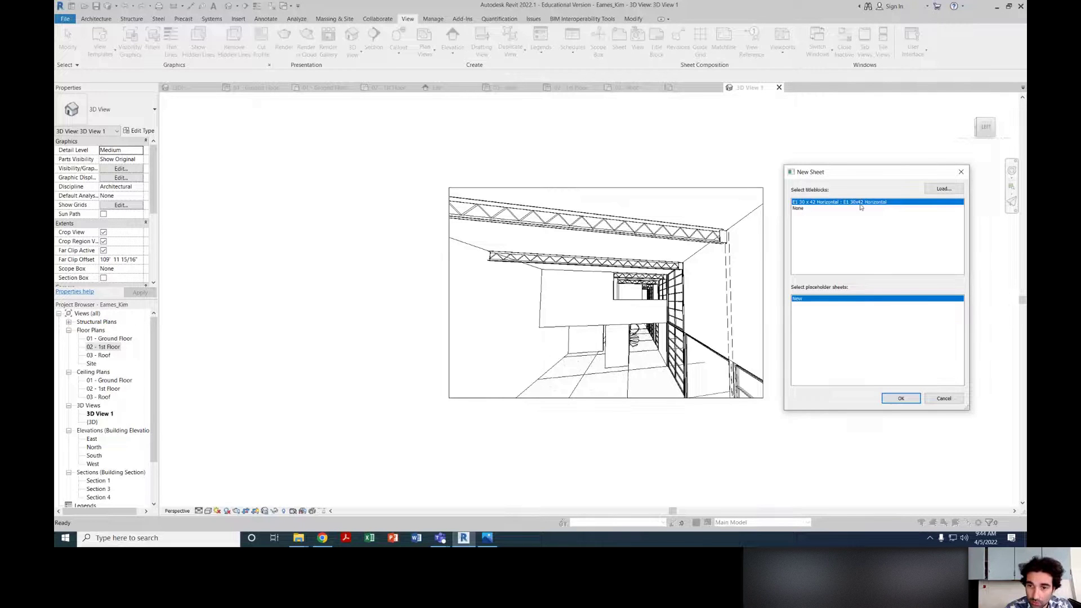
pyautogui.click(897, 400)
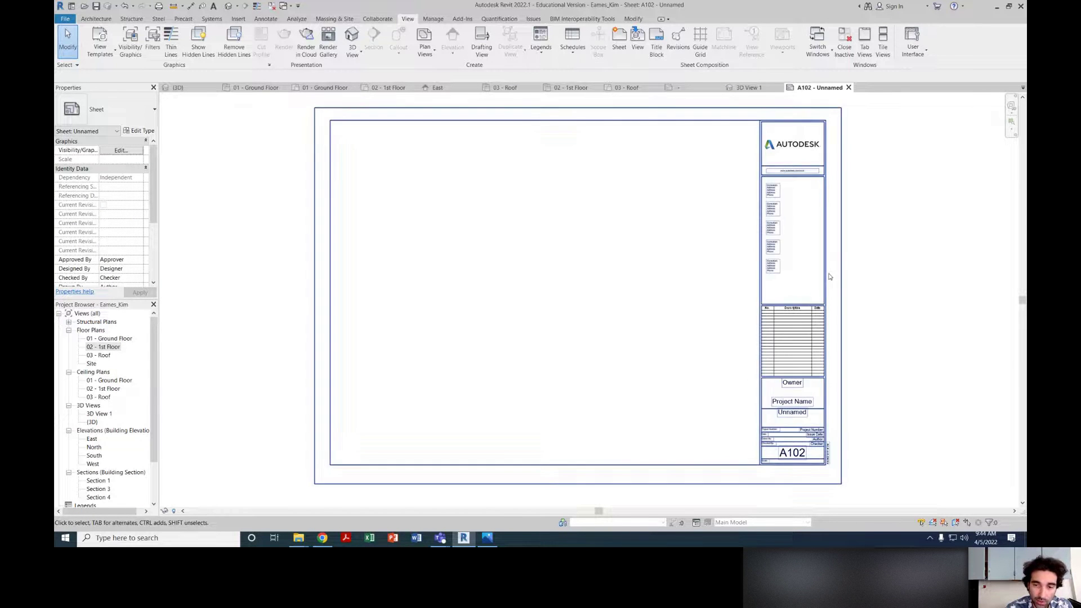
# Step: Examine the new sheet's layout and its title block fields, including the owner, project name, sheet name and sheet number
pyautogui.moveTo(856, 257); pyautogui.dragTo(847, 261, button='middle')
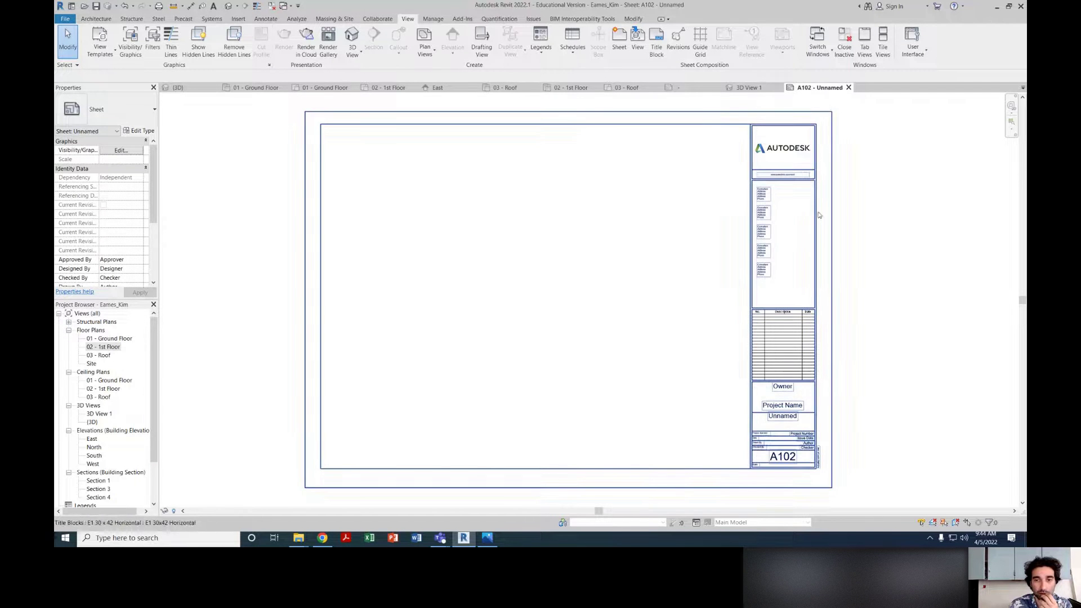
pyautogui.moveTo(816, 437); pyautogui.dragTo(805, 431, button='middle')
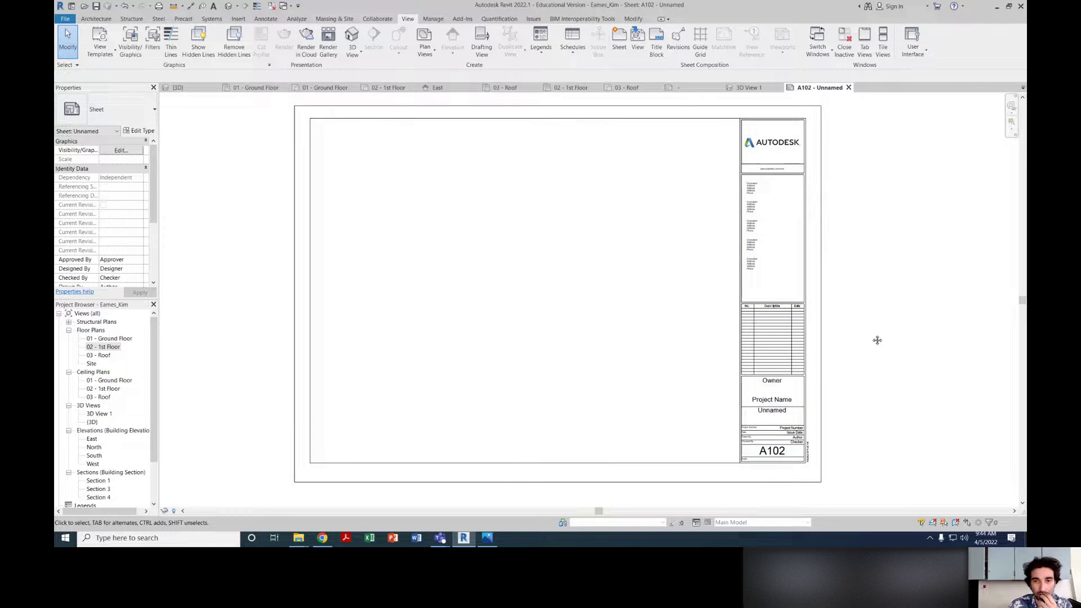
pyautogui.scroll(-1, 873, 350)
pyautogui.scroll(3, 692, 365)
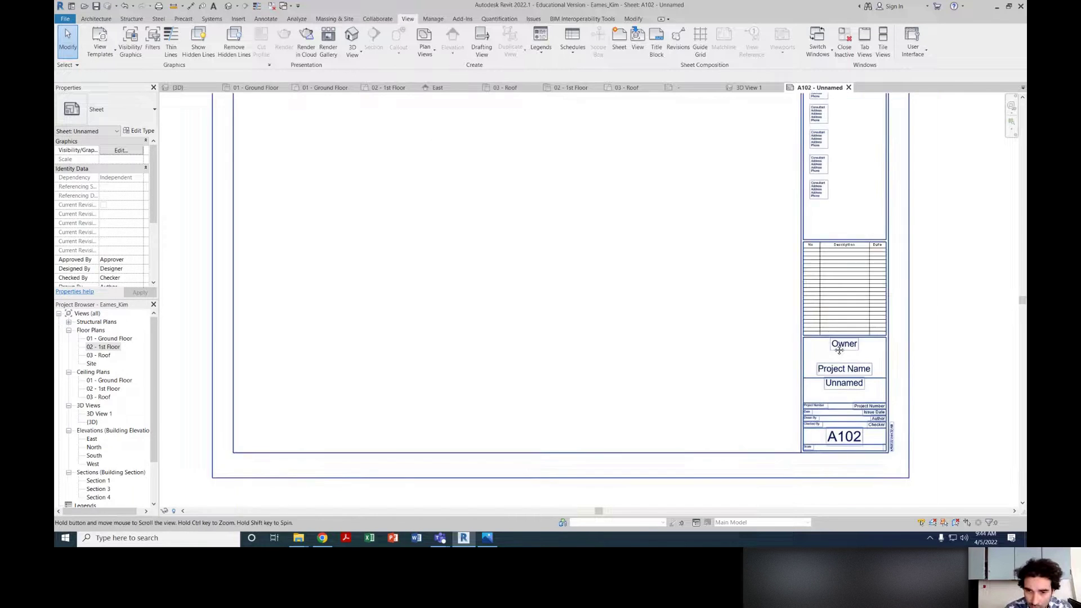
pyautogui.scroll(3, 870, 366)
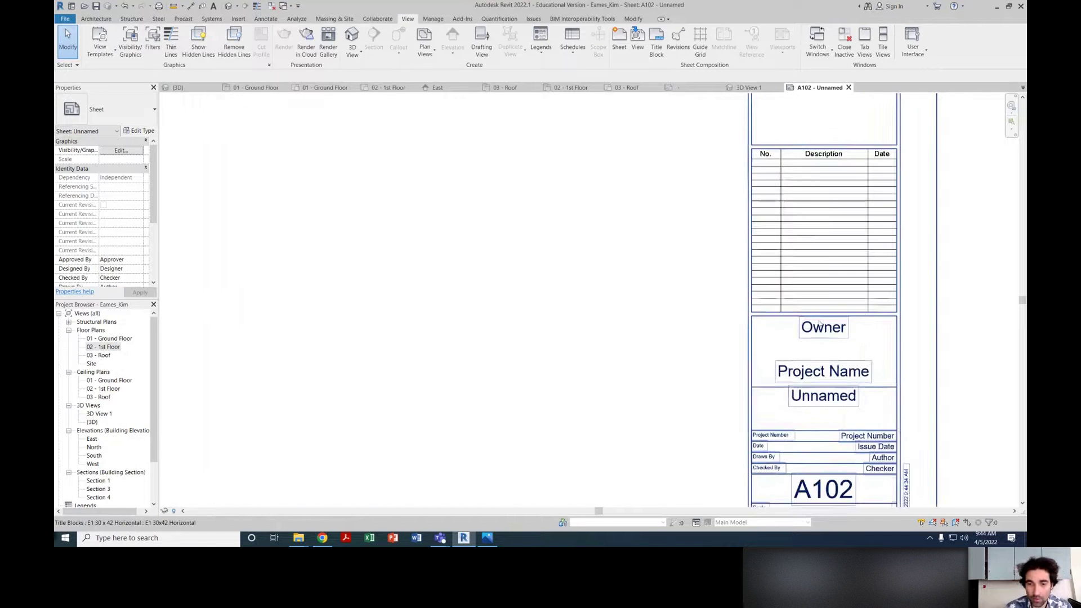
pyautogui.scroll(-3, 774, 446)
pyautogui.moveTo(779, 451)
pyautogui.mouseDown(button='middle')
pyautogui.moveTo(762, 432)
pyautogui.moveTo(776, 450)
pyautogui.mouseUp(button='middle')
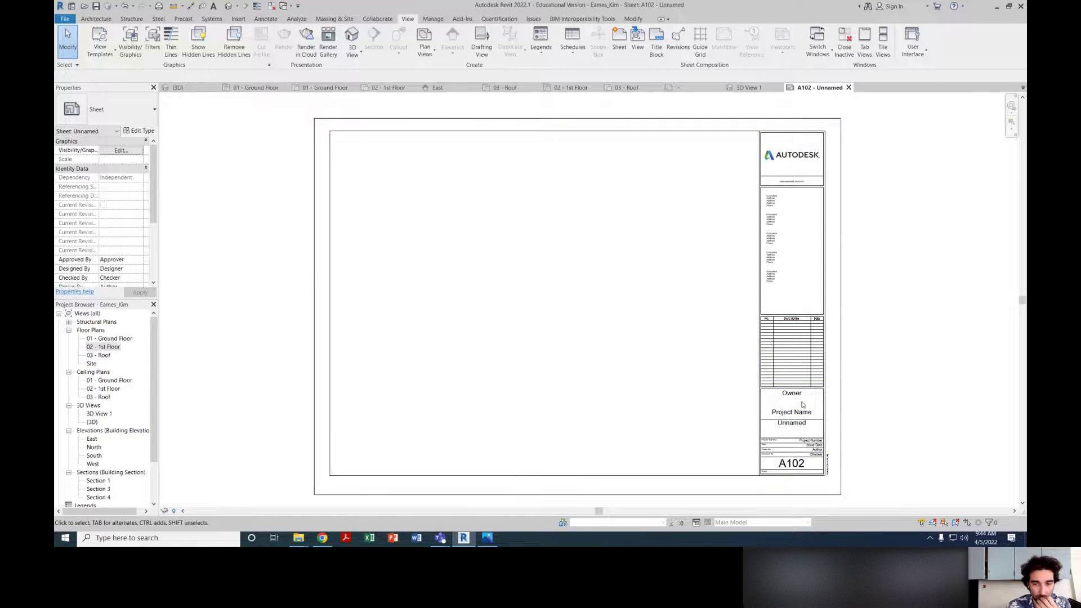
pyautogui.scroll(2, 802, 404)
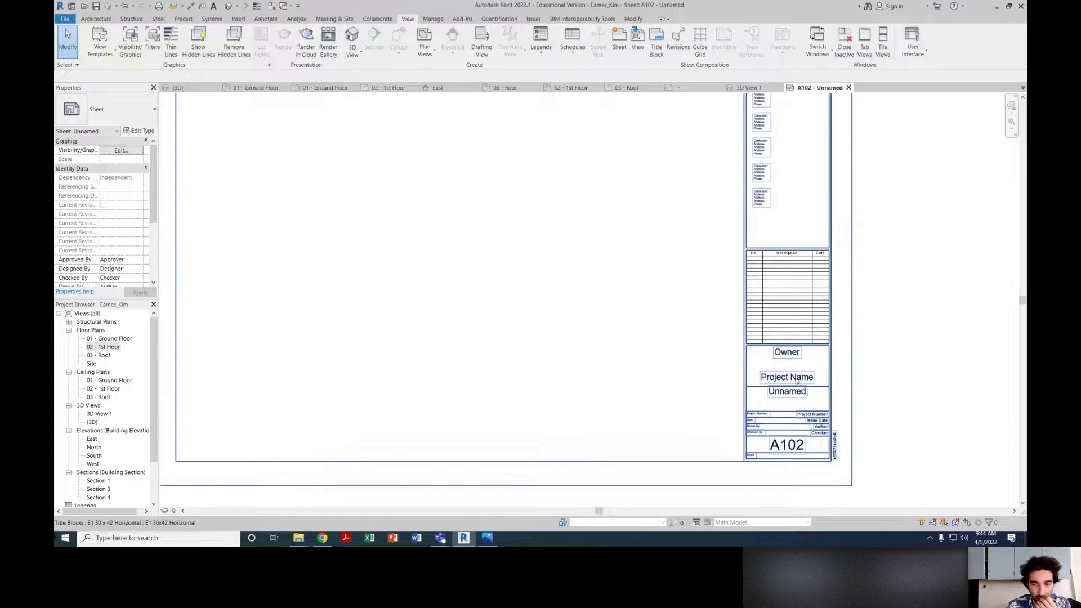
pyautogui.click(796, 381)
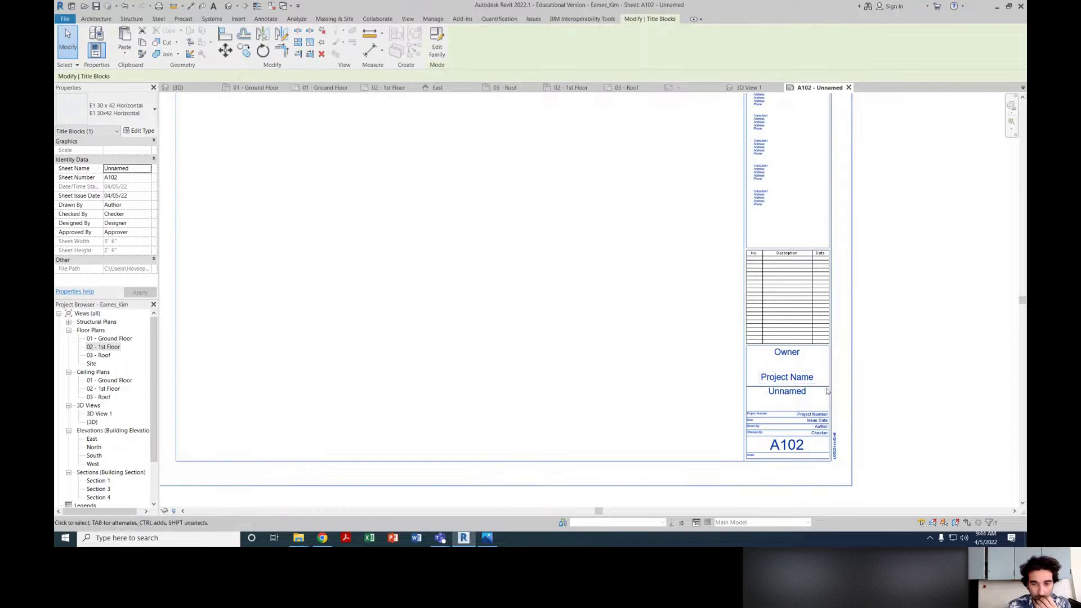
pyautogui.scroll(-3, 790, 220)
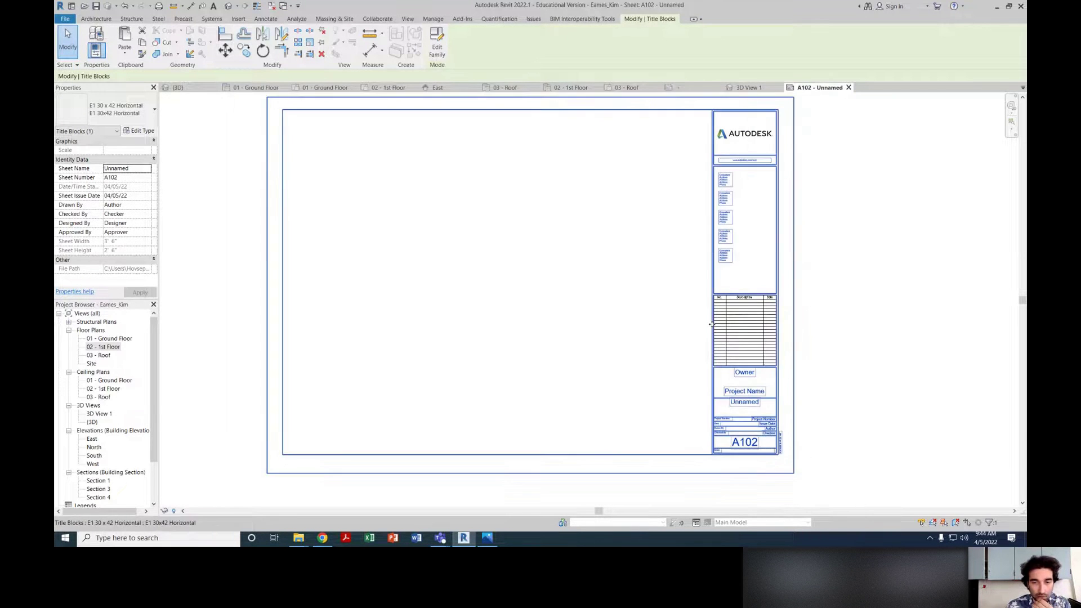
pyautogui.moveTo(684, 408); pyautogui.dragTo(683, 392, button='middle')
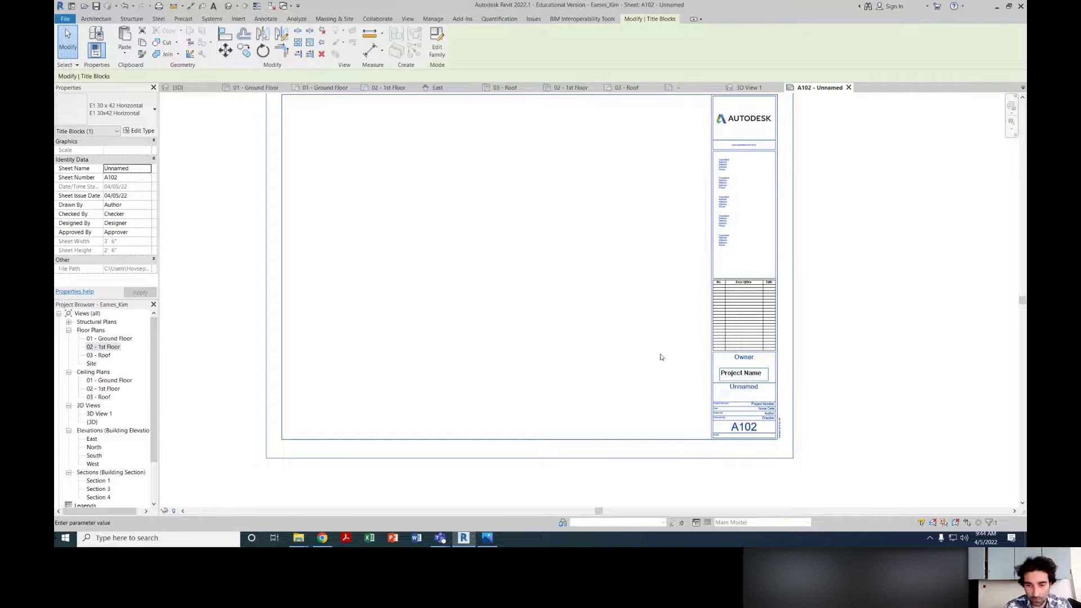
pyautogui.moveTo(477, 282); pyautogui.dragTo(490, 296, button='middle')
pyautogui.scroll(-1, 490, 297)
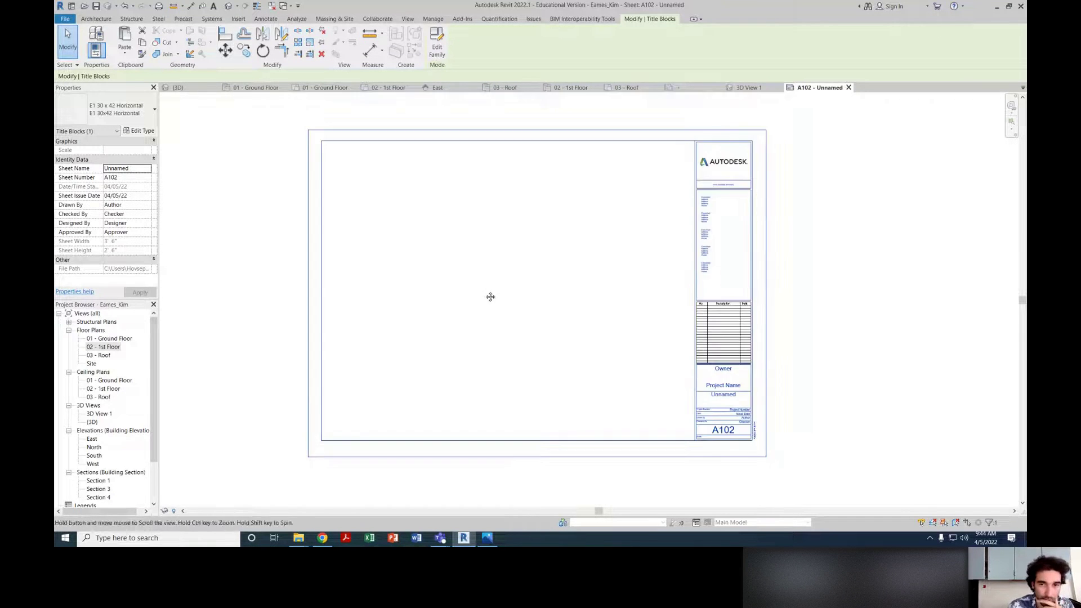
pyautogui.click(627, 283)
pyautogui.moveTo(679, 275); pyautogui.dragTo(700, 273, button='middle')
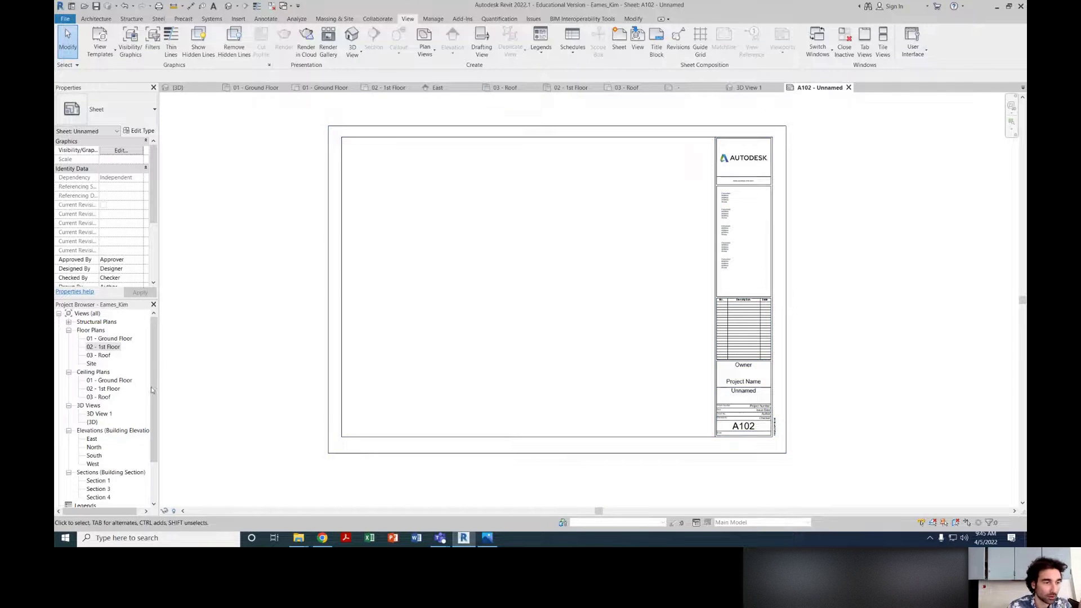
pyautogui.click(115, 348)
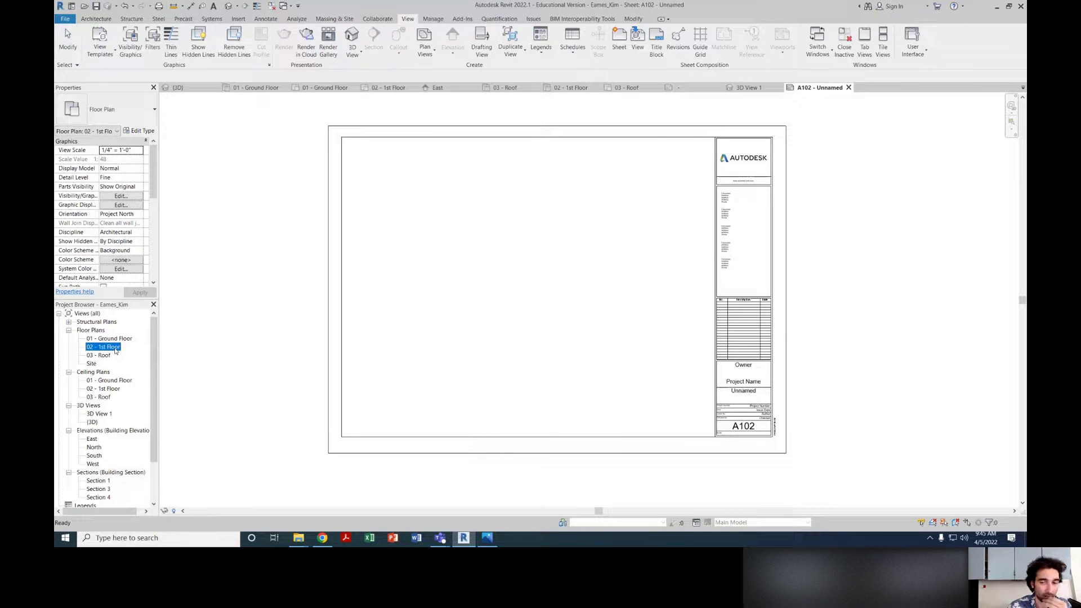
pyautogui.click(318, 334)
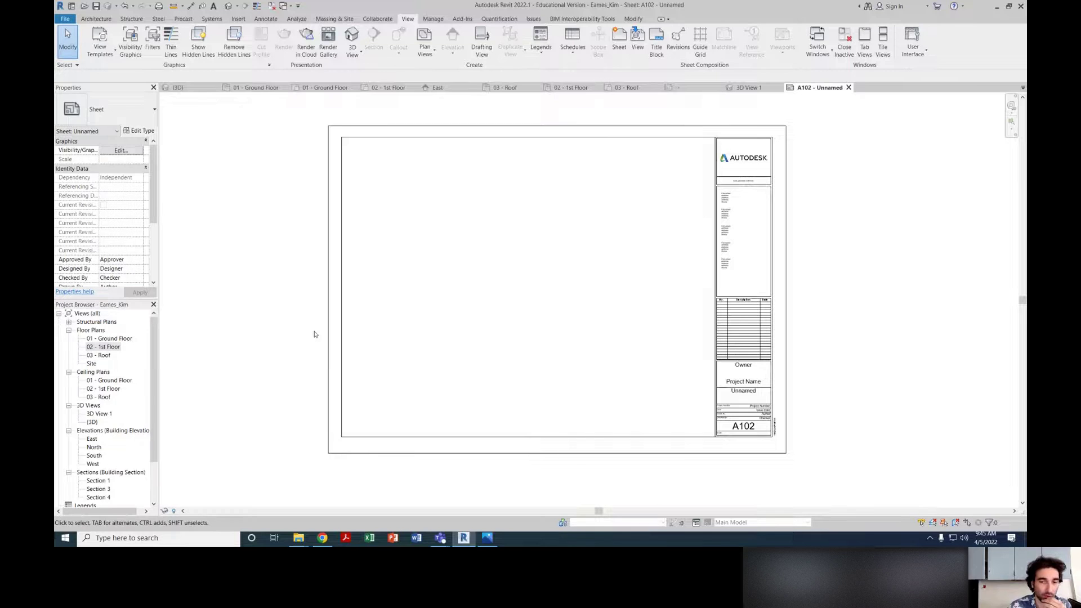
pyautogui.moveTo(511, 333); pyautogui.dragTo(514, 338, button='middle')
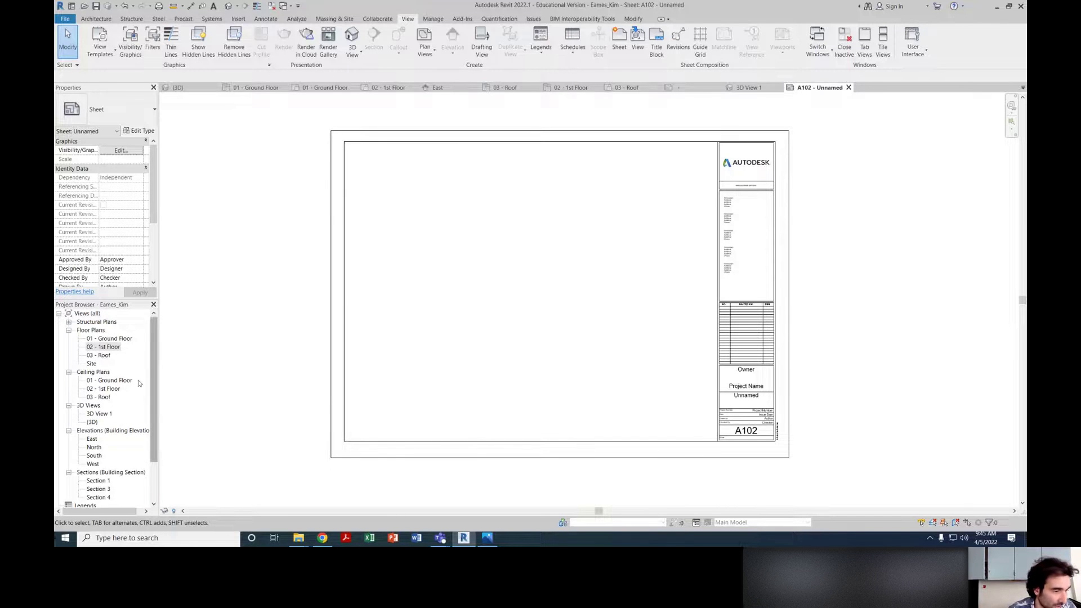
pyautogui.scroll(-3, 121, 366)
pyautogui.scroll(2, 122, 364)
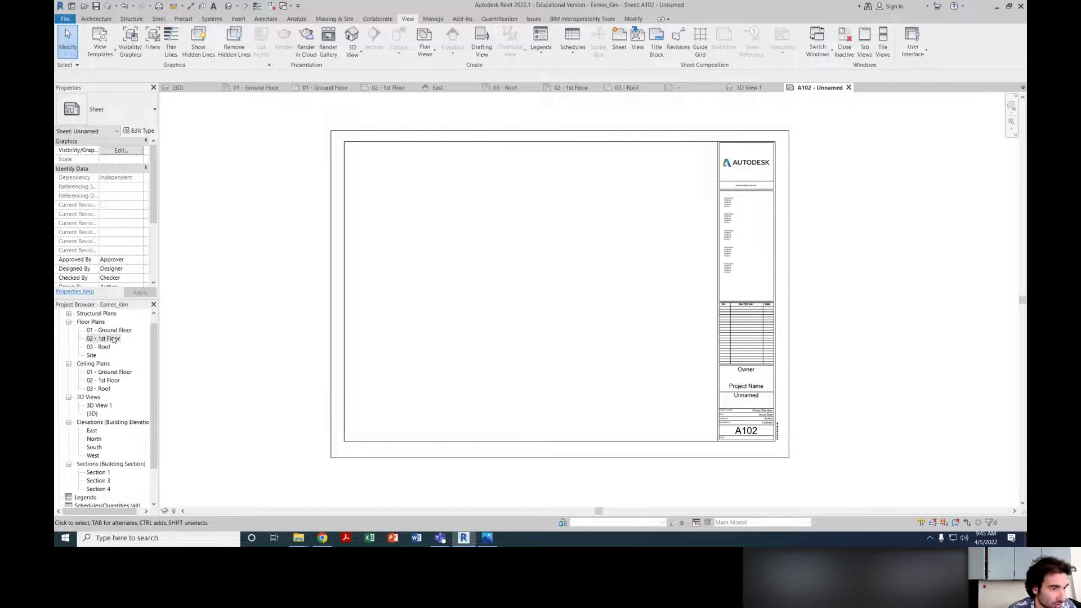
pyautogui.click(116, 339)
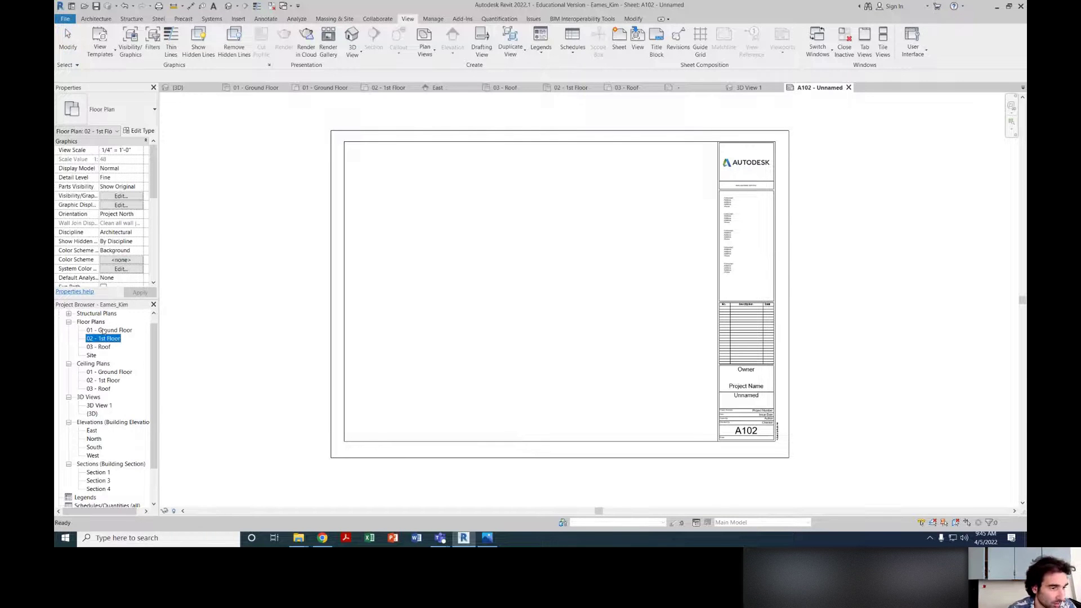
pyautogui.click(636, 229)
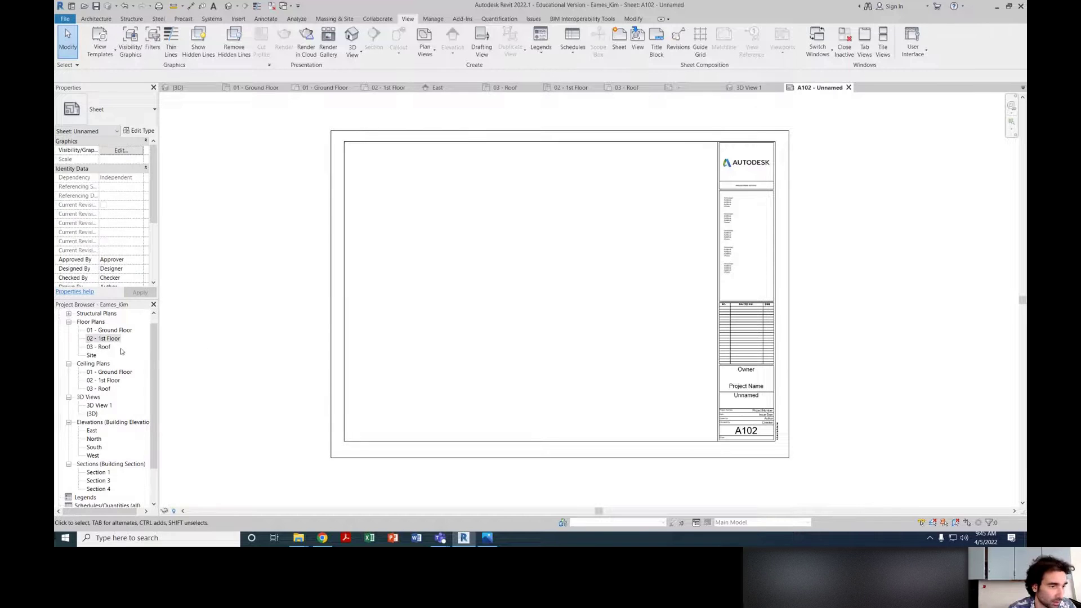
pyautogui.click(89, 340)
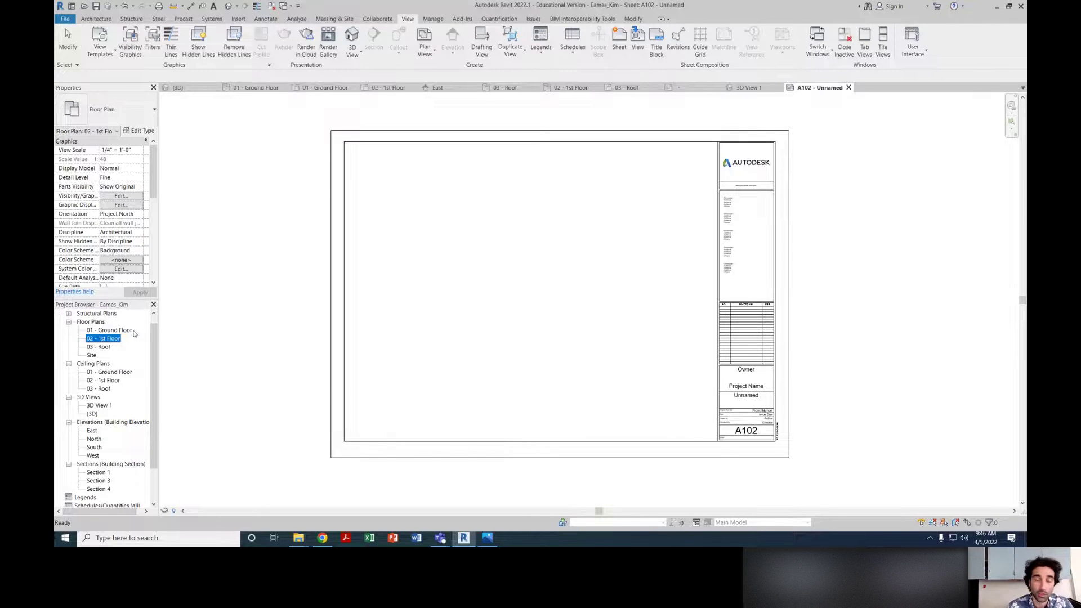
pyautogui.click(102, 347)
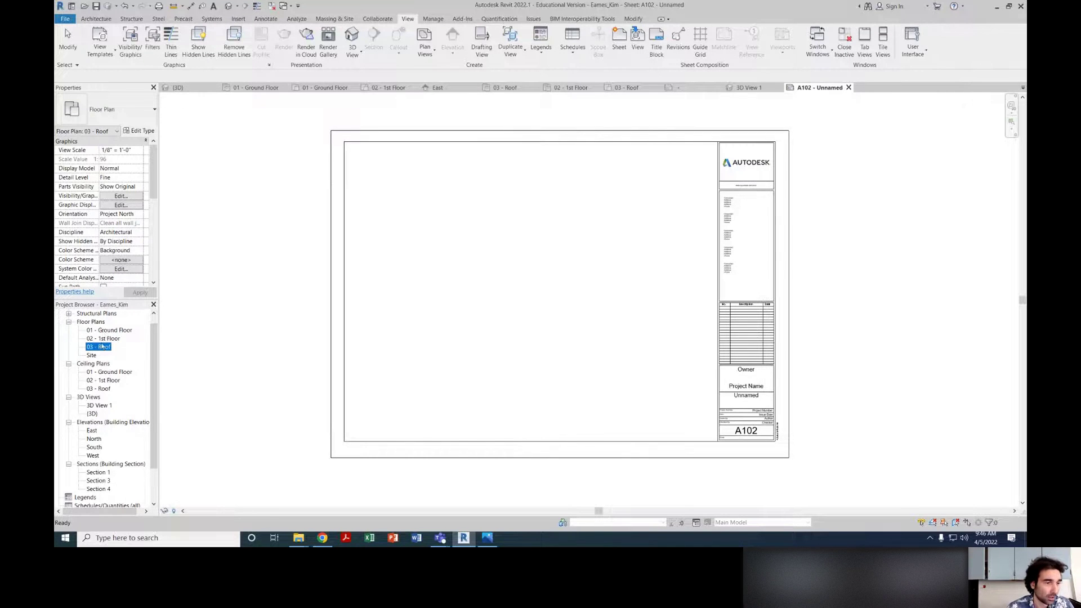
# Step: Place the 01 - Ground Floor plan view in the upper part of the new sheet, inside its border
pyautogui.click(113, 331)
pyautogui.moveTo(439, 189); pyautogui.dragTo(430, 181)
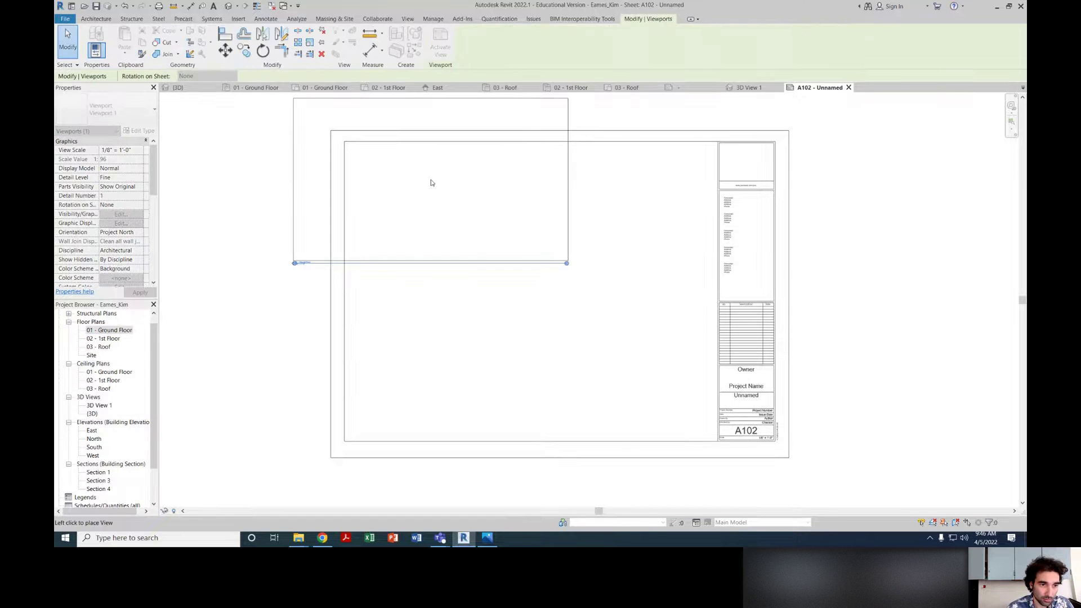
pyautogui.click(497, 231)
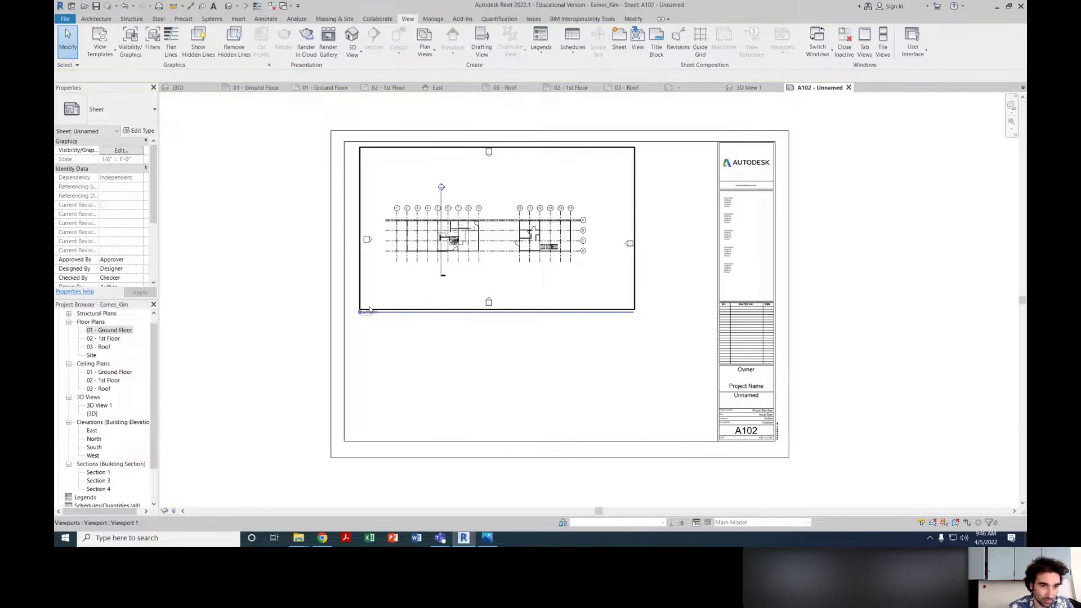
# Step: Inspect the view title below the placed ground floor plan, including its name and scale
pyautogui.scroll(6, 366, 316)
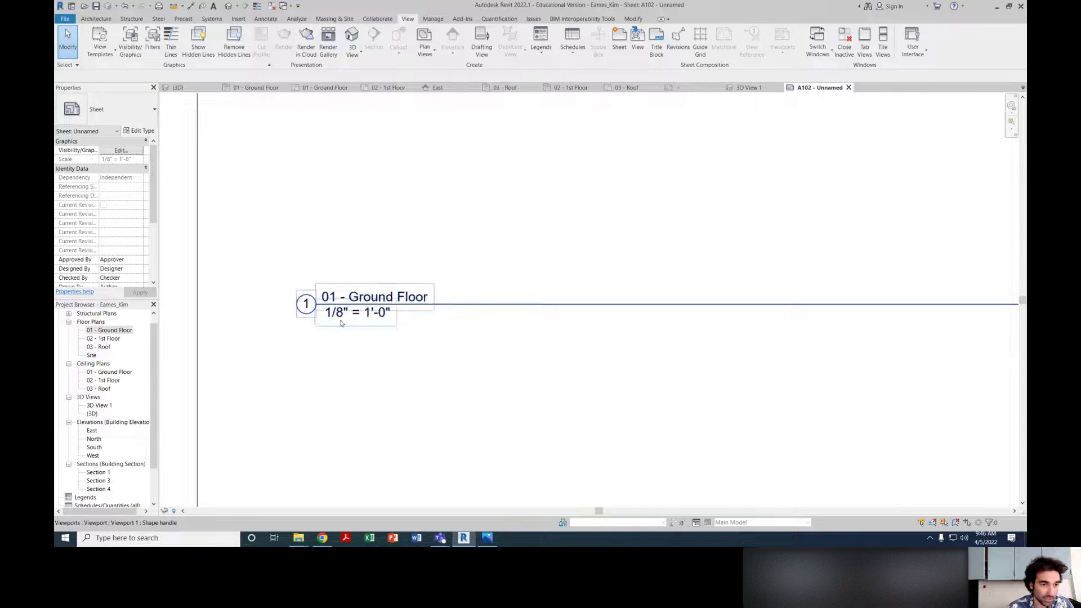
pyautogui.scroll(-2, 418, 379)
pyautogui.rightClick(418, 380)
pyautogui.press('Escape')
pyautogui.scroll(-3, 478, 338)
pyautogui.scroll(-3, 466, 361)
pyautogui.click(703, 298)
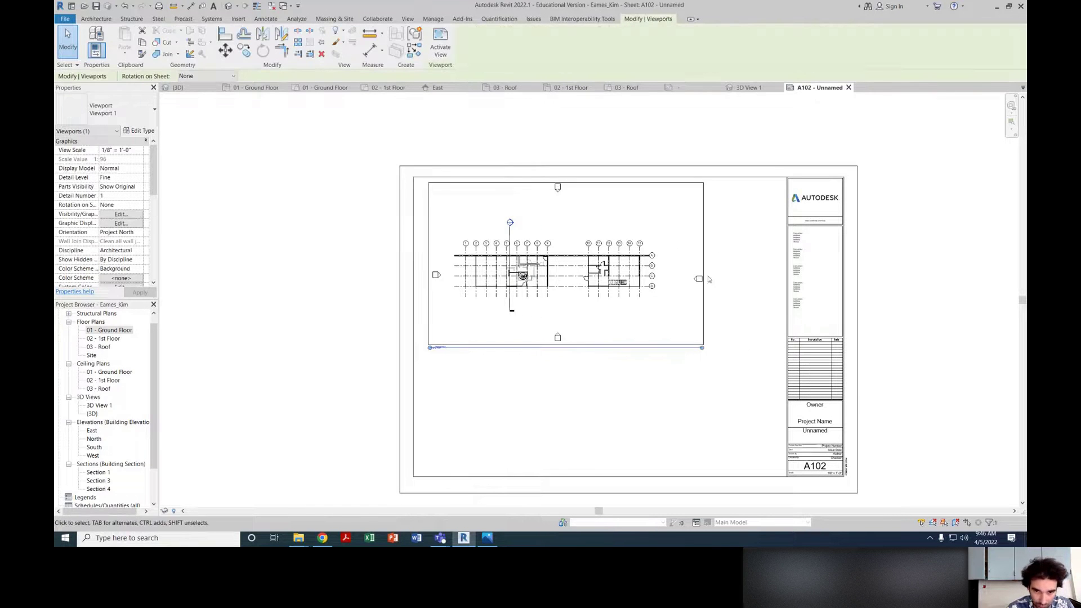
pyautogui.rightClick(669, 304)
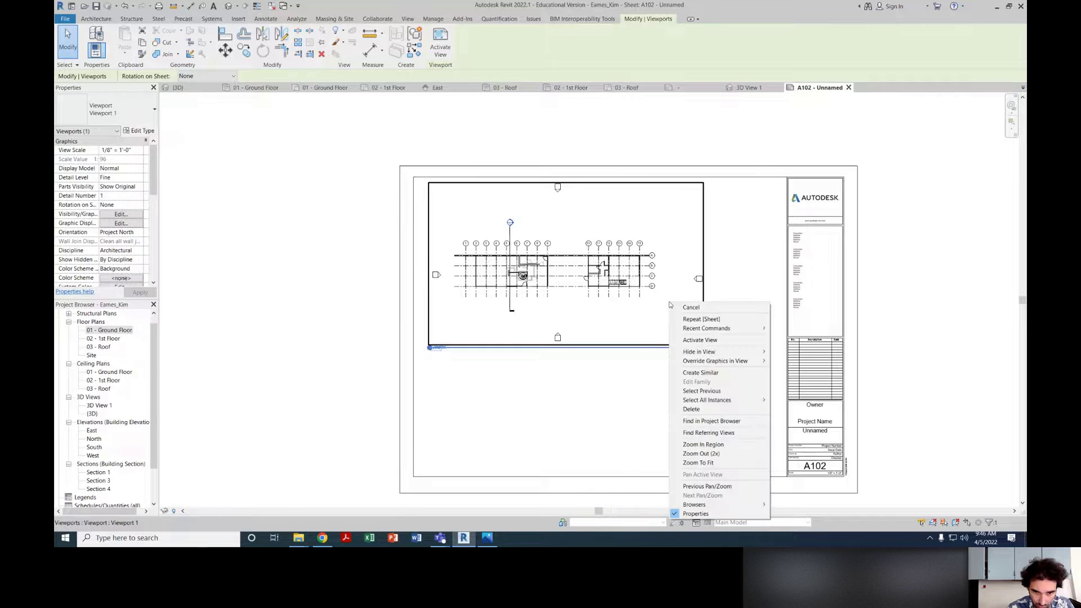
pyautogui.click(637, 370)
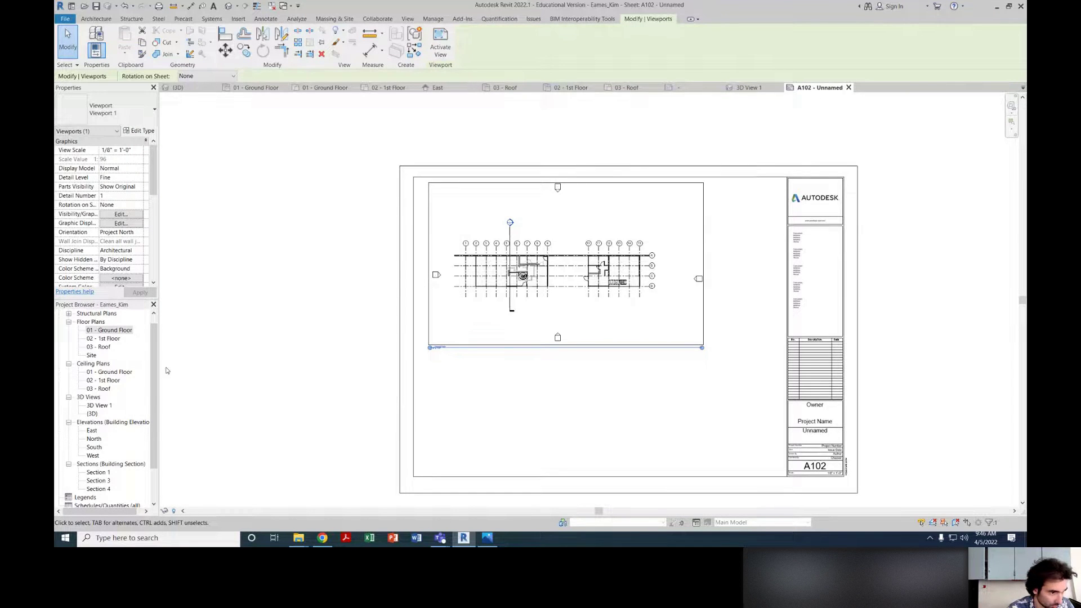
# Step: View the original 01 - Ground Floor plan with its elevation markers, and return to sheet A102
pyautogui.doubleClick(110, 331)
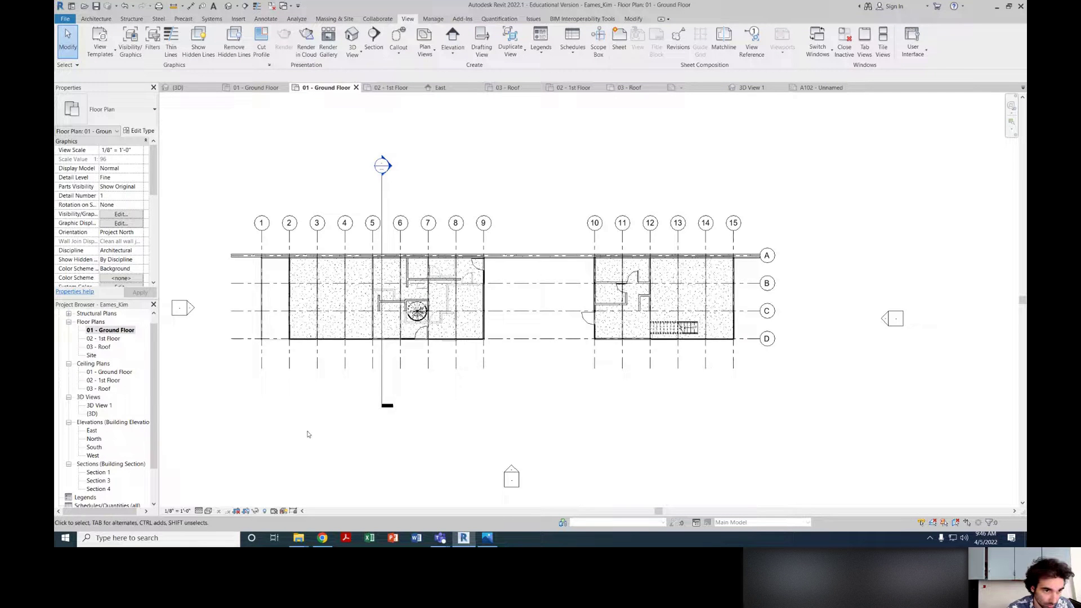
pyautogui.scroll(-2, 345, 415)
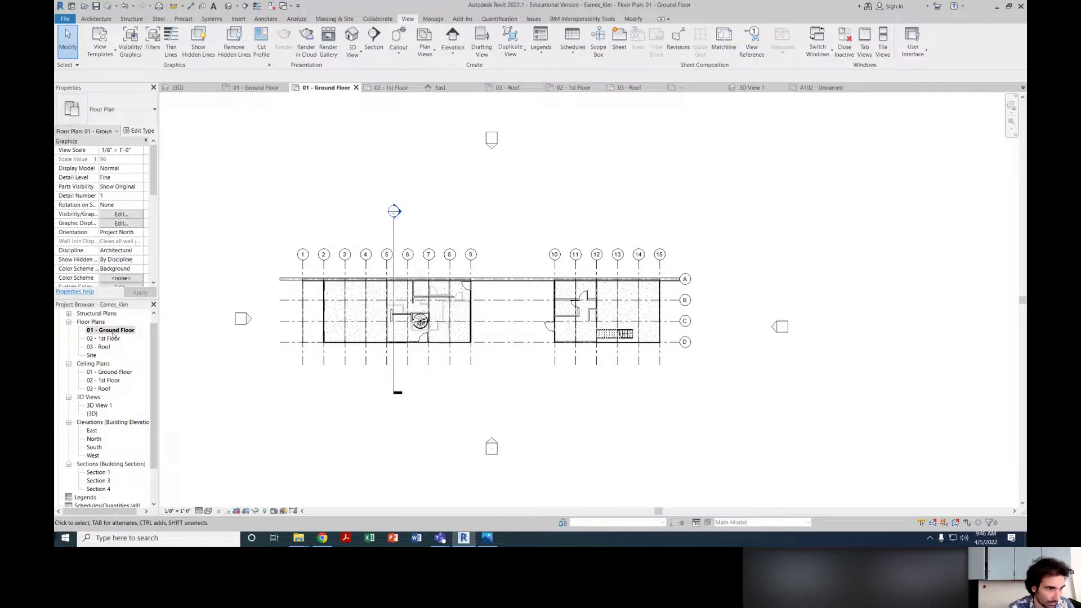
pyautogui.scroll(-5, 105, 462)
pyautogui.doubleClick(89, 479)
pyautogui.click(59, 314)
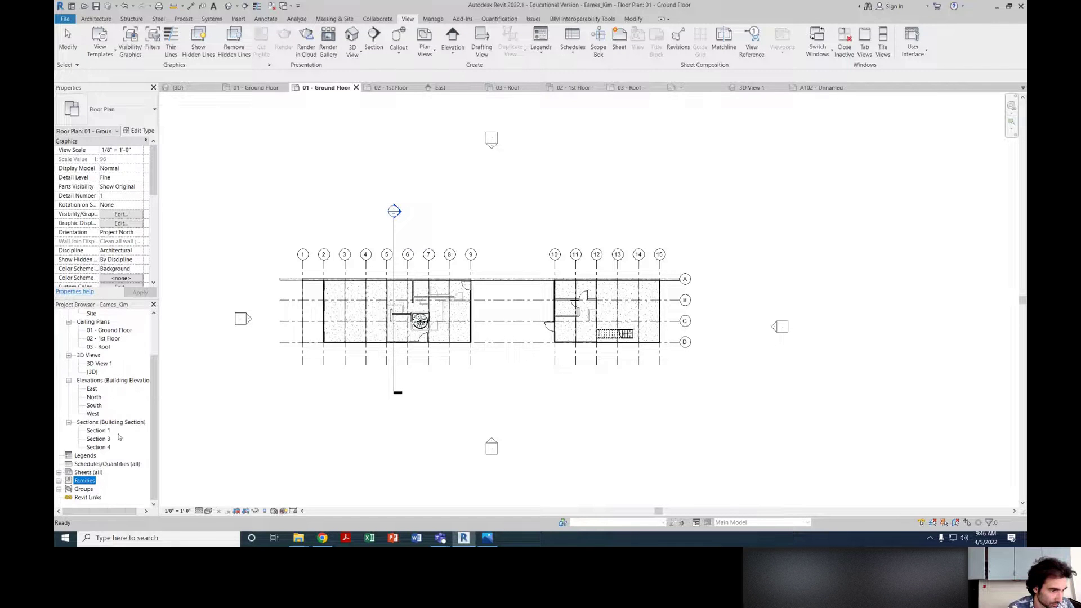
pyautogui.doubleClick(82, 473)
pyautogui.doubleClick(104, 480)
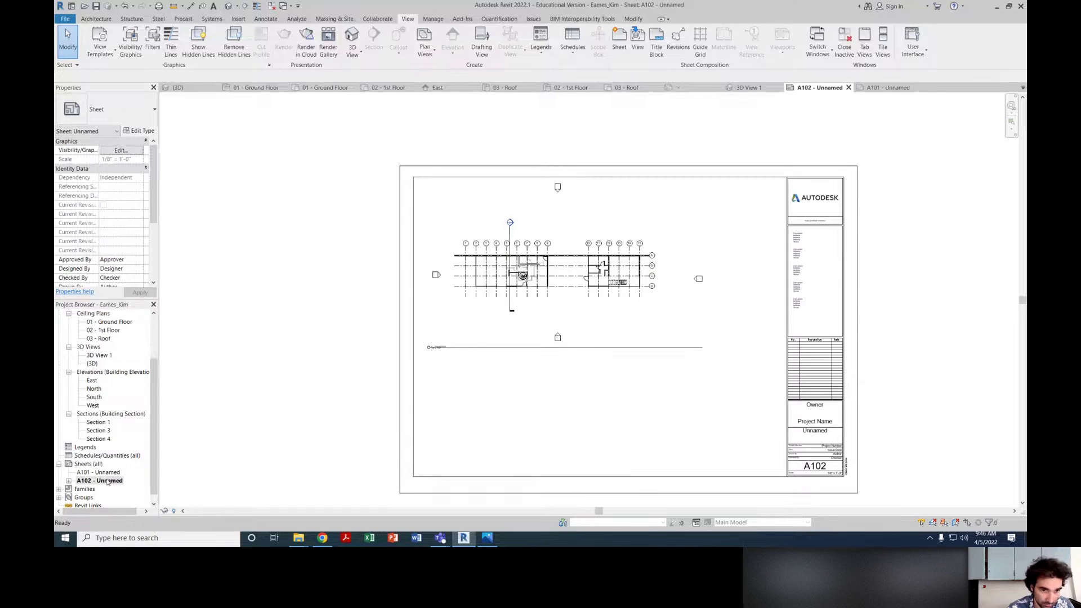
# Step: Select the ground floor viewport on sheet A102 and look through the commands available for it
pyautogui.click(693, 192)
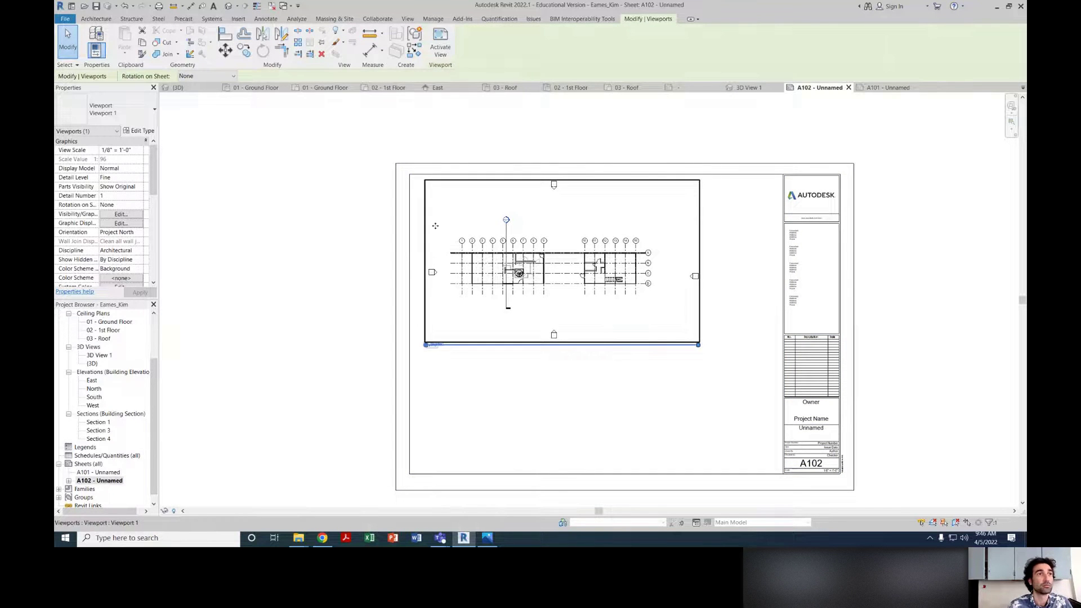
pyautogui.rightClick(644, 231)
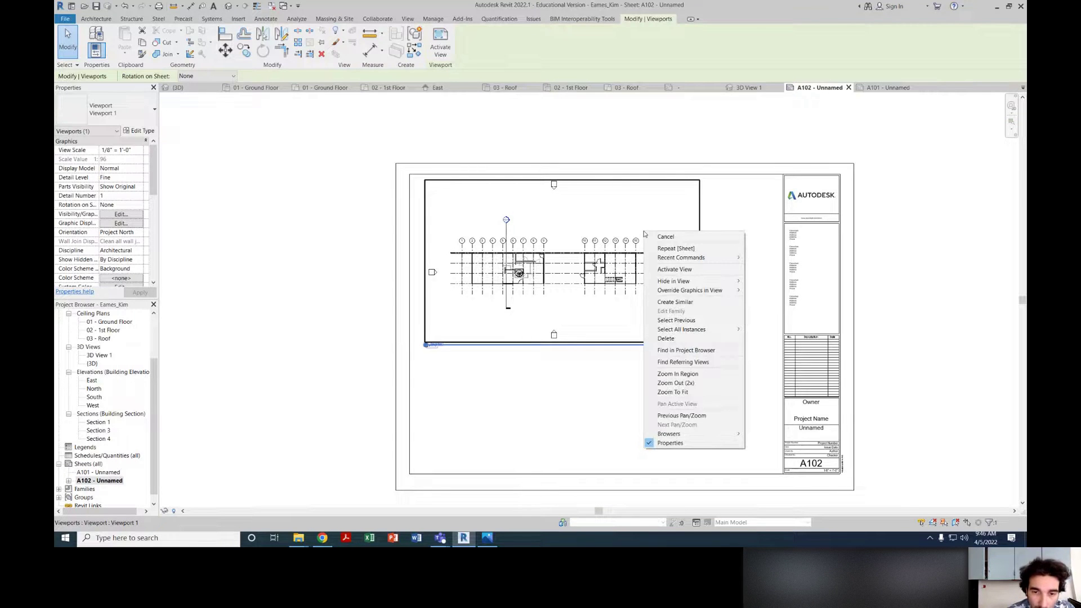
pyautogui.click(579, 421)
pyautogui.moveTo(599, 379); pyautogui.dragTo(589, 381, button='middle')
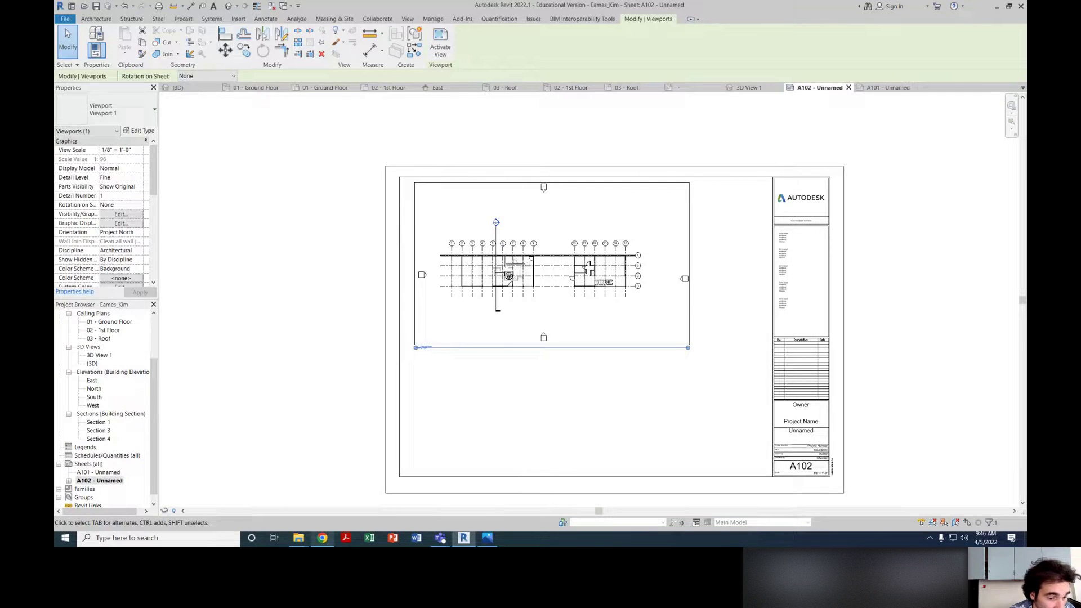
# Step: Switch to the browser and open the YouTube video "Autodesk Revit Tutorials: 19 Creating a Sheet"
pyautogui.click(322, 538)
pyautogui.click(571, 6)
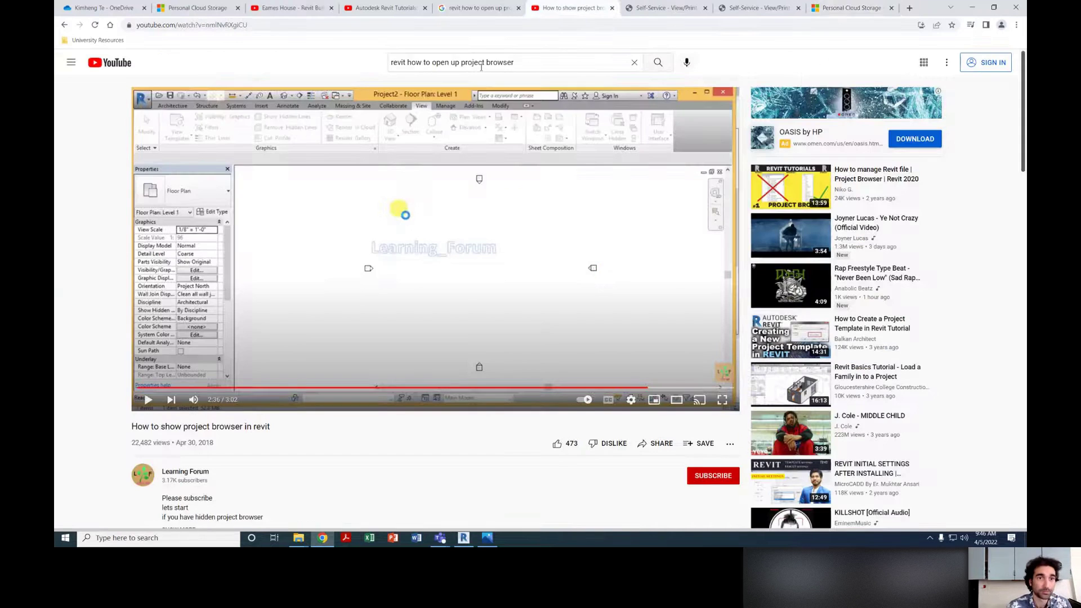
pyautogui.tripleClick(527, 60)
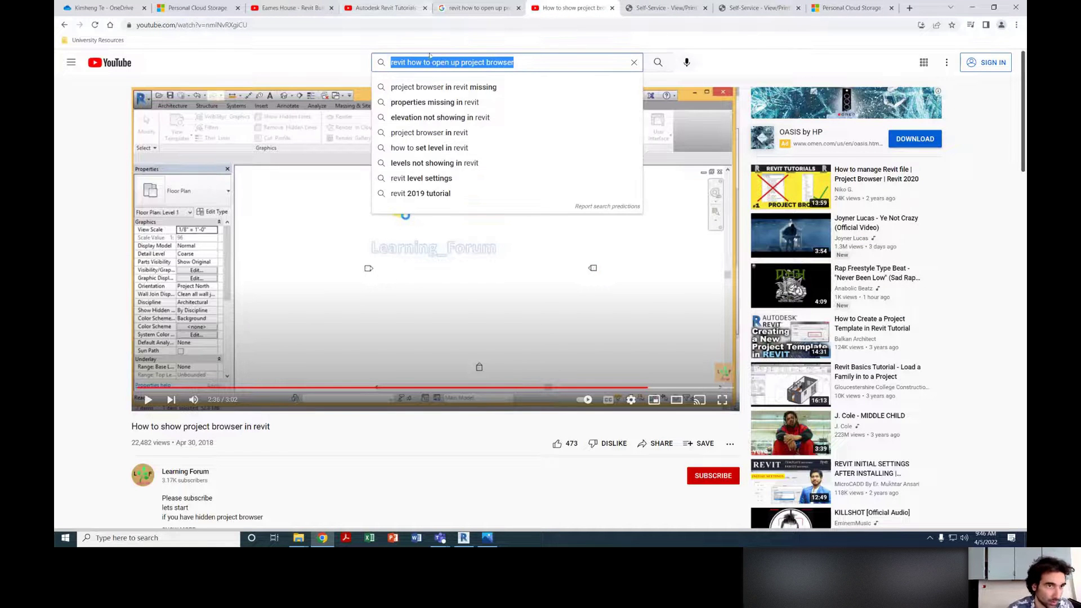
pyautogui.click(415, 4)
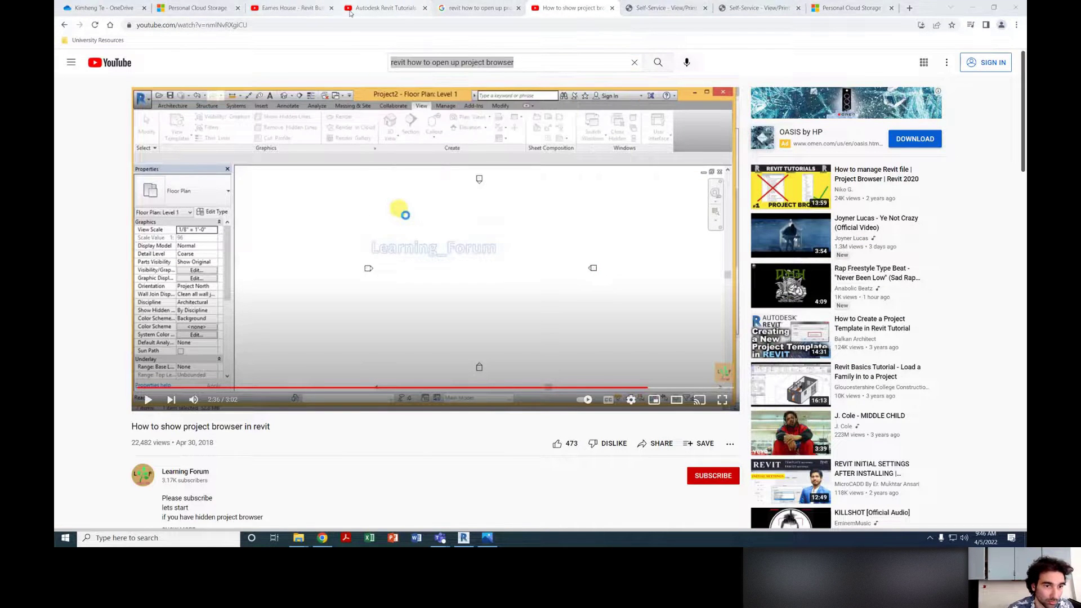
pyautogui.click(352, 8)
pyautogui.scroll(15, 197, 144)
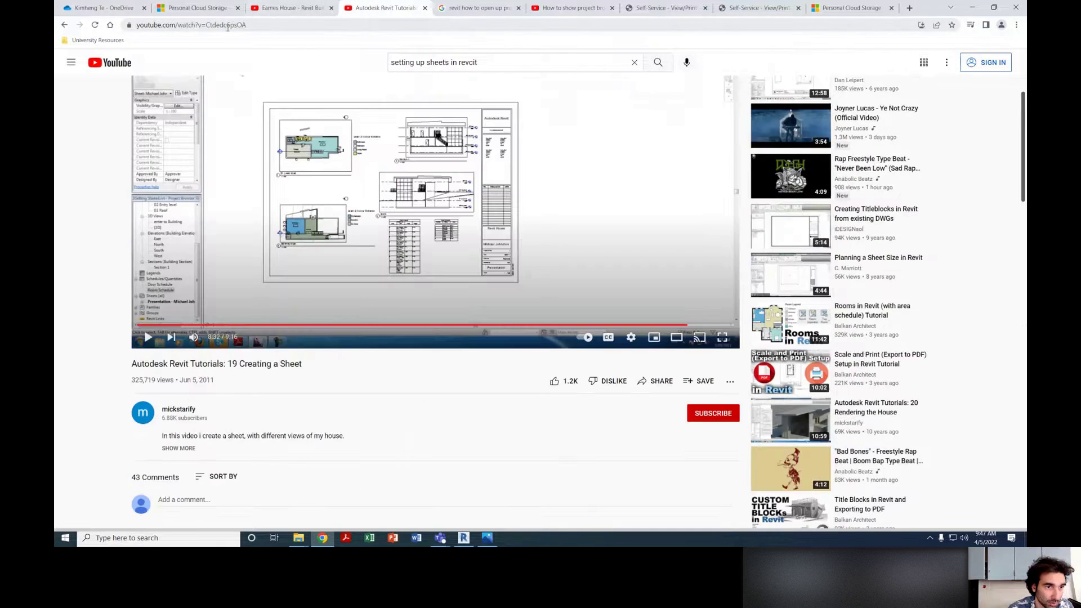
# Step: Skim the sheet tutorial backwards for the part preparing floor plans, and show the video full screen
pyautogui.click(539, 356)
pyautogui.click(544, 341)
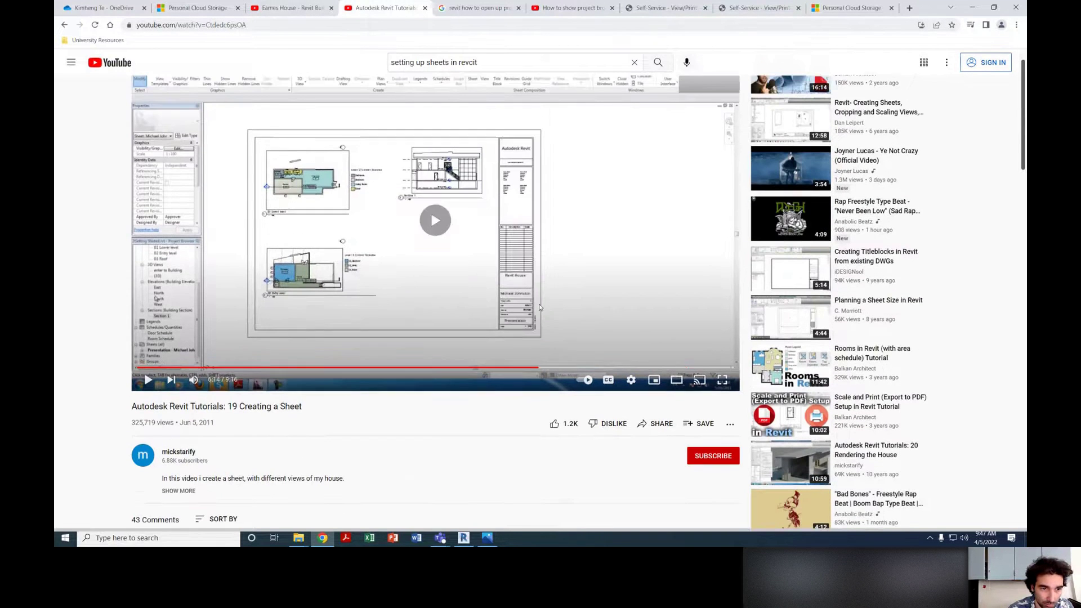
pyautogui.click(458, 368)
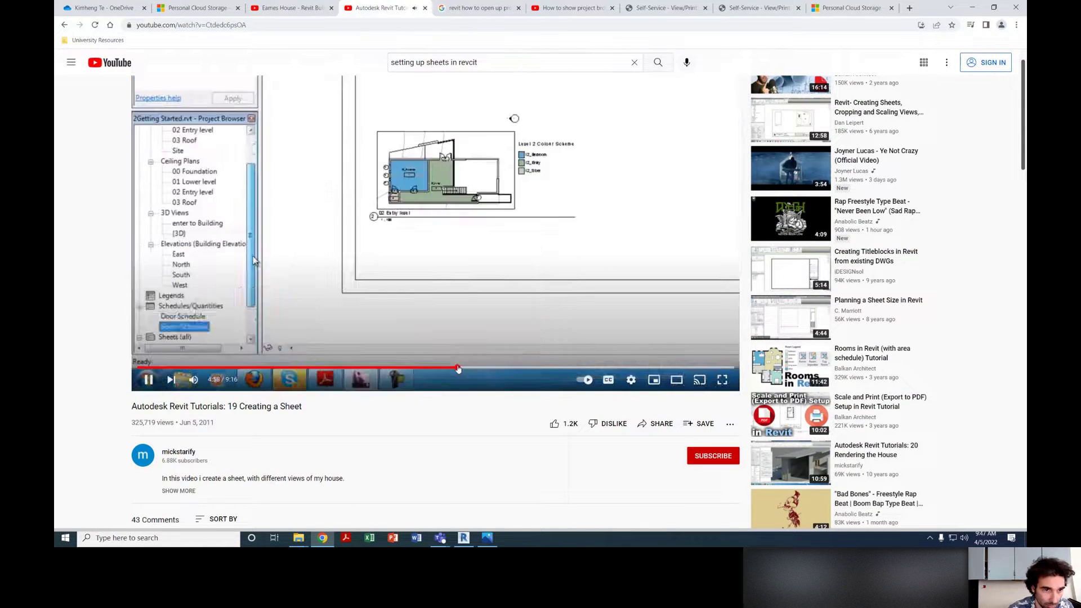
pyautogui.click(417, 370)
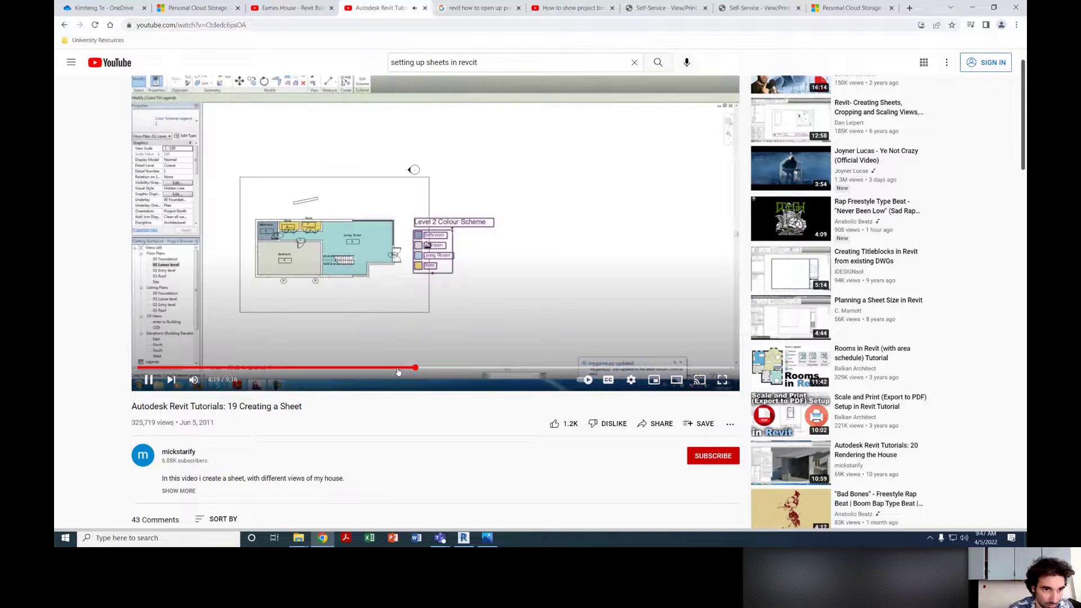
pyautogui.click(723, 381)
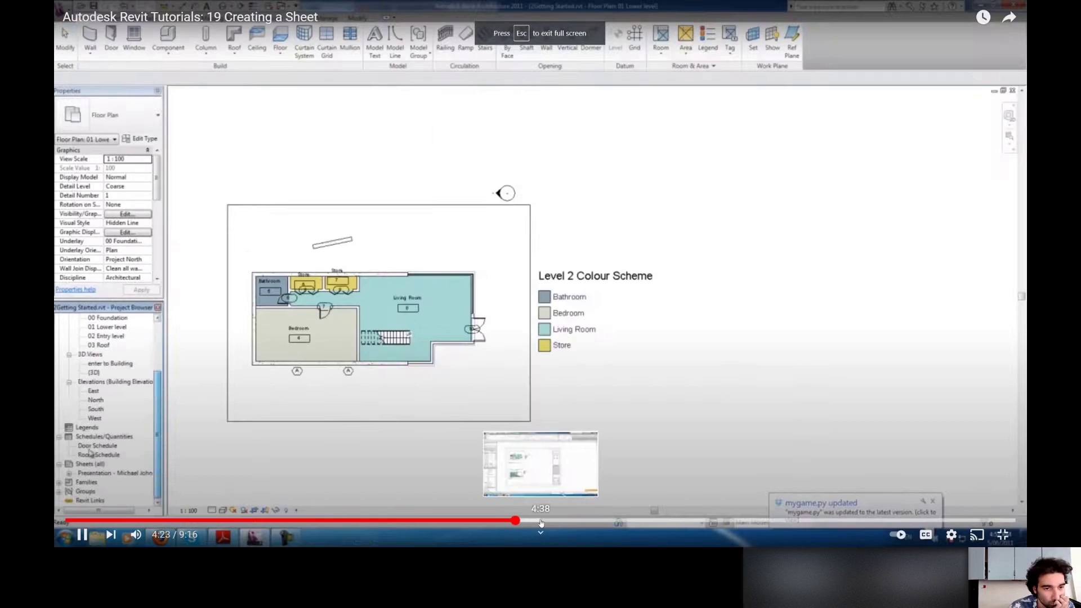
# Step: Rewind the tutorial to the part working on the 02 Entry level floor plan and turn on captions
pyautogui.click(541, 522)
pyautogui.moveTo(526, 524); pyautogui.dragTo(344, 519)
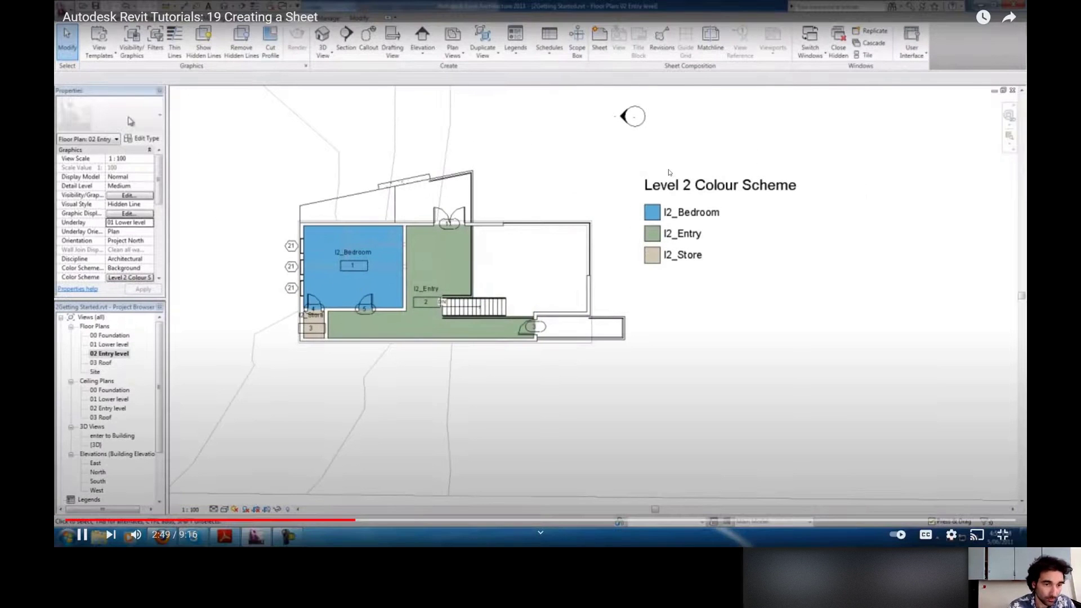
pyautogui.click(579, 182)
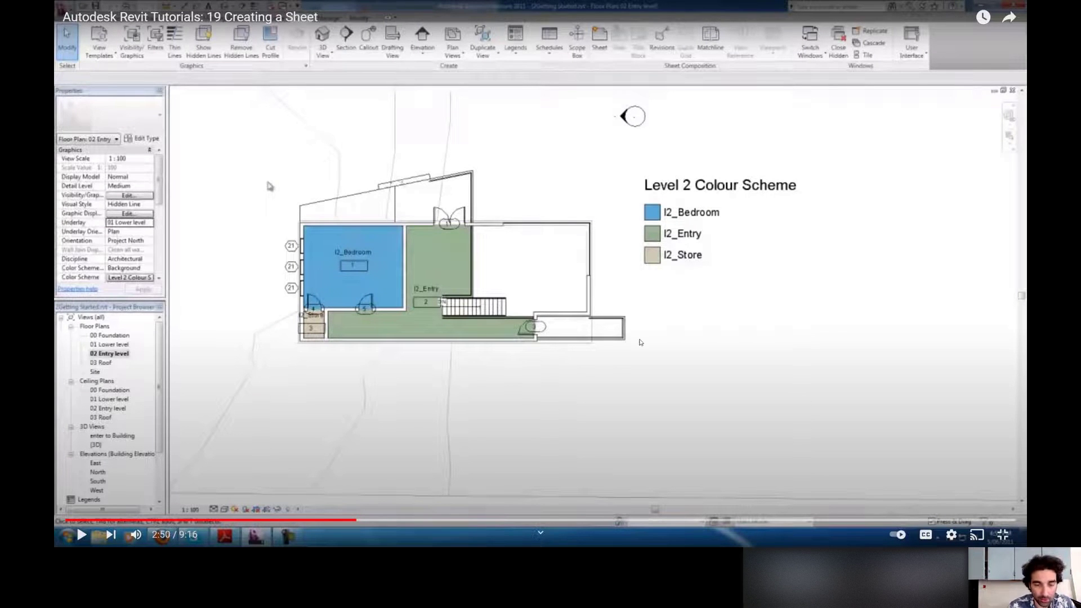
pyautogui.click(640, 344)
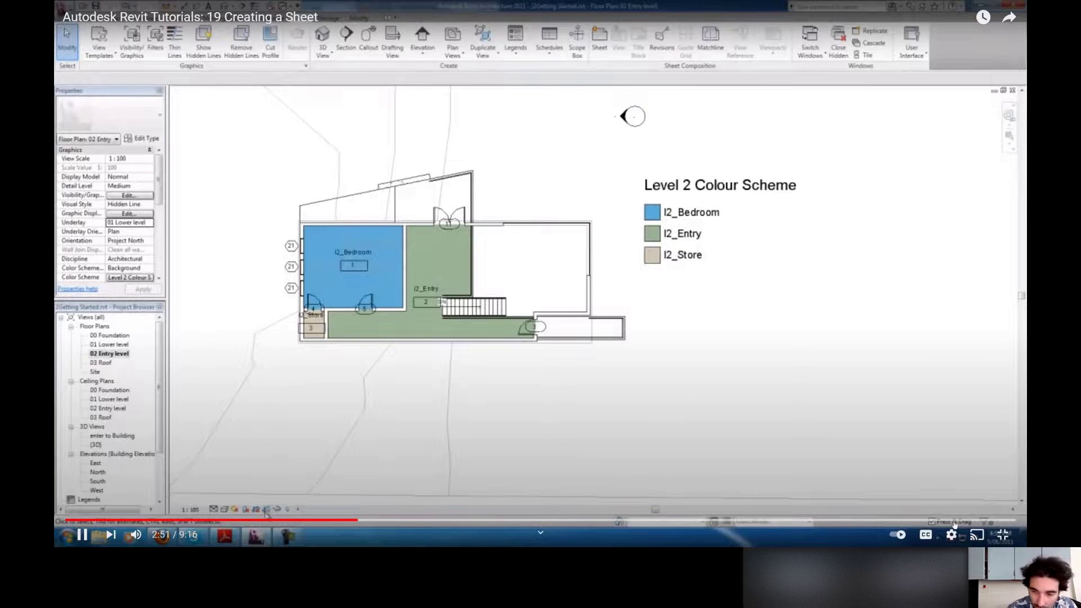
pyautogui.click(925, 535)
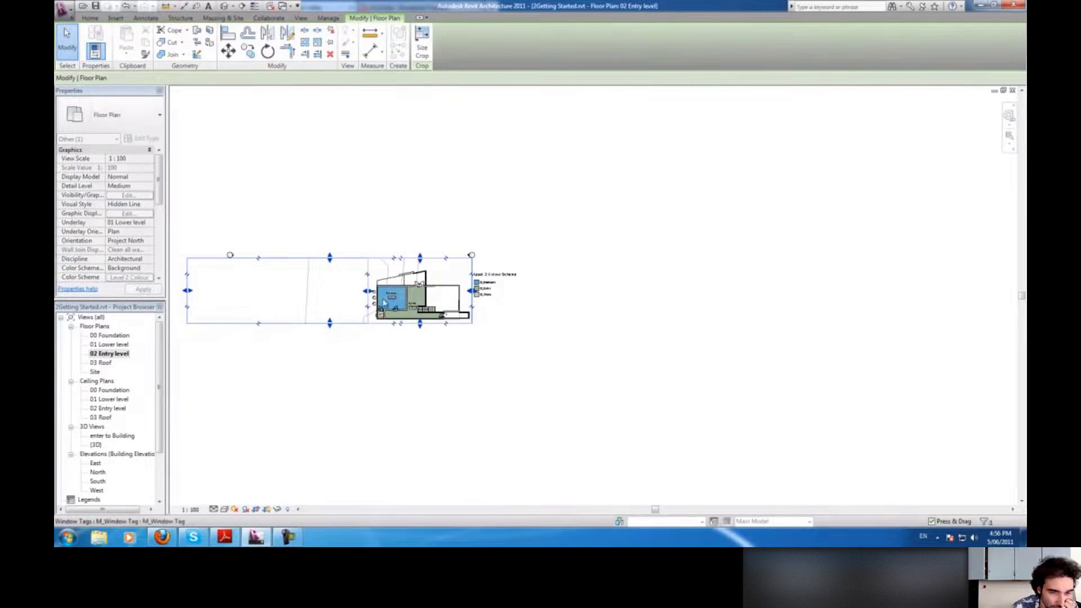
# Step: Rewind the captioned tutorial to about 2:00, where the crop boundary of the 01 Lower level plan is adjusted
pyautogui.moveTo(789, 371)
pyautogui.click(319, 520)
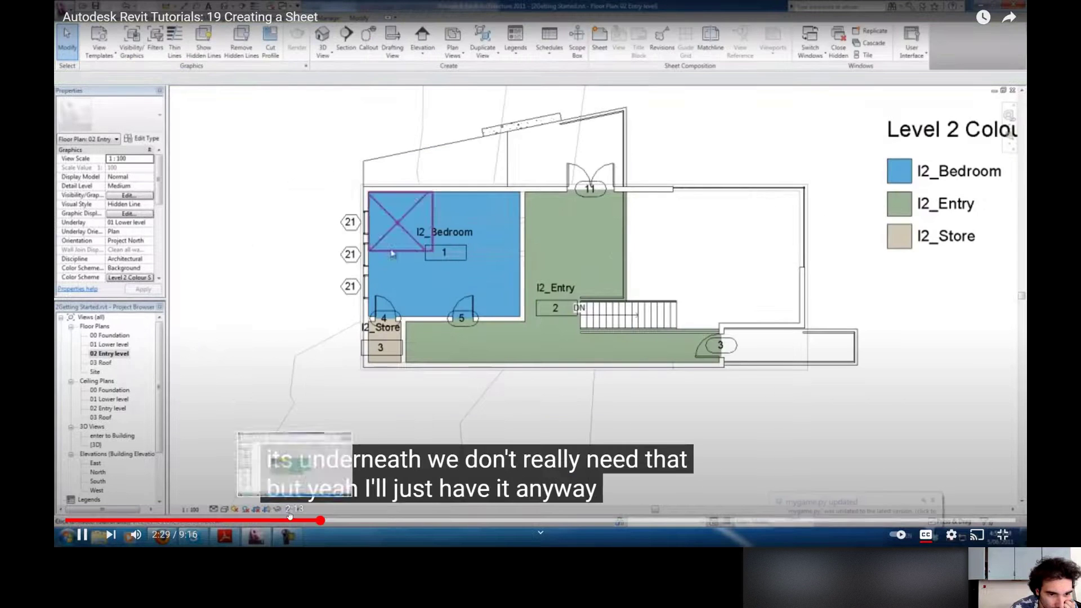
pyautogui.click(290, 520)
pyautogui.click(321, 449)
pyautogui.click(545, 292)
pyautogui.click(540, 284)
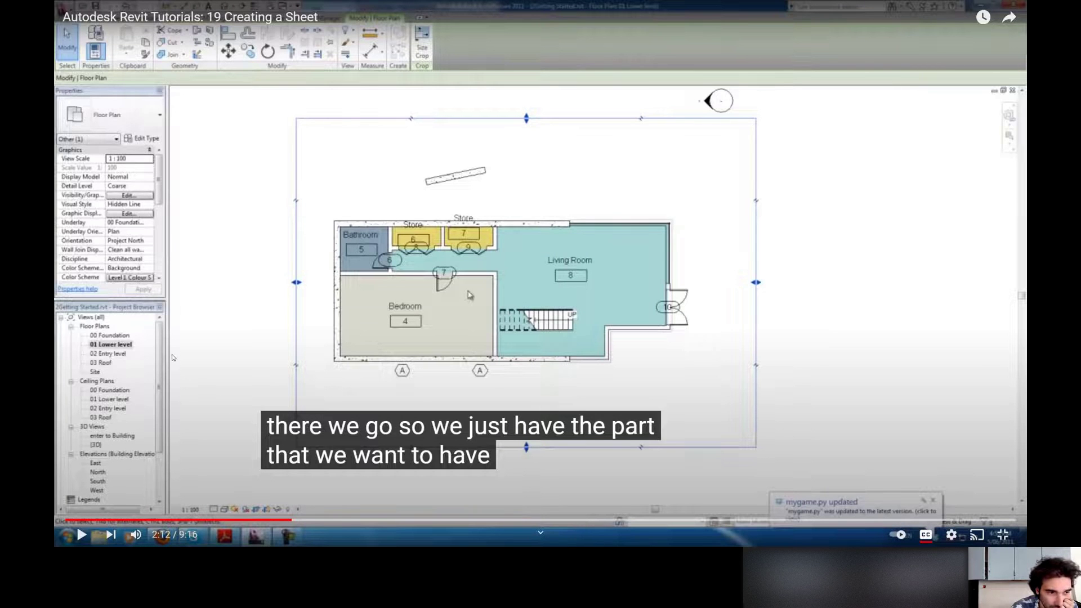
pyautogui.click(271, 521)
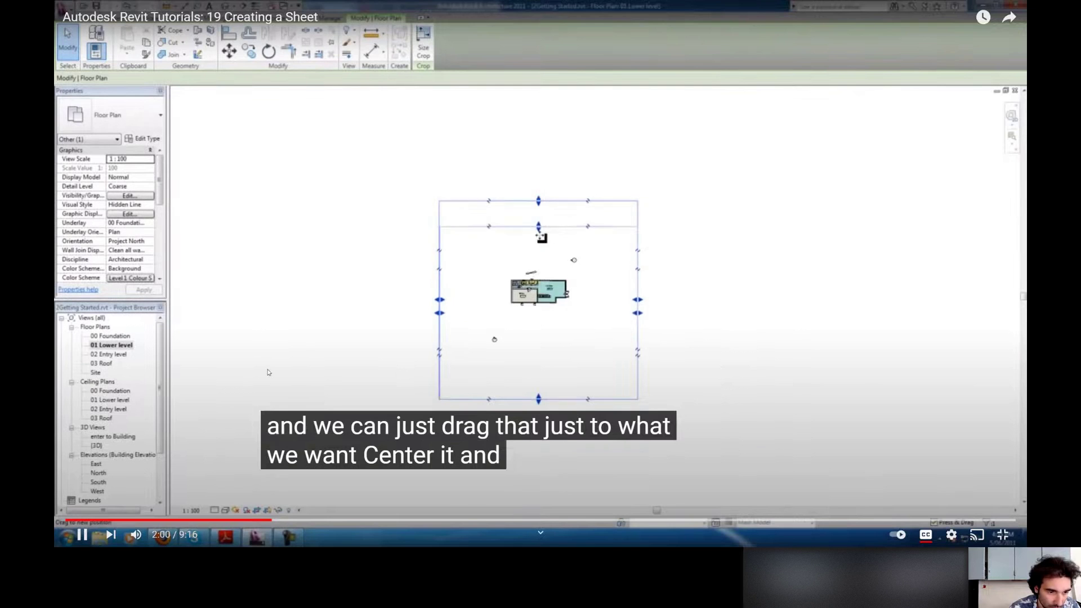
# Step: Leave the full-screen video and switch back to sheet A102 in Revit
pyautogui.press('Escape')
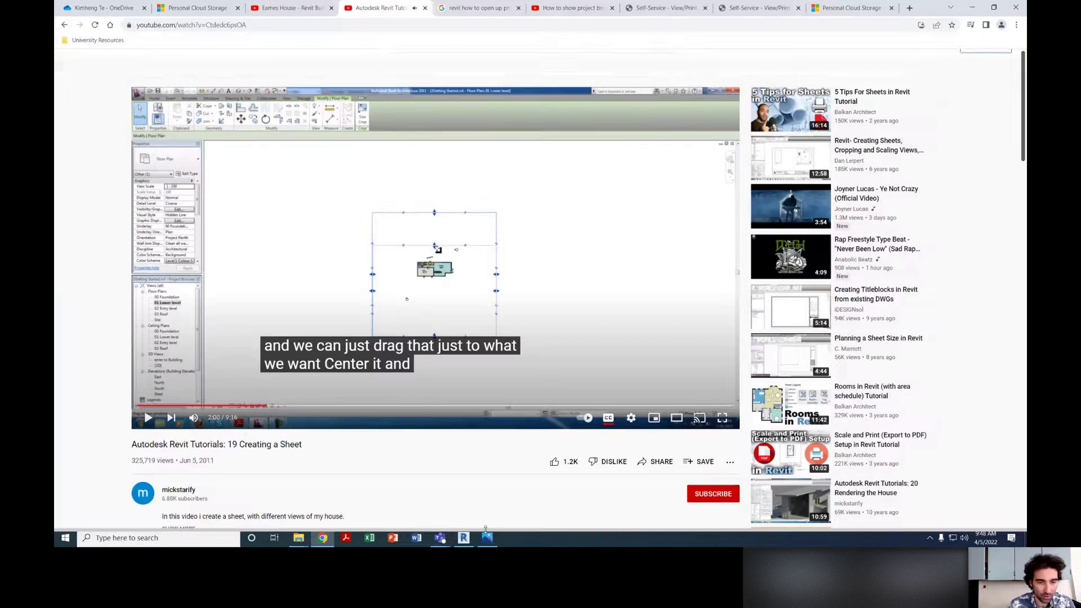
pyautogui.hotkey('alt', 'Tab')
pyautogui.click(597, 281)
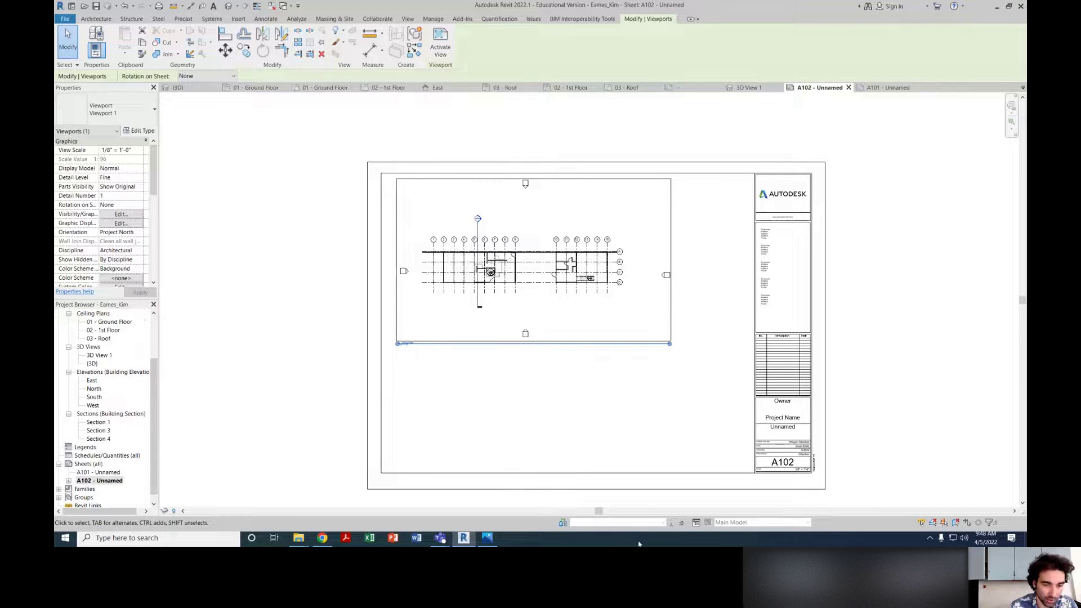
# Step: Return to the tutorial in the browser and replay the part identifying the Show Crop Region tool, pausing there
pyautogui.click(323, 537)
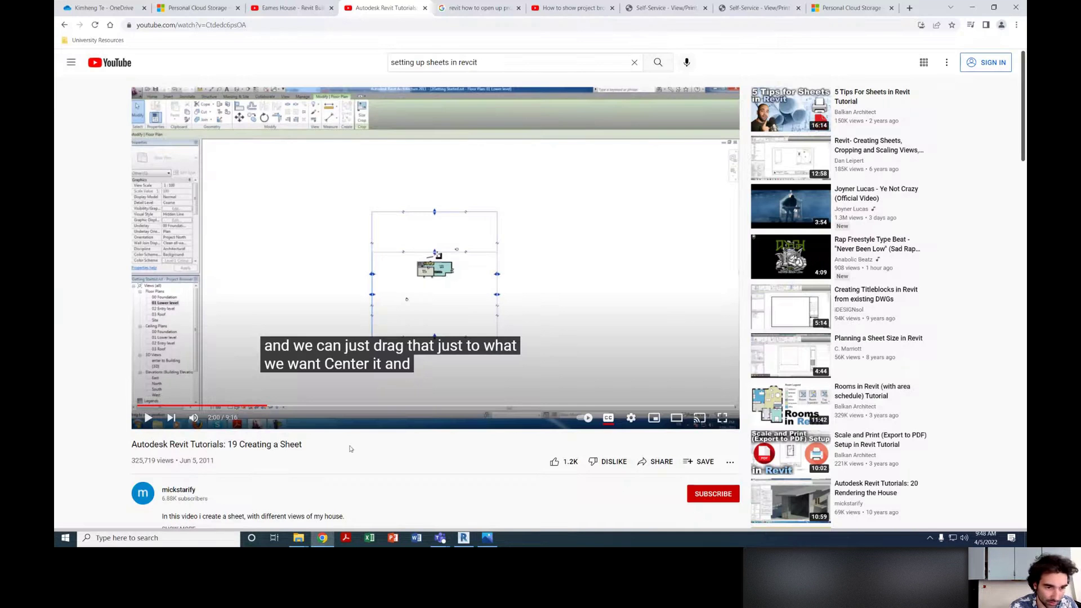
pyautogui.click(253, 406)
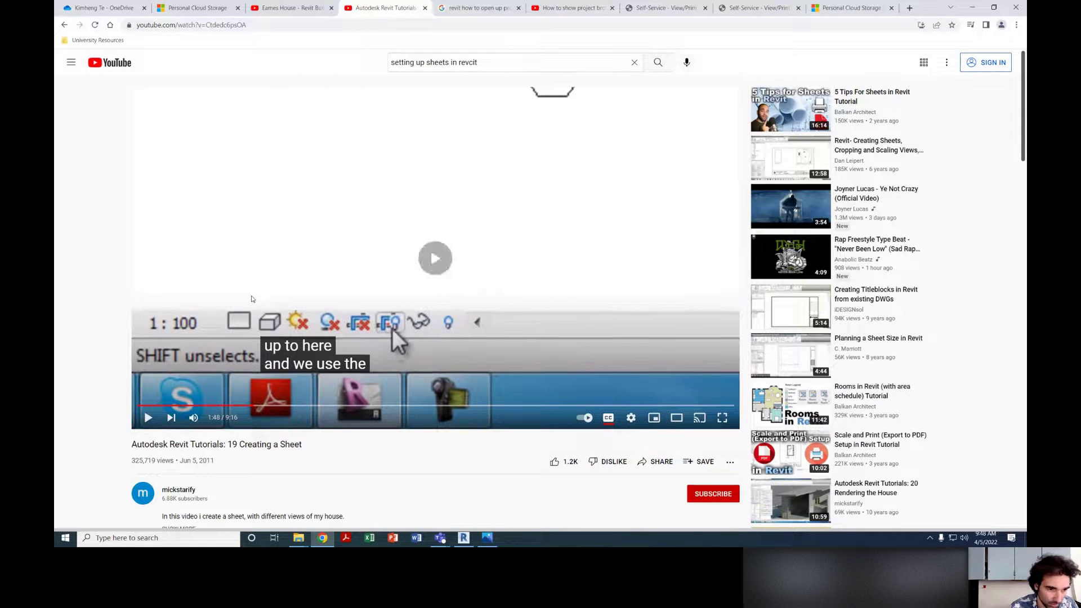
pyautogui.click(249, 406)
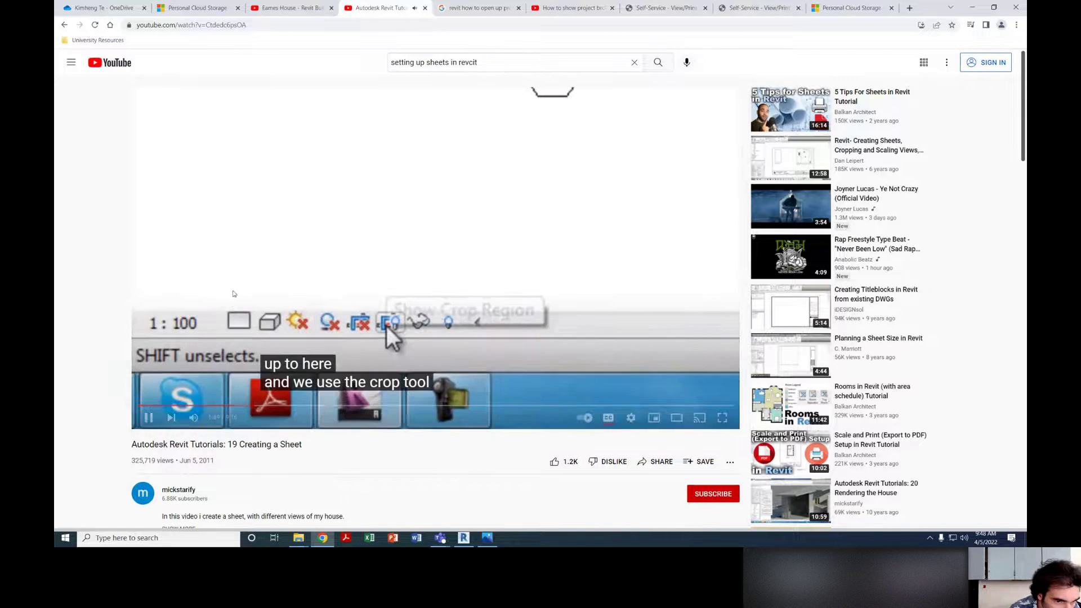
pyautogui.click(234, 293)
# Step: Switch to Revit, show the crop region of the 01 - Ground Floor ceiling plan, and select its boundary
pyautogui.click(464, 538)
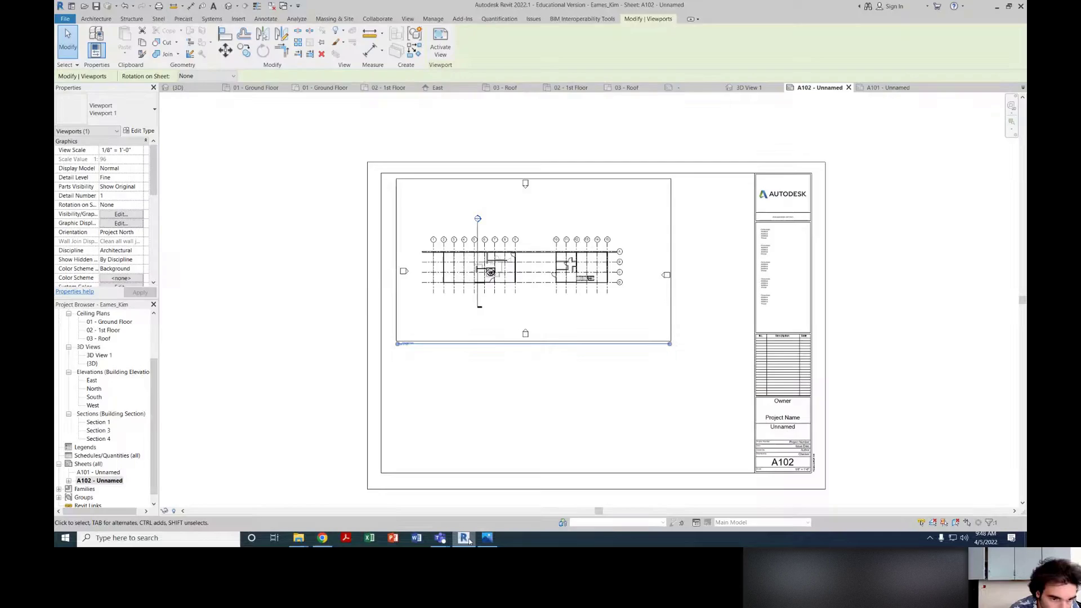
pyautogui.doubleClick(110, 321)
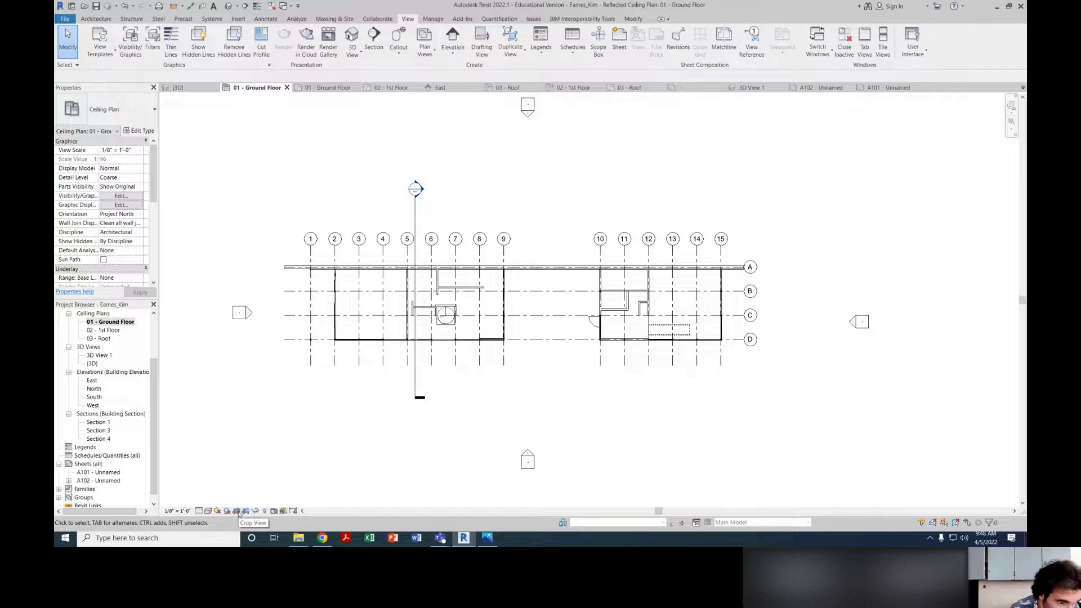
pyautogui.click(247, 513)
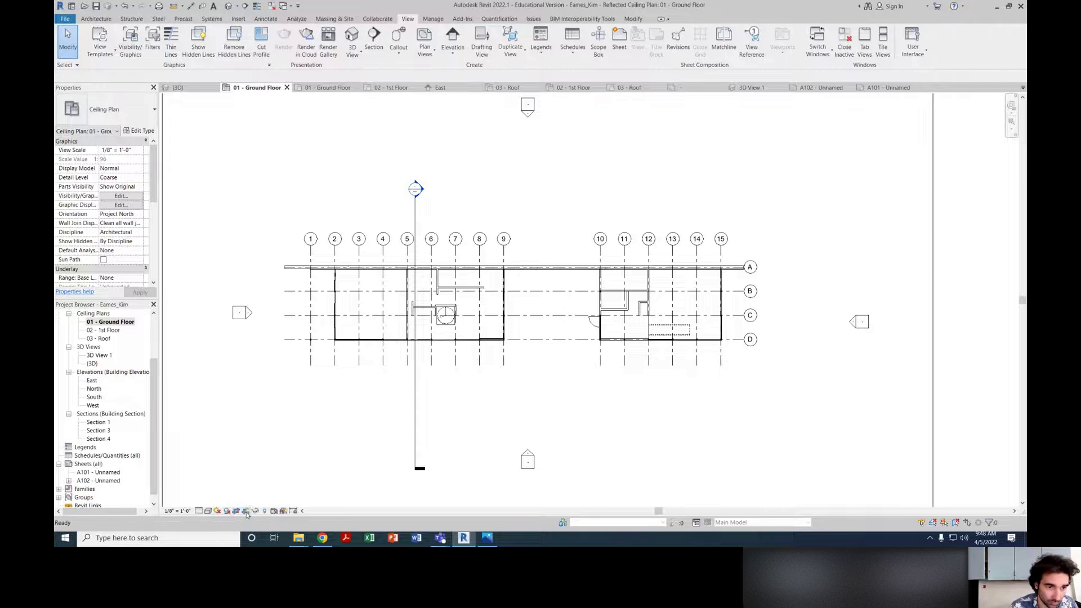
pyautogui.scroll(-5, 370, 375)
pyautogui.moveTo(372, 376); pyautogui.dragTo(522, 369, button='middle')
pyautogui.scroll(3, 401, 350)
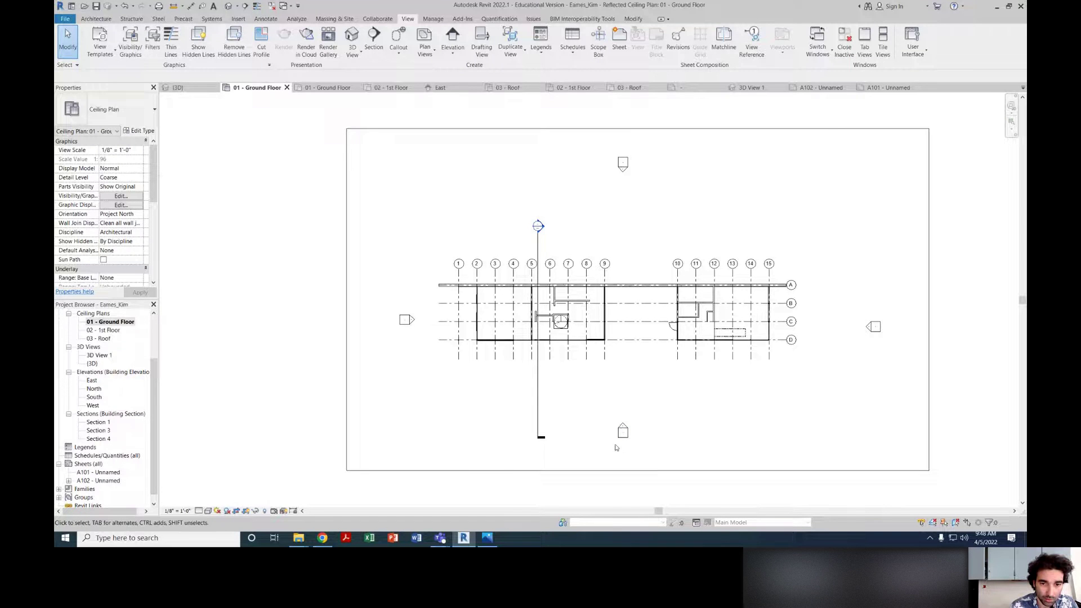
pyautogui.click(354, 472)
pyautogui.scroll(-2, 398, 334)
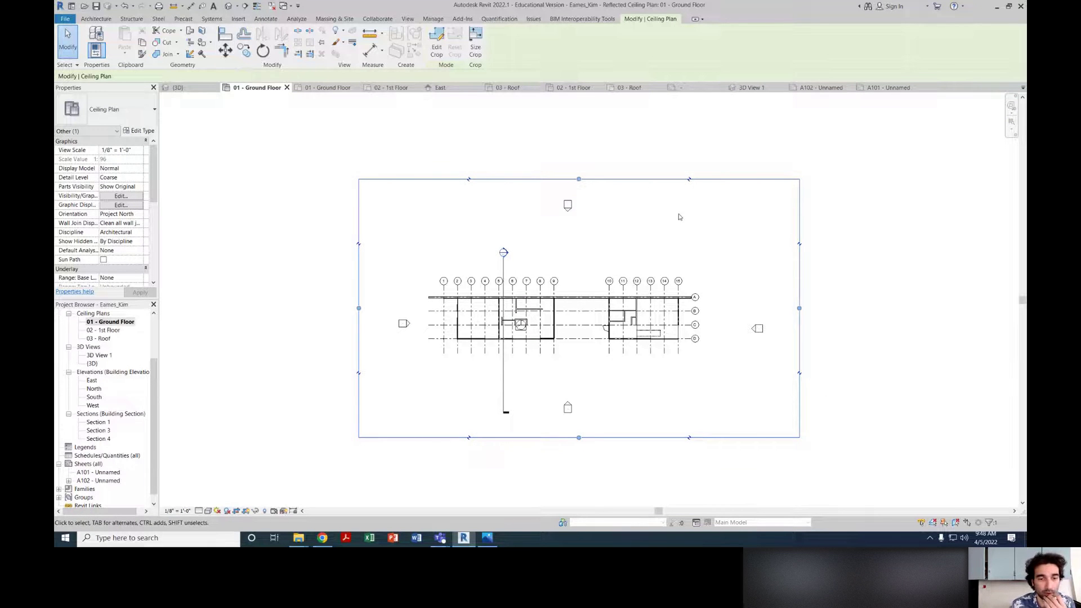
# Step: Examine the Section 3 line and its view extents within the cropped 01 - Ground Floor ceiling plan
pyautogui.click(501, 385)
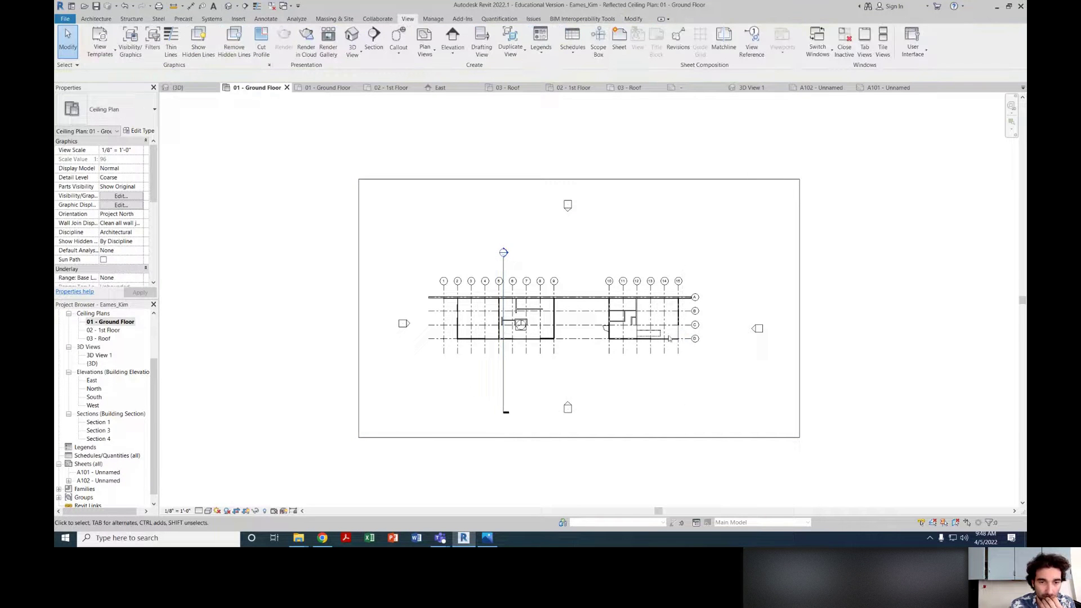
pyautogui.click(503, 383)
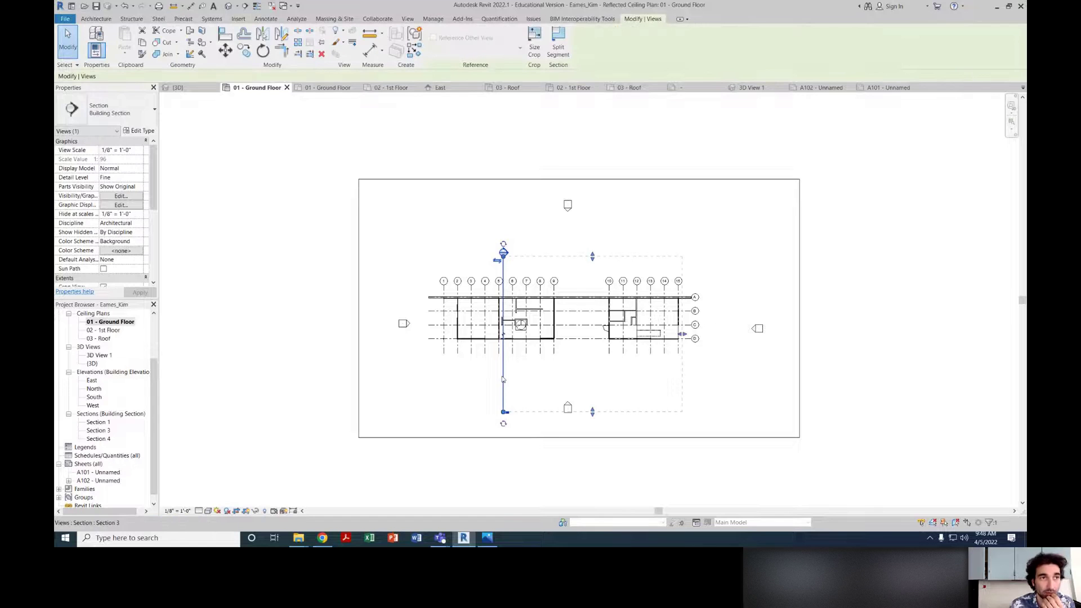
pyautogui.click(491, 342)
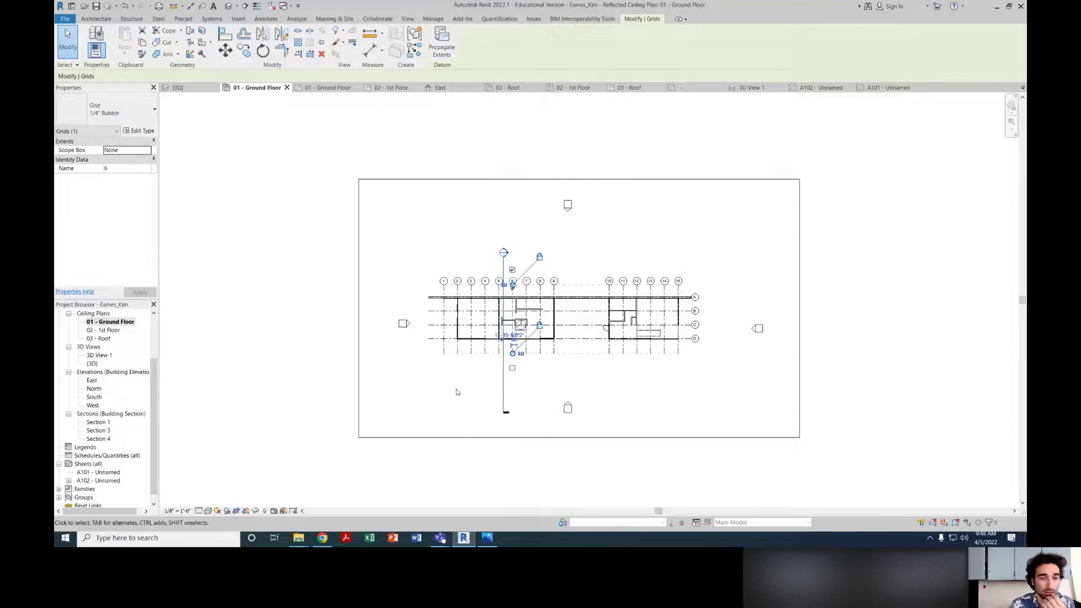
pyautogui.click(505, 392)
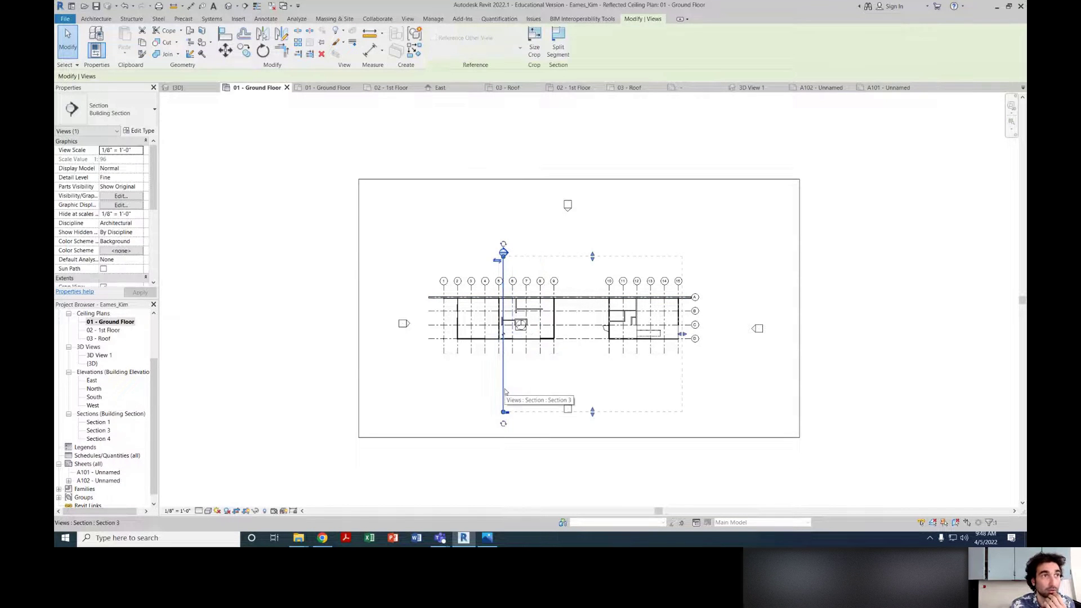
pyautogui.click(468, 396)
pyautogui.click(503, 363)
pyautogui.click(484, 379)
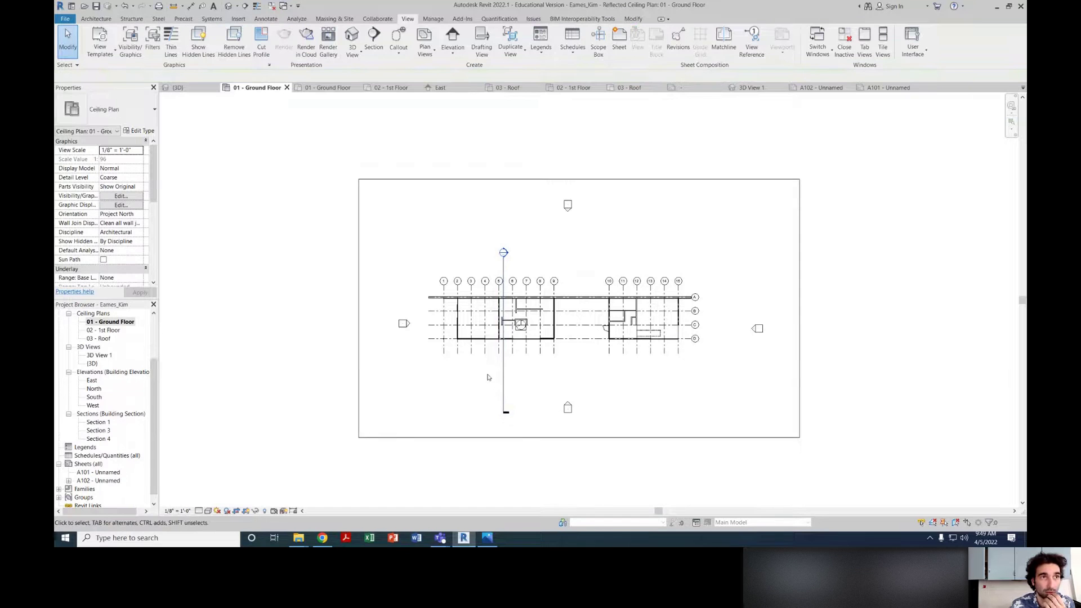
pyautogui.click(503, 378)
pyautogui.click(462, 386)
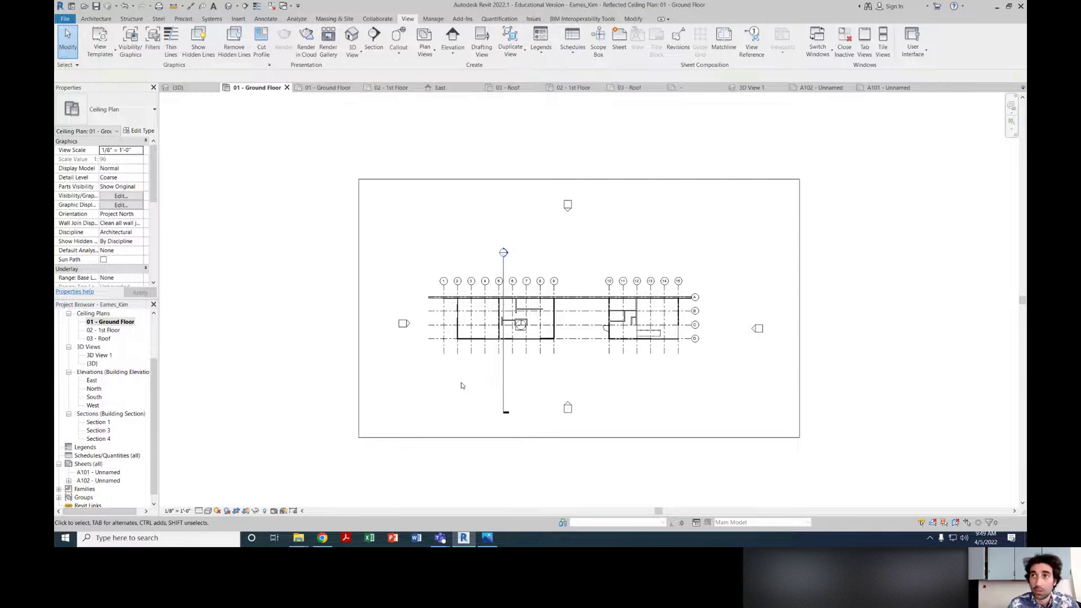
pyautogui.click(504, 400)
pyautogui.click(494, 400)
pyautogui.click(504, 396)
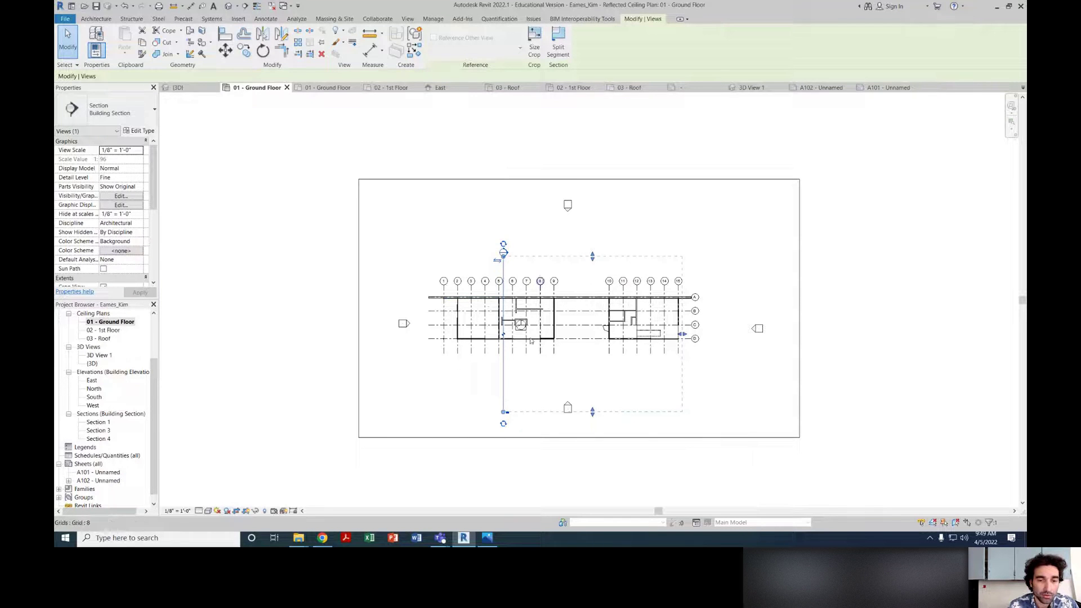
# Step: Inspect how the Section 3 line and its extent handles reach beyond the building in the ground floor ceiling plan
pyautogui.click(475, 391)
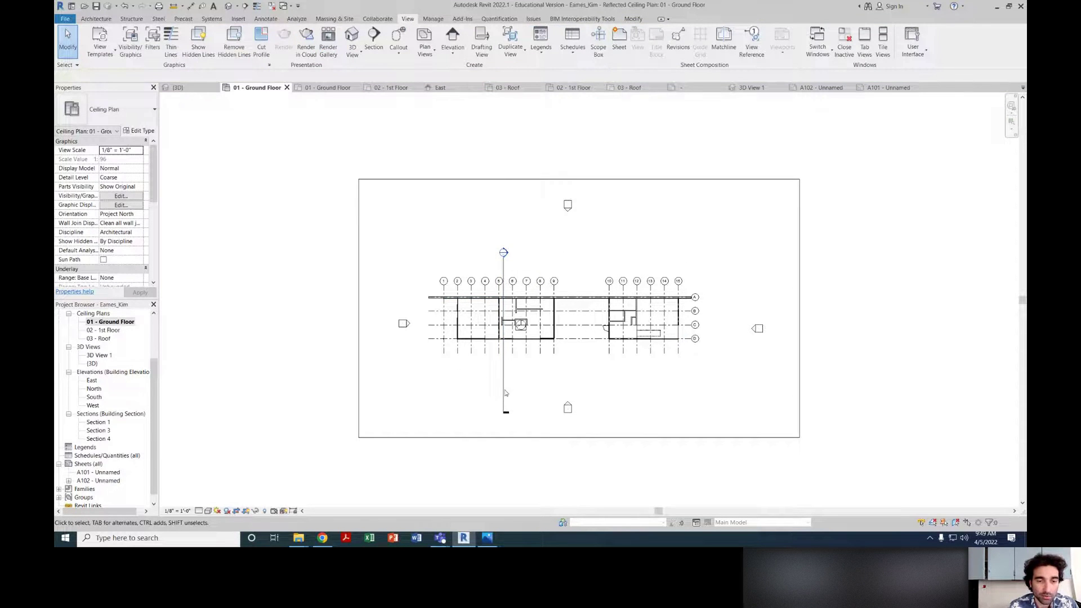
pyautogui.click(504, 393)
pyautogui.click(453, 406)
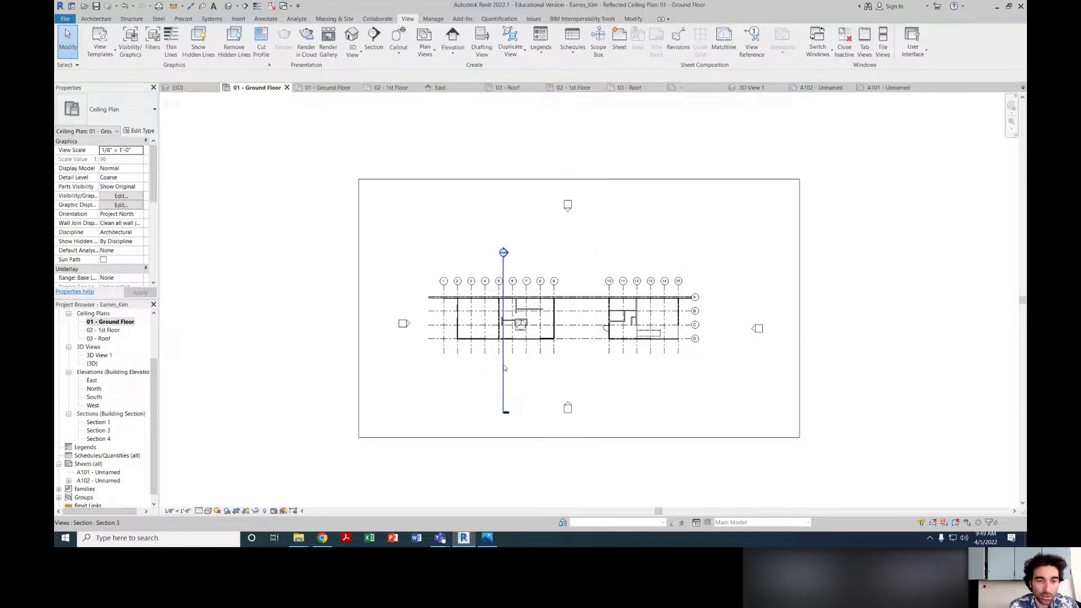
pyautogui.click(504, 362)
pyautogui.click(450, 391)
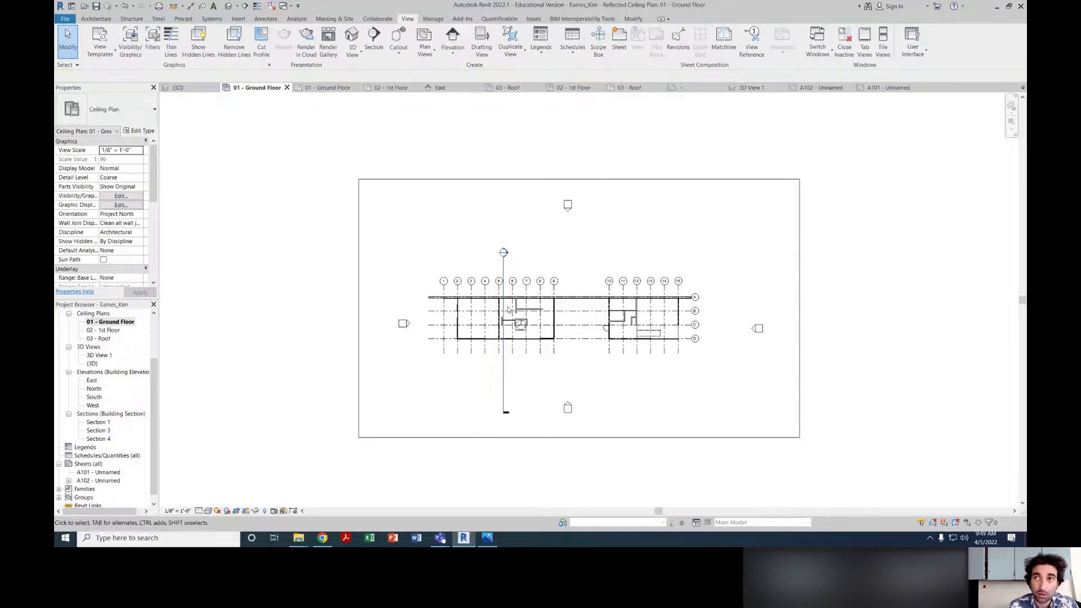
pyautogui.rightClick(506, 379)
pyautogui.click(417, 381)
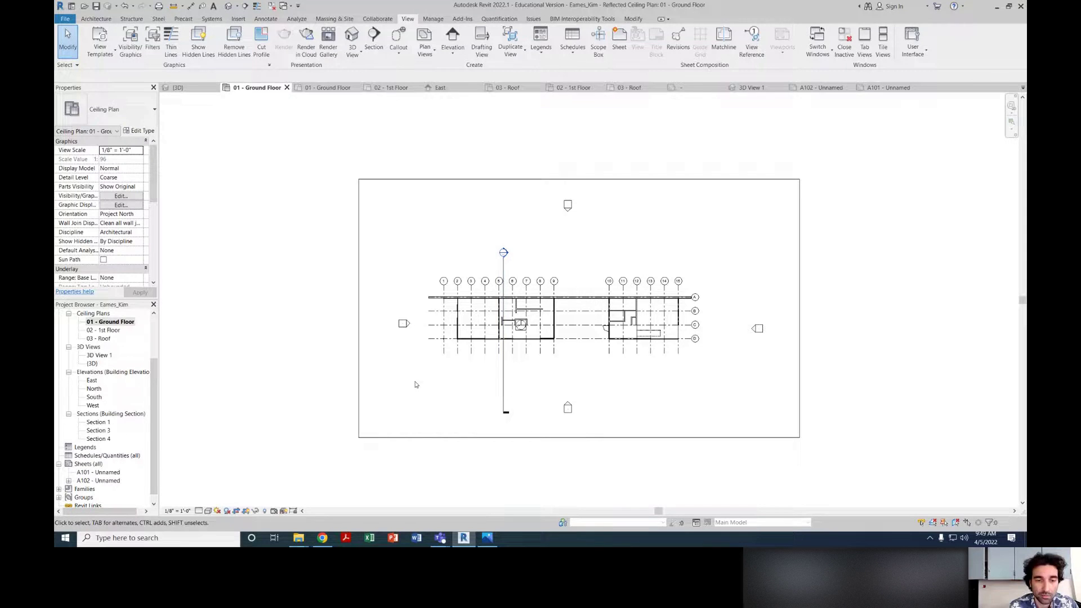
pyautogui.click(506, 379)
pyautogui.click(478, 370)
pyautogui.click(504, 375)
pyautogui.click(467, 373)
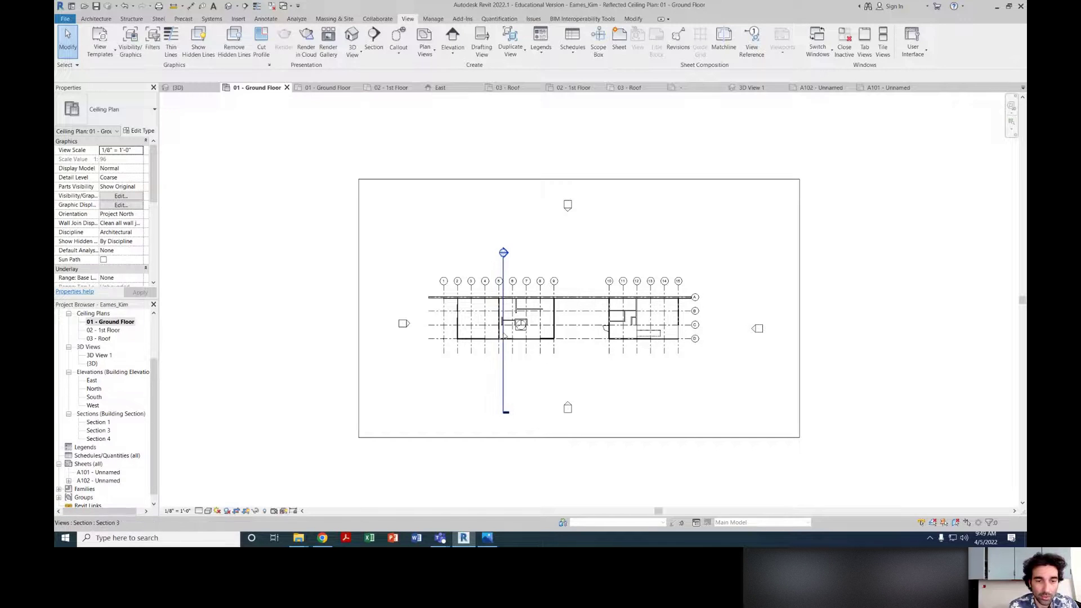
pyautogui.rightClick(494, 414)
pyautogui.click(485, 415)
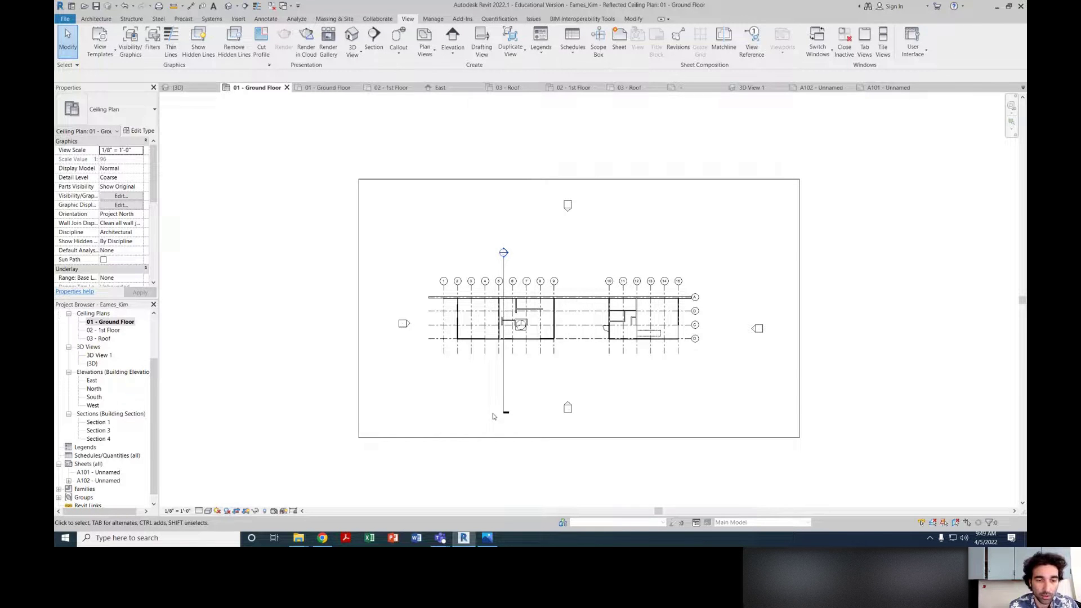
pyautogui.click(504, 370)
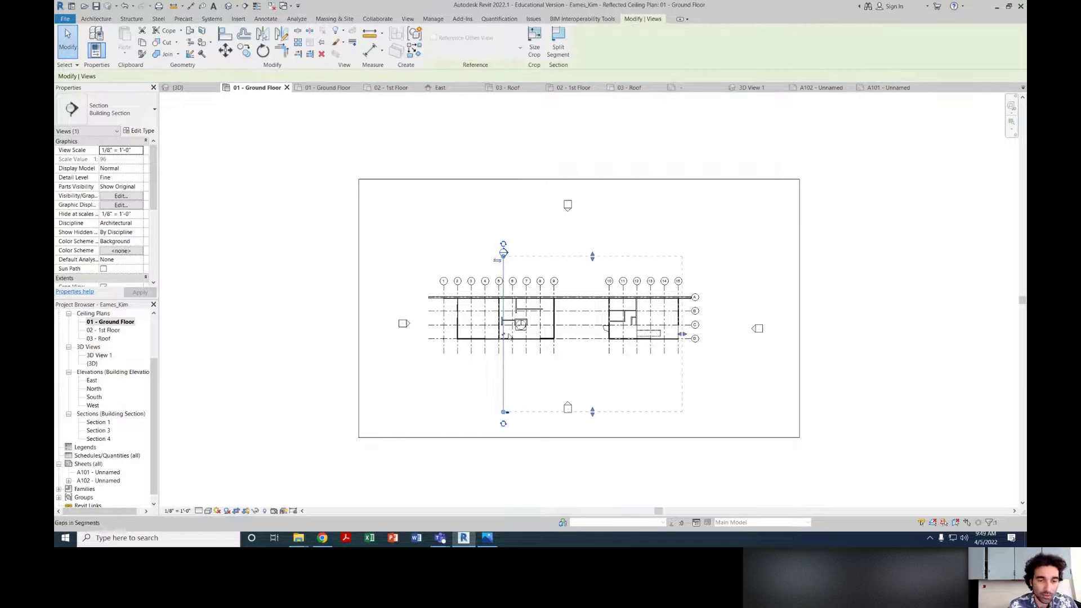
pyautogui.click(486, 380)
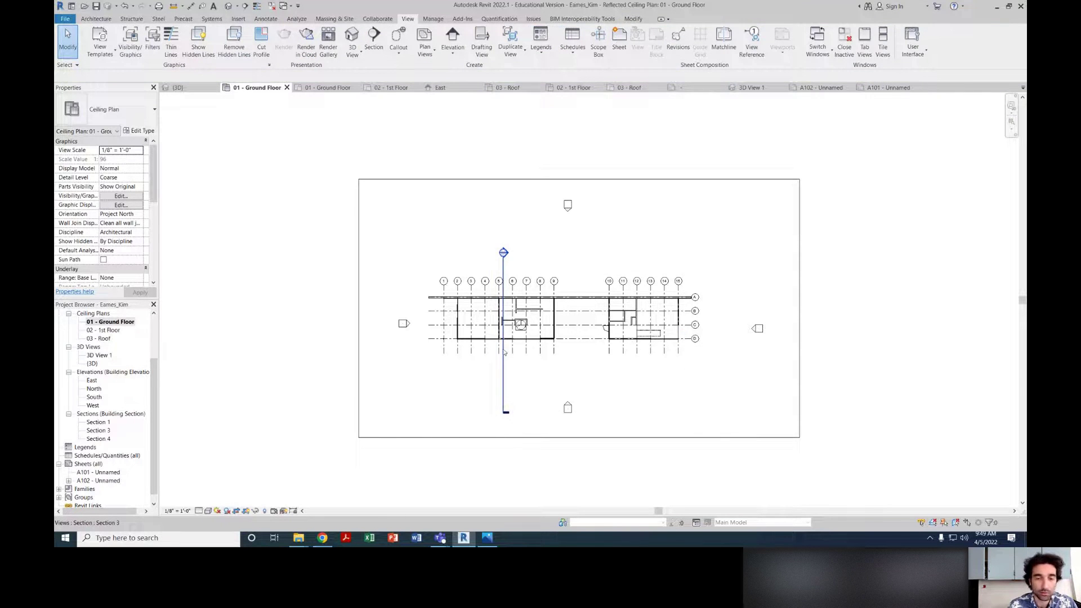
# Step: Shorten the Section 3 line at both ends so its extents sit just outside the building and its grid bubbles
pyautogui.click(505, 404)
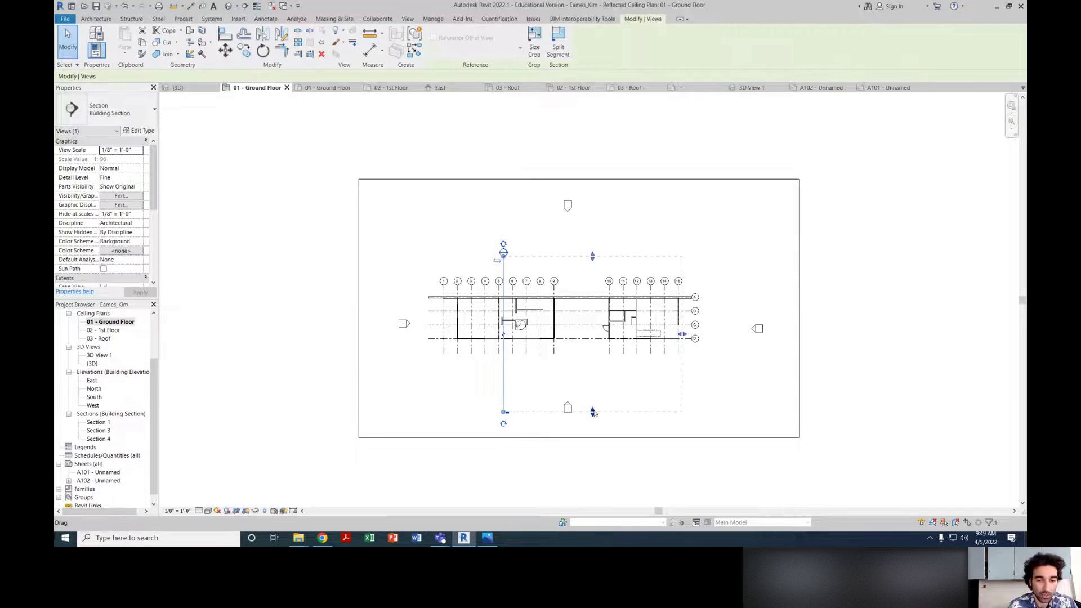
pyautogui.moveTo(592, 411); pyautogui.dragTo(593, 357)
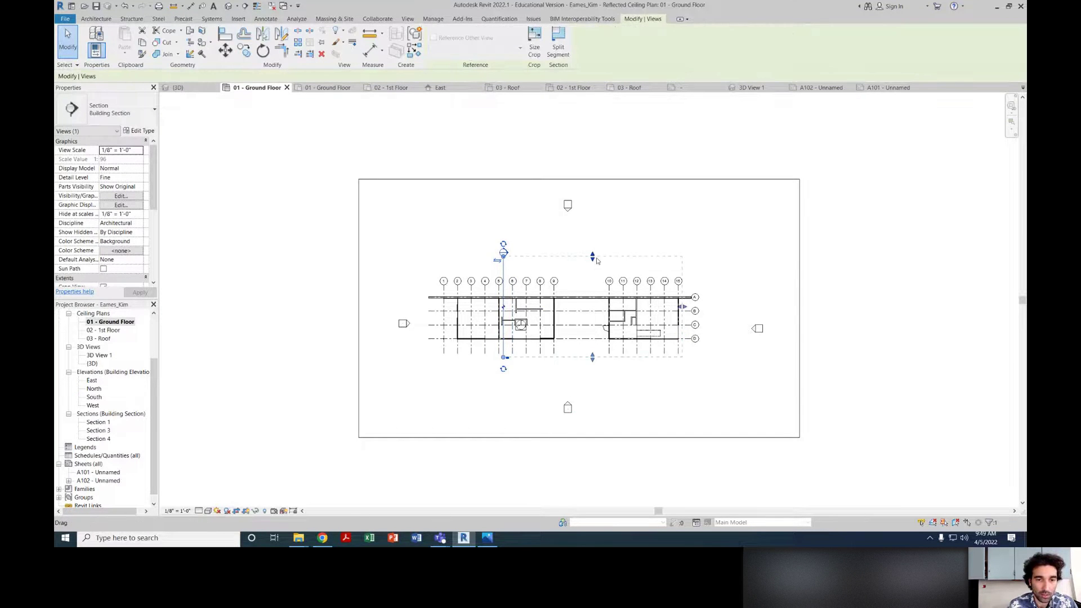
pyautogui.moveTo(593, 256); pyautogui.dragTo(593, 271)
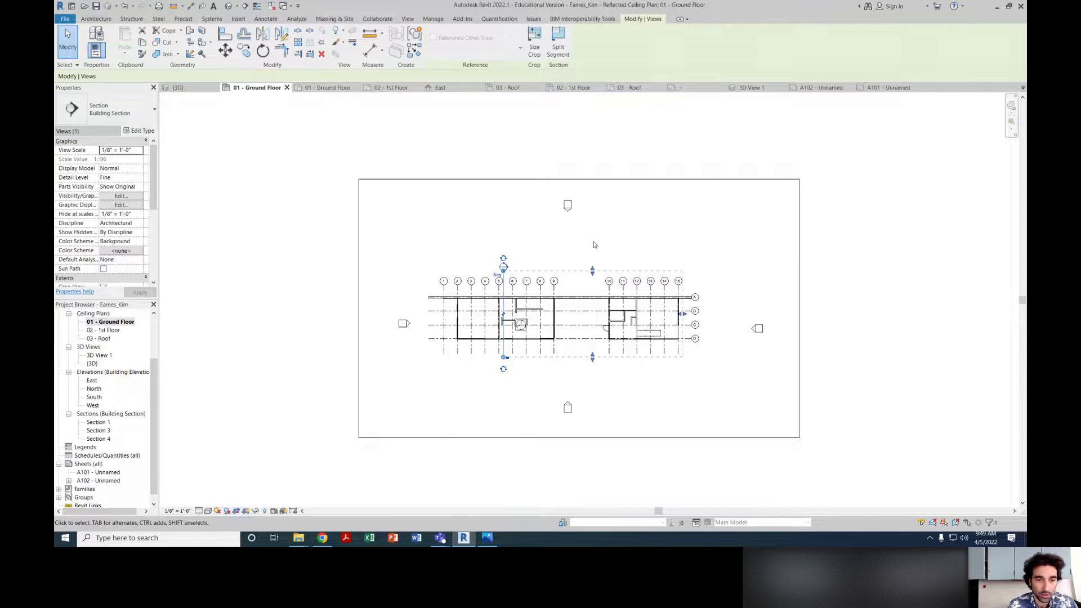
pyautogui.click(608, 251)
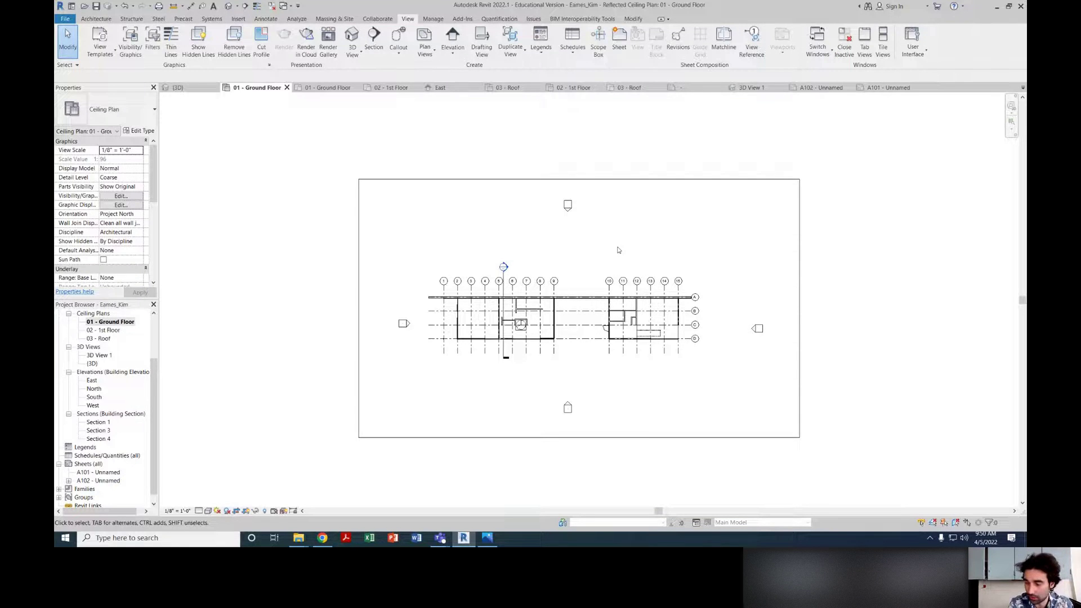
# Step: Examine the elevation markers and the Section 3 line around the ground floor plan, checking their distance from the building
pyautogui.click(567, 407)
pyautogui.click(567, 455)
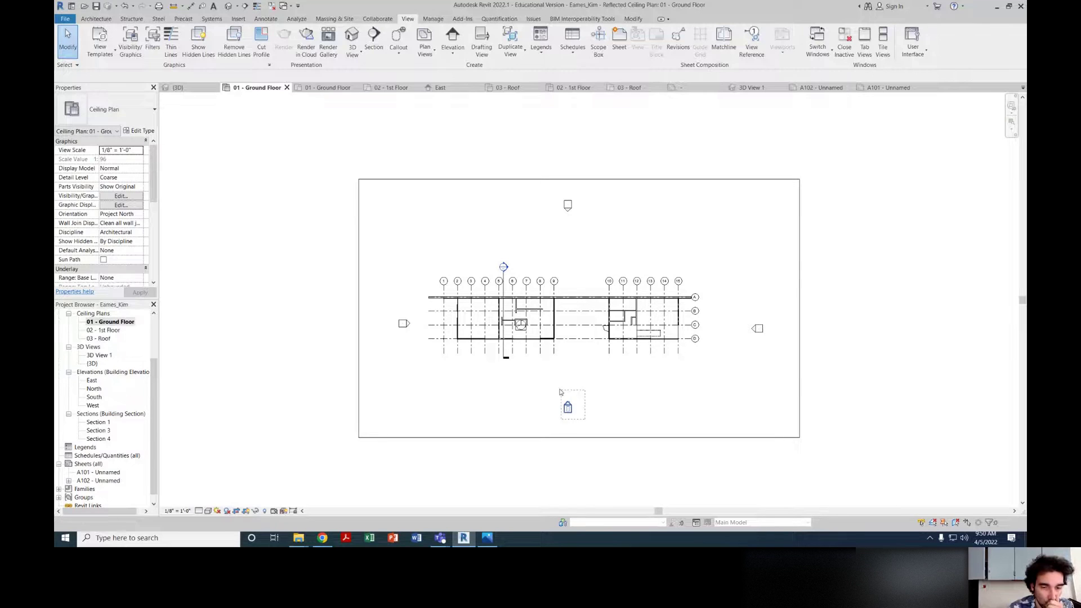
pyautogui.click(568, 407)
pyautogui.click(600, 415)
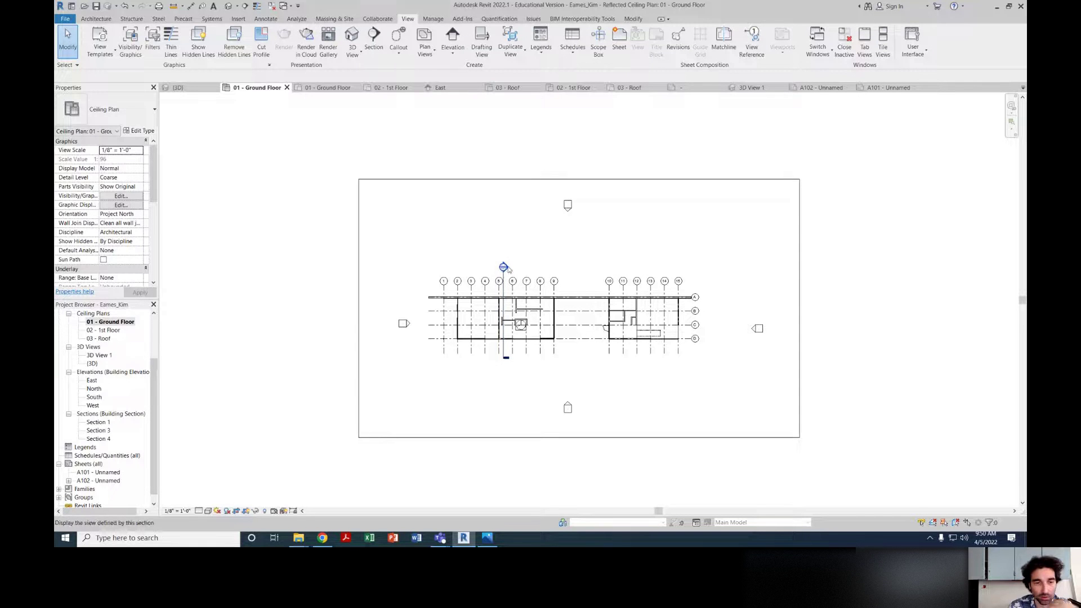
pyautogui.click(505, 299)
pyautogui.click(518, 388)
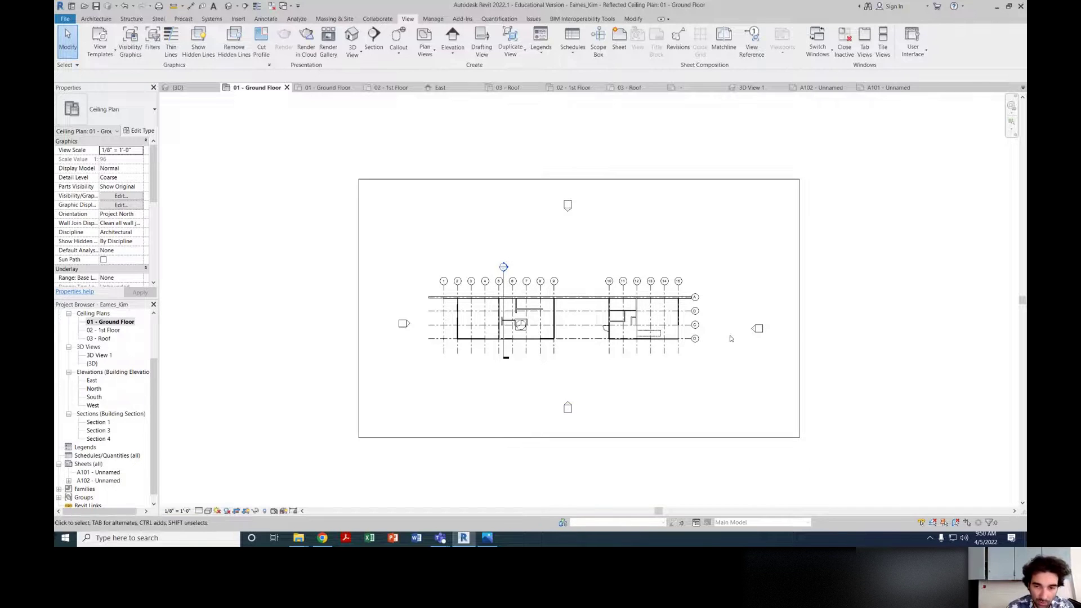
pyautogui.click(402, 326)
pyautogui.click(404, 352)
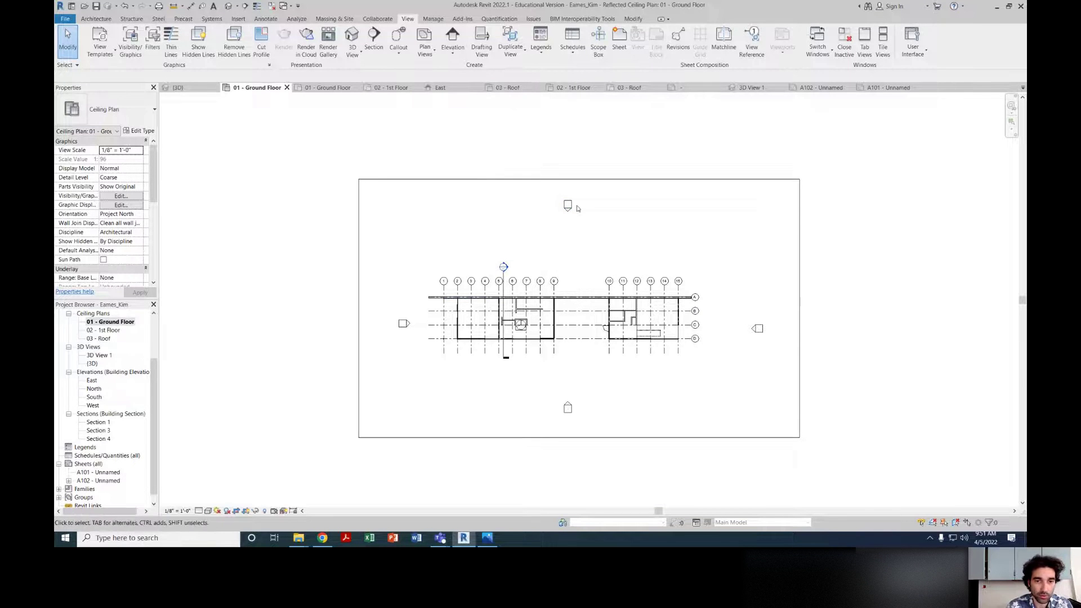
pyautogui.scroll(2, 588, 354)
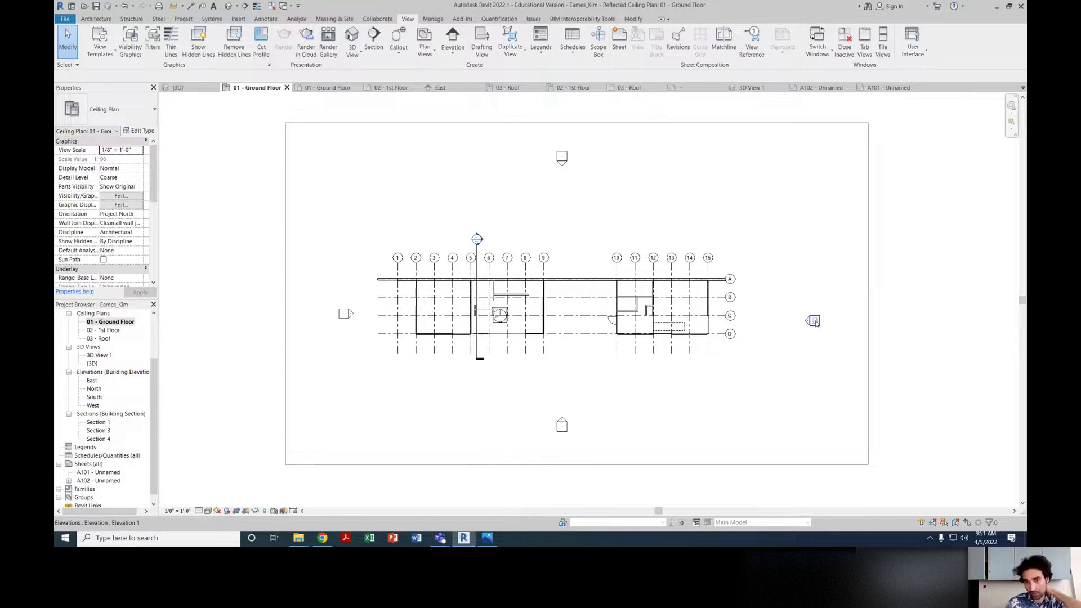
pyautogui.scroll(-2, 817, 338)
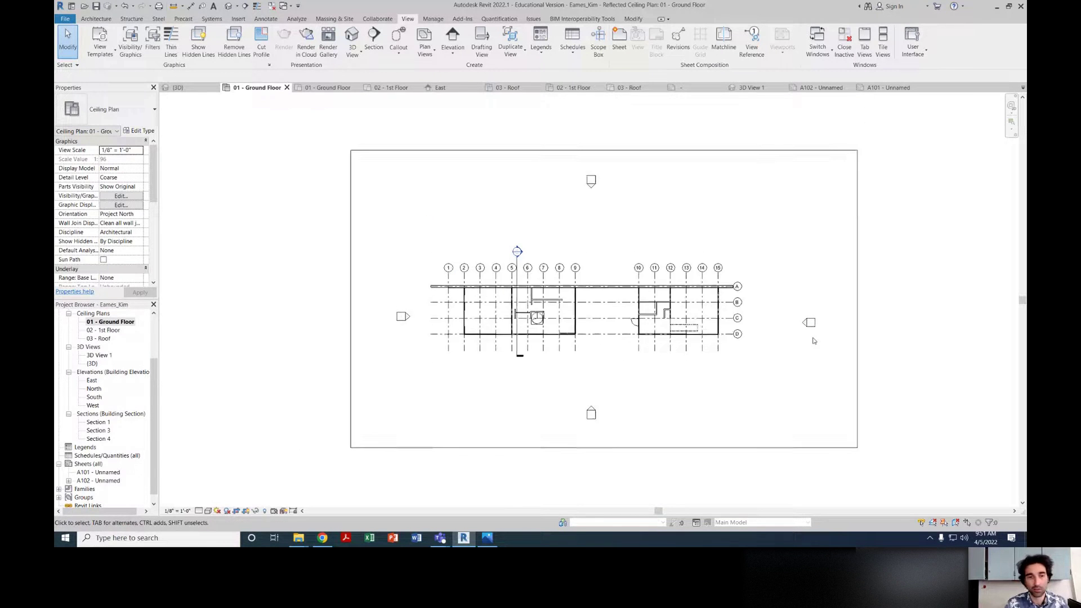
pyautogui.scroll(2, 798, 343)
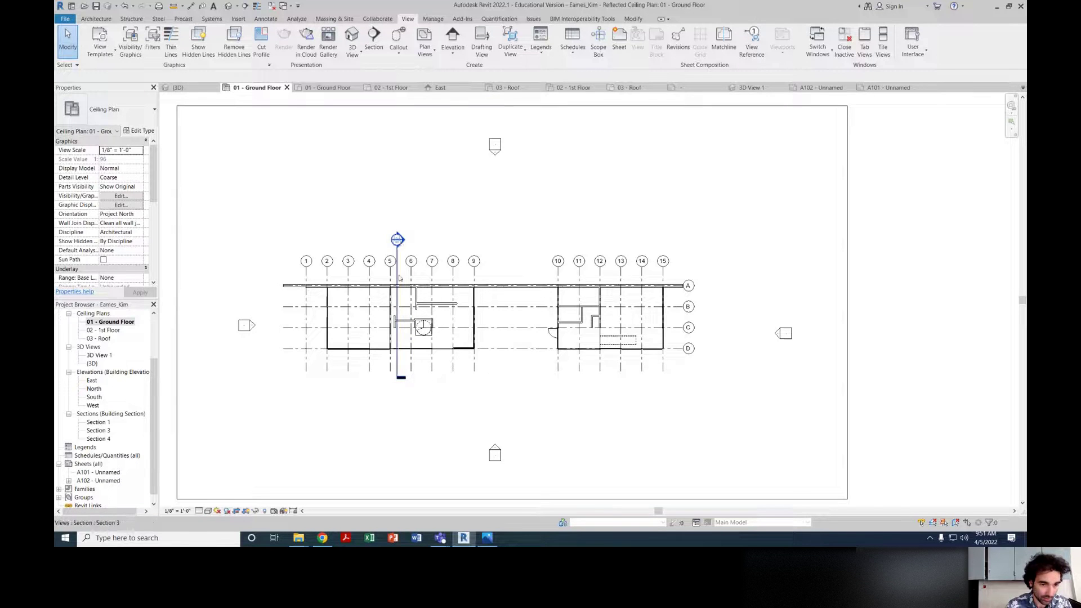
pyautogui.scroll(-2, 429, 425)
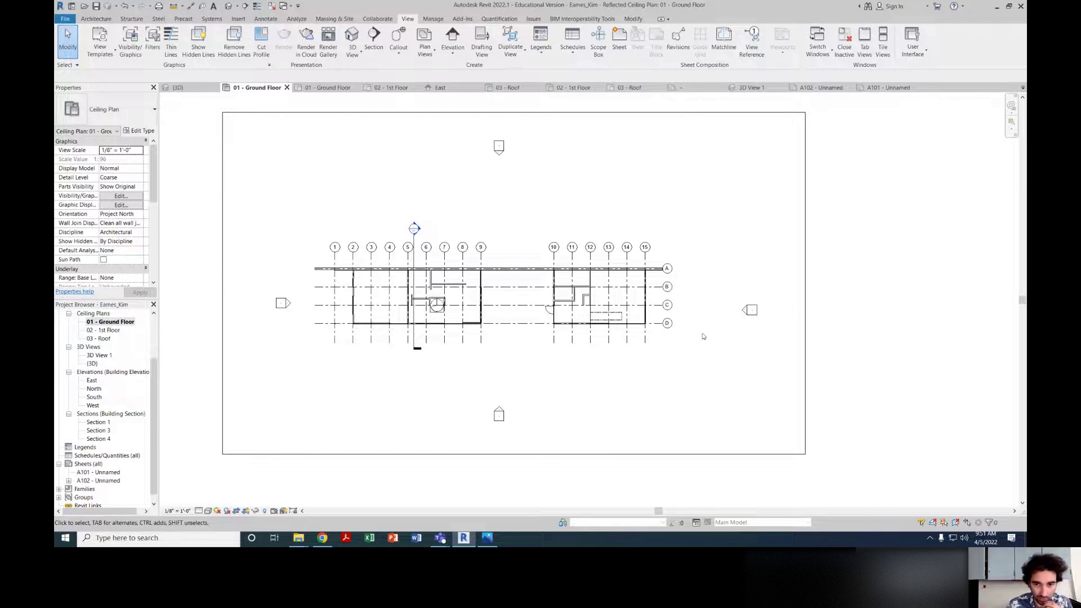
# Step: Move the elevation marker north of the plan closer to the building, and check the crop region boundary around it
pyautogui.click(499, 148)
pyautogui.moveTo(499, 145); pyautogui.dragTo(496, 204)
pyautogui.click(753, 310)
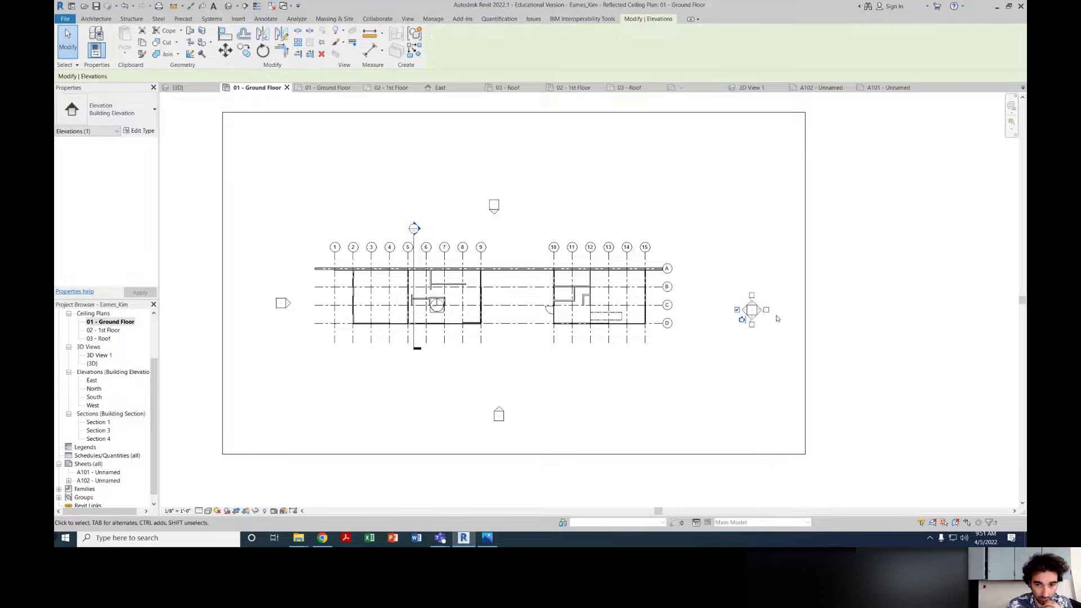
pyautogui.click(764, 321)
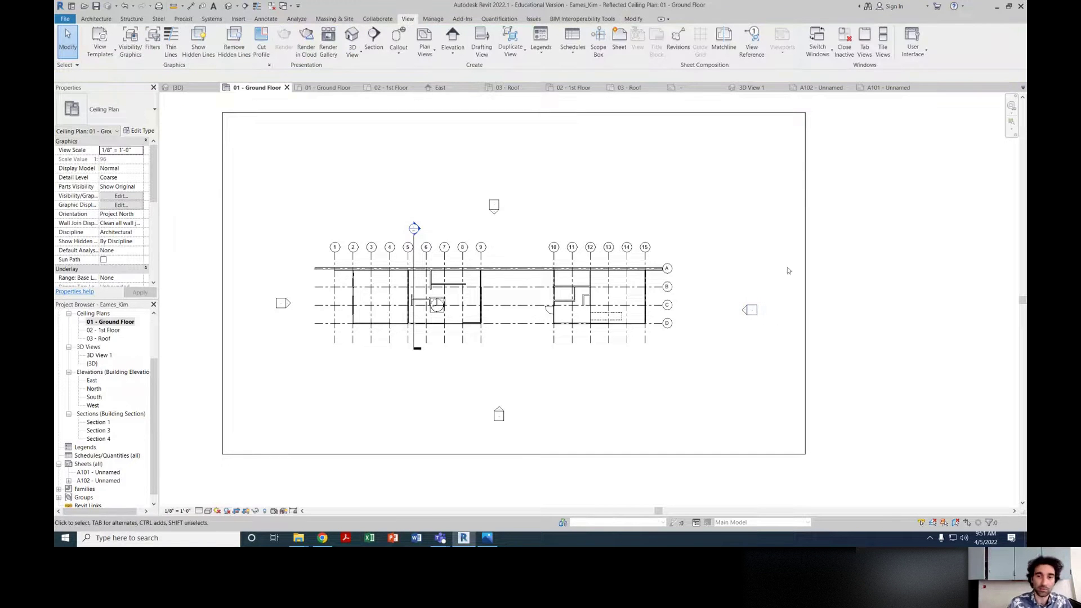
pyautogui.click(806, 303)
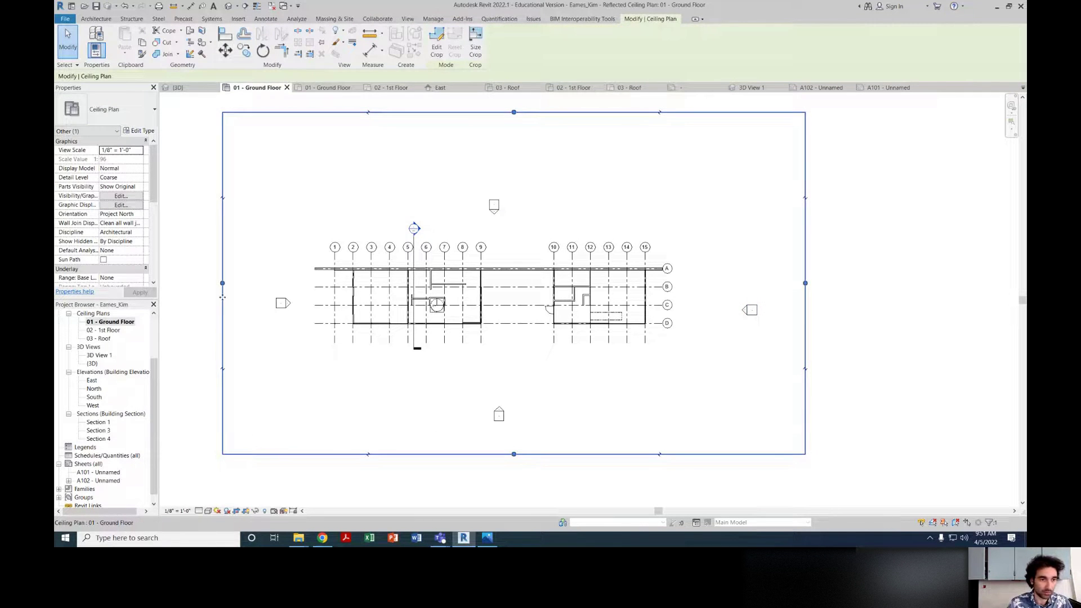
pyautogui.click(248, 429)
# Step: Move the elevation markers east and south of the plan inward, close to the building
pyautogui.click(753, 311)
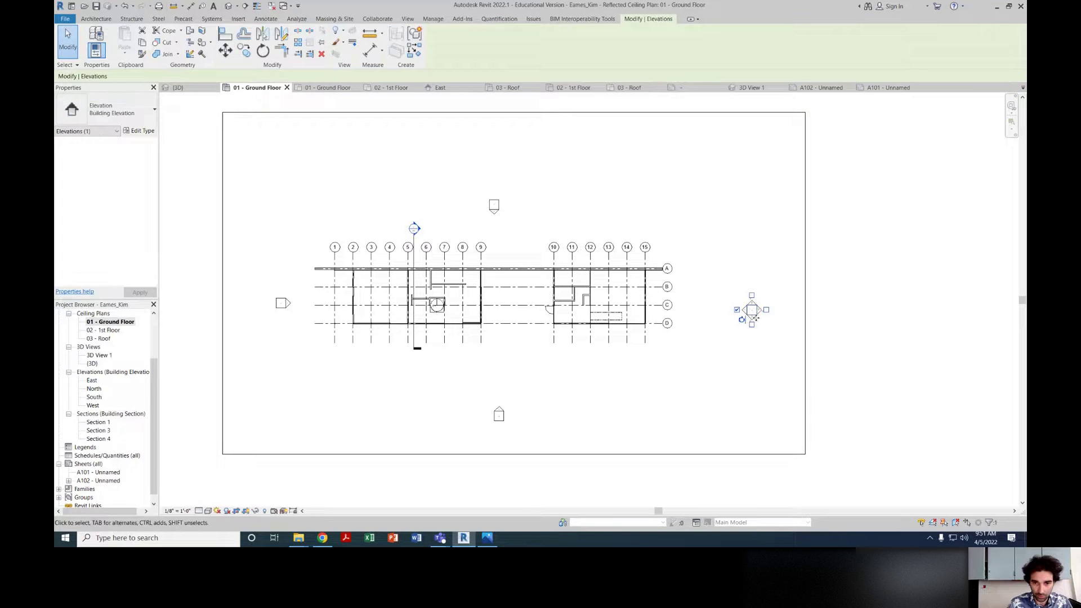
pyautogui.moveTo(752, 310); pyautogui.dragTo(709, 300)
pyautogui.click(736, 373)
pyautogui.click(499, 417)
pyautogui.moveTo(500, 418); pyautogui.dragTo(510, 381)
pyautogui.click(395, 389)
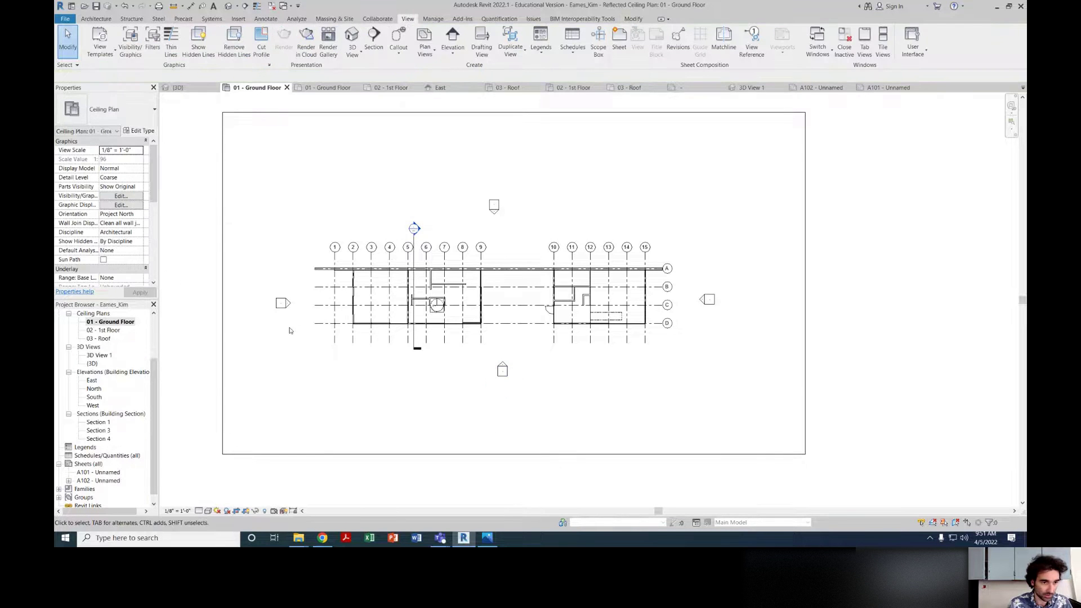
# Step: Move the elevation marker west of the plan closer to the building, level with the east marker
pyautogui.click(281, 304)
pyautogui.click(292, 350)
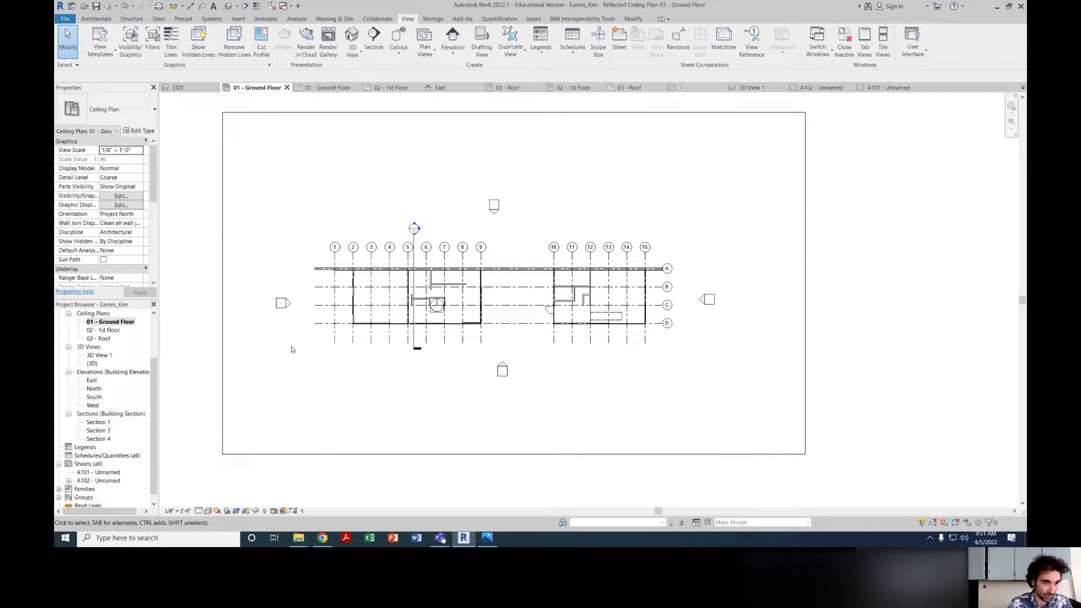
pyautogui.click(280, 303)
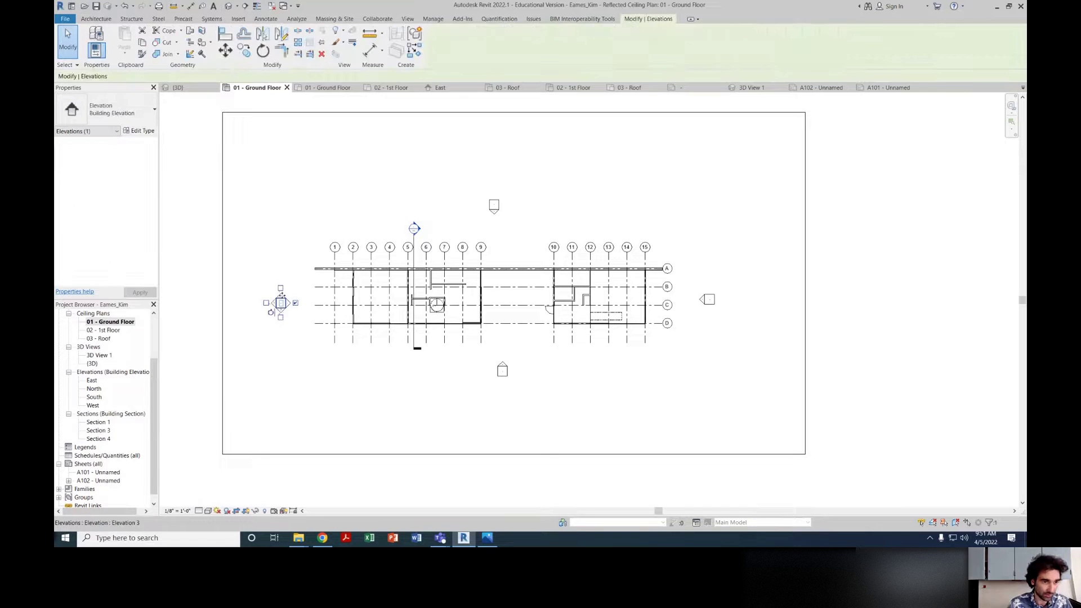
pyautogui.moveTo(283, 295); pyautogui.dragTo(294, 292)
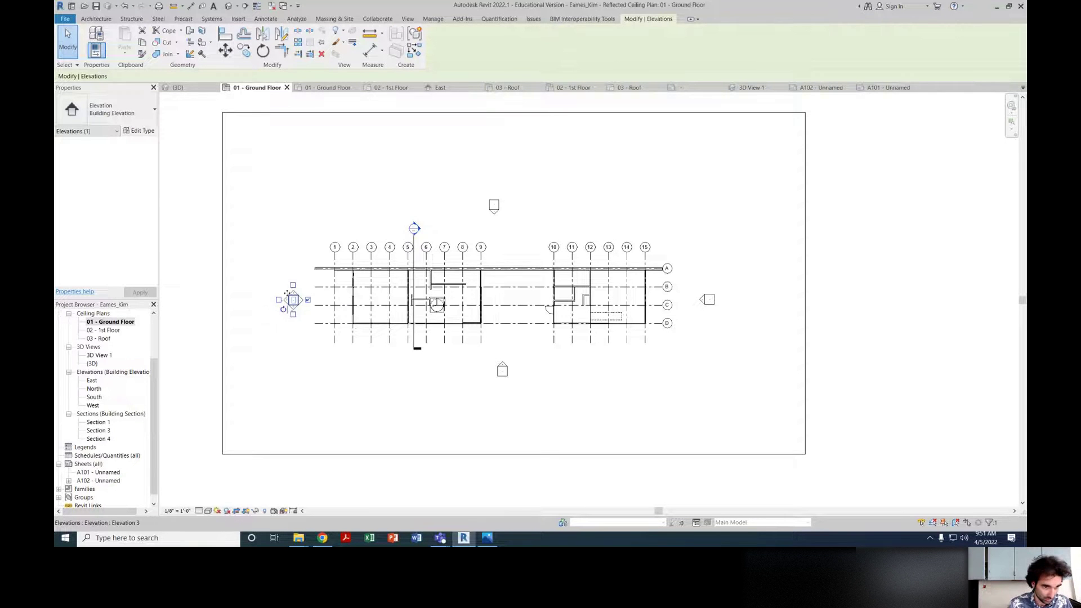
pyautogui.click(275, 267)
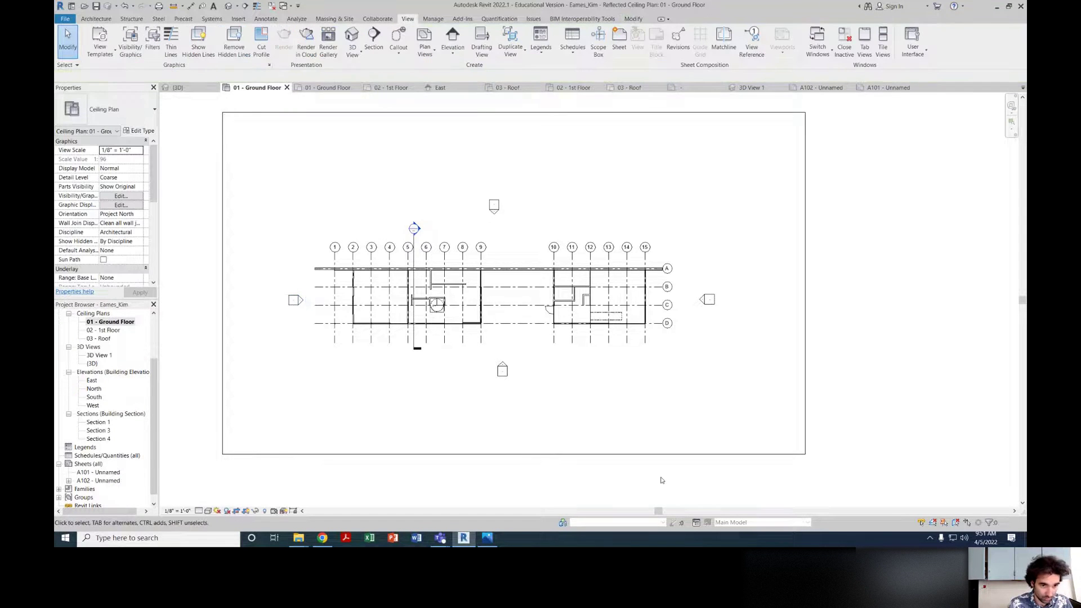
# Step: Move the north elevation marker nearer the grid bubbles, directly in line with the south marker
pyautogui.scroll(-1, 616, 436)
pyautogui.scroll(1, 565, 352)
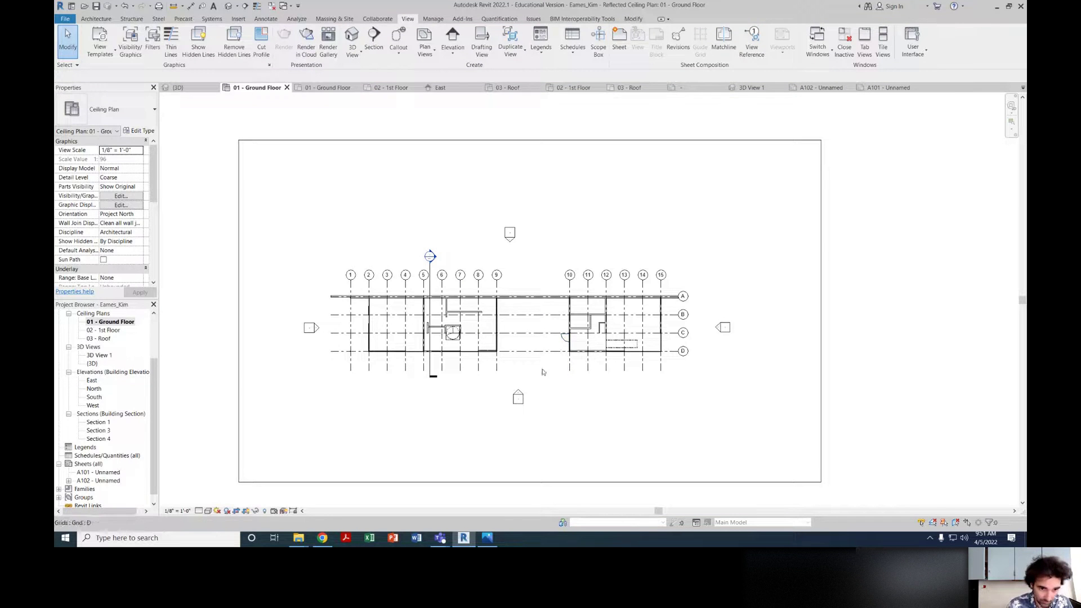
pyautogui.click(511, 233)
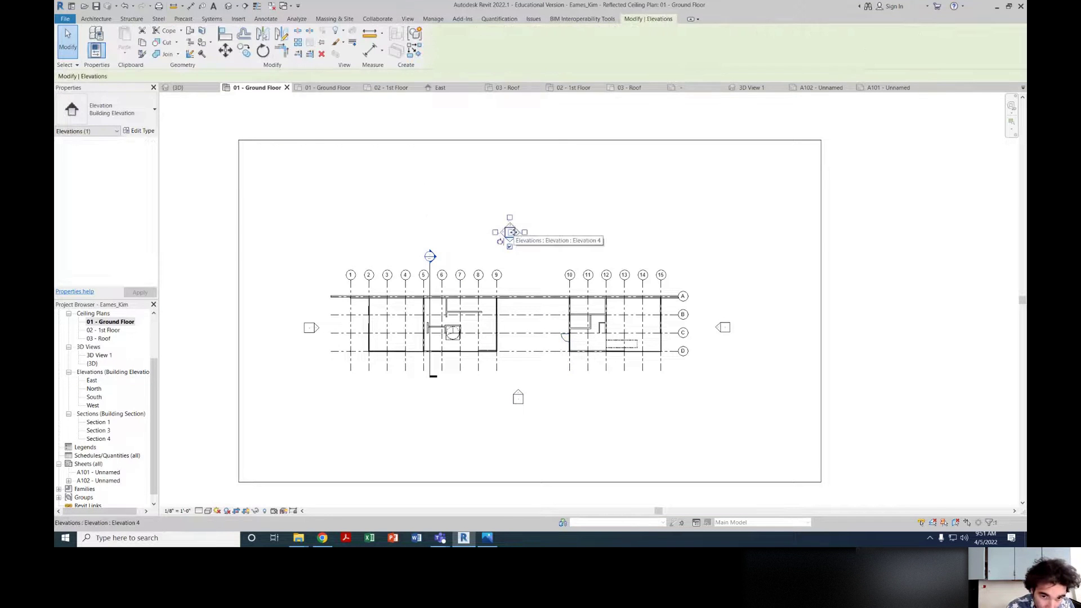
pyautogui.moveTo(510, 228); pyautogui.dragTo(518, 244)
pyautogui.click(557, 212)
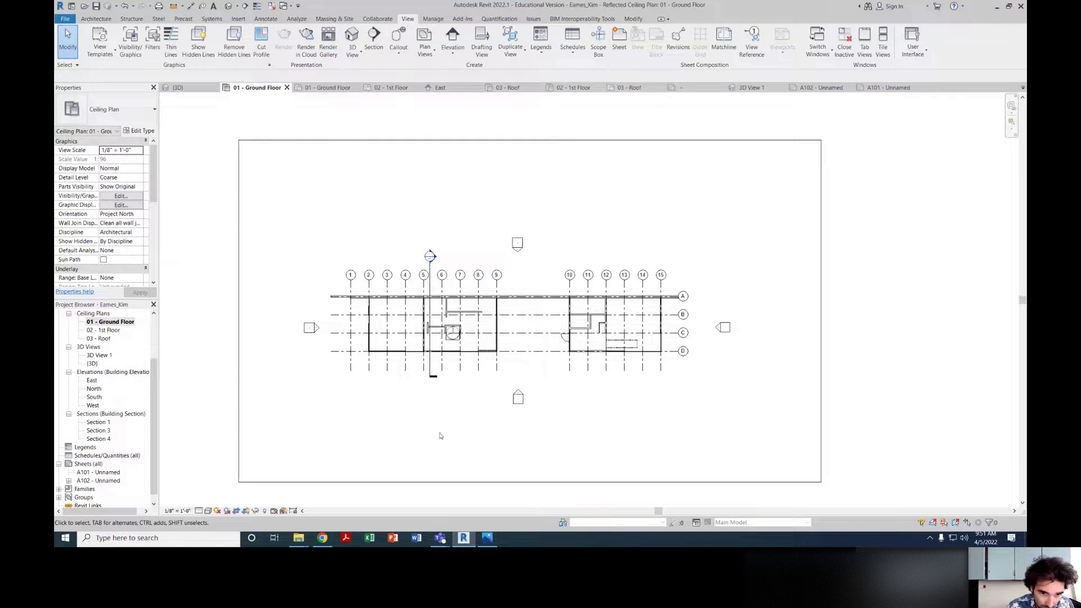
# Step: Pull all four sides of the ground floor ceiling plan's crop region inward, closer around the building and its markers
pyautogui.click(732, 324)
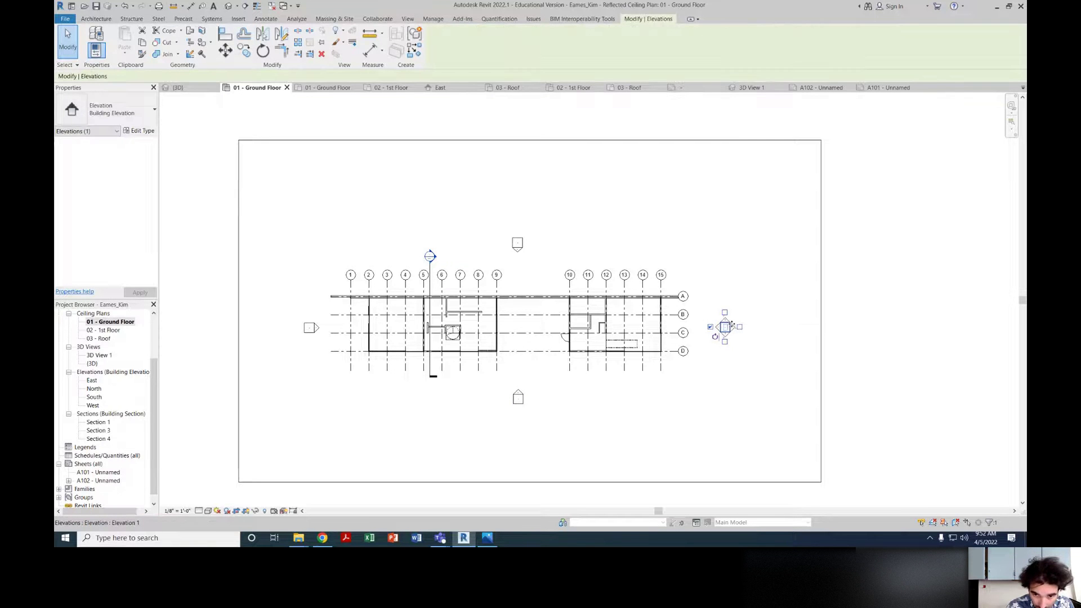
pyautogui.click(759, 304)
pyautogui.scroll(-2, 727, 395)
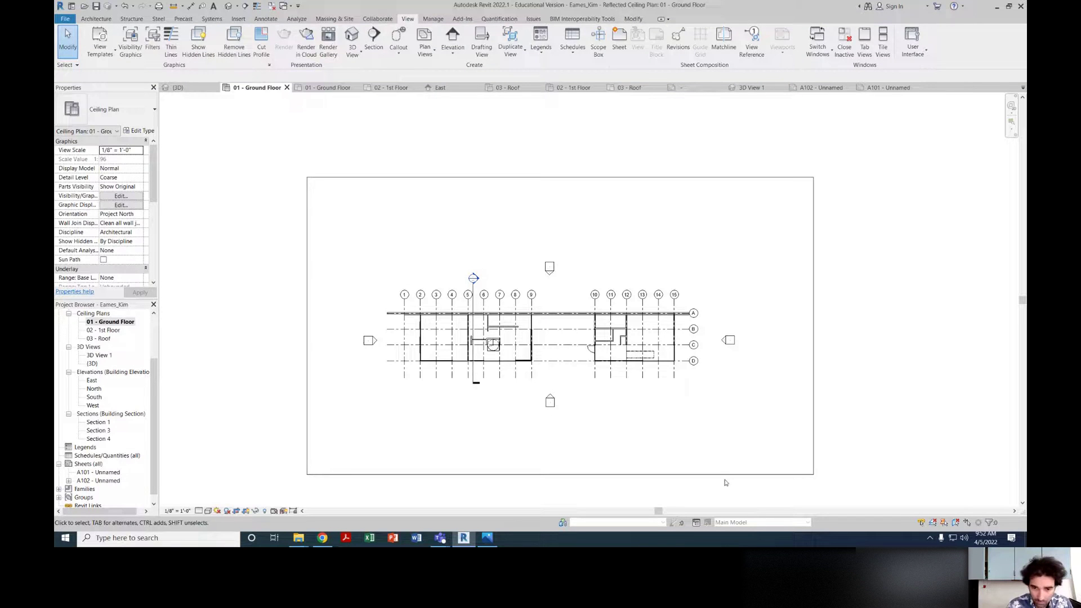
pyautogui.click(815, 341)
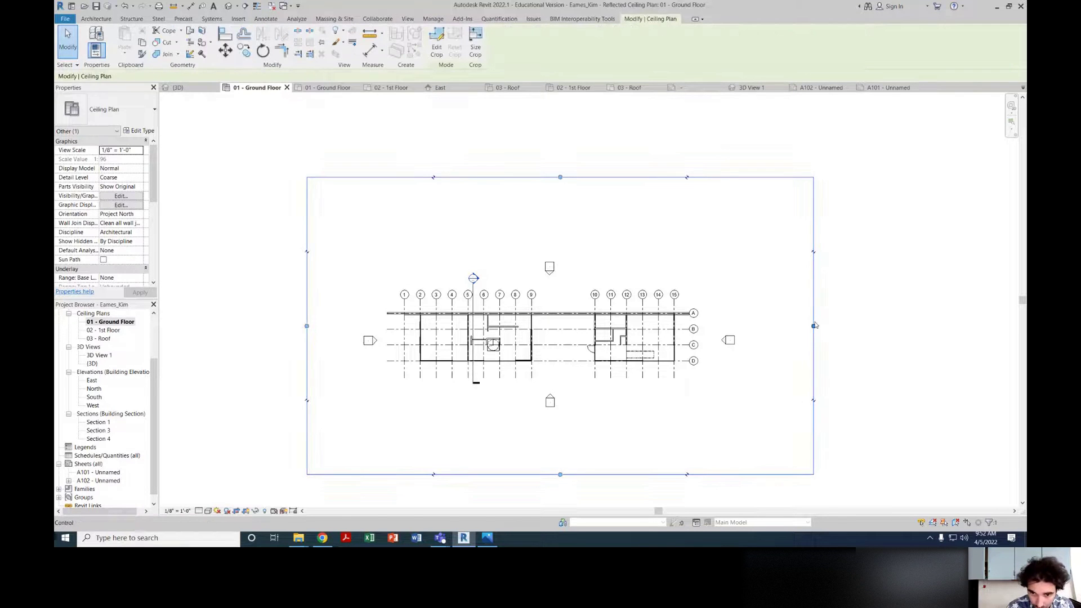
pyautogui.moveTo(813, 327); pyautogui.dragTo(749, 326)
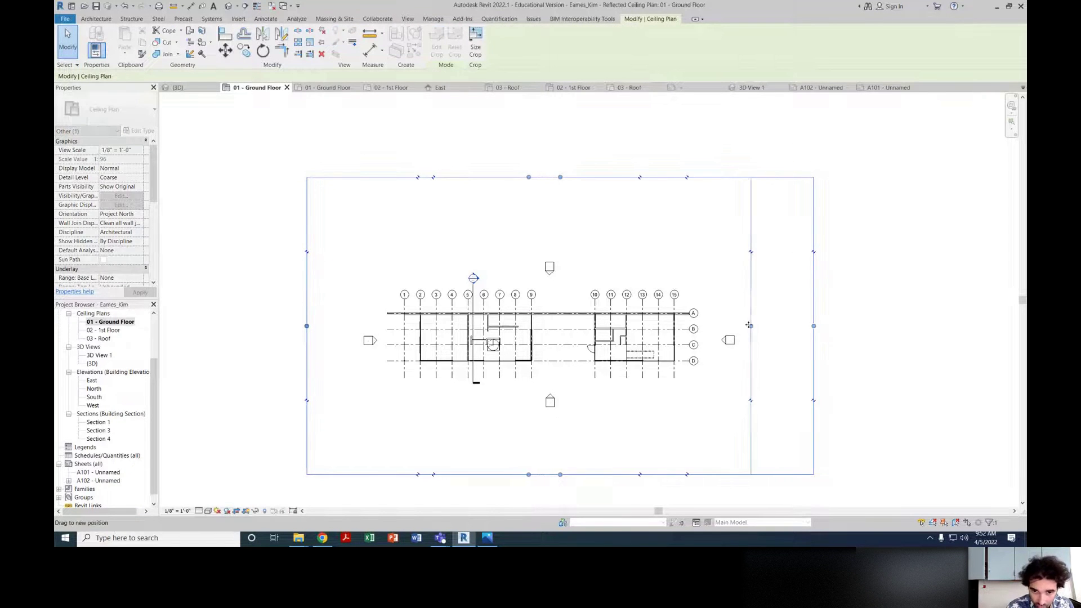
pyautogui.moveTo(521, 178); pyautogui.dragTo(526, 249)
pyautogui.moveTo(307, 362); pyautogui.dragTo(352, 363)
pyautogui.moveTo(551, 476); pyautogui.dragTo(551, 451)
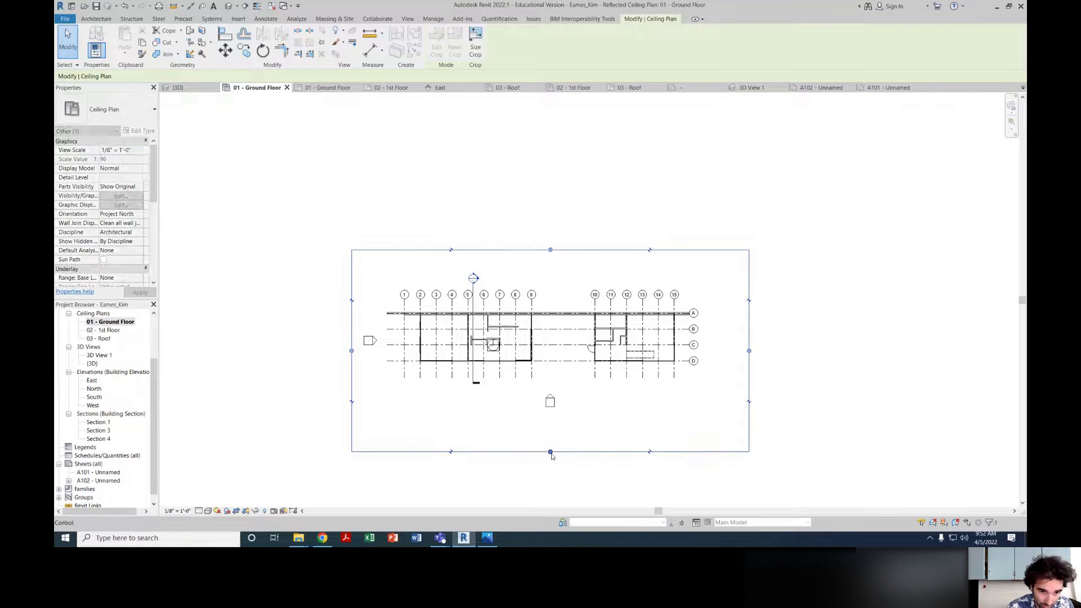
# Step: Extend the crop region's upper edge northward so it encloses the elevation marker north of the plan with some clearance
pyautogui.moveTo(551, 250); pyautogui.dragTo(555, 195)
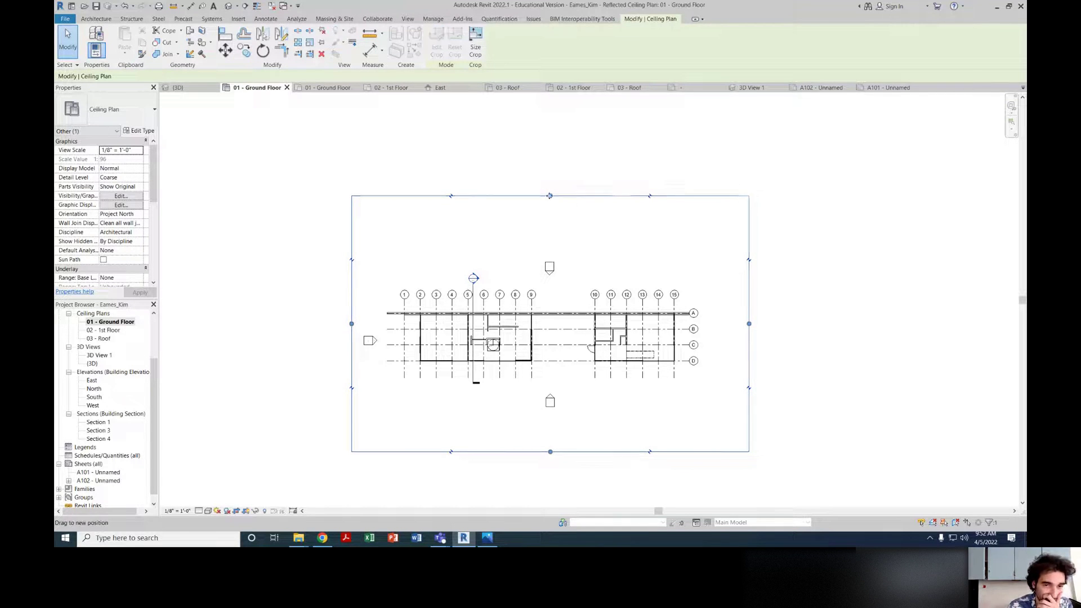
pyautogui.moveTo(551, 197); pyautogui.dragTo(551, 201)
pyautogui.rightClick(551, 202)
pyautogui.click(554, 177)
pyautogui.click(553, 177)
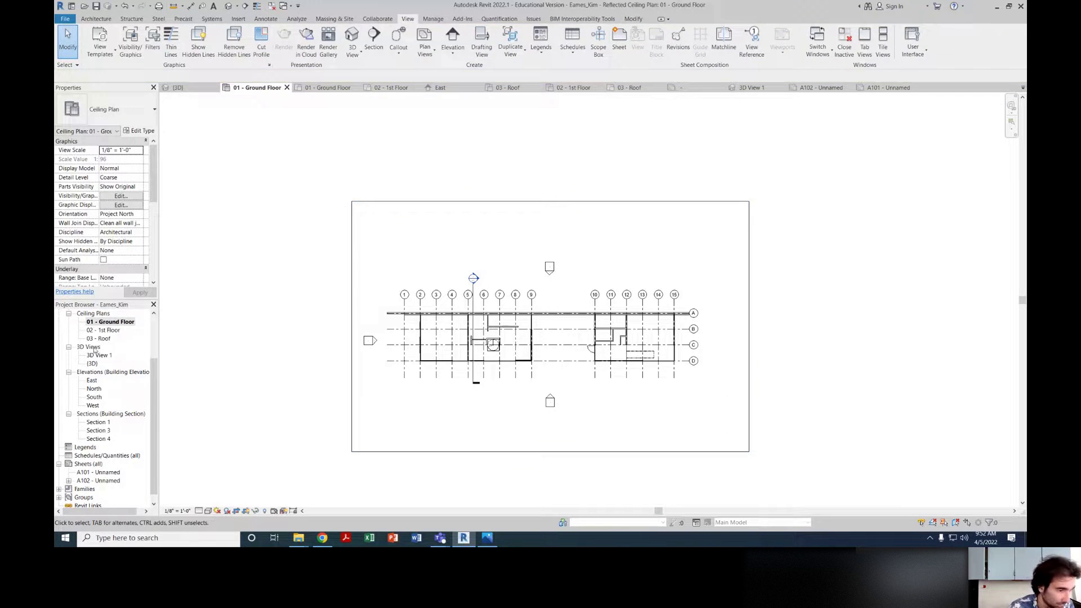
# Step: Open sheet A102 and move the ground floor plan viewport up, close to the sheet's upper border
pyautogui.scroll(-1, 95, 451)
pyautogui.click(93, 474)
pyautogui.doubleClick(93, 475)
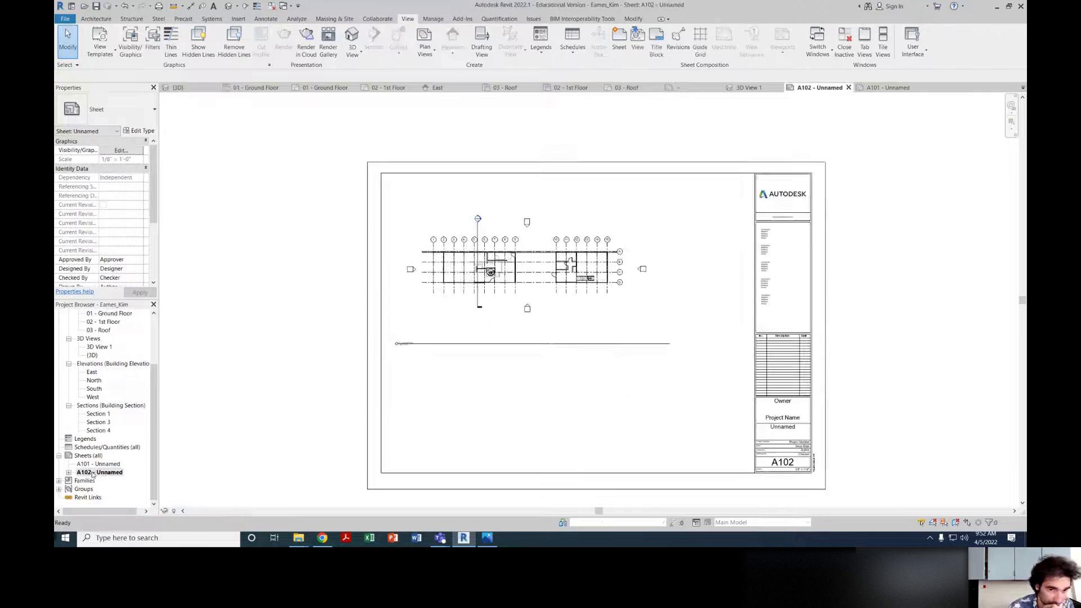
pyautogui.click(608, 344)
pyautogui.click(626, 384)
pyautogui.click(584, 248)
pyautogui.moveTo(583, 247); pyautogui.dragTo(583, 226)
pyautogui.click(292, 362)
# Step: Move the ground floor viewport's title line up, just beneath the plan on sheet A102
pyautogui.click(456, 321)
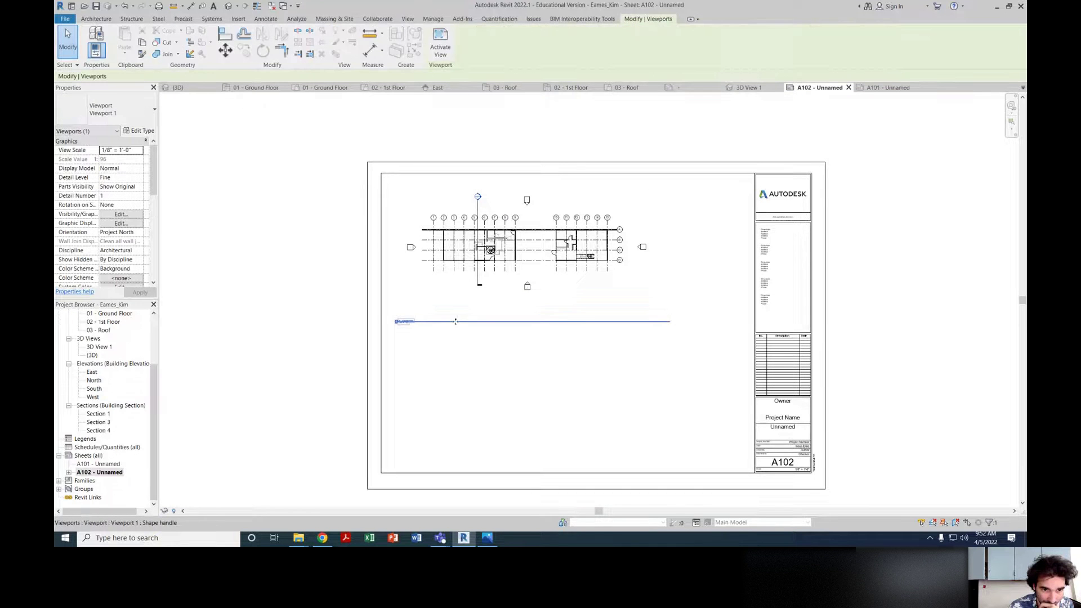
pyautogui.moveTo(478, 323); pyautogui.dragTo(476, 302)
pyautogui.click(488, 366)
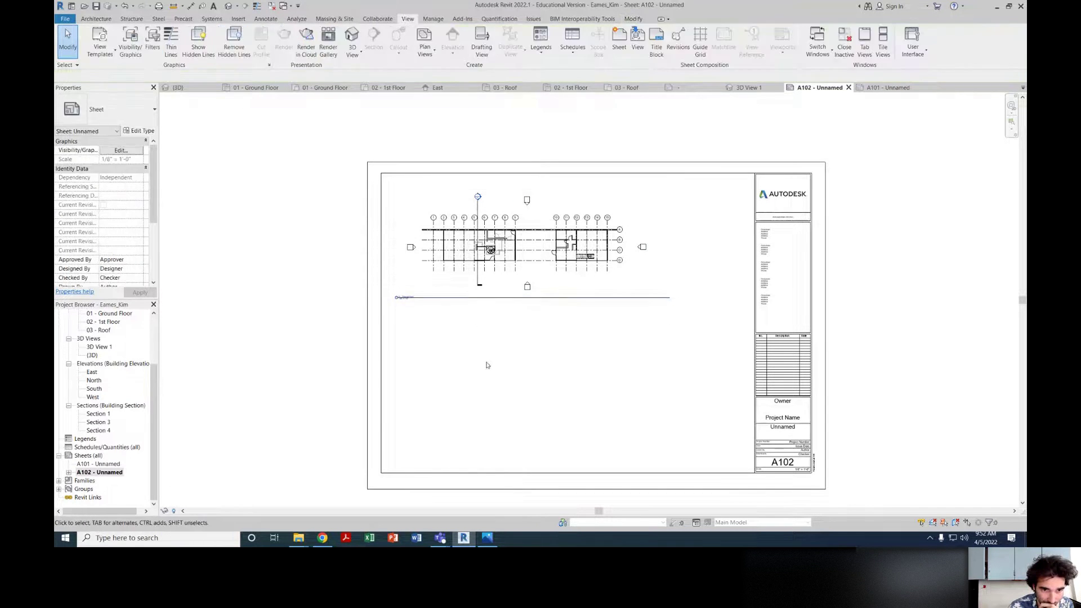
pyautogui.moveTo(596, 345); pyautogui.dragTo(590, 343, button='middle')
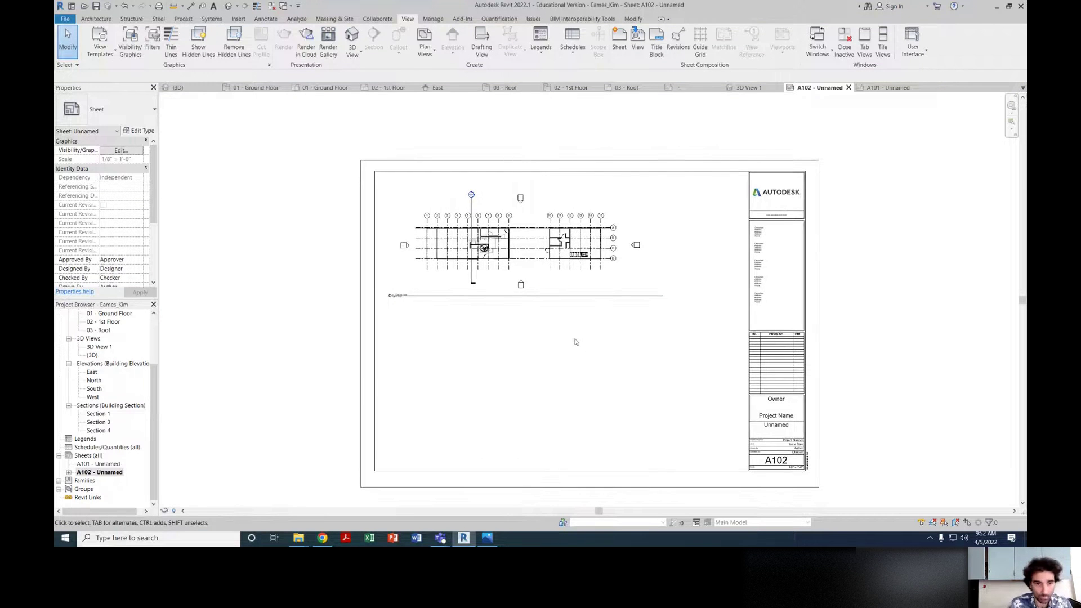
# Step: Move the ground floor plan viewport across the sheet, next to the title block and slightly higher
pyautogui.click(567, 217)
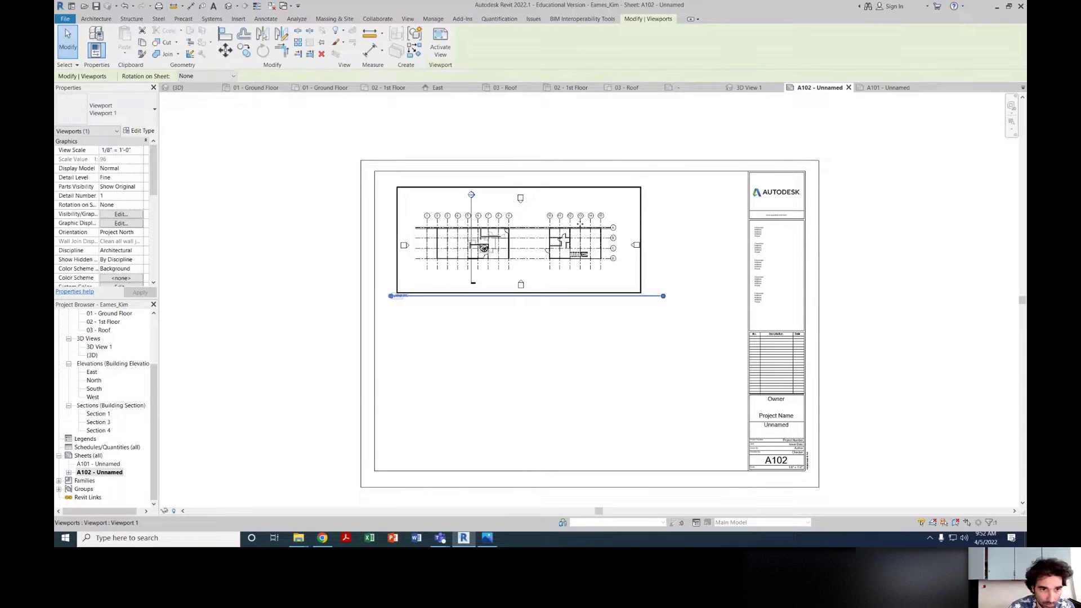
pyautogui.moveTo(568, 216); pyautogui.dragTo(648, 207)
pyautogui.click(625, 357)
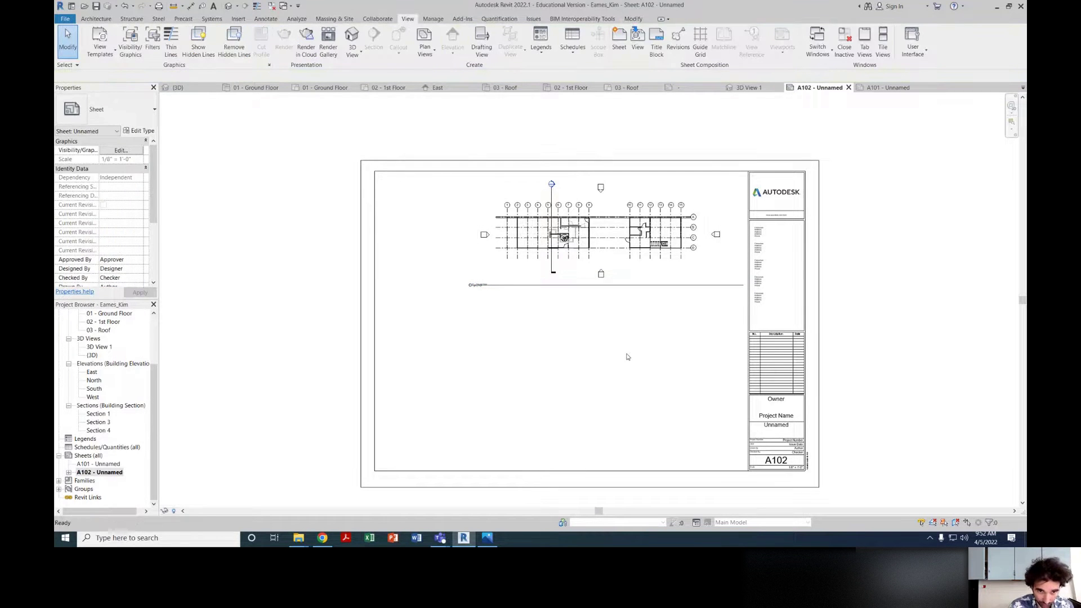
# Step: Examine the ground floor plan's placement, markers and remaining free space on sheet A102
pyautogui.scroll(5, 507, 293)
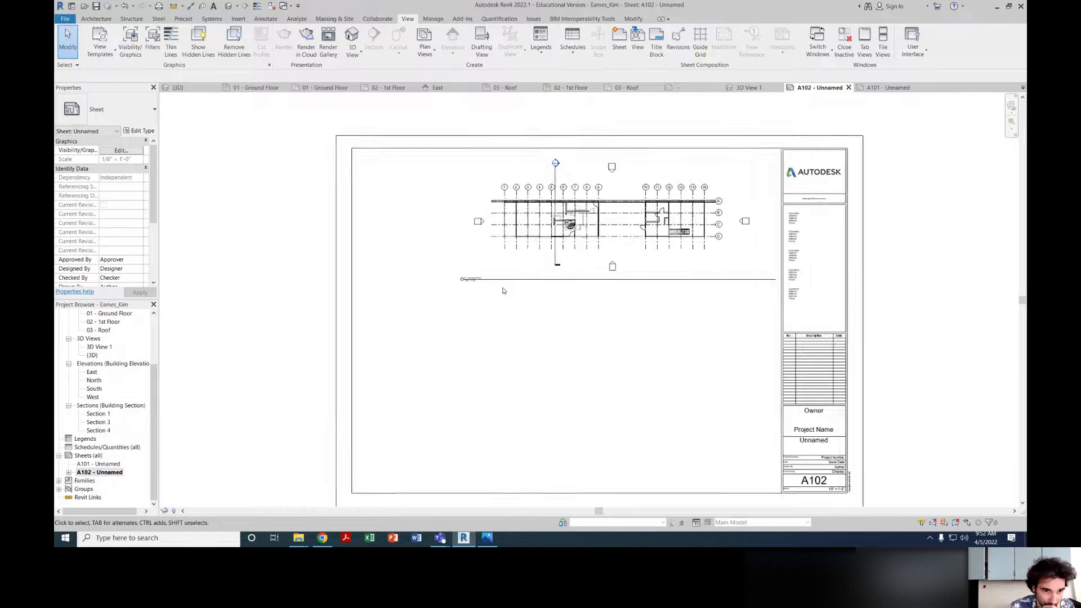
pyautogui.scroll(-6, 663, 309)
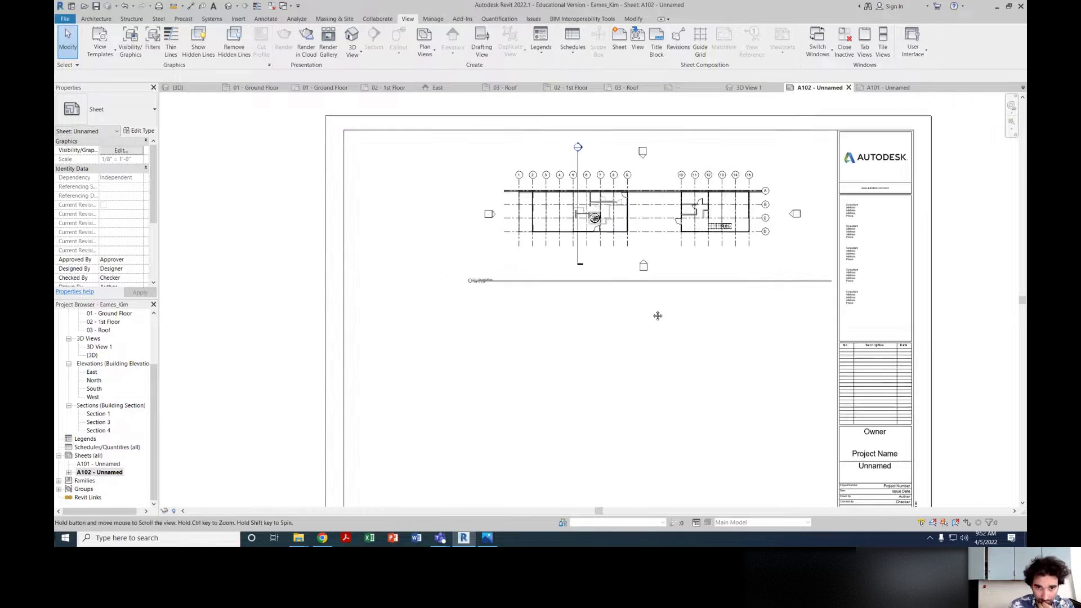
pyautogui.moveTo(678, 366); pyautogui.dragTo(669, 380, button='middle')
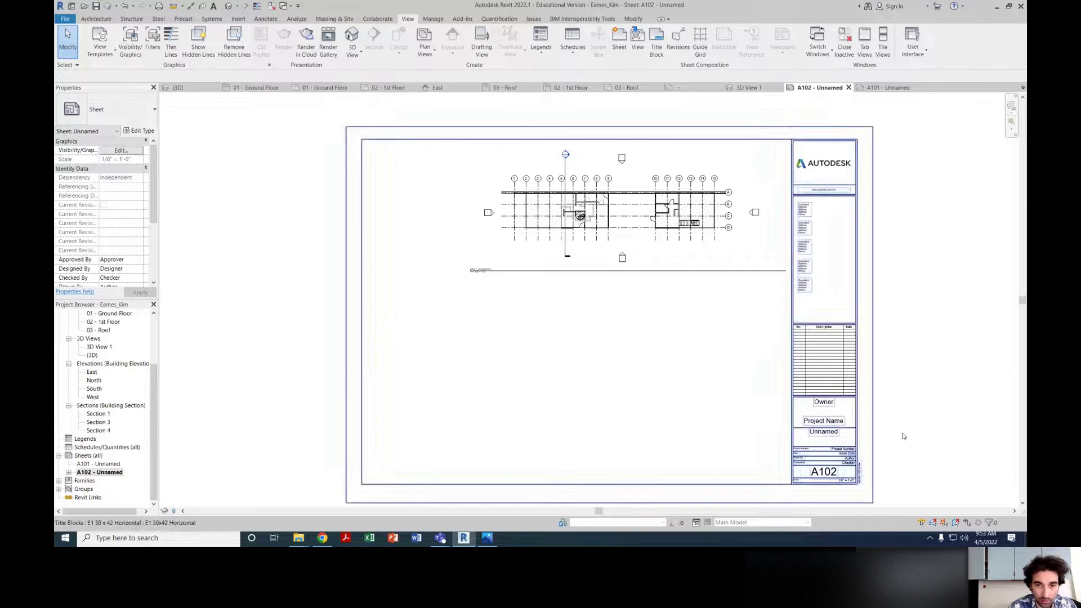
pyautogui.moveTo(657, 385); pyautogui.dragTo(637, 377, button='middle')
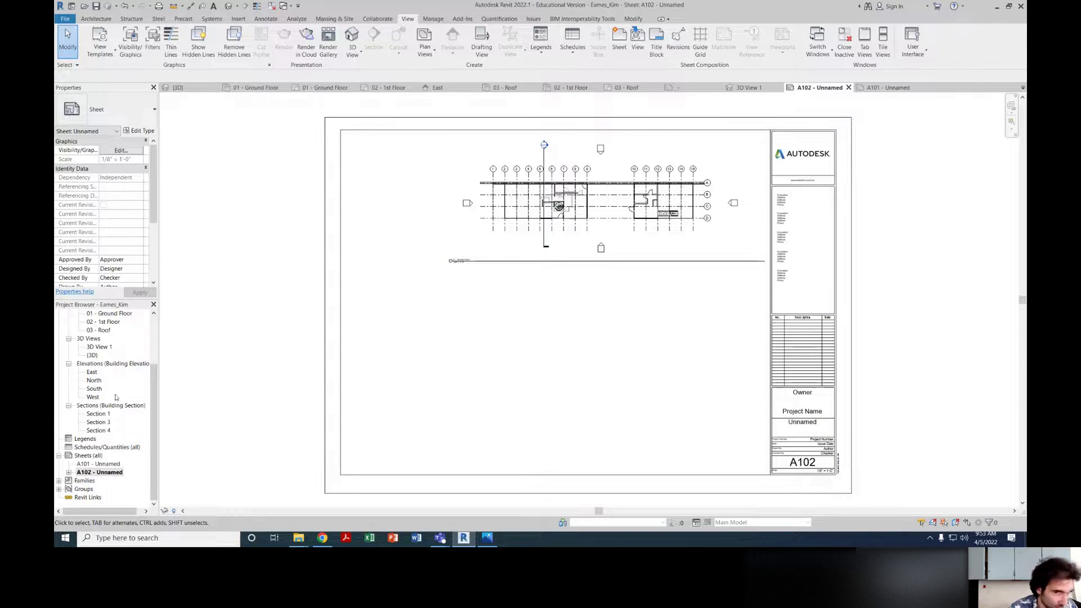
pyautogui.scroll(1, 96, 411)
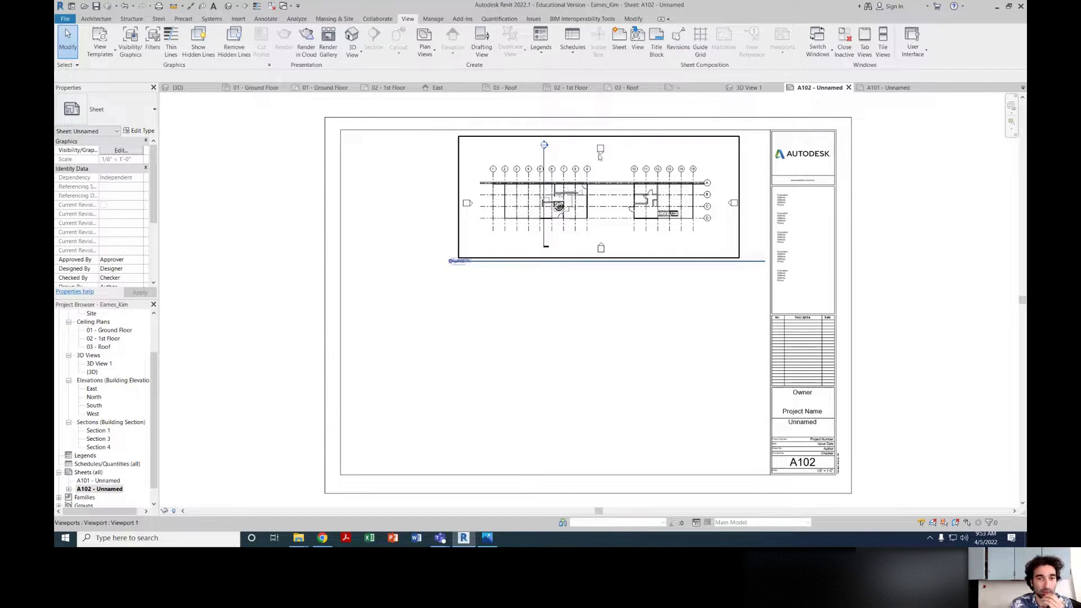
pyautogui.scroll(3, 528, 200)
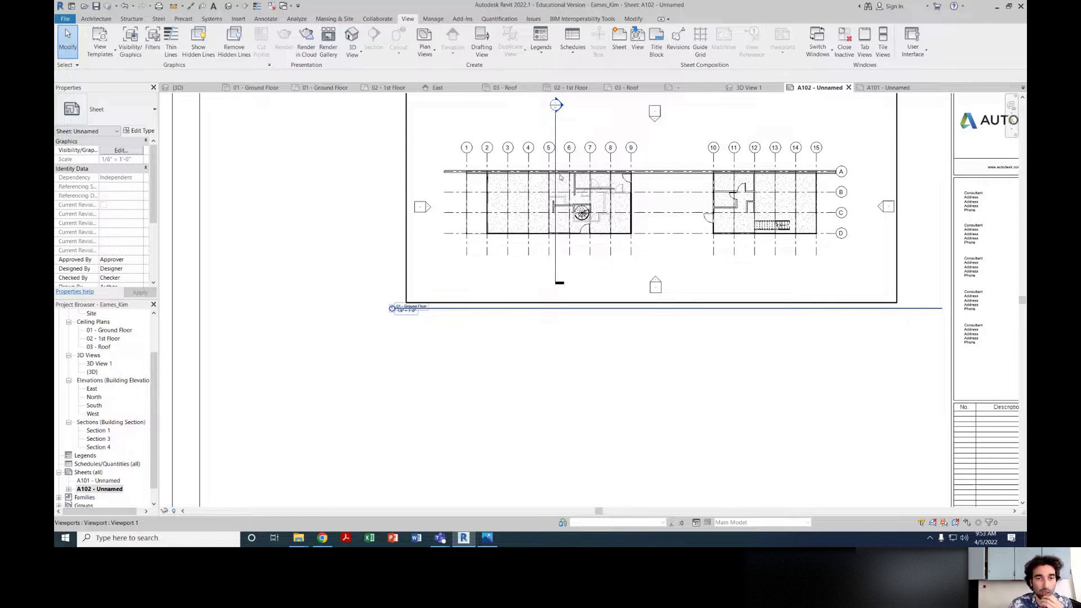
pyautogui.scroll(-2, 604, 288)
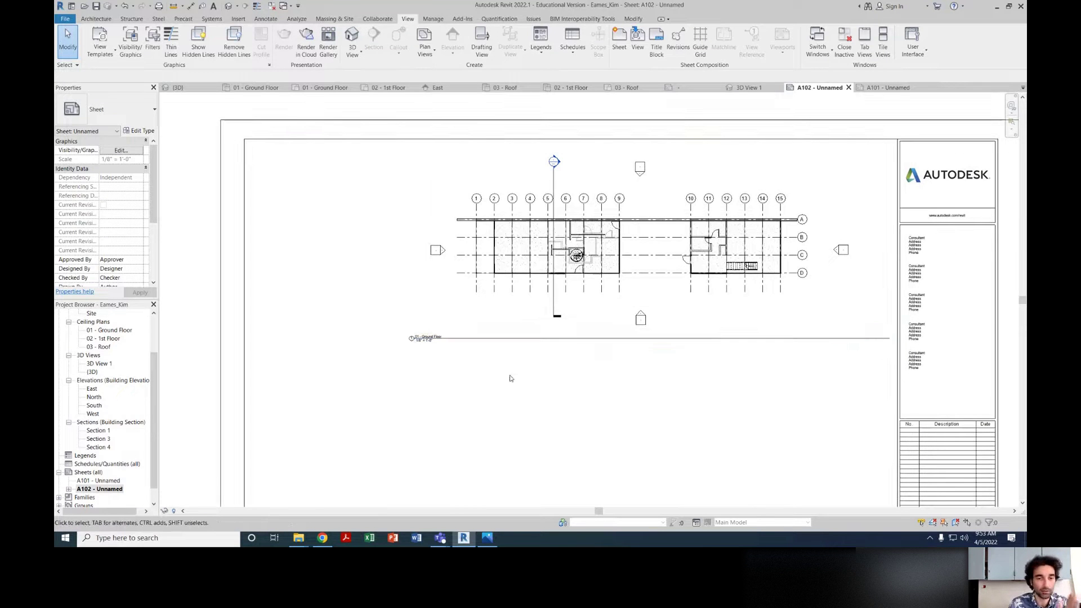
pyautogui.moveTo(511, 378); pyautogui.dragTo(485, 406, button='middle')
pyautogui.scroll(-1, 483, 403)
pyautogui.moveTo(495, 362); pyautogui.dragTo(519, 345, button='middle')
pyautogui.scroll(-2, 503, 340)
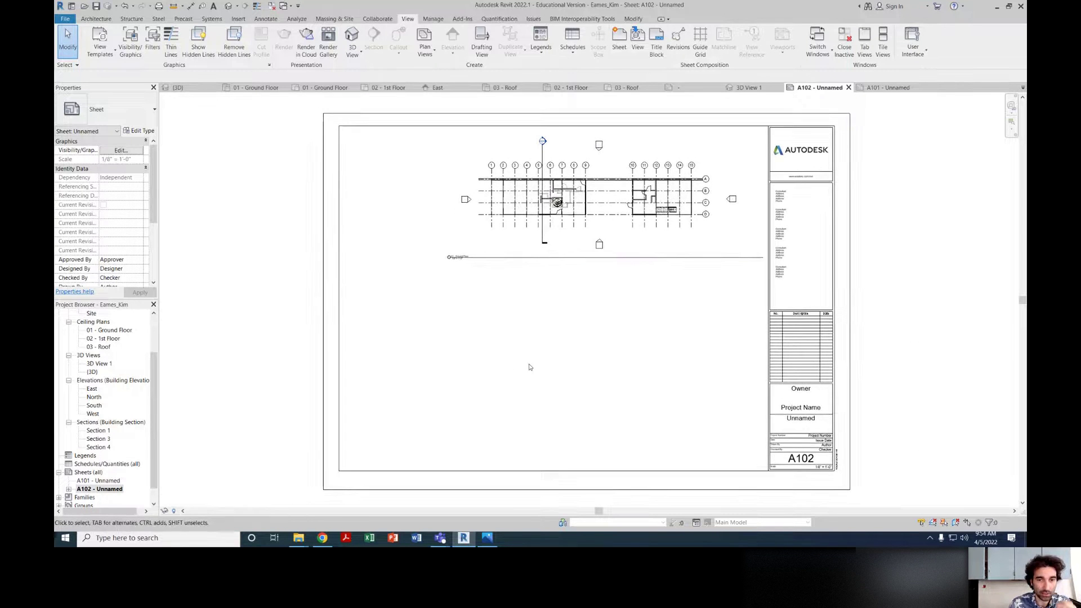
pyautogui.moveTo(632, 357); pyautogui.dragTo(651, 362, button='middle')
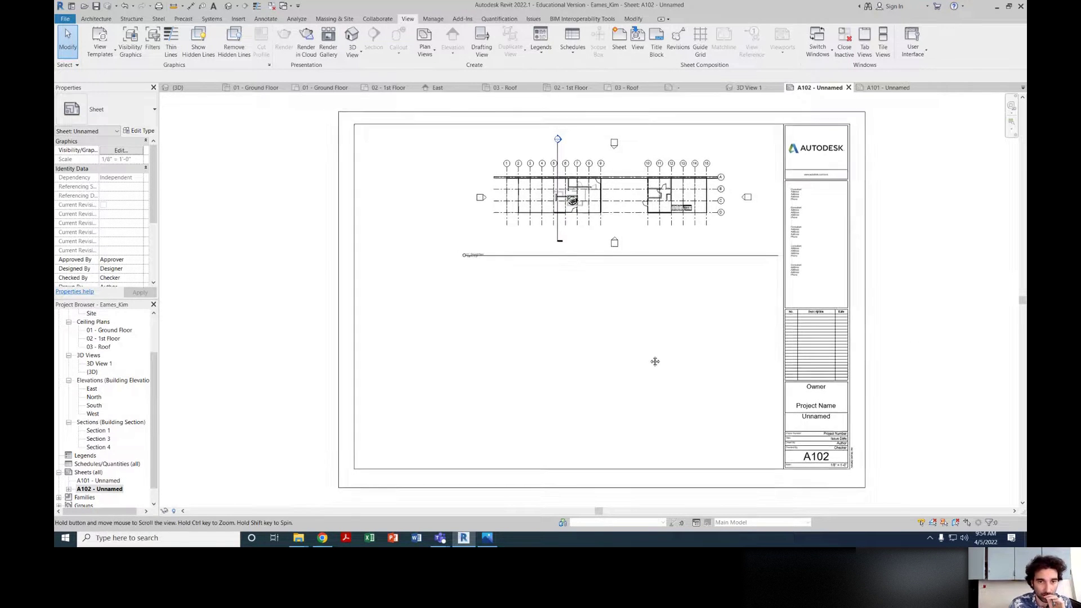
pyautogui.scroll(3, 604, 212)
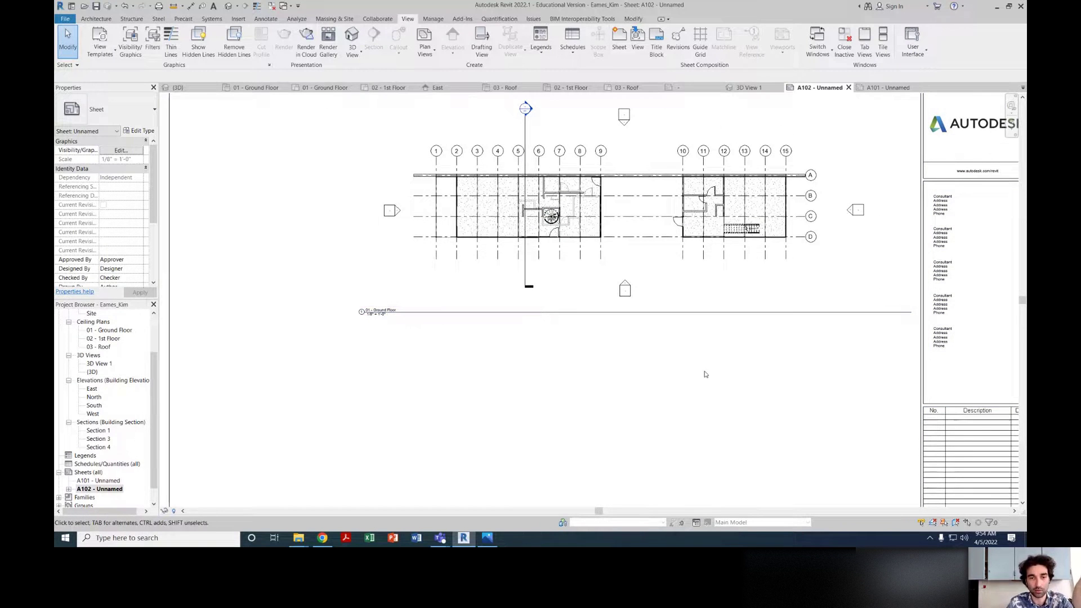
pyautogui.scroll(-1, 707, 356)
pyautogui.moveTo(707, 355); pyautogui.dragTo(687, 334, button='middle')
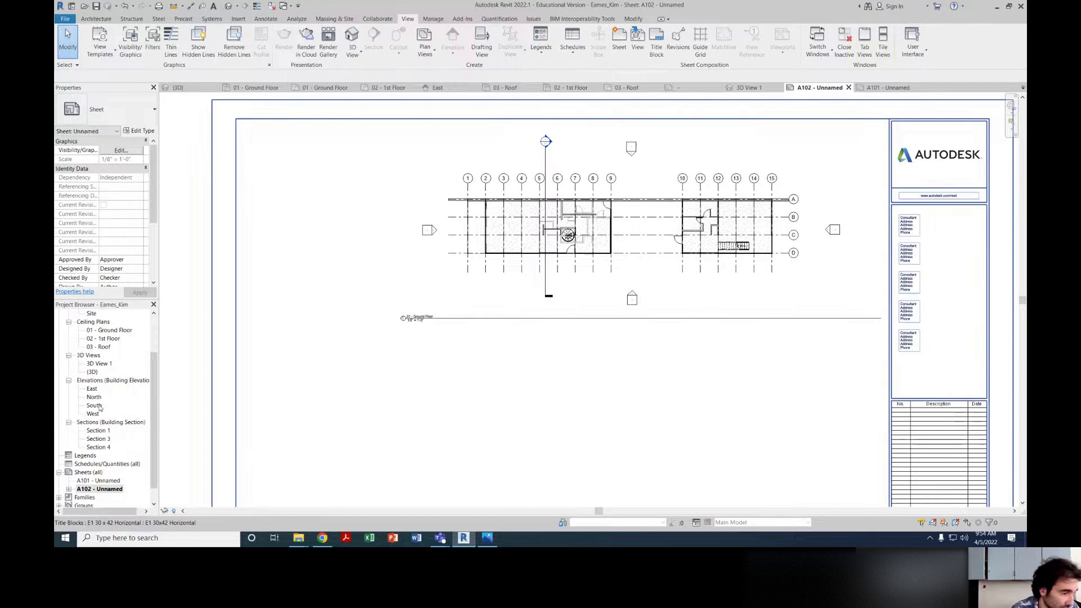
pyautogui.scroll(5, 99, 406)
pyautogui.scroll(-2, 97, 394)
pyautogui.rightClick(99, 448)
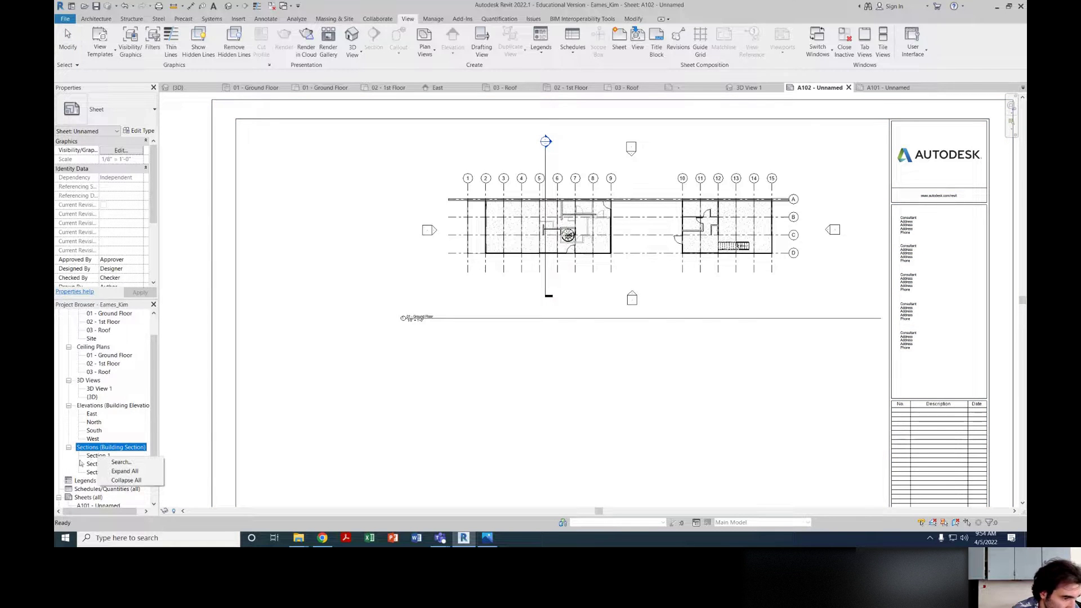
pyautogui.click(323, 366)
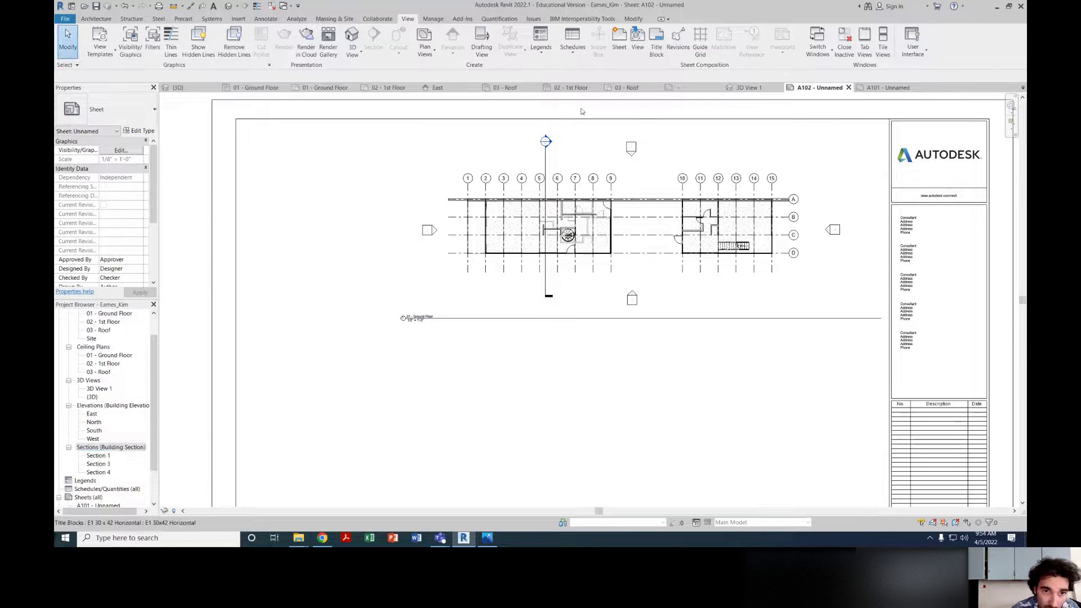
# Step: Open the 01 - Ground Floor floor plan, follow its section marker to Section 3, and inspect the section and its crop boundary
pyautogui.scroll(7, 540, 164)
pyautogui.scroll(-5, 523, 178)
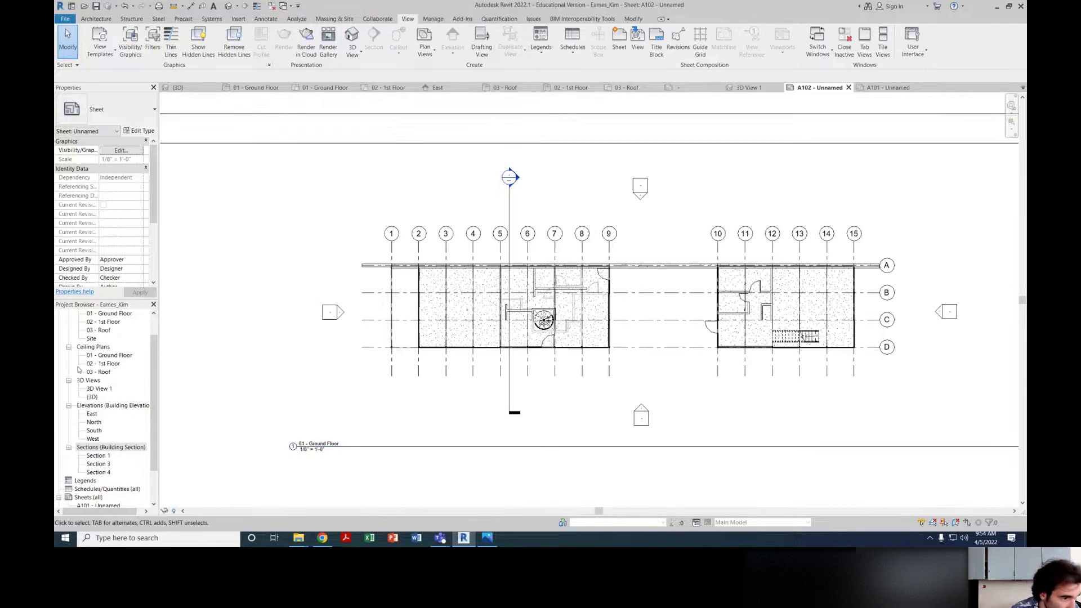
pyautogui.hotkey('ctrl', 'Tab')
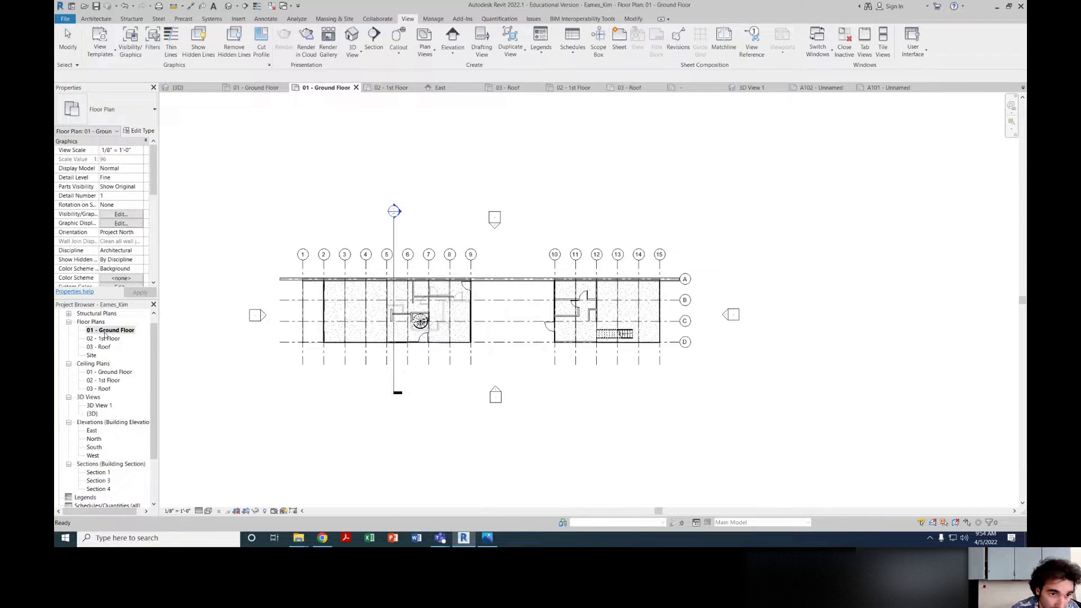
pyautogui.doubleClick(396, 211)
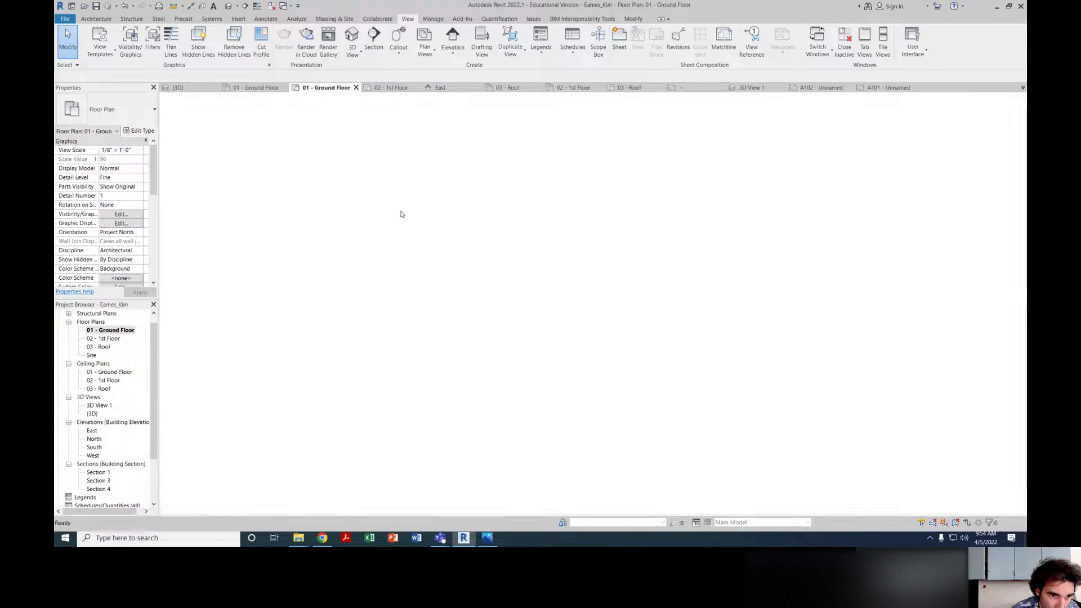
pyautogui.scroll(-1, 540, 230)
pyautogui.moveTo(539, 230); pyautogui.dragTo(521, 219, button='middle')
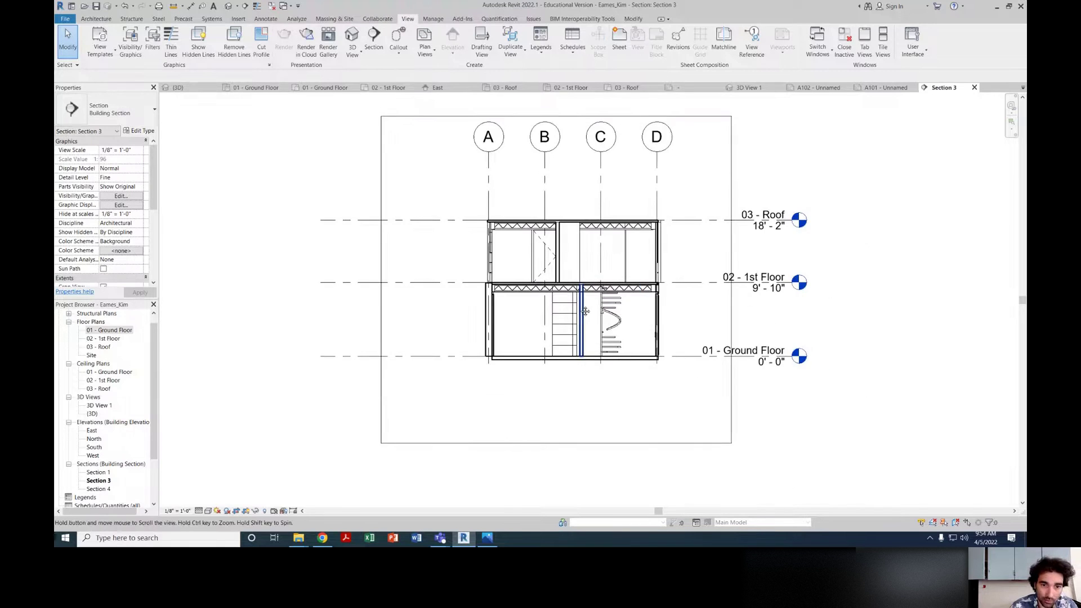
pyautogui.scroll(-1, 623, 352)
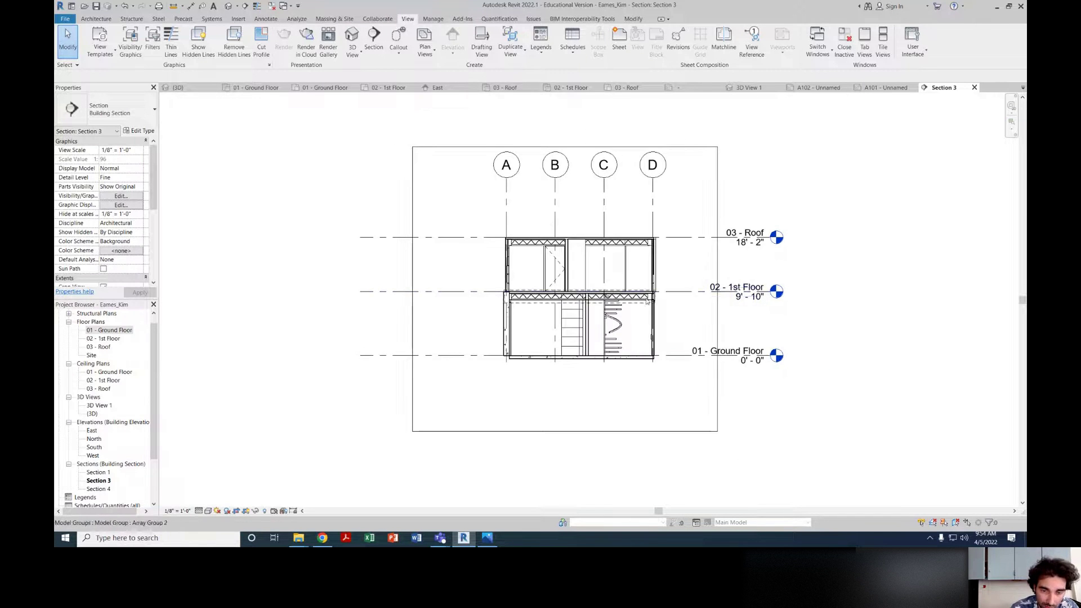
pyautogui.scroll(1, 624, 330)
pyautogui.scroll(-1, 623, 331)
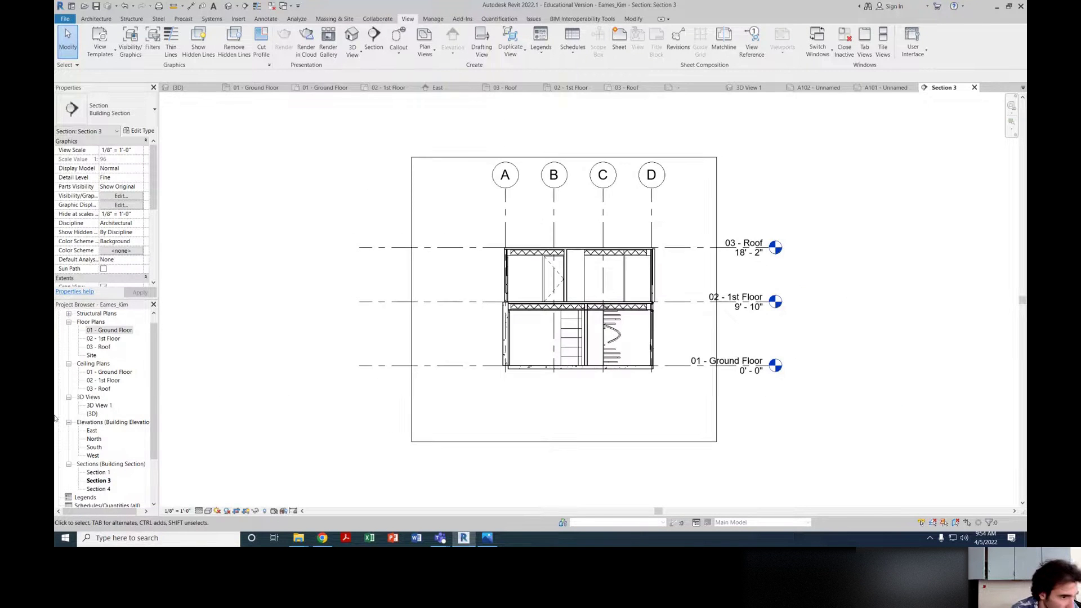
pyautogui.scroll(-7, 117, 397)
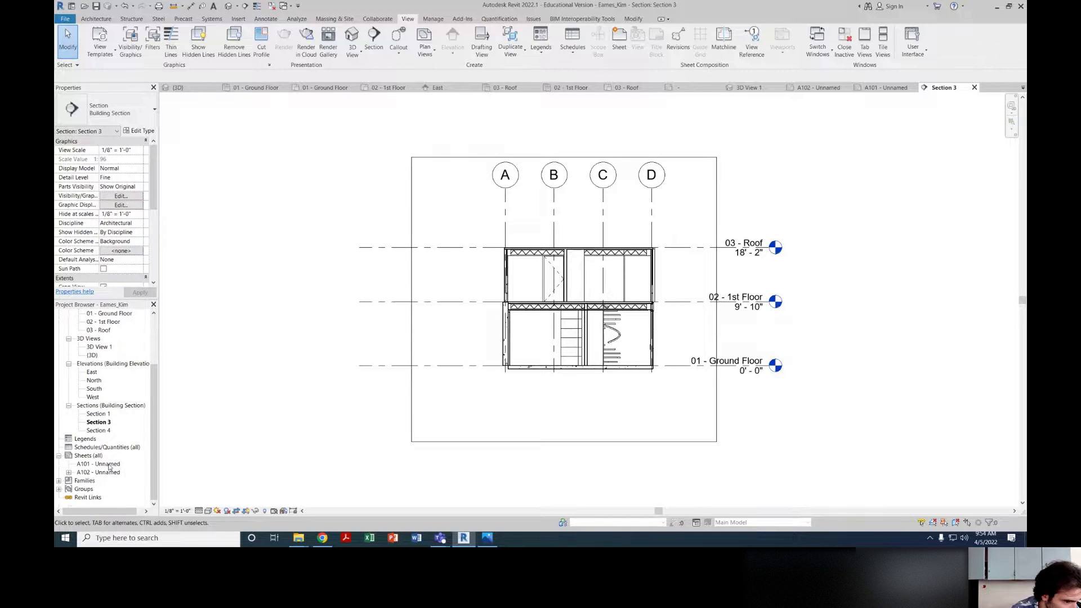
pyautogui.click(102, 465)
pyautogui.rightClick(98, 478)
pyautogui.press('Escape')
pyautogui.press('F2')
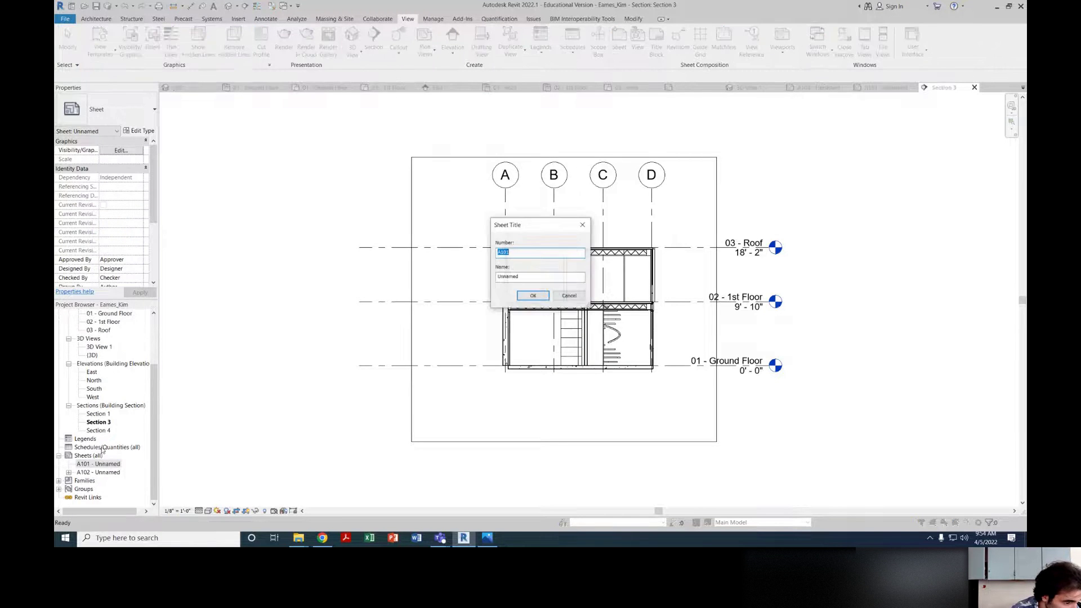
pyautogui.click(583, 225)
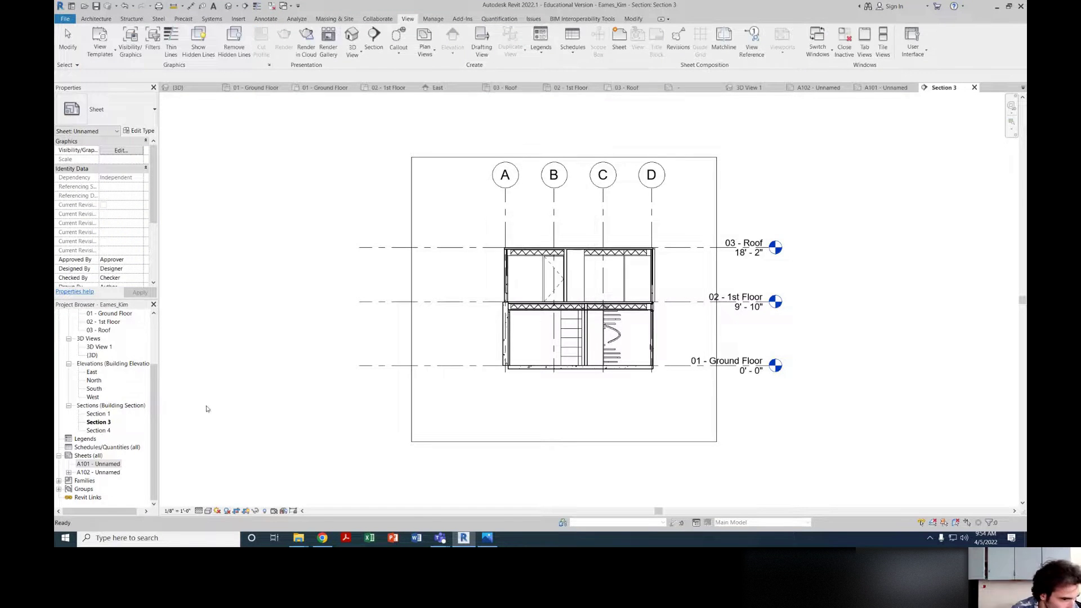
# Step: Open sheet A102 and place the Section 3 view on it below the ground floor plan
pyautogui.doubleClick(99, 473)
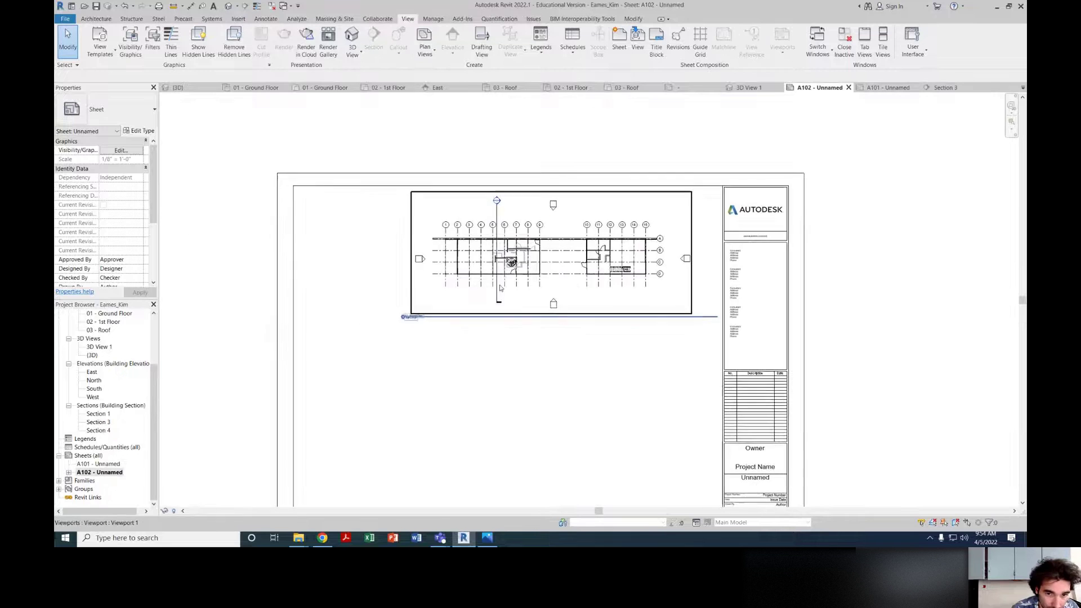
pyautogui.moveTo(502, 287); pyautogui.dragTo(530, 210, button='middle')
pyautogui.scroll(1, 90, 366)
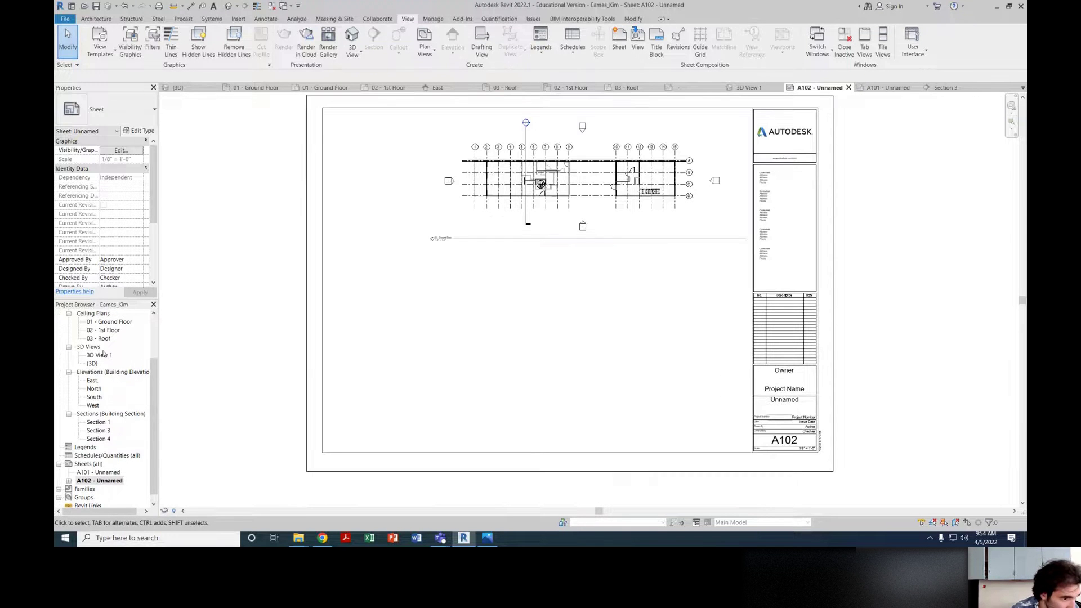
pyautogui.scroll(4, 103, 353)
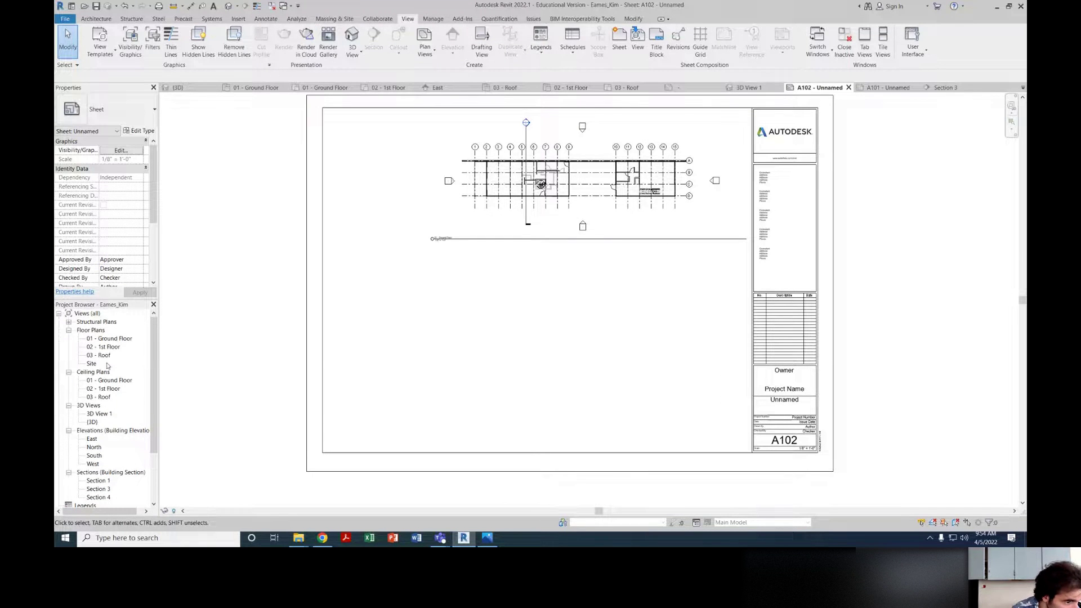
pyautogui.scroll(-1, 93, 405)
pyautogui.click(97, 480)
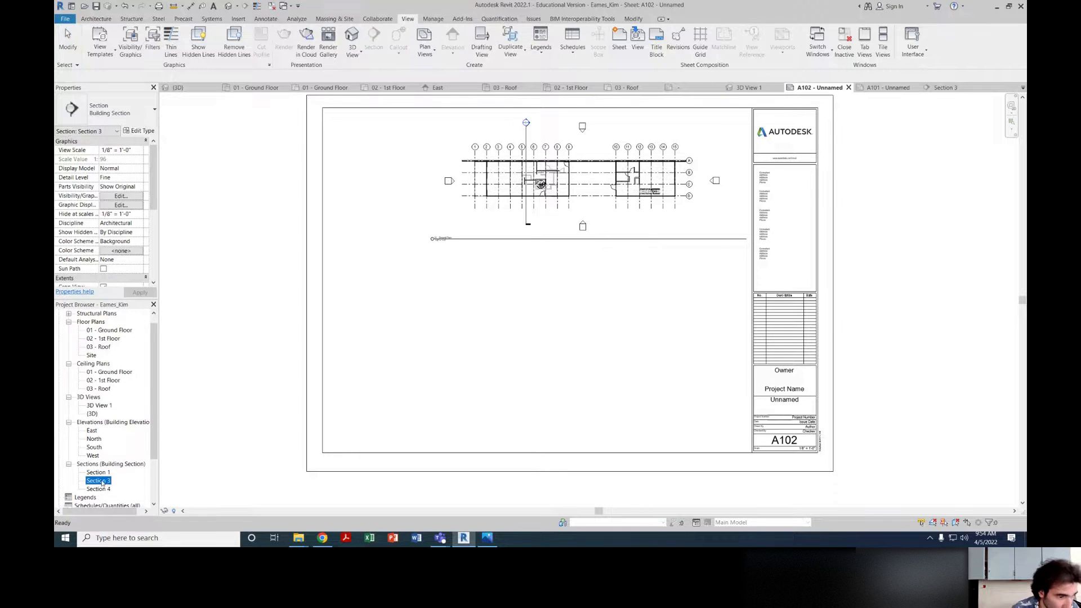
pyautogui.scroll(-1, 109, 471)
pyautogui.moveTo(506, 320); pyautogui.dragTo(513, 345)
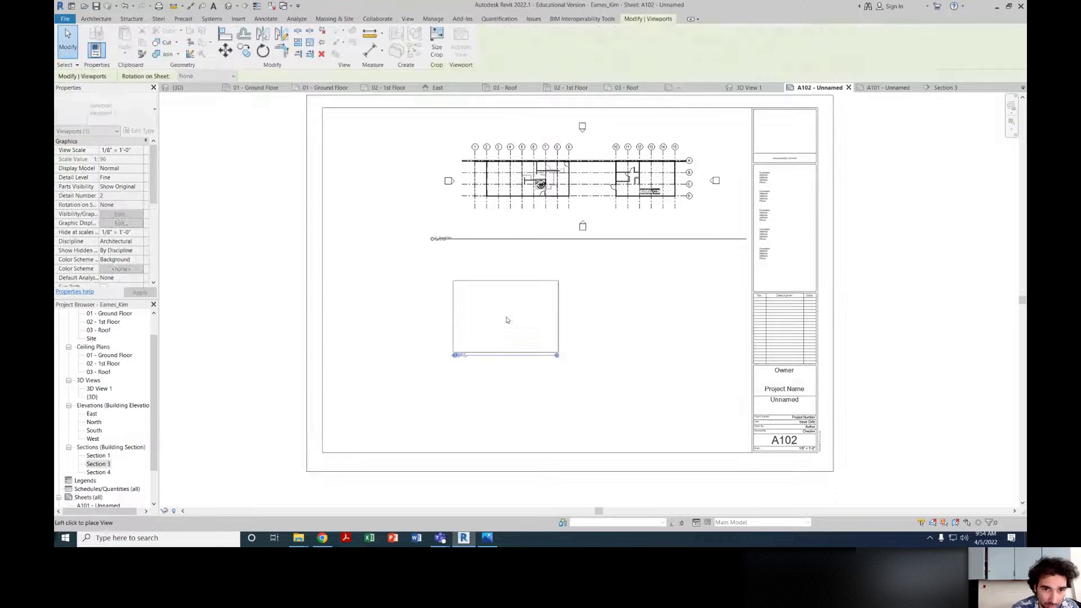
pyautogui.click(483, 315)
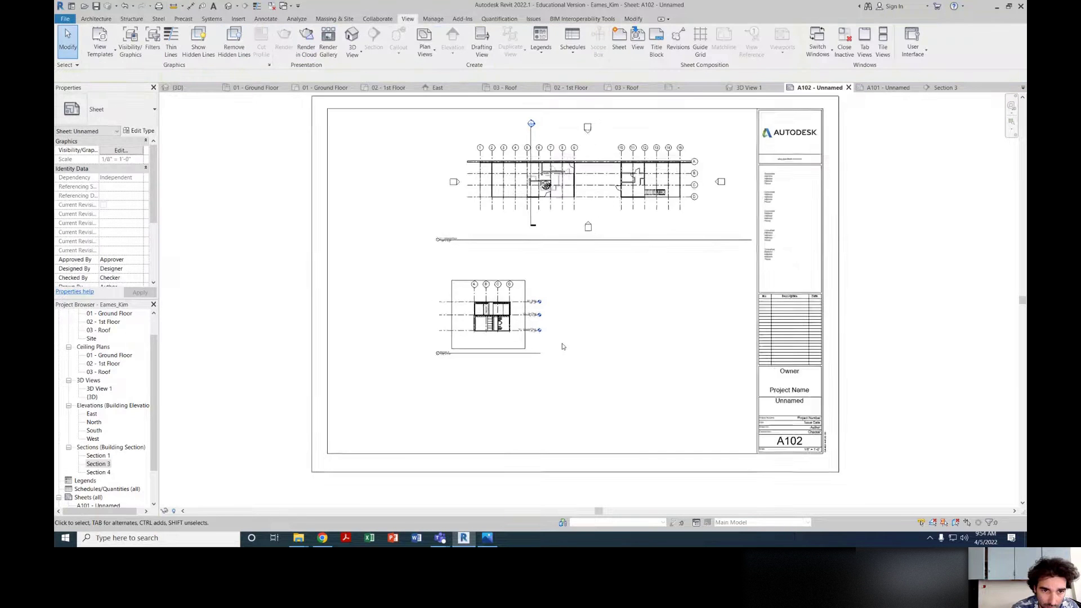
# Step: Move the Section 3 viewport up beside the ground floor plan, lining up the two title lines
pyautogui.moveTo(565, 348); pyautogui.dragTo(559, 379, button='middle')
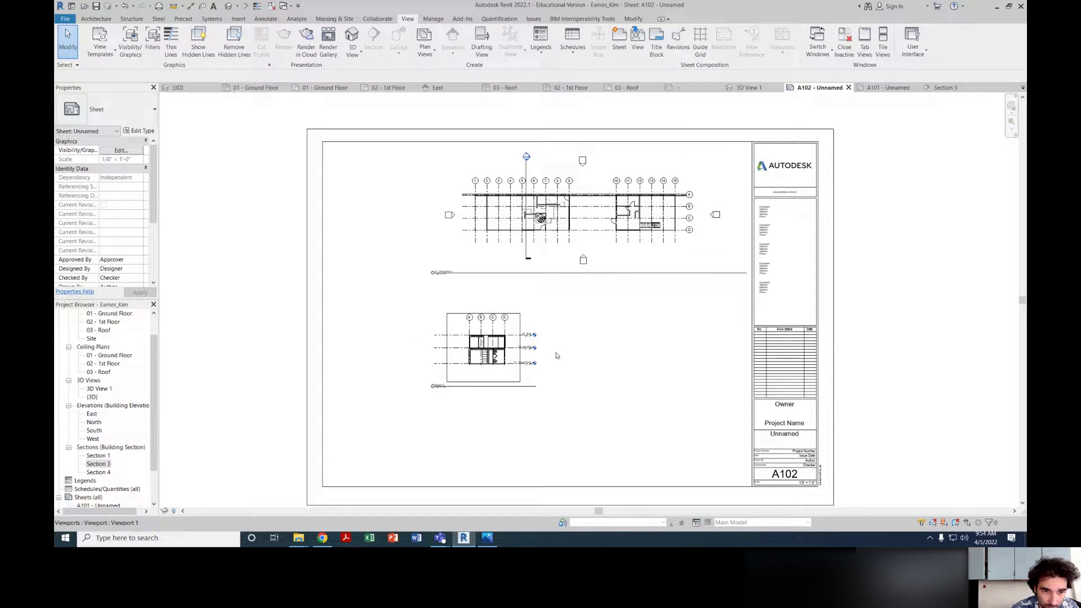
pyautogui.click(515, 323)
pyautogui.scroll(-2, 516, 321)
pyautogui.moveTo(516, 321); pyautogui.dragTo(426, 226)
pyautogui.click(608, 357)
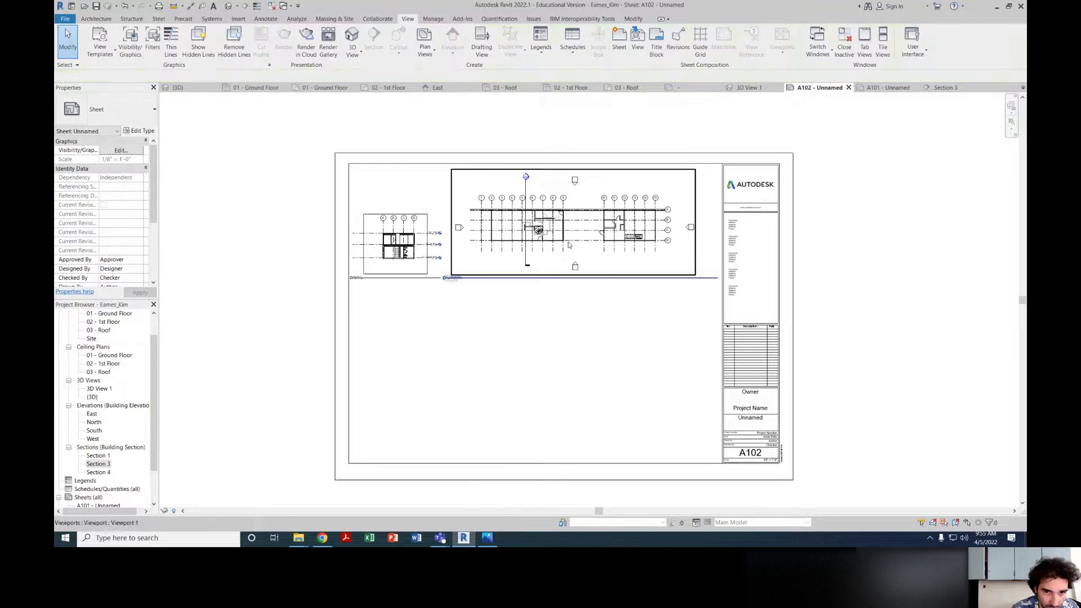
# Step: Examine the alignment of the Section 3 and ground floor viewports and the remaining free space on sheet A102
pyautogui.scroll(3, 372, 264)
pyautogui.scroll(-6, 479, 326)
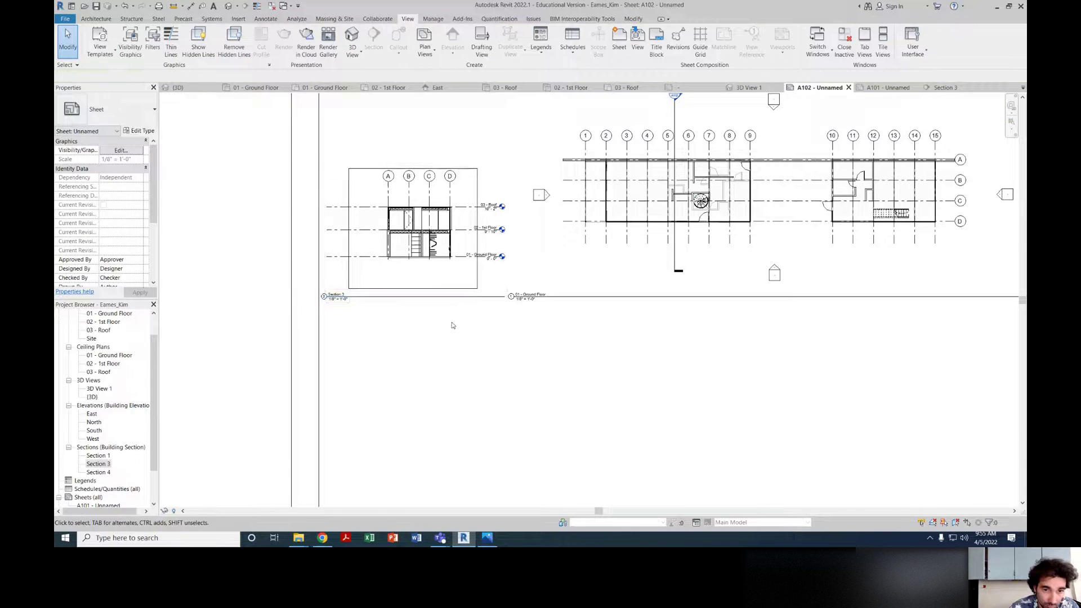
pyautogui.scroll(2, 513, 334)
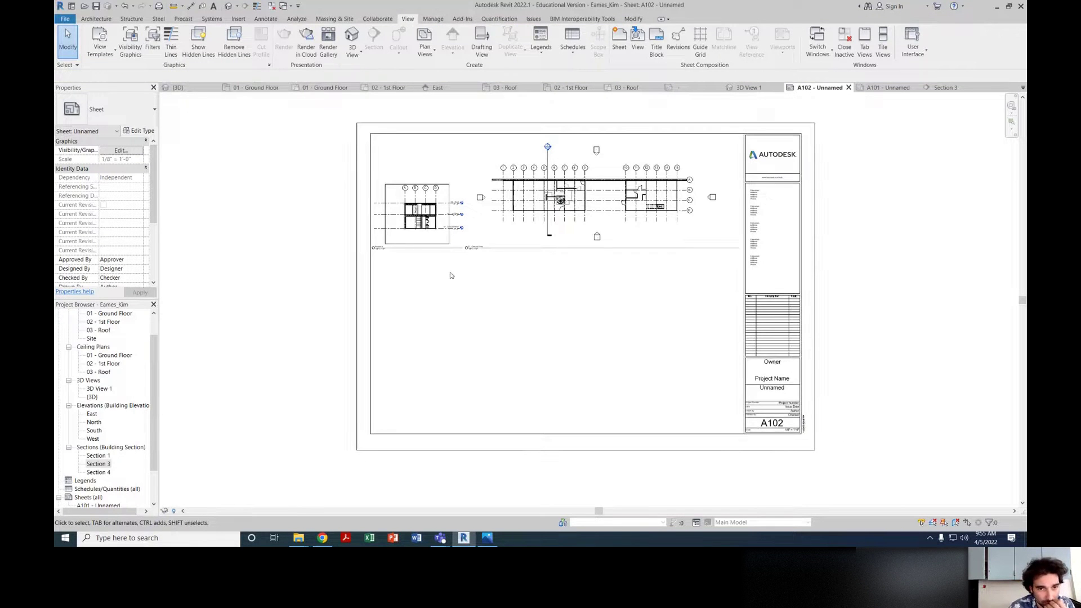
pyautogui.moveTo(451, 275); pyautogui.dragTo(483, 299, button='middle')
pyautogui.scroll(2, 466, 275)
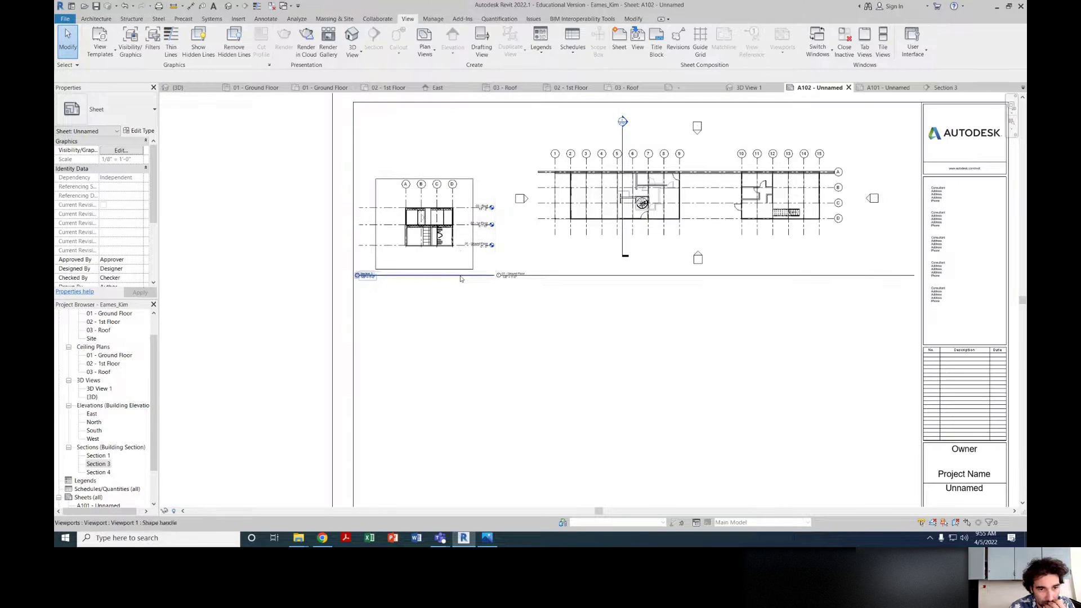
pyautogui.scroll(-1, 460, 282)
pyautogui.scroll(-2, 471, 332)
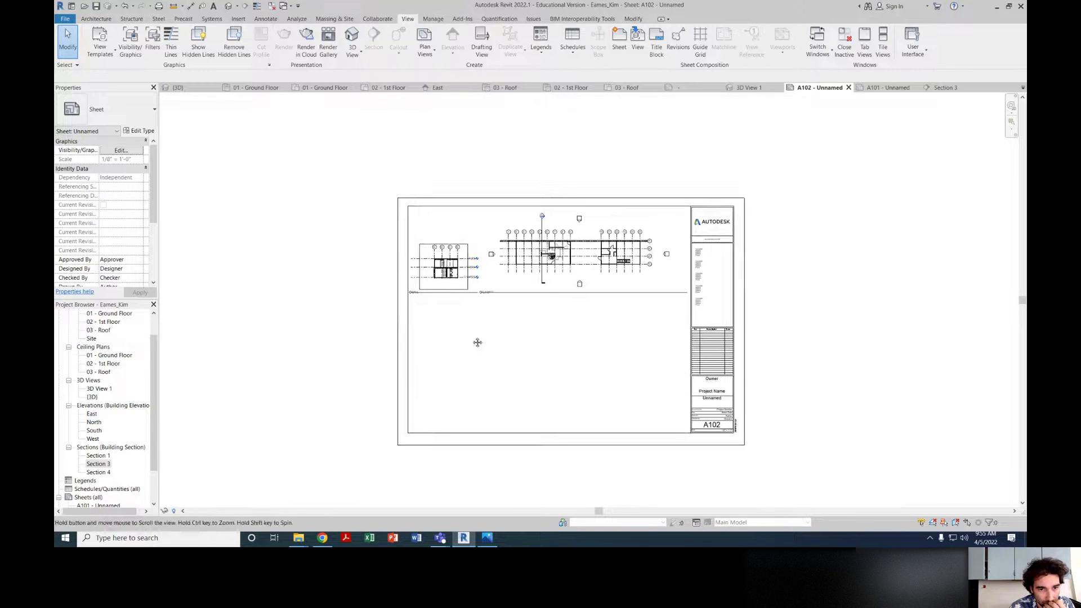
pyautogui.moveTo(478, 342); pyautogui.dragTo(467, 303, button='middle')
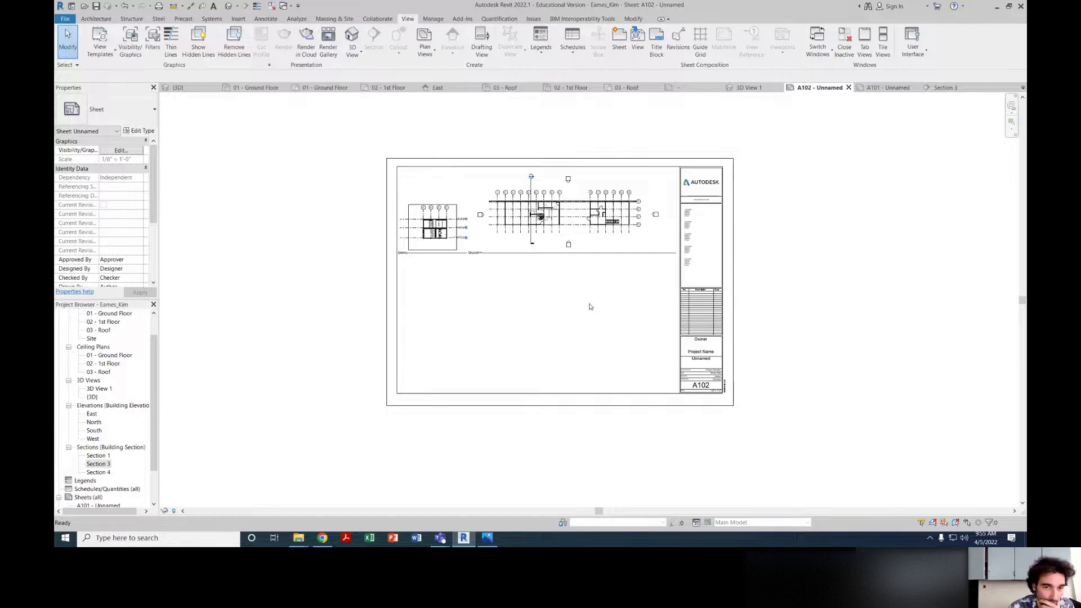
pyautogui.moveTo(569, 292); pyautogui.dragTo(589, 293, button='middle')
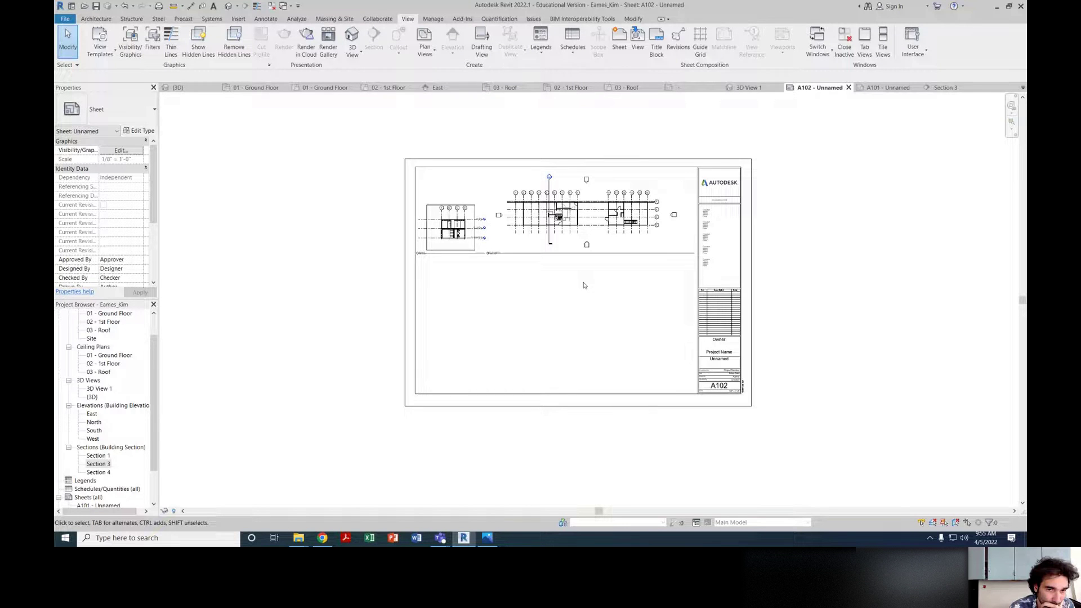
pyautogui.moveTo(584, 285); pyautogui.dragTo(581, 295, button='middle')
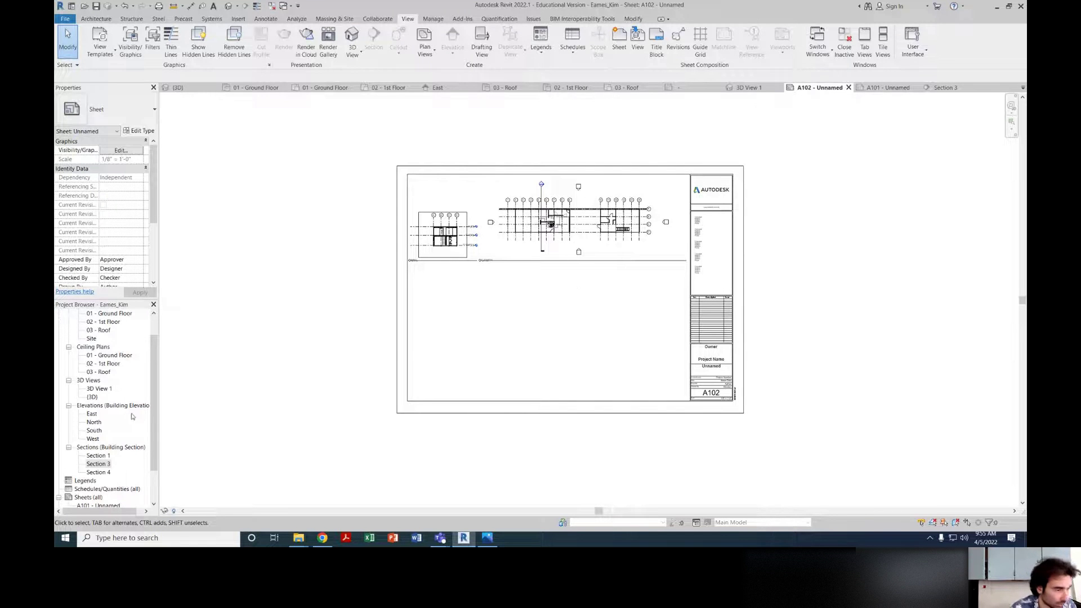
# Step: Open the Section 4 building section to check what it shows
pyautogui.scroll(1, 119, 437)
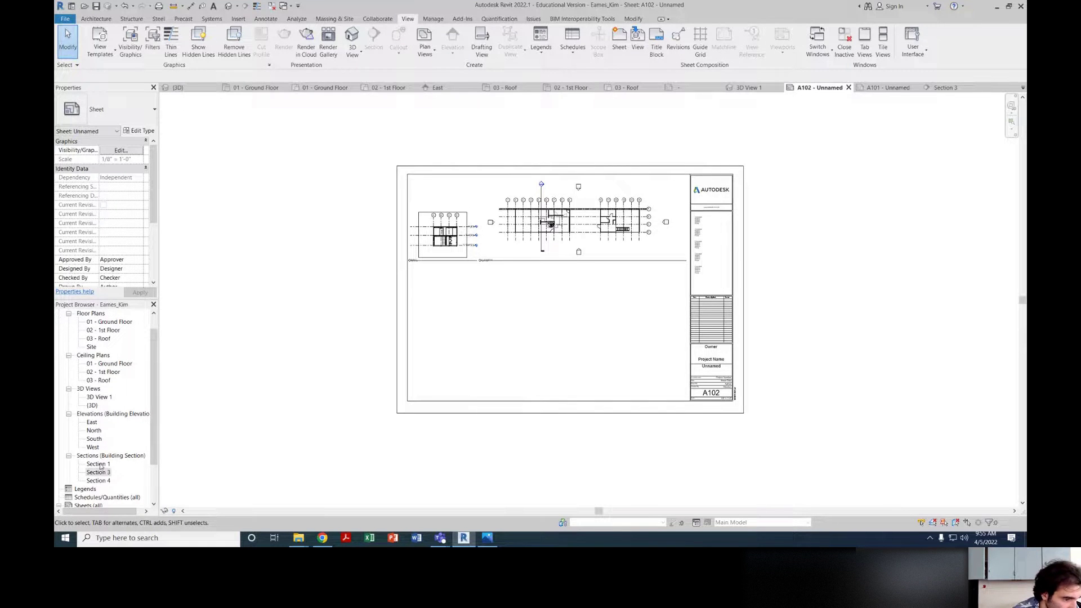
pyautogui.doubleClick(98, 481)
pyautogui.doubleClick(101, 457)
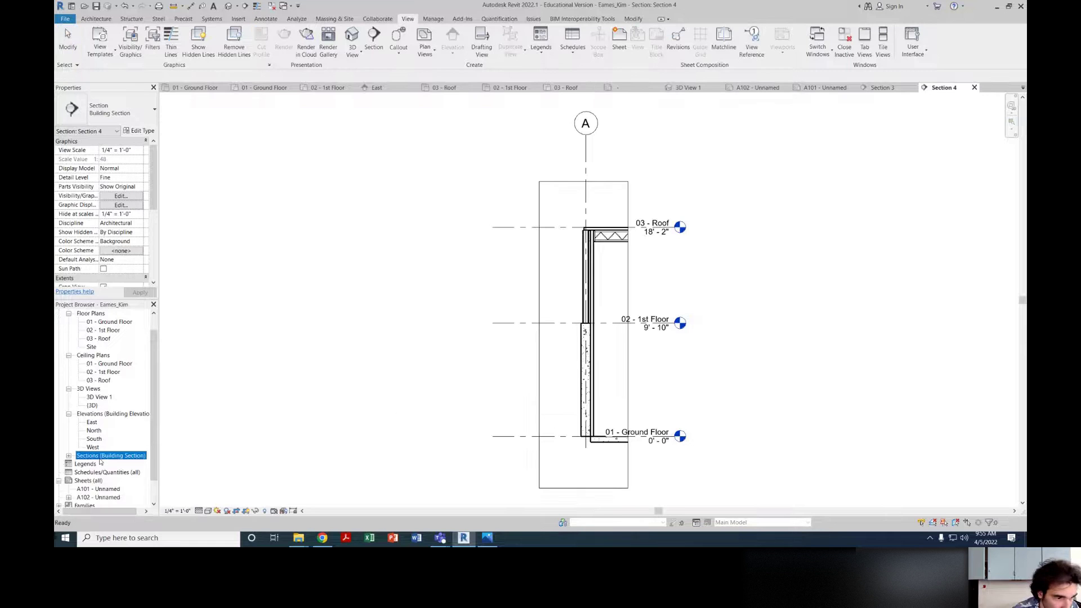
pyautogui.doubleClick(100, 457)
# Step: Open Section 1 and extend its crop region beyond grid line 15 to take in the second building
pyautogui.doubleClick(97, 464)
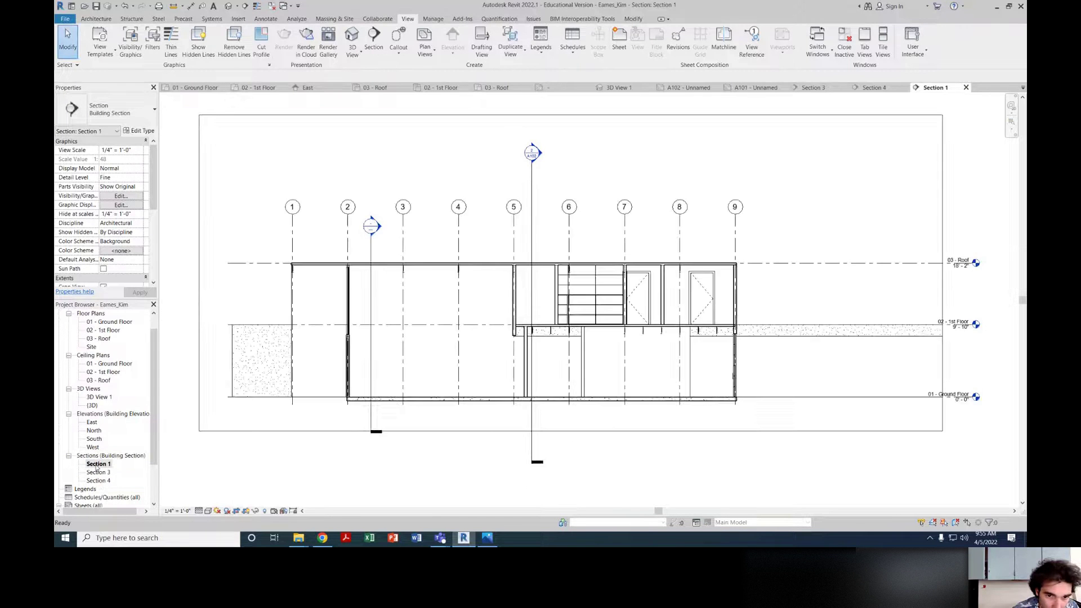
pyautogui.scroll(-4, 530, 326)
pyautogui.scroll(2, 530, 326)
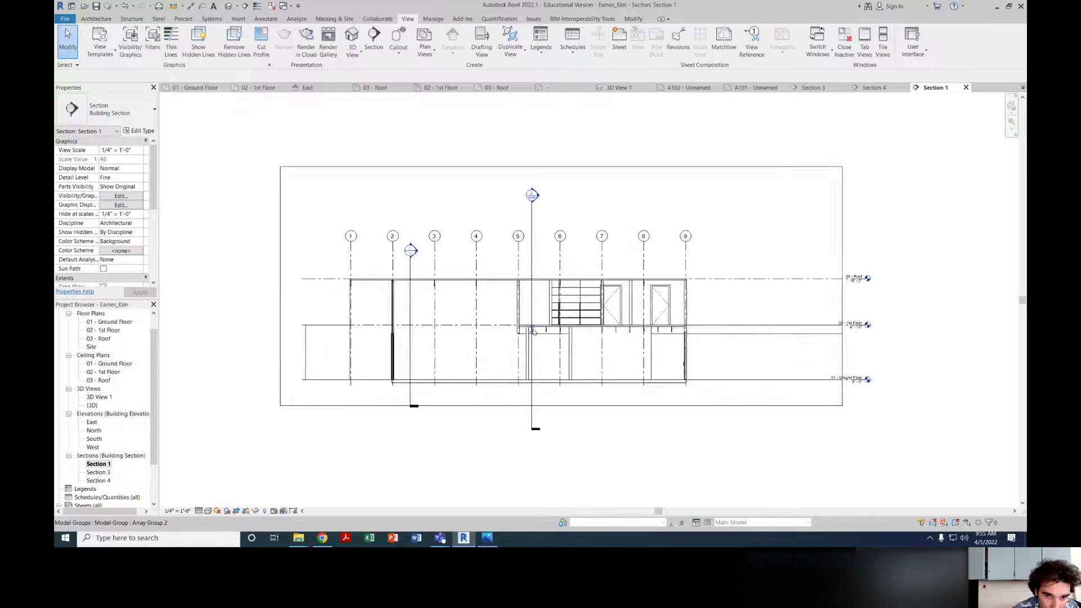
pyautogui.scroll(-3, 533, 330)
pyautogui.click(736, 380)
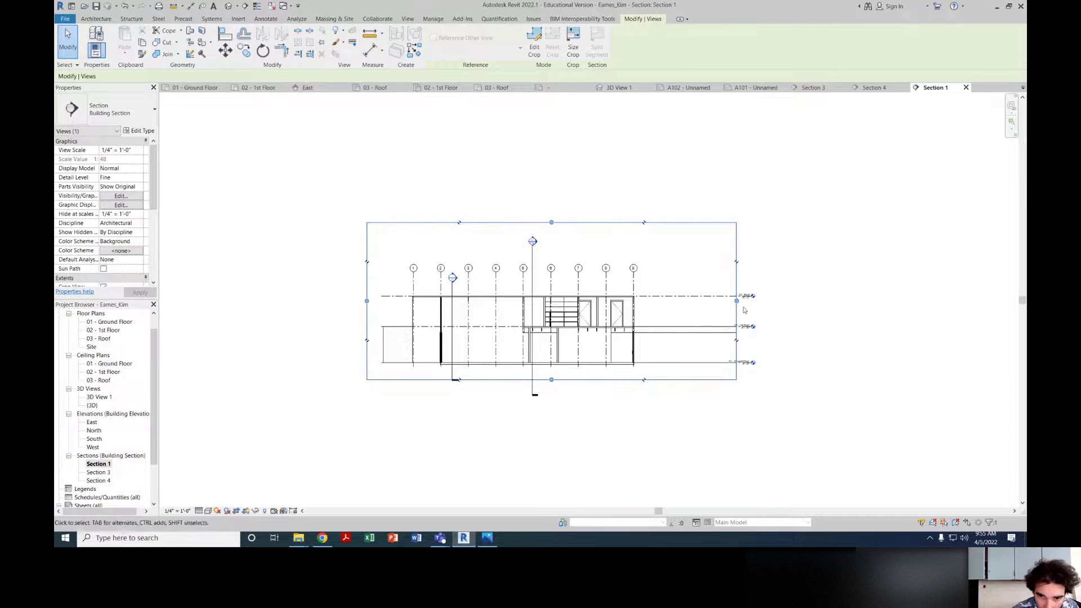
pyautogui.moveTo(817, 301); pyautogui.dragTo(926, 301)
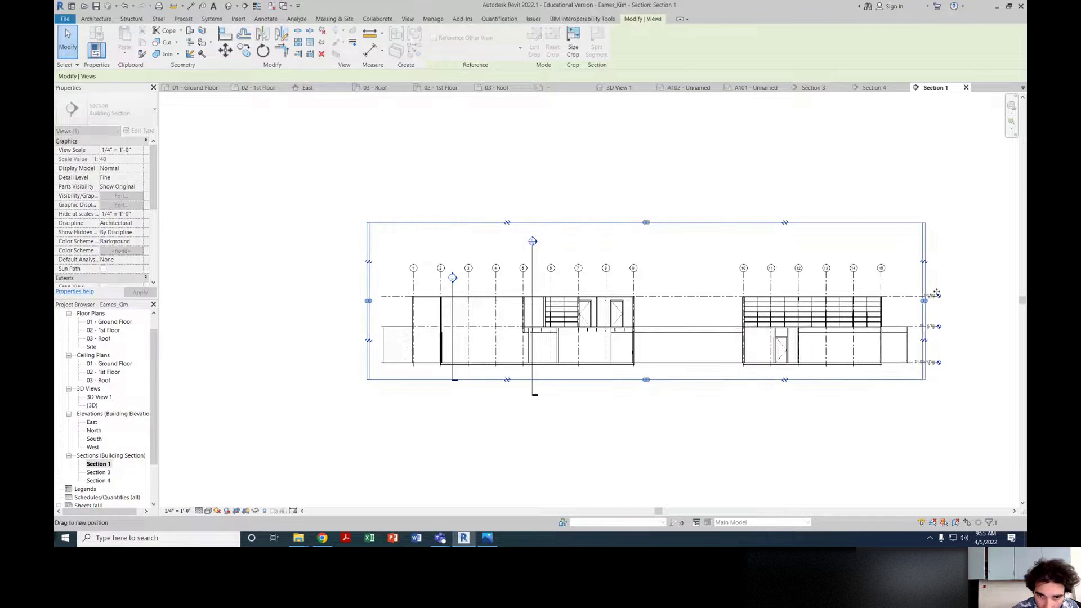
pyautogui.click(420, 430)
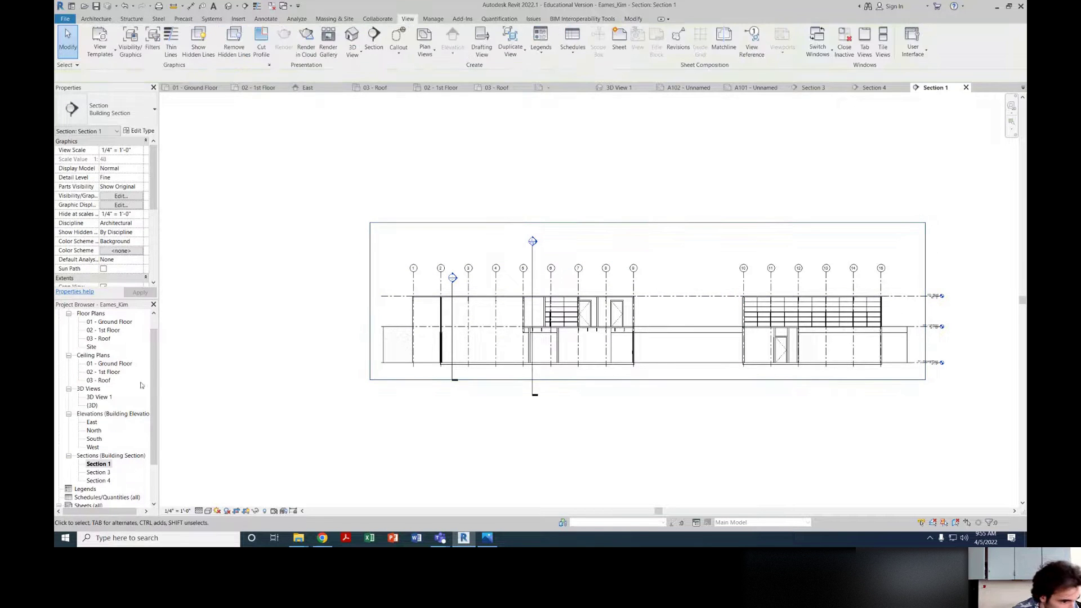
# Step: Draw a horizontal building section on the 01 - Ground Floor plan through both buildings between grids B and C, facing grid A
pyautogui.doubleClick(106, 340)
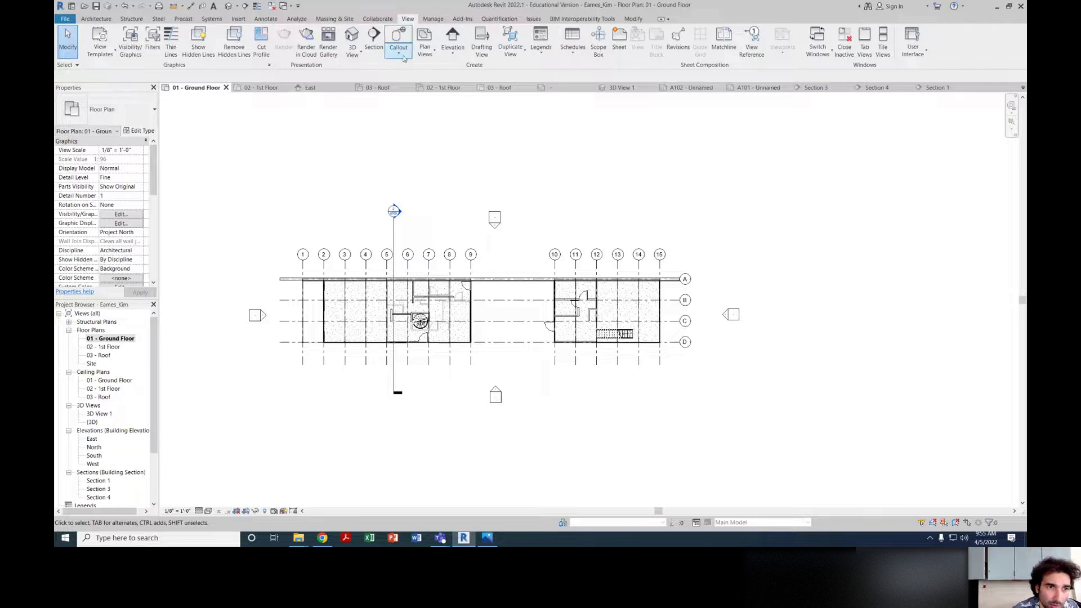
pyautogui.click(373, 45)
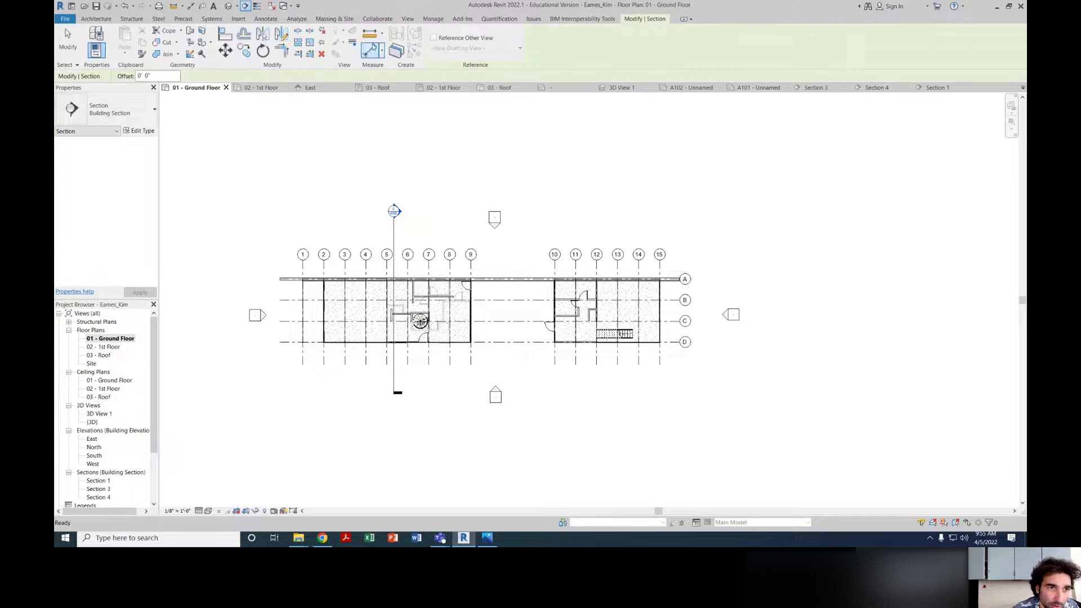
pyautogui.click(410, 20)
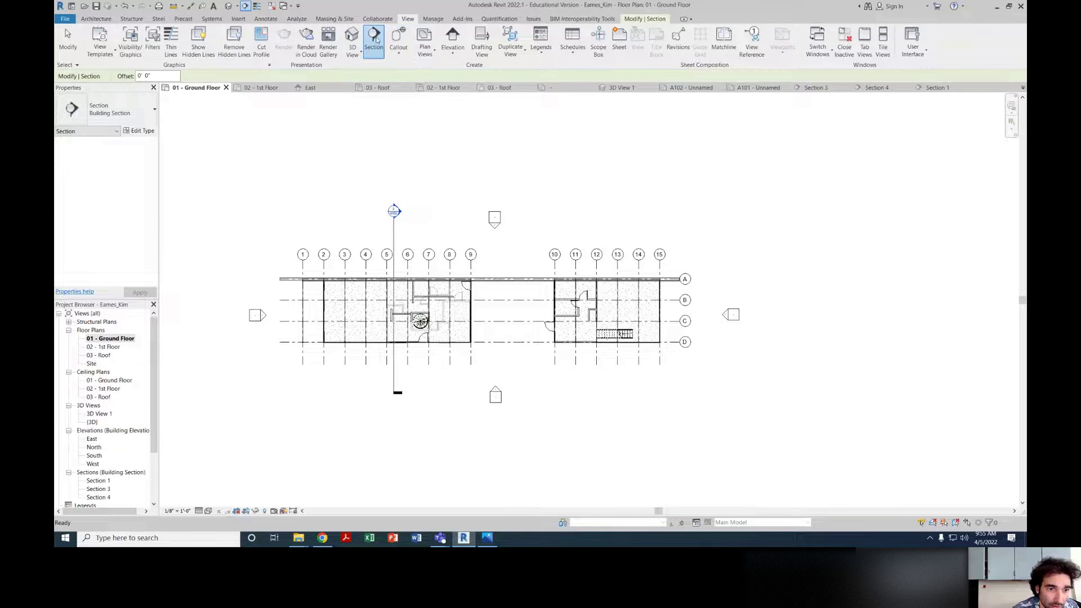
pyautogui.click(270, 310)
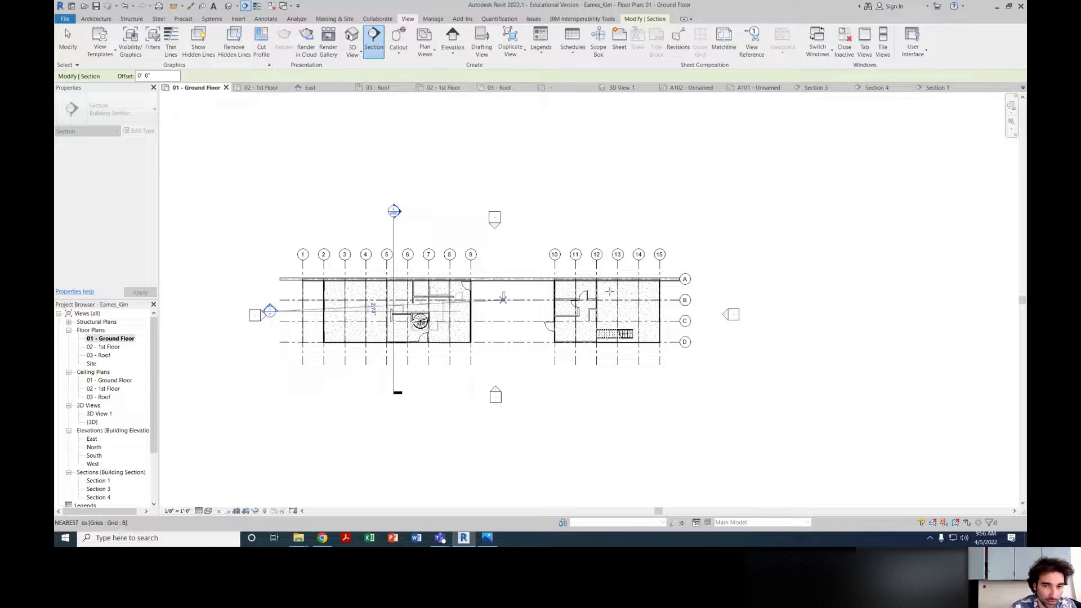
pyautogui.scroll(1, 748, 278)
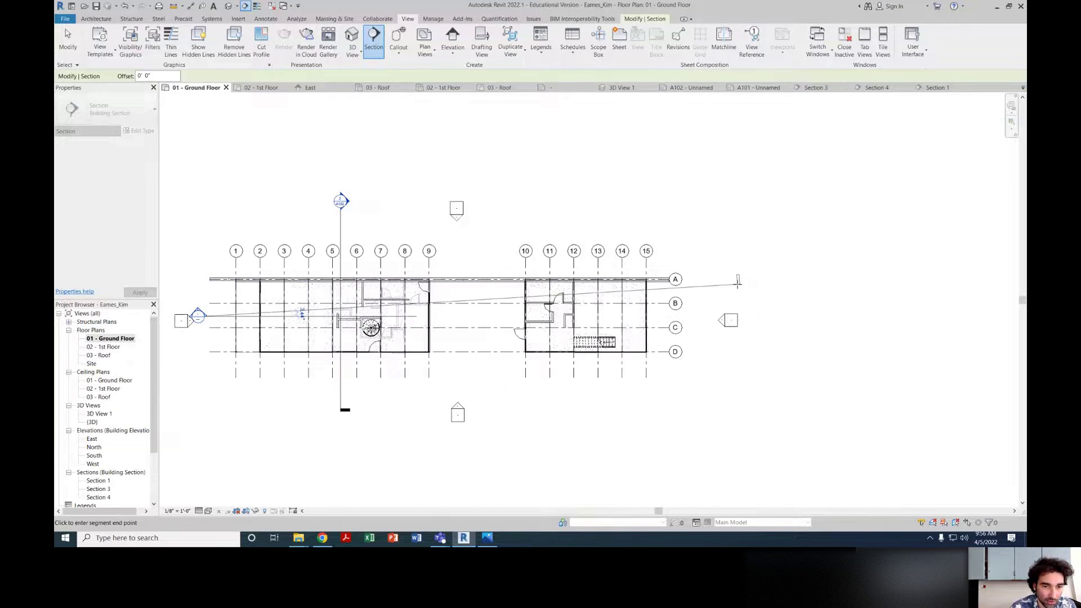
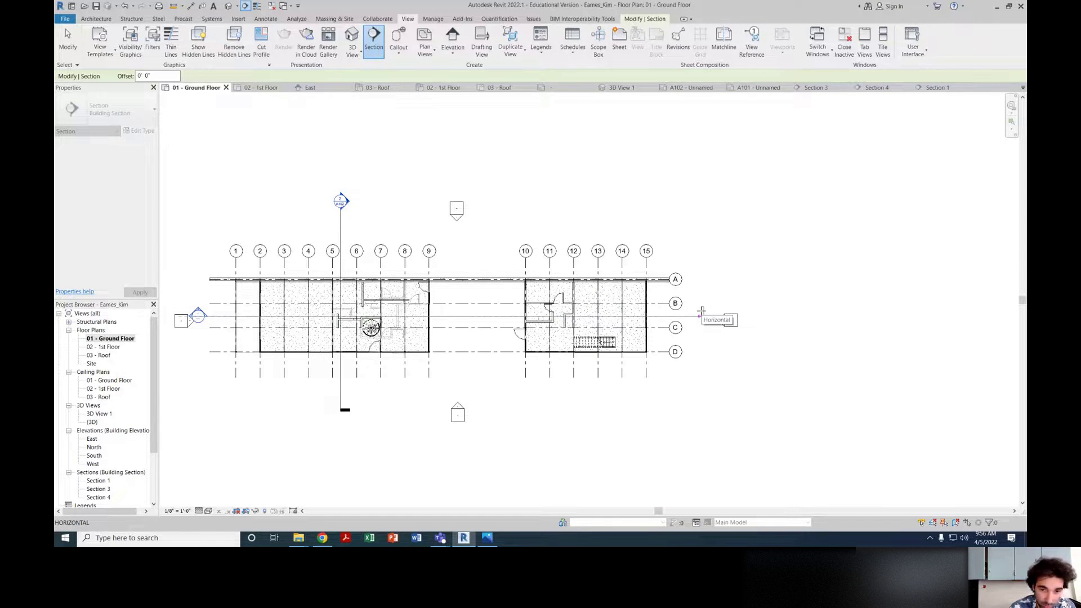
pyautogui.click(702, 312)
pyautogui.press('Escape')
pyautogui.press('Escape')
# Step: Inspect the section and elevation markers on the ground floor plan, including the sheet reference in the cross-section's marker
pyautogui.scroll(-1, 507, 394)
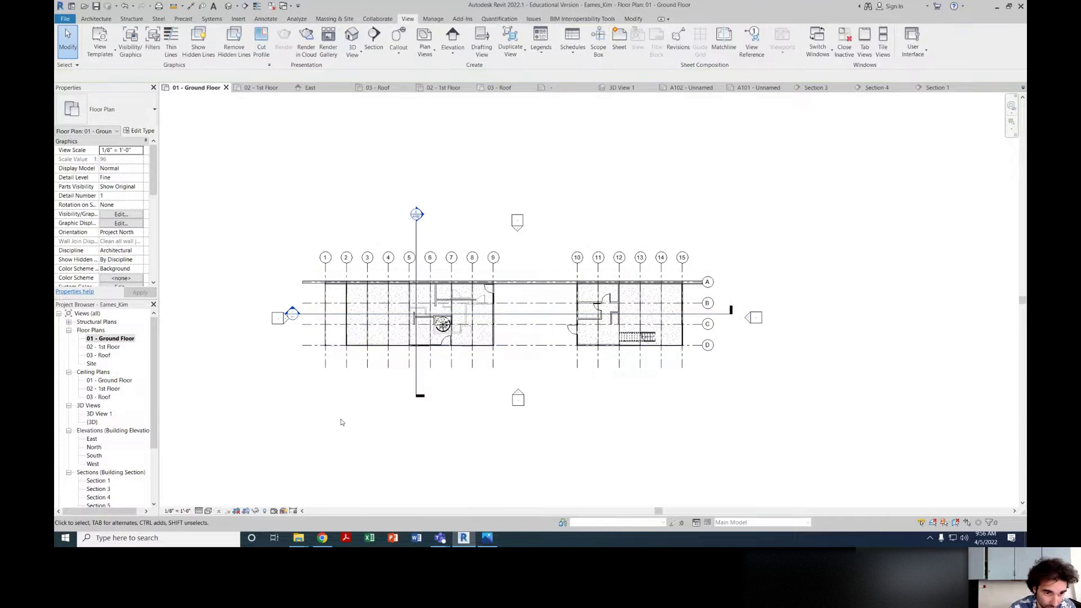
pyautogui.scroll(3, 313, 337)
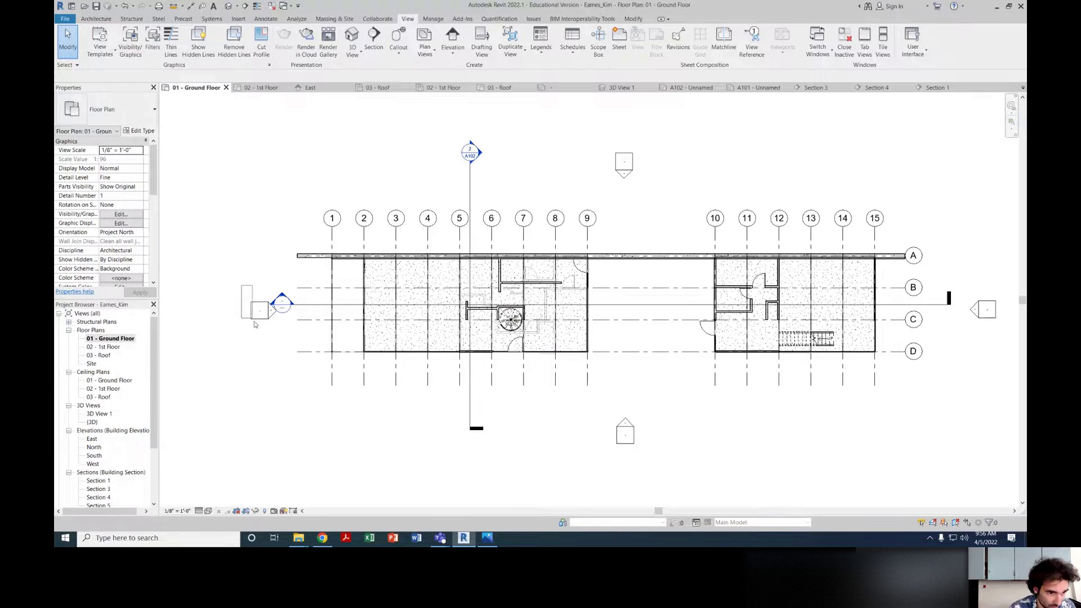
pyautogui.moveTo(268, 332); pyautogui.dragTo(259, 310)
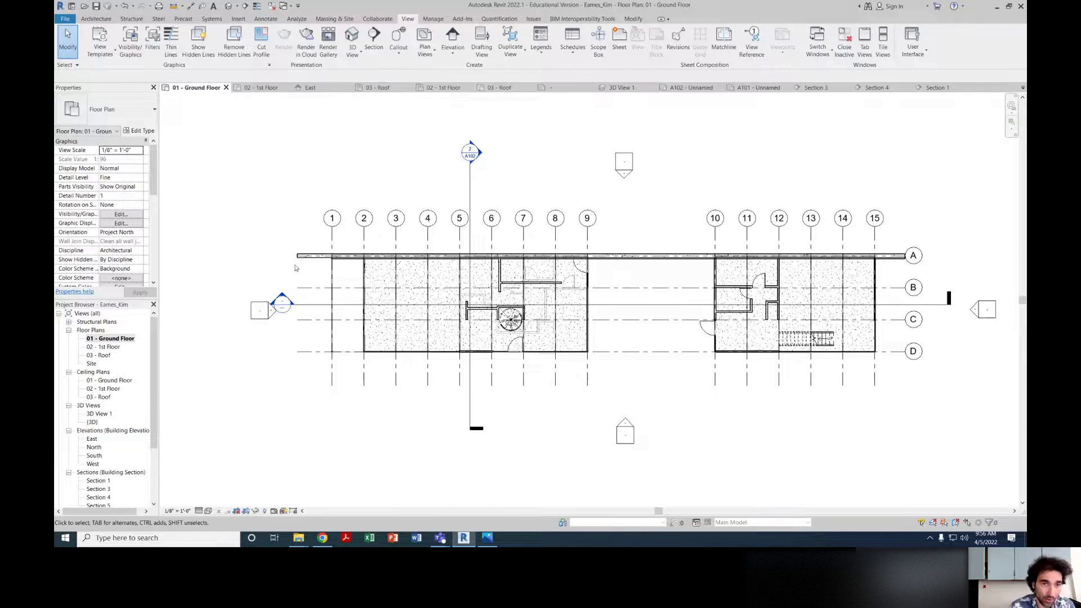
pyautogui.moveTo(394, 245); pyautogui.dragTo(402, 245, button='middle')
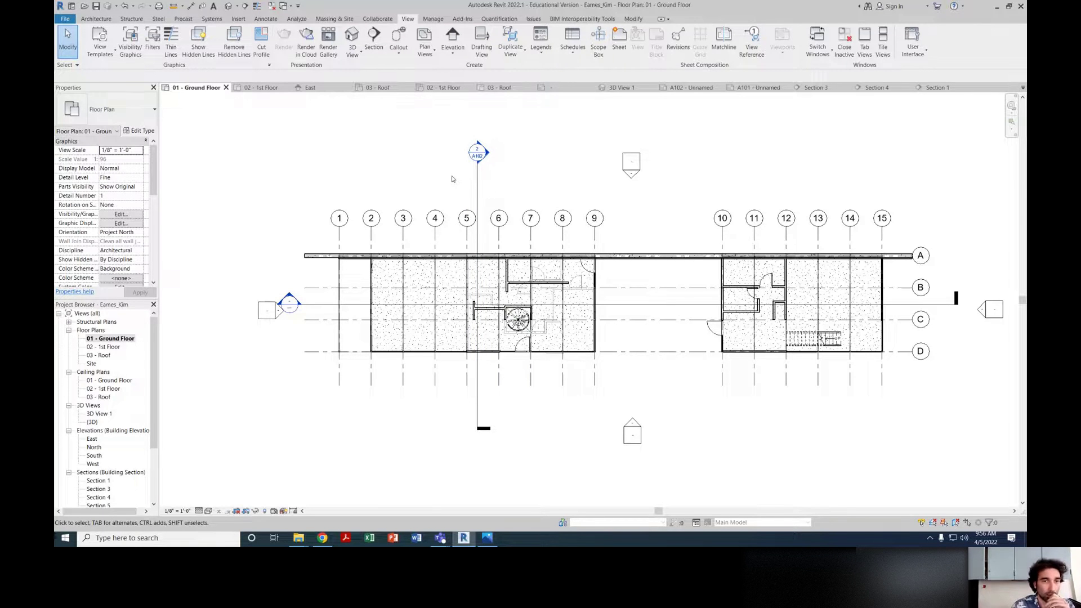
pyautogui.scroll(1, 452, 179)
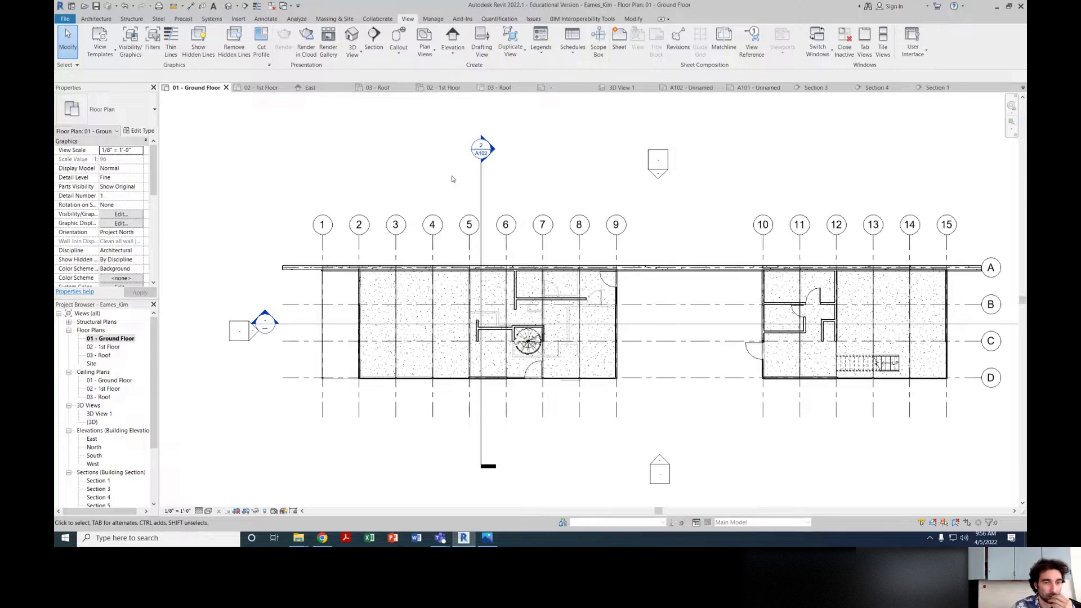
pyautogui.scroll(5, 496, 145)
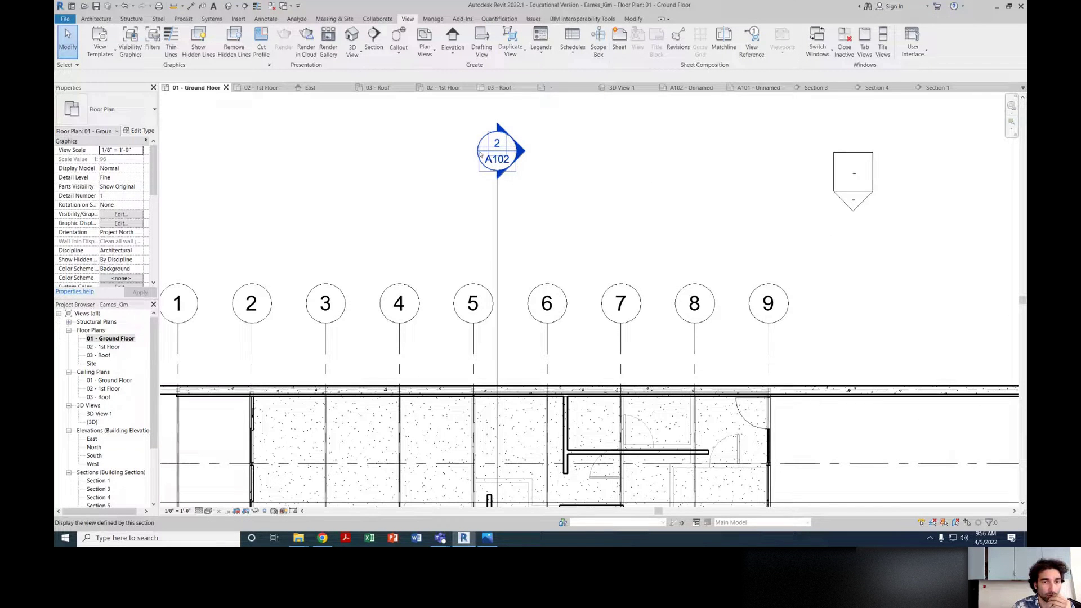
pyautogui.scroll(-2, 480, 159)
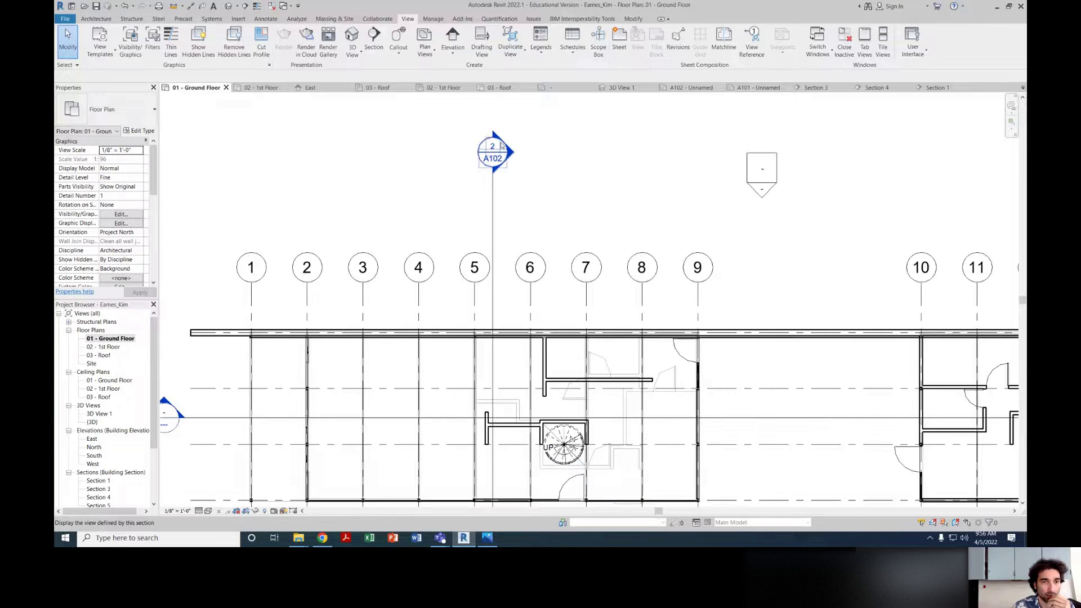
# Step: Compare the sheet reference in the cross-section's marker with the marker of the new longitudinal section on the ground floor plan
pyautogui.scroll(-1, 479, 159)
pyautogui.moveTo(472, 180); pyautogui.dragTo(550, 131, button='middle')
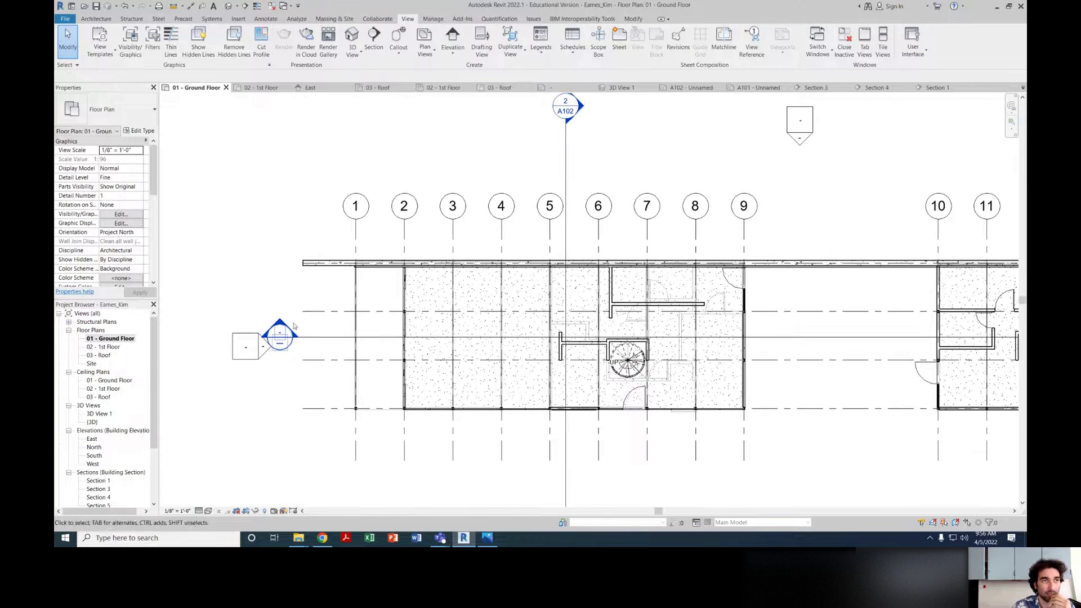
pyautogui.moveTo(468, 269); pyautogui.dragTo(436, 290, button='middle')
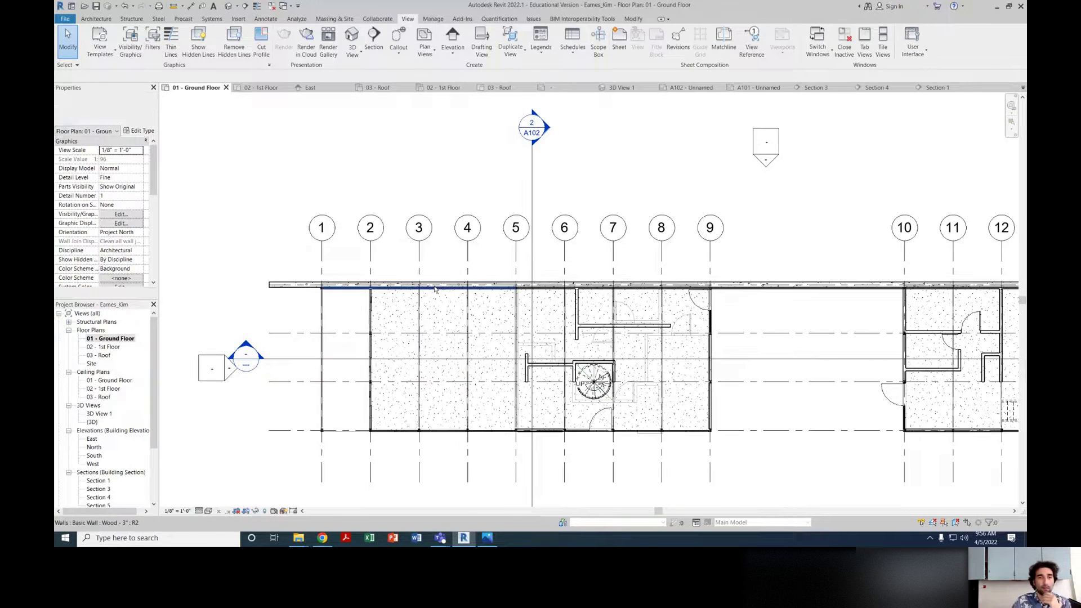
pyautogui.scroll(-1, 436, 291)
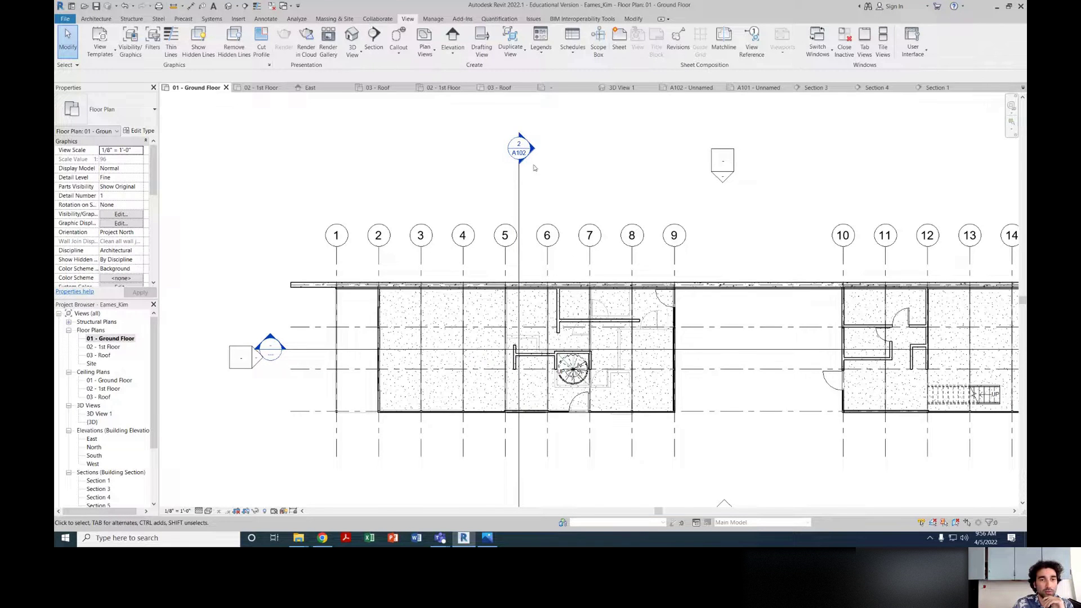
pyautogui.scroll(5, 523, 150)
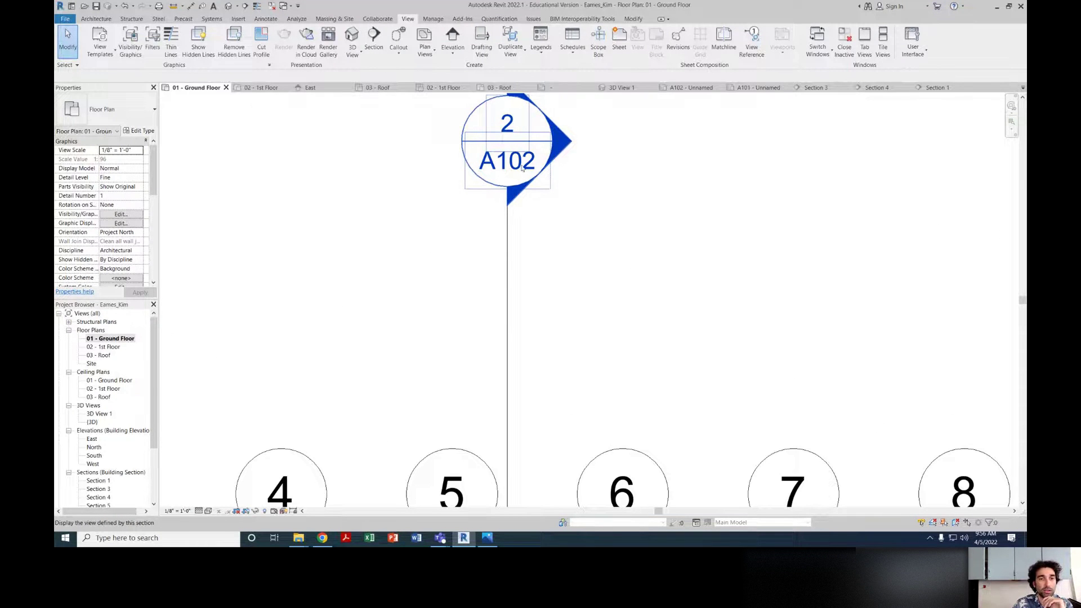
pyautogui.scroll(-3, 535, 171)
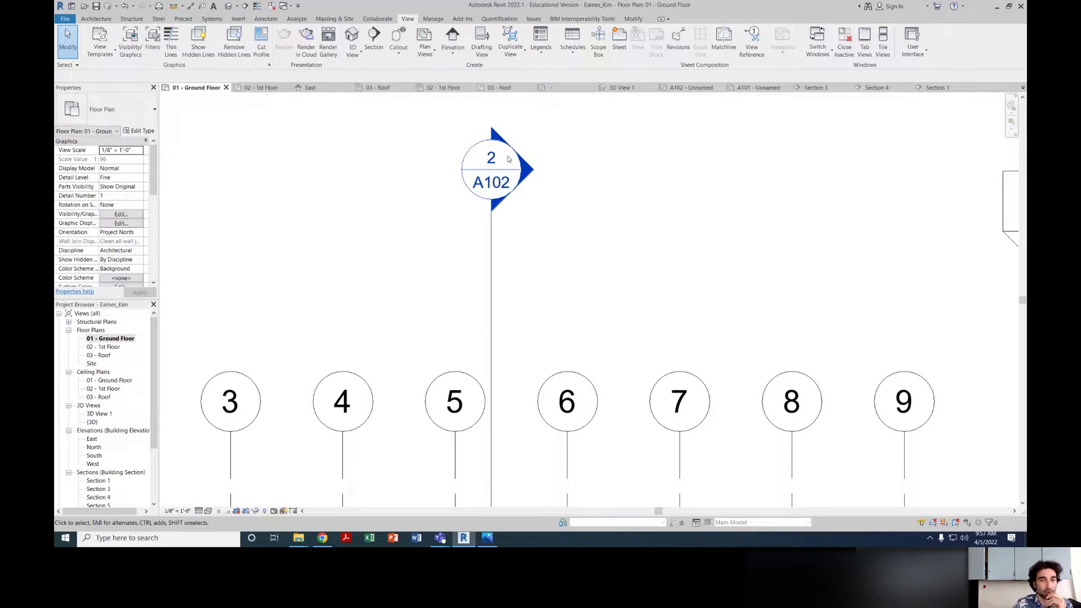
pyautogui.scroll(-5, 490, 169)
pyautogui.scroll(2, 366, 285)
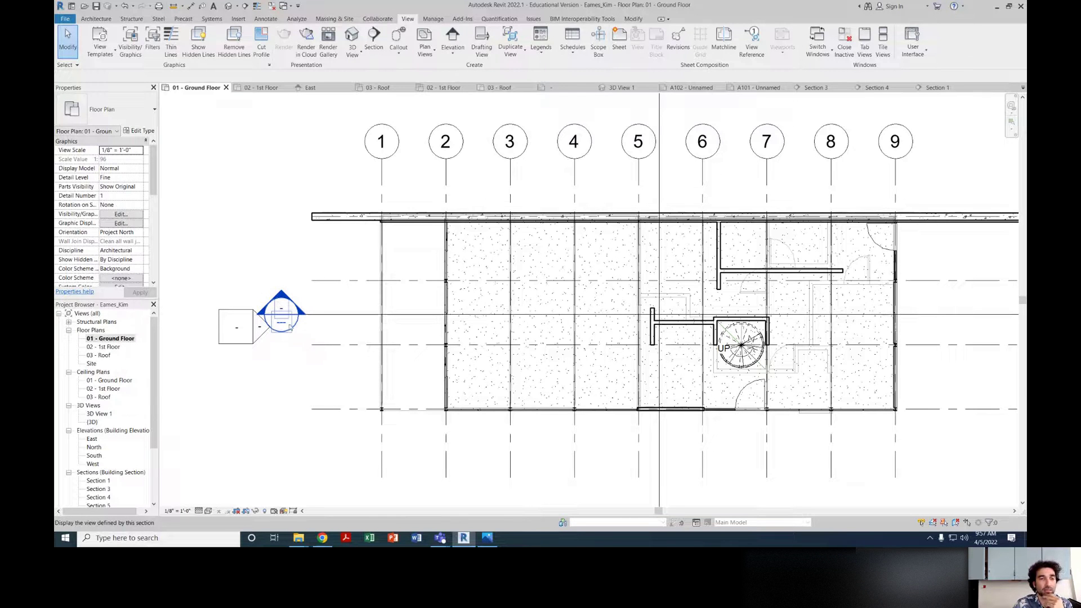
pyautogui.scroll(-4, 289, 326)
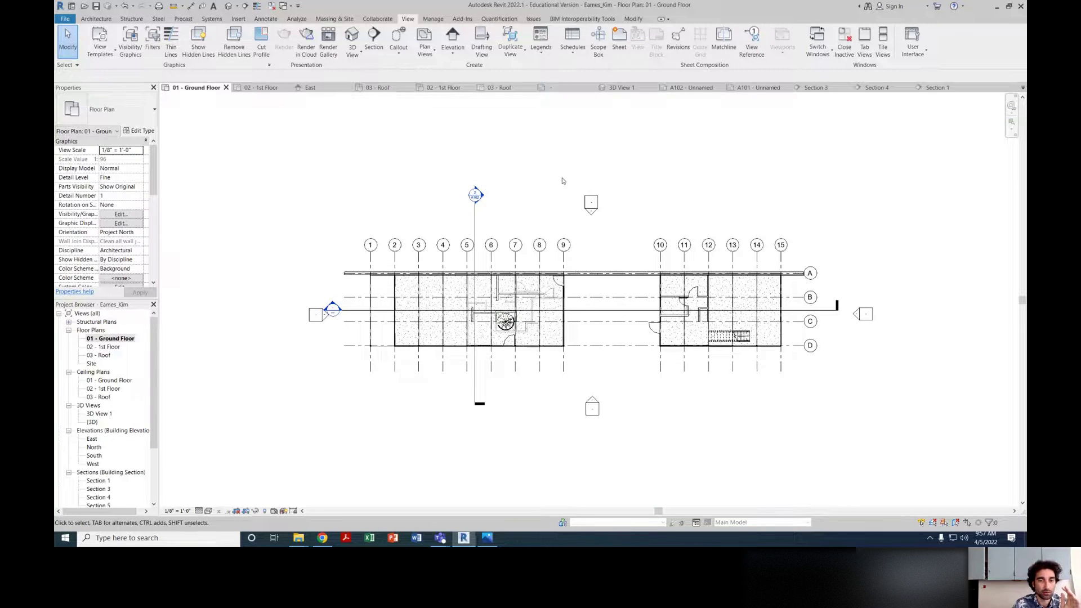
pyautogui.moveTo(562, 181); pyautogui.dragTo(552, 224, button='middle')
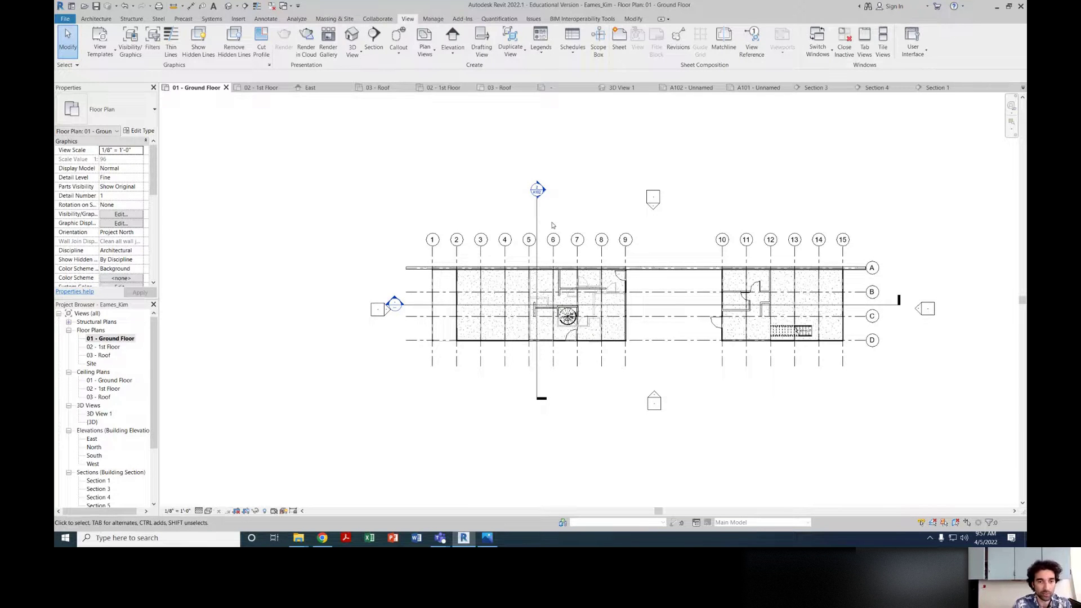
pyautogui.moveTo(550, 223); pyautogui.dragTo(556, 221, button='middle')
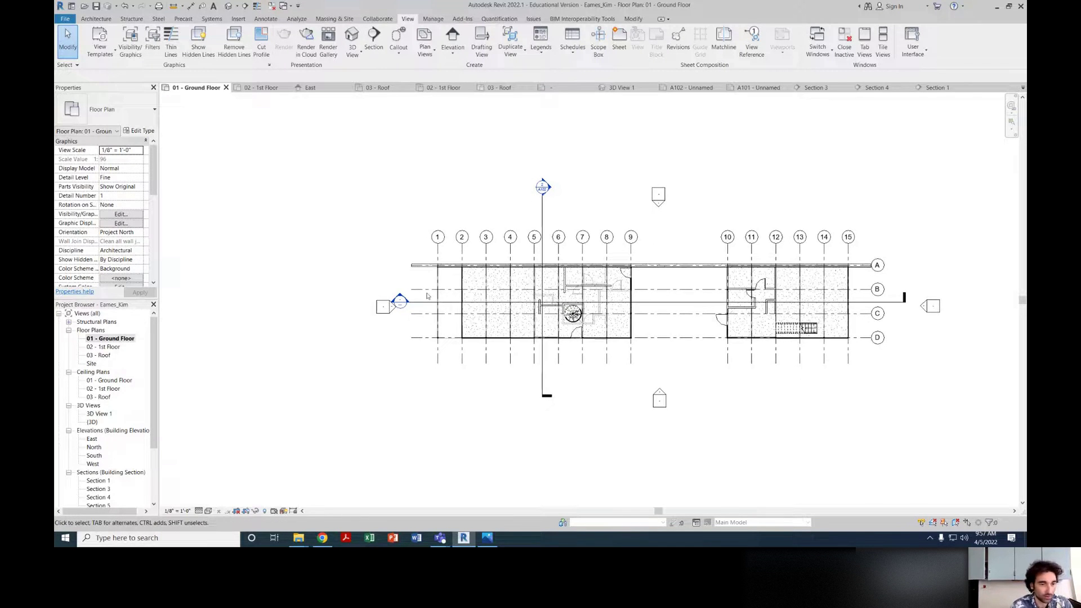
pyautogui.scroll(3, 394, 315)
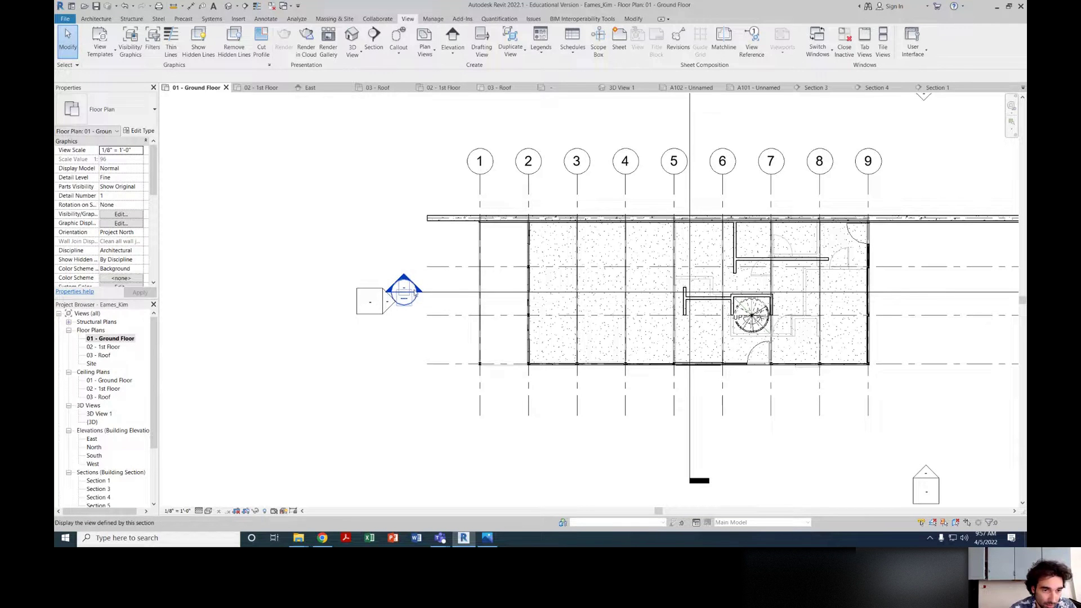
pyautogui.scroll(-2, 717, 295)
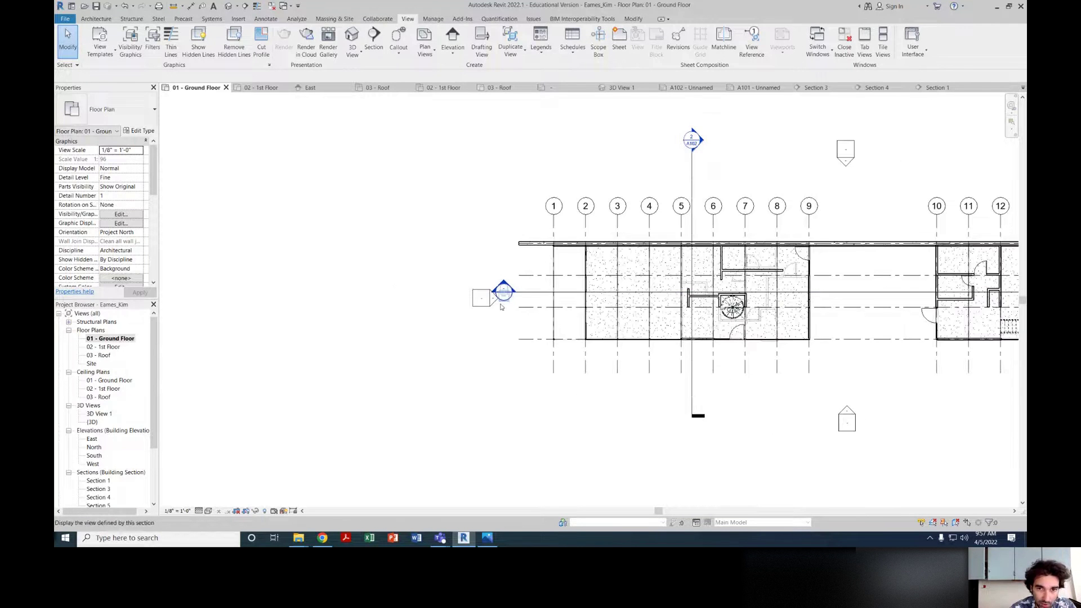
pyautogui.scroll(4, 495, 291)
pyautogui.scroll(-4, 496, 299)
pyautogui.scroll(2, 502, 308)
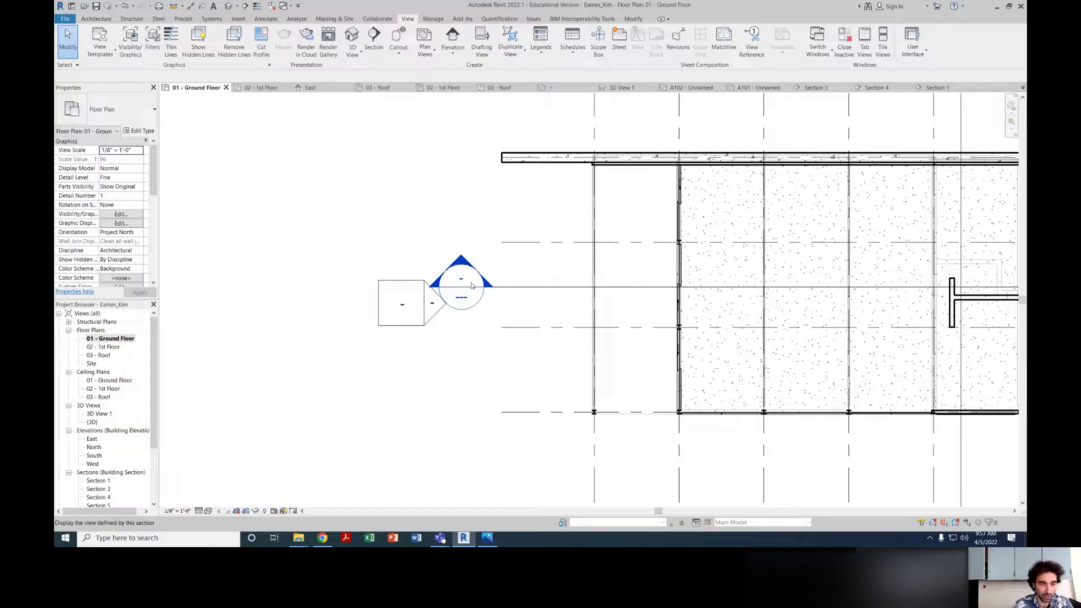
# Step: Open the new longitudinal section from its plan marker and place that Section 5 view on sheet A102 below the ground floor plan
pyautogui.doubleClick(467, 261)
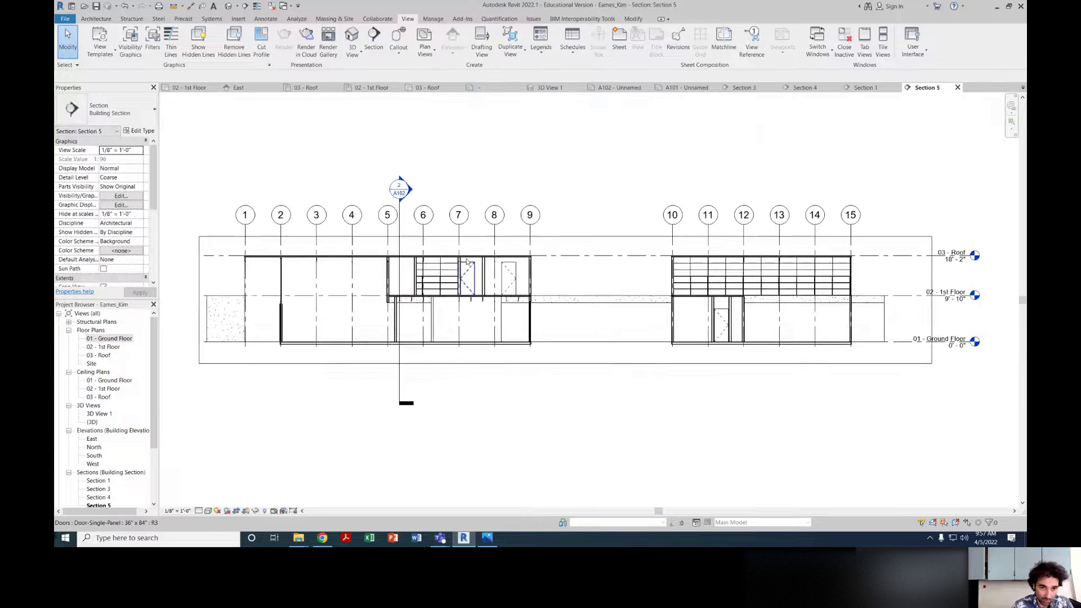
pyautogui.scroll(-3, 139, 467)
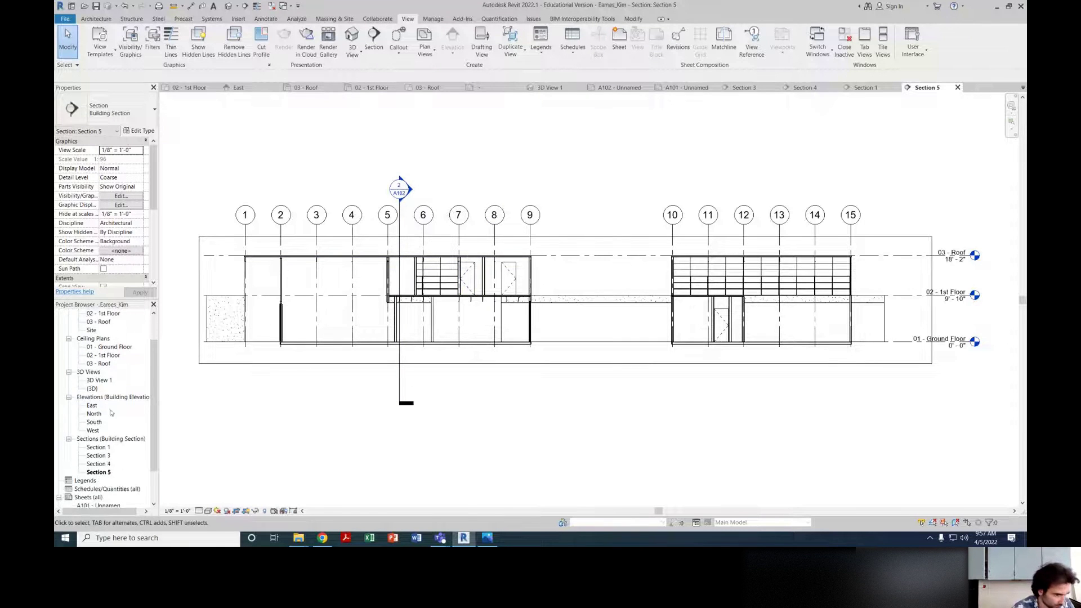
pyautogui.click(95, 431)
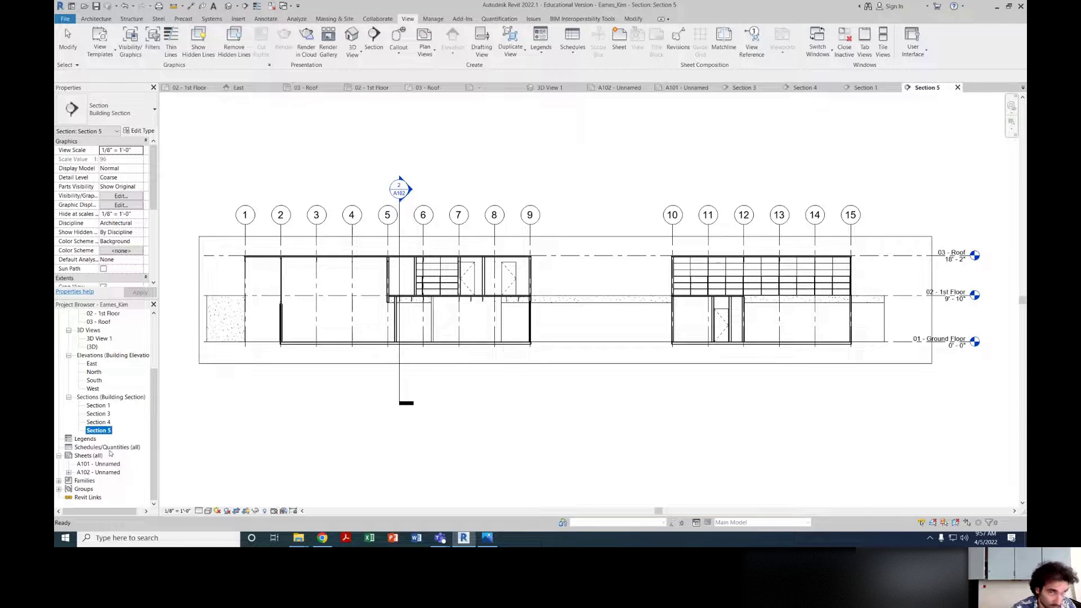
pyautogui.doubleClick(100, 473)
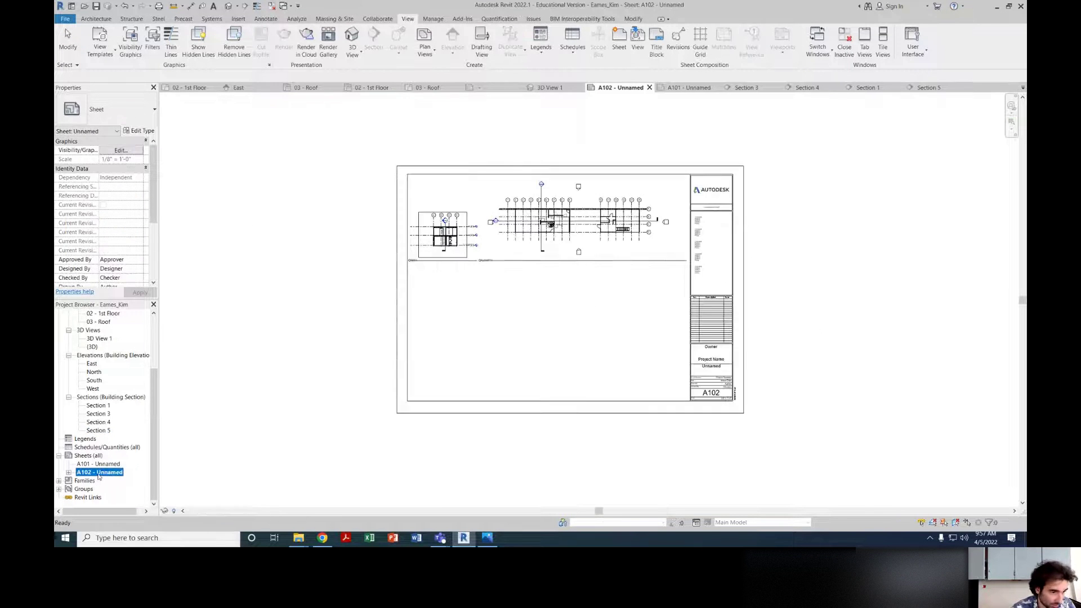
pyautogui.click(98, 430)
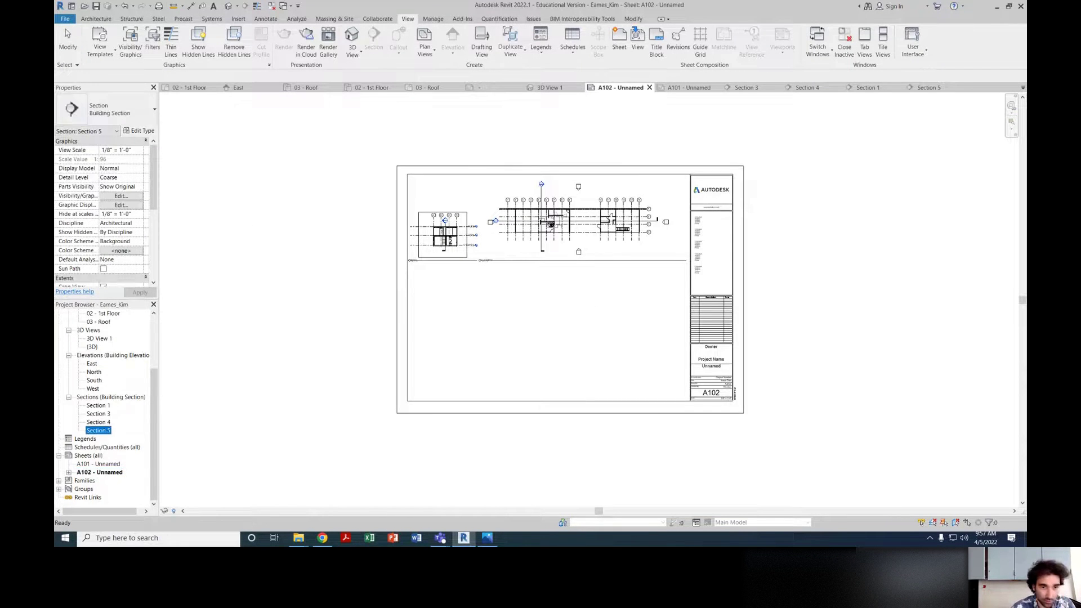
pyautogui.moveTo(539, 324); pyautogui.dragTo(535, 318)
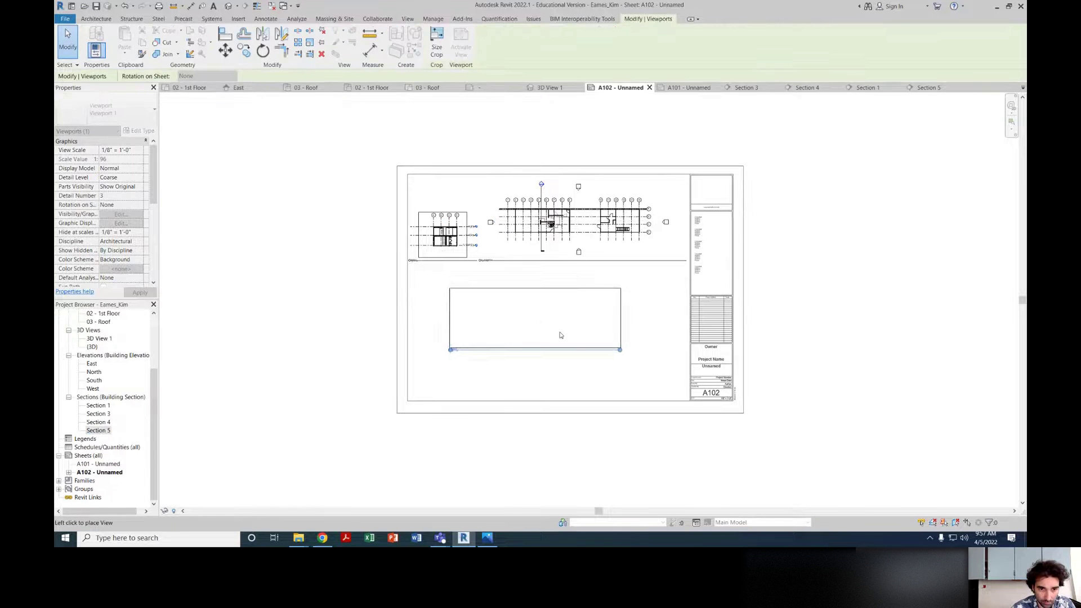
pyautogui.click(574, 330)
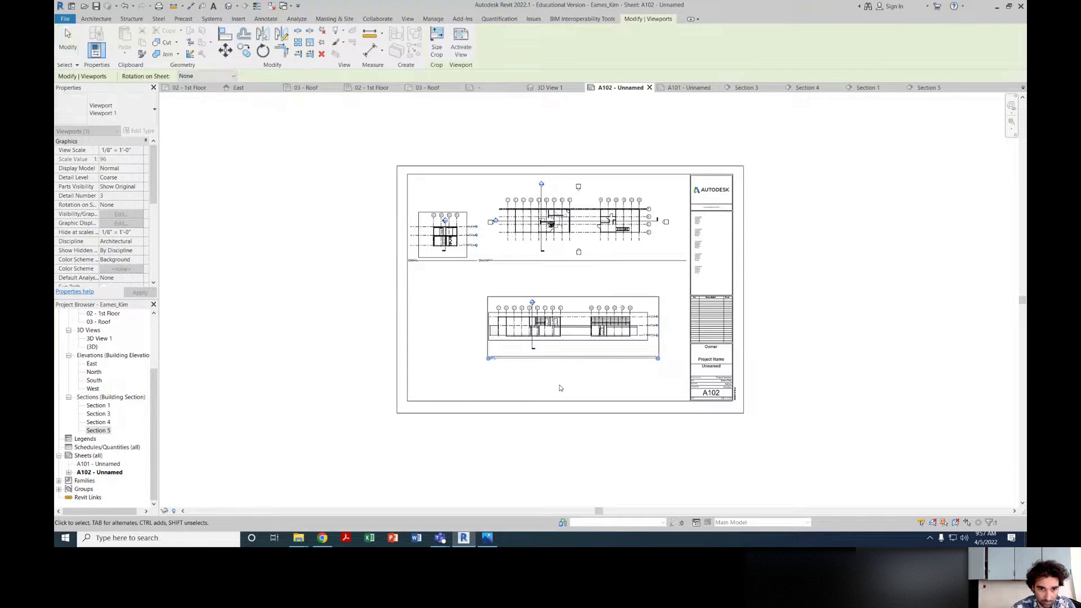
# Step: Examine the Section 5 viewport on sheet A102, including its title, detail number and scale, and its position relative to the plan above
pyautogui.scroll(5, 564, 382)
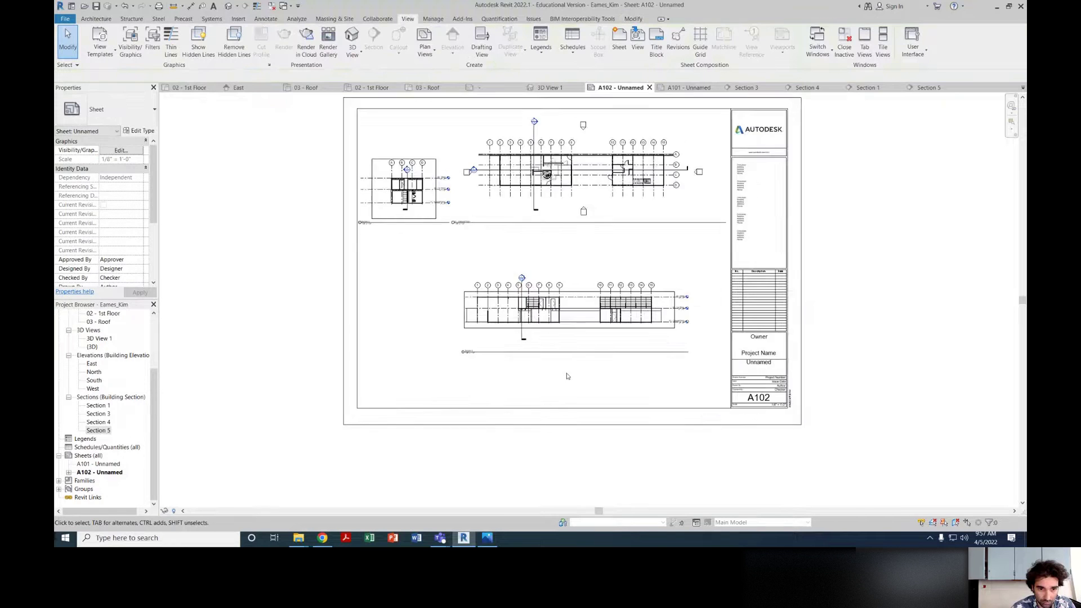
pyautogui.scroll(-5, 333, 331)
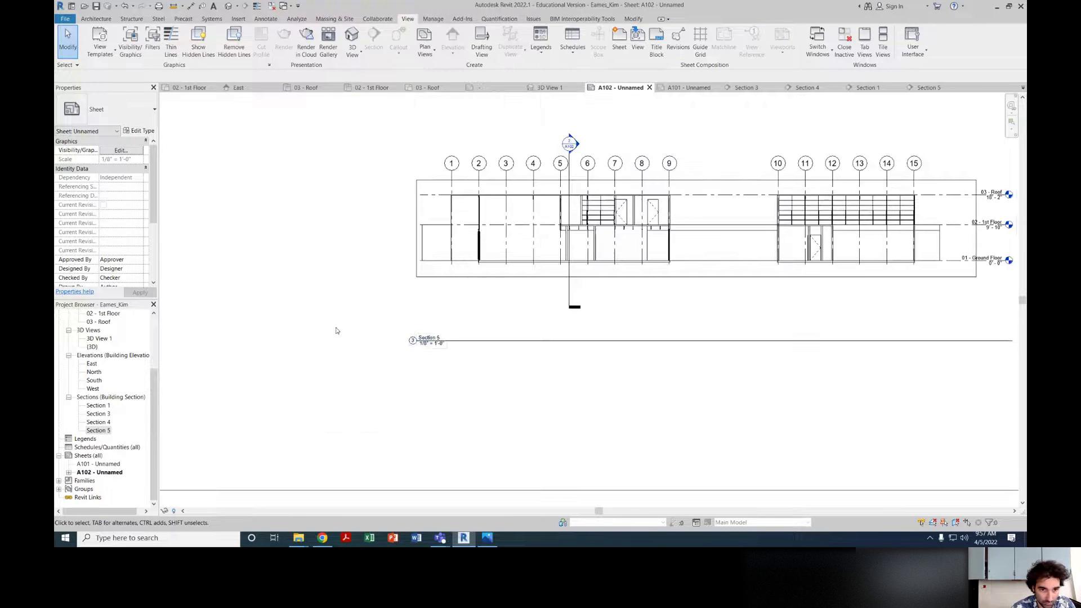
pyautogui.scroll(3, 544, 304)
pyautogui.scroll(-4, 472, 354)
pyautogui.moveTo(505, 377); pyautogui.dragTo(519, 378, button='middle')
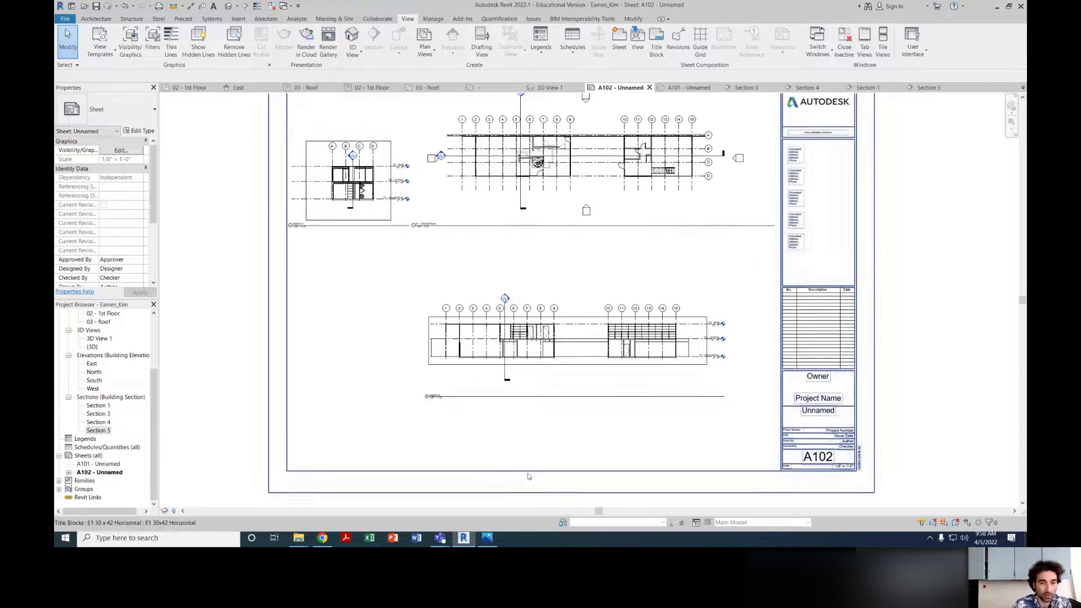
pyautogui.scroll(5, 437, 396)
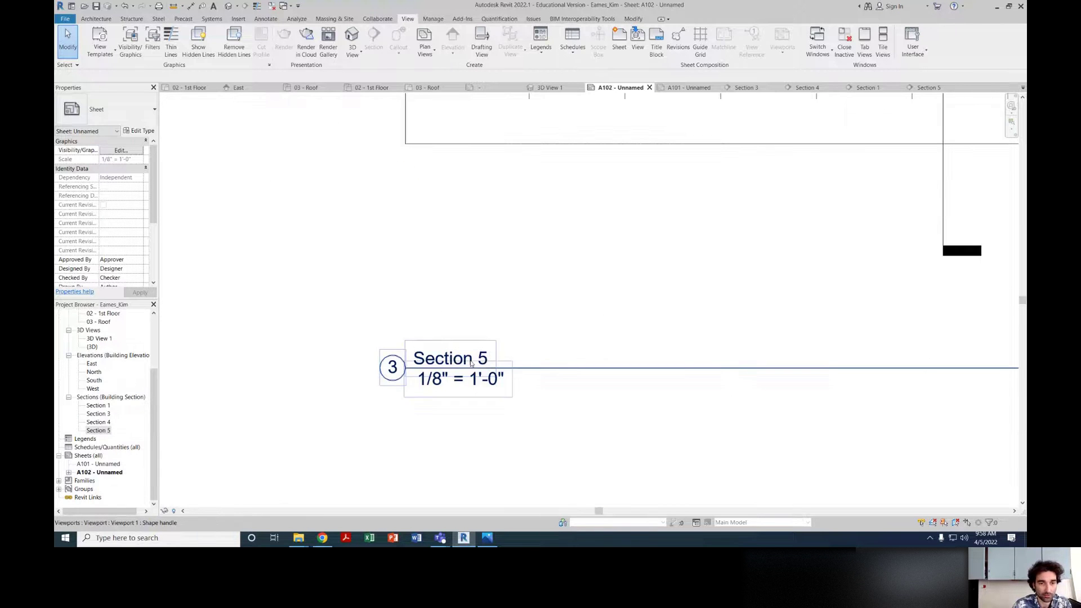
pyautogui.scroll(-5, 472, 363)
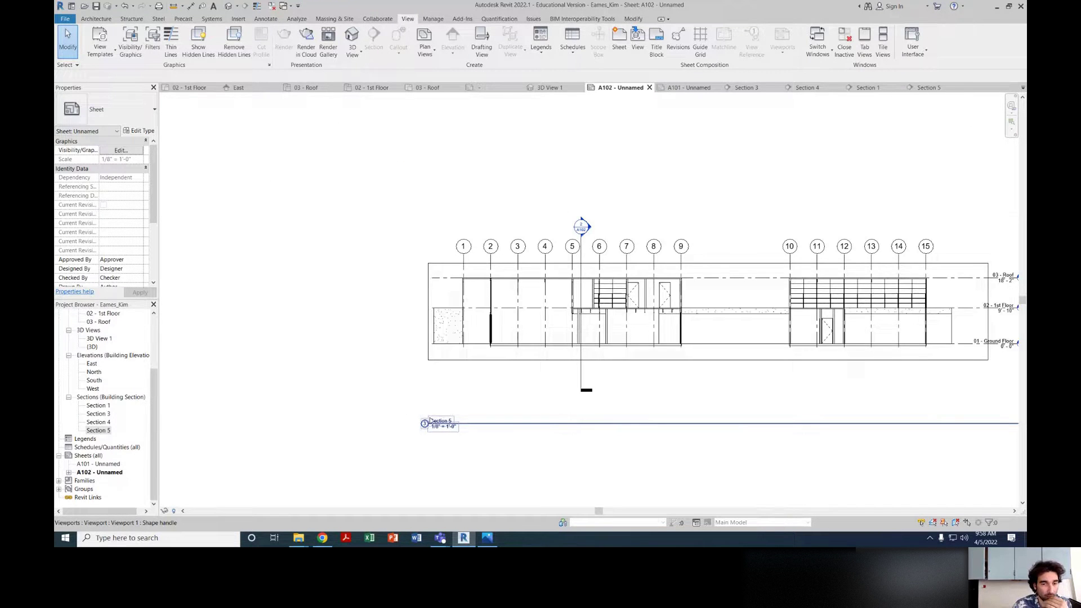
pyautogui.scroll(-4, 429, 420)
pyautogui.scroll(3, 528, 461)
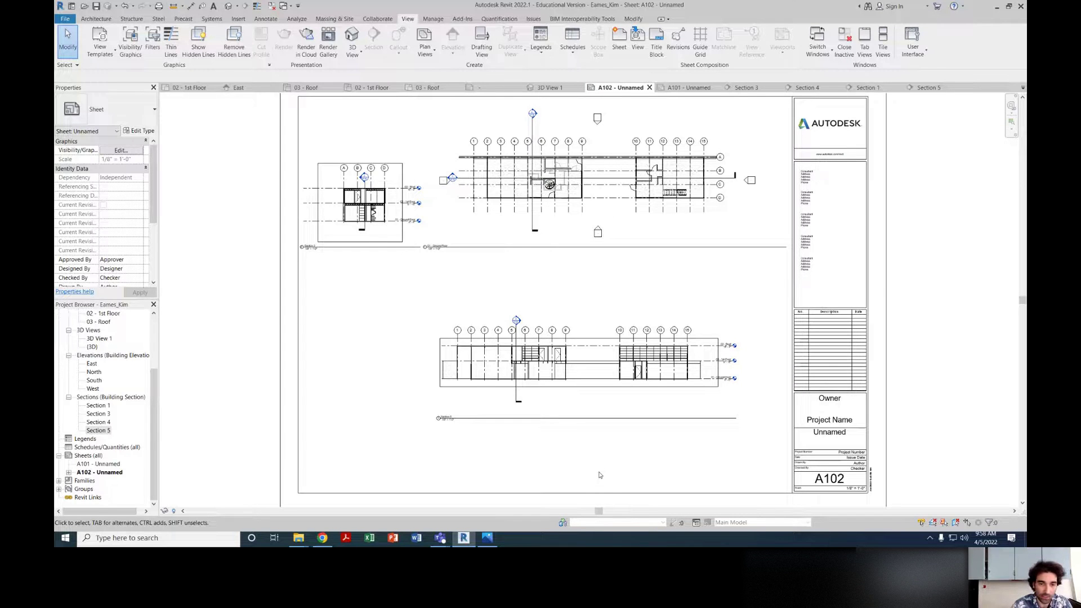
pyautogui.scroll(-1, 386, 373)
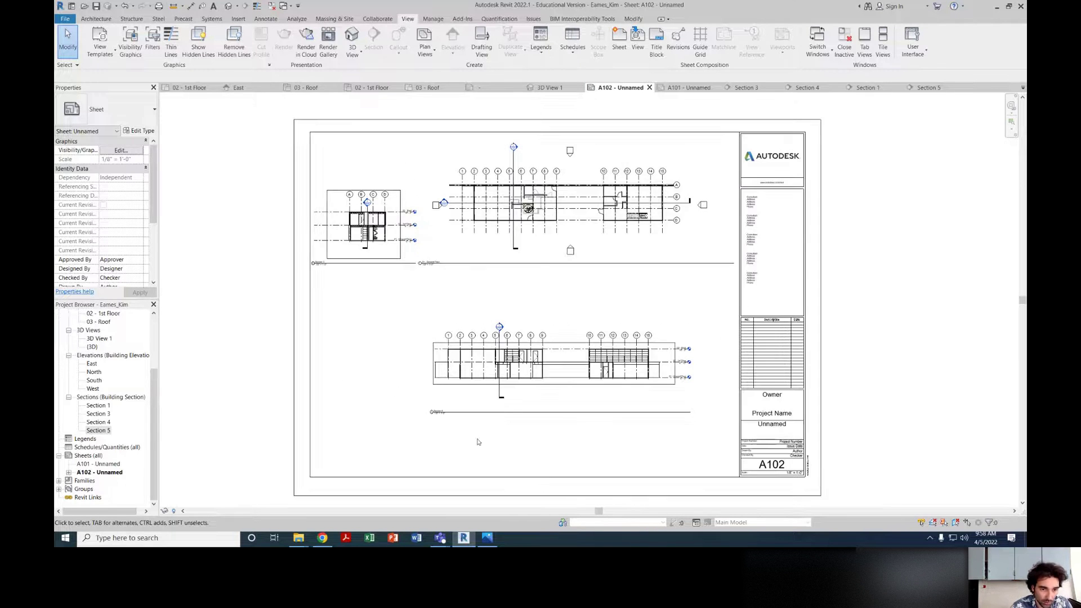
pyautogui.scroll(5, 461, 429)
pyautogui.scroll(-5, 411, 406)
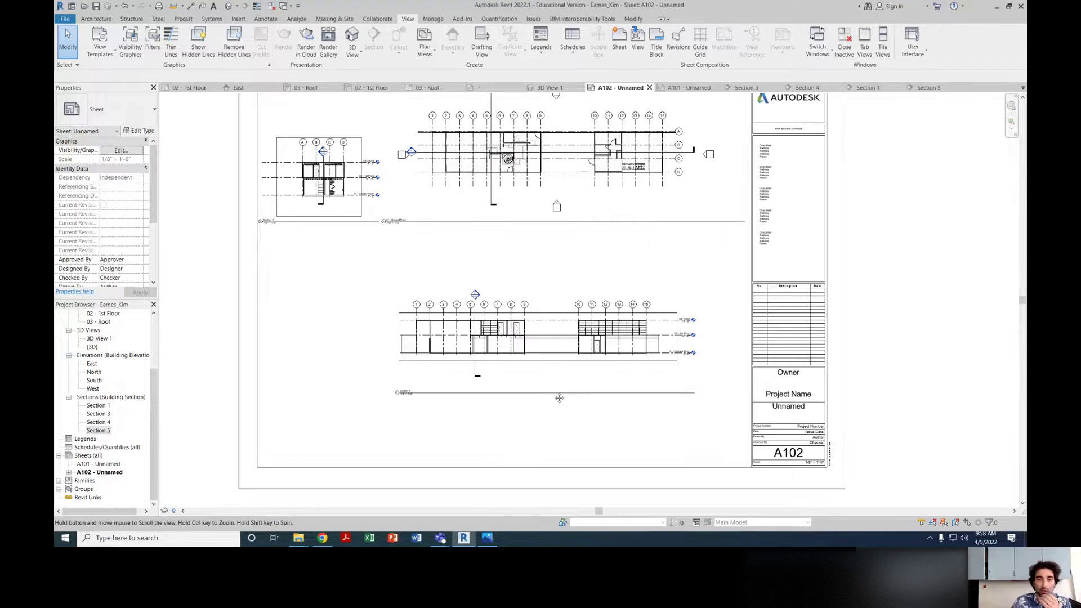
pyautogui.moveTo(567, 403); pyautogui.dragTo(547, 393, button='middle')
pyautogui.scroll(-1, 639, 370)
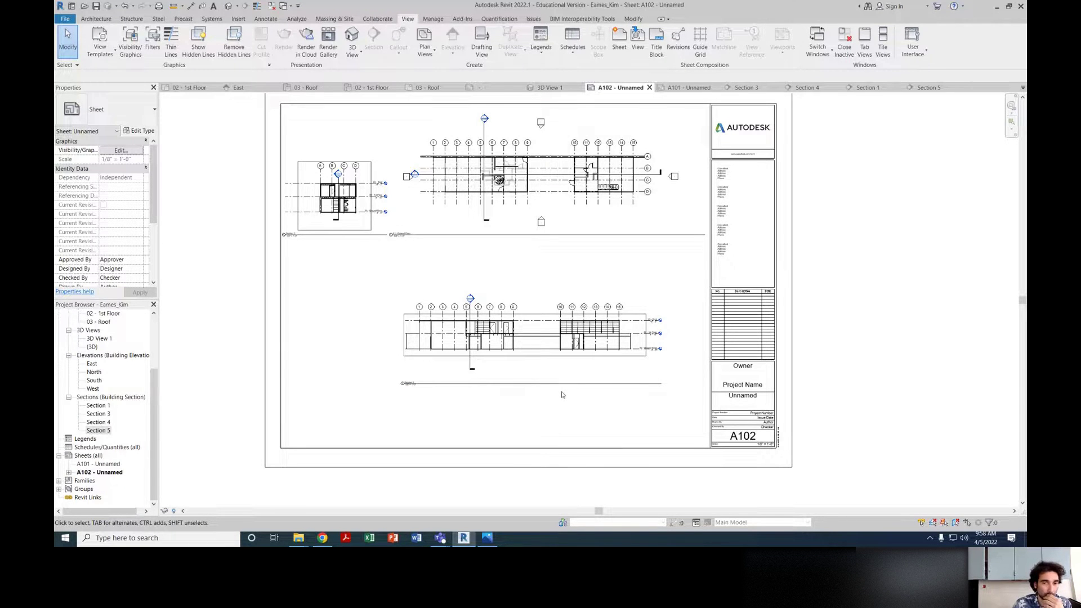
pyautogui.scroll(-1, 562, 394)
pyautogui.scroll(2, 562, 394)
pyautogui.scroll(-1, 562, 395)
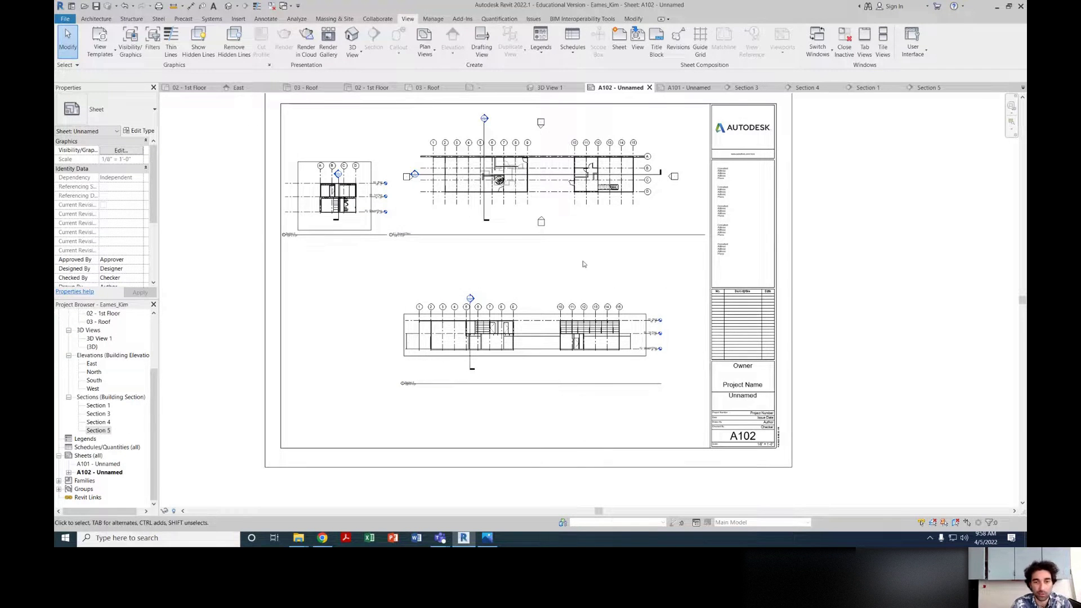
pyautogui.click(558, 305)
pyautogui.click(555, 280)
pyautogui.click(545, 305)
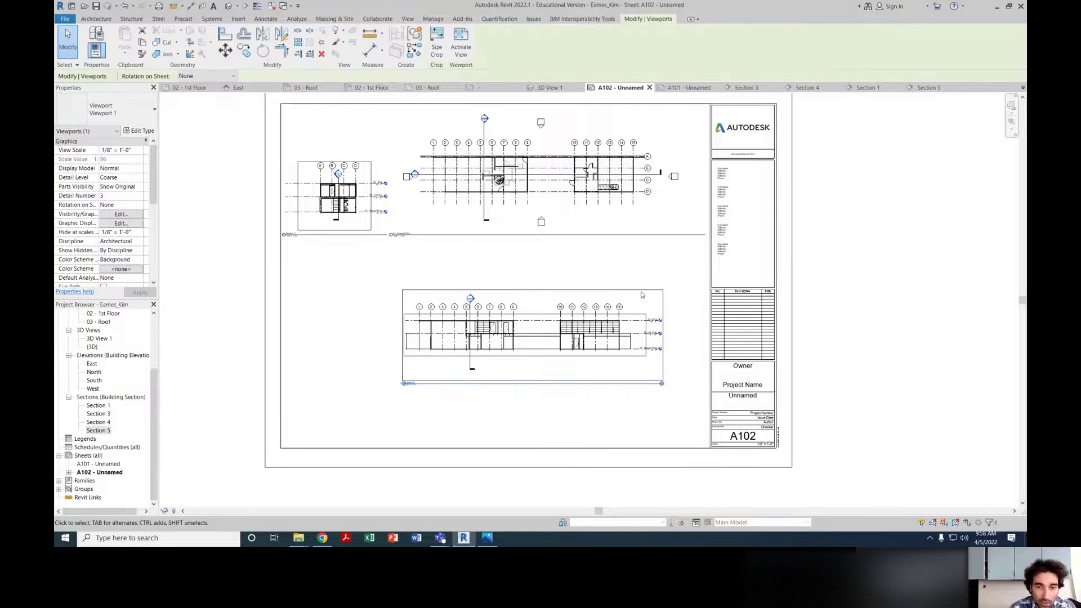
pyautogui.click(629, 280)
pyautogui.click(603, 289)
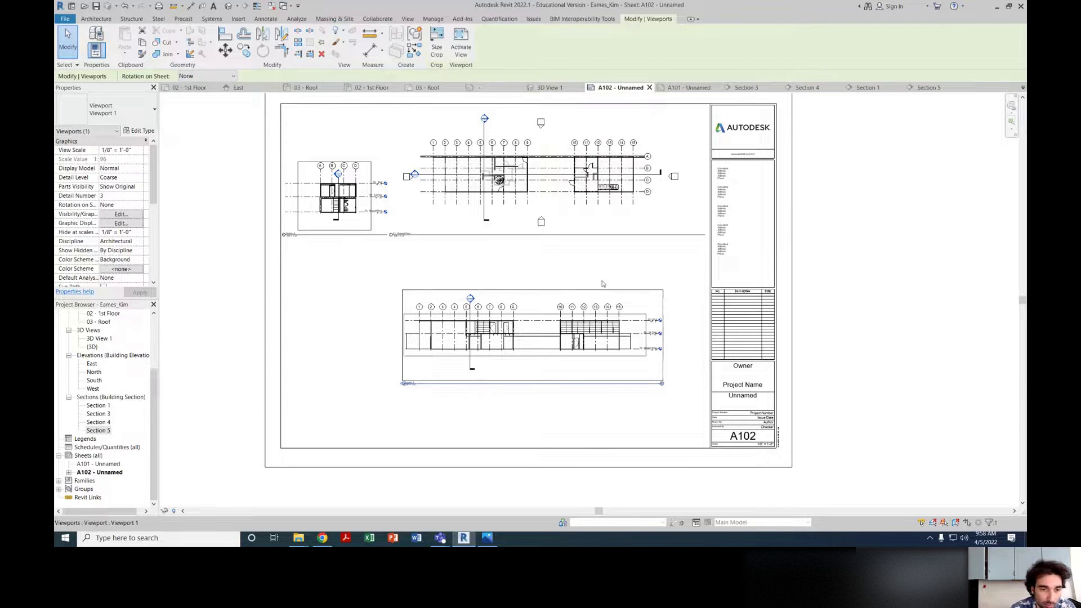
pyautogui.click(603, 283)
pyautogui.click(553, 293)
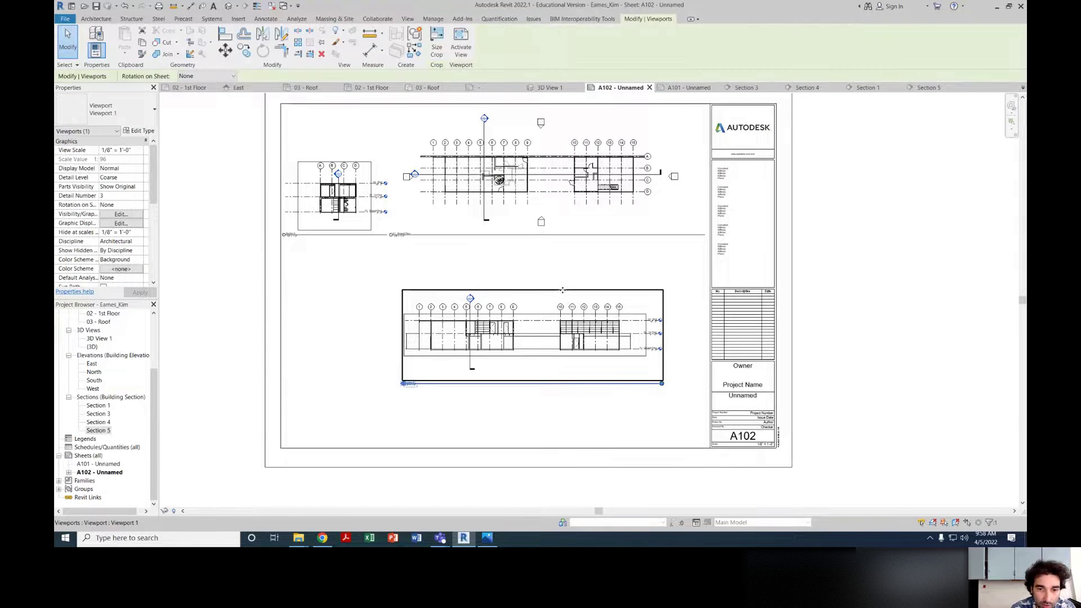
pyautogui.click(573, 282)
pyautogui.click(580, 289)
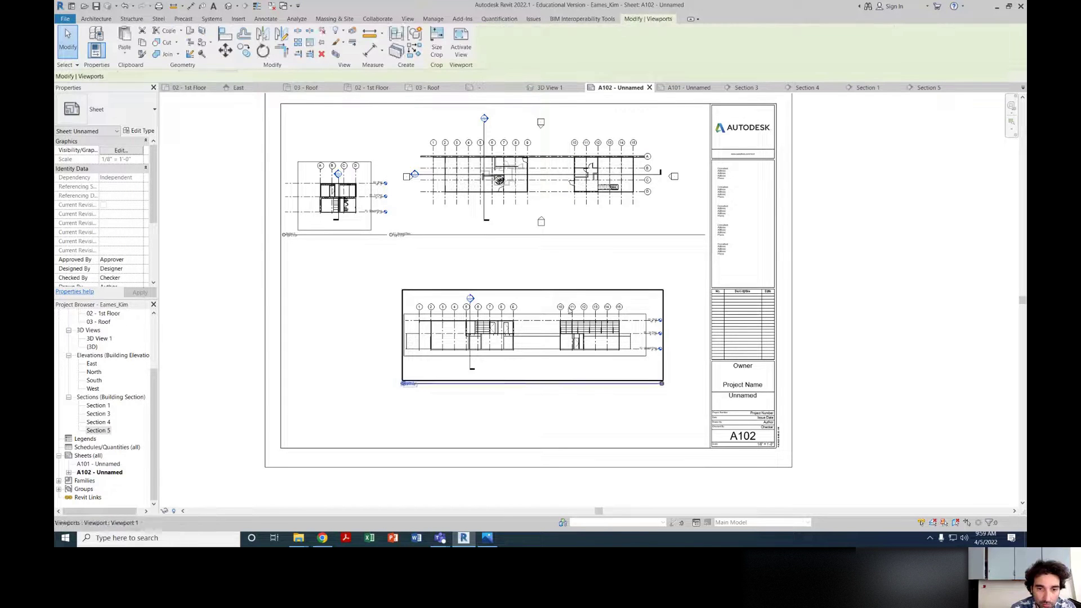
pyautogui.click(580, 279)
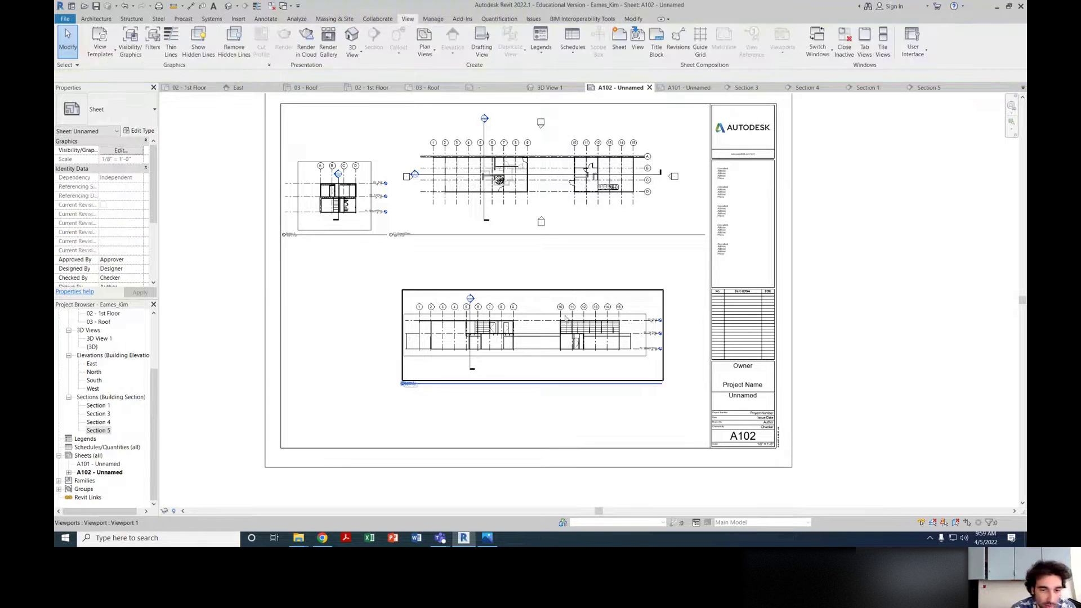
pyautogui.click(578, 290)
pyautogui.click(362, 330)
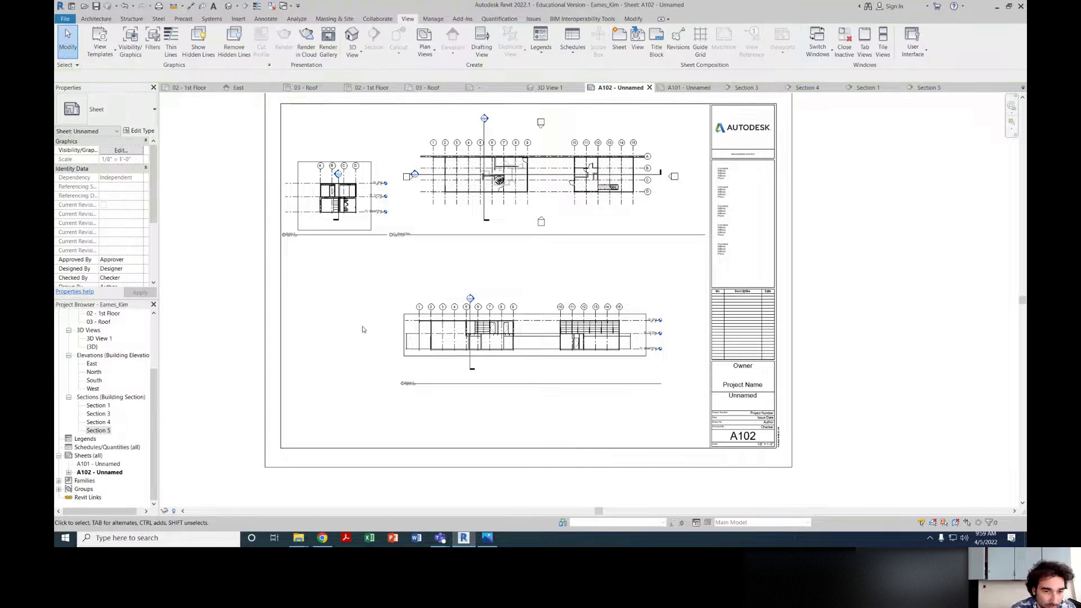
# Step: Shift the Section 5 viewport up and to the left on sheet A102, offset from the ground floor plan above
pyautogui.scroll(1, 394, 321)
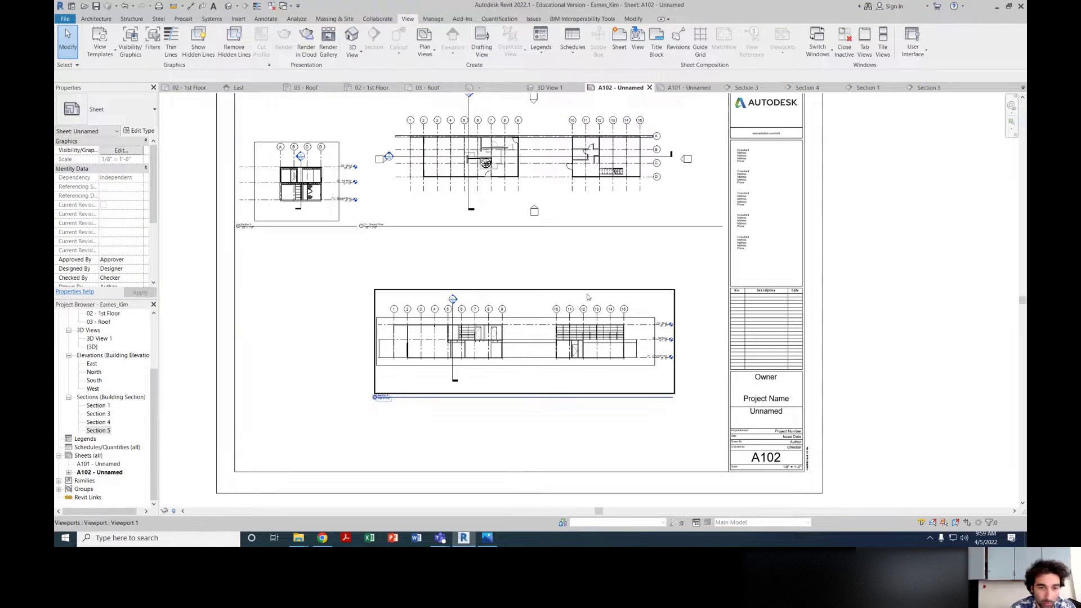
pyautogui.scroll(1, 475, 329)
pyautogui.click(475, 329)
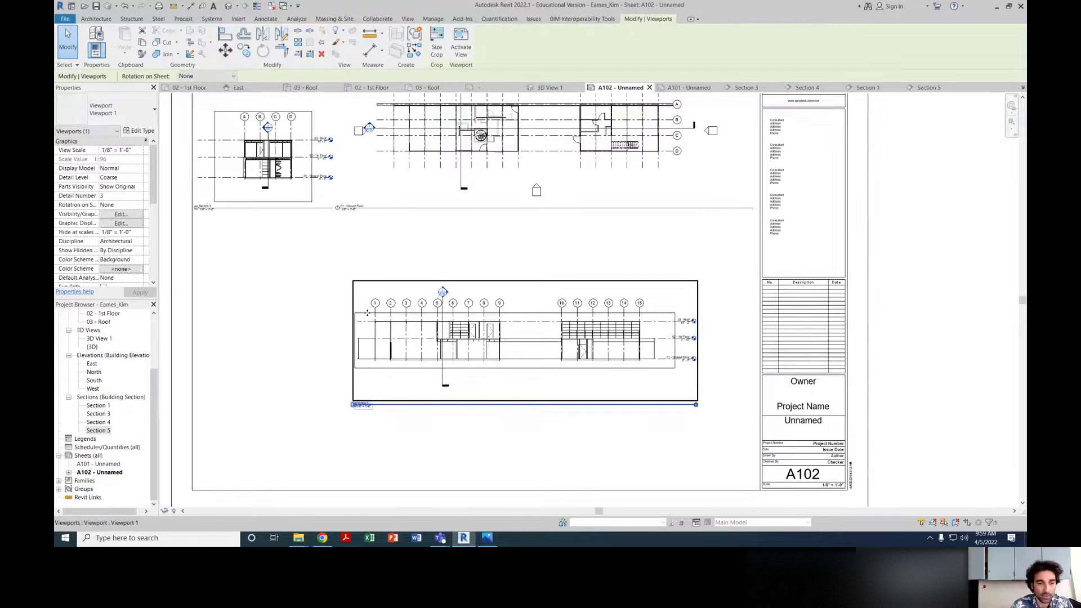
pyautogui.click(296, 313)
pyautogui.moveTo(586, 331); pyautogui.dragTo(524, 319)
pyautogui.click(570, 431)
pyautogui.scroll(-2, 574, 432)
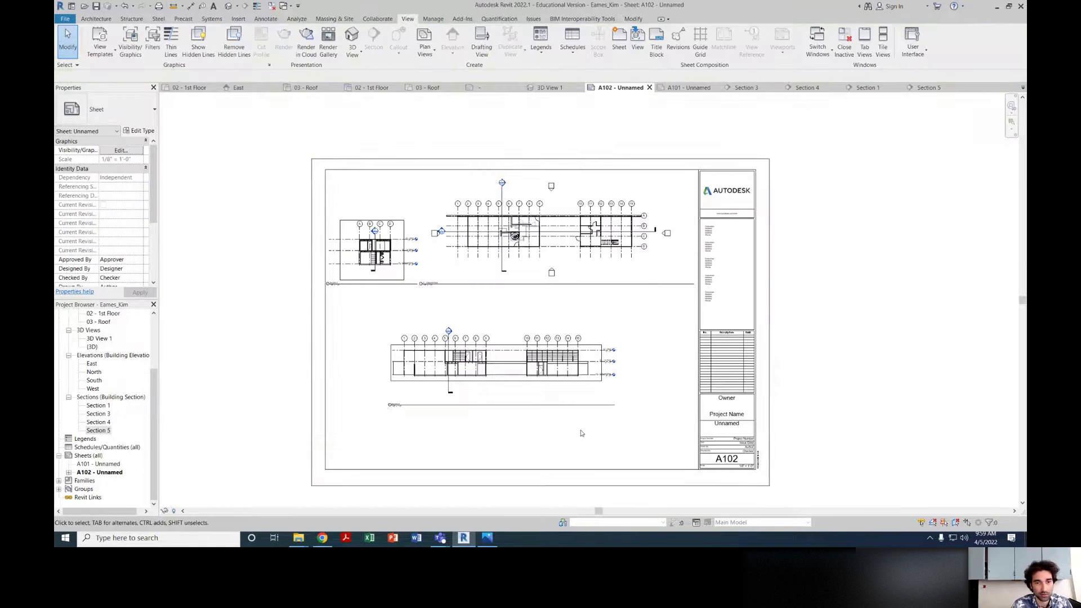
pyautogui.scroll(2, 583, 434)
pyautogui.scroll(-1, 585, 434)
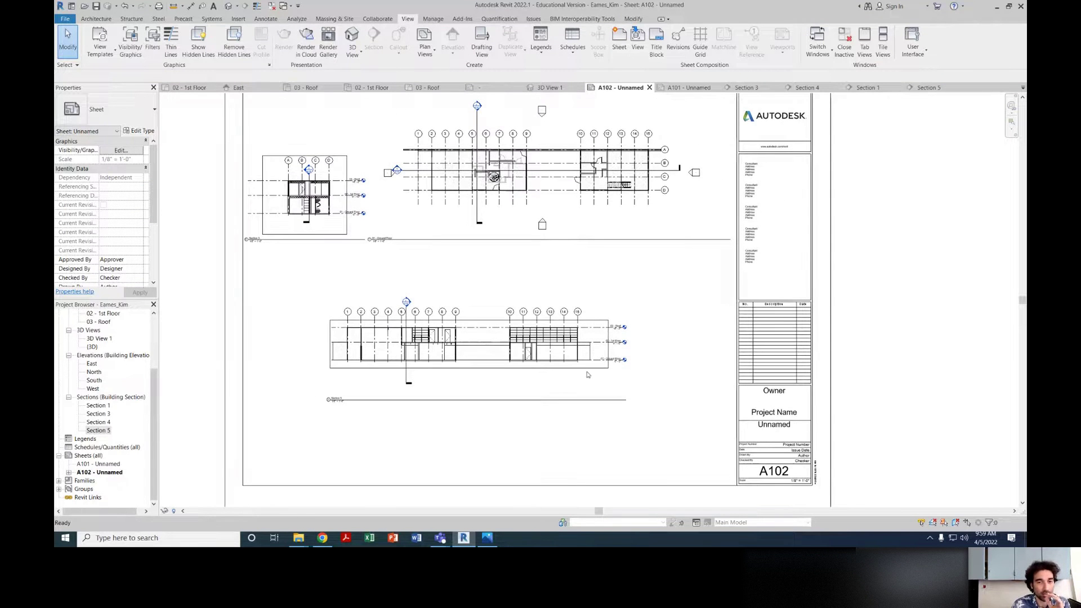
# Step: Move the Section 5 viewport so its grid lines align vertically with those of the ground floor plan above
pyautogui.click(543, 319)
pyautogui.moveTo(544, 319); pyautogui.dragTo(604, 302)
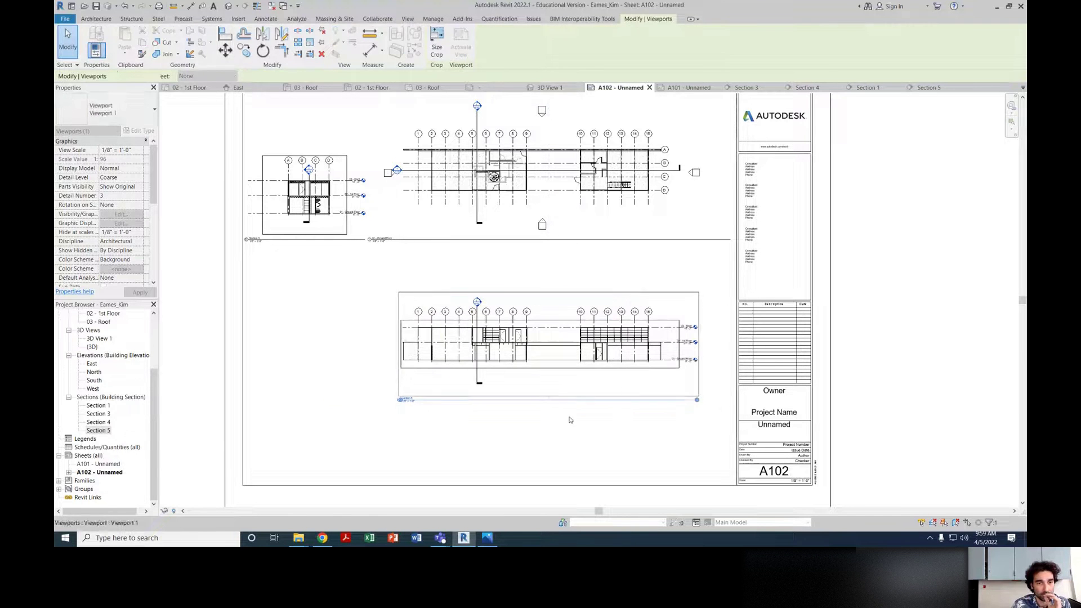
pyautogui.click(561, 444)
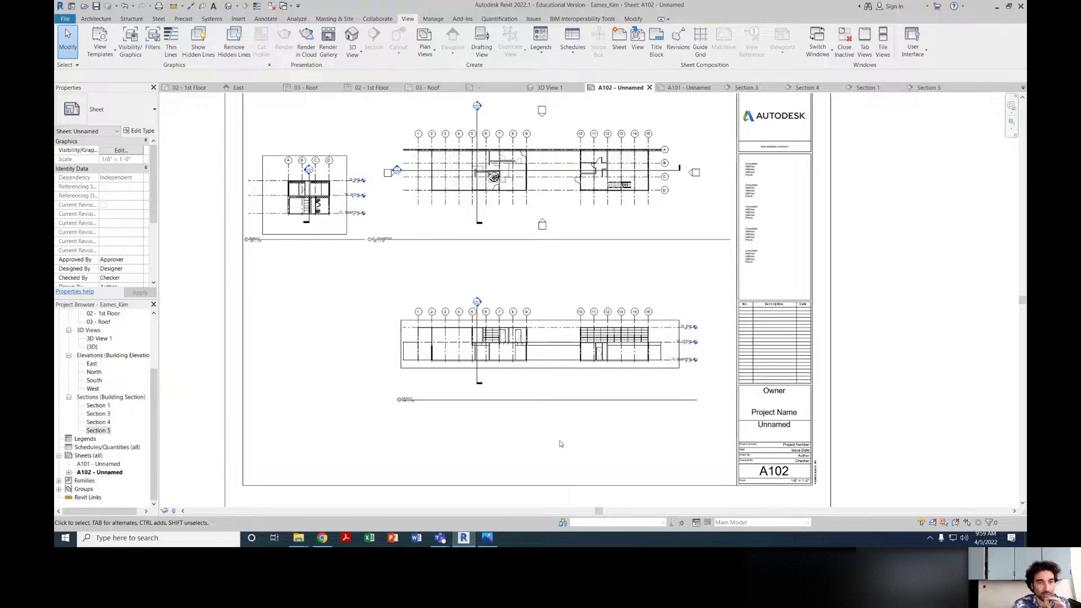
# Step: Move the cross-section viewport down beside Section 5, with the two view title lines aligned horizontally
pyautogui.scroll(1, 359, 349)
pyautogui.scroll(-1, 354, 252)
pyautogui.moveTo(354, 252); pyautogui.dragTo(382, 330, button='middle')
pyautogui.scroll(1, 338, 247)
pyautogui.click(343, 225)
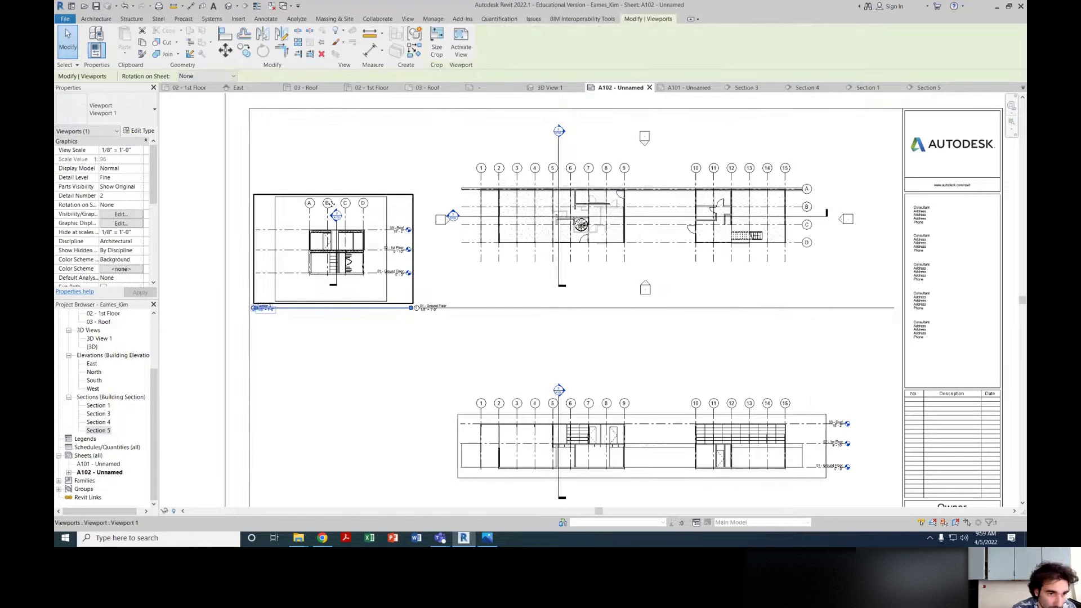
pyautogui.click(338, 165)
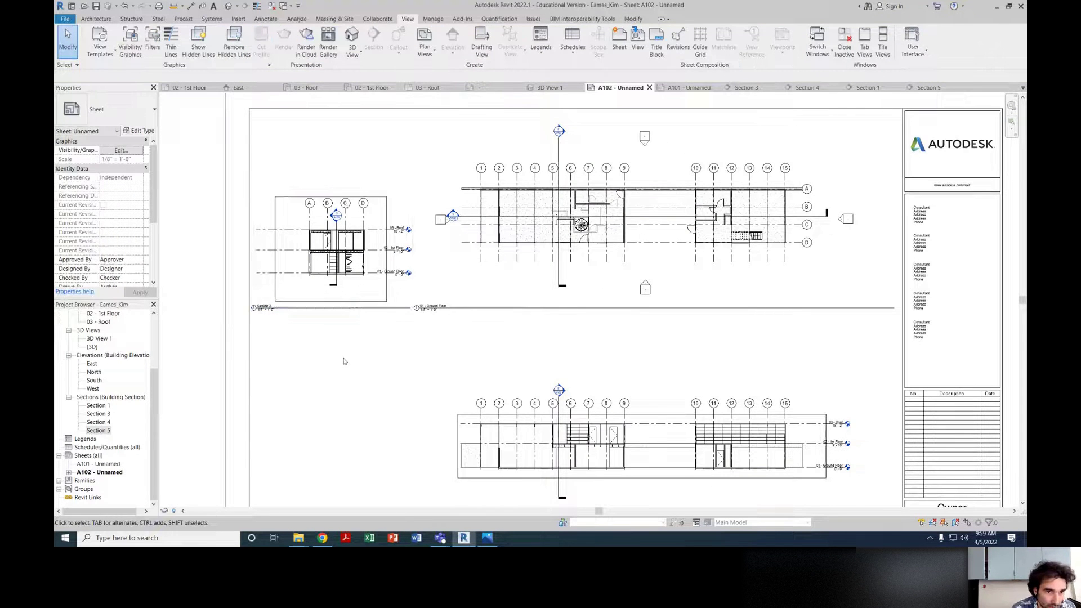
pyautogui.scroll(-1, 346, 362)
pyautogui.moveTo(355, 358); pyautogui.dragTo(407, 235, button='middle')
pyautogui.scroll(1, 377, 319)
pyautogui.scroll(-2, 377, 319)
pyautogui.click(387, 148)
pyautogui.moveTo(387, 148); pyautogui.dragTo(391, 285)
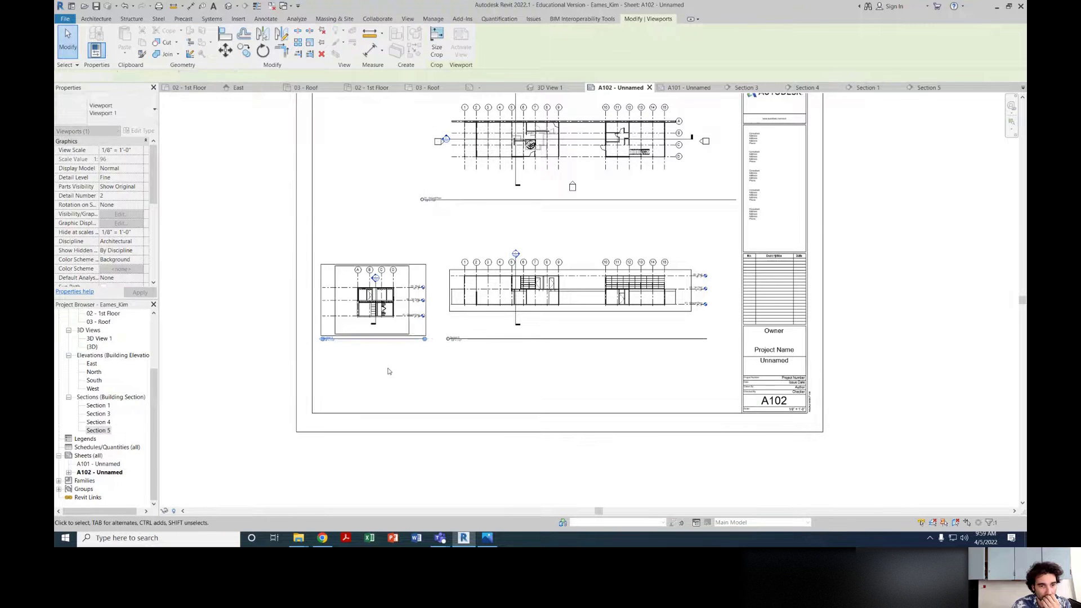
pyautogui.click(410, 371)
pyautogui.scroll(-1, 483, 374)
pyautogui.moveTo(482, 374); pyautogui.dragTo(459, 379, button='middle')
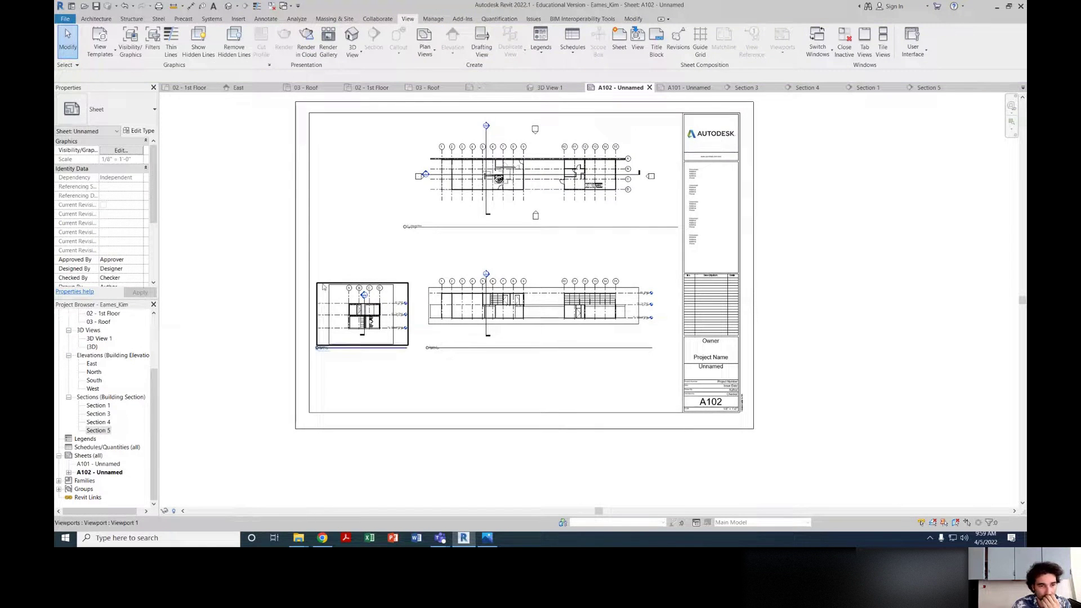
# Step: Activate the Section 5 view on the sheet, extend its crop region's upper edge above the grid bubbles and its lower edge downward, and deactivate the view
pyautogui.scroll(3, 320, 289)
pyautogui.click(391, 307)
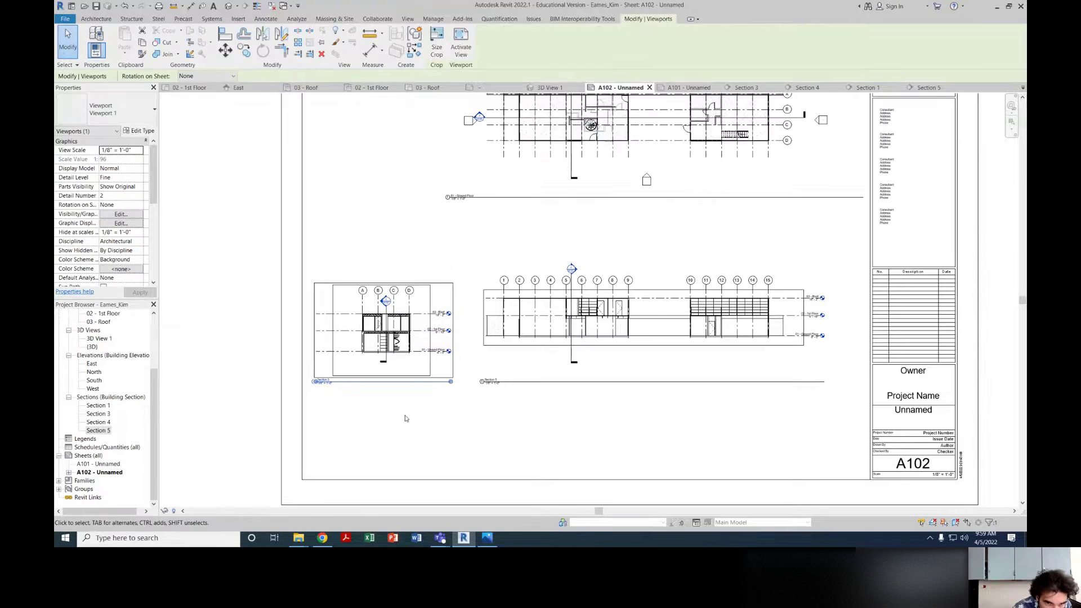
pyautogui.scroll(-1, 584, 323)
pyautogui.moveTo(577, 343); pyautogui.dragTo(519, 391, button='middle')
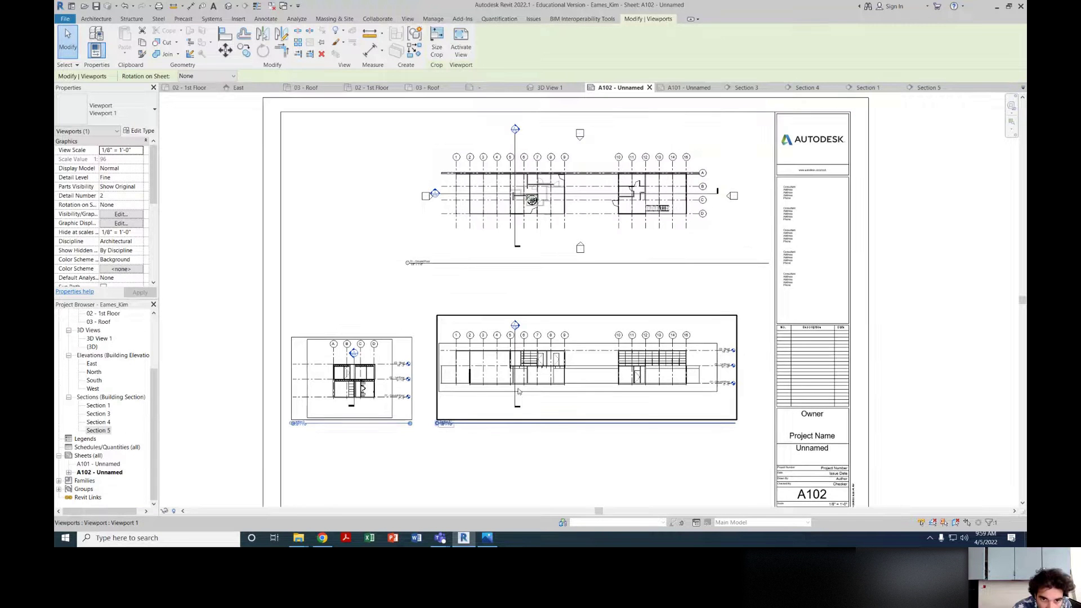
pyautogui.doubleClick(645, 417)
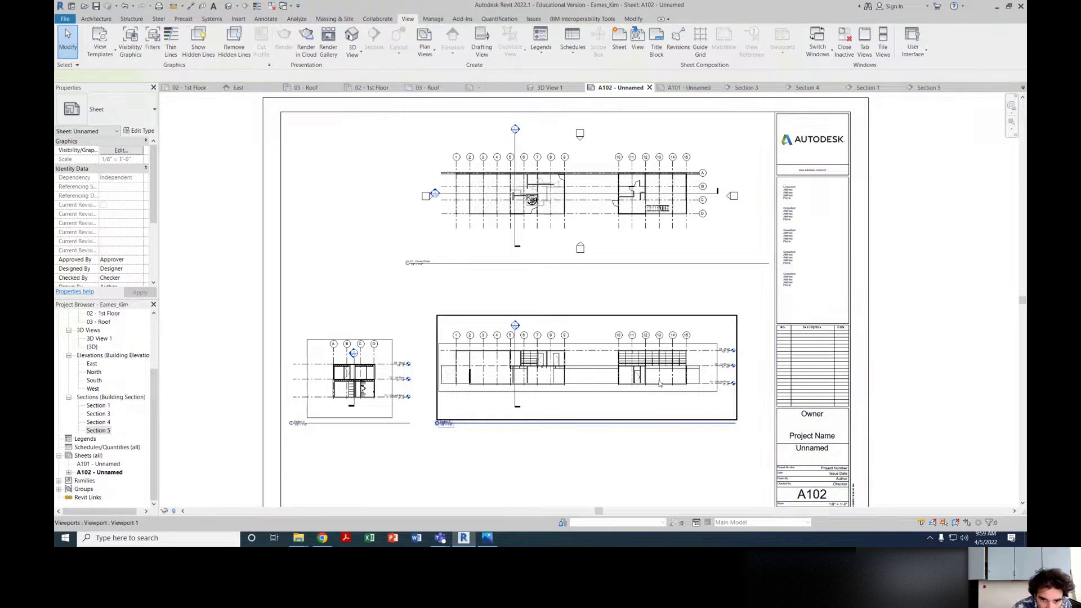
pyautogui.doubleClick(643, 446)
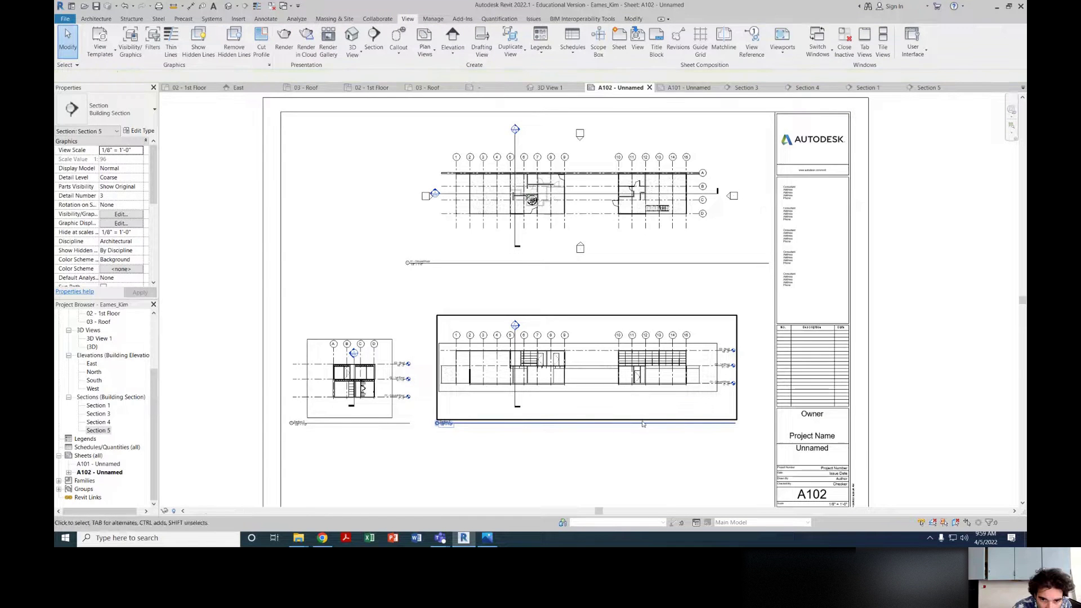
pyautogui.doubleClick(650, 396)
pyautogui.click(556, 391)
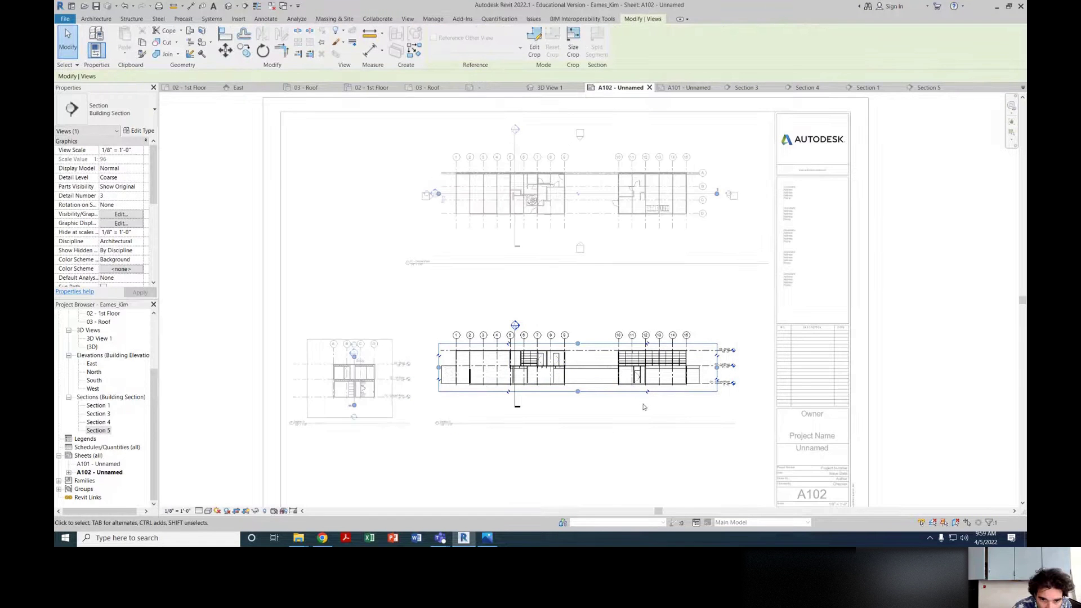
pyautogui.scroll(1, 556, 390)
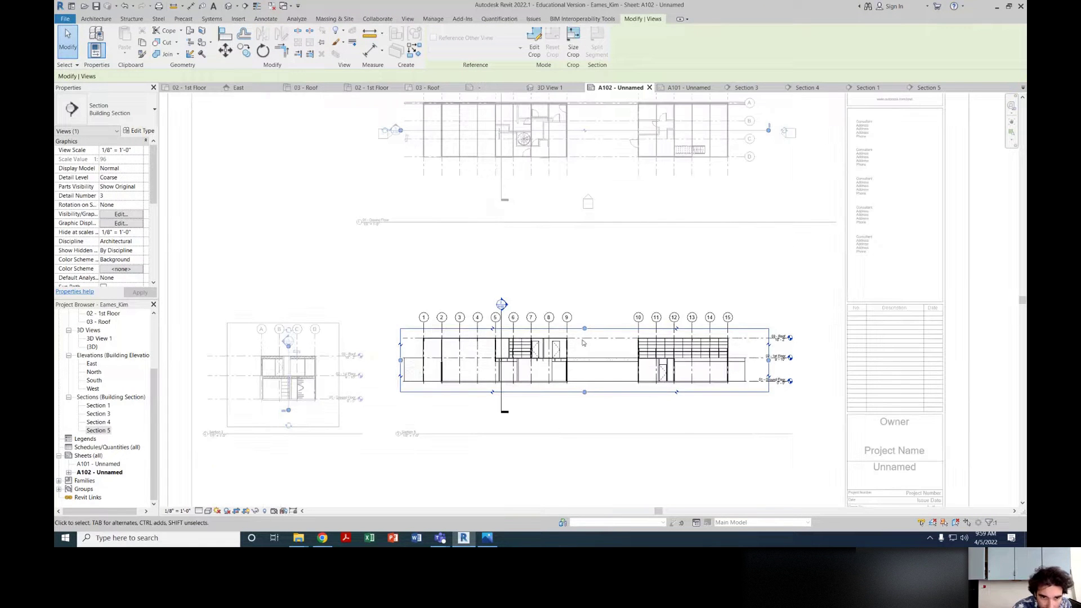
pyautogui.moveTo(584, 329); pyautogui.dragTo(586, 309)
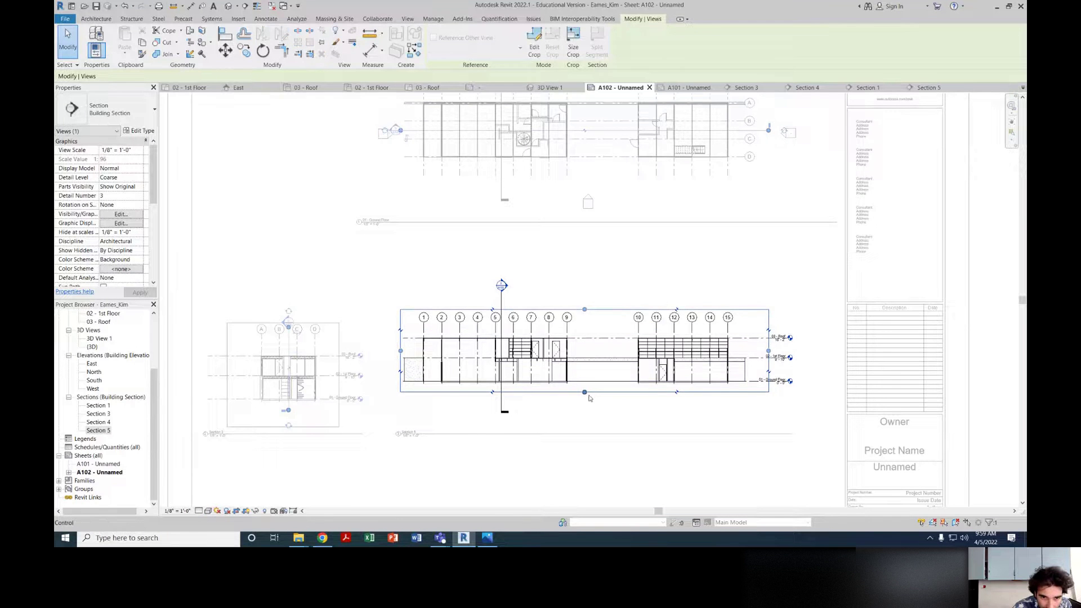
pyautogui.moveTo(585, 392); pyautogui.dragTo(586, 420)
pyautogui.doubleClick(582, 480)
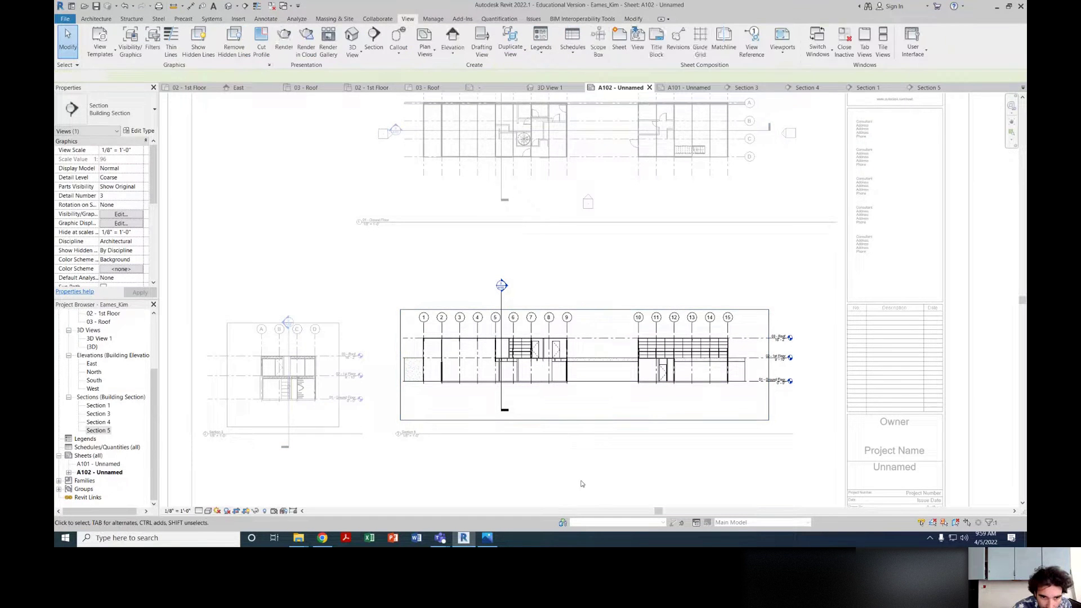
pyautogui.scroll(-1, 582, 484)
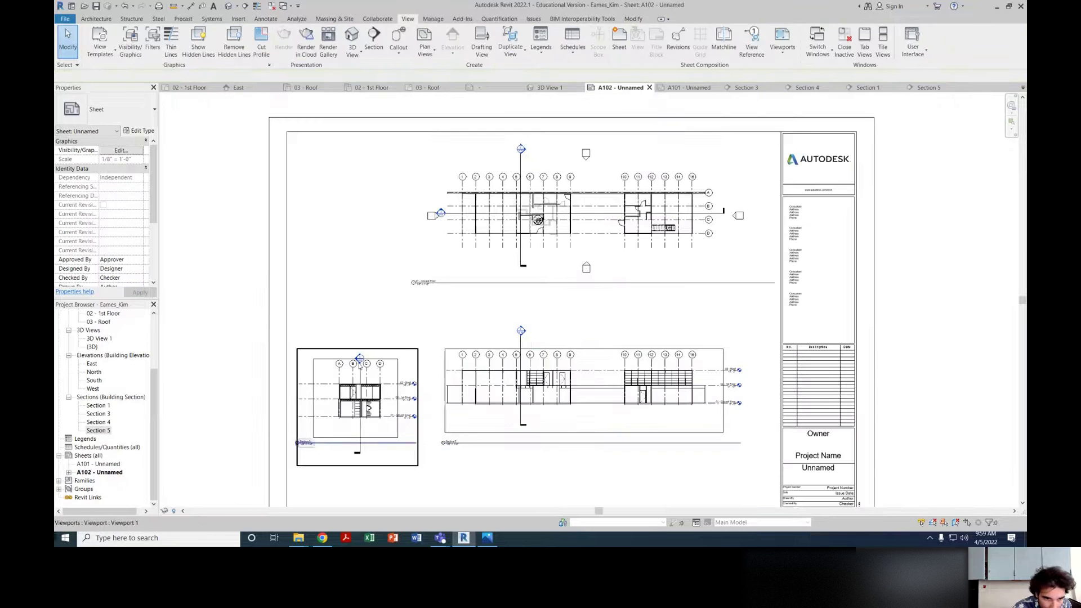
pyautogui.doubleClick(389, 353)
pyautogui.doubleClick(398, 371)
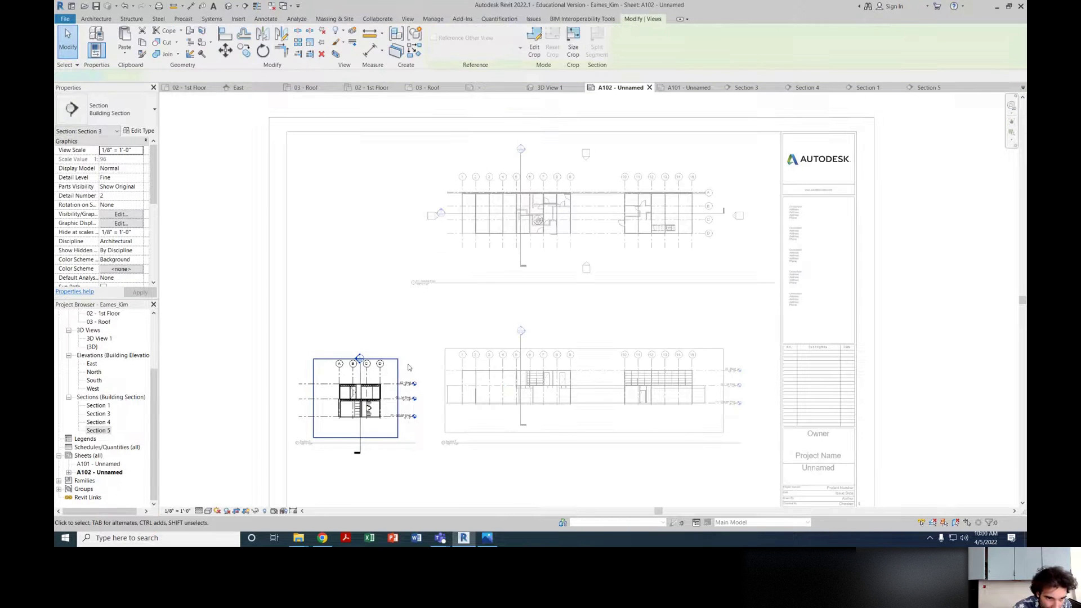
pyautogui.scroll(1, 412, 371)
pyautogui.click(389, 358)
pyautogui.moveTo(399, 344); pyautogui.dragTo(427, 326, button='middle')
pyautogui.click(427, 326)
pyautogui.scroll(1, 355, 341)
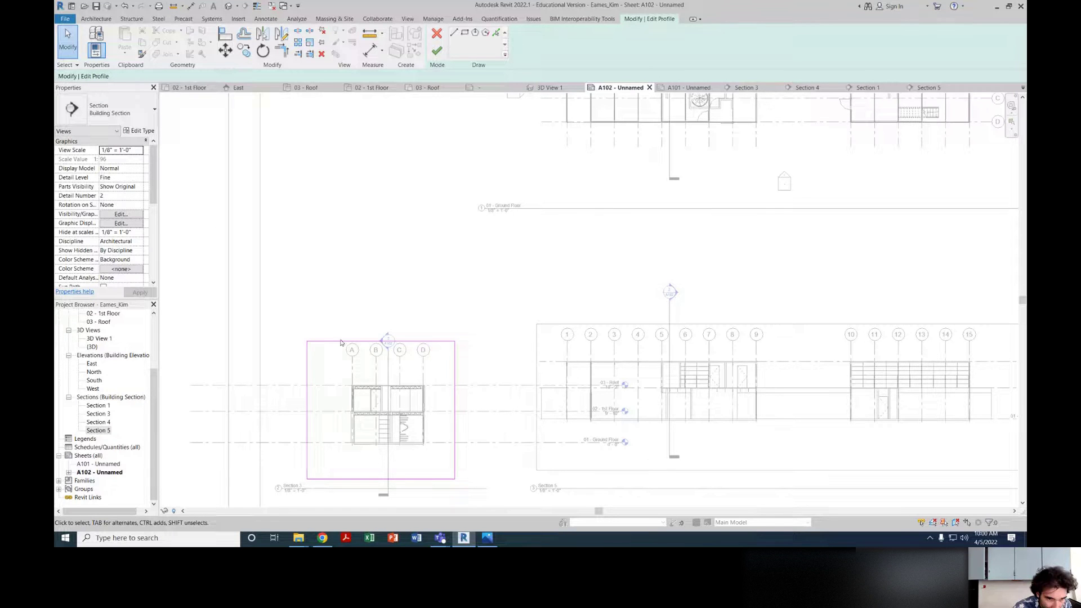
pyautogui.scroll(-1, 340, 344)
pyautogui.moveTo(344, 344); pyautogui.dragTo(402, 315, button='middle')
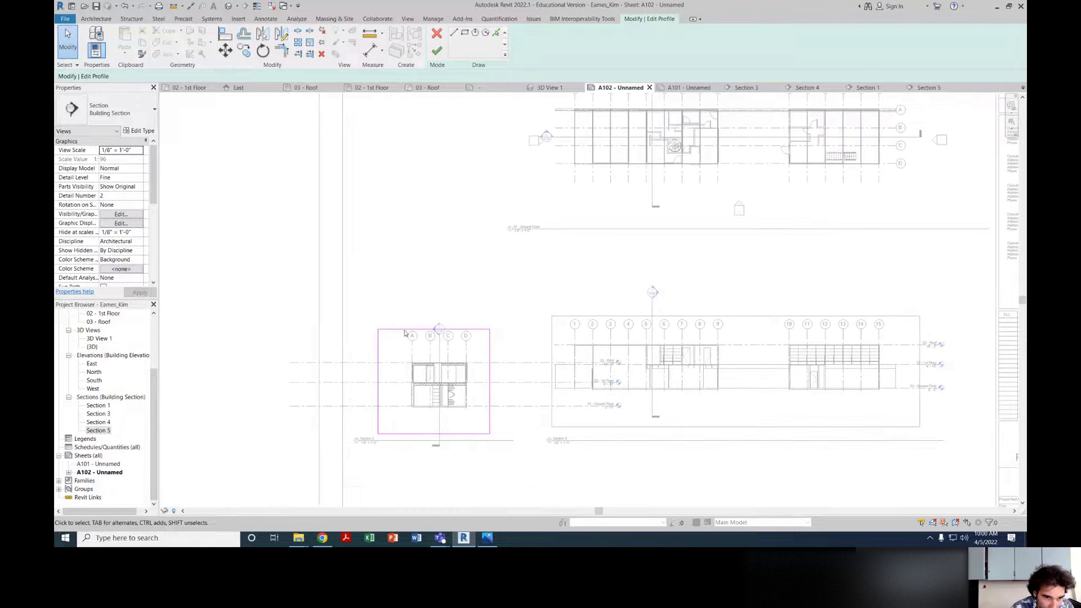
pyautogui.scroll(-1, 529, 325)
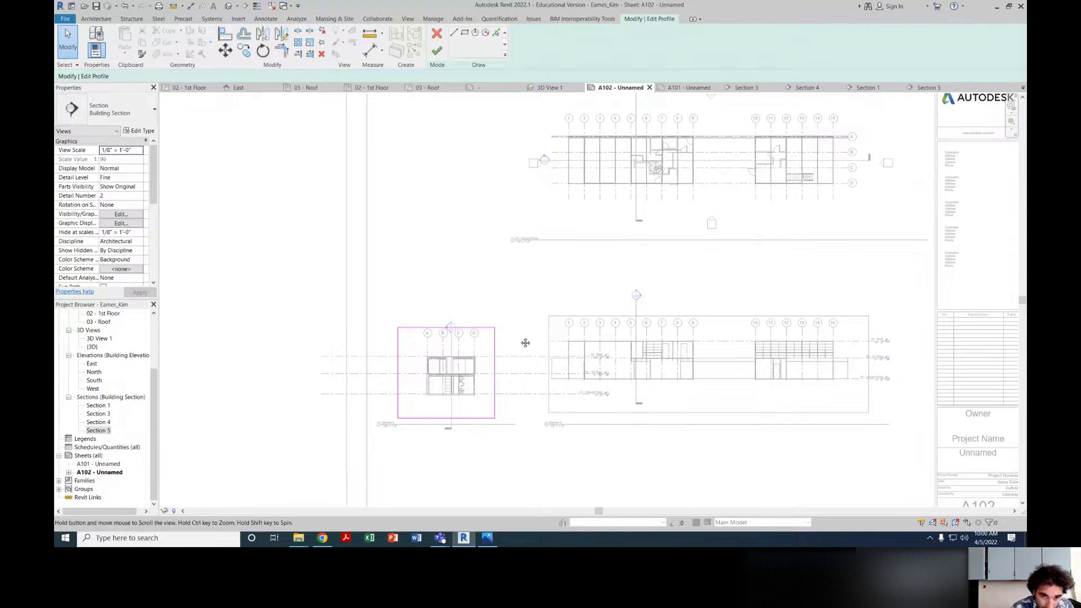
pyautogui.scroll(-2, 507, 325)
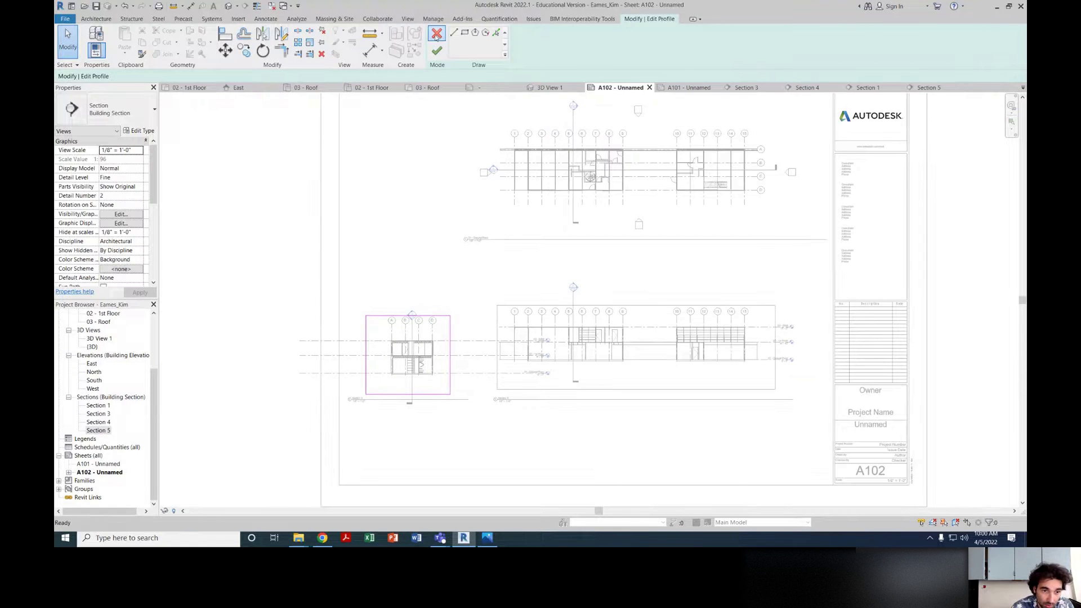
pyautogui.click(436, 35)
# Step: Review the arrangement of the plan and the two section viewports across sheet A102
pyautogui.moveTo(445, 184); pyautogui.dragTo(403, 232, button='middle')
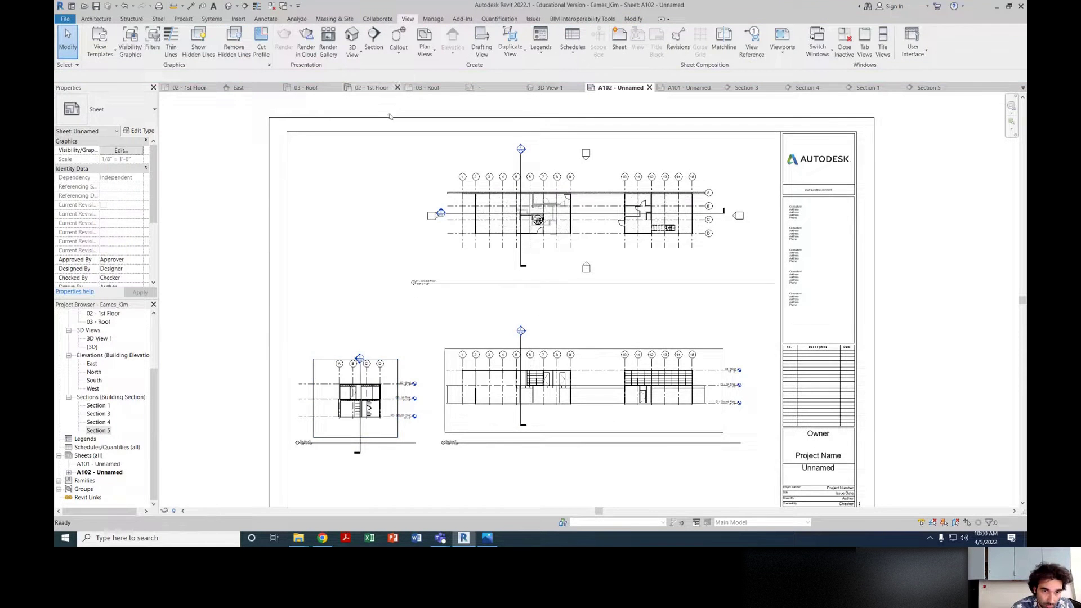
pyautogui.scroll(-3, 428, 248)
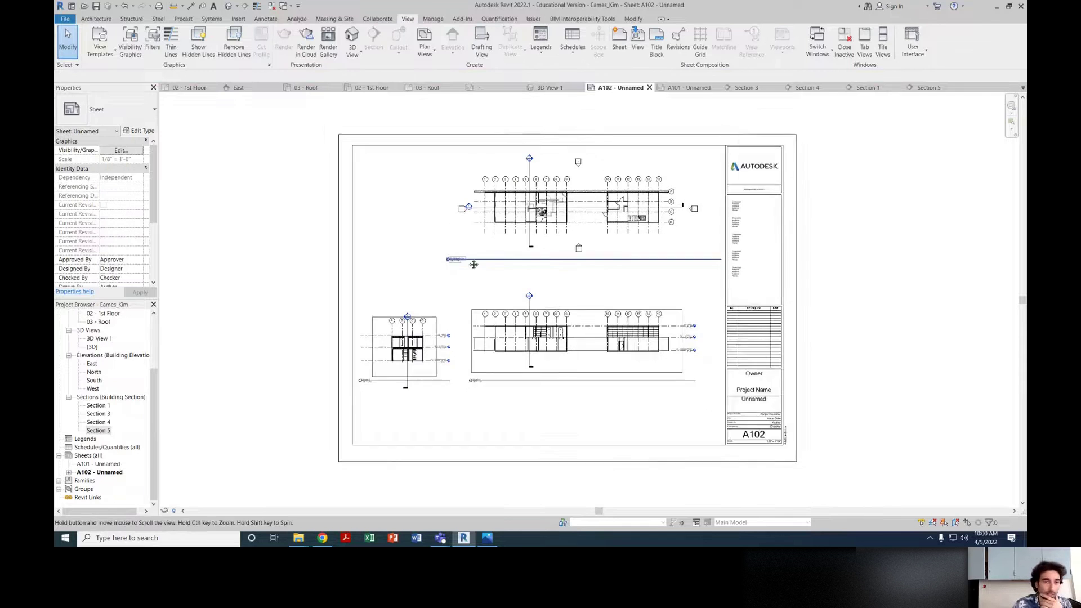
pyautogui.scroll(3, 389, 332)
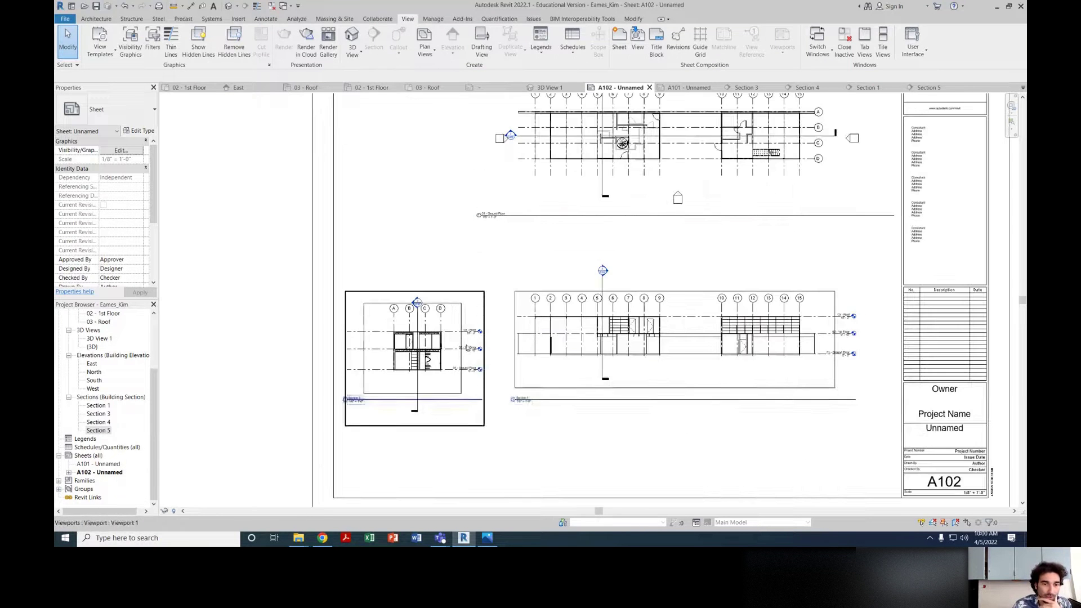
pyautogui.scroll(-2, 584, 417)
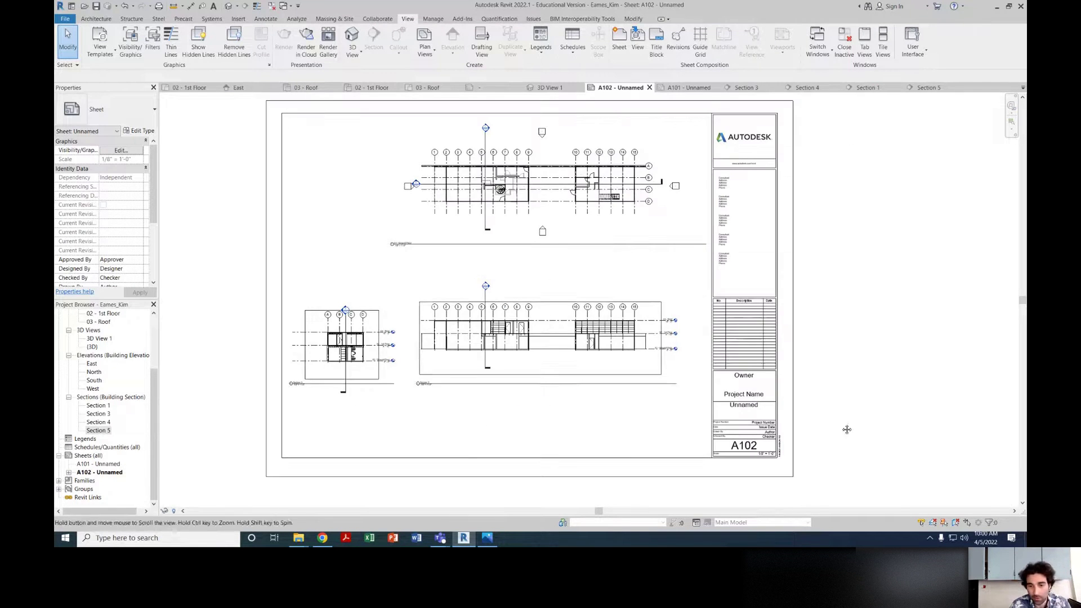
pyautogui.scroll(1, 708, 383)
pyautogui.moveTo(740, 369); pyautogui.dragTo(673, 370, button='middle')
pyautogui.scroll(-2, 671, 368)
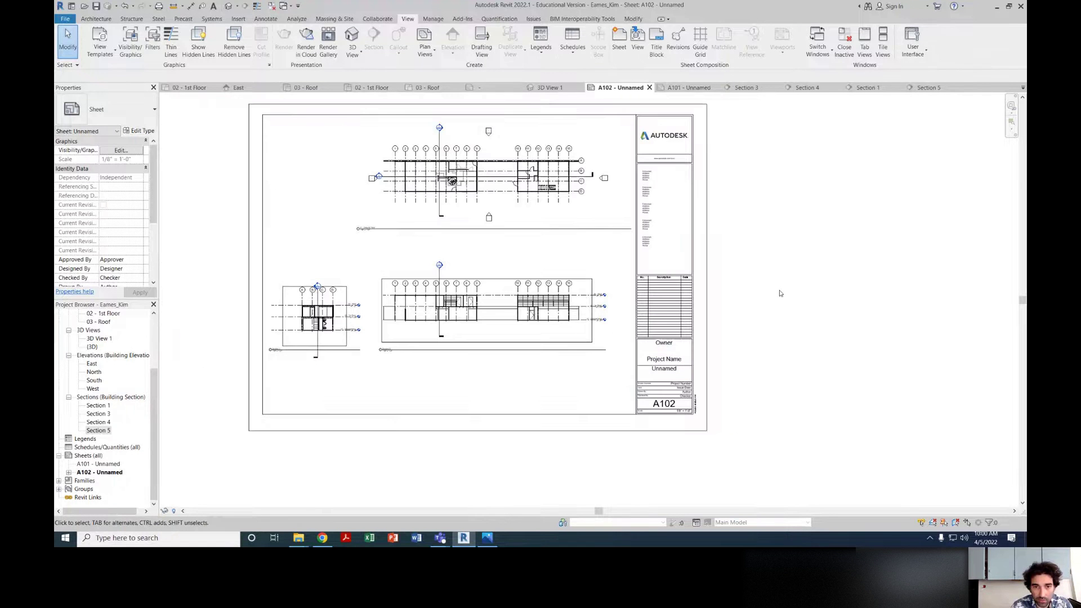
# Step: Change the project name in sheet A102's title block to "Eames House"
pyautogui.scroll(4, 686, 384)
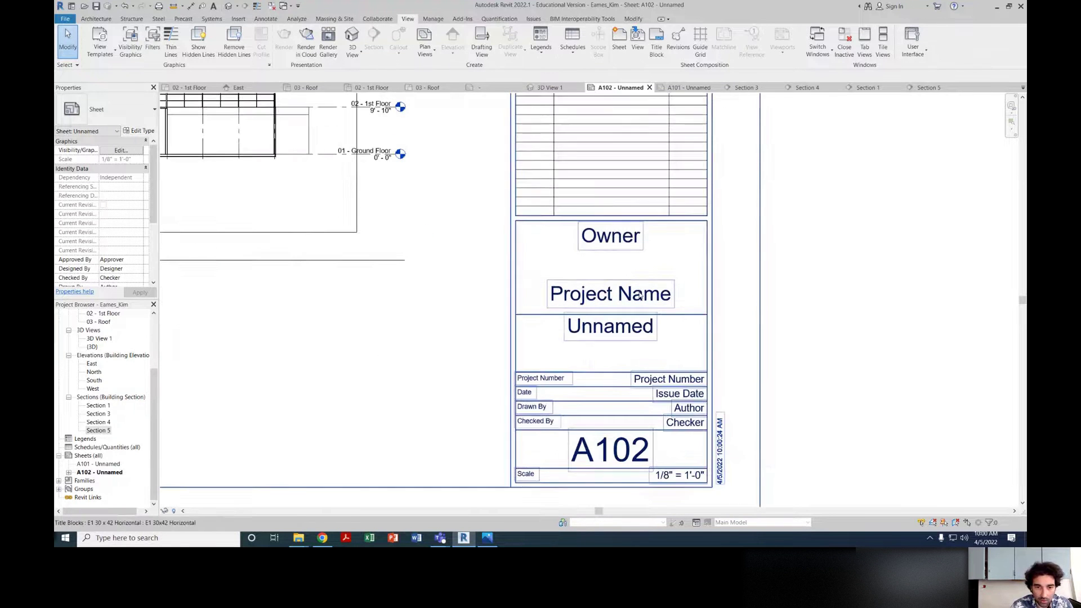
pyautogui.click(639, 290)
pyautogui.click(649, 295)
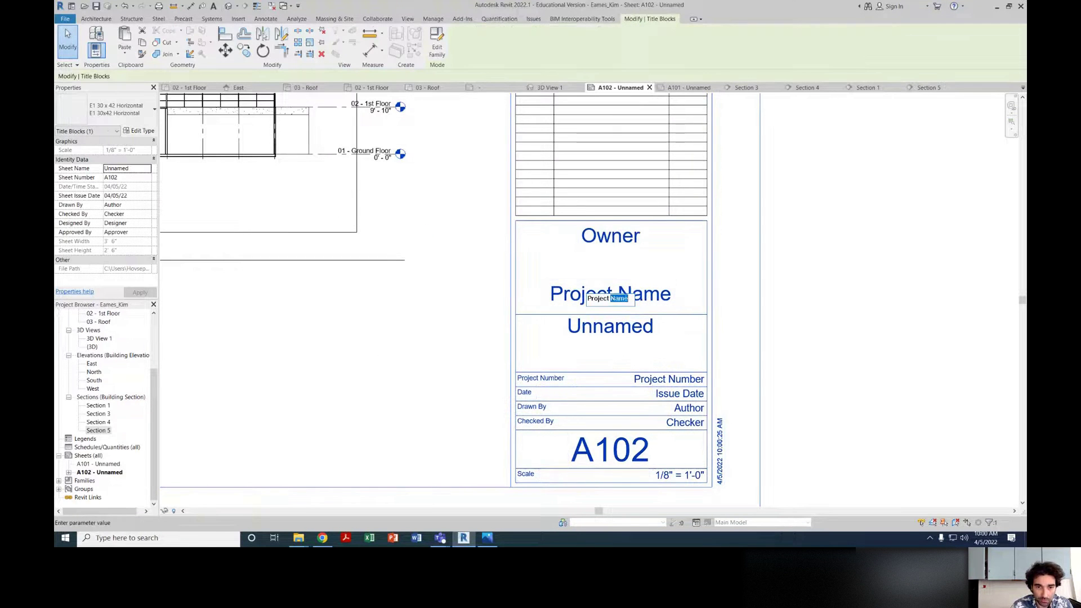
pyautogui.hotkey('ctrl', 'a')
pyautogui.write('Eames House')
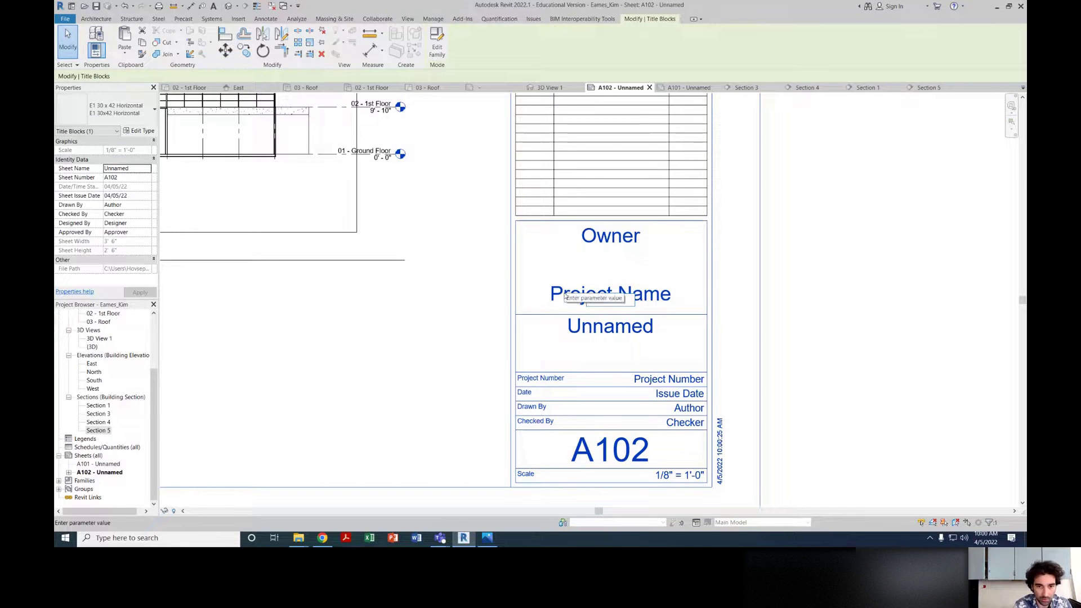
pyautogui.click(797, 268)
# Step: Fill in the title block's Drawn By field with the author's full name, leaving the sheet name as Unnamed
pyautogui.scroll(4, 783, 338)
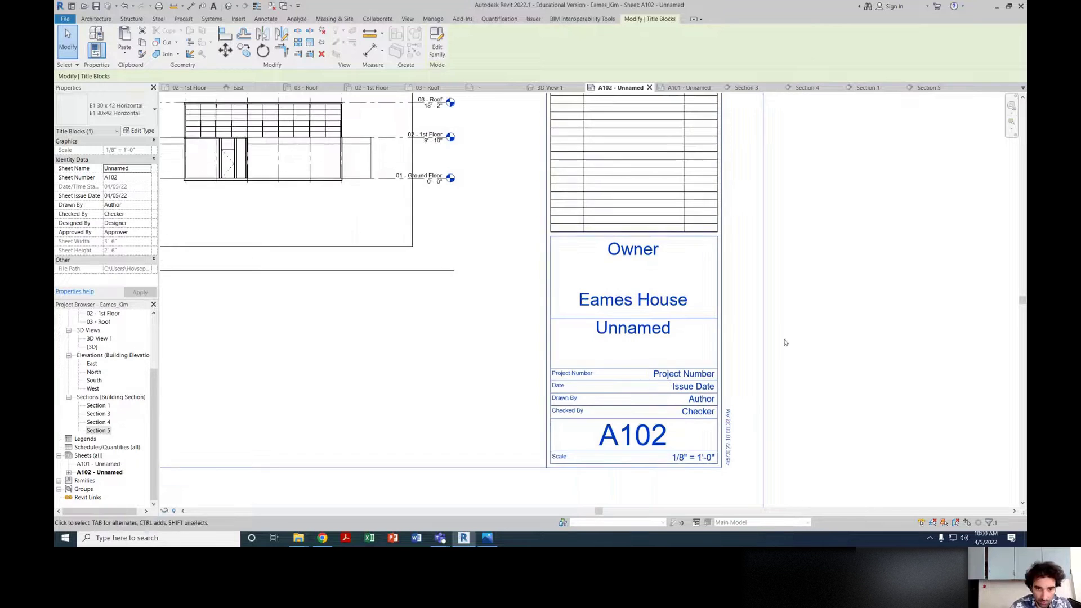
pyautogui.doubleClick(608, 315)
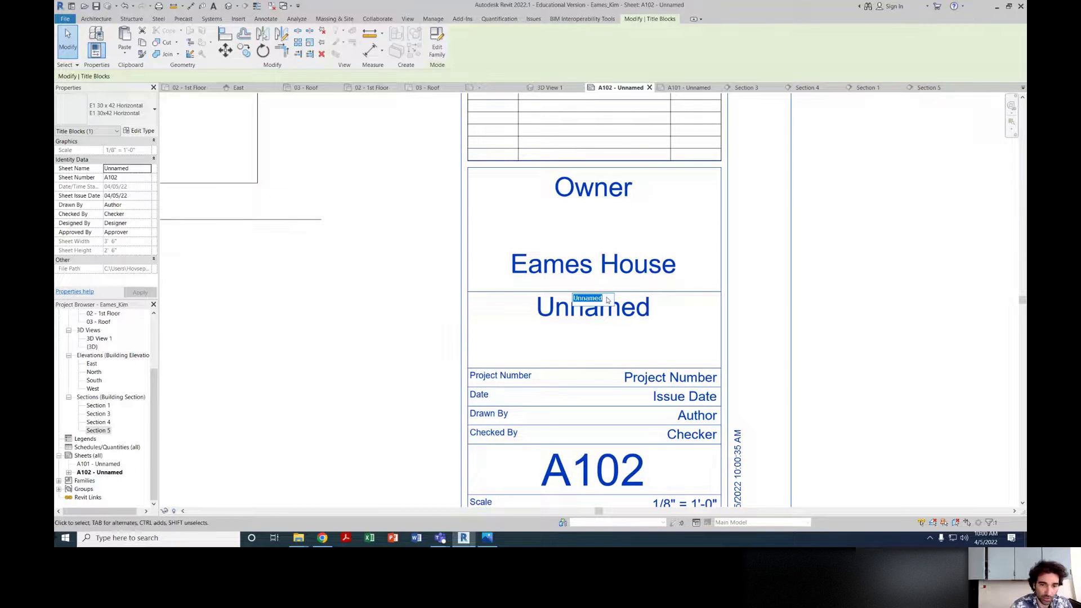
pyautogui.click(626, 350)
pyautogui.moveTo(688, 422); pyautogui.dragTo(683, 341, button='middle')
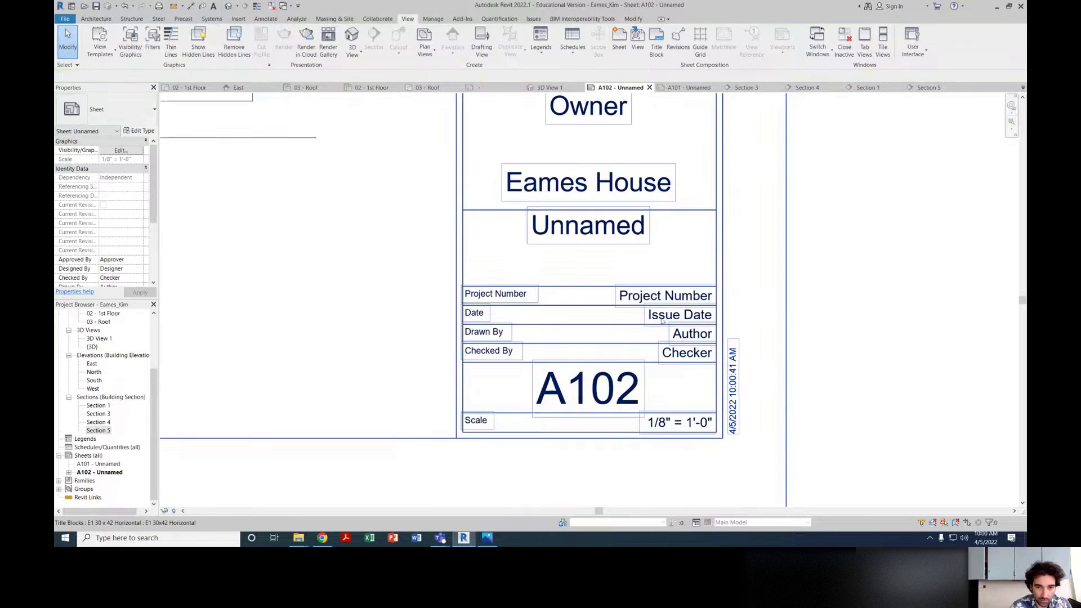
pyautogui.doubleClick(686, 335)
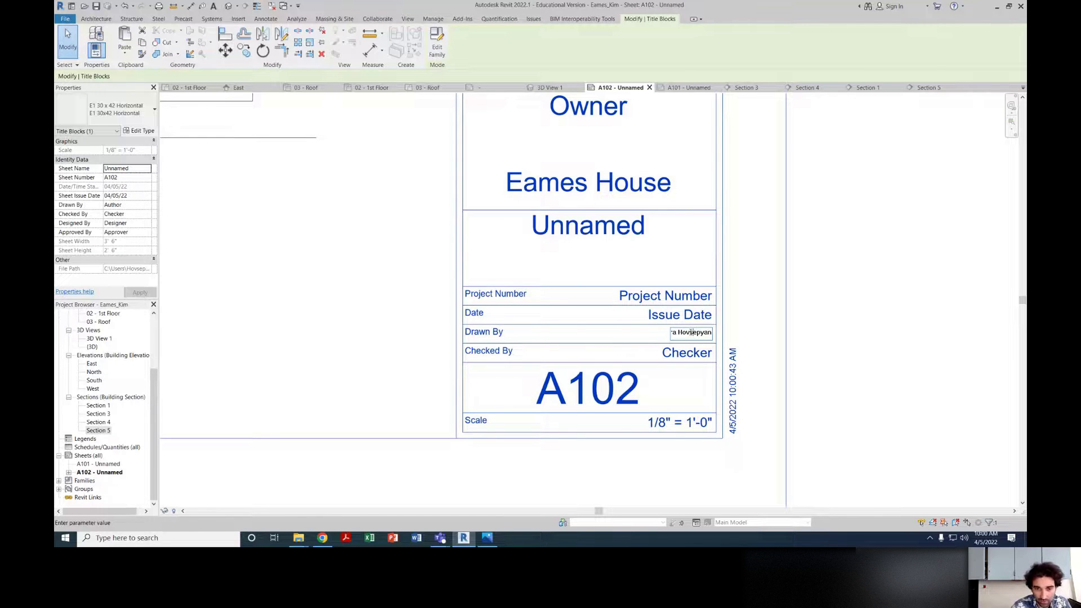
pyautogui.click(608, 314)
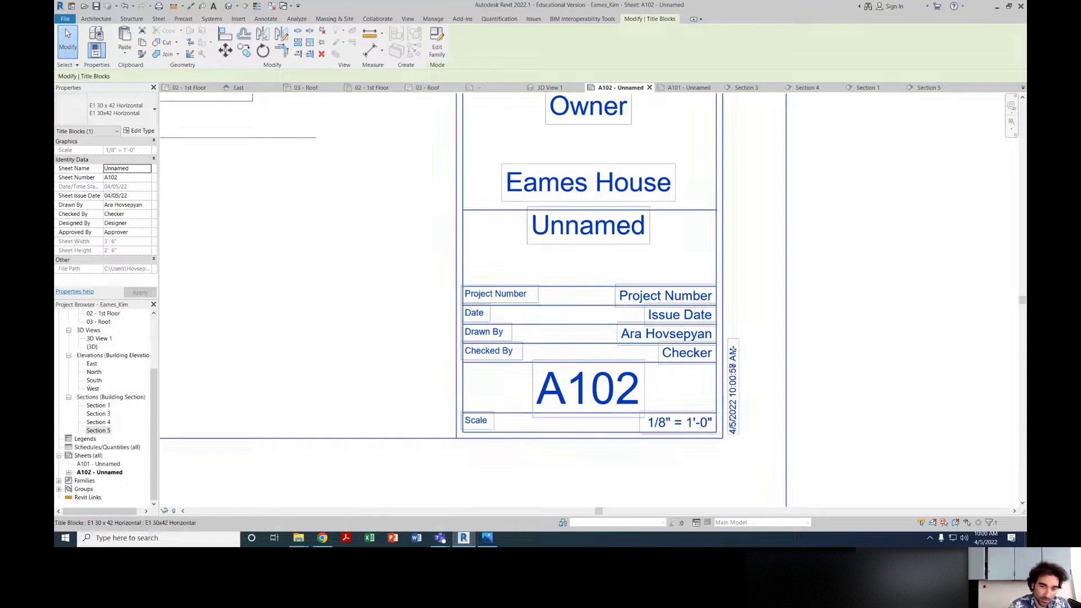
pyautogui.press('Escape')
pyautogui.scroll(-3, 744, 338)
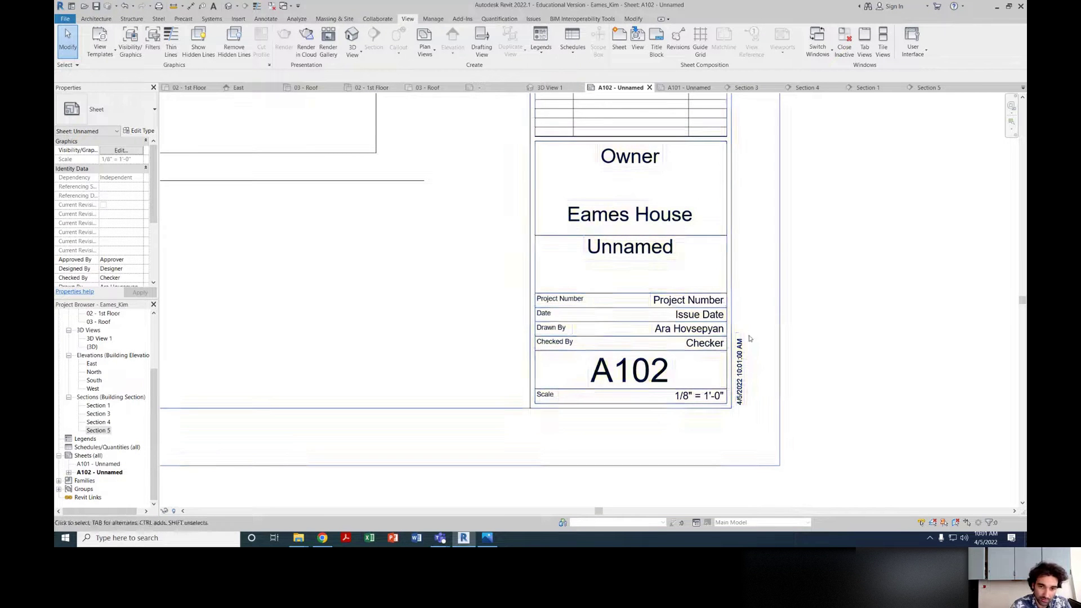
pyautogui.scroll(-1, 700, 338)
pyautogui.moveTo(700, 337); pyautogui.dragTo(730, 351, button='middle')
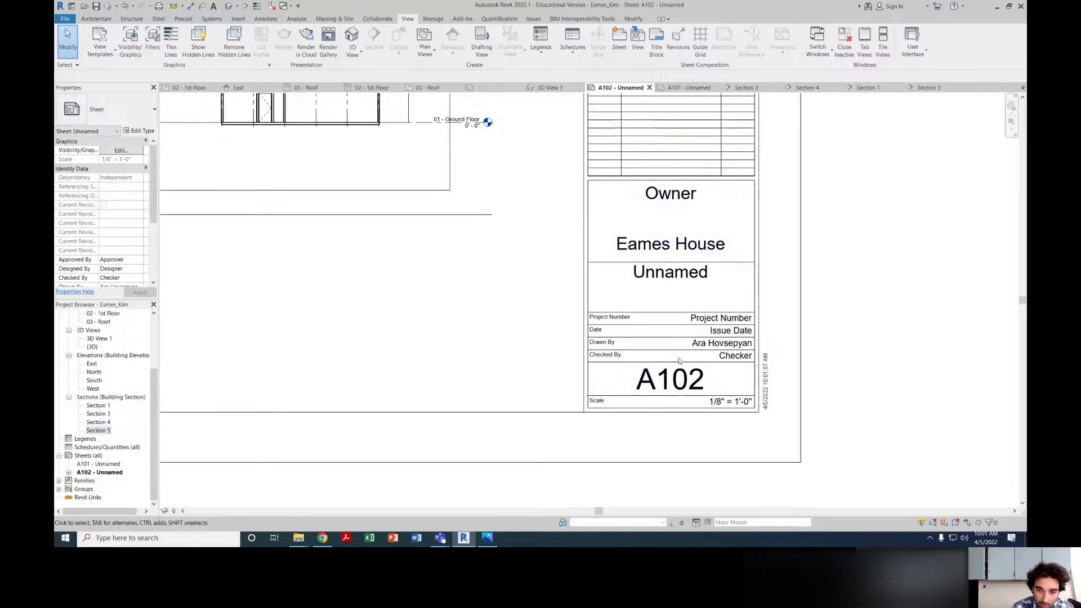
# Step: Set the issue date in sheet A102's title block to April 5, 2022
pyautogui.scroll(1, 710, 338)
pyautogui.click(710, 337)
pyautogui.scroll(2, 709, 336)
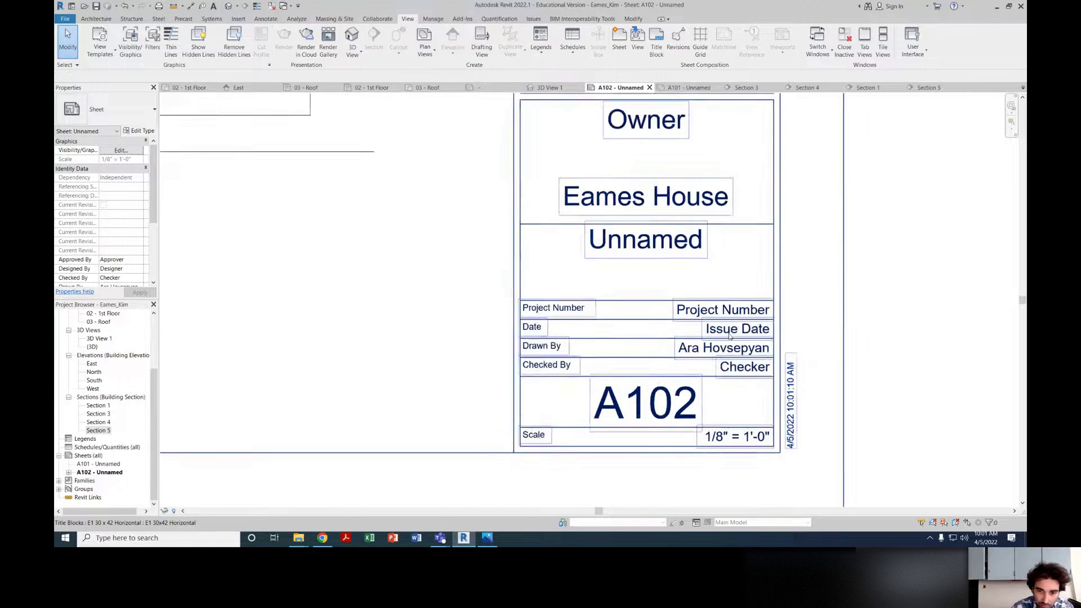
pyautogui.click(734, 330)
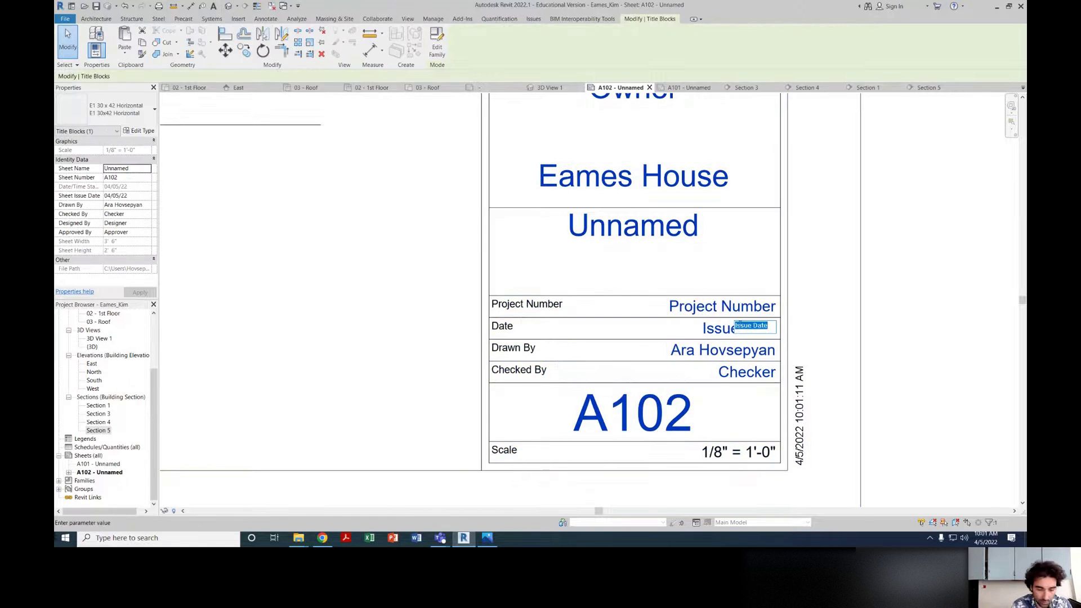
pyautogui.write('April 5,')
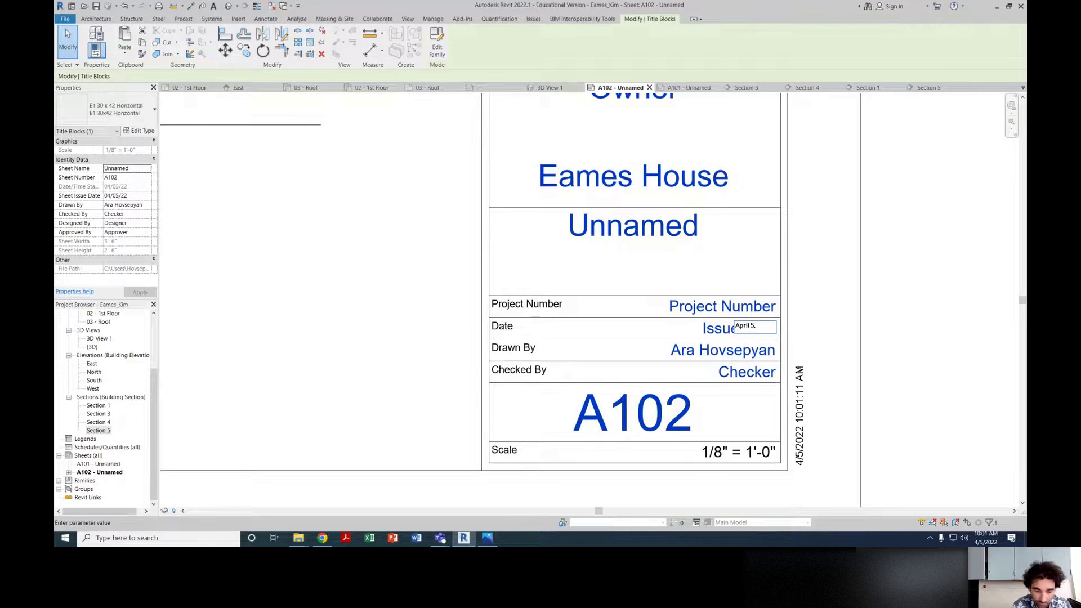
pyautogui.write(' 2022')
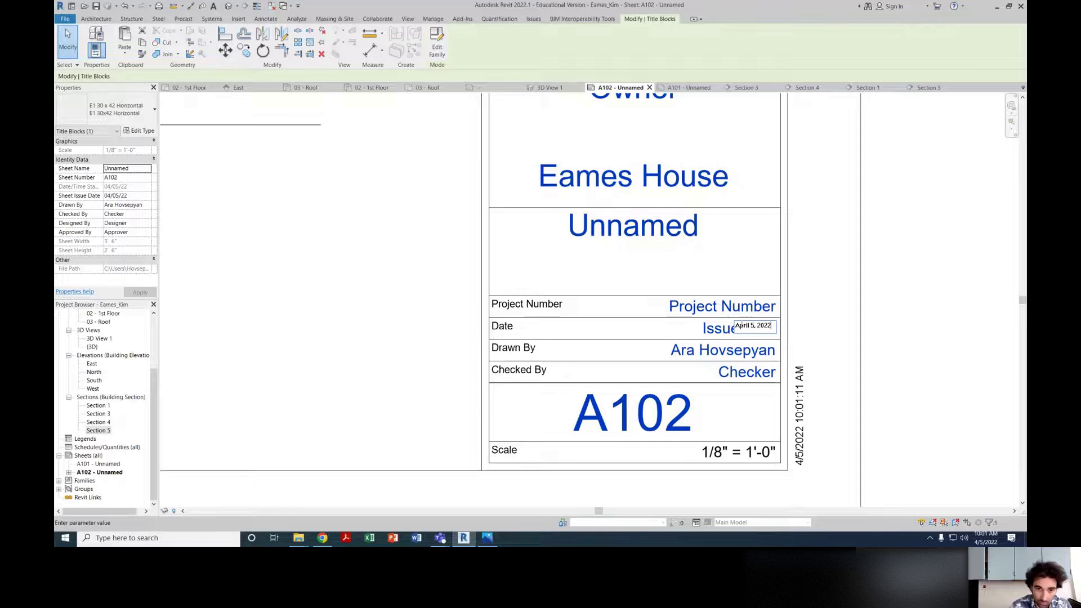
pyautogui.doubleClick(823, 253)
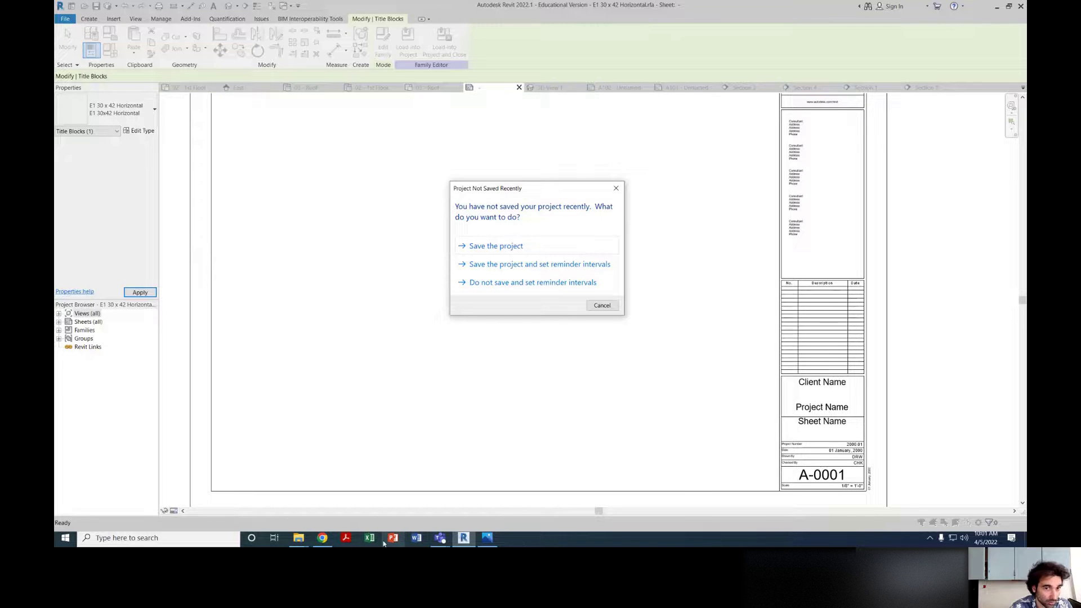
# Step: Dismiss the save reminder and return from the title block family to sheet A102
pyautogui.click(601, 305)
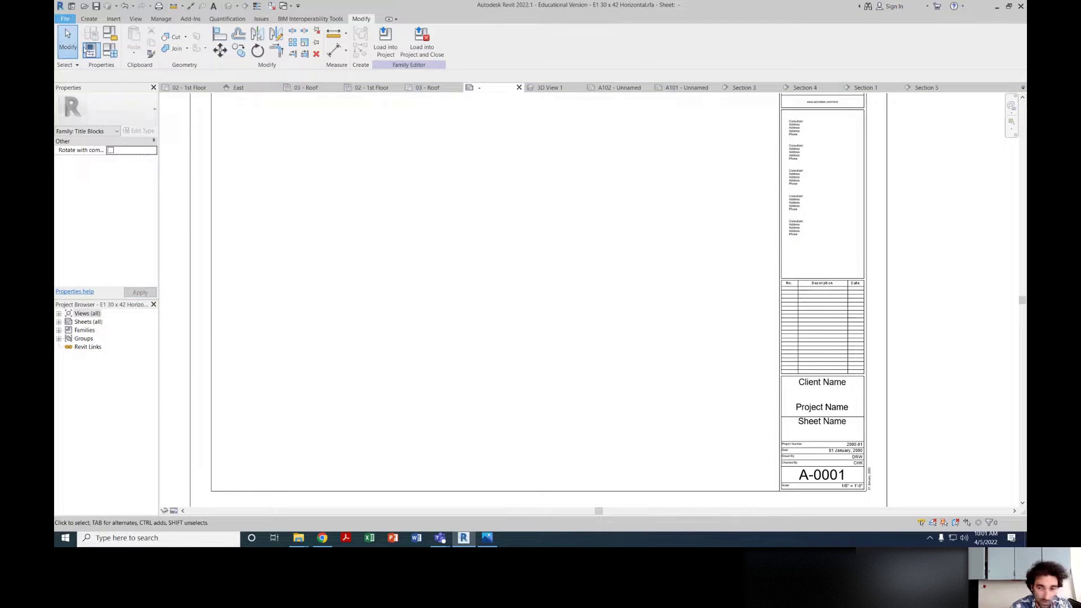
pyautogui.scroll(-2, 788, 345)
pyautogui.moveTo(839, 366); pyautogui.dragTo(776, 353, button='middle')
pyautogui.scroll(2, 778, 305)
pyautogui.scroll(-2, 777, 304)
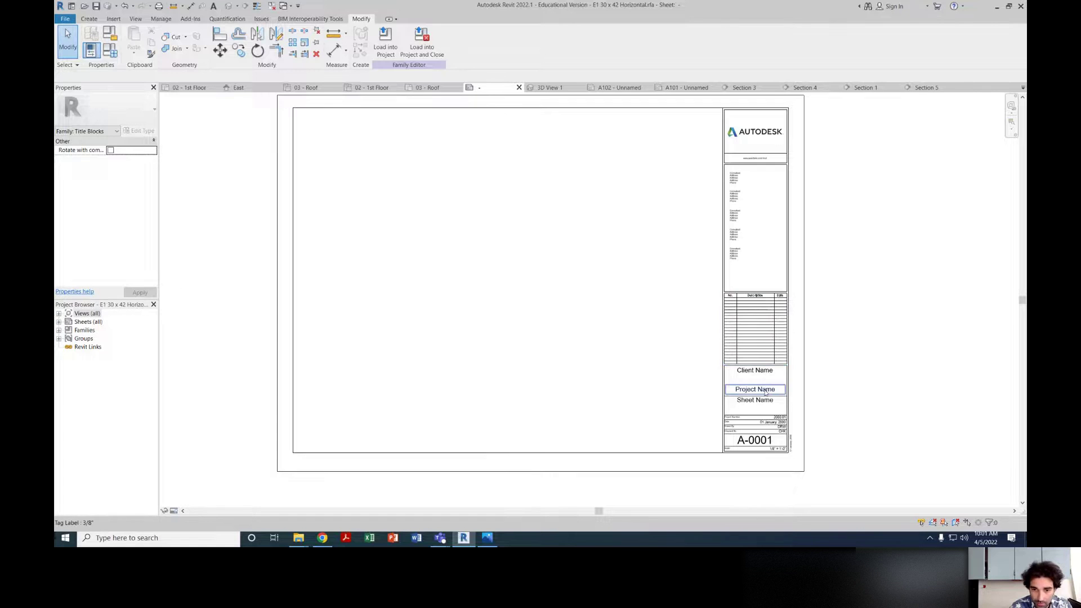
pyautogui.click(430, 87)
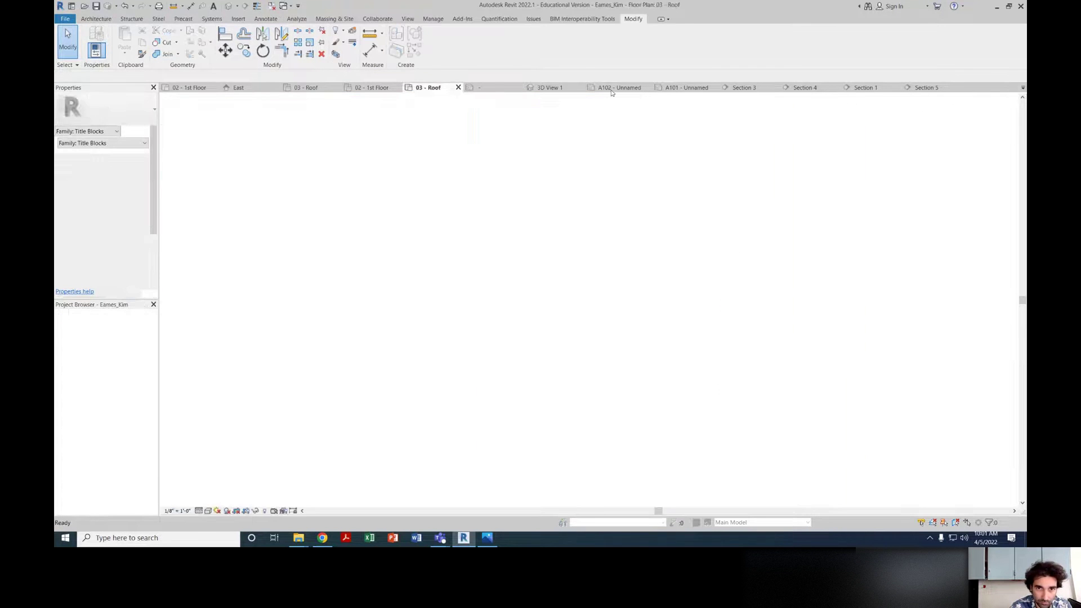
pyautogui.click(615, 88)
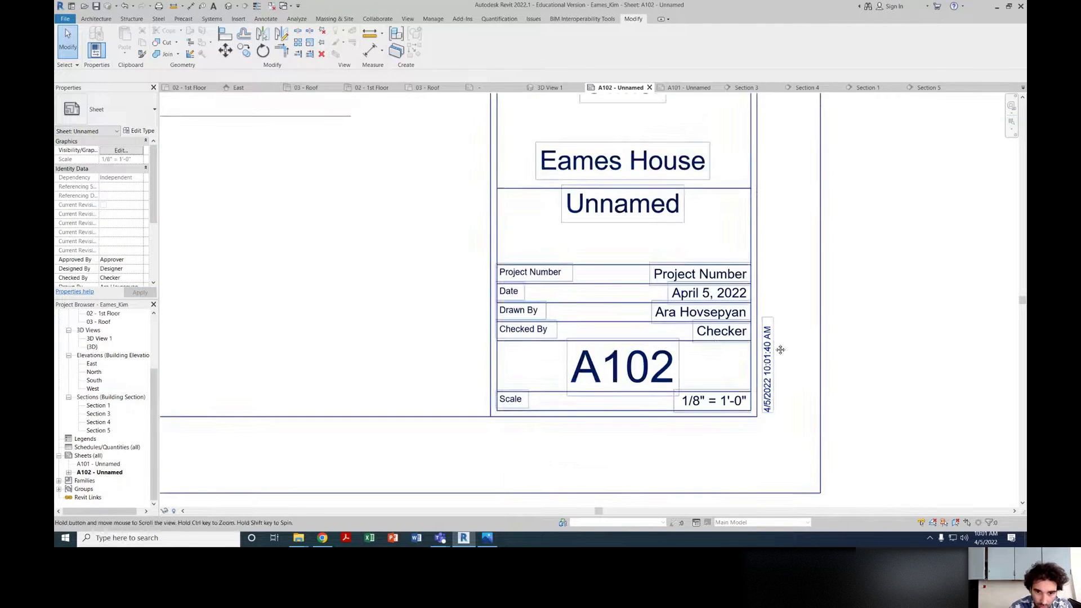
pyautogui.scroll(2, 718, 339)
pyautogui.click(713, 336)
pyautogui.click(713, 336)
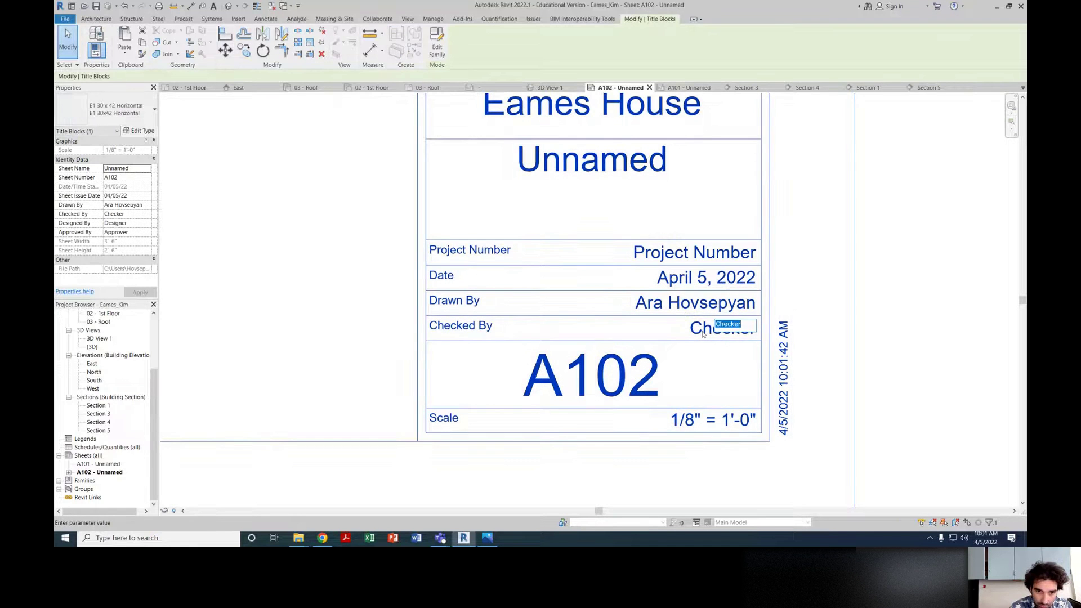
pyautogui.click(458, 331)
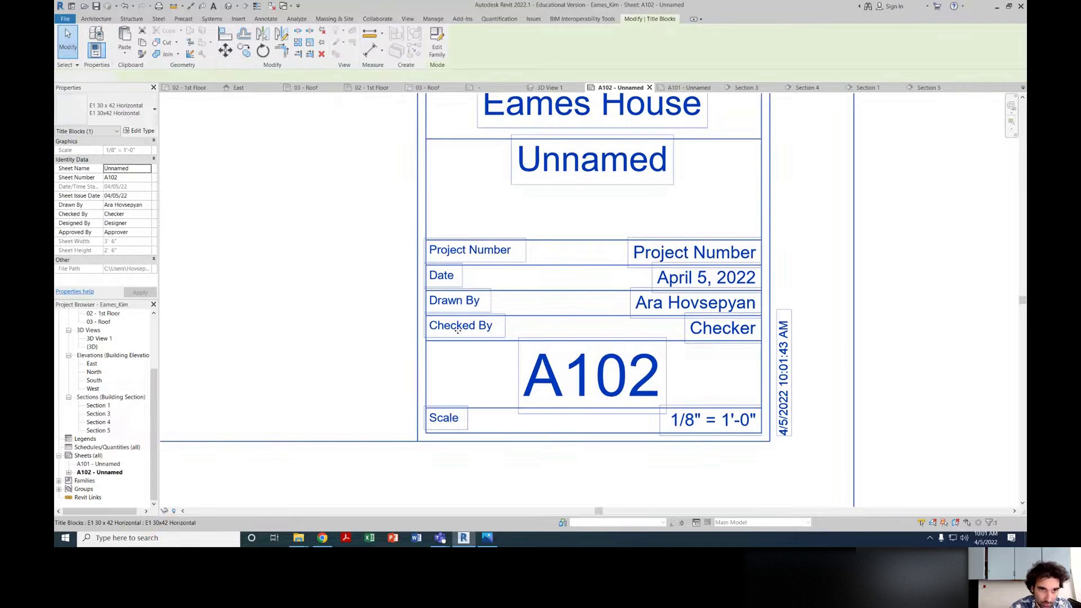
pyautogui.hotkey('ctrl', 'Tab')
pyautogui.hotkey('ctrl', 'Tab')
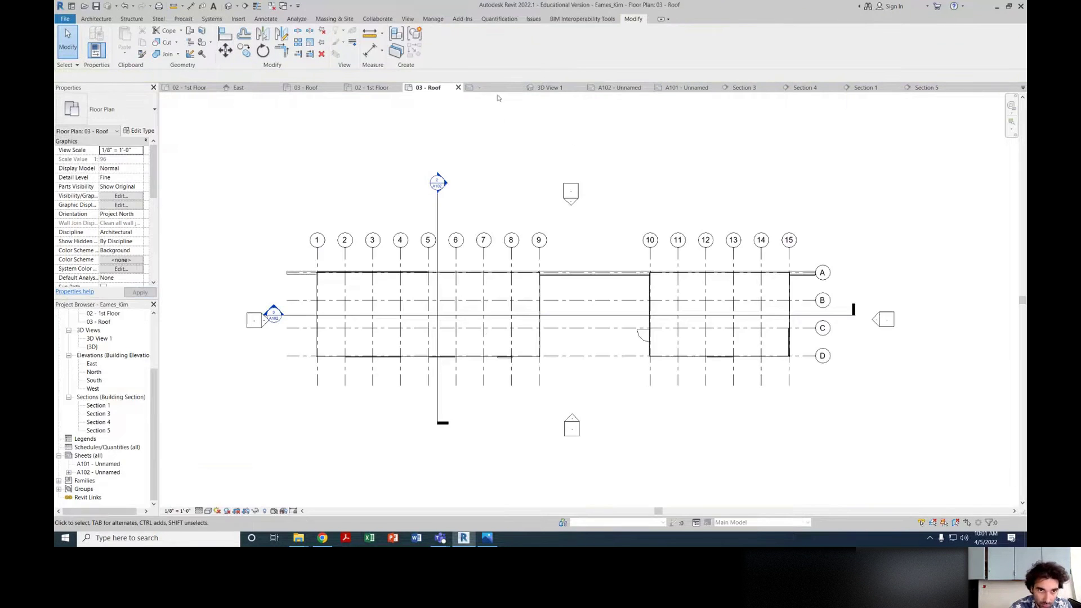
pyautogui.hotkey('ctrl', 'Tab')
pyautogui.hotkey('ctrl', 'Tab')
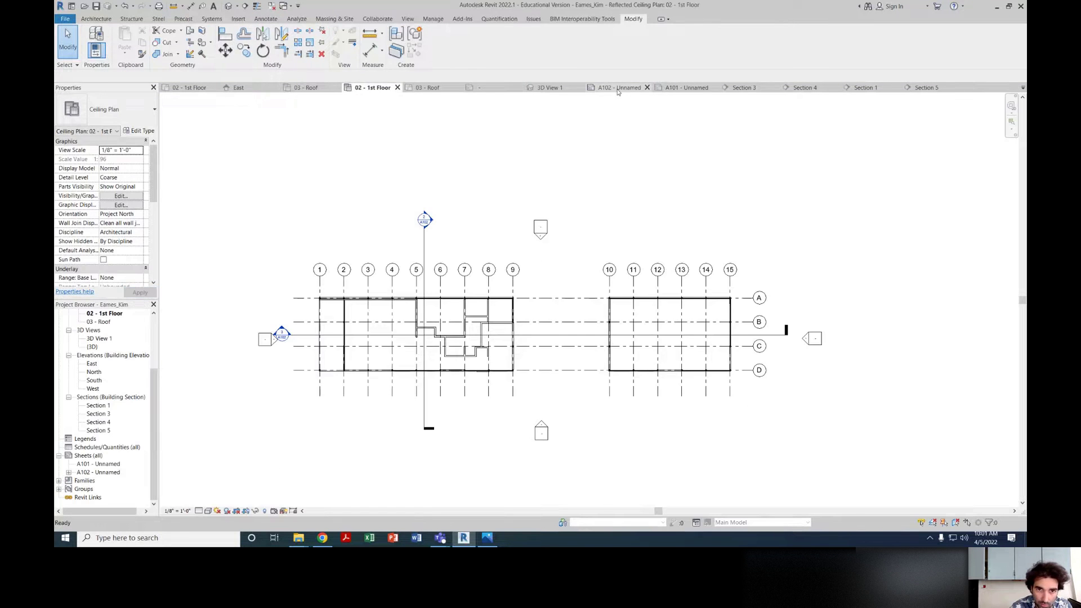
pyautogui.click(618, 89)
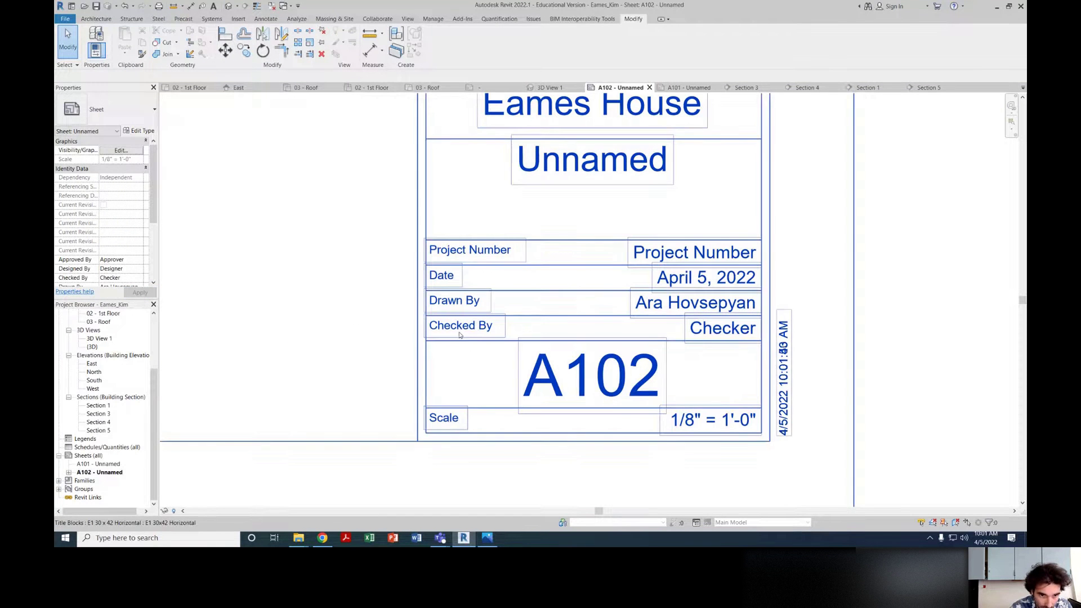
# Step: Rename the sheet in the A102 title block to "Case Study House #8"
pyautogui.scroll(-3, 529, 394)
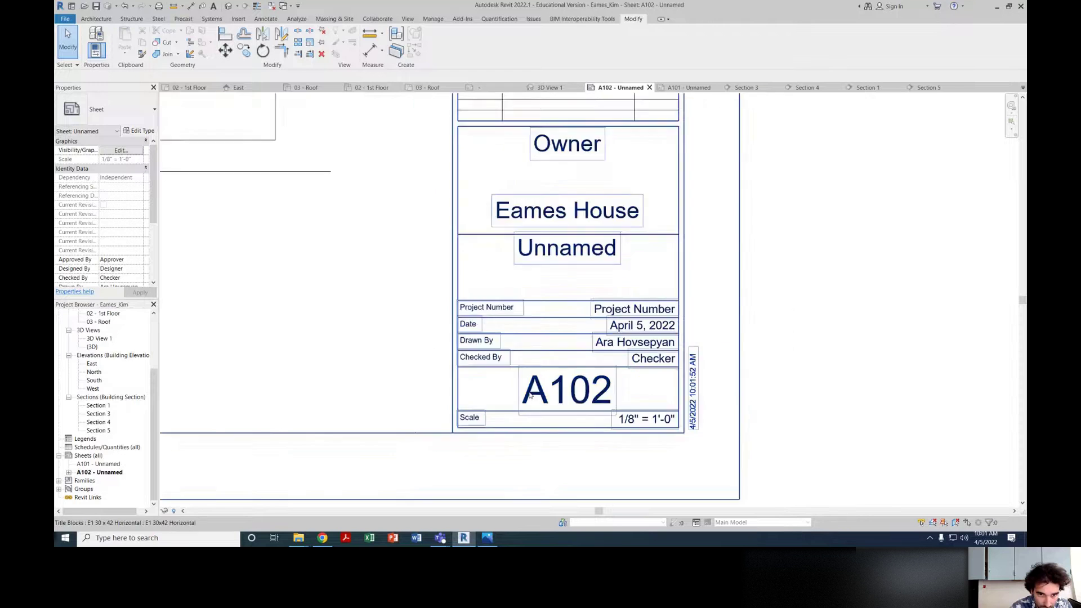
pyautogui.click(578, 282)
pyautogui.scroll(2, 583, 269)
pyautogui.click(596, 254)
pyautogui.click(578, 242)
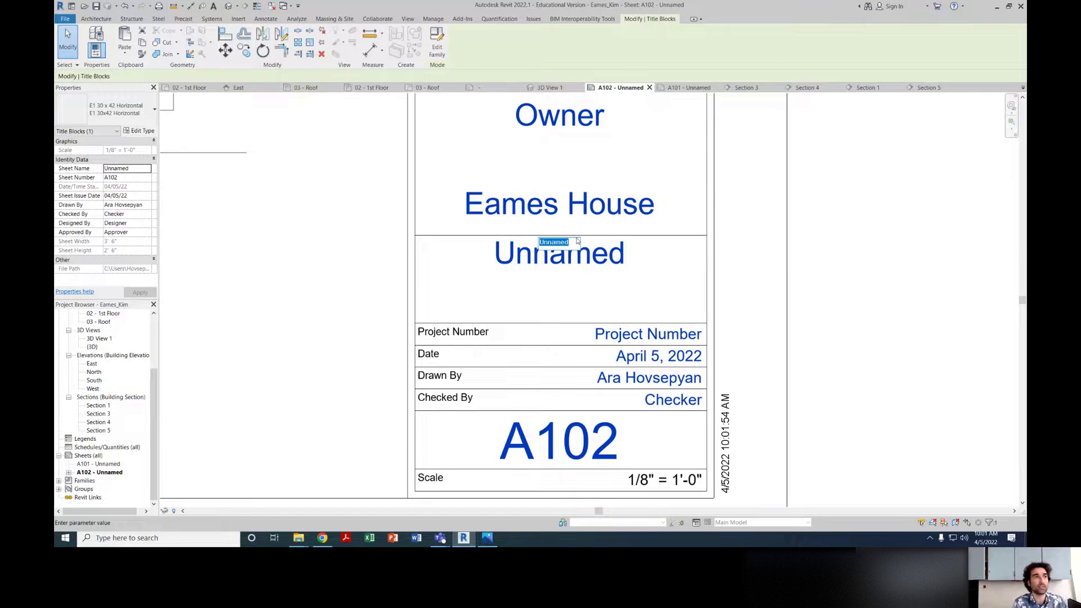
pyautogui.write('Case Study')
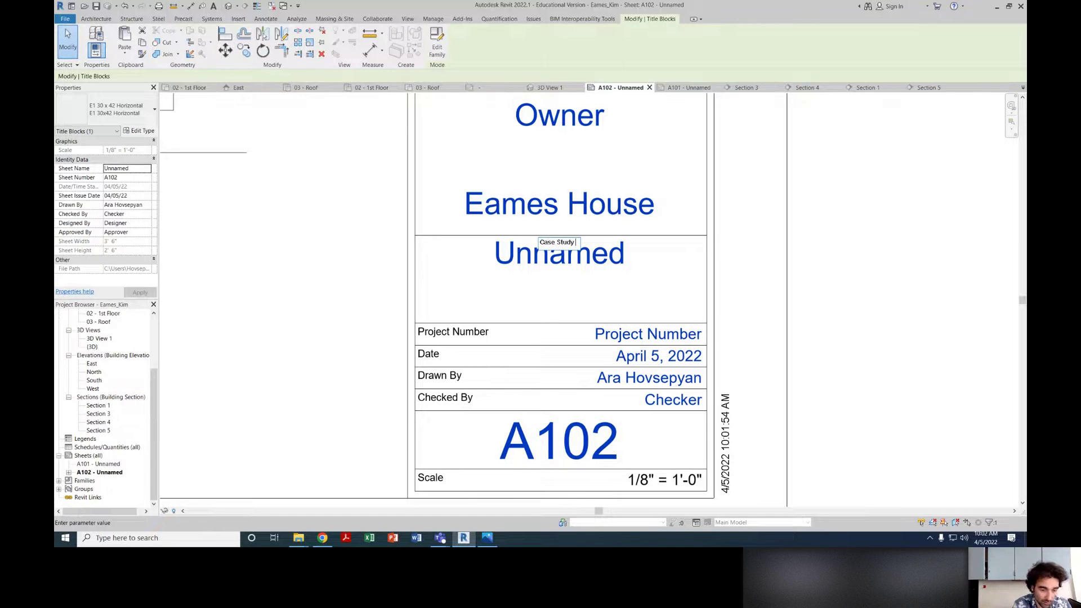
pyautogui.write(' House')
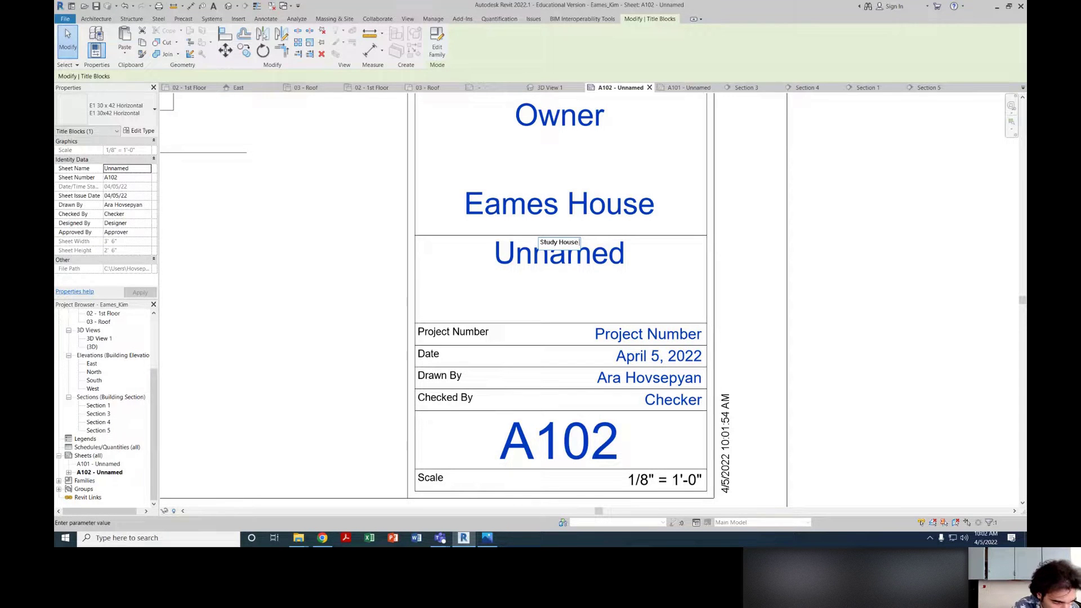
pyautogui.write(' #8')
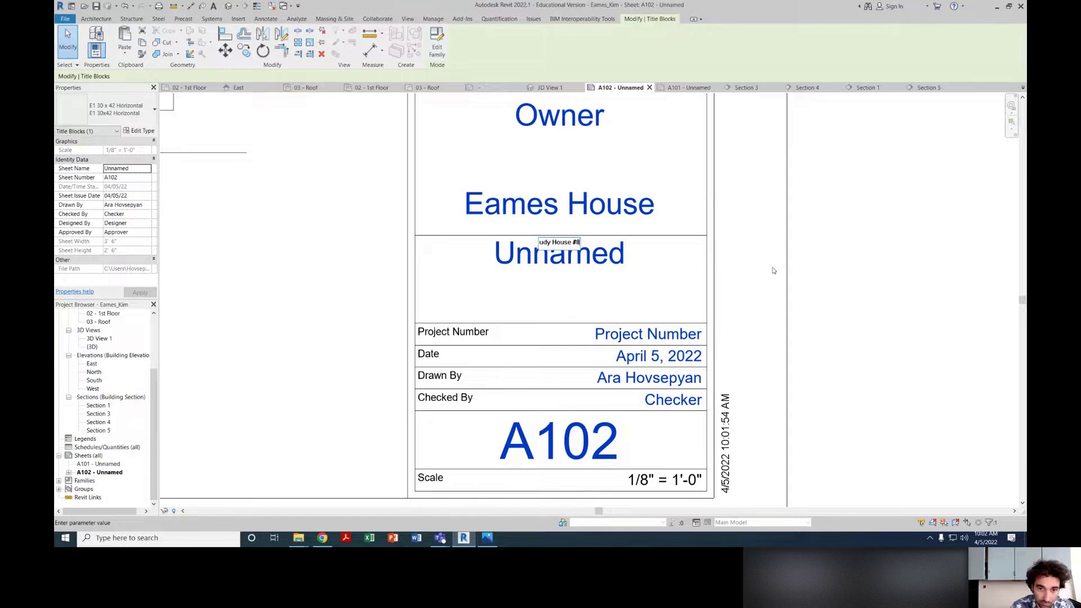
pyautogui.click(805, 271)
# Step: Replace the Owner text in the title block with "Design Communication 2"
pyautogui.scroll(-1, 780, 277)
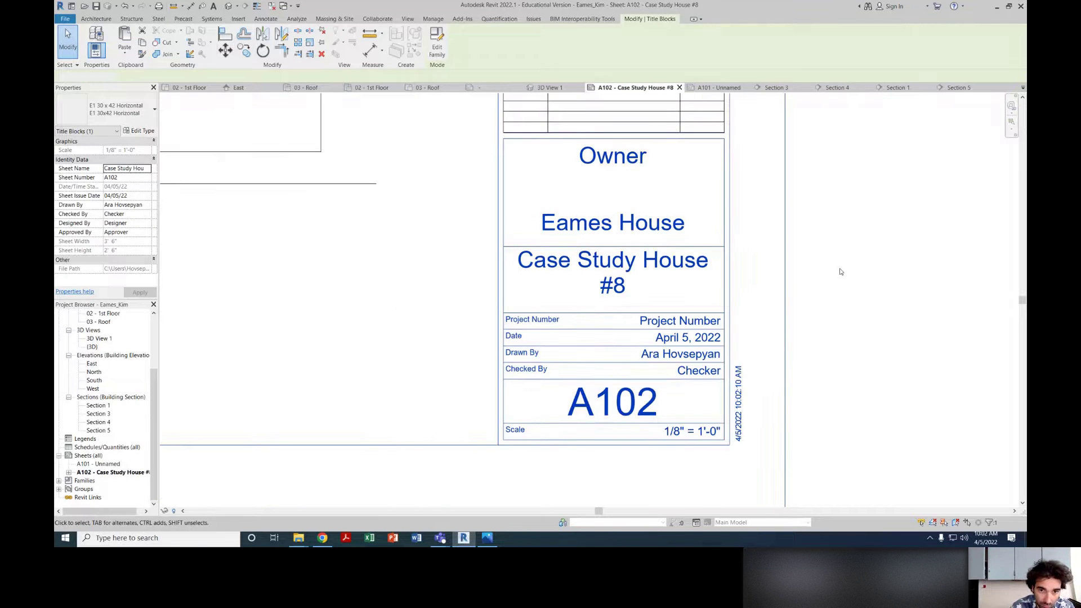
pyautogui.scroll(2, 614, 248)
pyautogui.click(598, 186)
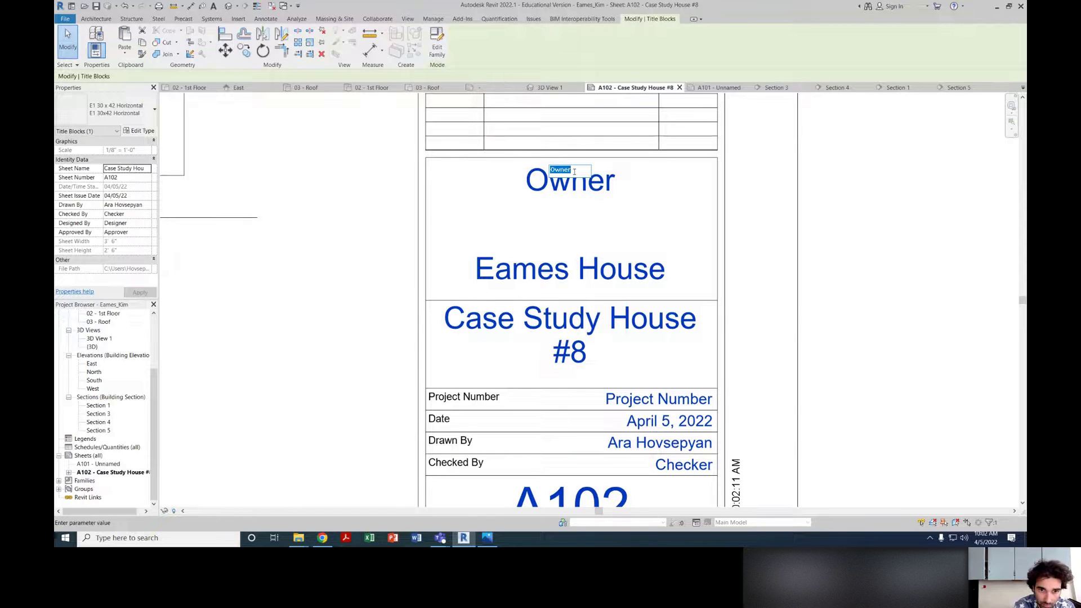
pyautogui.write('Desugb')
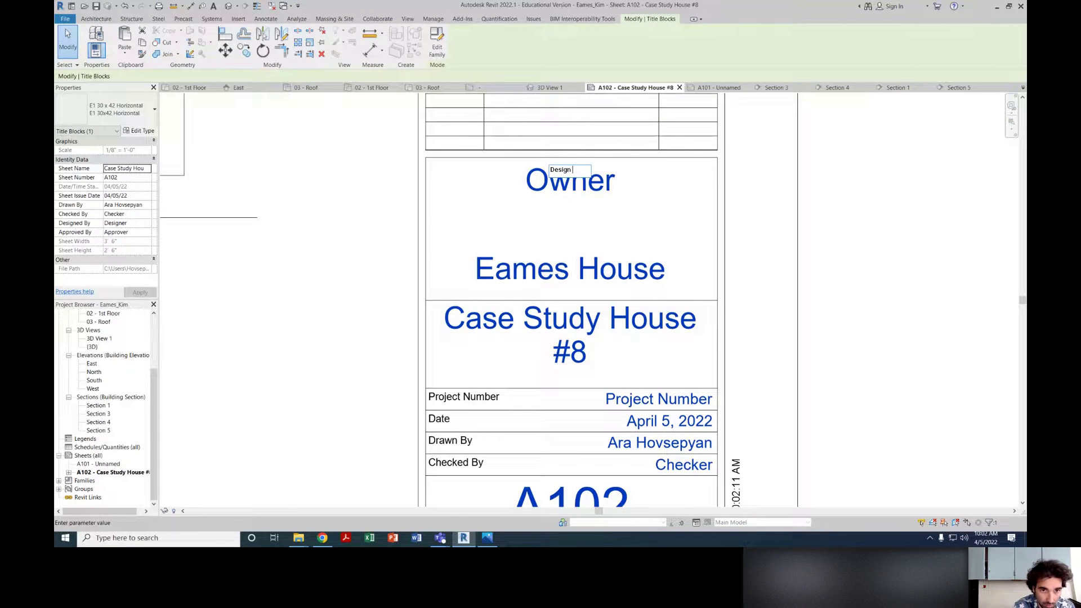
pyautogui.write('ommunication 2')
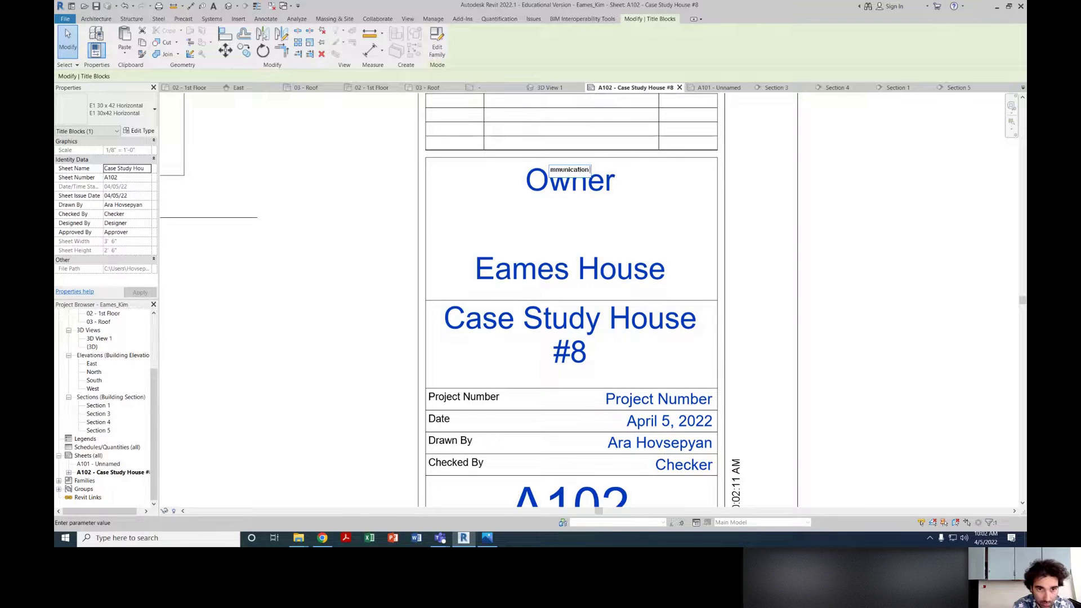
pyautogui.click(805, 271)
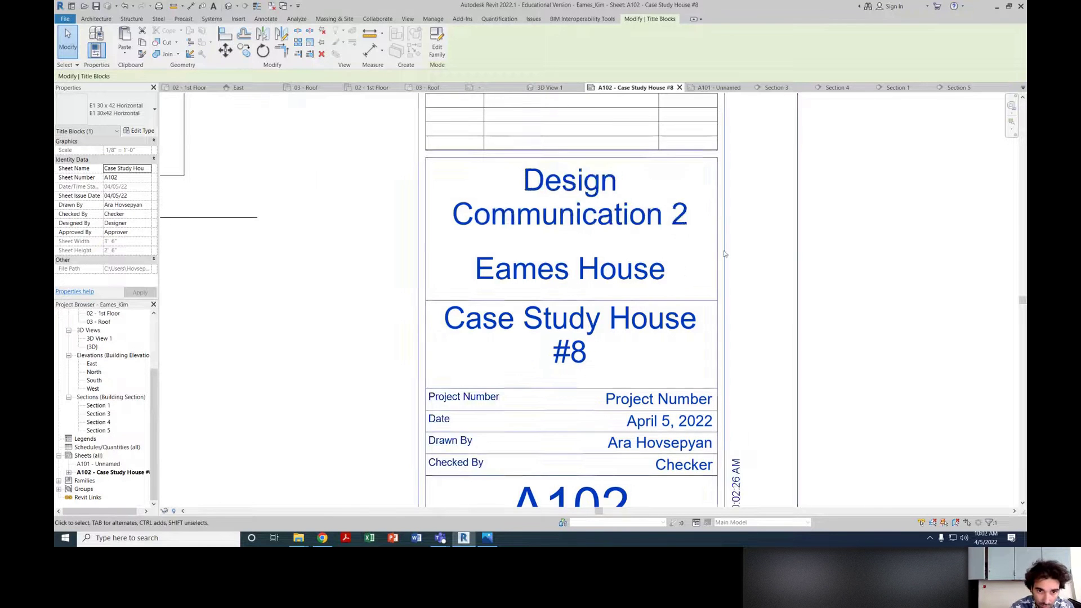
# Step: Set the project number in the title block to "Deliverable 03" and deselect the title block
pyautogui.scroll(-5, 811, 325)
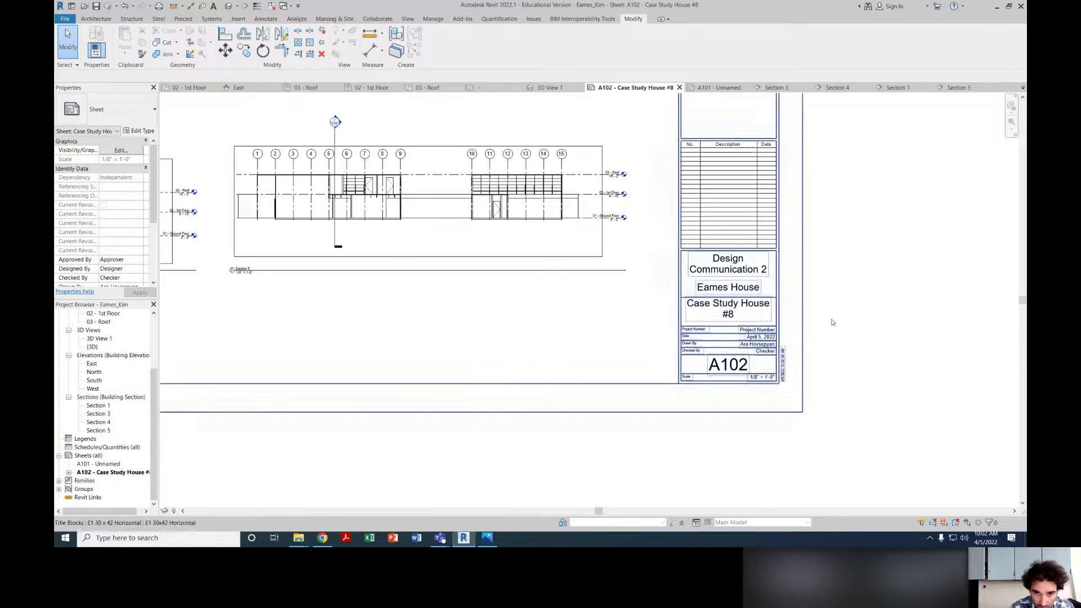
pyautogui.scroll(4, 783, 332)
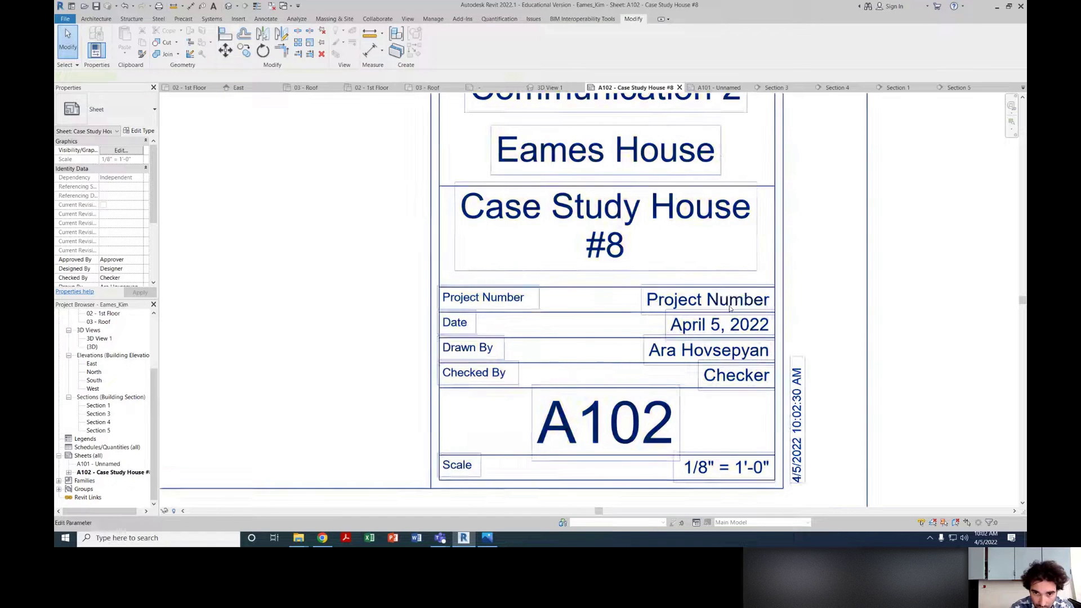
pyautogui.click(729, 312)
pyautogui.click(744, 300)
pyautogui.write('Deliverable 03')
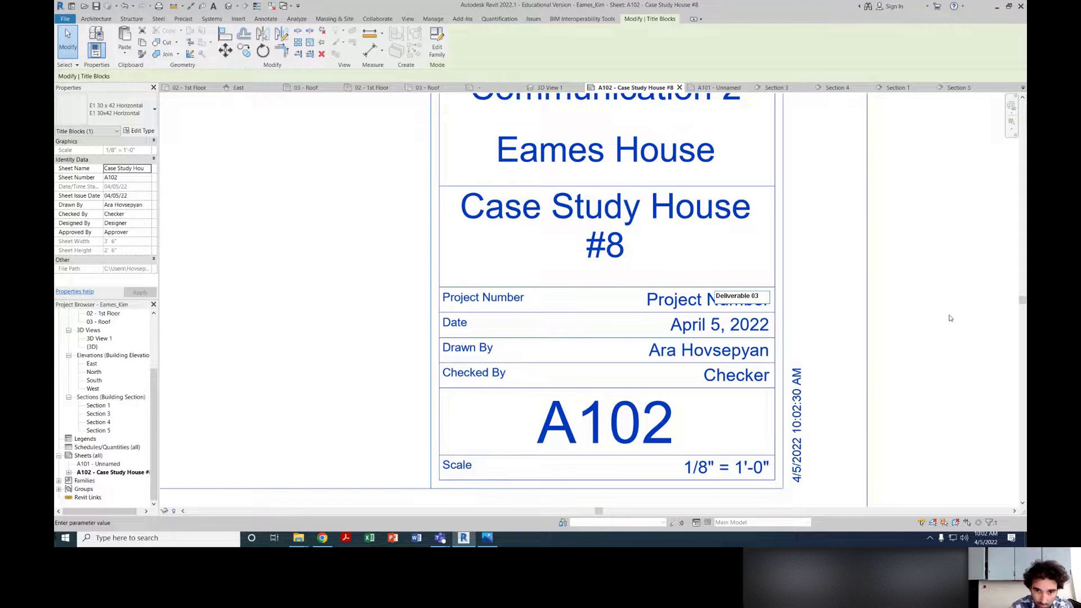
pyautogui.click(951, 318)
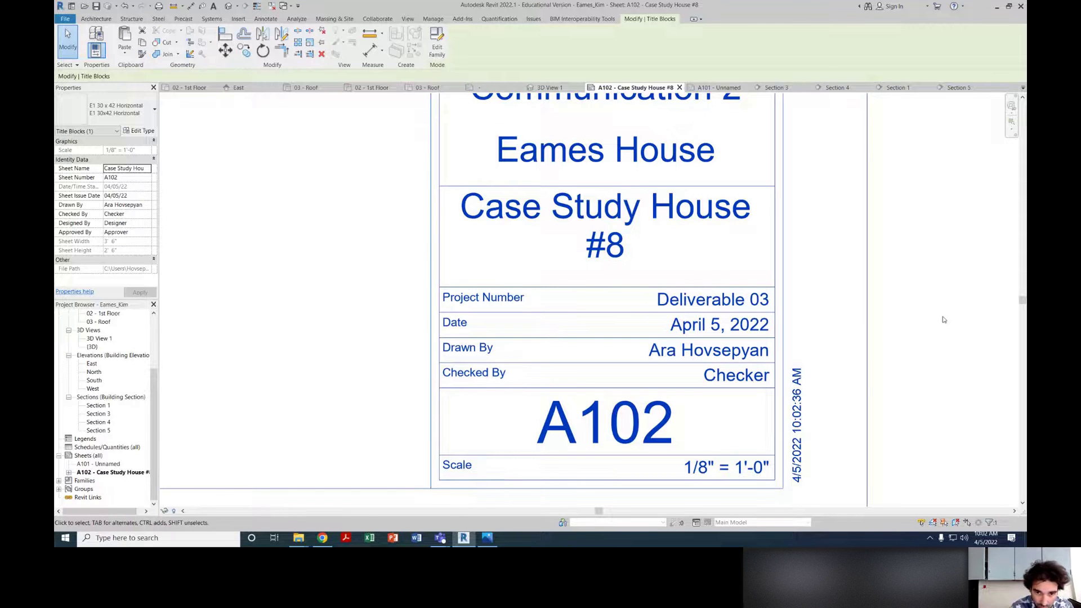
pyautogui.click(814, 327)
pyautogui.scroll(-1, 811, 328)
pyautogui.rightClick(765, 340)
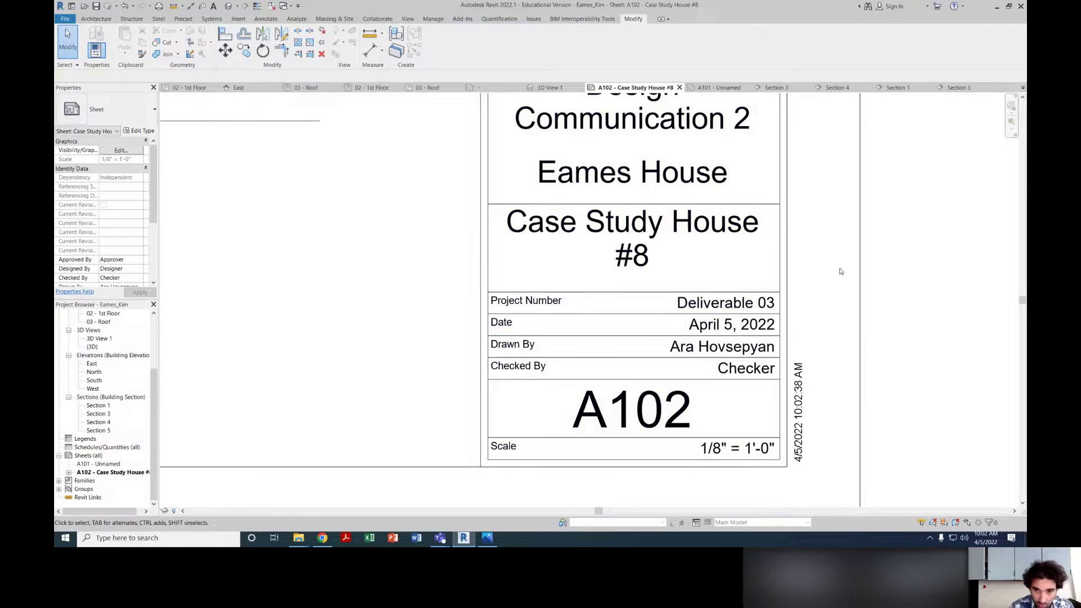
pyautogui.click(818, 287)
# Step: Examine the full layout of sheet A102, including the floor plan, both sections and the title block
pyautogui.scroll(-5, 837, 272)
pyautogui.scroll(-4, 821, 248)
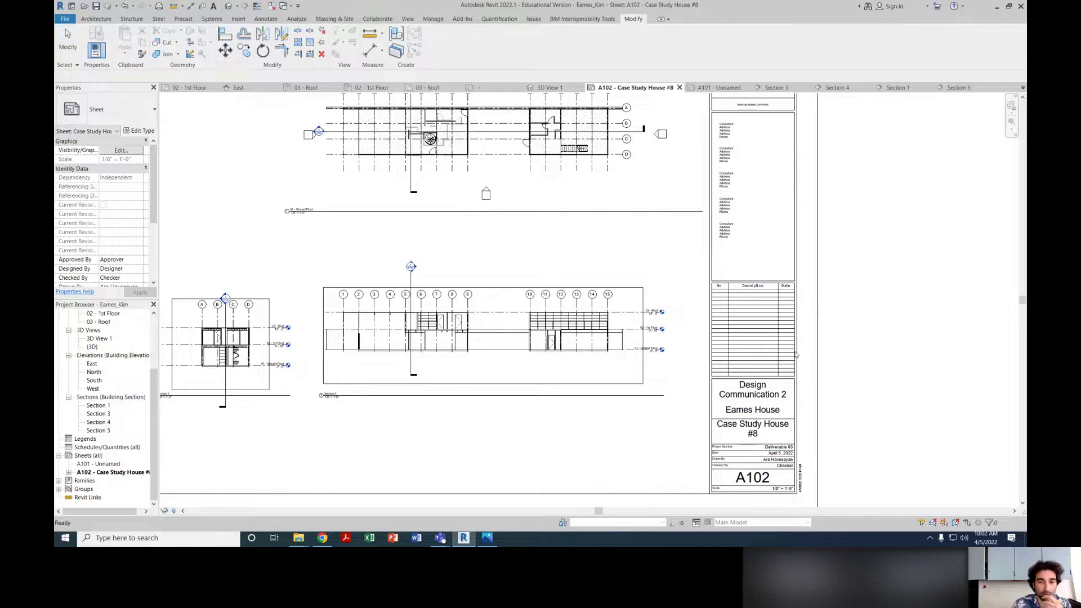
pyautogui.scroll(-2, 795, 352)
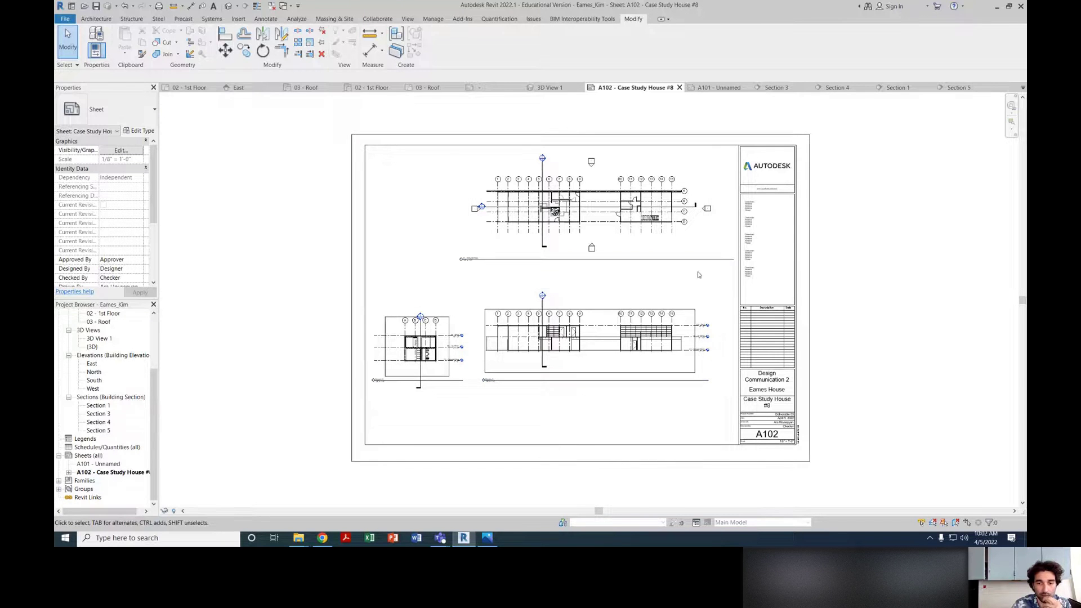
pyautogui.moveTo(960, 379); pyautogui.dragTo(972, 366, button='middle')
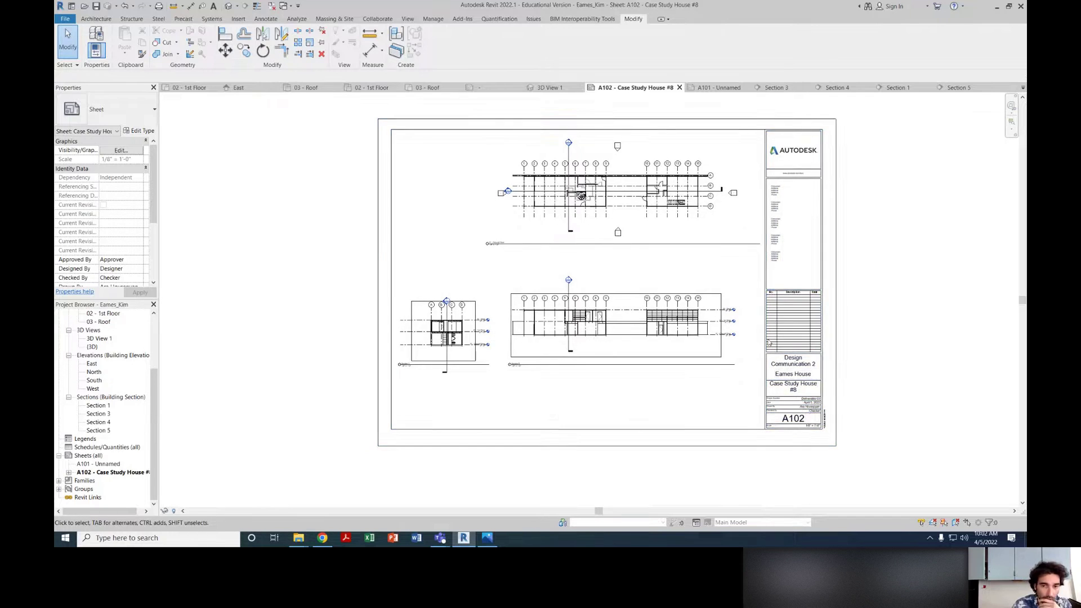
pyautogui.scroll(2, 693, 356)
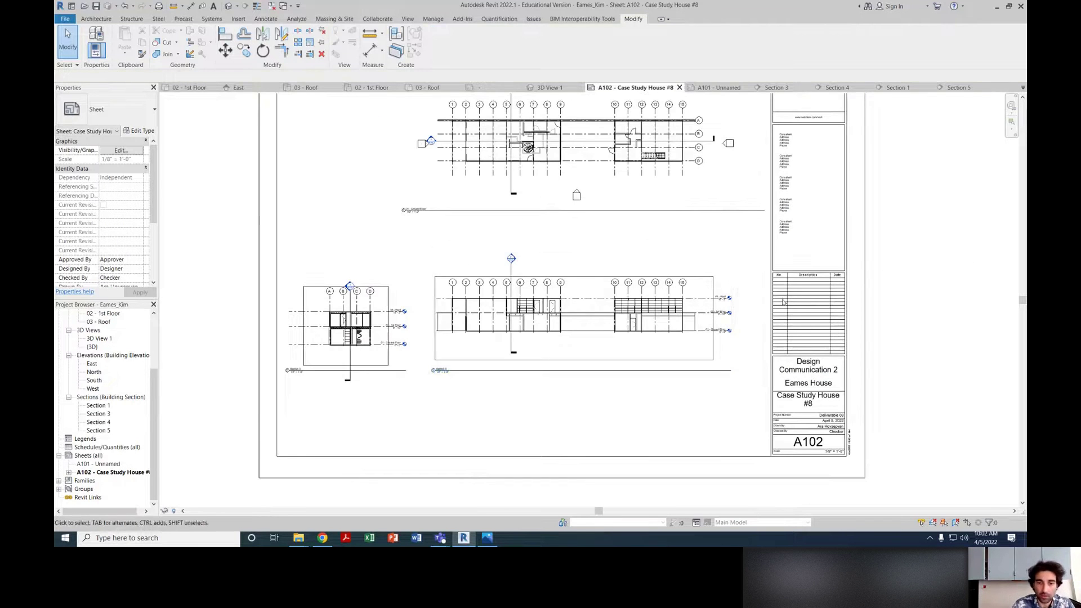
pyautogui.scroll(1, 699, 290)
pyautogui.scroll(-3, 699, 290)
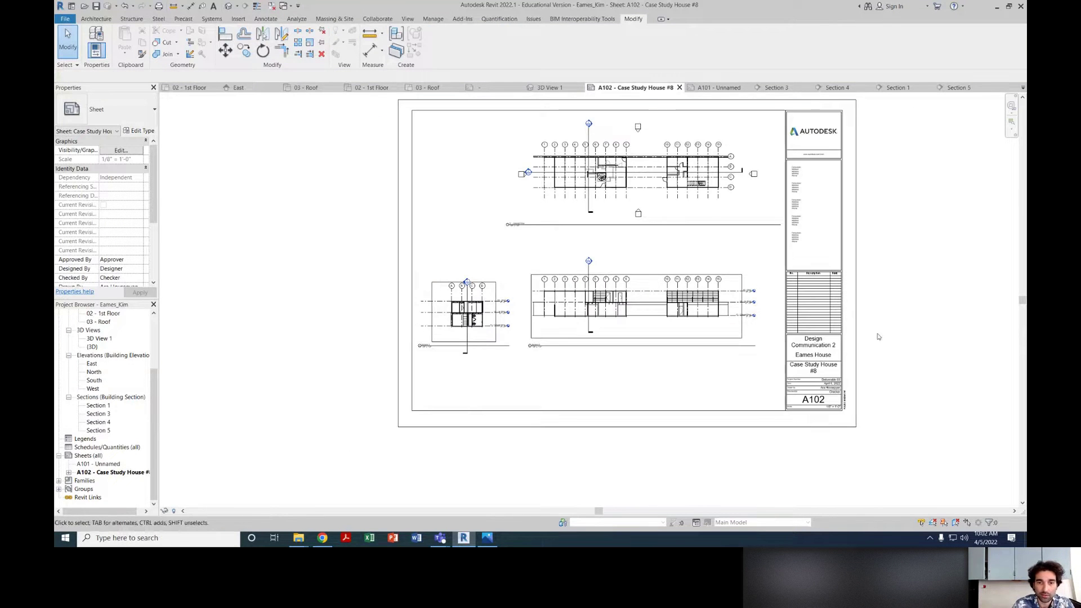
pyautogui.scroll(3, 624, 307)
pyautogui.scroll(3, 623, 307)
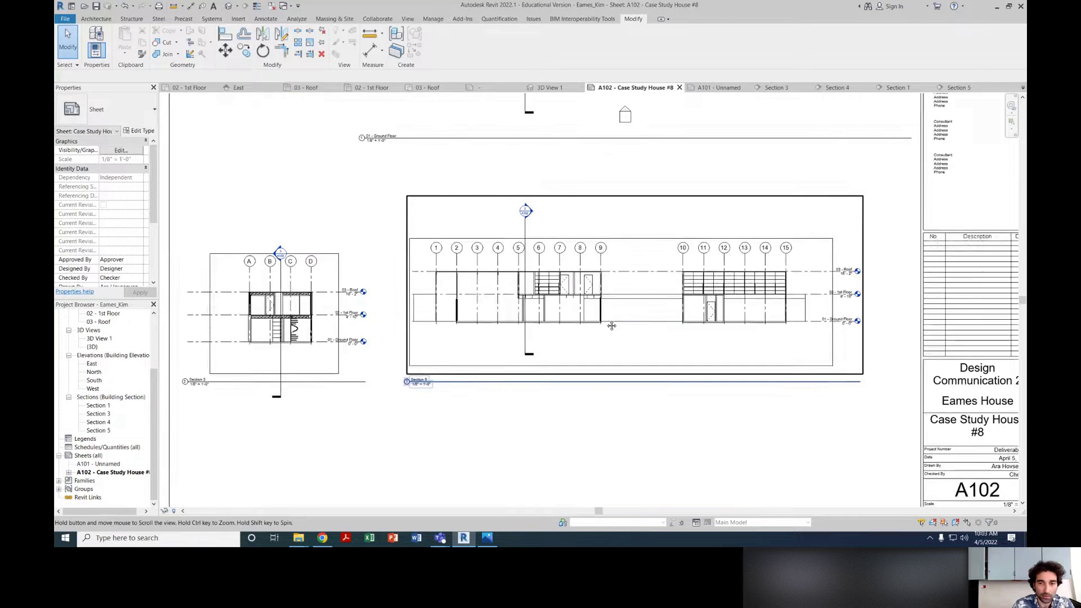
# Step: Examine the long building section on sheet A102 and its placement beneath the ground floor plan
pyautogui.scroll(1, 576, 323)
pyautogui.scroll(-4, 575, 323)
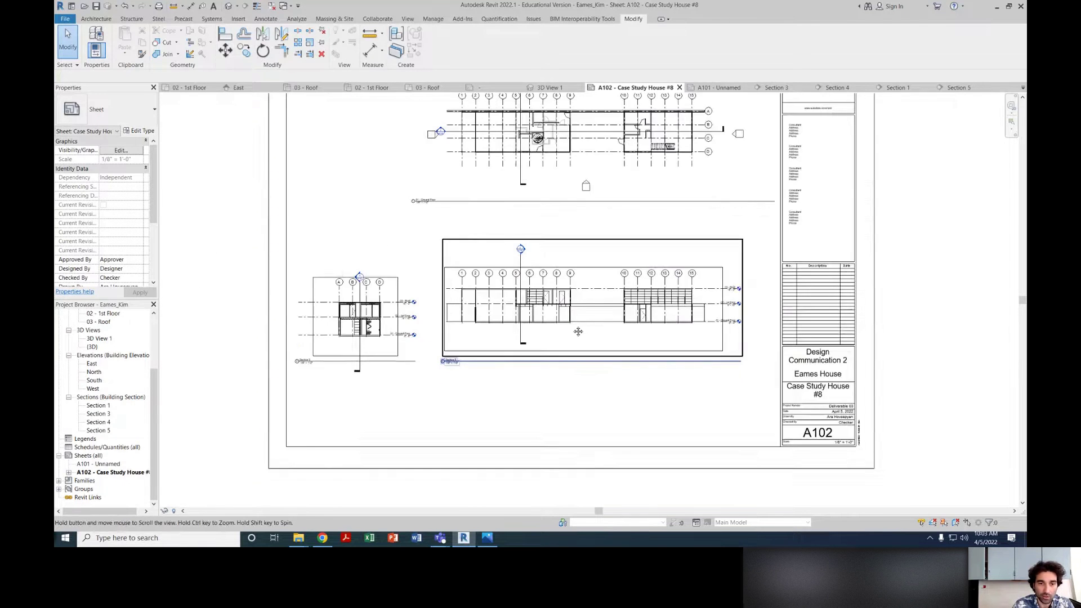
pyautogui.moveTo(576, 326); pyautogui.dragTo(536, 338, button='middle')
pyautogui.scroll(2, 537, 338)
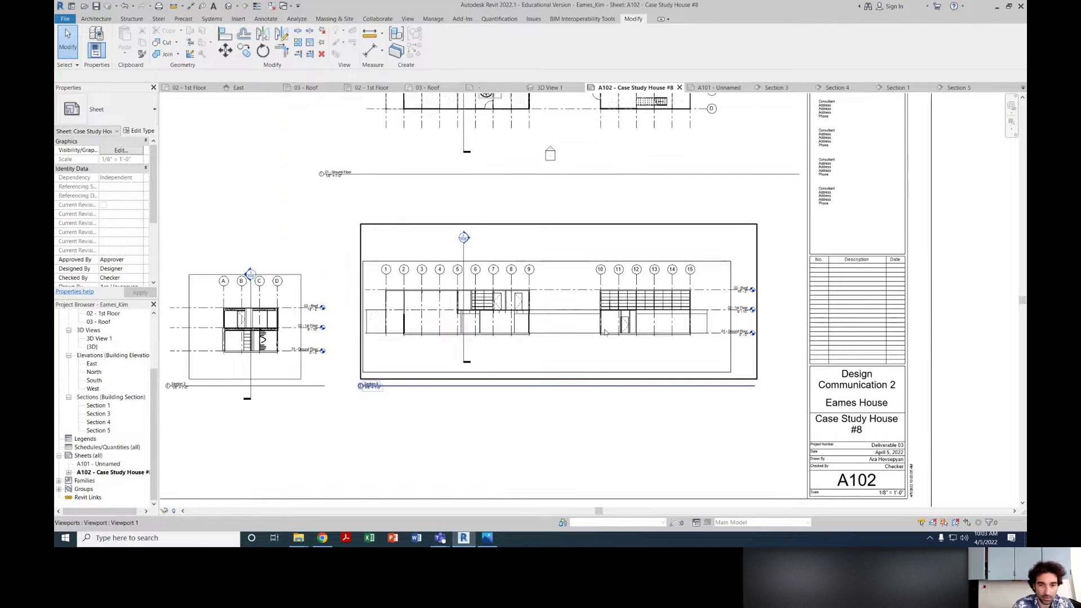
pyautogui.click(349, 227)
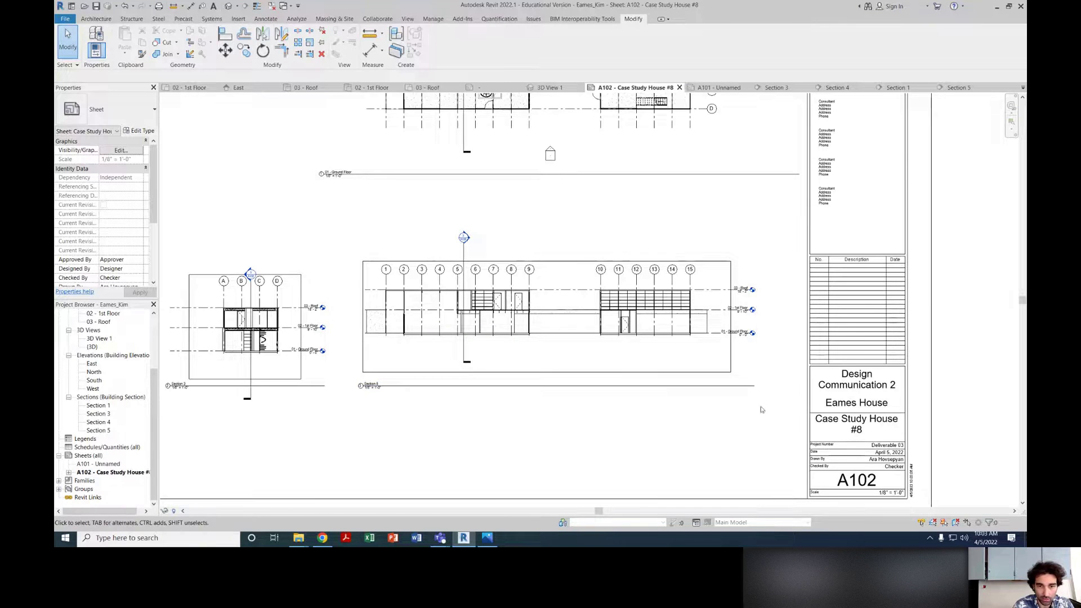
pyautogui.scroll(1, 639, 370)
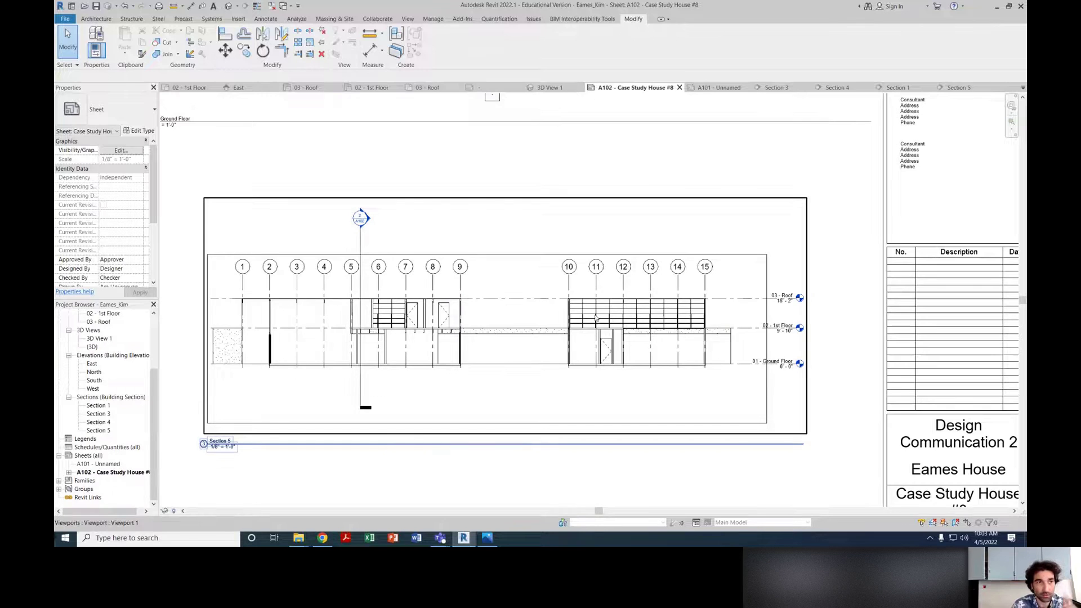
pyautogui.scroll(-3, 702, 392)
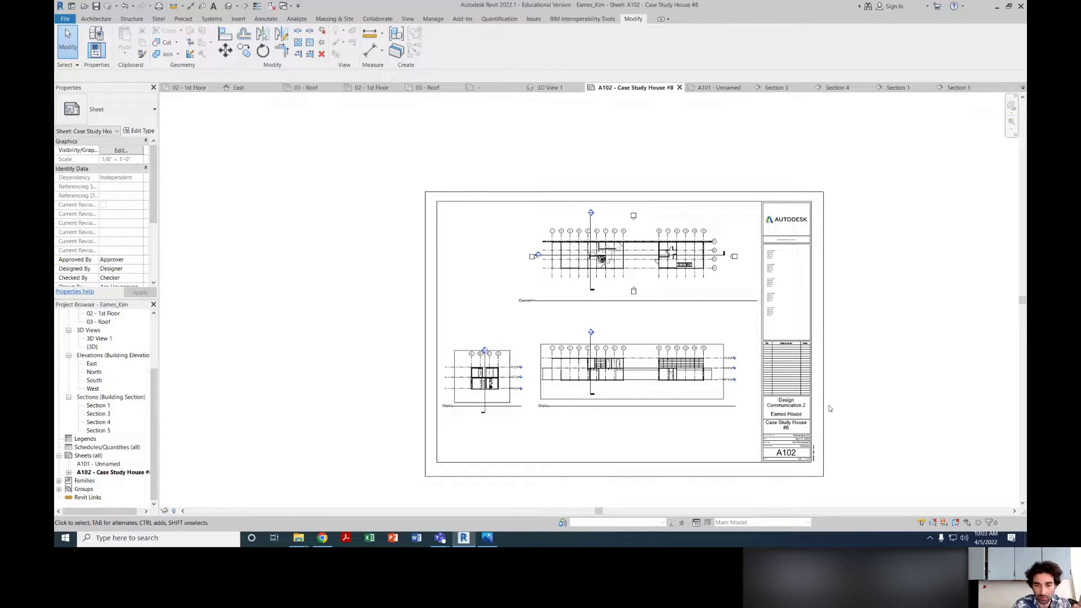
pyautogui.scroll(3, 833, 394)
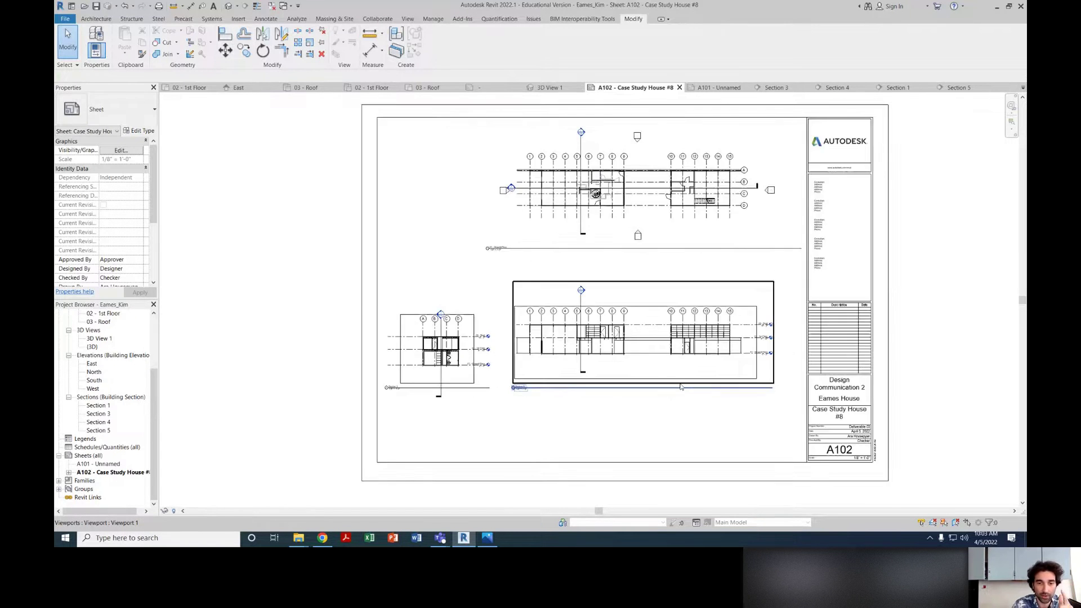
pyautogui.scroll(3, 681, 387)
pyautogui.scroll(-3, 696, 352)
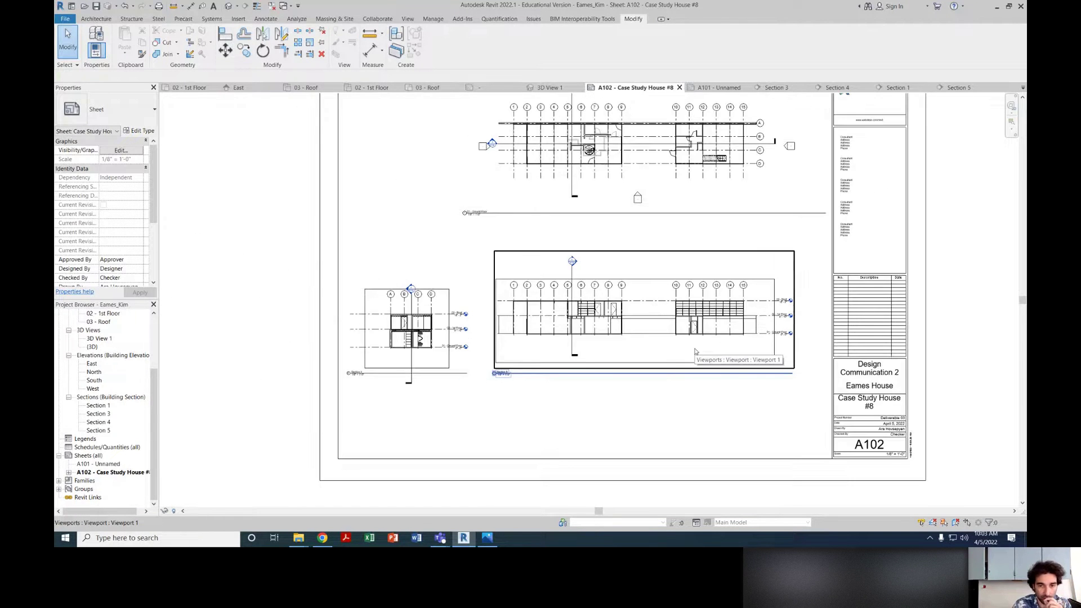
pyautogui.scroll(-1, 695, 352)
pyautogui.scroll(5, 796, 319)
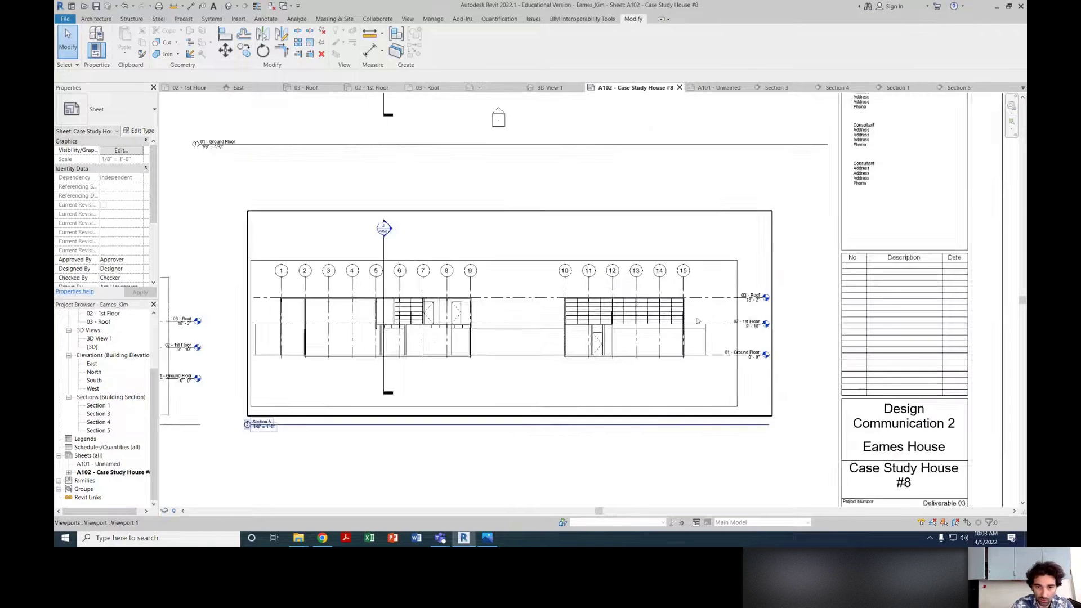
# Step: Inspect the line weights of the mullions and wall edge at gridline 15 in the long section
pyautogui.scroll(5, 702, 388)
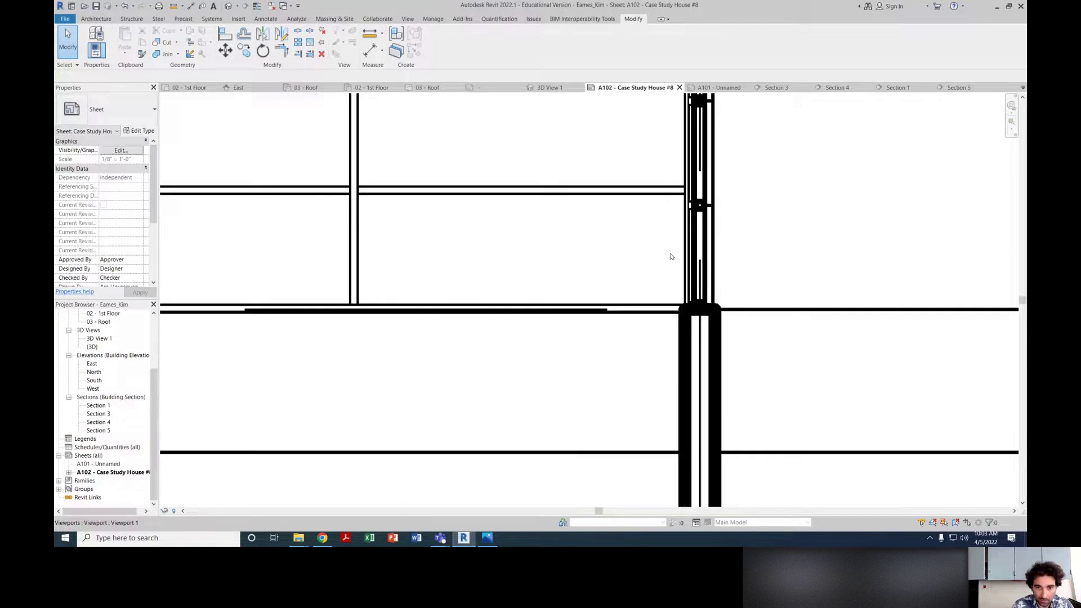
pyautogui.scroll(-3, 751, 365)
pyautogui.scroll(6, 748, 352)
pyautogui.scroll(5, 746, 338)
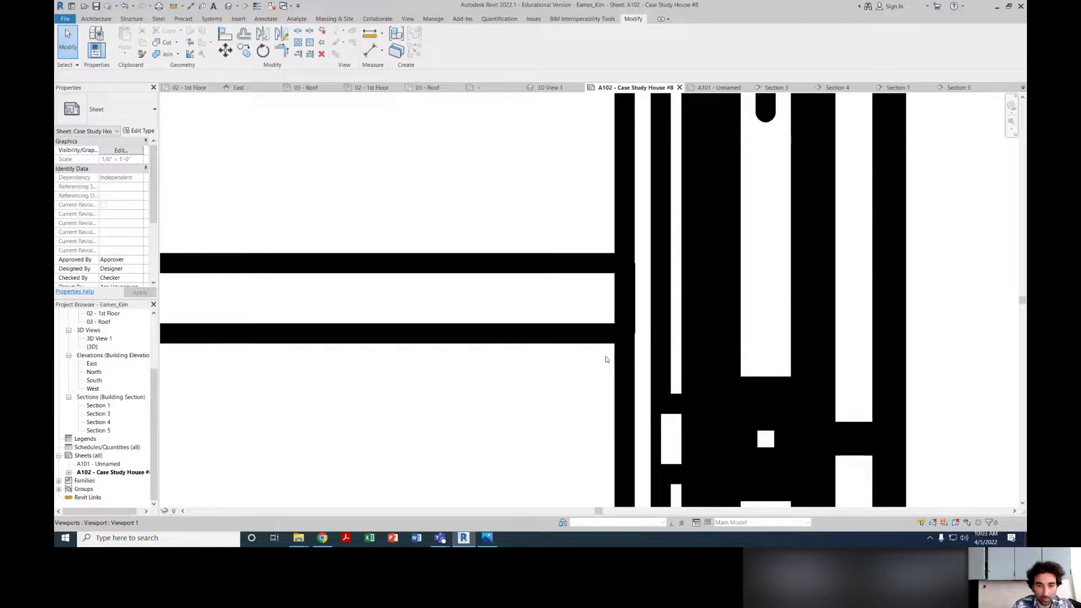
pyautogui.scroll(3, 617, 273)
pyautogui.scroll(-5, 620, 271)
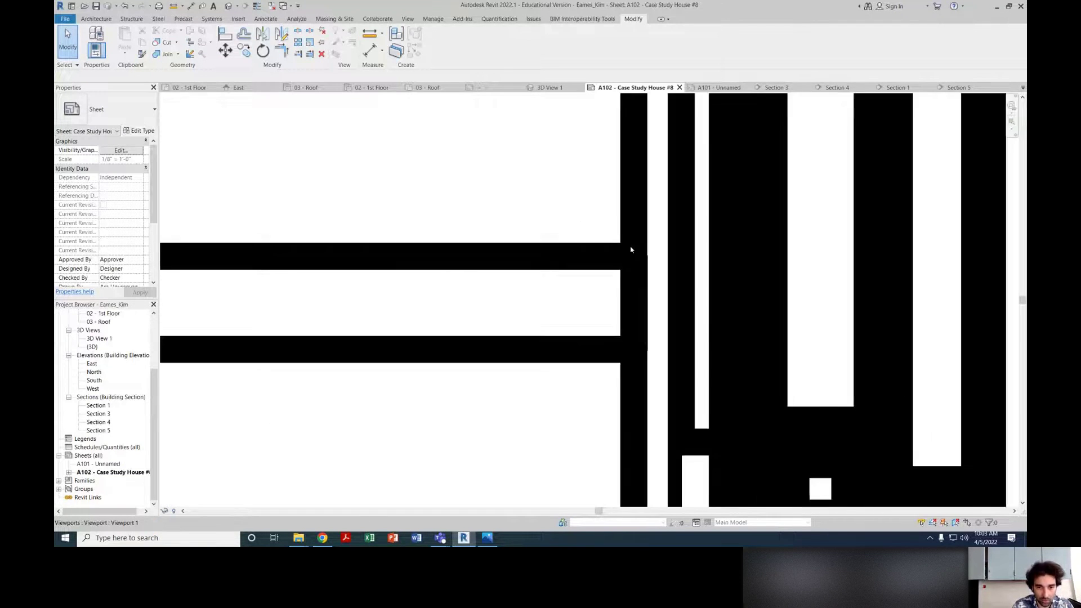
pyautogui.scroll(-6, 596, 314)
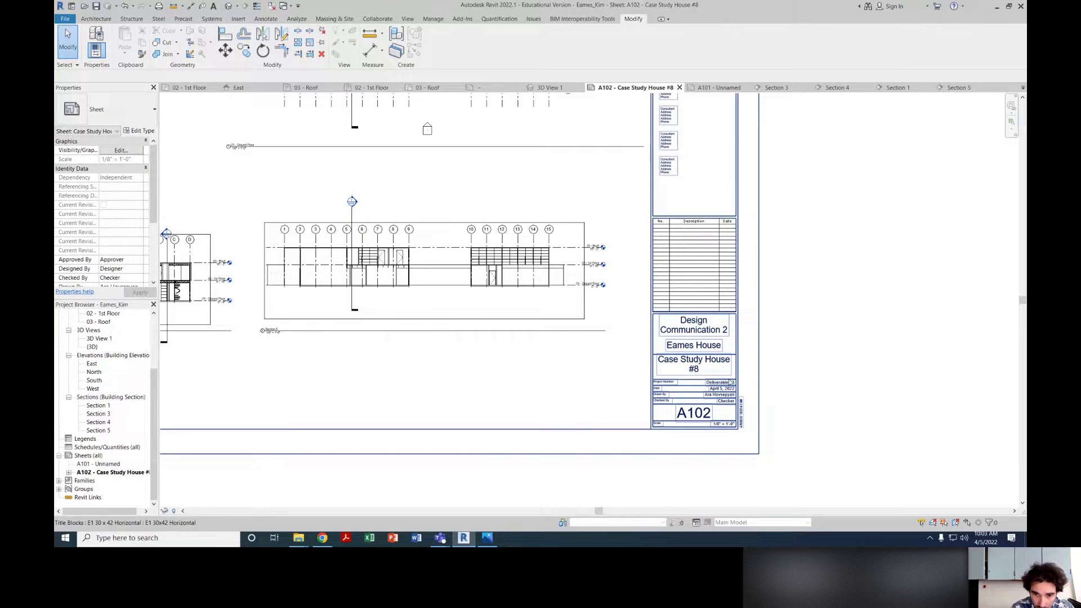
# Step: Review the project information and consultant area in the A102 title block
pyautogui.scroll(3, 744, 356)
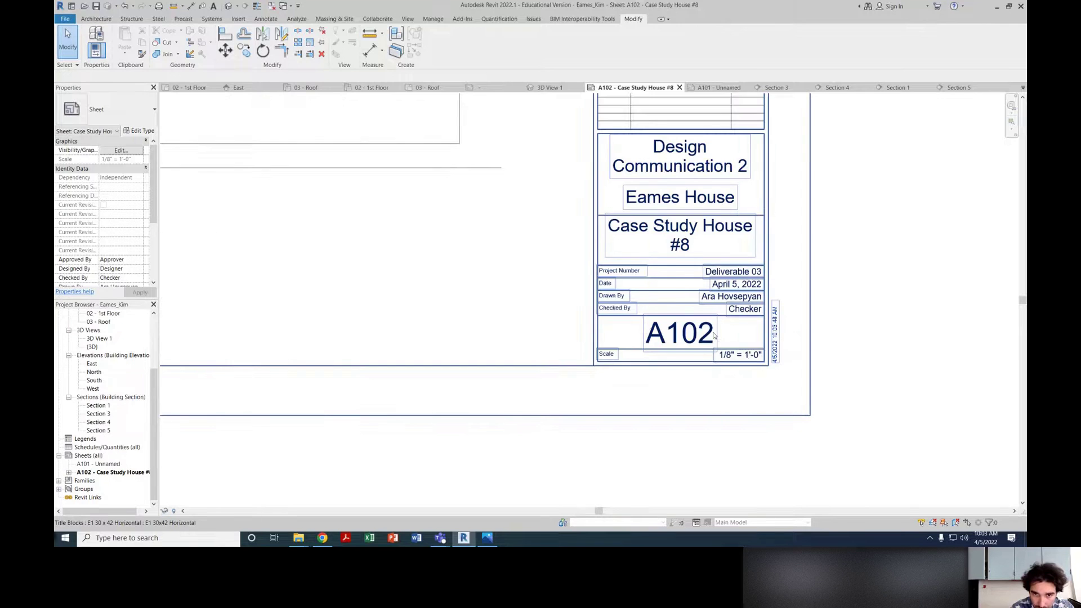
pyautogui.scroll(-2, 715, 336)
pyautogui.moveTo(729, 130); pyautogui.dragTo(723, 399, button='middle')
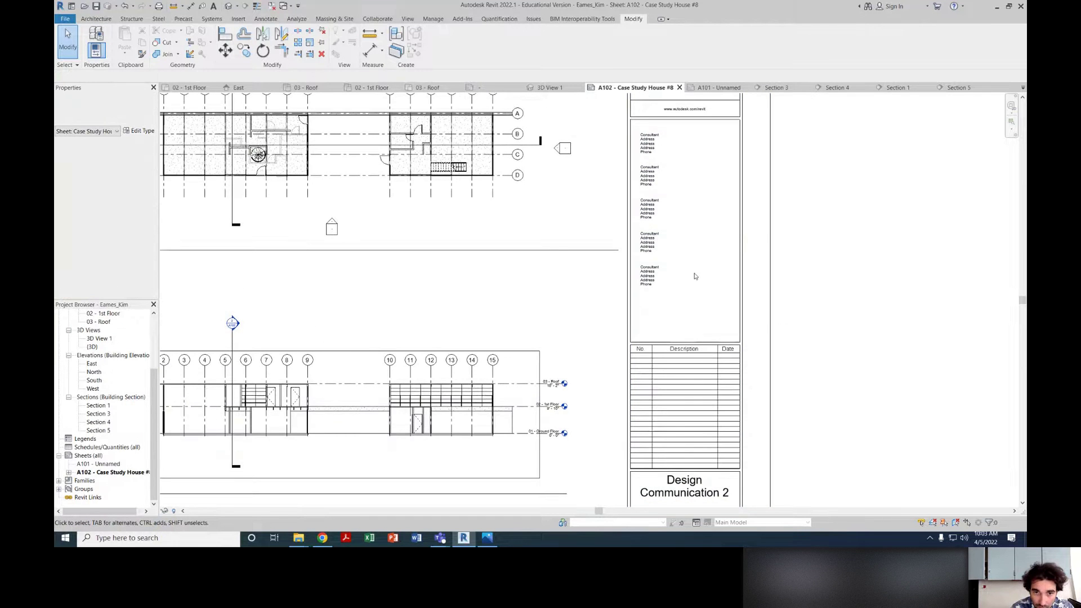
pyautogui.moveTo(696, 277); pyautogui.dragTo(660, 345, button='middle')
pyautogui.scroll(-2, 693, 316)
pyautogui.click(660, 345)
pyautogui.scroll(2, 657, 183)
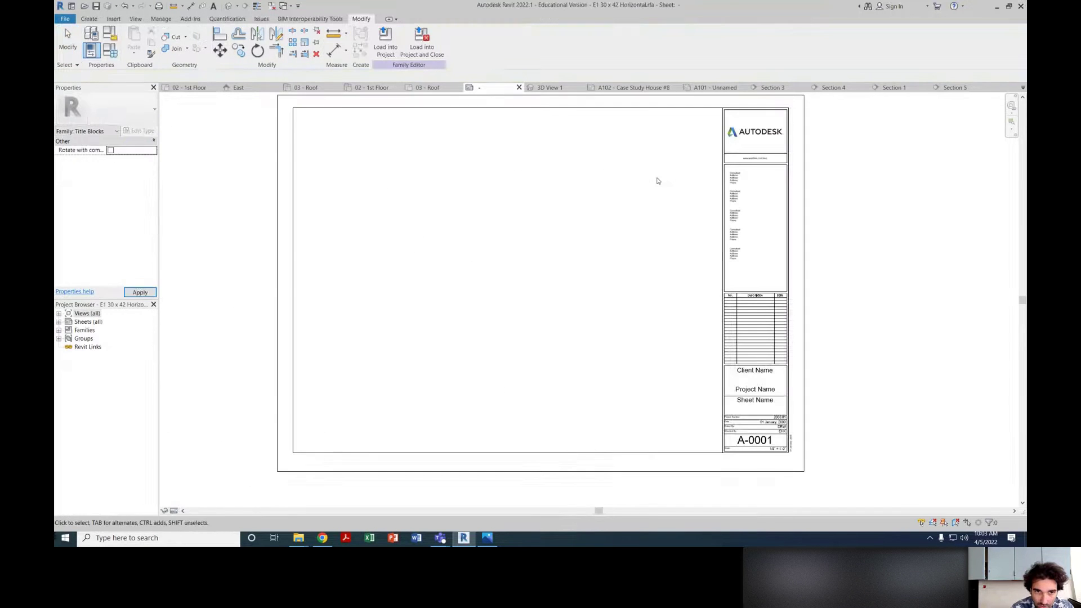
pyautogui.click(427, 88)
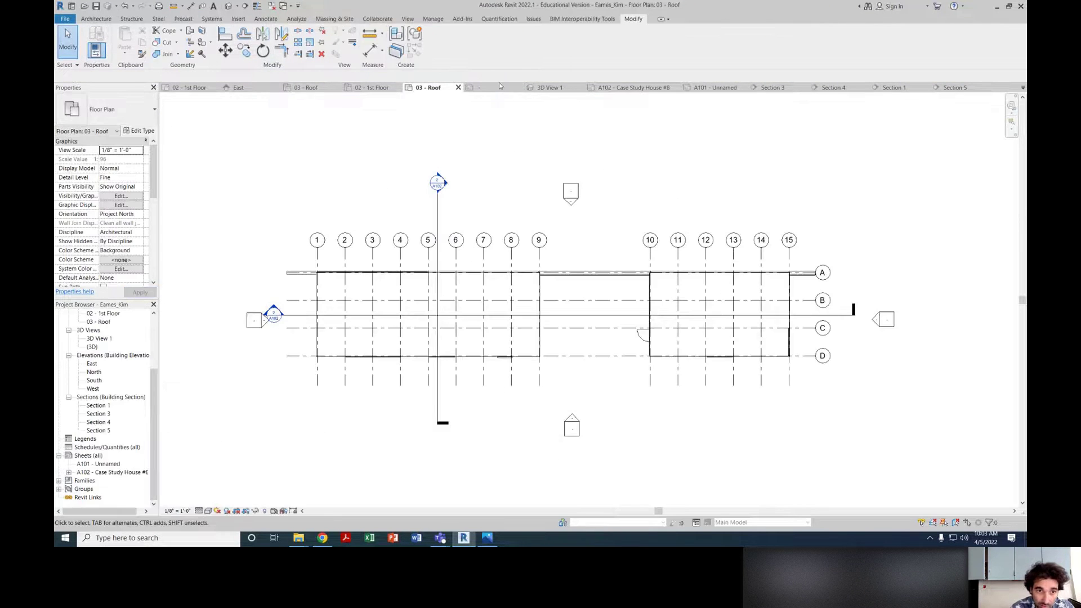
pyautogui.click(628, 88)
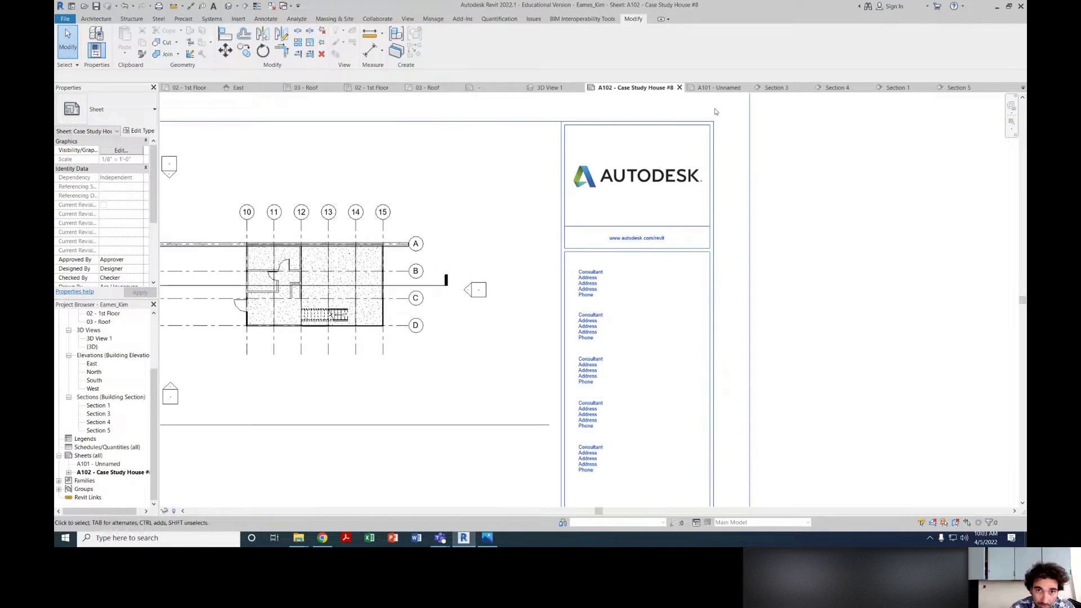
# Step: Inspect the logo, web address and consultant placeholders in the title block on sheet A102
pyautogui.scroll(-3, 630, 174)
pyautogui.scroll(-2, 629, 175)
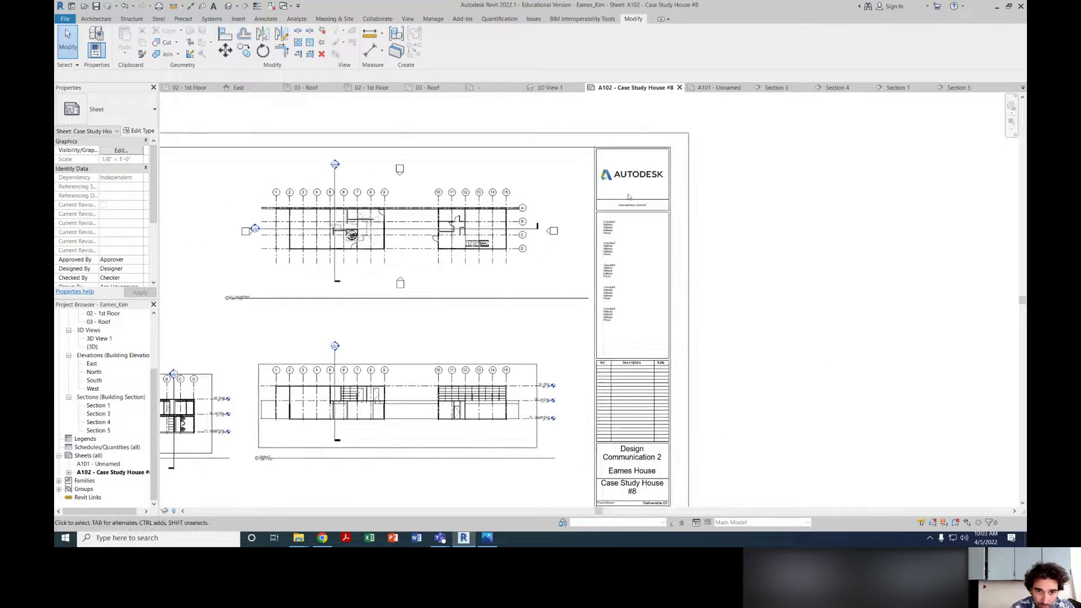
pyautogui.scroll(5, 635, 204)
pyautogui.scroll(2, 635, 205)
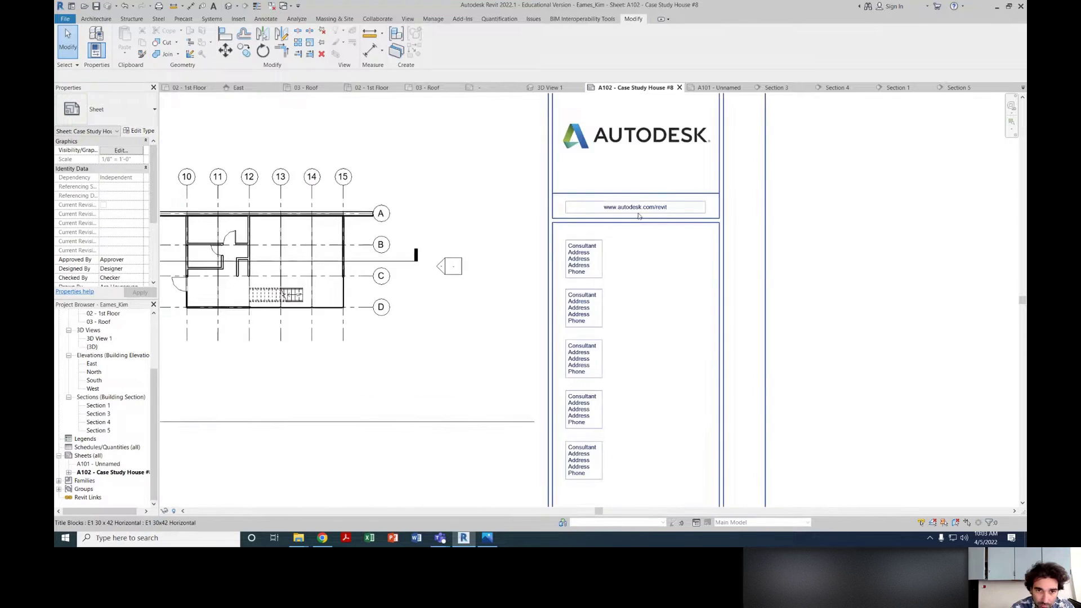
pyautogui.scroll(3, 635, 205)
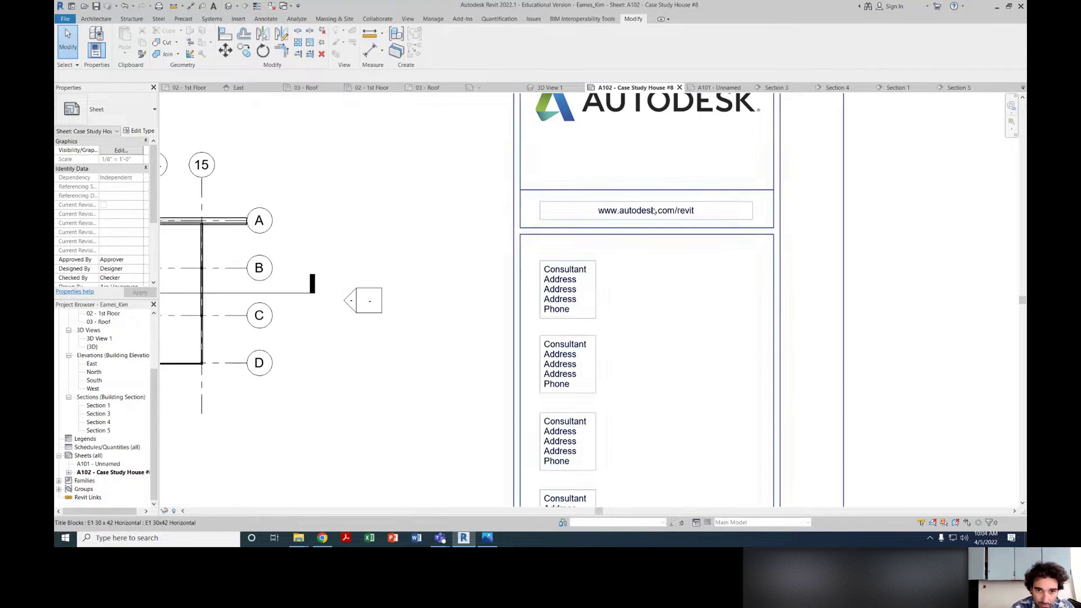
pyautogui.scroll(-2, 608, 212)
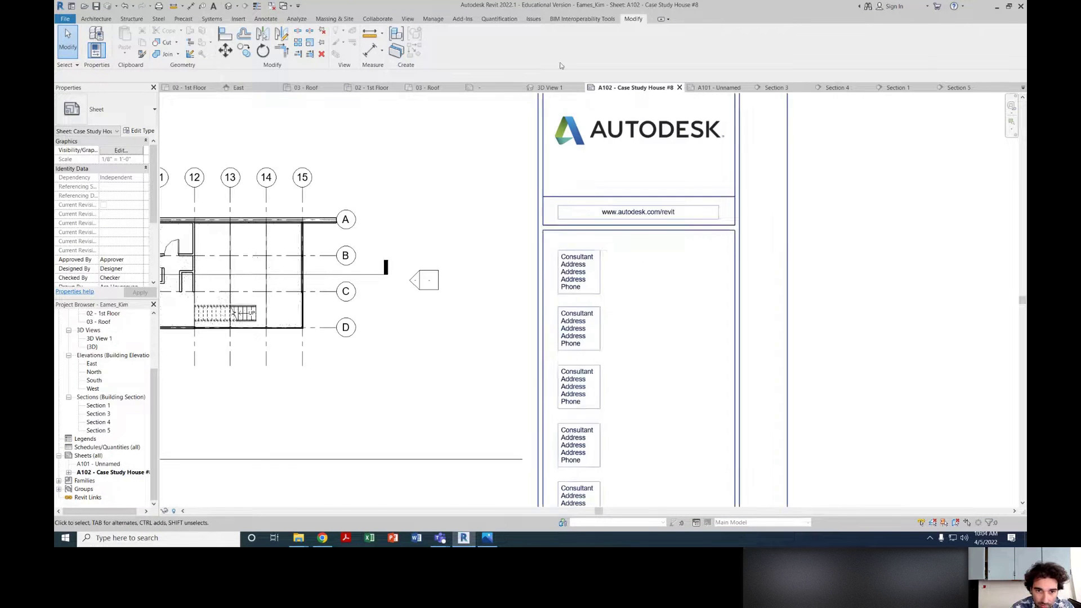
# Step: Open the E1 30 x 42 Horizontal title block family for editing at its consultant text notes
pyautogui.scroll(-2, 768, 270)
pyautogui.scroll(-2, 840, 244)
pyautogui.scroll(1, 839, 253)
pyautogui.scroll(-1, 839, 253)
pyautogui.scroll(3, 735, 224)
pyautogui.doubleClick(735, 223)
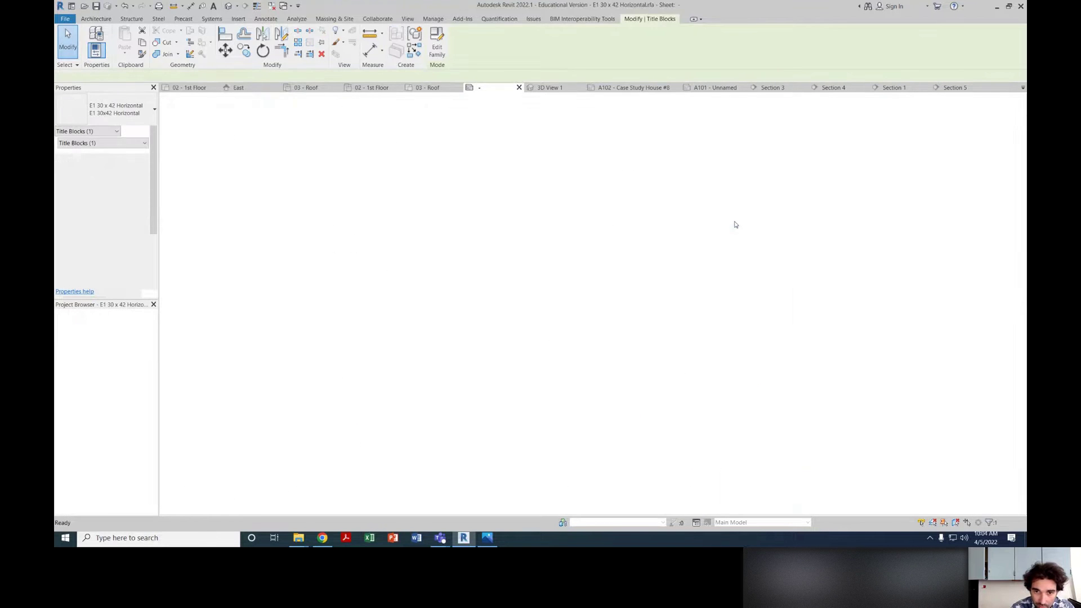
pyautogui.click(427, 87)
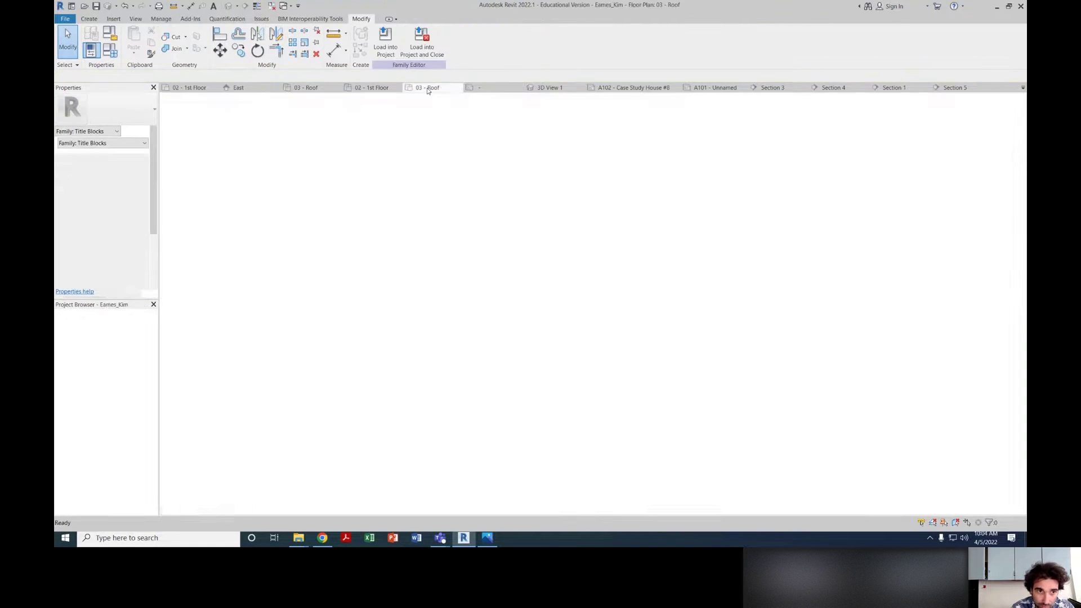
pyautogui.scroll(5, 689, 223)
pyautogui.scroll(2, 693, 236)
pyautogui.scroll(-1, 665, 417)
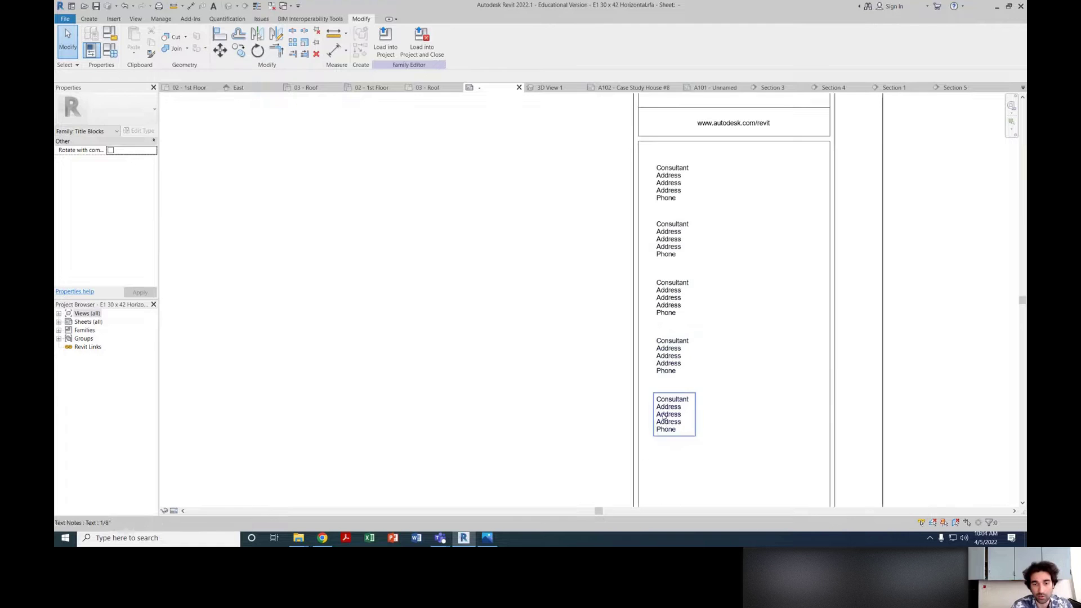
# Step: Examine the individual consultant text notes and their surroundings in the title block family
pyautogui.click(676, 240)
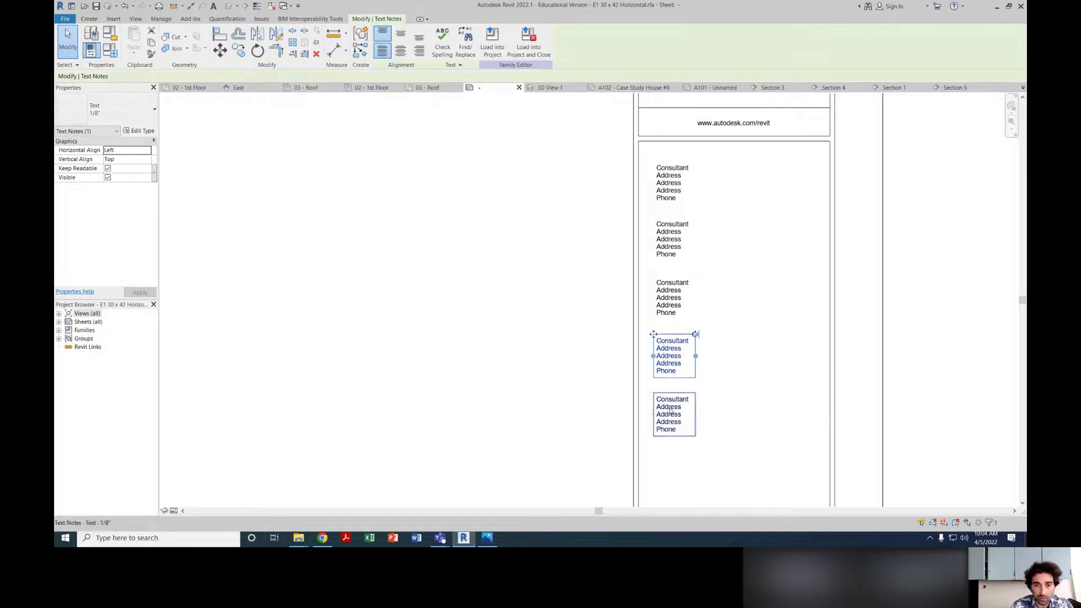
pyautogui.click(671, 299)
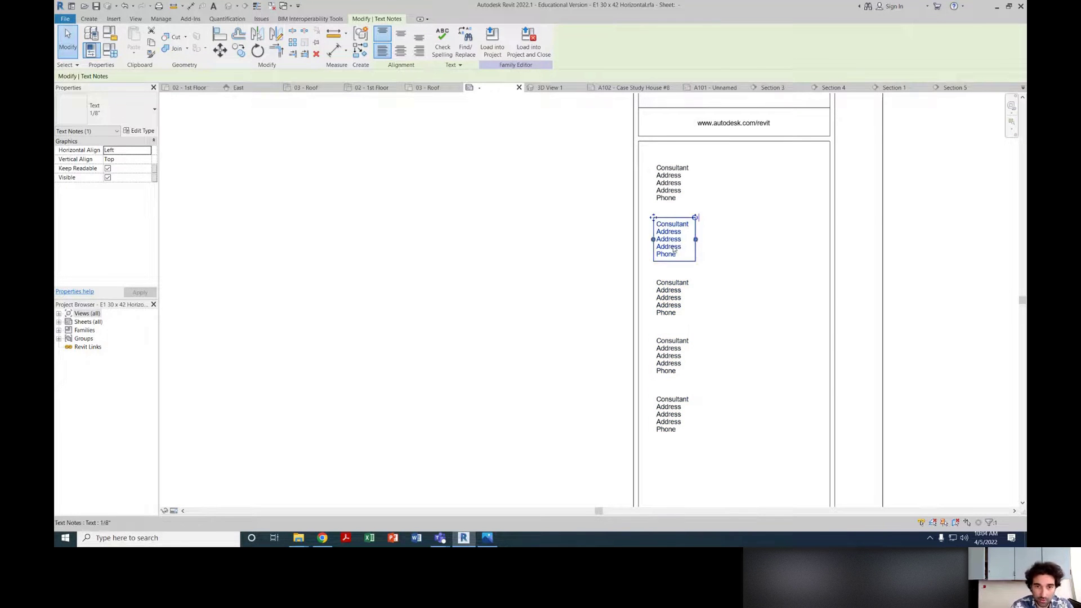
pyautogui.click(704, 437)
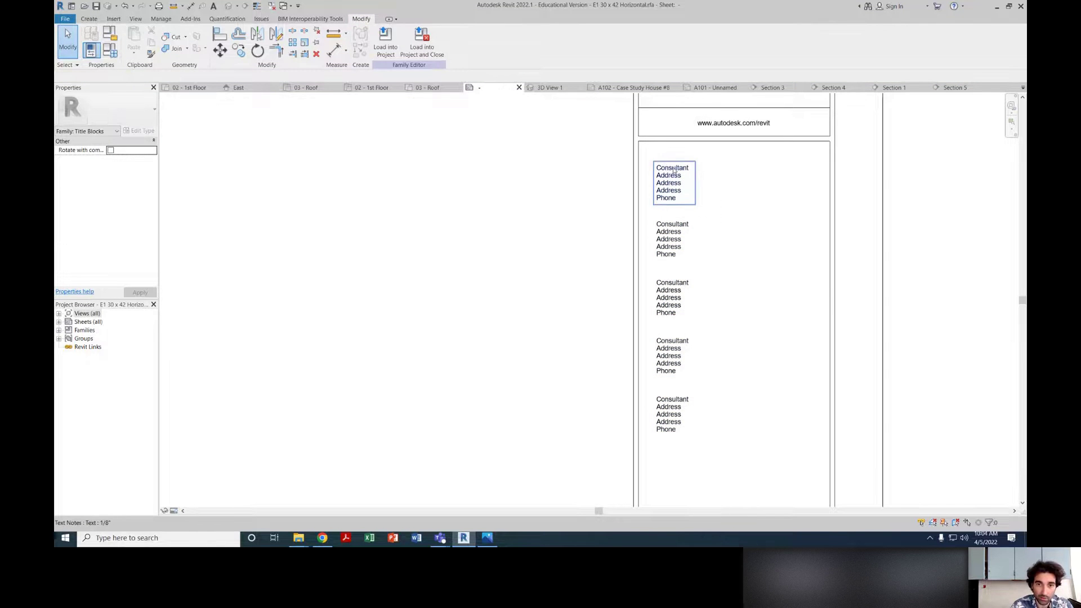
pyautogui.scroll(-5, 721, 275)
pyautogui.scroll(5, 724, 275)
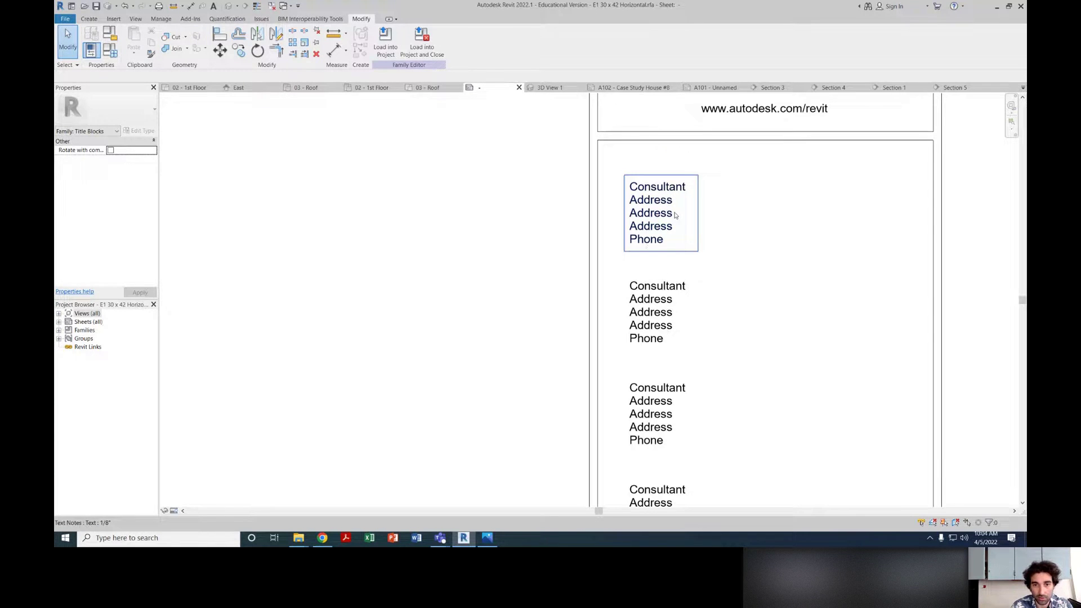
pyautogui.scroll(-2, 767, 213)
pyautogui.scroll(-2, 763, 212)
pyautogui.scroll(1, 758, 205)
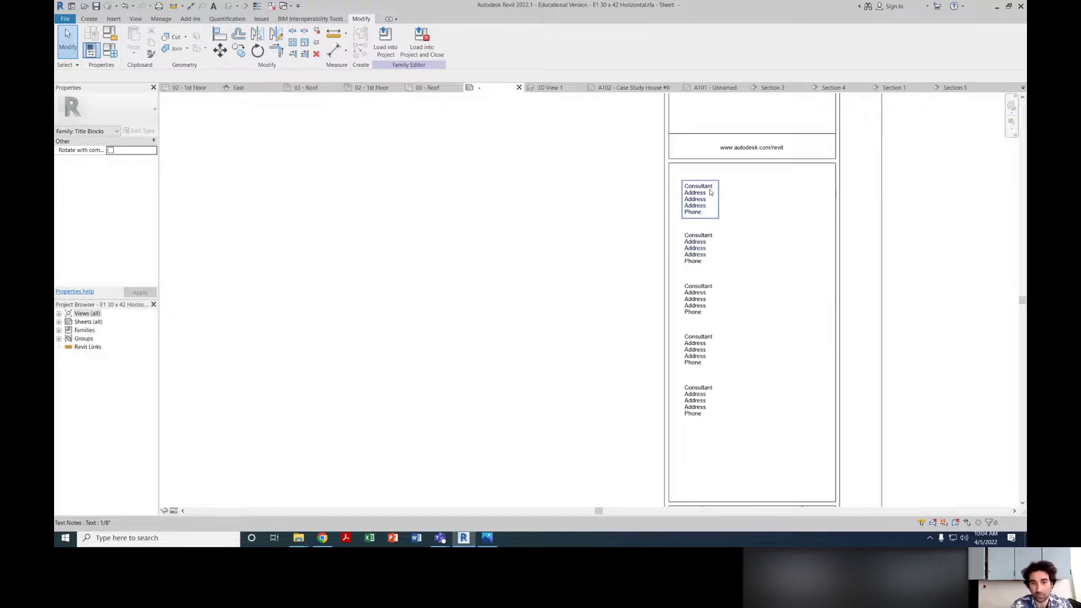
pyautogui.scroll(-4, 739, 323)
pyautogui.moveTo(738, 322); pyautogui.dragTo(726, 264, button='middle')
pyautogui.scroll(1, 787, 303)
pyautogui.moveTo(786, 303); pyautogui.dragTo(773, 345, button='middle')
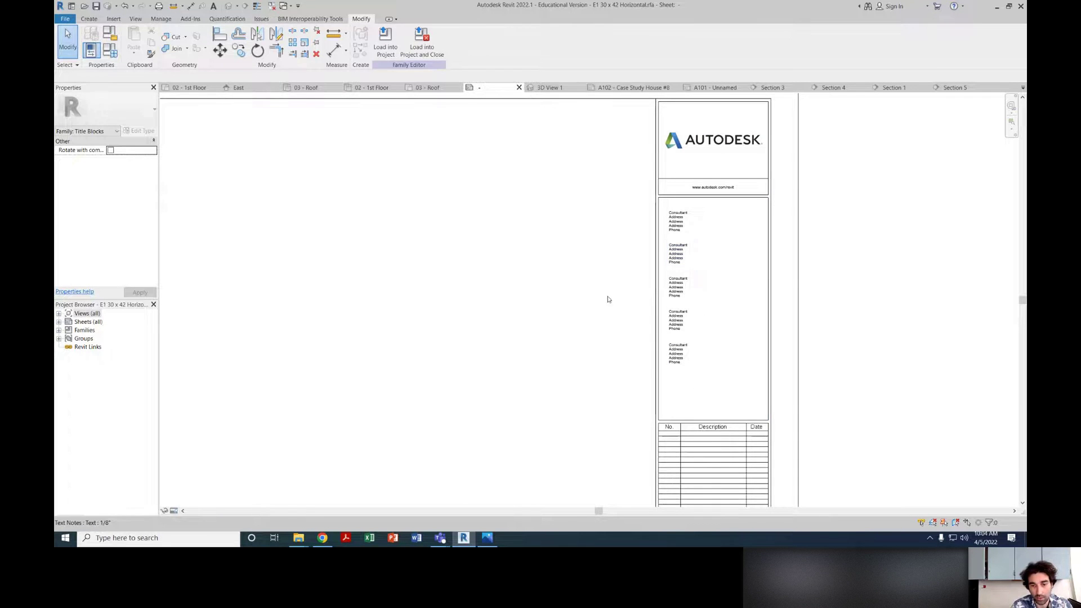
pyautogui.scroll(-3, 670, 362)
pyautogui.moveTo(672, 360)
pyautogui.mouseDown(button='middle')
pyautogui.moveTo(672, 189)
pyautogui.moveTo(681, 352)
pyautogui.mouseUp(button='middle')
pyautogui.scroll(-1, 693, 278)
pyautogui.scroll(5, 698, 237)
pyautogui.click(655, 201)
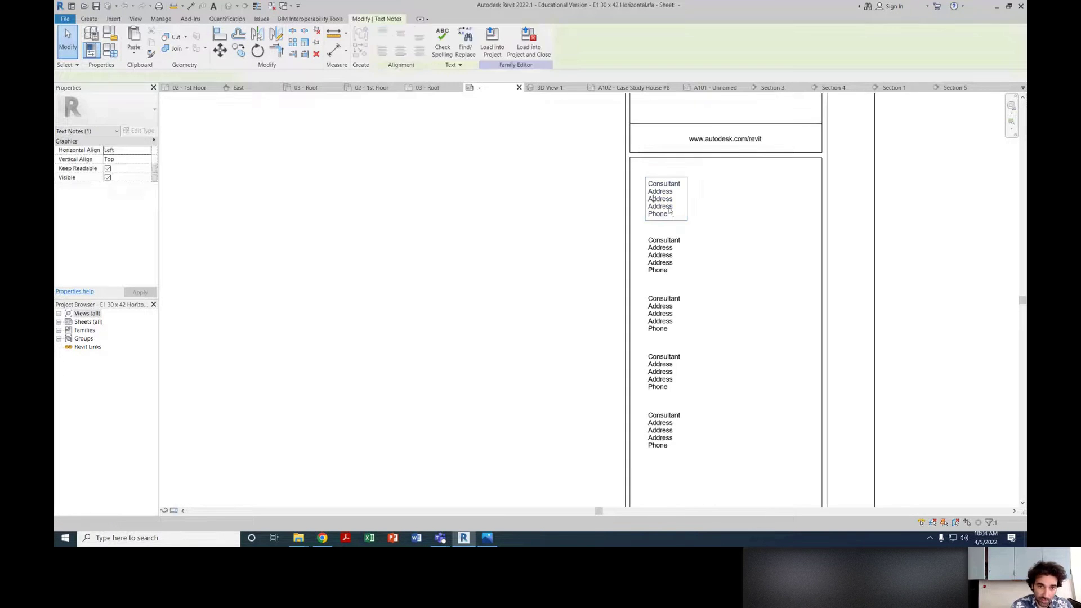
pyautogui.doubleClick(654, 202)
pyautogui.scroll(2, 673, 225)
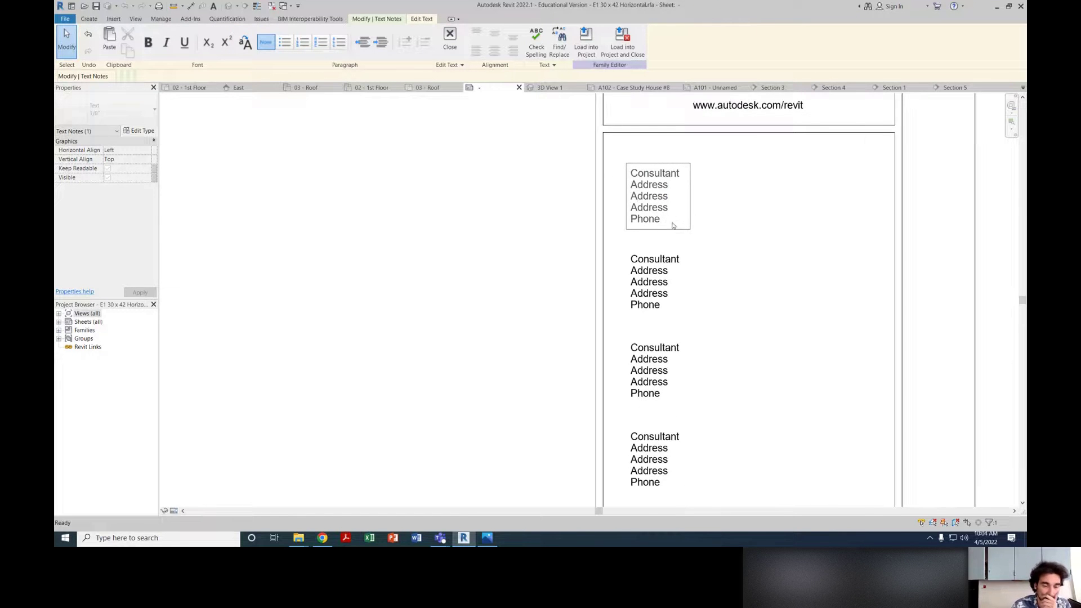
pyautogui.scroll(-3, 673, 225)
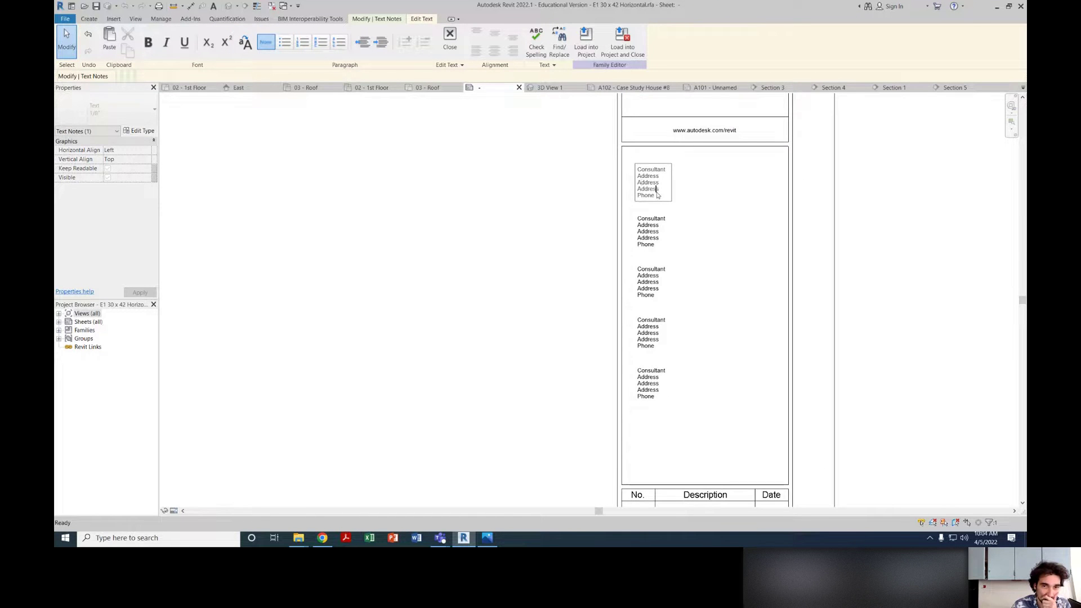
pyautogui.moveTo(661, 199); pyautogui.dragTo(635, 158)
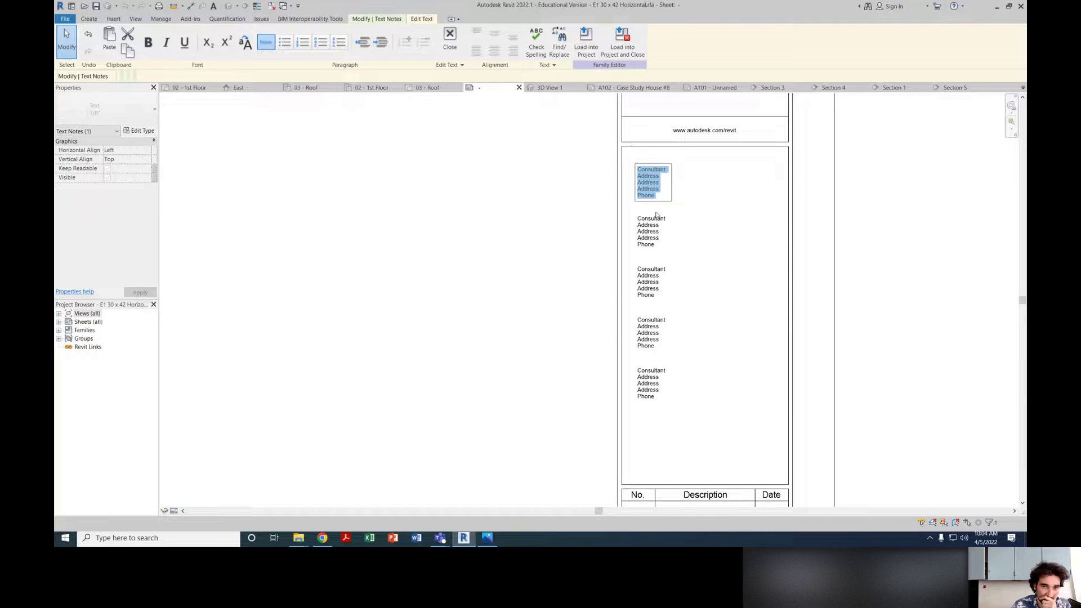
pyautogui.click(671, 281)
# Step: Delete all five consultant text notes from the E1 30 x 42 Horizontal title block family
pyautogui.click(671, 320)
pyautogui.click(690, 455)
pyautogui.moveTo(696, 432); pyautogui.dragTo(638, 184)
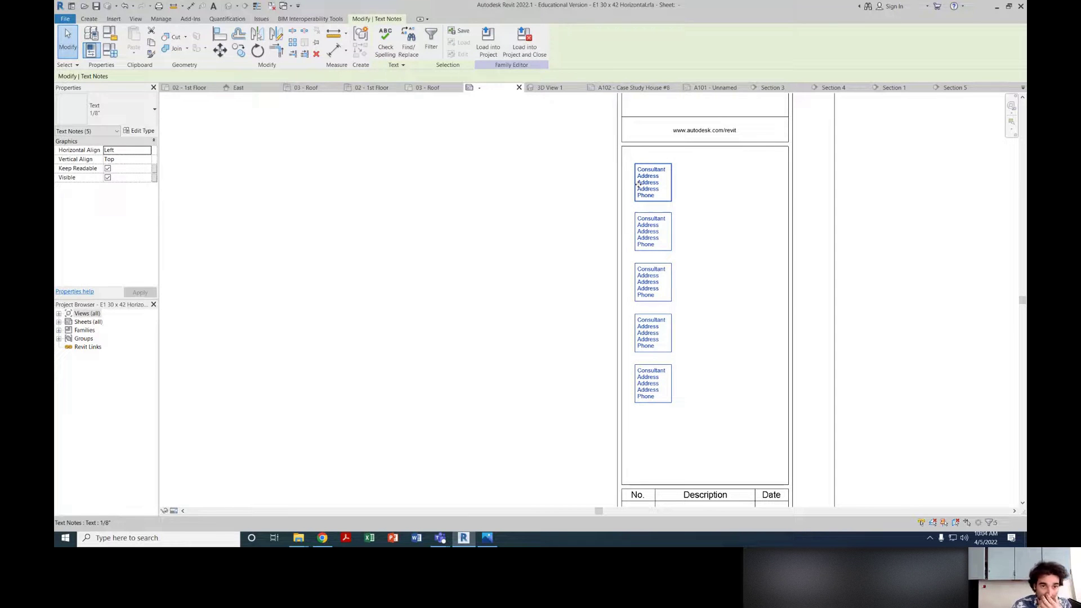
pyautogui.press('Delete')
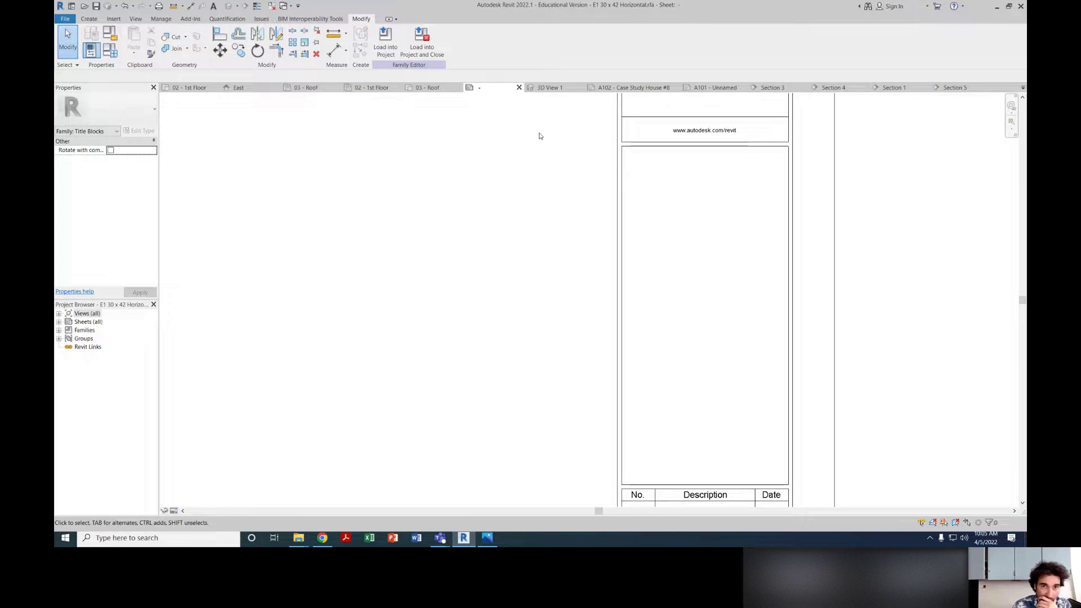
pyautogui.scroll(-1, 692, 242)
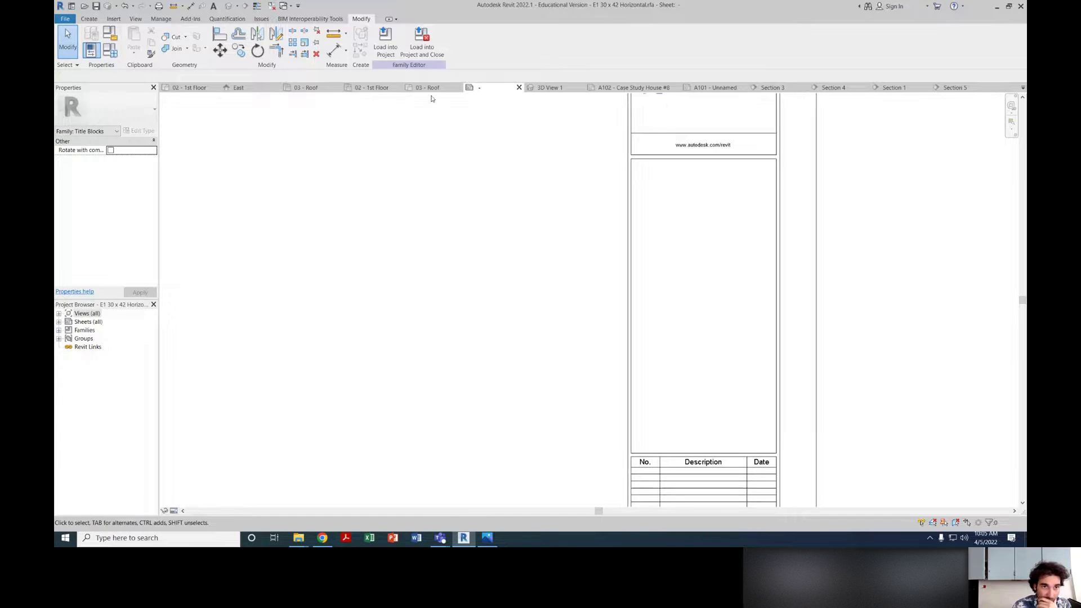
# Step: Compare the consultant area on sheet A102 with the edited title block family
pyautogui.click(633, 88)
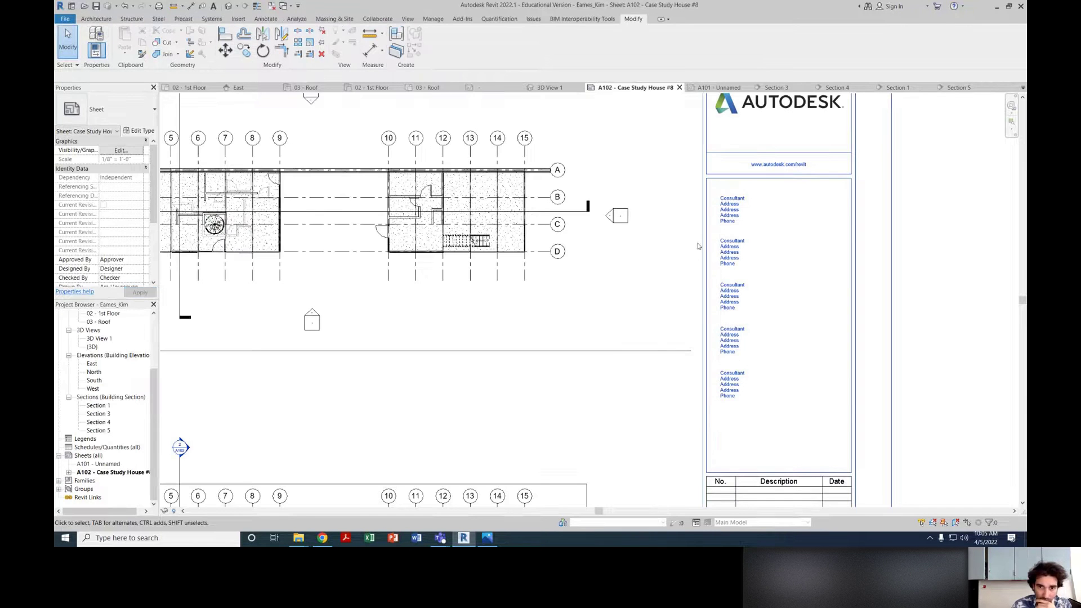
pyautogui.click(495, 88)
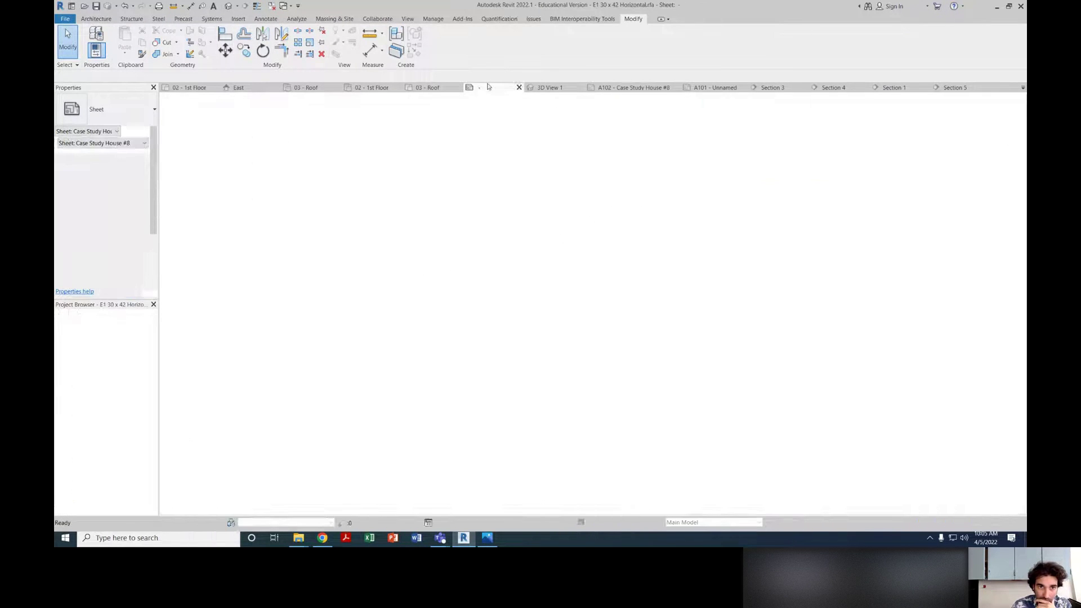
pyautogui.scroll(-5, 500, 285)
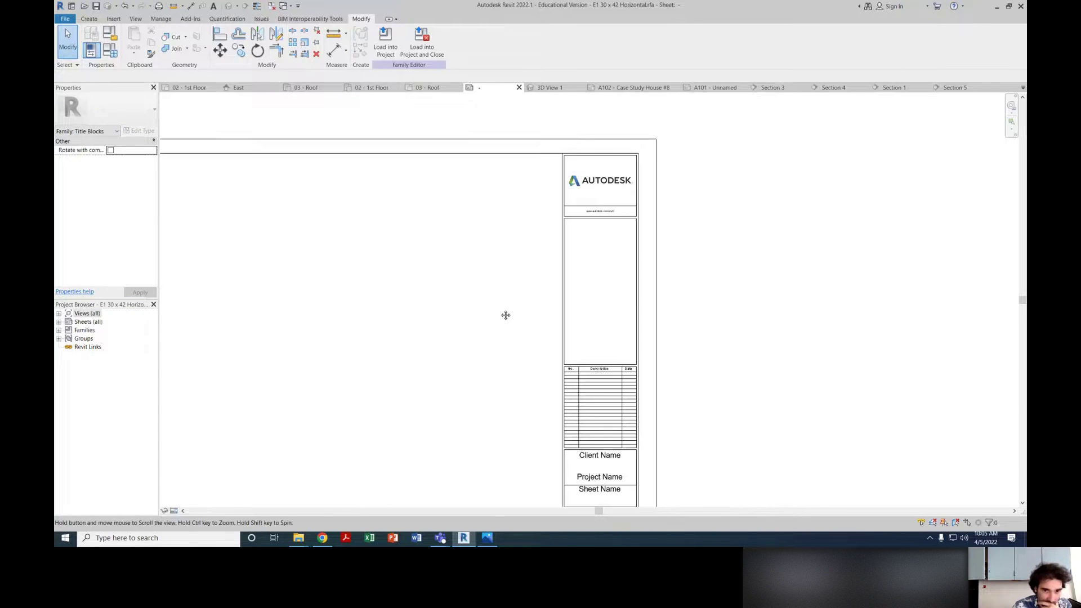
pyautogui.moveTo(560, 274); pyautogui.dragTo(584, 282, button='middle')
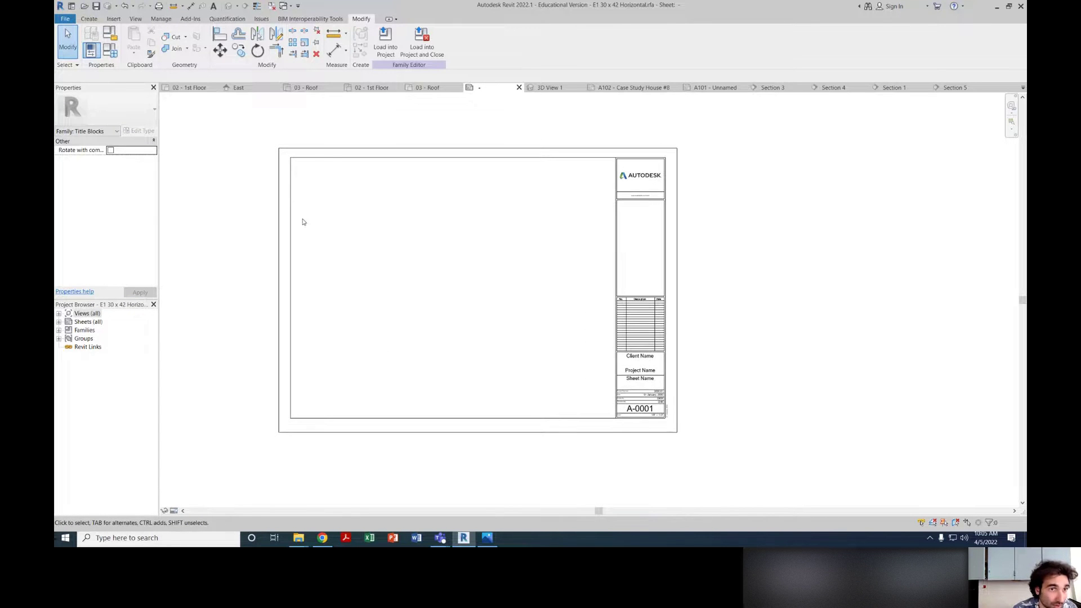
pyautogui.click(546, 87)
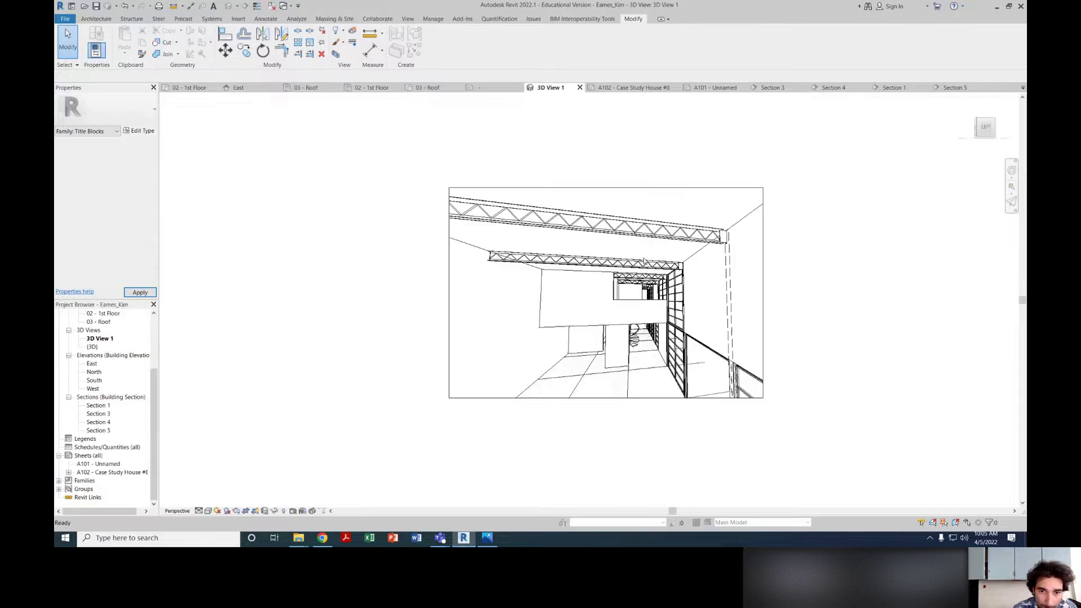
pyautogui.click(631, 88)
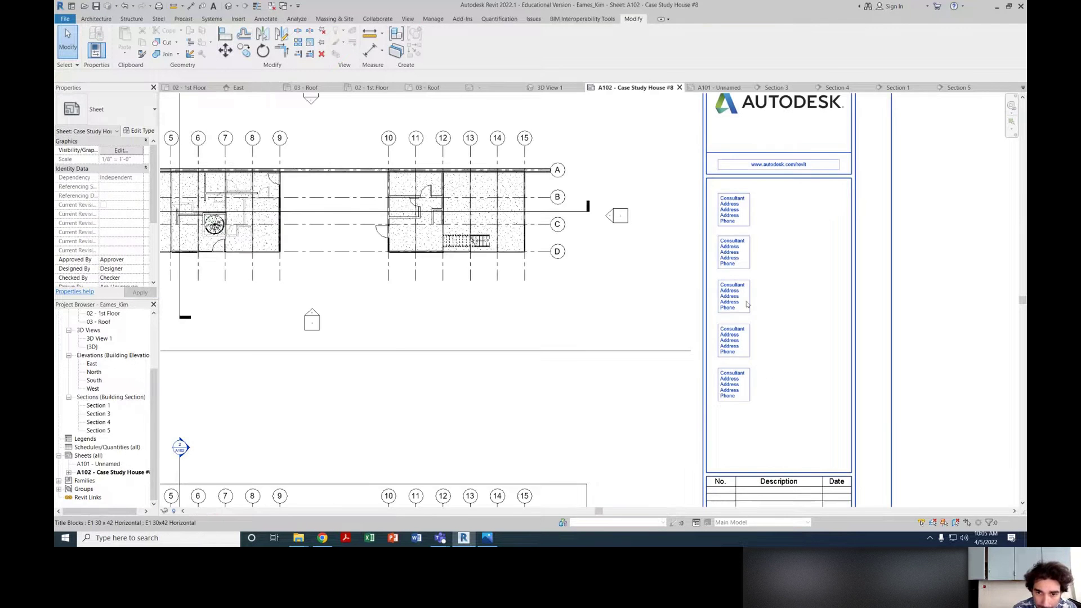
pyautogui.doubleClick(734, 324)
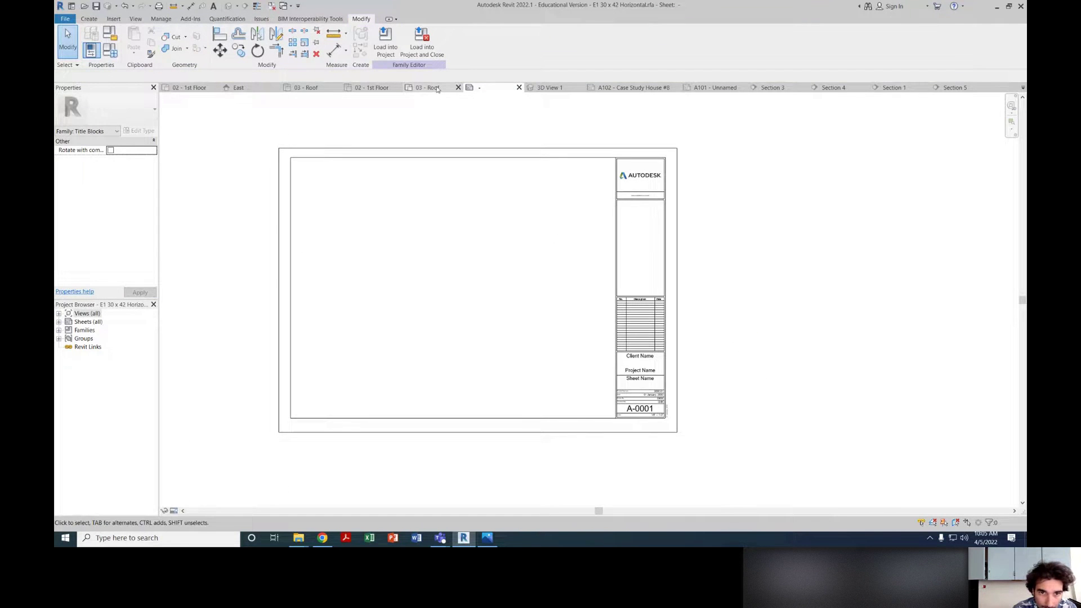
pyautogui.click(625, 88)
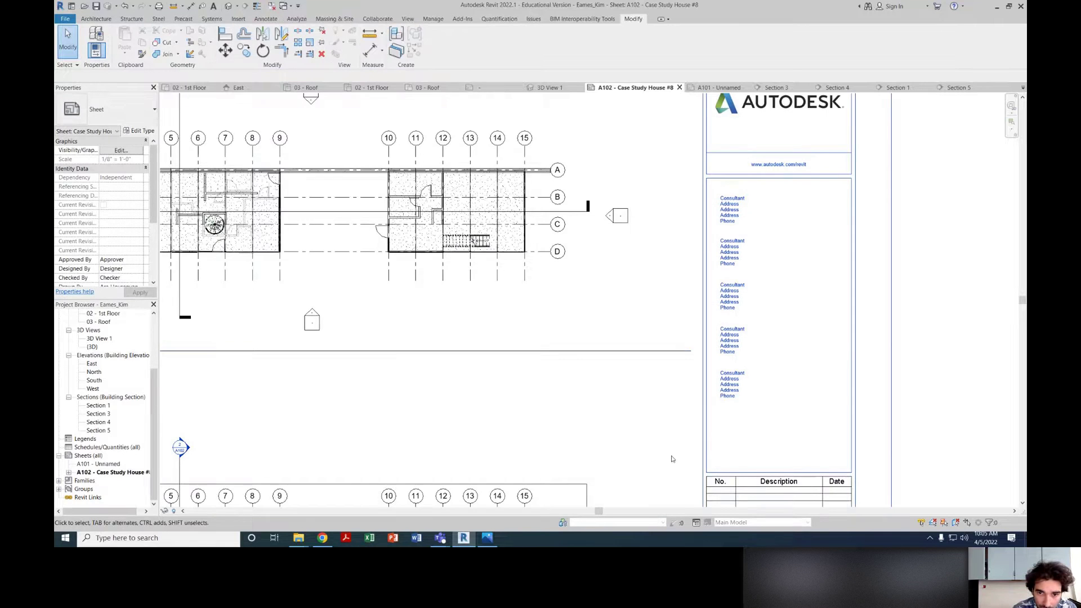
# Step: Reopen the E1 30 x 42 Horizontal title block family for editing from the title block on sheet A102
pyautogui.scroll(-3, 684, 404)
pyautogui.rightClick(721, 331)
pyautogui.press('Escape')
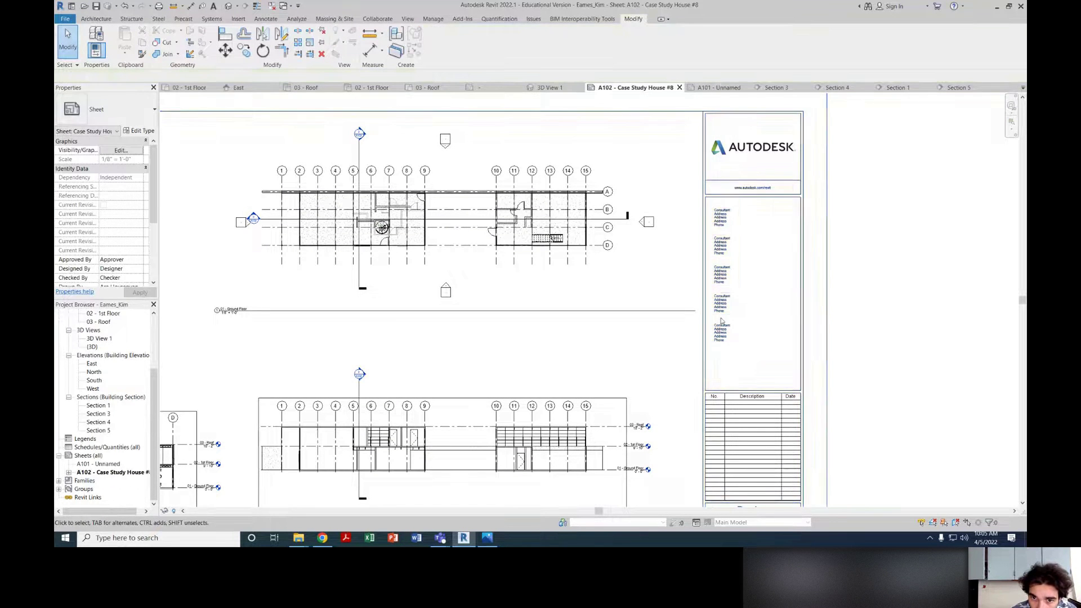
pyautogui.click(721, 321)
pyautogui.rightClick(717, 300)
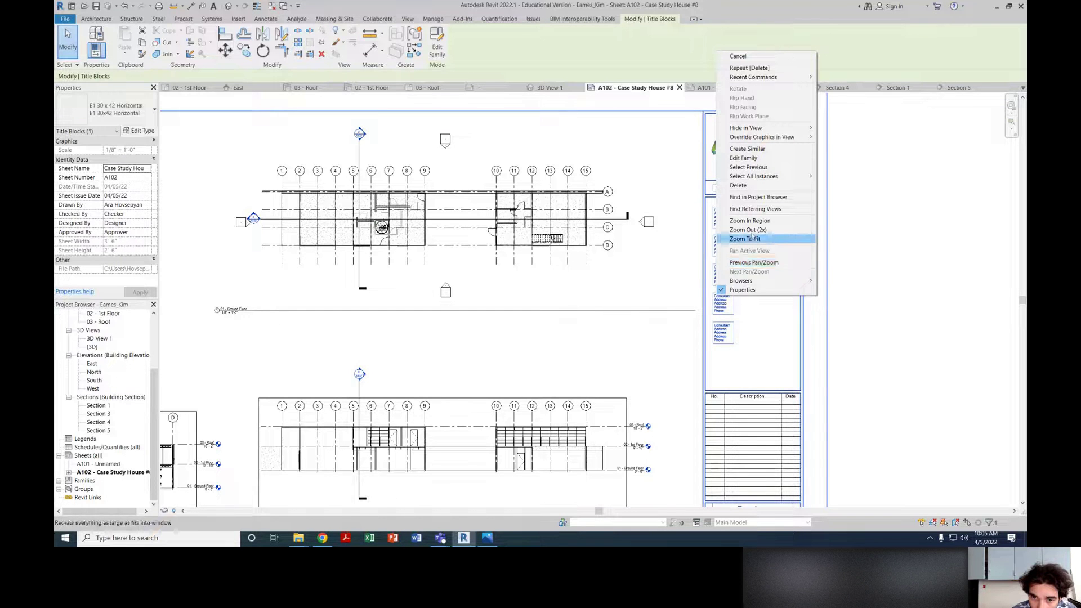
pyautogui.moveTo(754, 283)
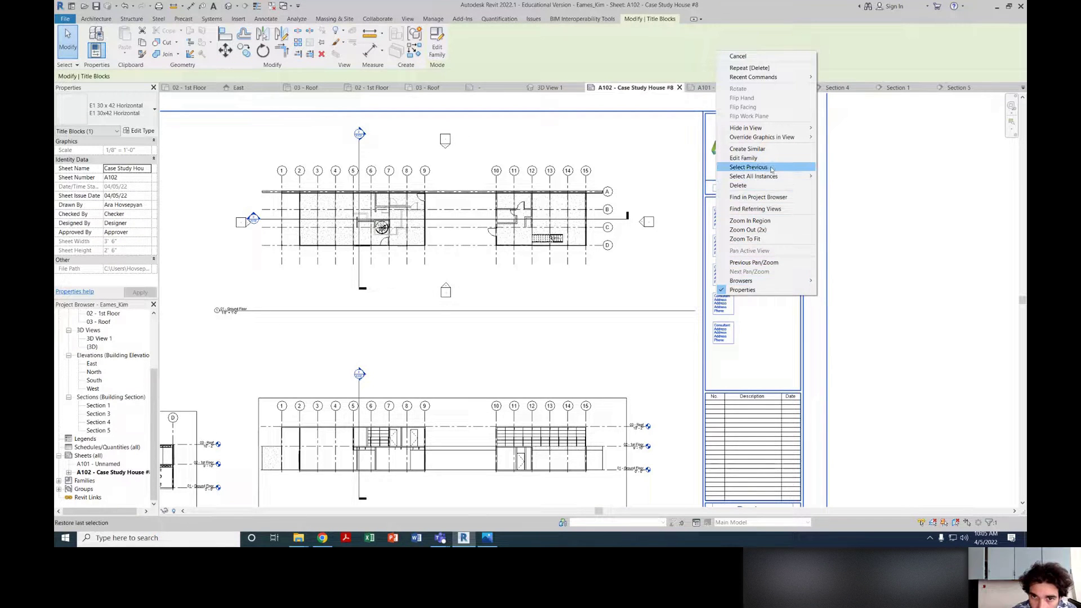
pyautogui.moveTo(784, 138)
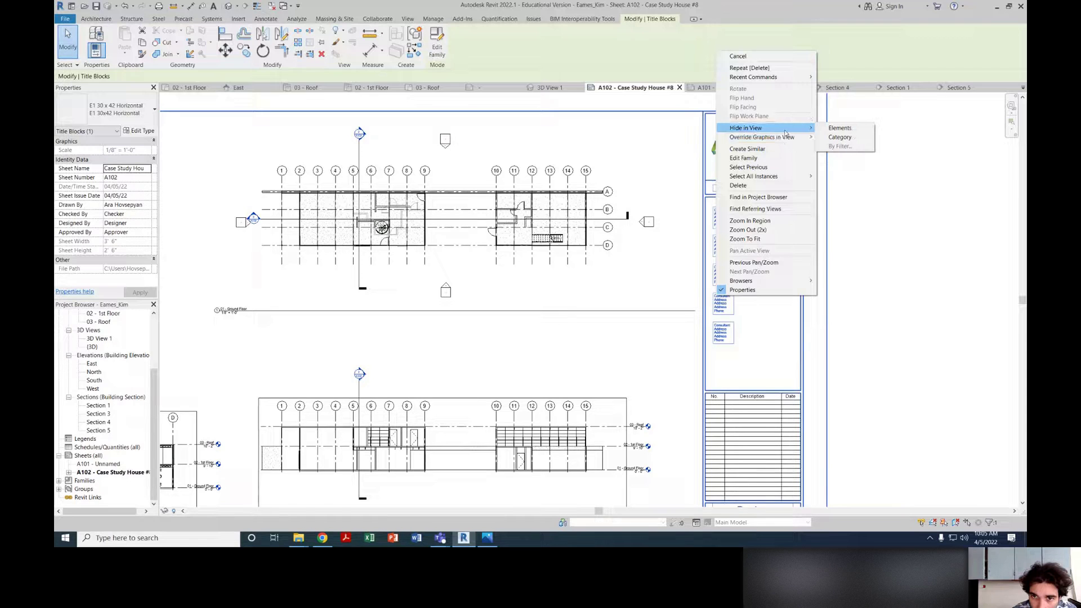
pyautogui.click(744, 158)
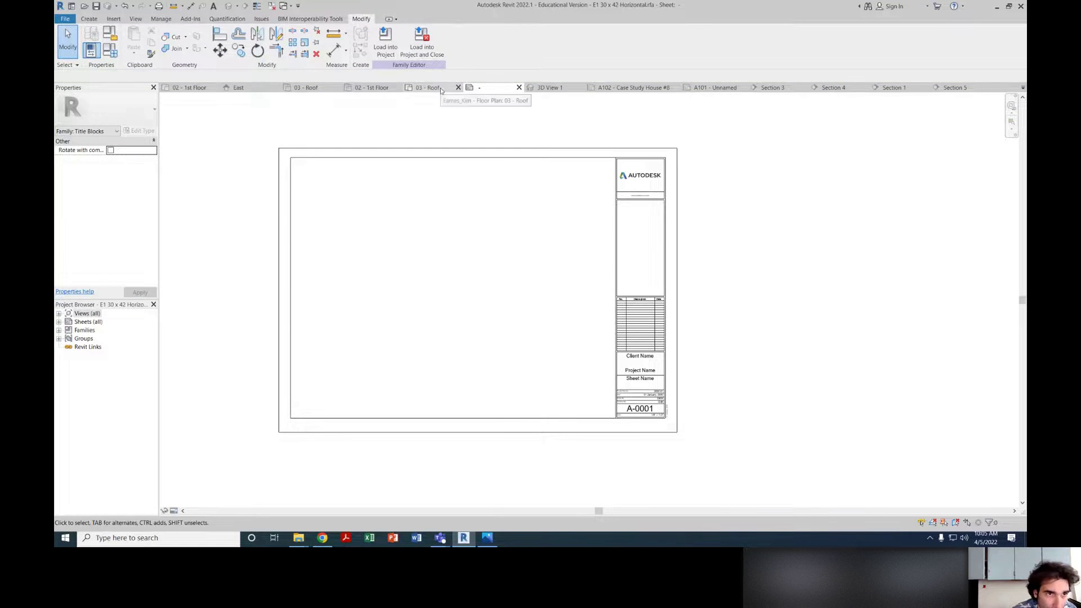
# Step: Load the edited title block family into the Eames House project, overwriting the existing version, and check the whole A102 sheet
pyautogui.click(388, 41)
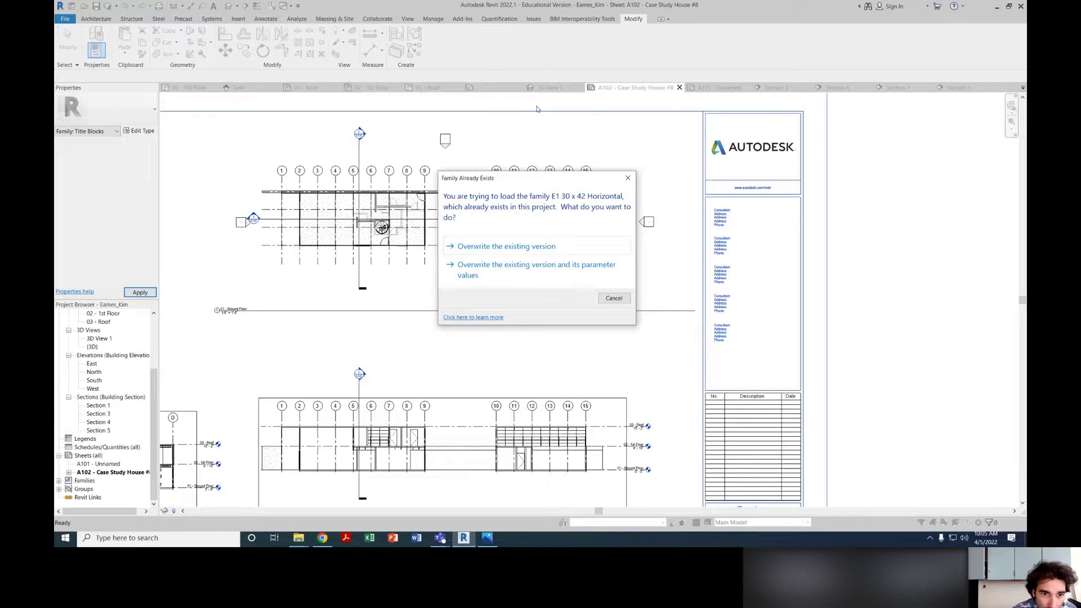
pyautogui.click(539, 248)
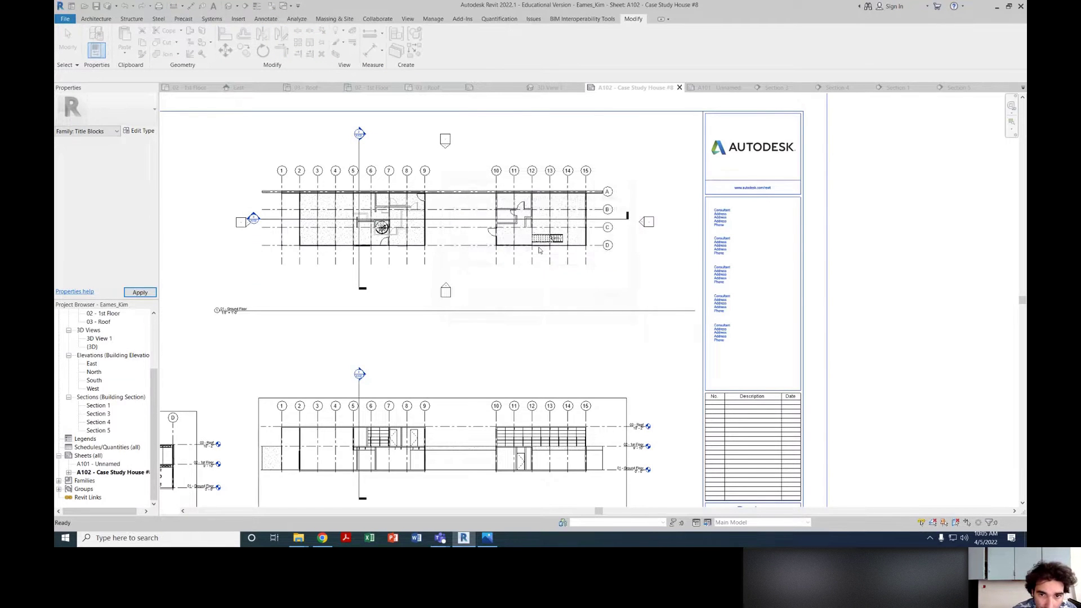
pyautogui.scroll(-3, 605, 292)
pyautogui.moveTo(604, 292); pyautogui.dragTo(657, 250, button='middle')
pyautogui.scroll(-1, 616, 255)
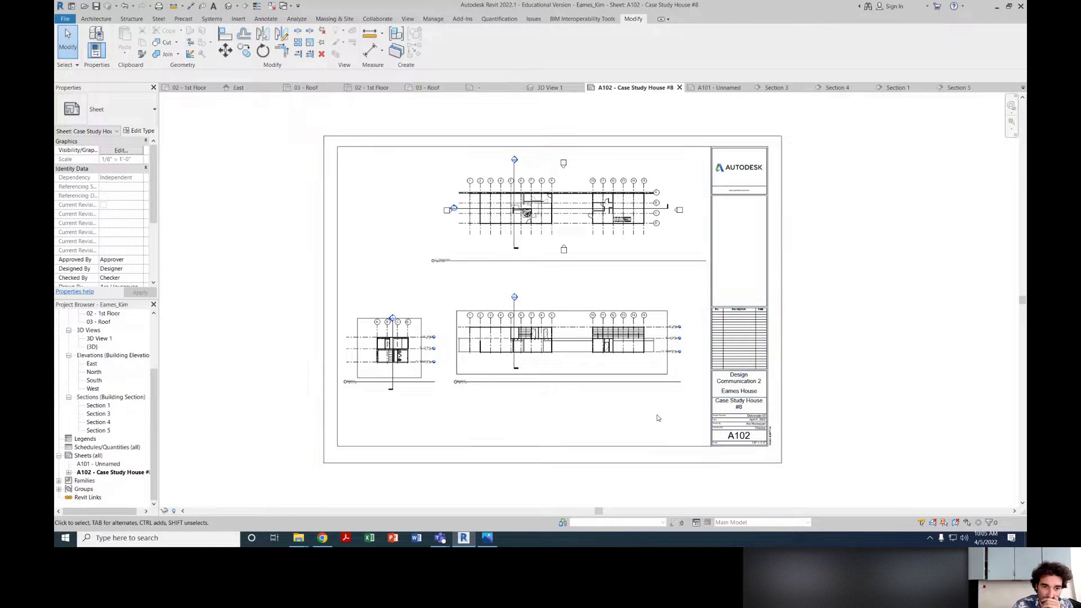
pyautogui.moveTo(662, 417)
pyautogui.mouseDown(button='middle')
pyautogui.moveTo(673, 423)
pyautogui.moveTo(660, 425)
pyautogui.mouseUp(button='middle')
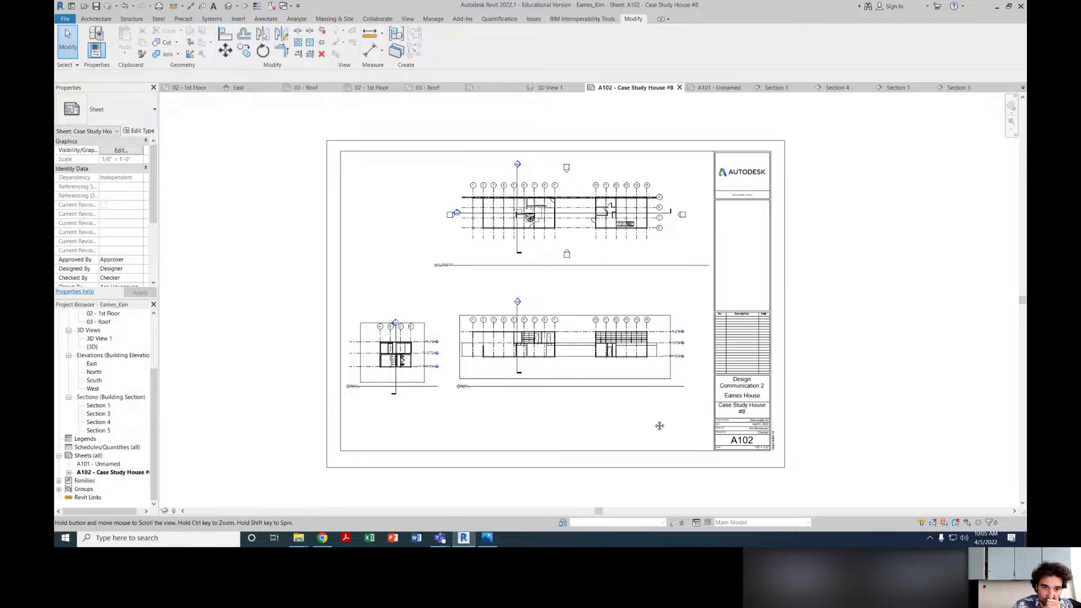
pyautogui.click(647, 378)
pyautogui.click(652, 414)
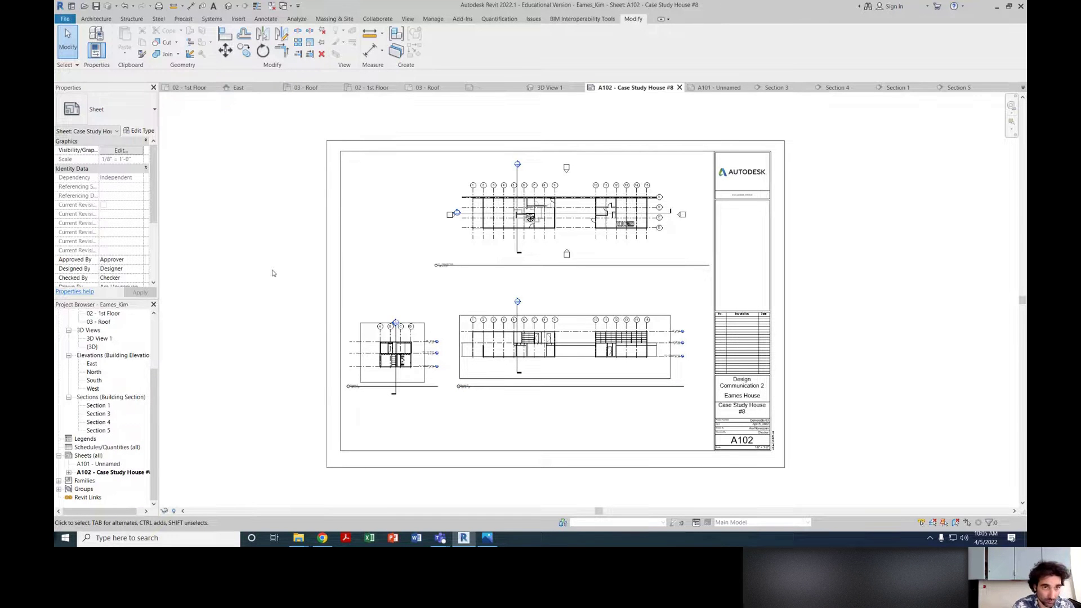
pyautogui.moveTo(273, 273); pyautogui.dragTo(263, 263, button='middle')
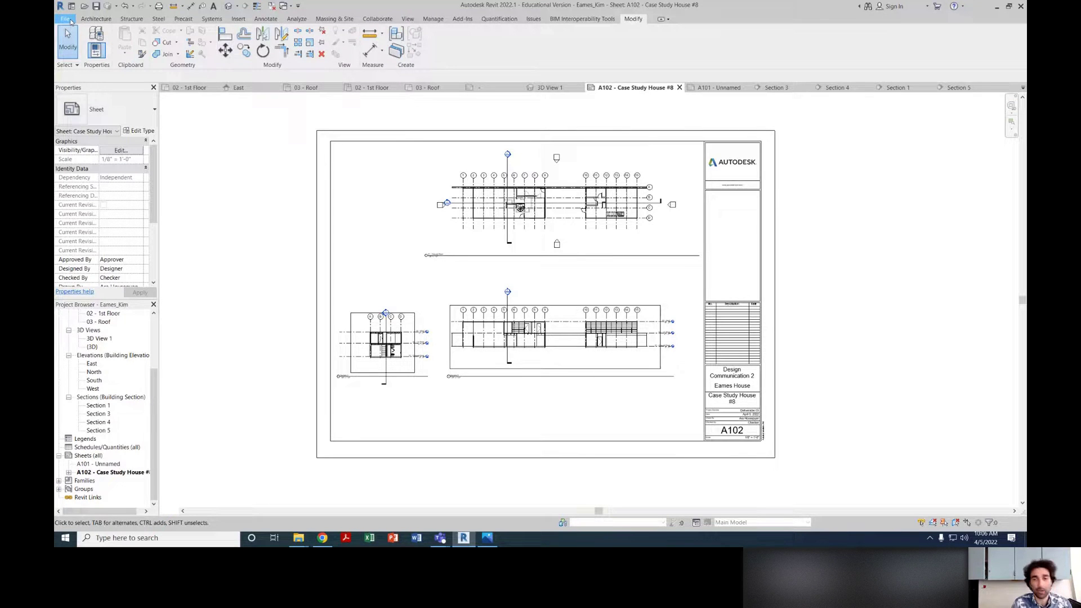
pyautogui.click(66, 19)
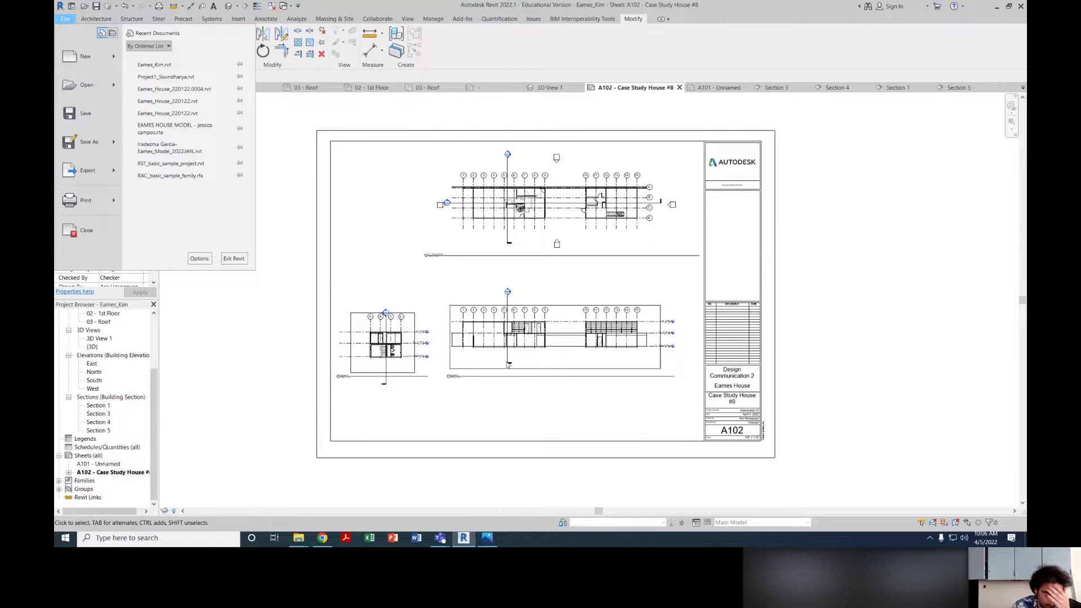
pyautogui.moveTo(604, 410)
pyautogui.mouseDown(button='middle')
pyautogui.moveTo(616, 406)
pyautogui.moveTo(586, 406)
pyautogui.mouseUp(button='middle')
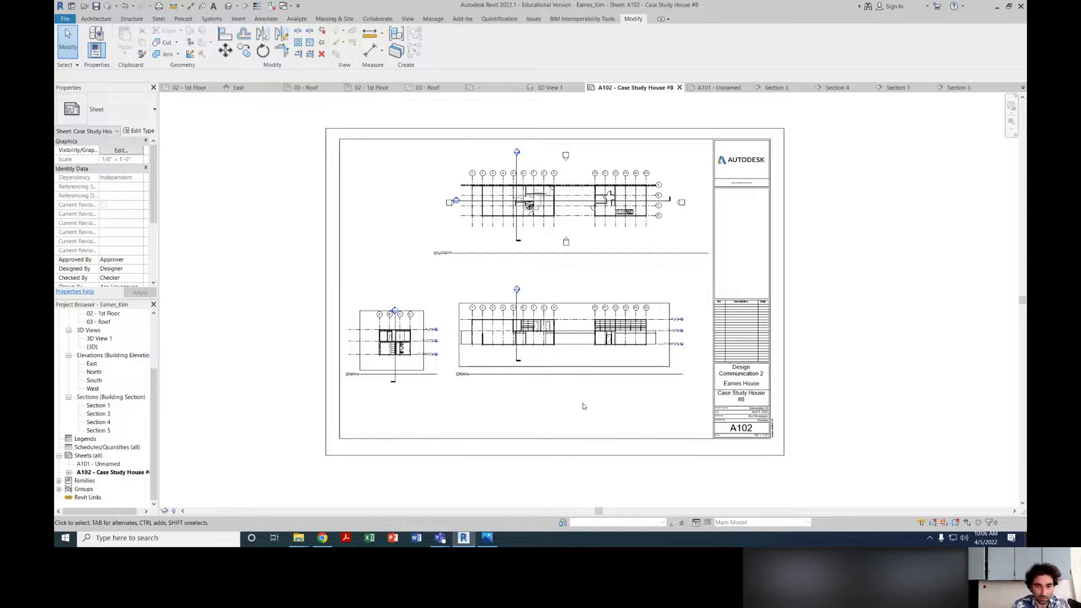
pyautogui.moveTo(553, 427); pyautogui.dragTo(557, 418, button='middle')
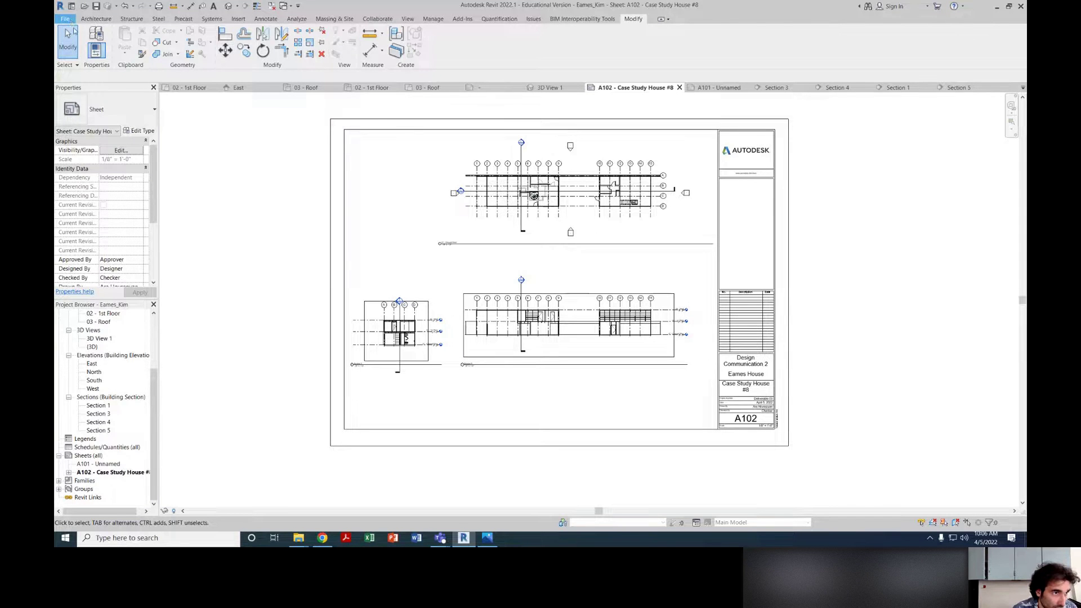
pyautogui.click(66, 20)
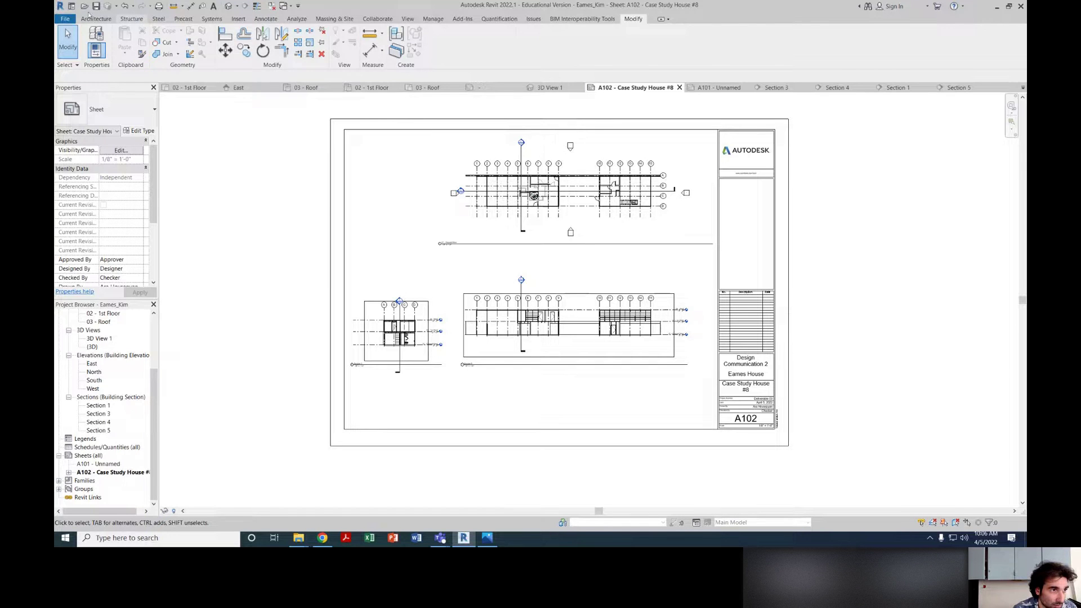
pyautogui.click(132, 19)
pyautogui.click(99, 19)
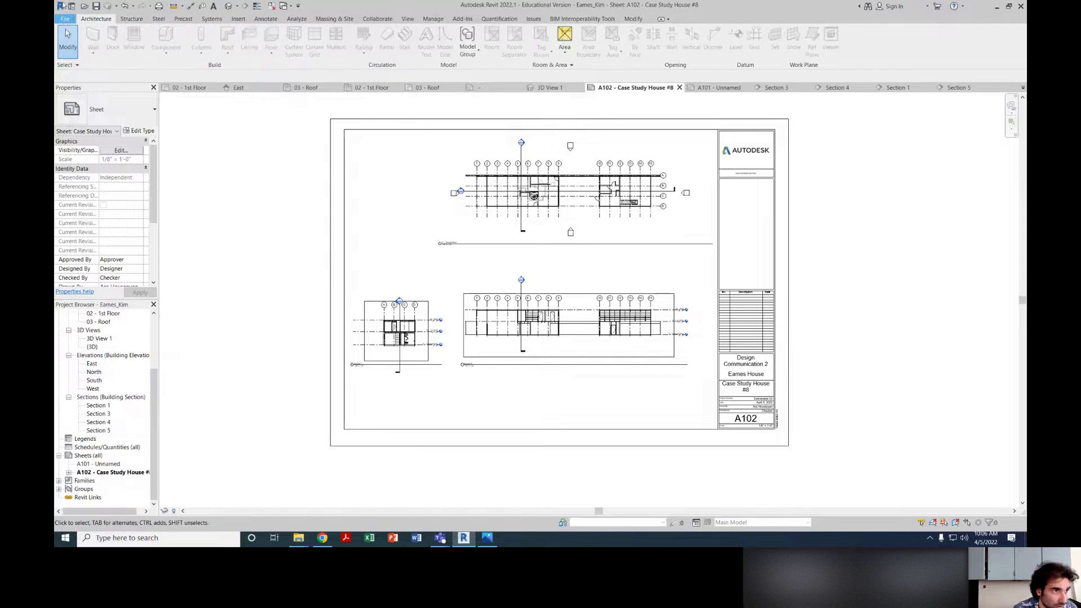
# Step: Save the project as a new file on the Desktop, appending "_edited_by_" and the editor's first name to the current file name
pyautogui.click(63, 17)
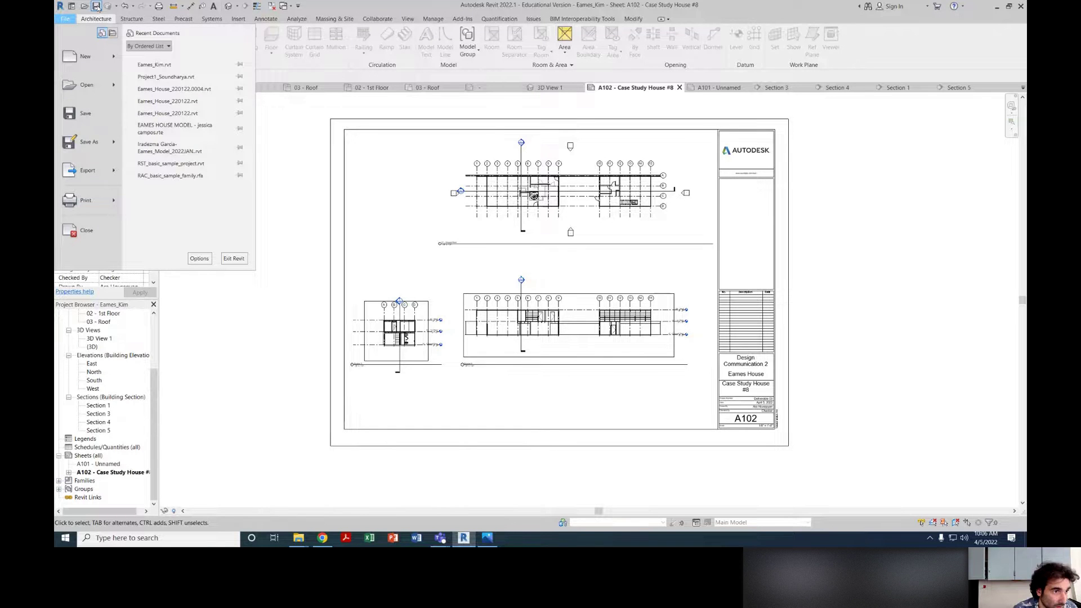
pyautogui.moveTo(84, 142)
pyautogui.click(187, 105)
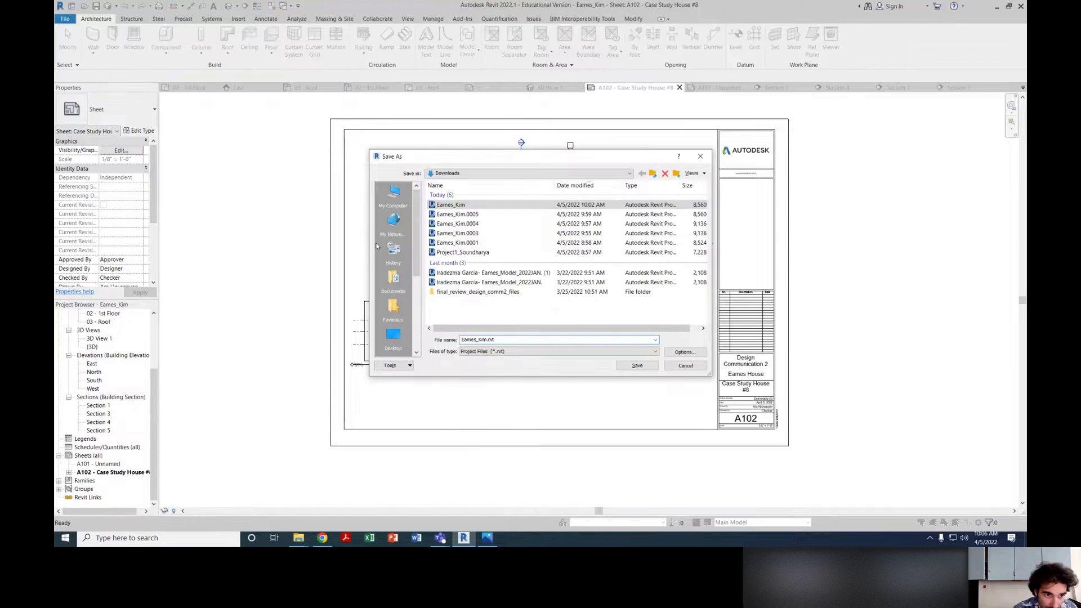
pyautogui.click(393, 338)
pyautogui.click(486, 339)
pyautogui.write('_edited')
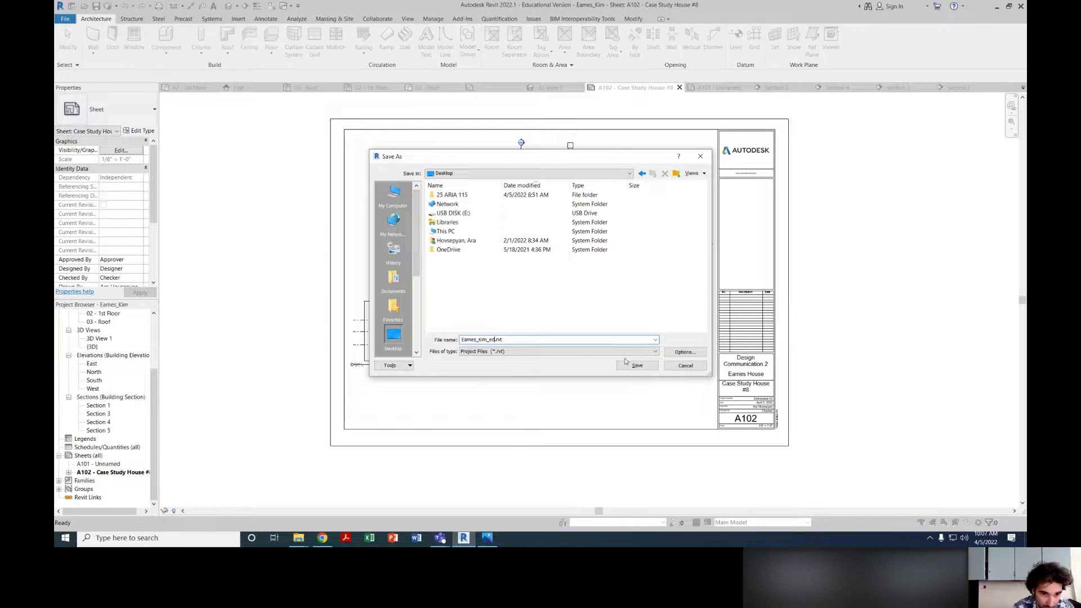
pyautogui.write('_by_Ara')
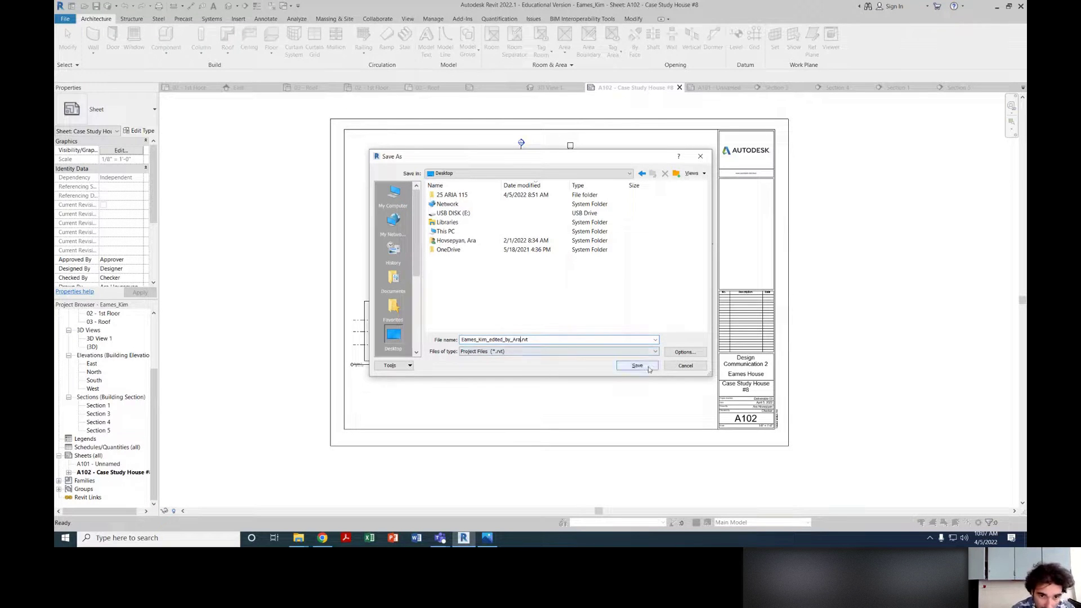
pyautogui.click(648, 367)
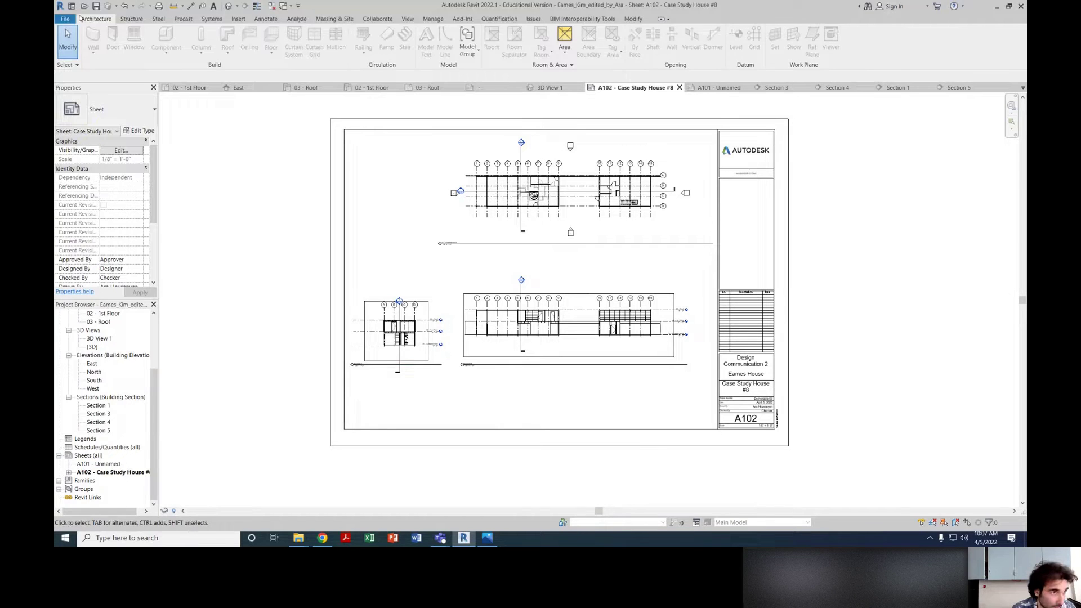
# Step: Try to print the current window, sheet A102, with the Adobe PDF printer
pyautogui.click(66, 19)
pyautogui.moveTo(113, 206)
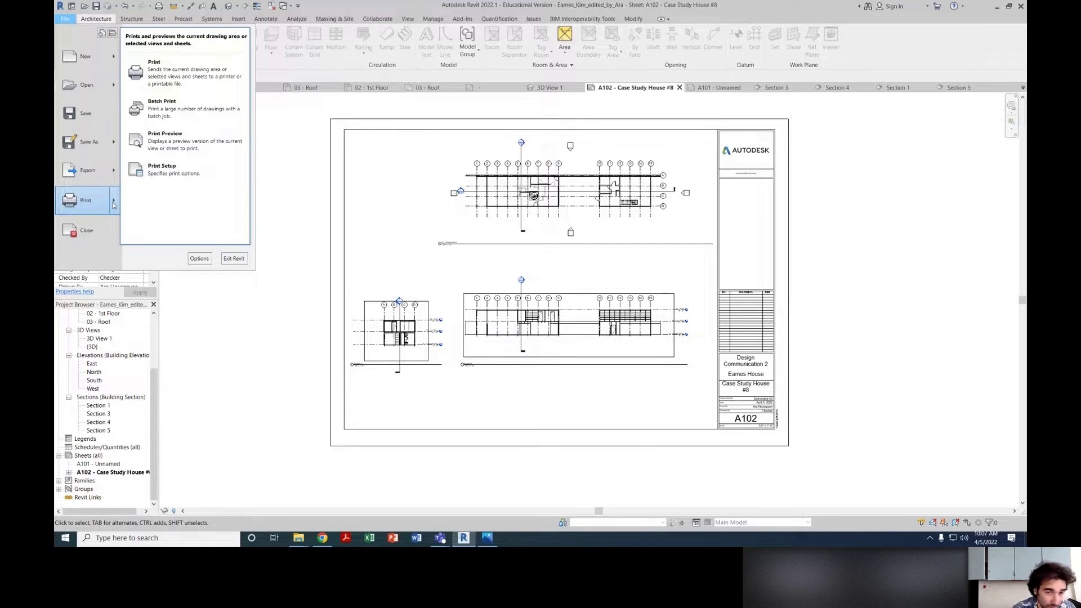
pyautogui.click(162, 63)
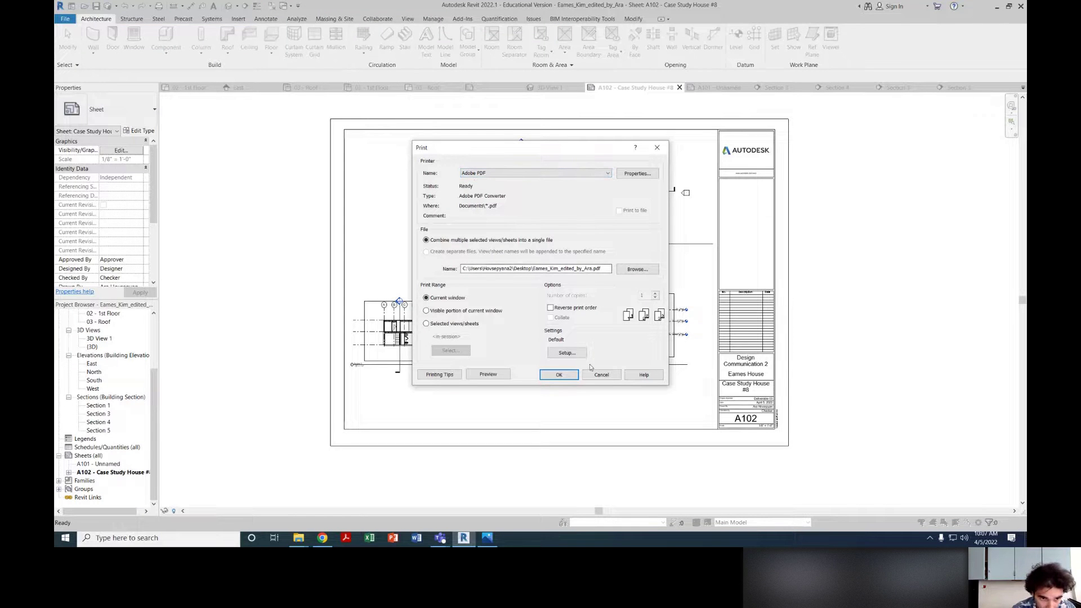
pyautogui.moveTo(572, 148); pyautogui.dragTo(560, 140)
pyautogui.click(562, 164)
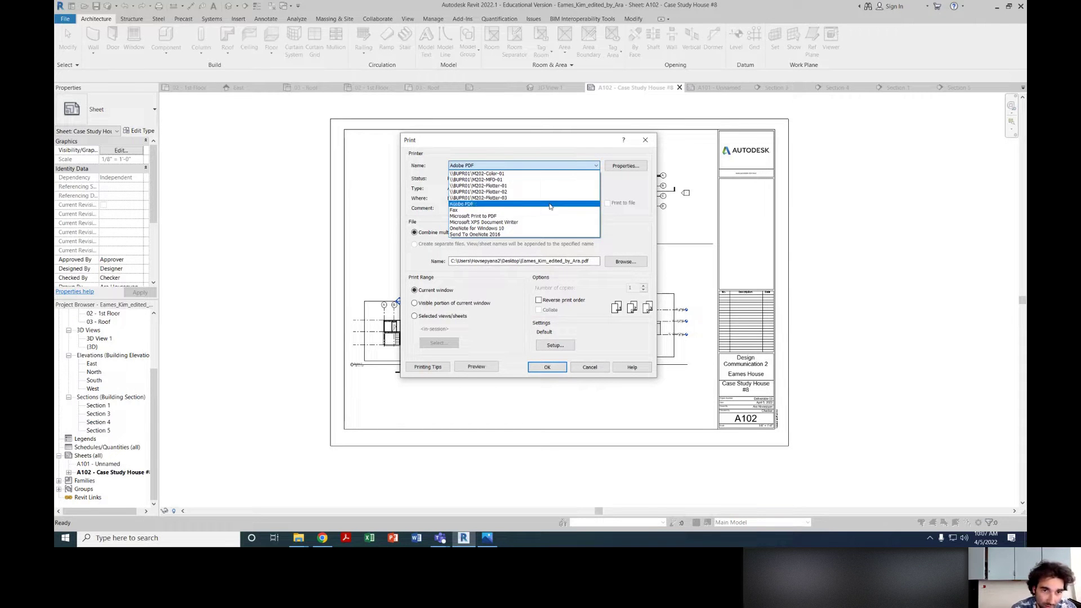
pyautogui.click(525, 167)
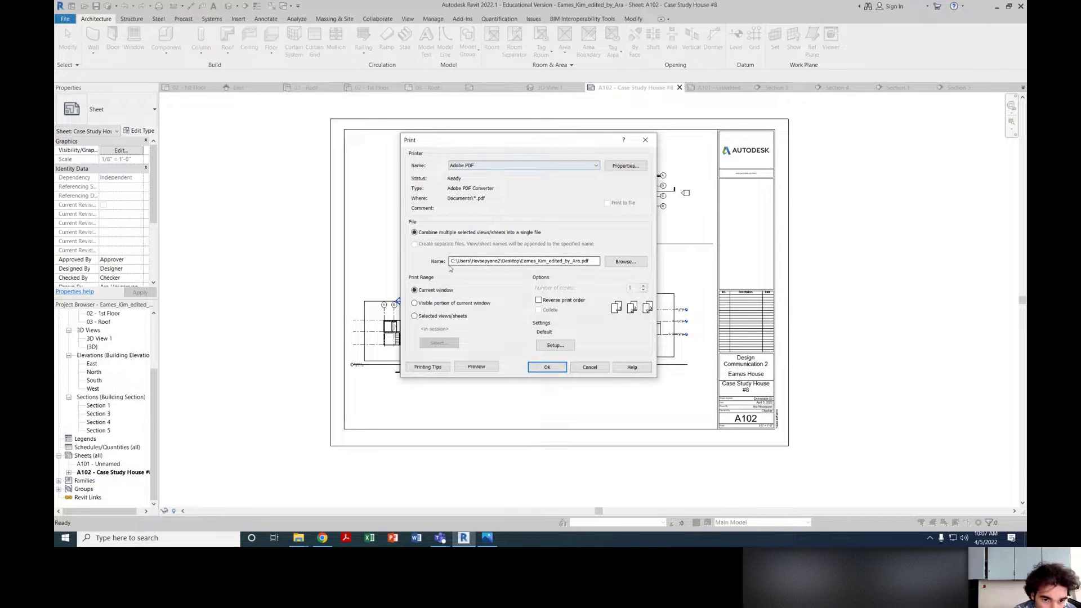
pyautogui.click(546, 369)
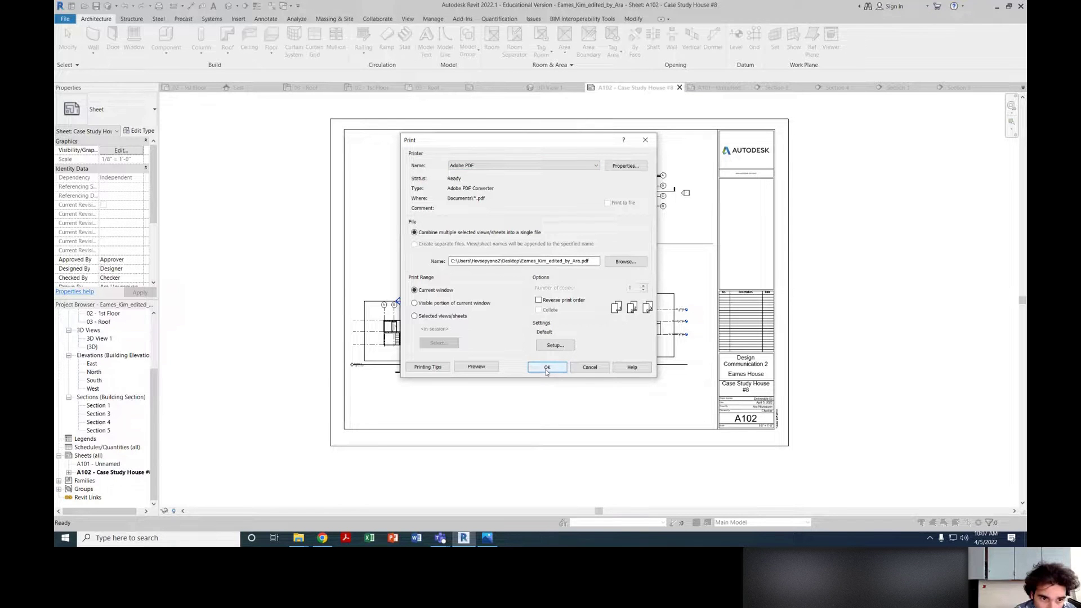
pyautogui.click(546, 369)
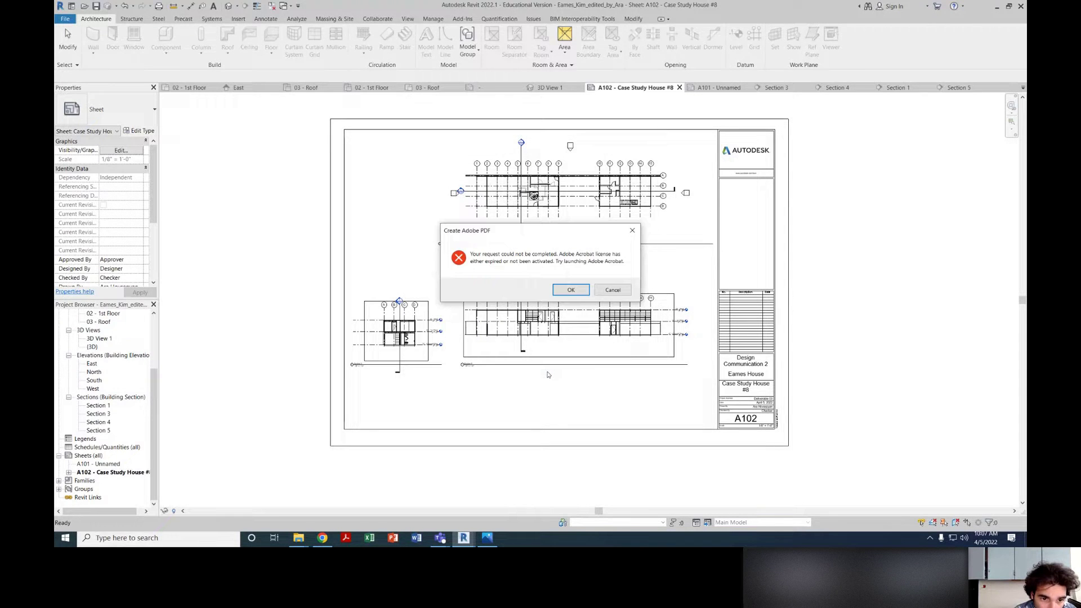
pyautogui.click(571, 290)
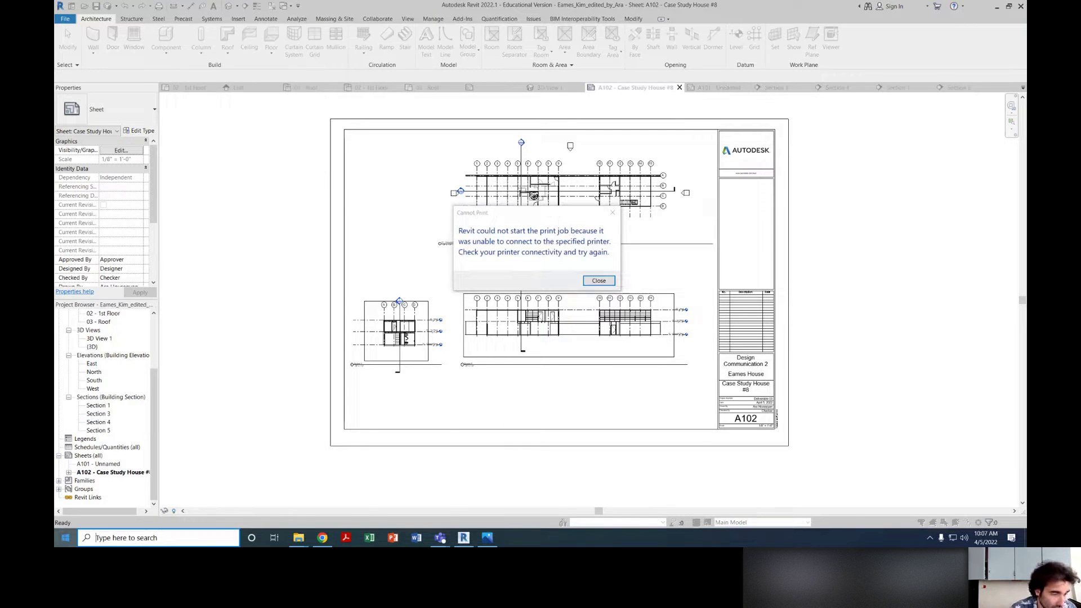
# Step: Launch Adobe Acrobat DC by searching for "acrobat" in Windows
pyautogui.click(65, 538)
pyautogui.write('a')
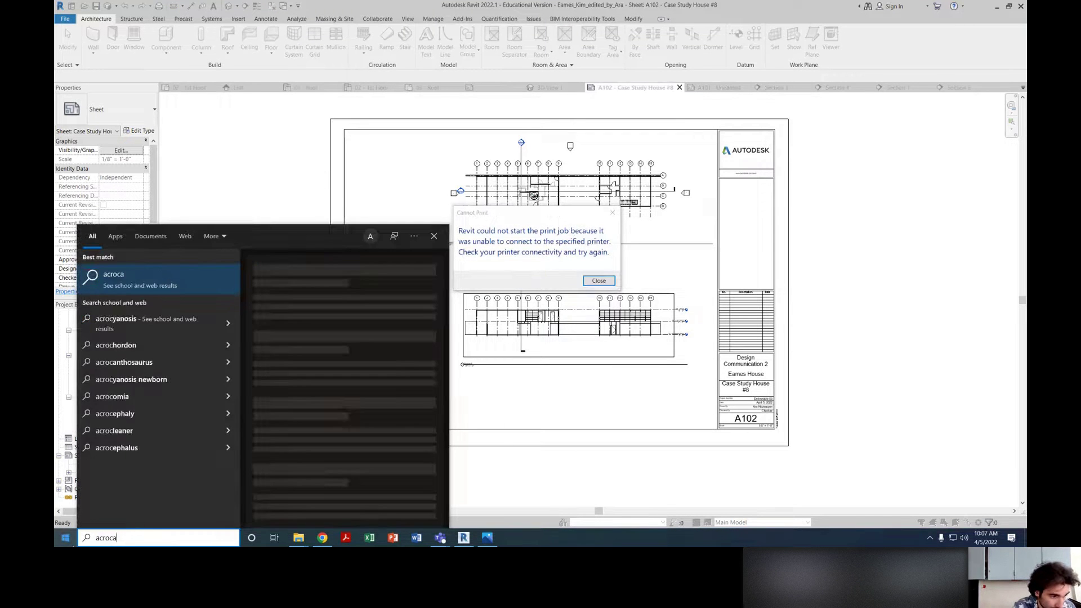
pyautogui.write('crobat')
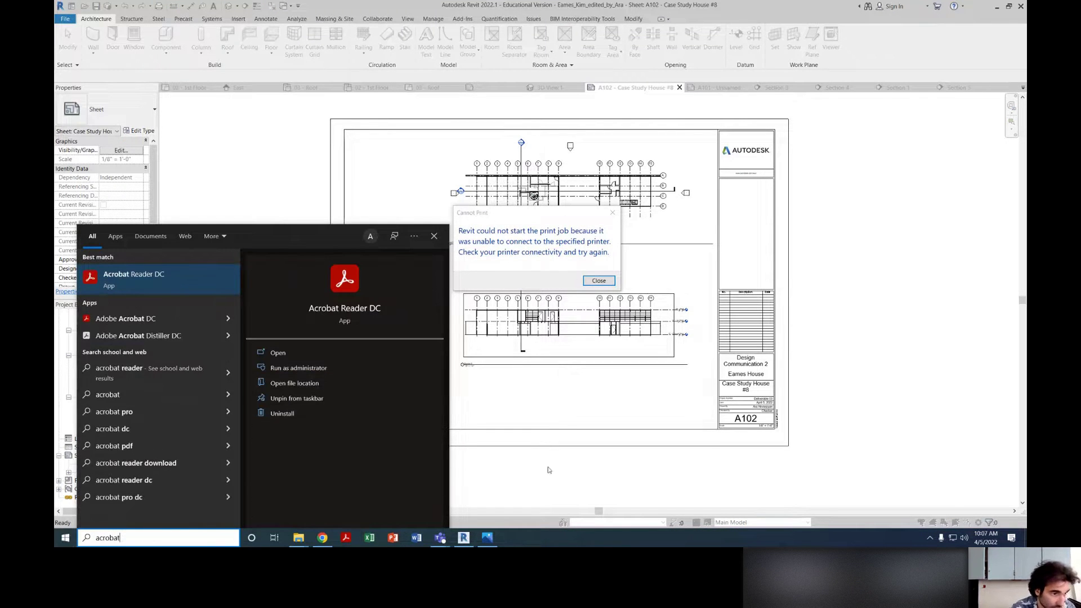
pyautogui.click(159, 318)
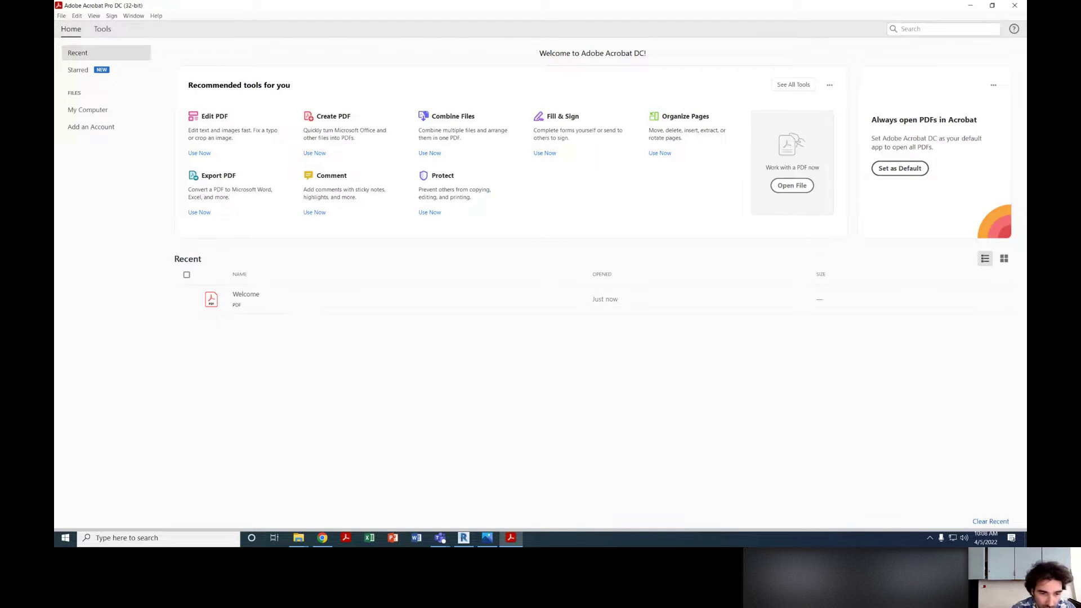
# Step: Return to Revit and print sheet A102 with Adobe PDF, saving the PDF in Documents under the suggested file name
pyautogui.click(464, 538)
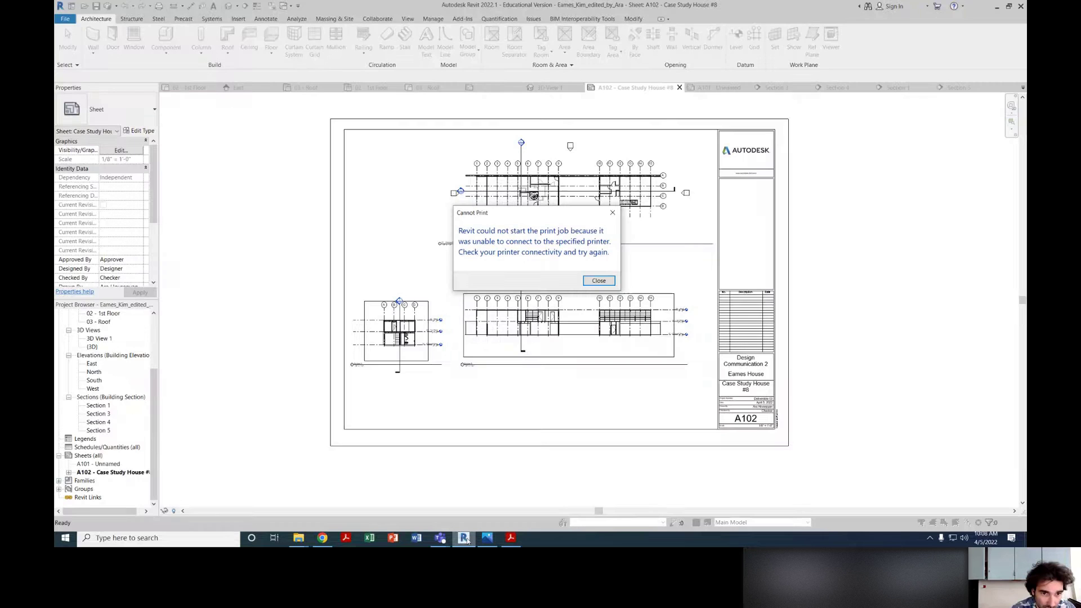
pyautogui.click(598, 280)
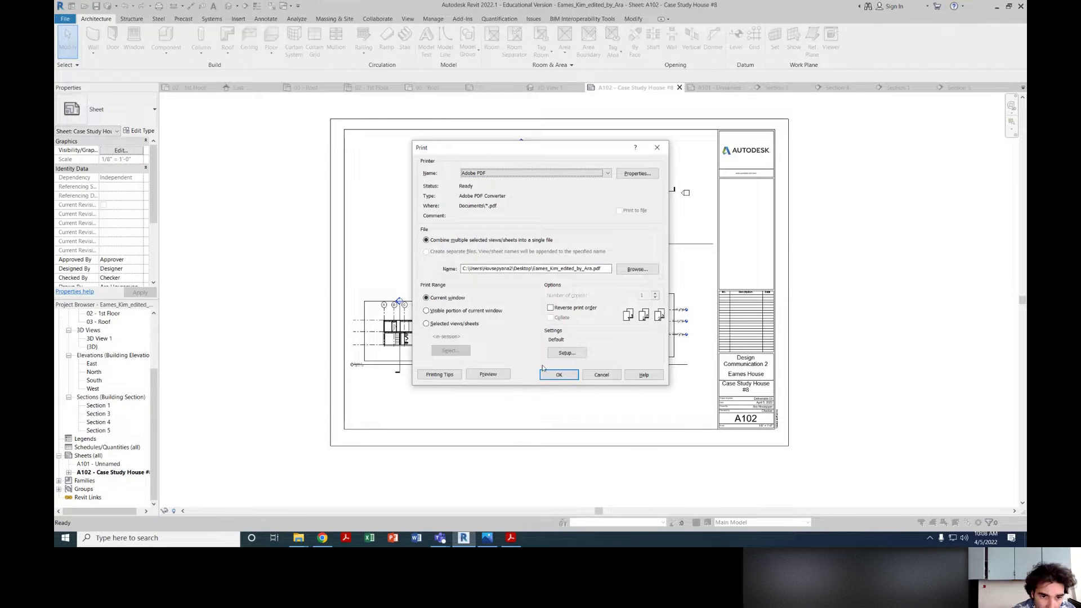
pyautogui.click(557, 375)
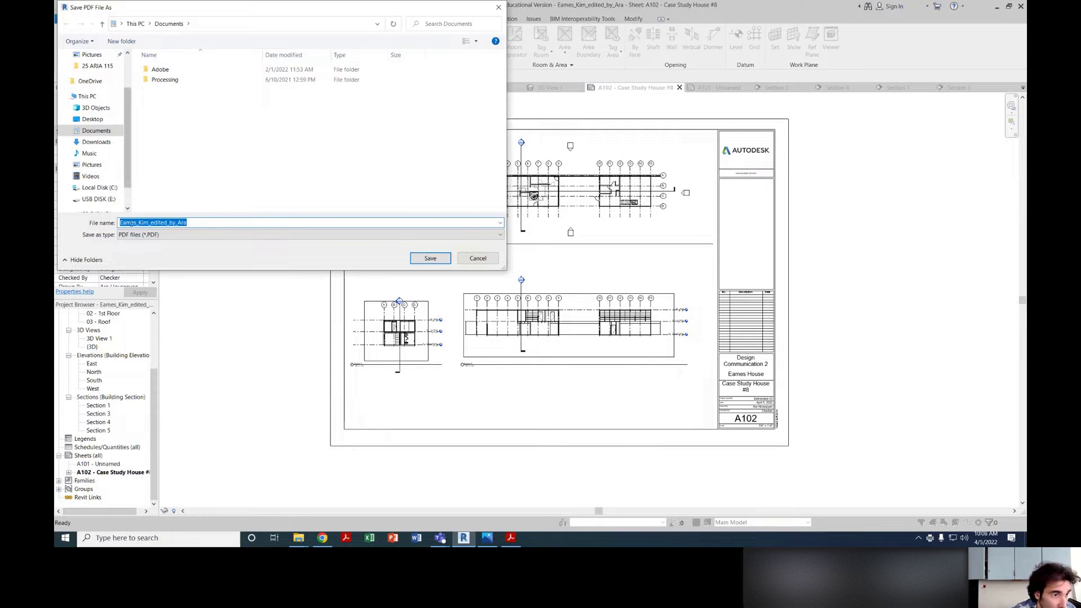
pyautogui.click(431, 258)
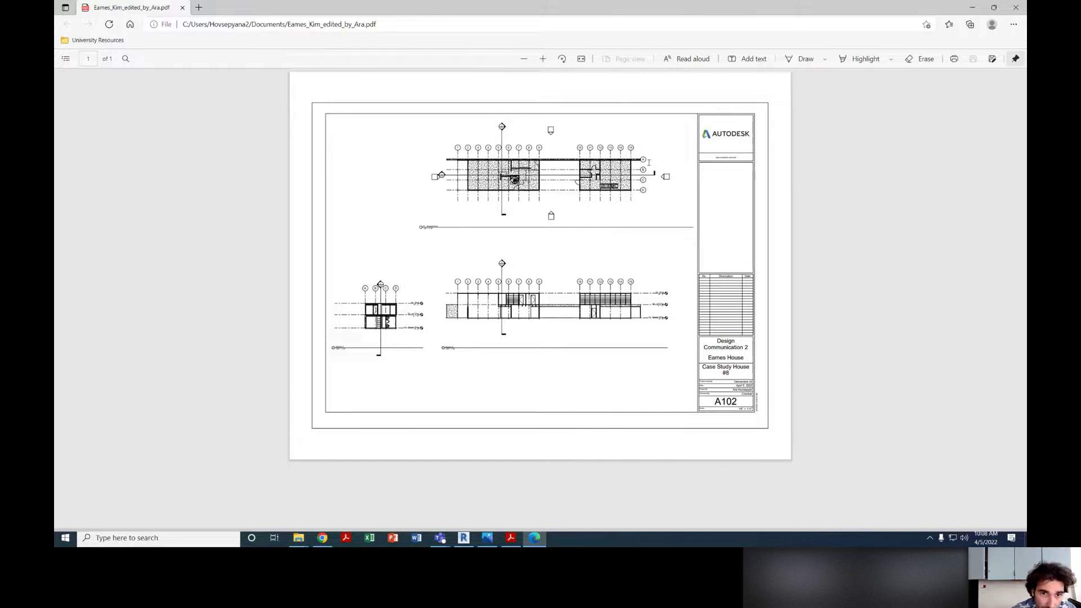
# Step: Inspect the printed A102 sheet enlarged in the PDF viewer, keeping it in landscape orientation
pyautogui.click(544, 58)
pyautogui.click(562, 59)
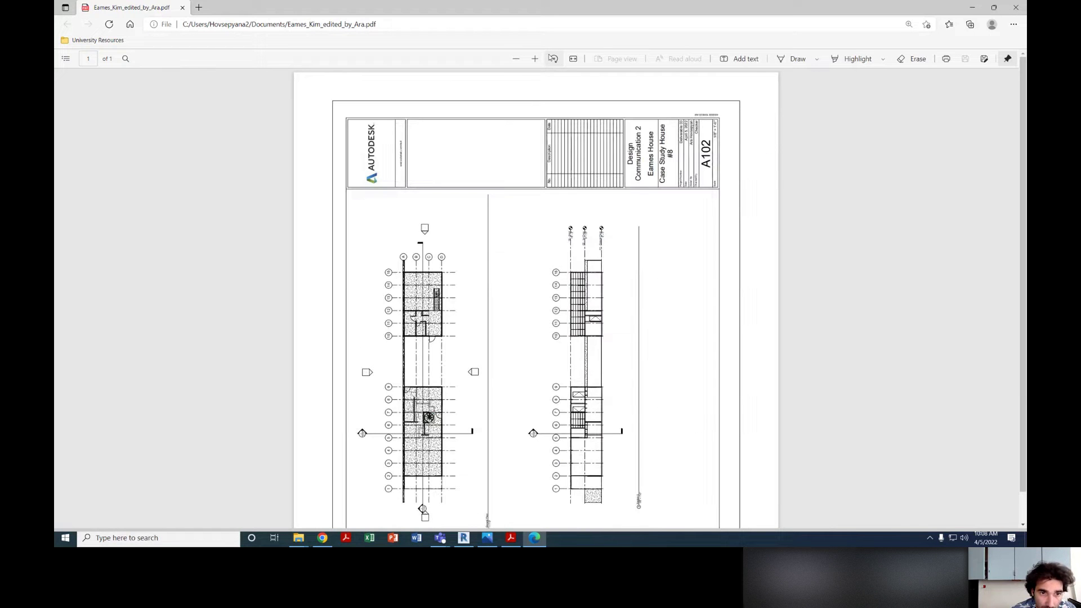
pyautogui.click(553, 59)
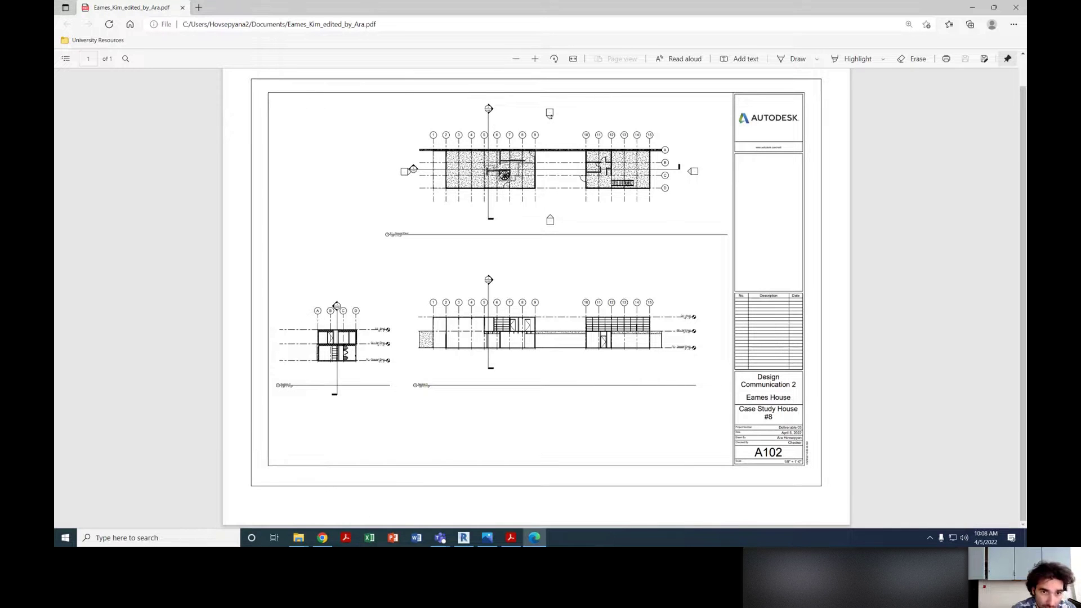
pyautogui.moveTo(300, 539)
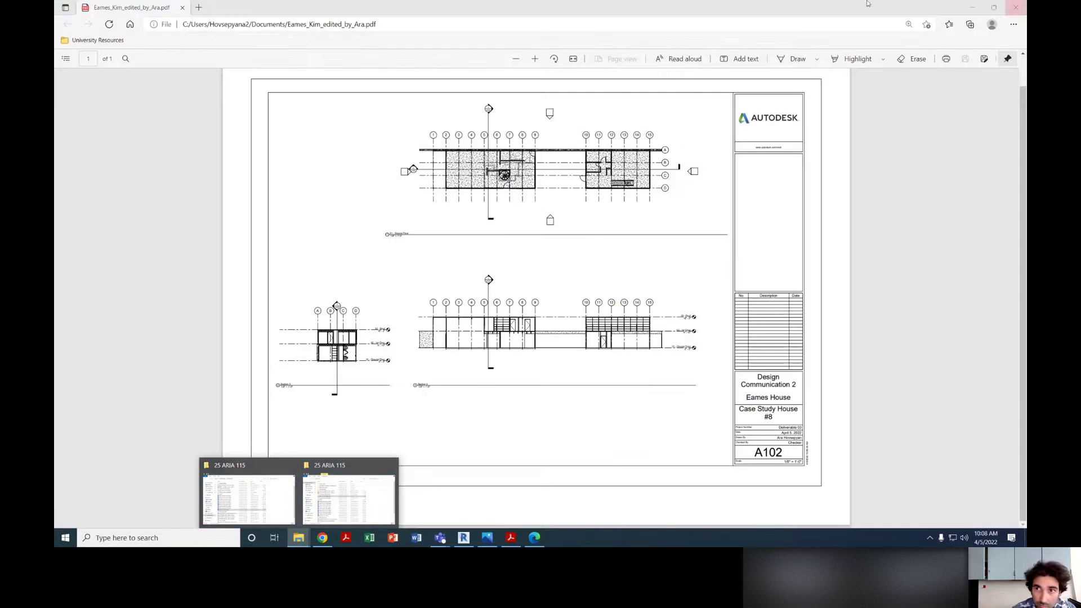
# Step: Minimize the PDF viewer, Acrobat and web browser windows, declining to make Acrobat the default PDF application
pyautogui.click(972, 7)
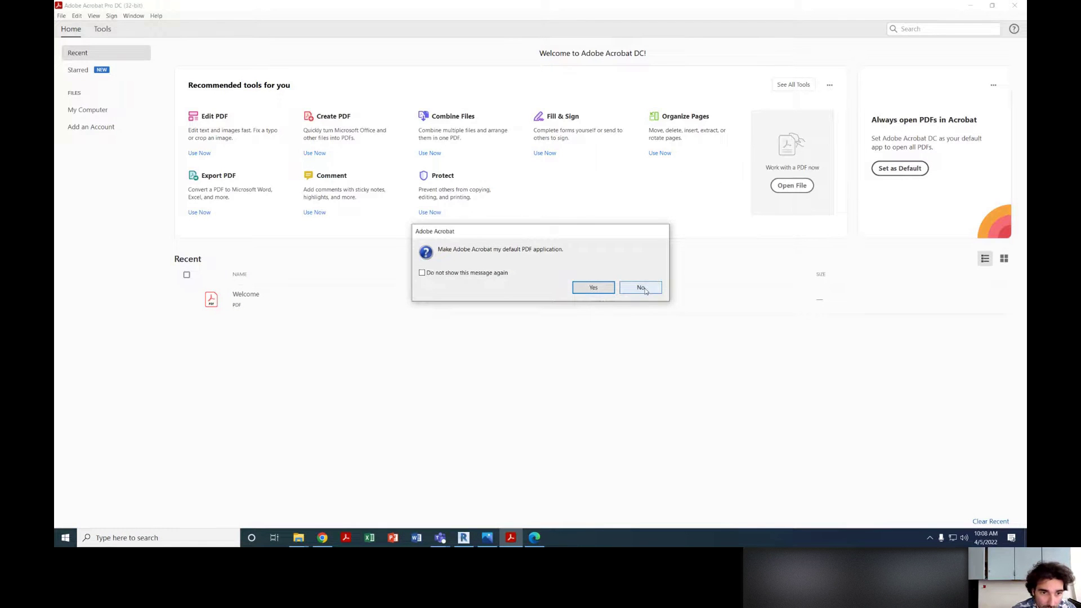
pyautogui.click(646, 289)
pyautogui.click(974, 5)
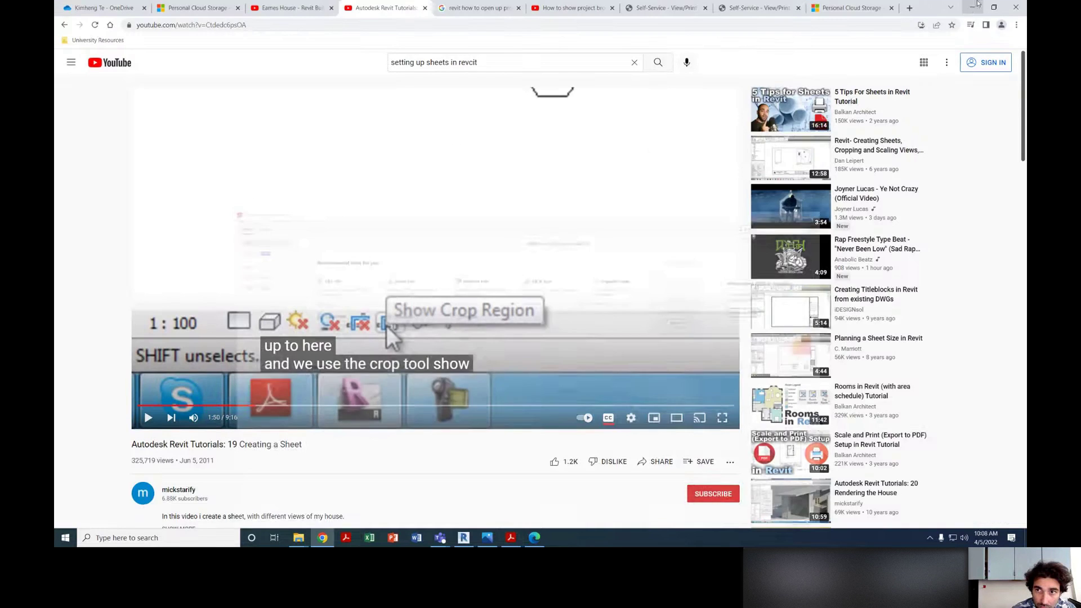
pyautogui.click(975, 7)
# Step: Look for the printed sheet PDF on the Desktop and in the open 25 ARIA 115 folder windows
pyautogui.click(691, 112)
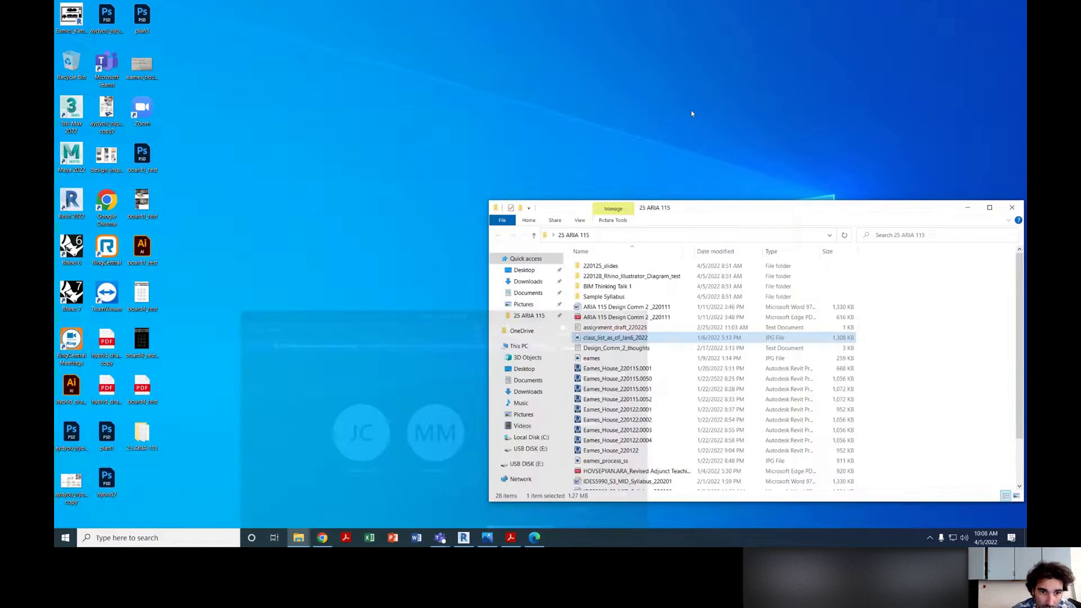
pyautogui.click(319, 222)
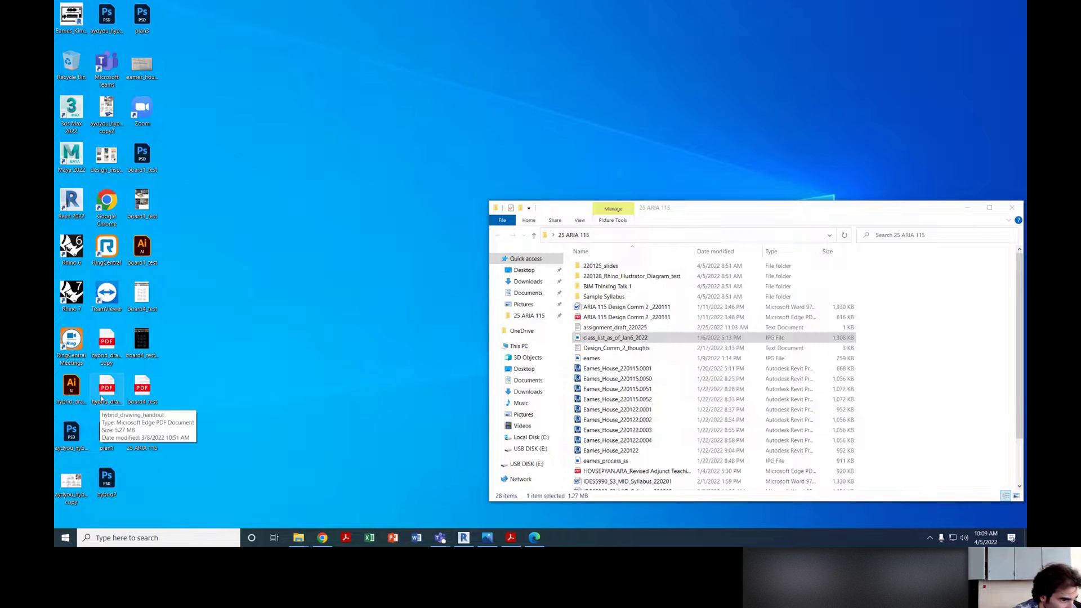
pyautogui.click(106, 343)
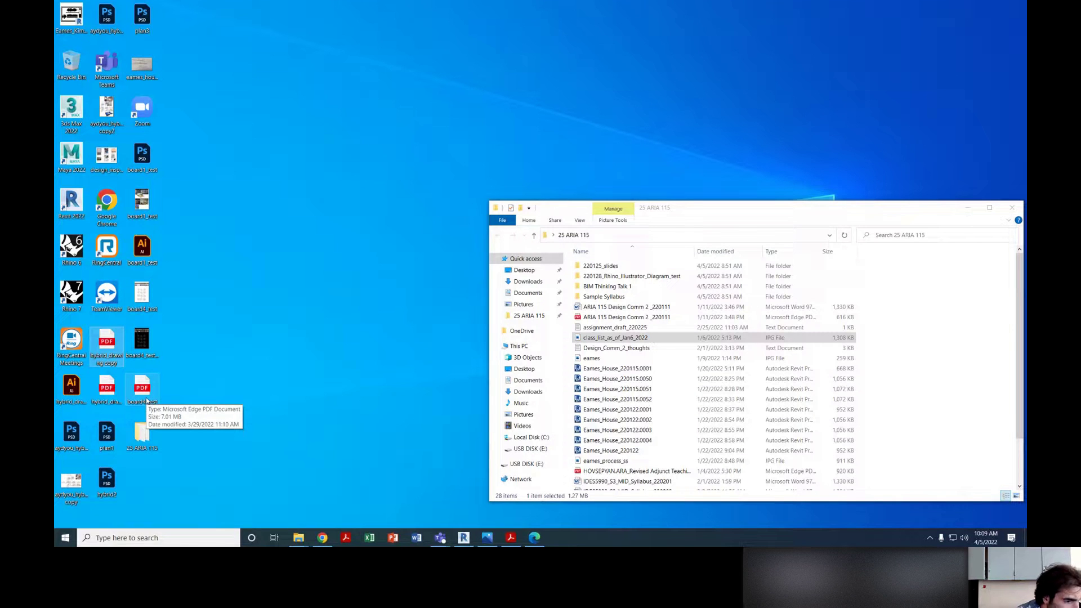
pyautogui.click(212, 325)
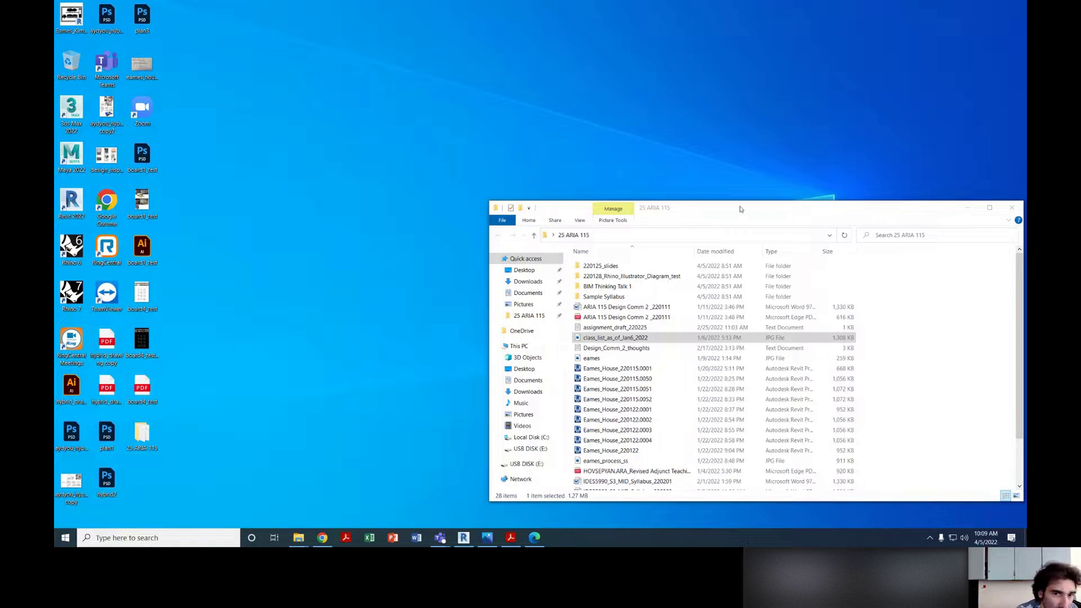
pyautogui.moveTo(716, 216); pyautogui.dragTo(615, 223)
pyautogui.click(646, 216)
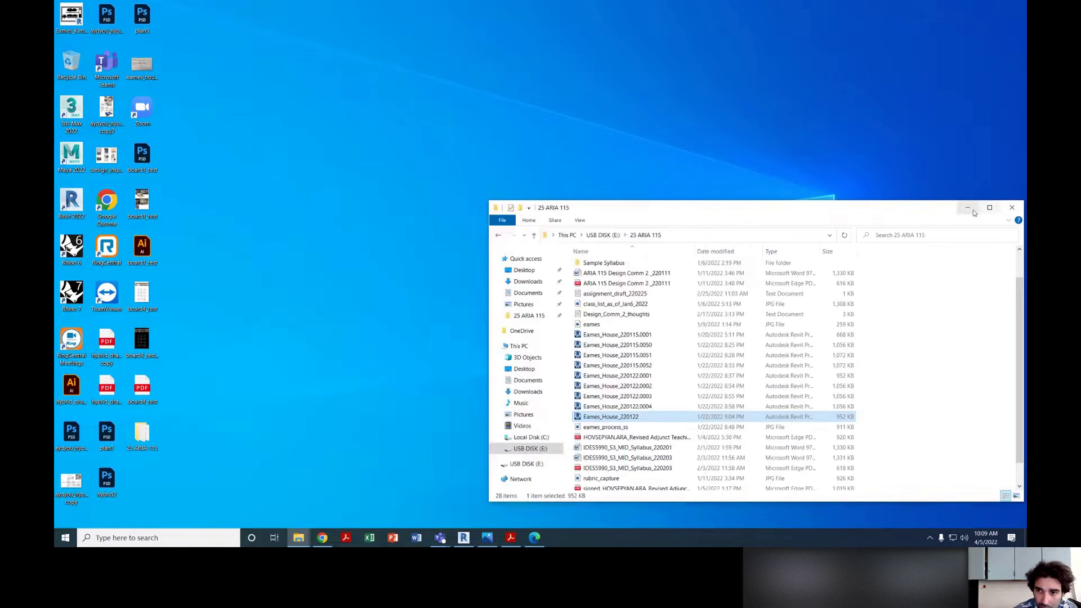
pyautogui.click(968, 209)
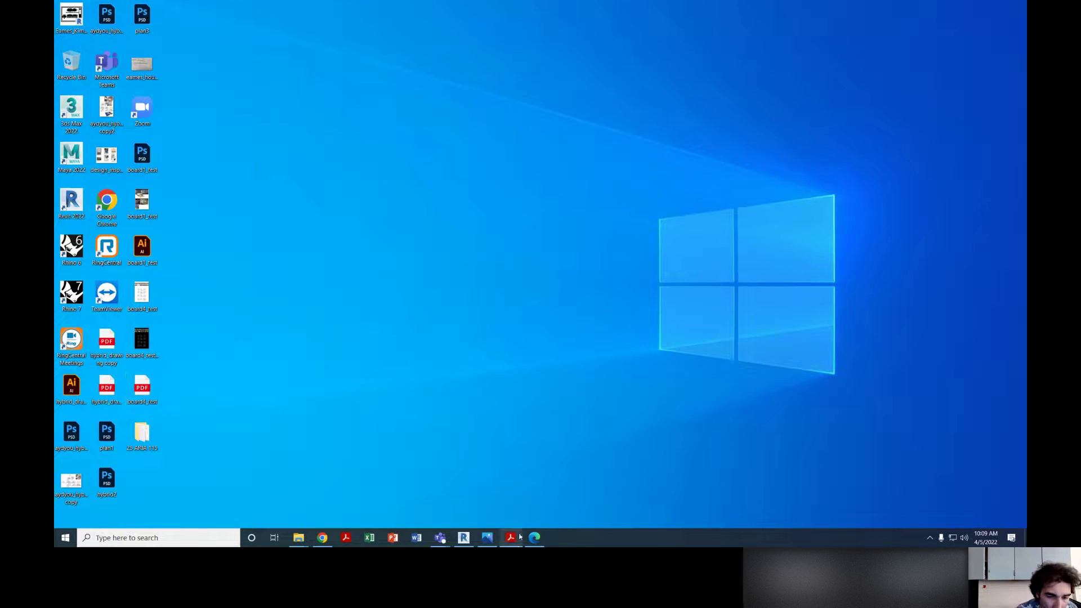
# Step: Try to print sheet A102 again from Revit with Adobe PDF, reviewing the output path, and check the Desktop for the file
pyautogui.click(464, 538)
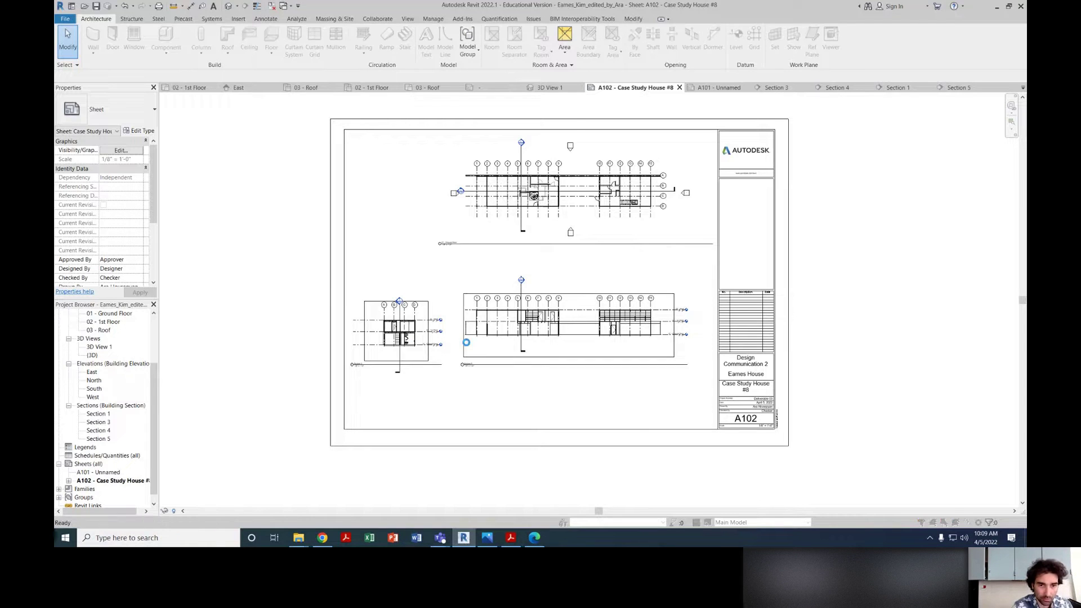
pyautogui.hotkey('ctrl', 'p')
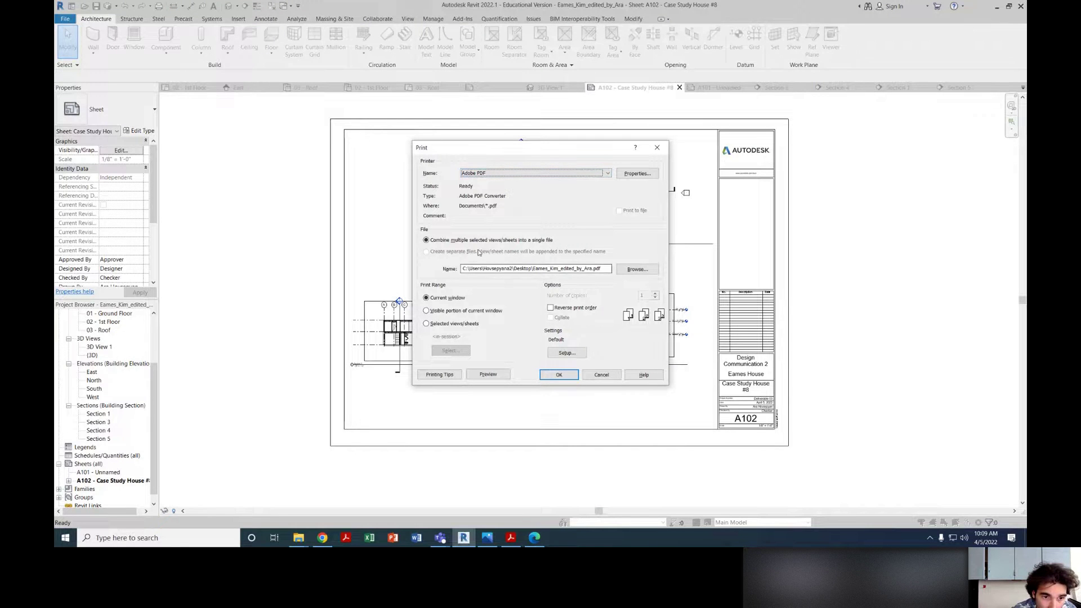
pyautogui.moveTo(486, 269); pyautogui.dragTo(455, 276)
pyautogui.click(532, 270)
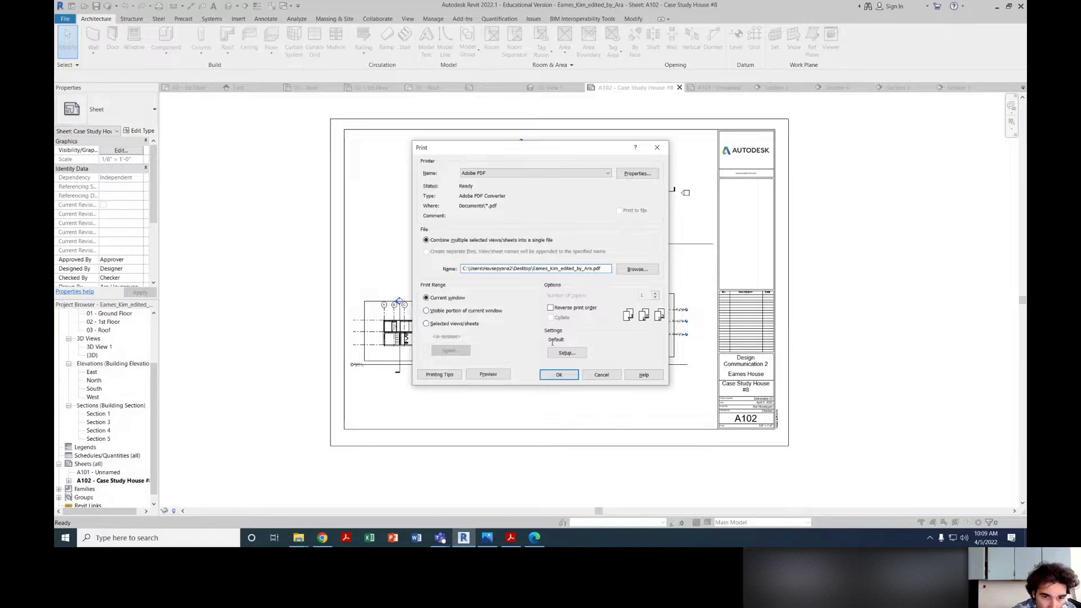
pyautogui.click(570, 375)
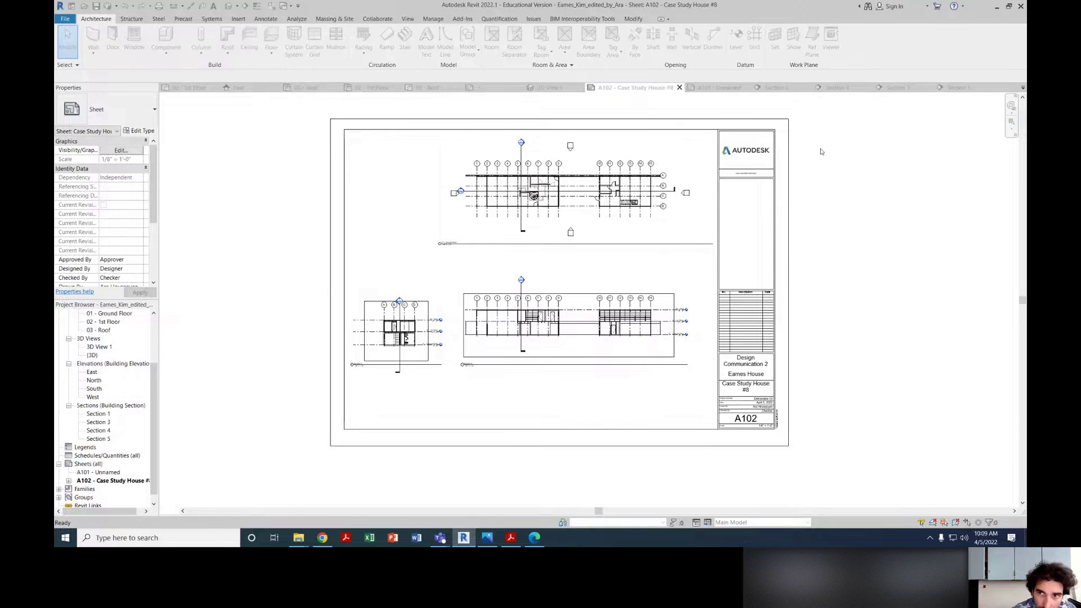
pyautogui.click(997, 6)
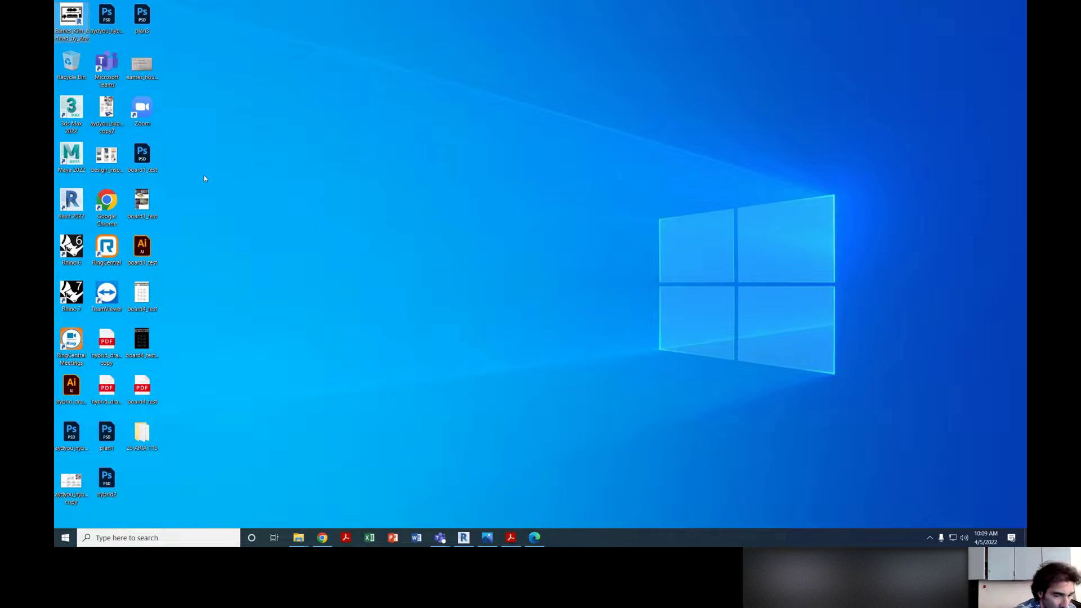
# Step: Check in Revit's print dialogs which folder the Adobe PDF of sheet A102 goes to, cancelling without replacing the existing file
pyautogui.click(463, 538)
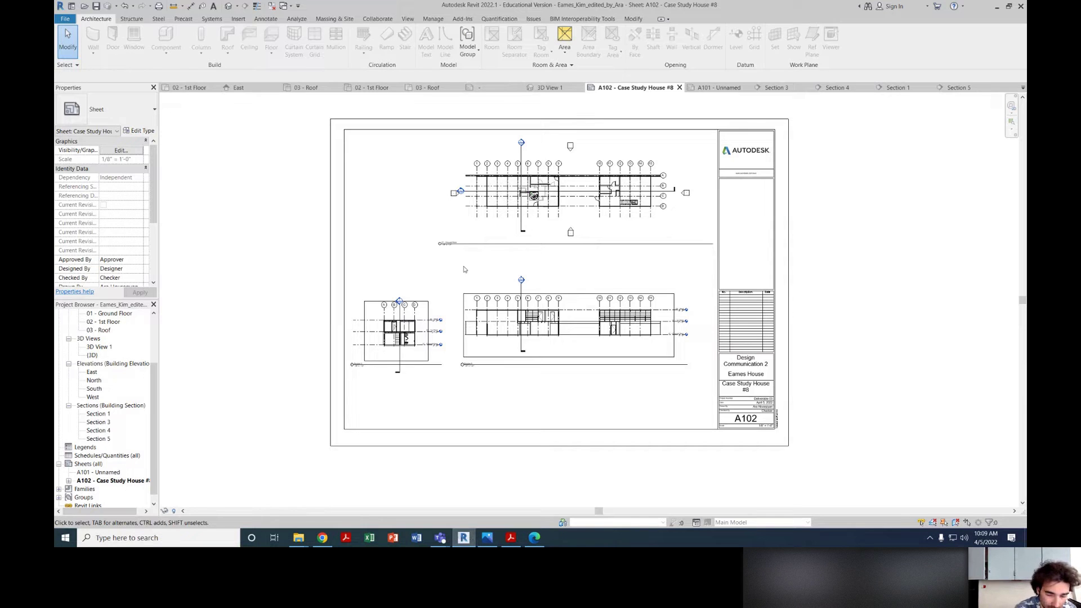
pyautogui.hotkey('ctrl', 'p')
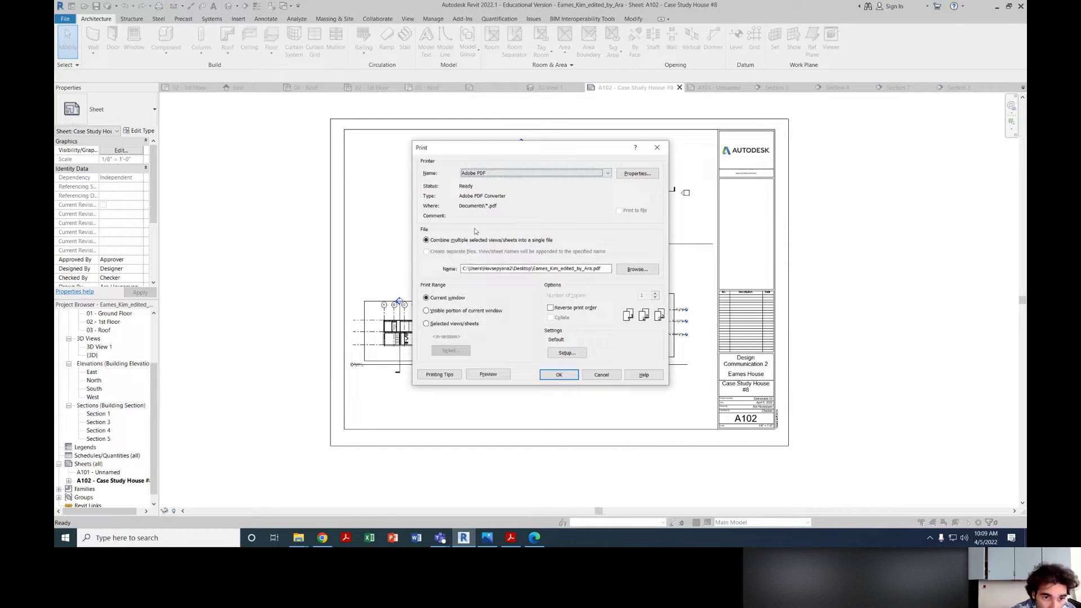
pyautogui.moveTo(463, 269); pyautogui.dragTo(601, 269)
pyautogui.click(629, 270)
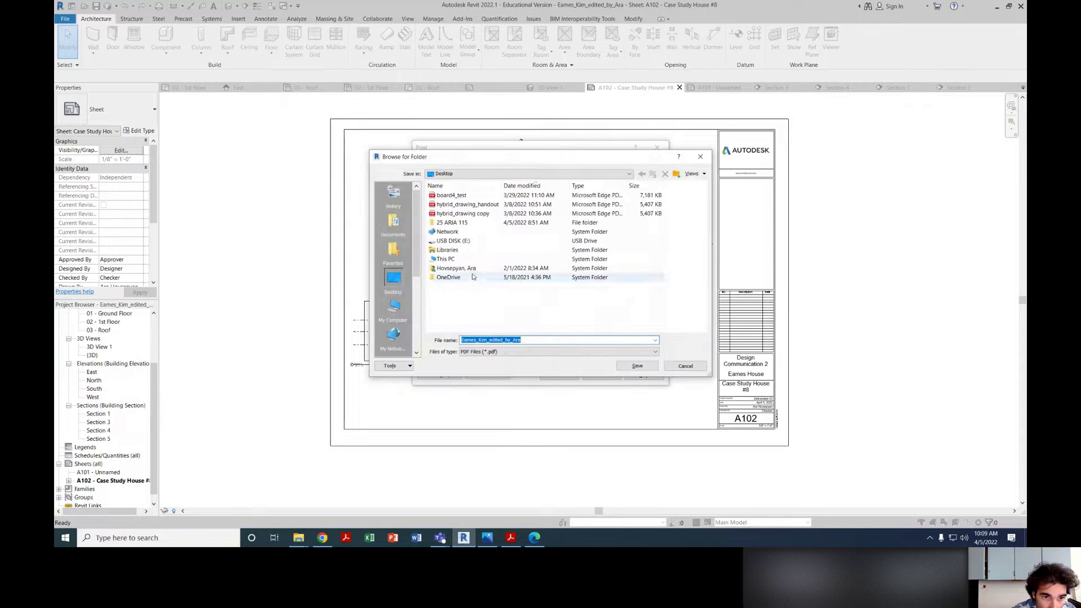
pyautogui.click(627, 364)
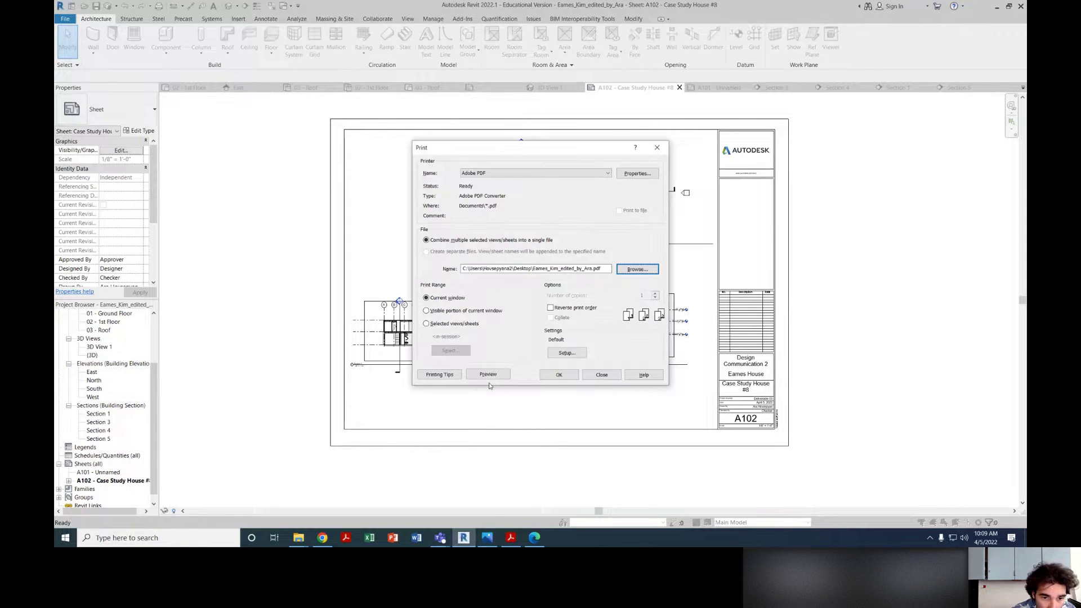
pyautogui.click(558, 376)
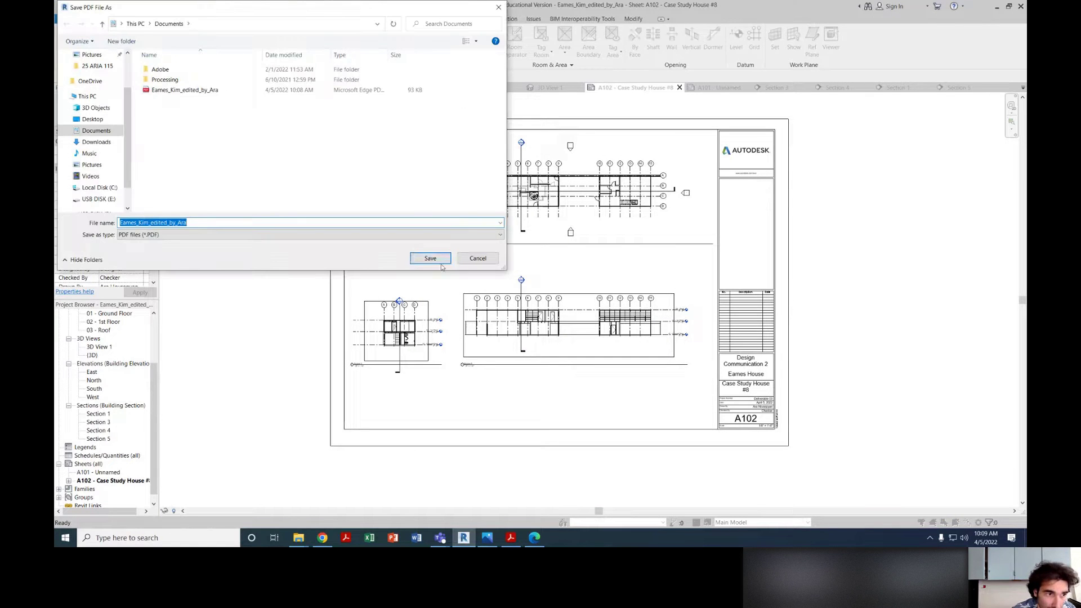
pyautogui.click(436, 263)
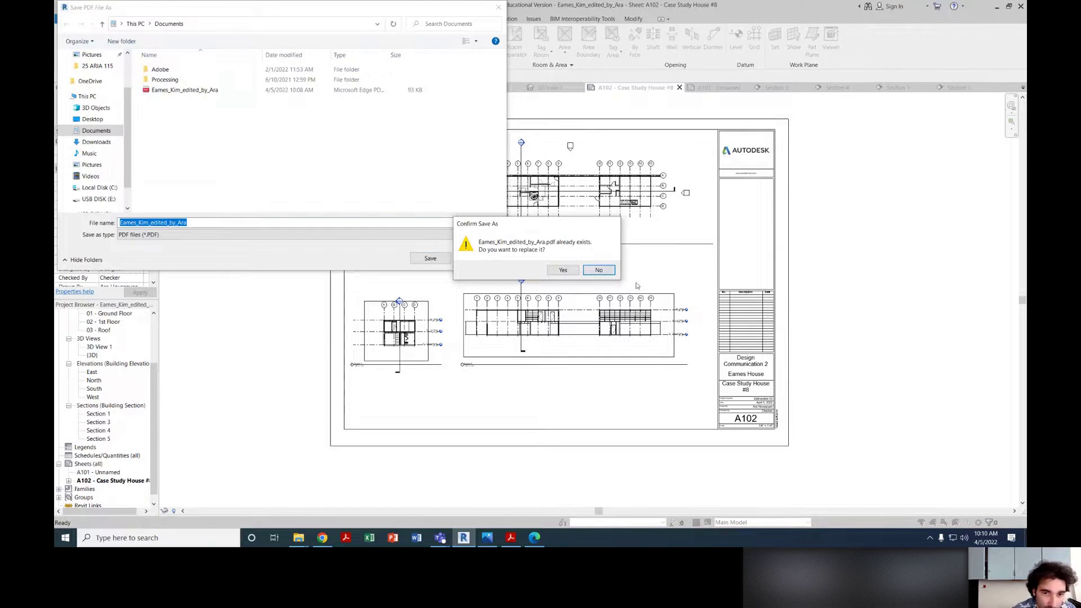
pyautogui.click(598, 270)
pyautogui.click(498, 7)
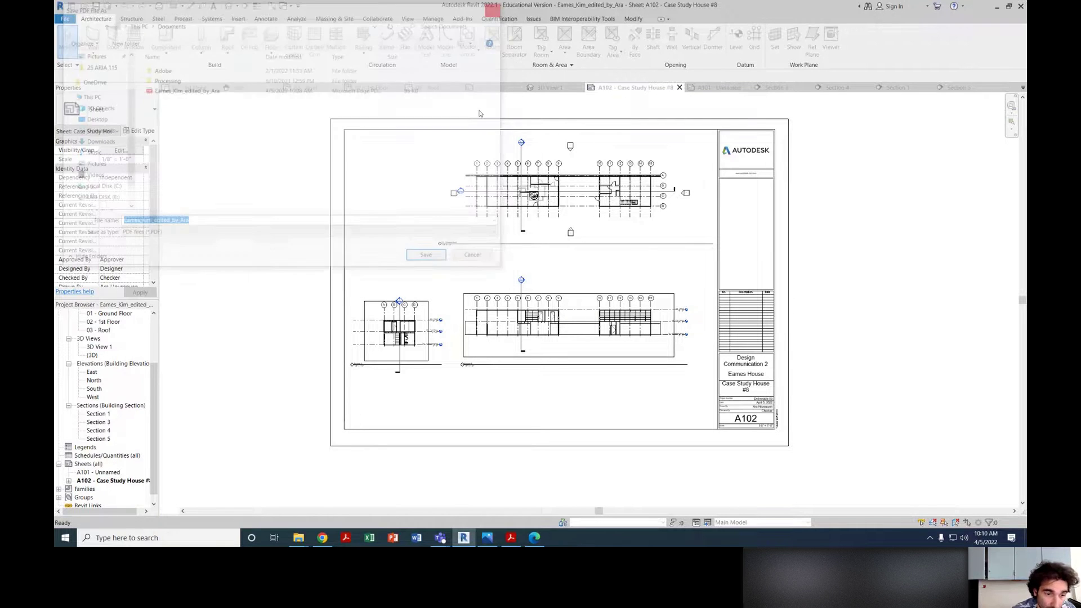
# Step: Find the printed sheet PDF in the Documents folder, view it in the browser and minimize the browser
pyautogui.click(298, 537)
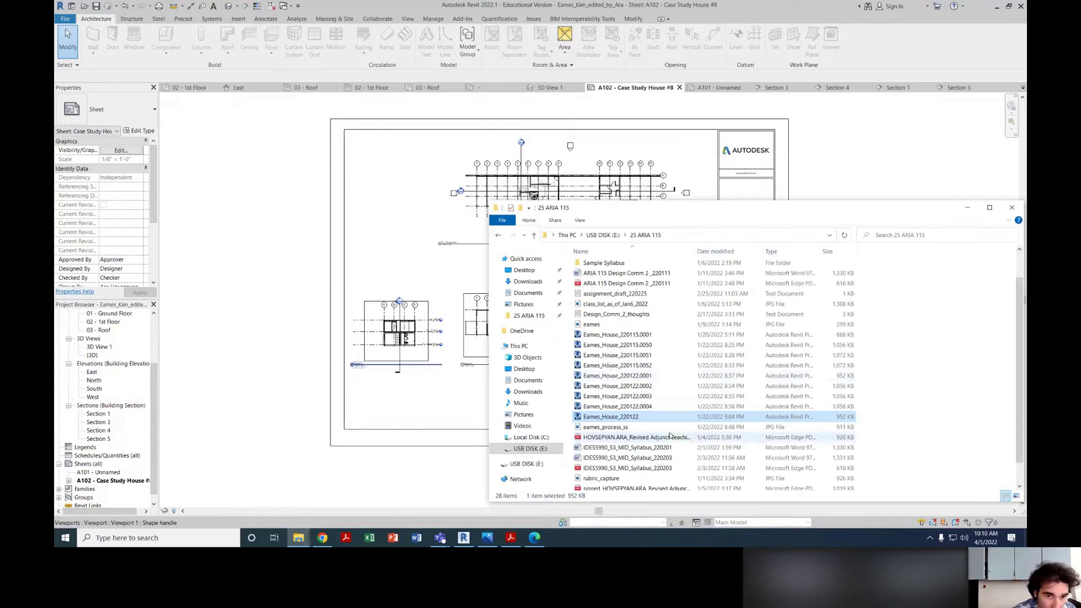
pyautogui.click(528, 293)
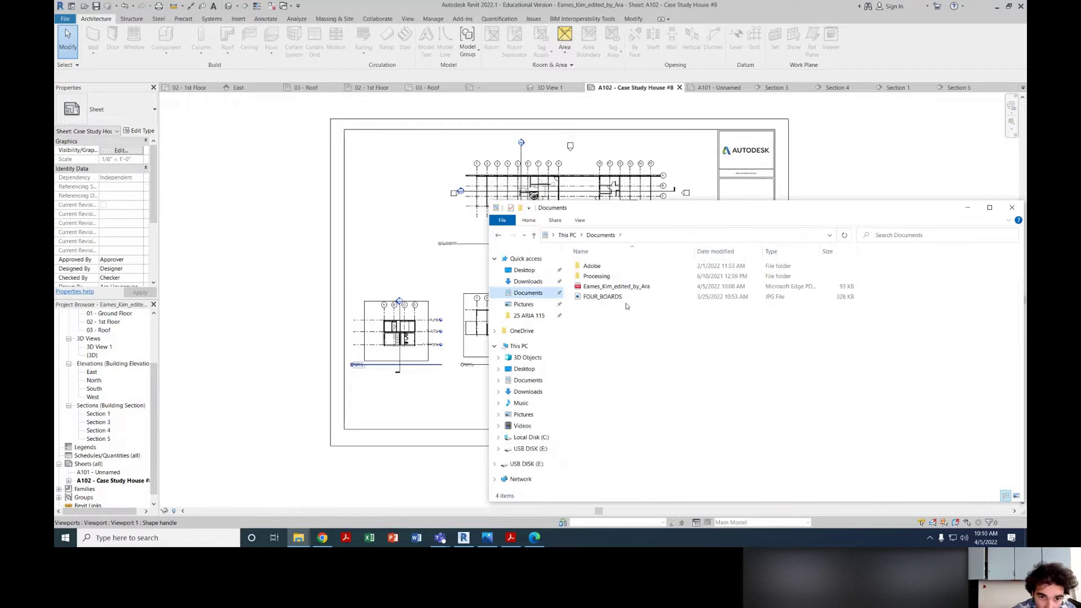
pyautogui.doubleClick(619, 286)
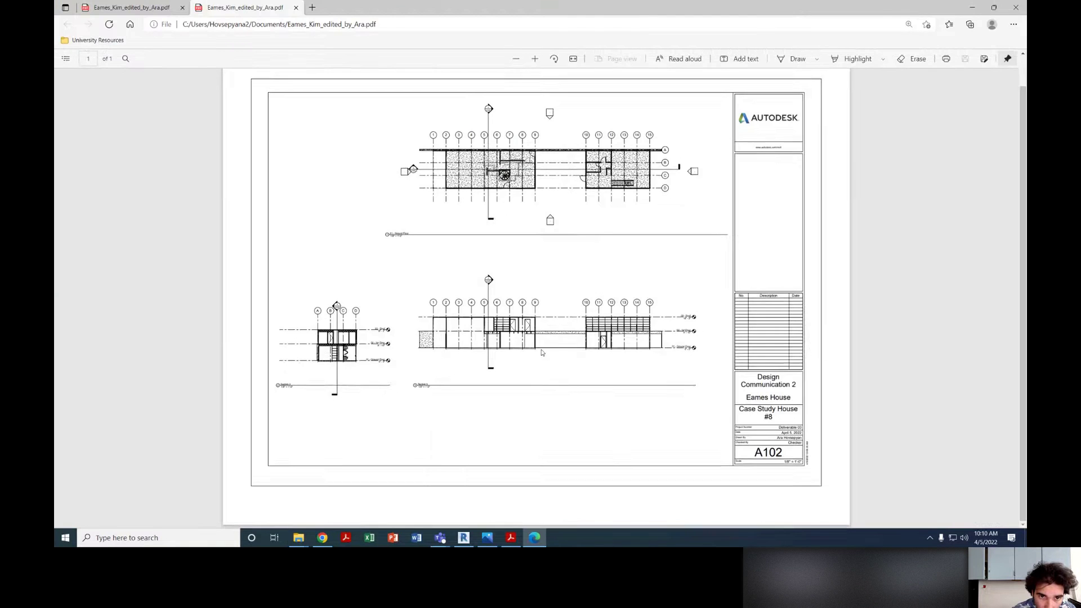
pyautogui.scroll(1, 541, 352)
pyautogui.click(973, 7)
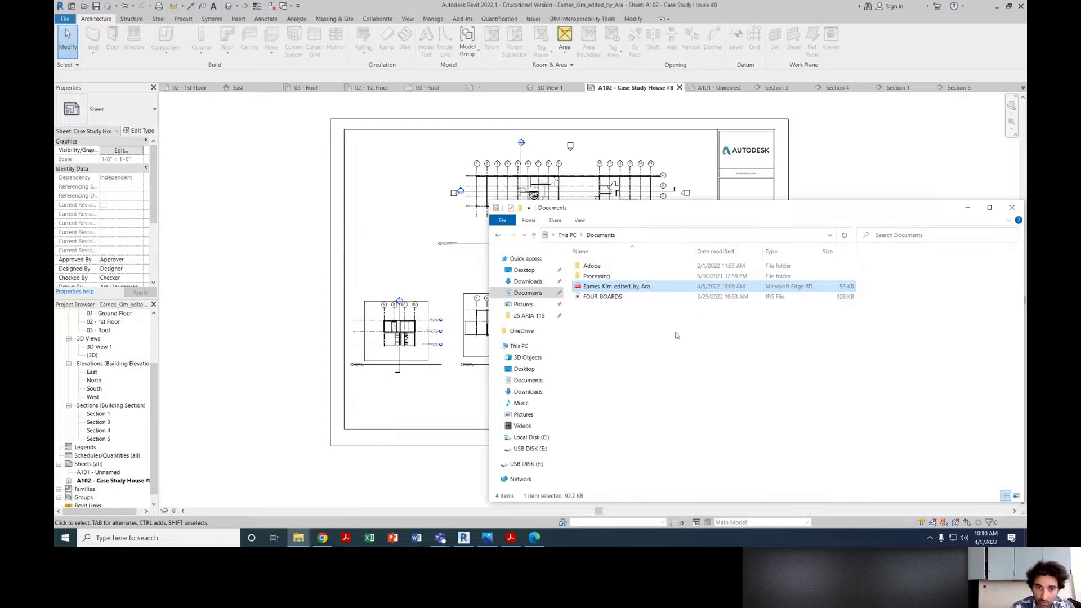
# Step: Open the printed sheet PDF from the Documents folder with Adobe Illustrator 2021
pyautogui.rightClick(640, 288)
pyautogui.moveTo(676, 384)
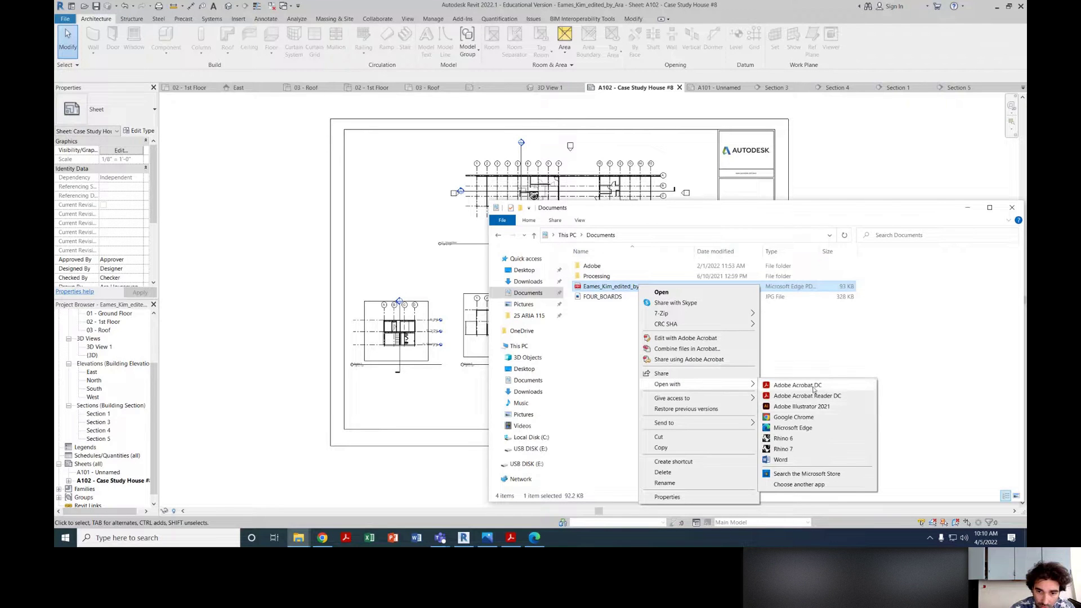
pyautogui.click(813, 407)
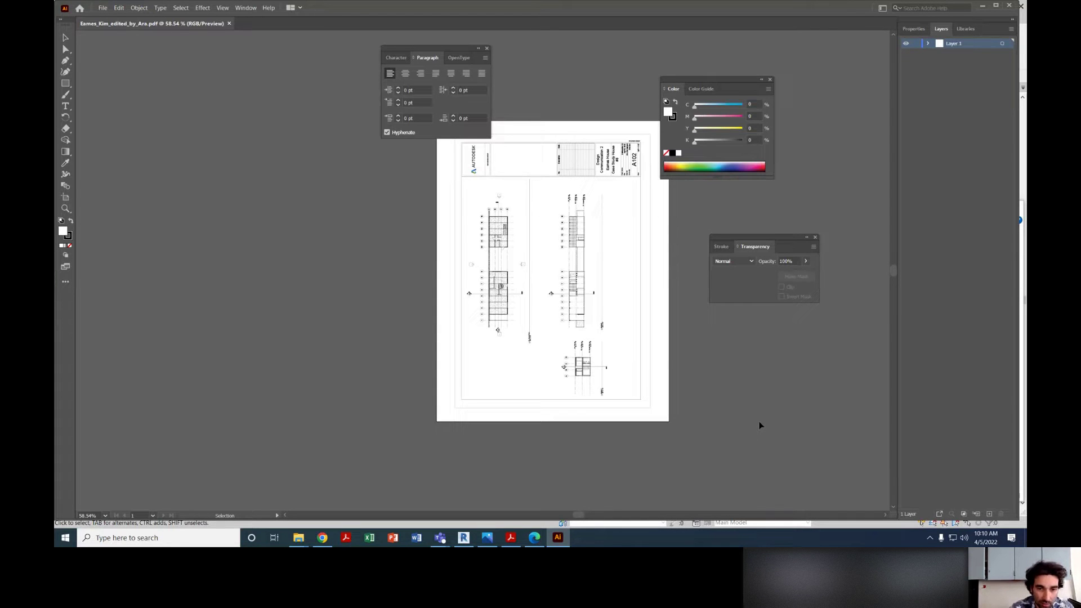
pyautogui.scroll(1, 626, 355)
pyautogui.scroll(2, 610, 360)
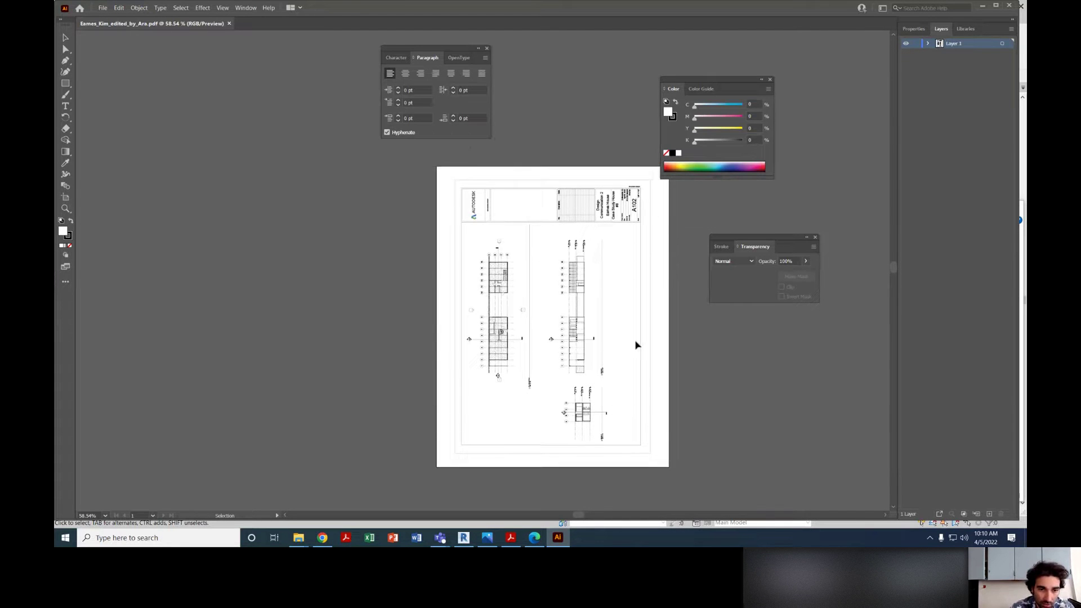
pyautogui.scroll(-1, 639, 366)
# Step: Copy all the sheet artwork and paste it into a new 24 x 36 in portrait CMYK document
pyautogui.hotkey('ctrl', 'a')
pyautogui.click(654, 279)
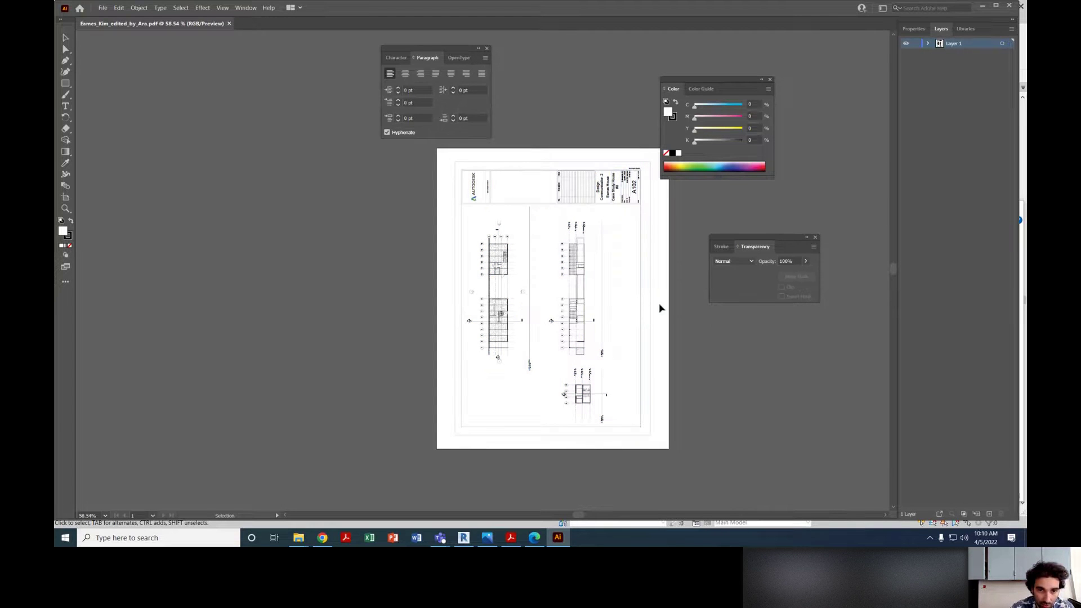
pyautogui.press('a')
pyautogui.hotkey('ctrl', 'a')
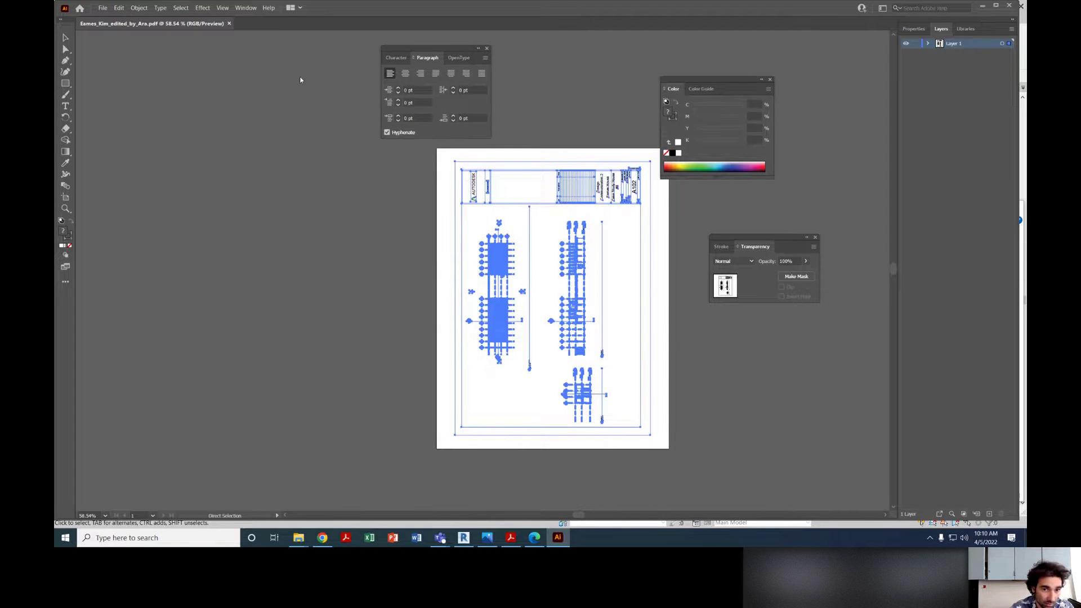
pyautogui.hotkey('ctrl', 'n')
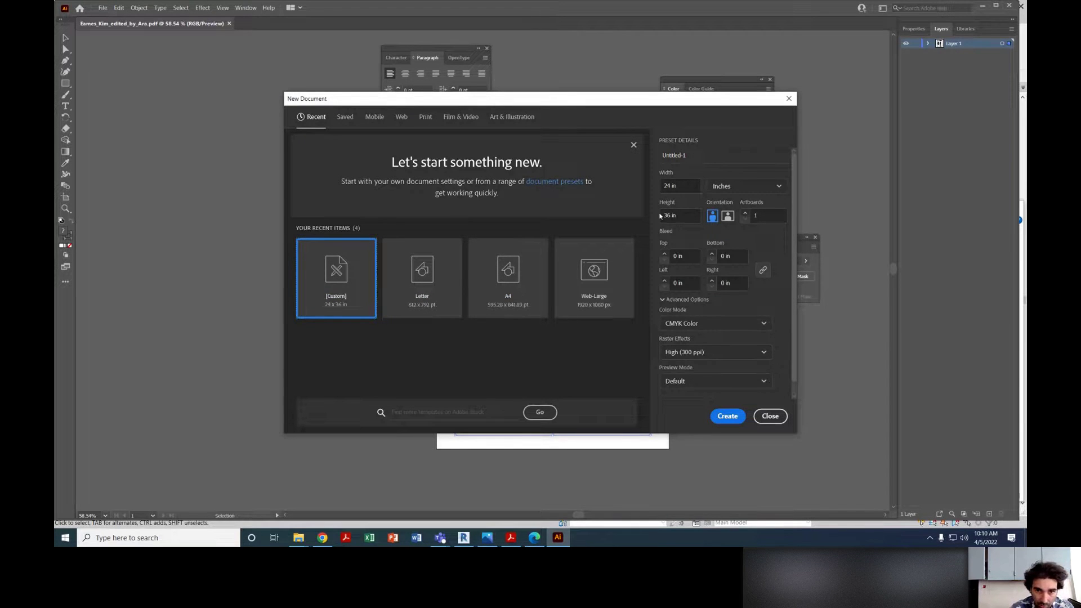
pyautogui.click(676, 186)
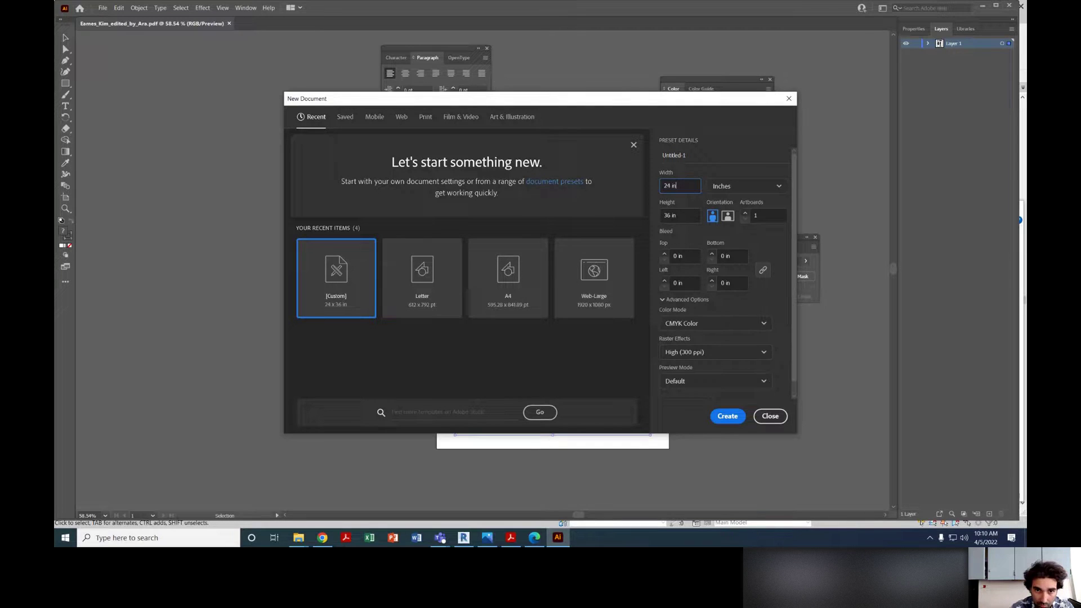
pyautogui.click(727, 416)
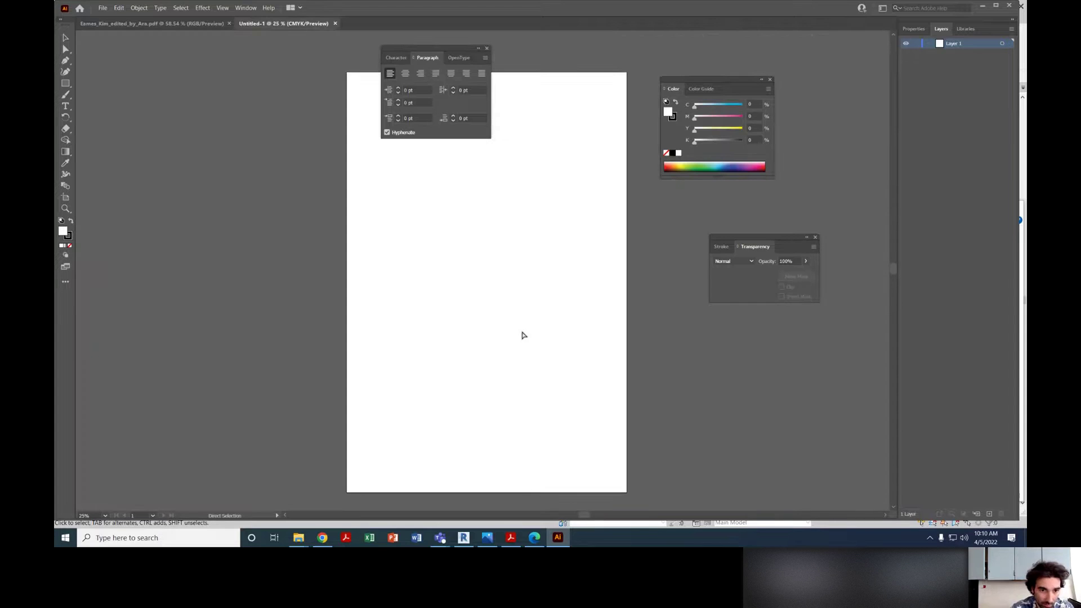
pyautogui.hotkey('ctrl', 'v')
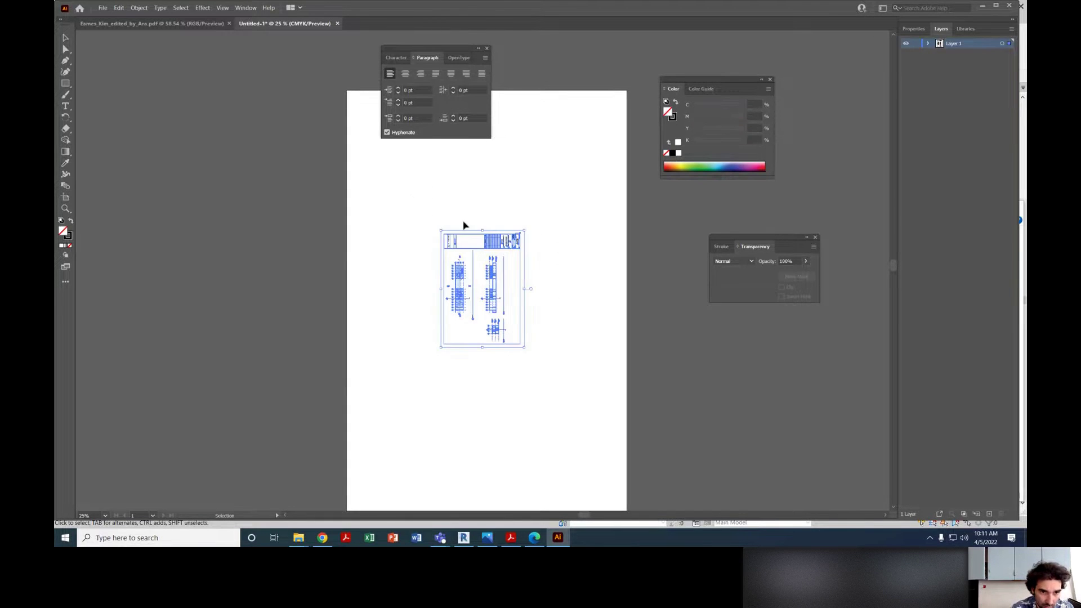
# Step: Rotate the pasted sheet artwork a quarter turn into landscape orientation and deselect it
pyautogui.moveTo(528, 229); pyautogui.dragTo(565, 364)
pyautogui.click(463, 336)
pyautogui.keyDown('alt'); pyautogui.scroll(2, 474, 261); pyautogui.keyUp('alt')
pyautogui.keyDown('alt'); pyautogui.scroll(-2, 474, 261); pyautogui.keyUp('alt')
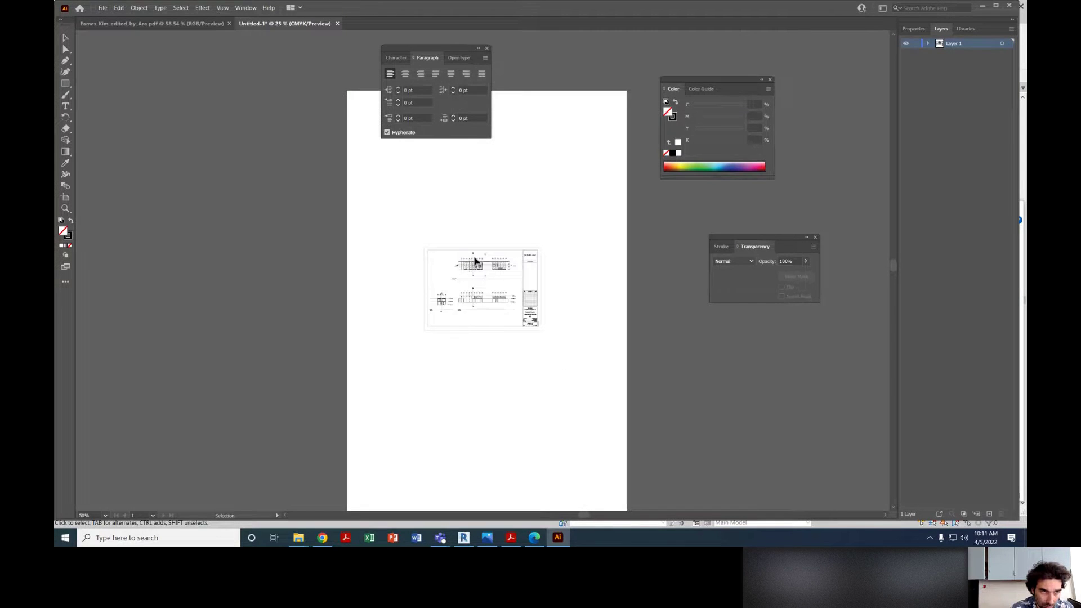
# Step: Return to the original PDF artwork, reopen the sheet PDF from Documents in the browser to examine it, and close the browser
pyautogui.click(163, 24)
pyautogui.click(133, 129)
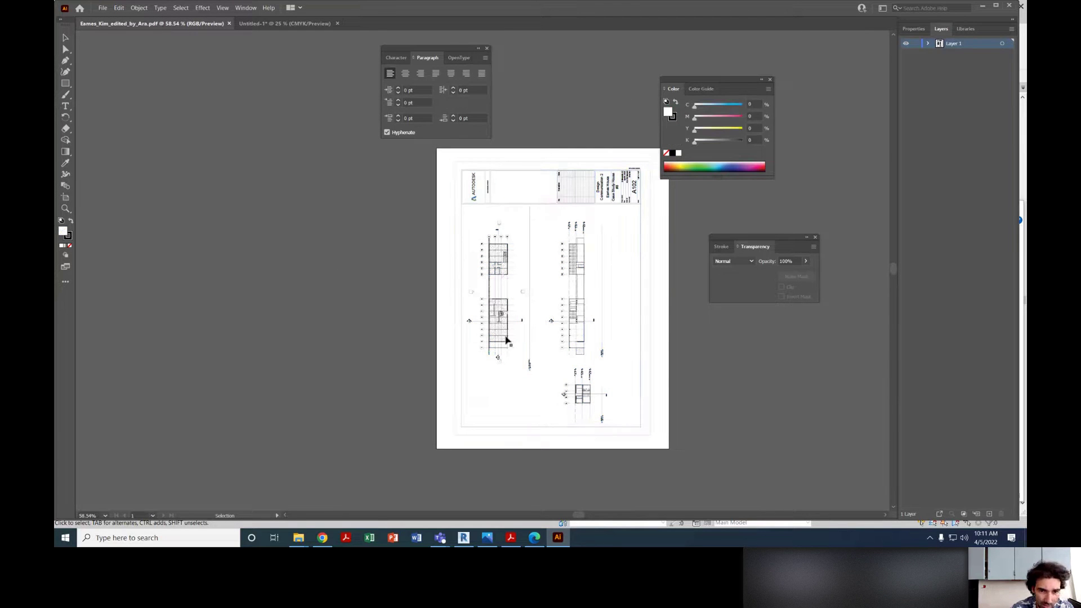
pyautogui.click(506, 538)
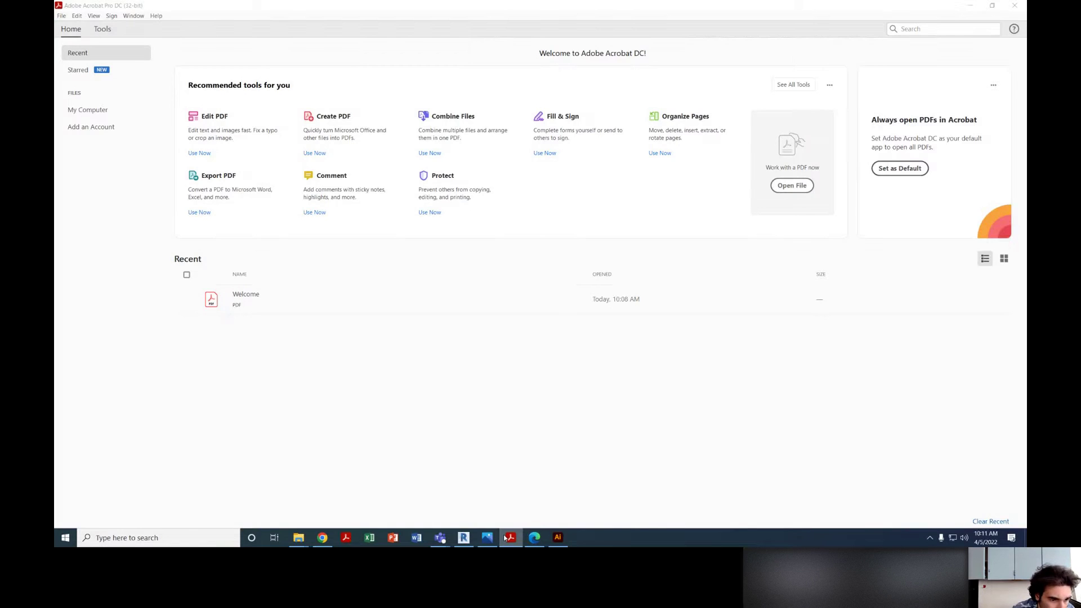
pyautogui.click(505, 539)
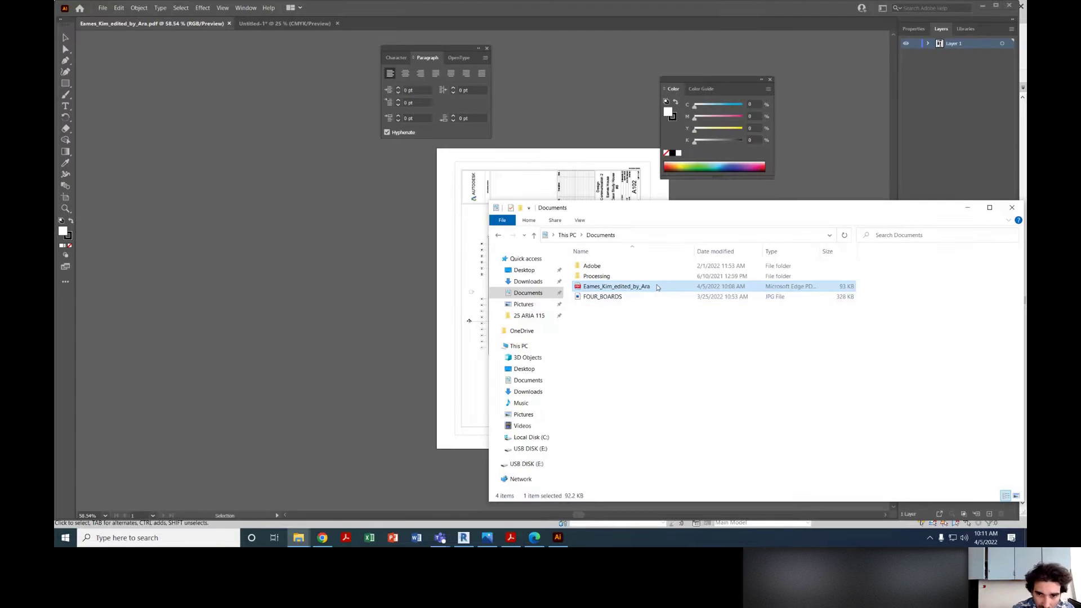
pyautogui.doubleClick(658, 286)
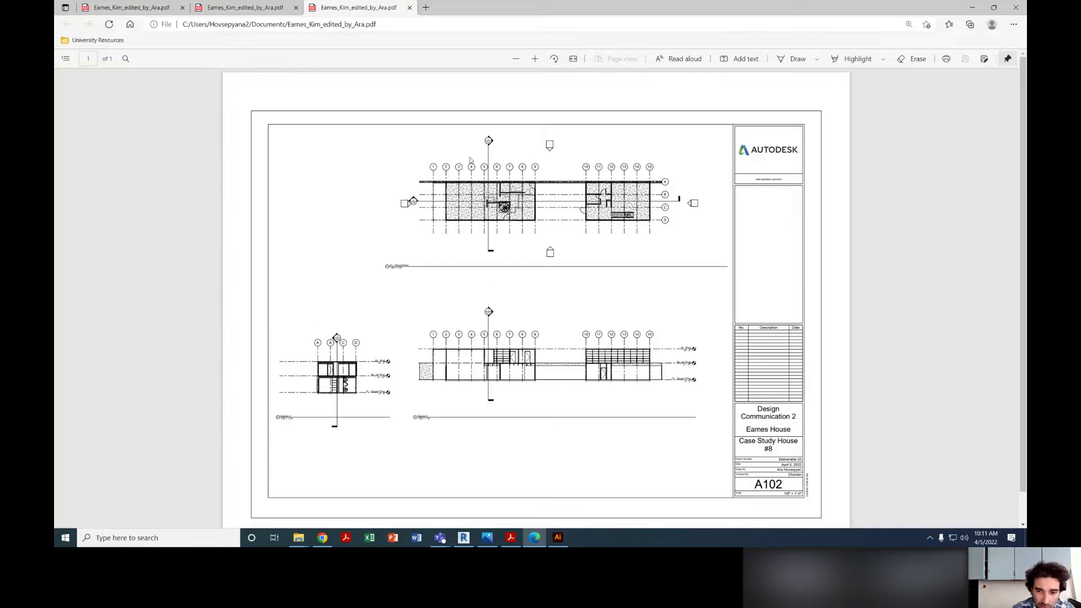
pyautogui.scroll(-2, 471, 160)
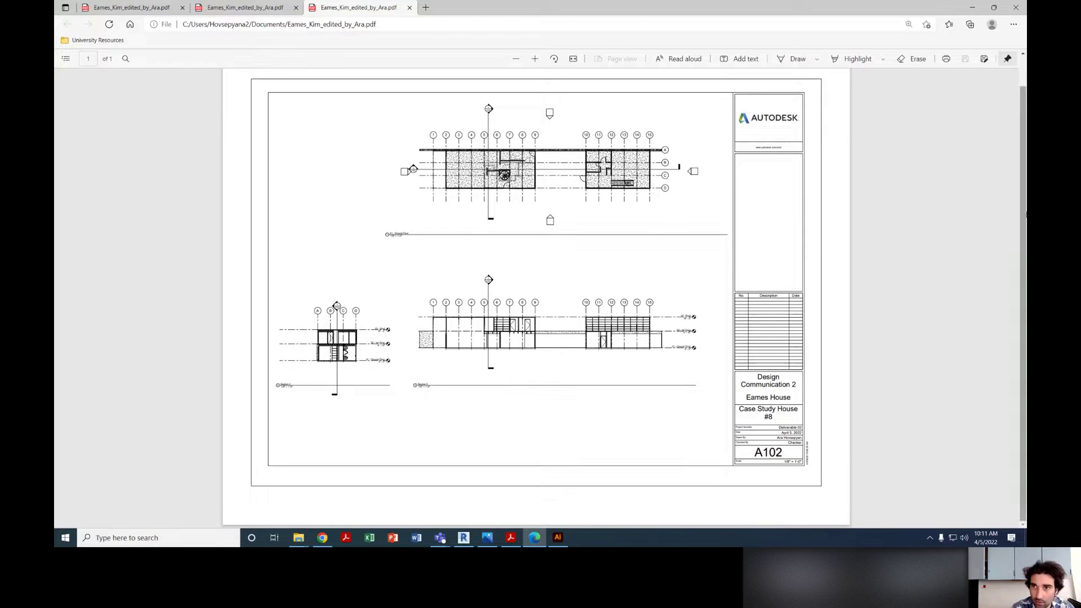
pyautogui.click(1016, 7)
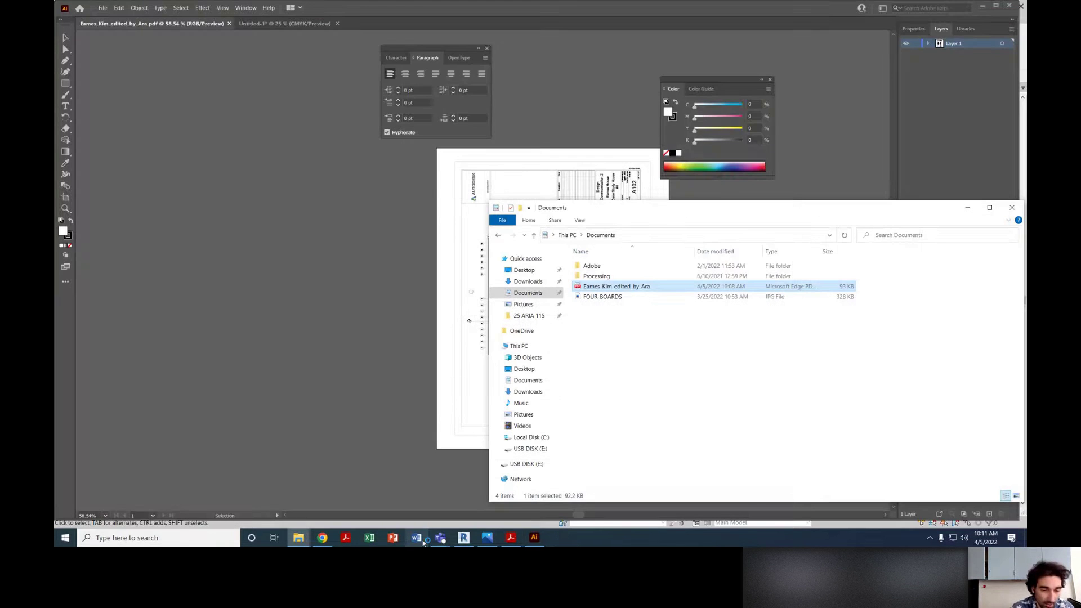
# Step: Switch to Revit and set the Adobe PDF printer's paper size to ARCH E1 for printing sheet A102
pyautogui.click(463, 538)
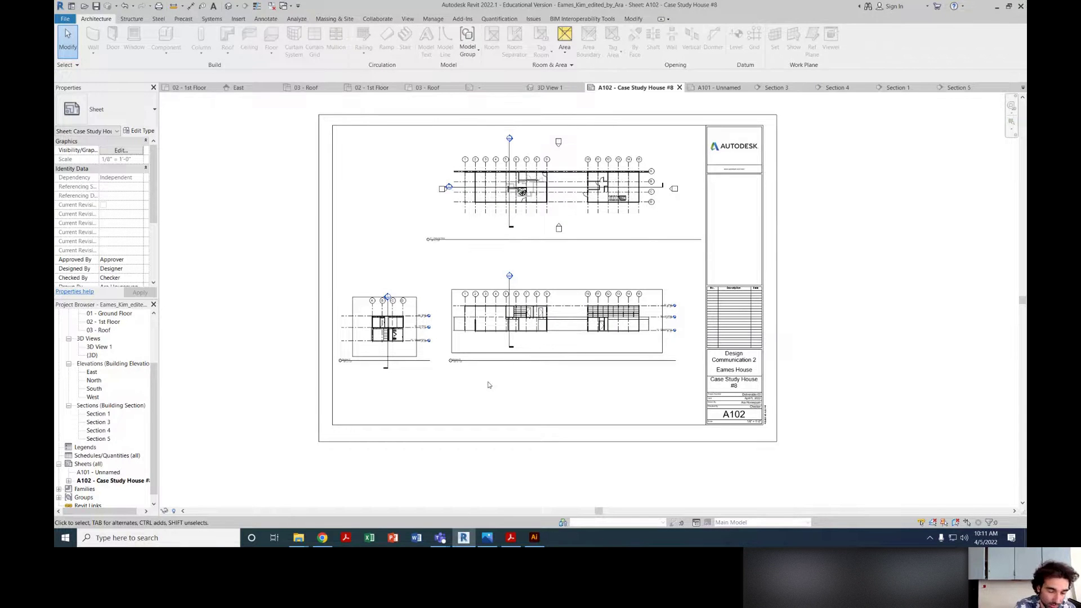
pyautogui.hotkey('ctrl', 'p')
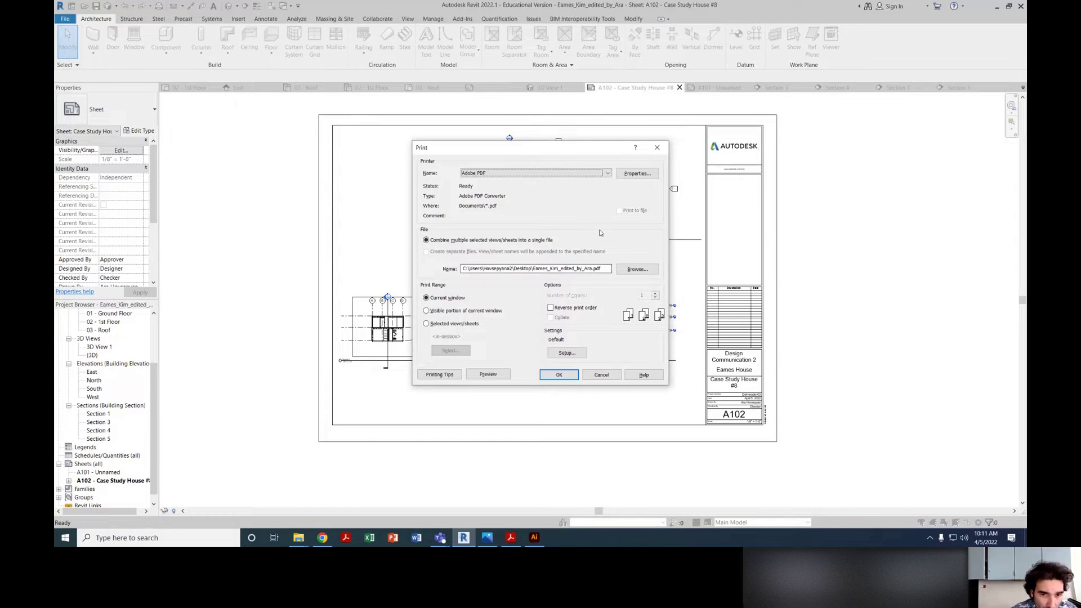
pyautogui.moveTo(528, 151); pyautogui.dragTo(810, 113)
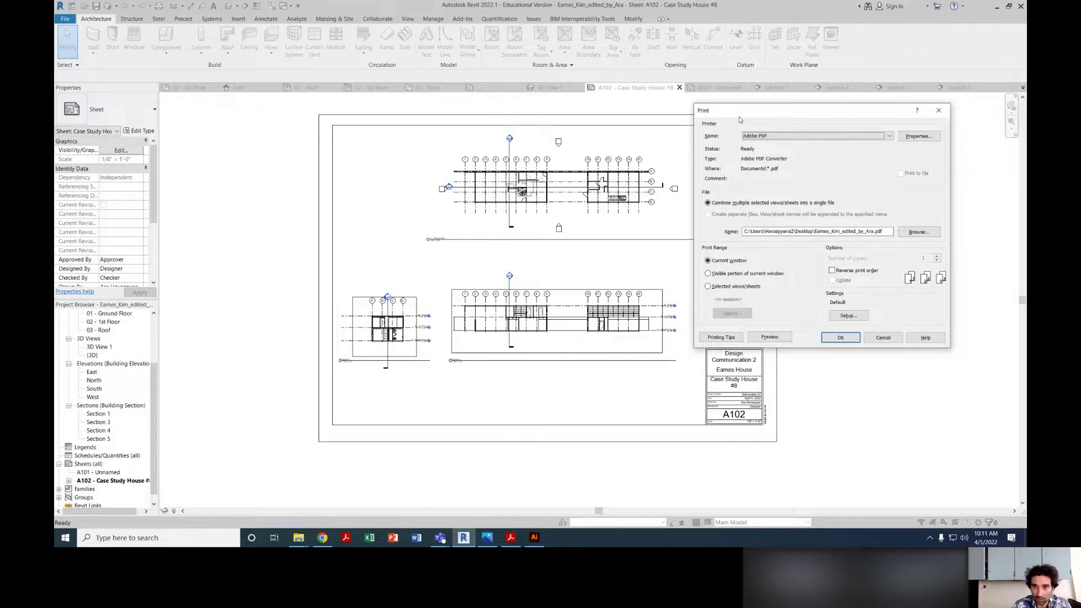
pyautogui.moveTo(794, 119); pyautogui.dragTo(560, 125)
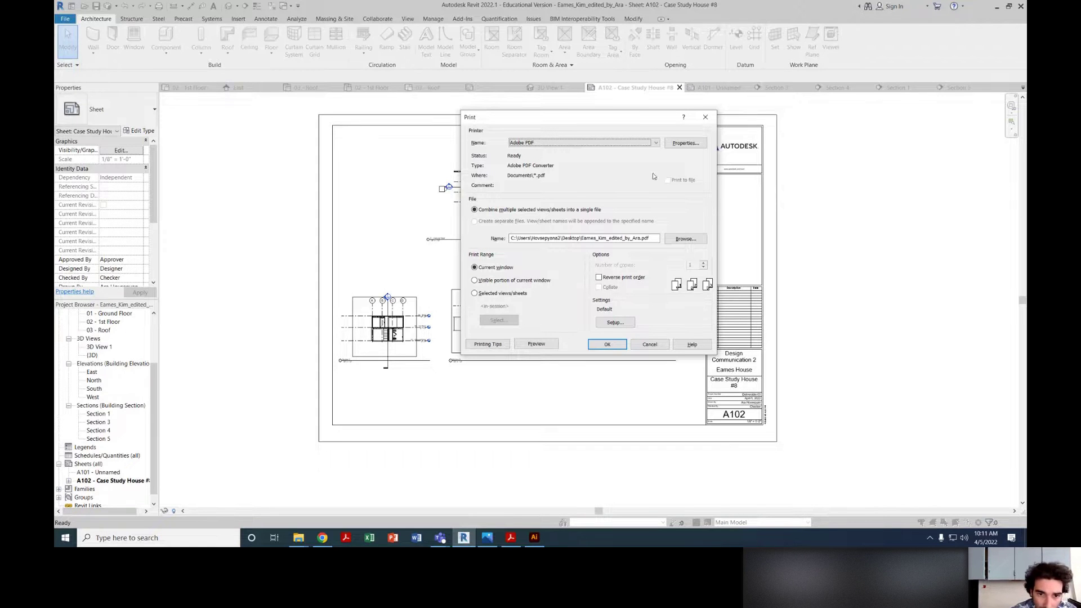
pyautogui.click(683, 144)
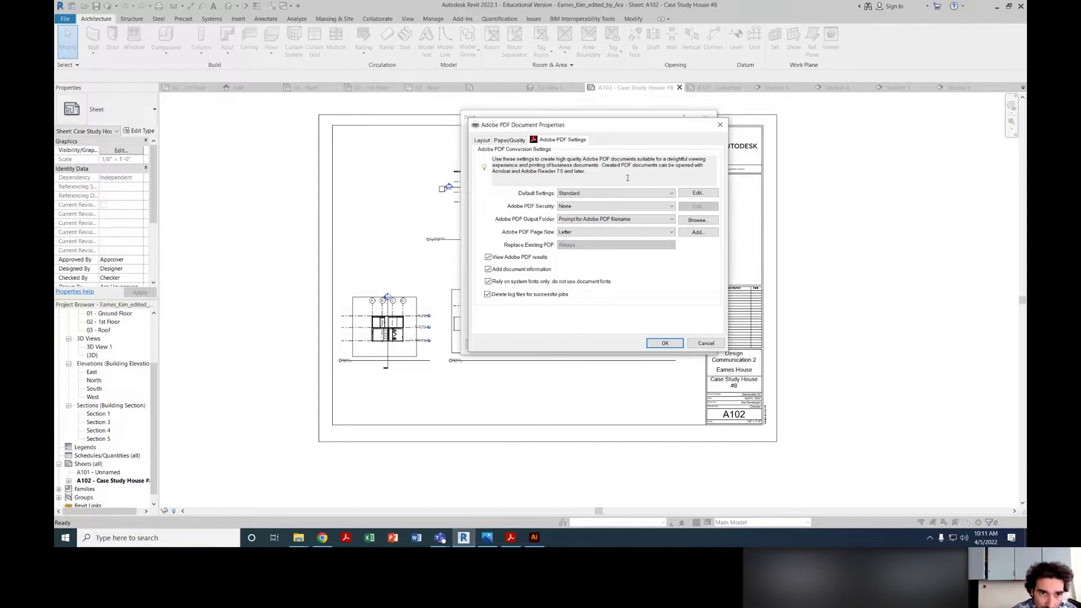
pyautogui.click(509, 140)
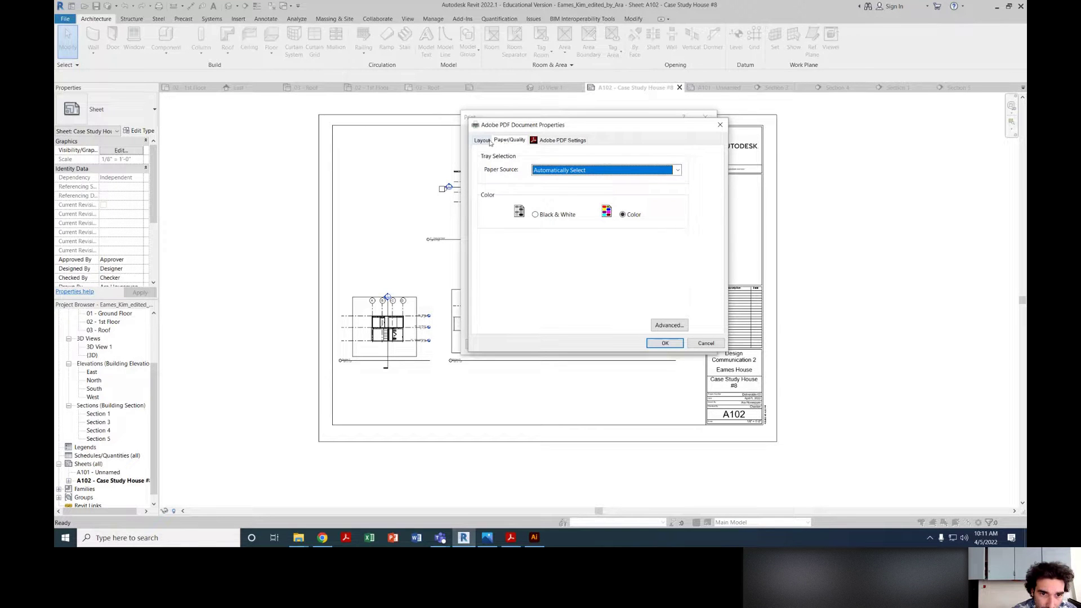
pyautogui.click(484, 140)
pyautogui.click(666, 325)
pyautogui.click(594, 158)
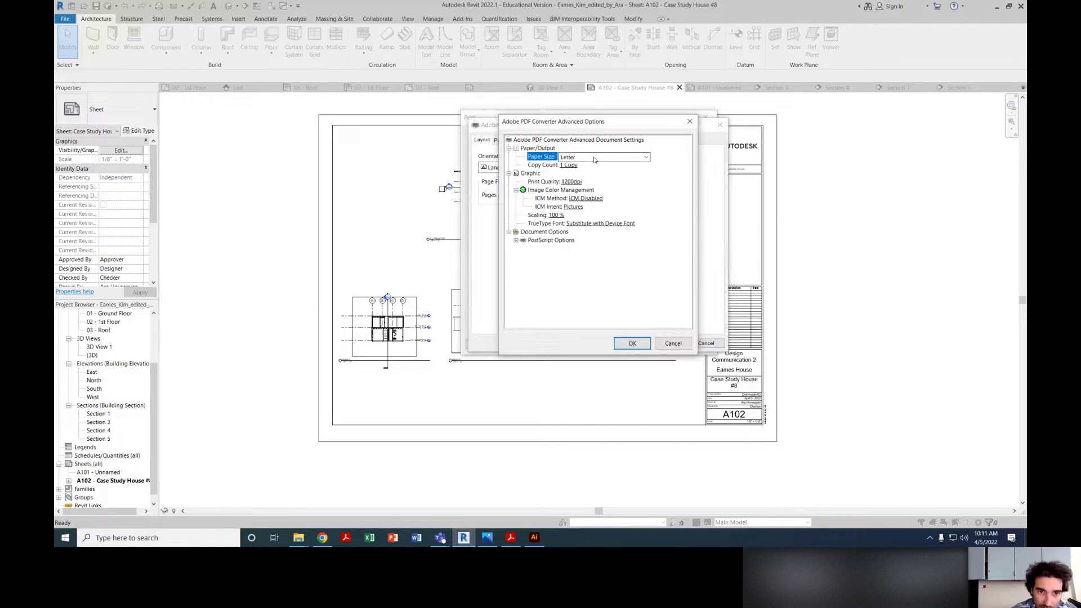
pyautogui.click(574, 159)
pyautogui.scroll(4, 607, 176)
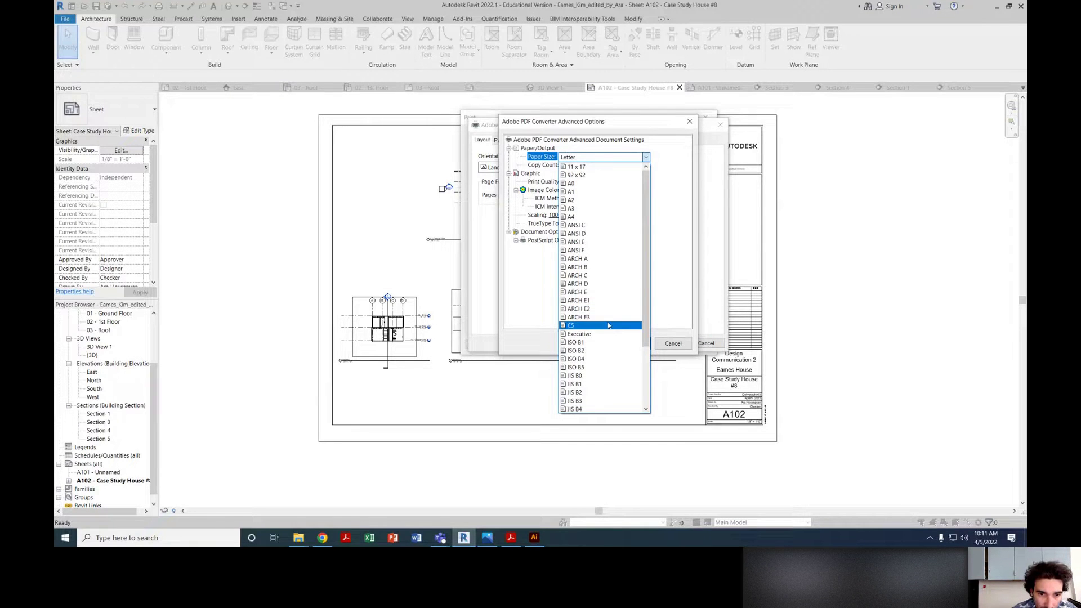
pyautogui.click(590, 302)
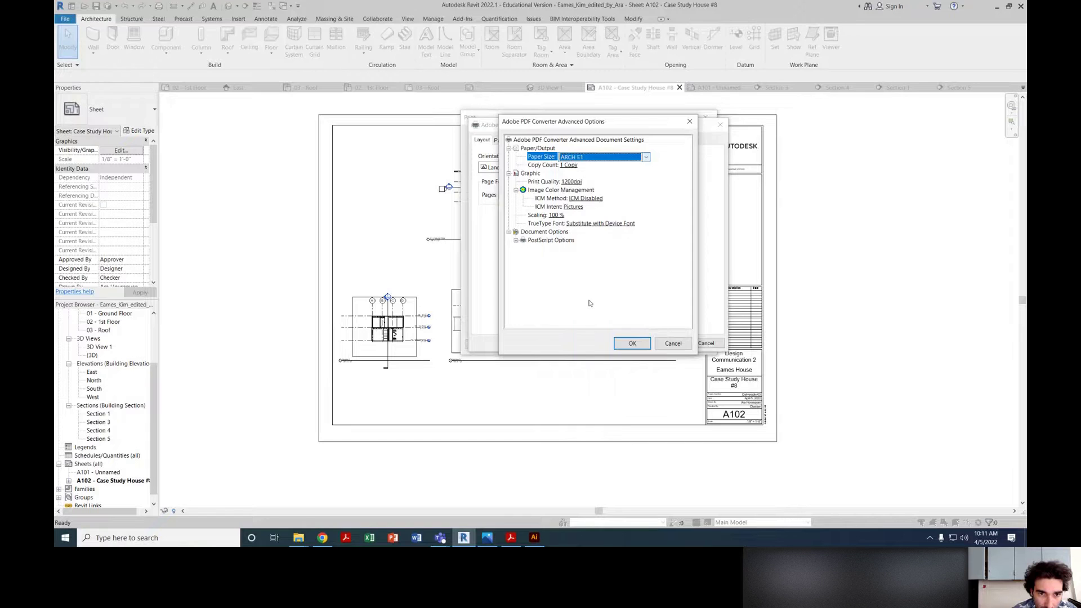
pyautogui.click(630, 343)
pyautogui.click(665, 343)
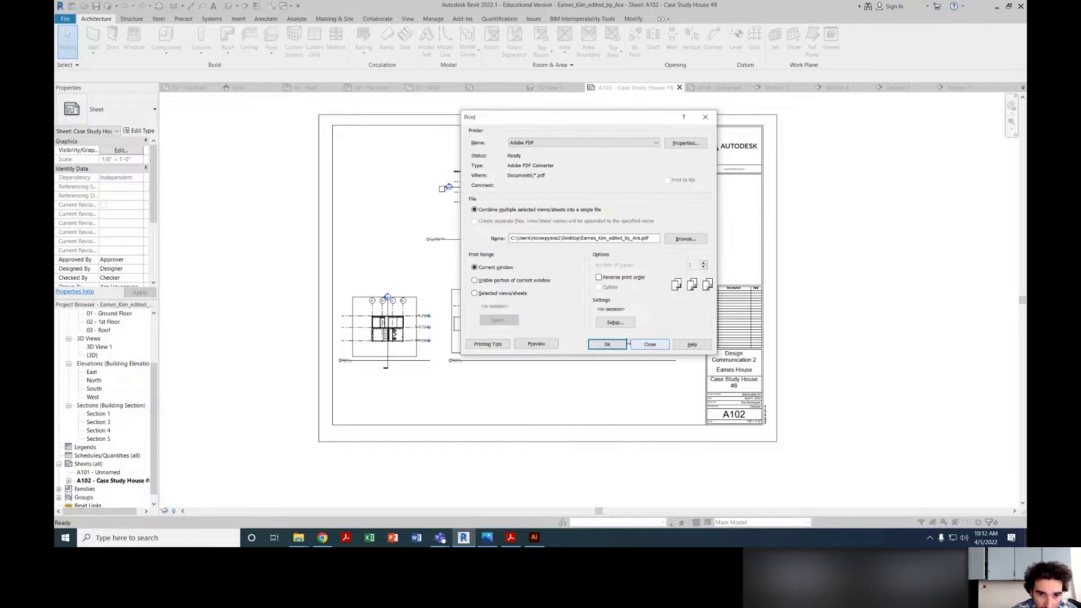
# Step: Print the sheet to a PDF in the Documents folder, adding 2 to the end of the suggested file name
pyautogui.click(609, 344)
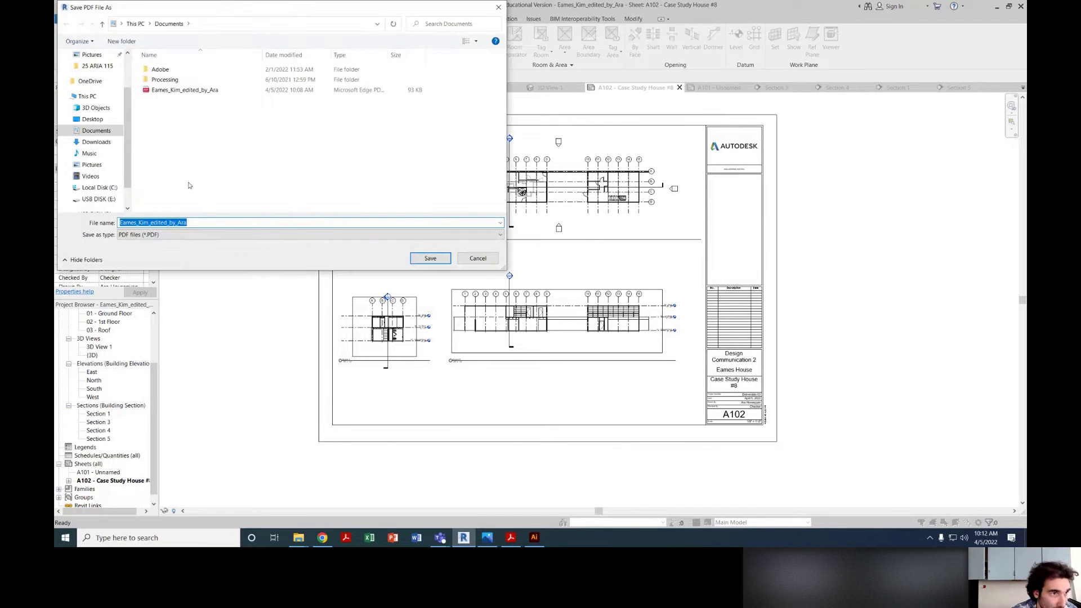
pyautogui.click(206, 222)
pyautogui.write('2')
pyautogui.click(429, 258)
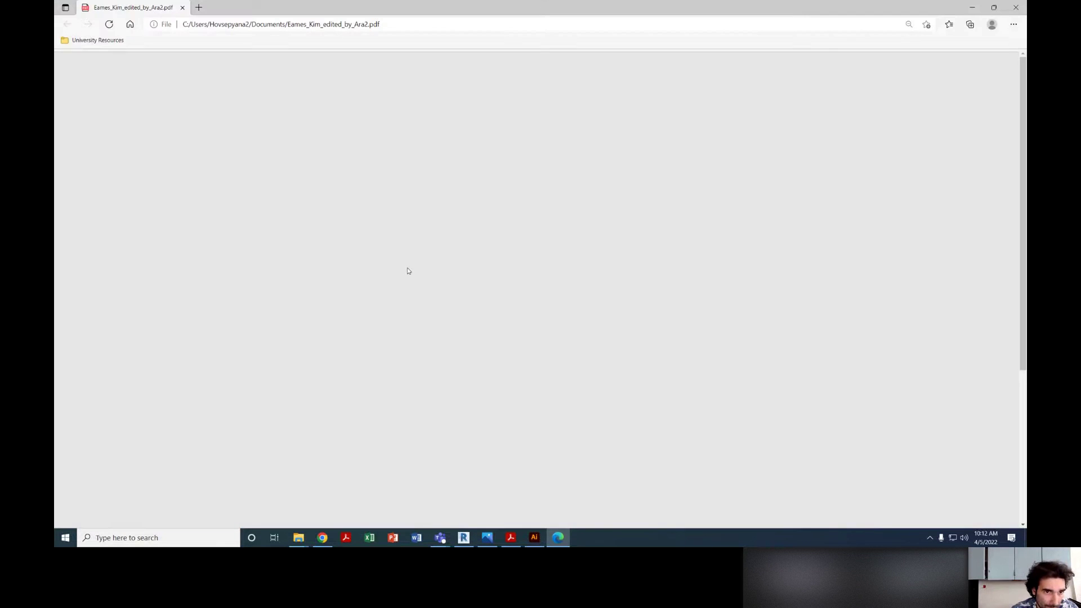
# Step: Examine the new sheet PDF in the browser, reopen it from the Documents folder to check the whole sheet, and minimize the browser
pyautogui.scroll(-4, 403, 280)
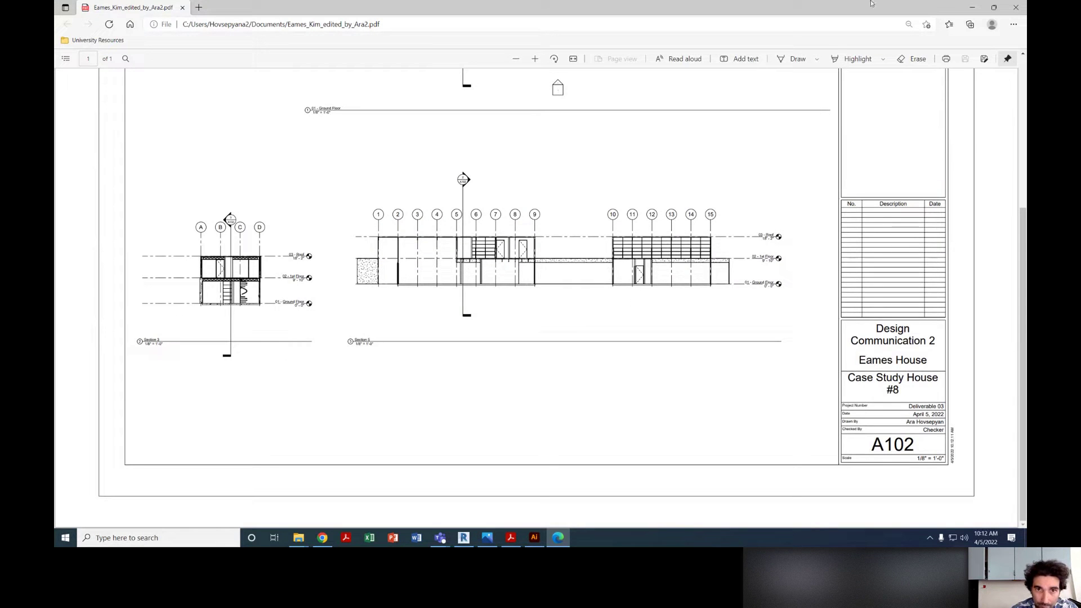
pyautogui.click(298, 545)
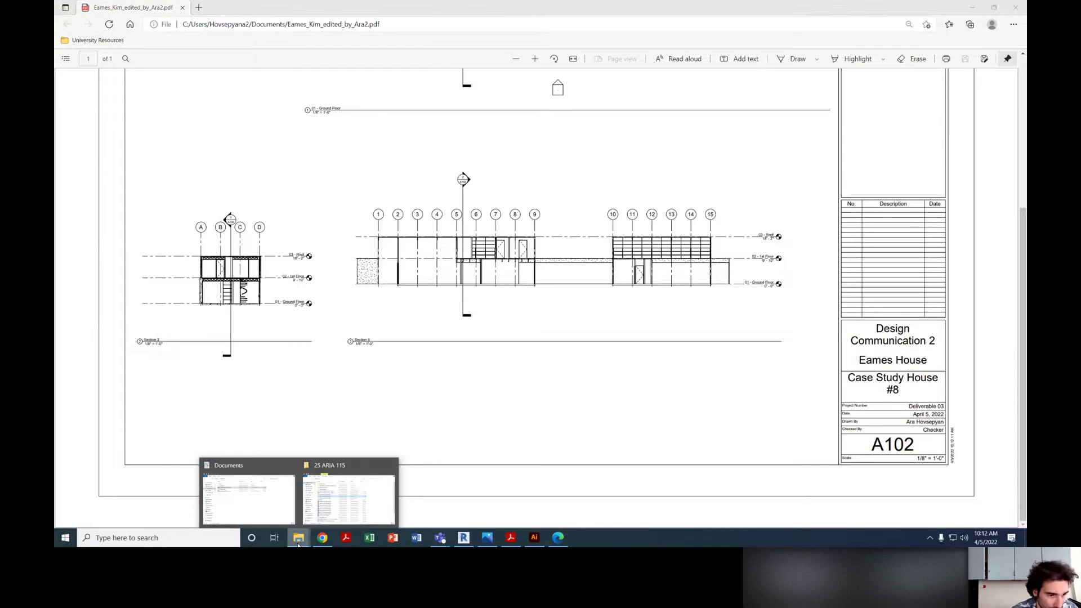
pyautogui.click(299, 544)
pyautogui.click(293, 544)
pyautogui.click(247, 498)
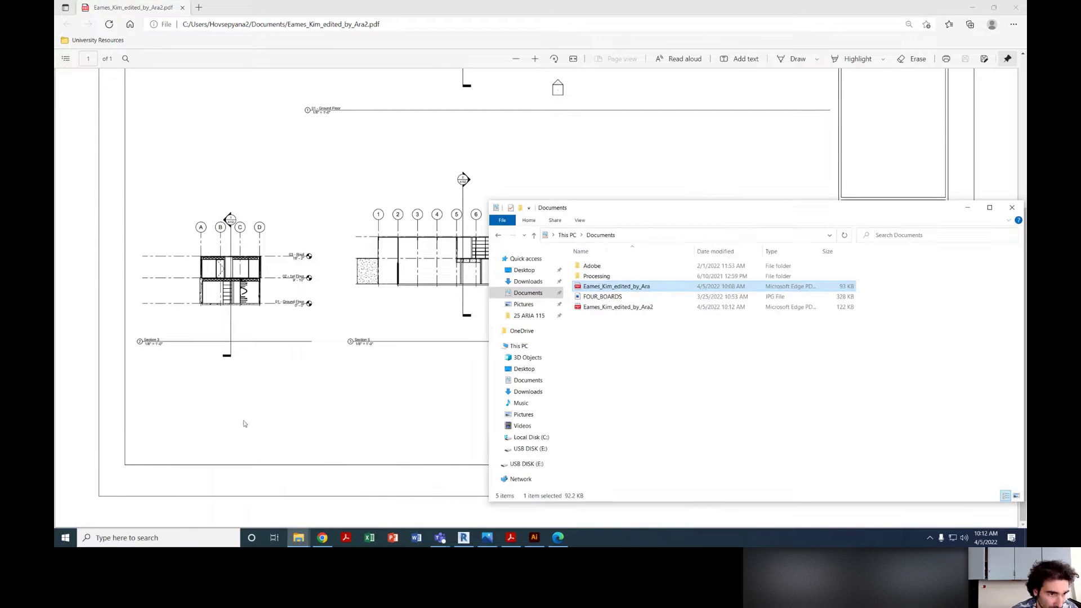
pyautogui.doubleClick(630, 311)
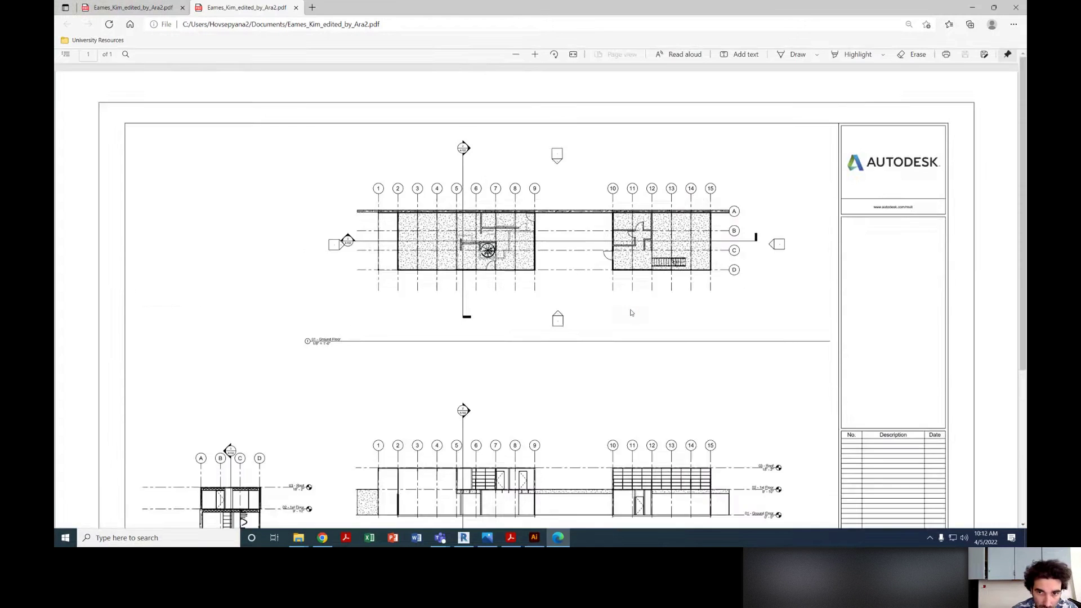
pyautogui.scroll(-5, 635, 312)
pyautogui.scroll(5, 637, 312)
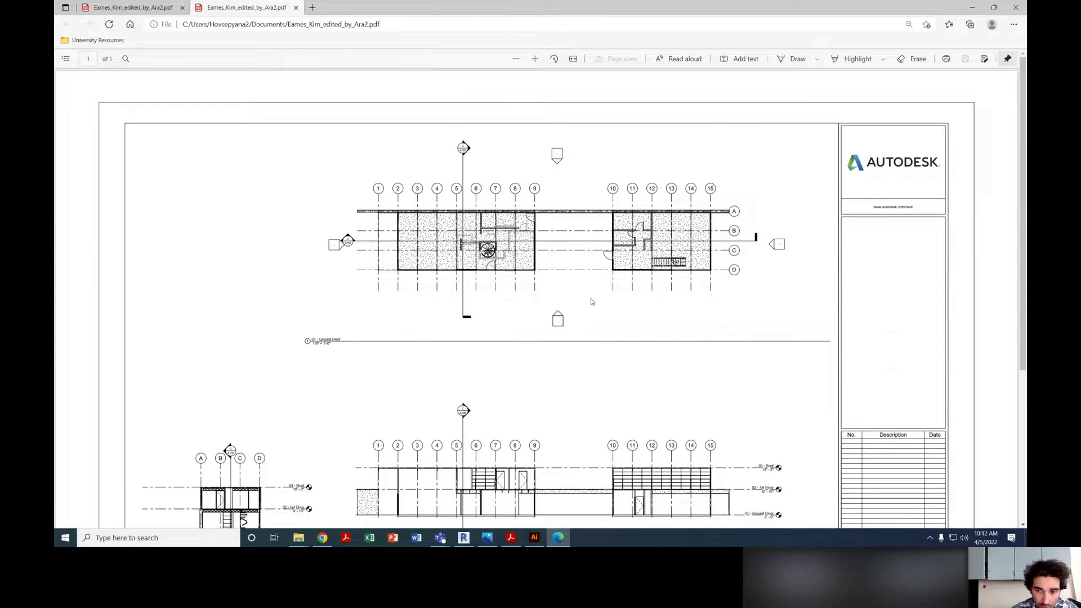
pyautogui.scroll(-5, 590, 302)
pyautogui.scroll(5, 595, 301)
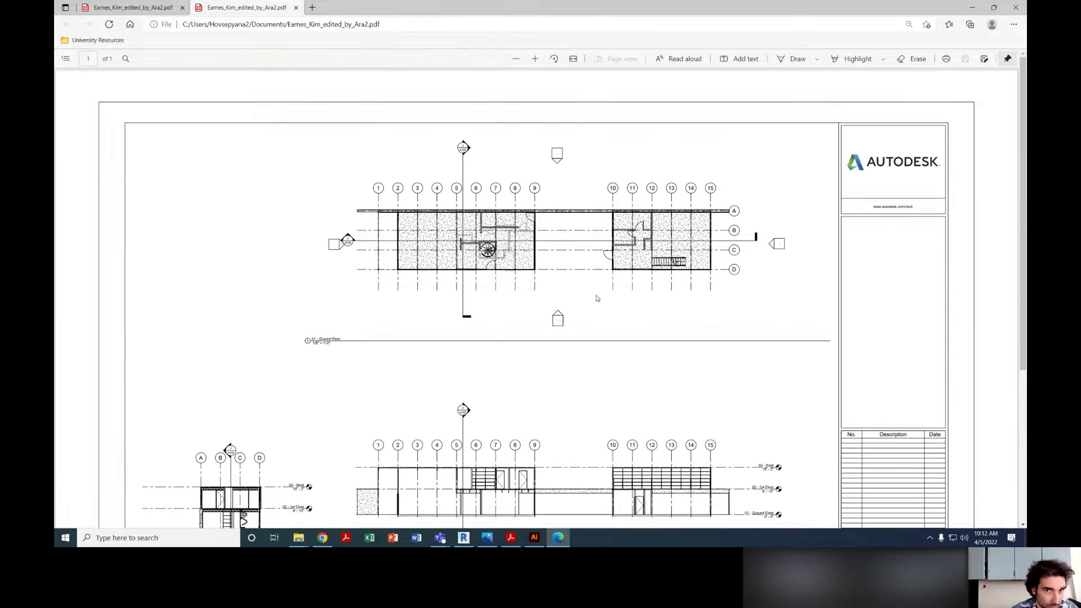
pyautogui.click(971, 9)
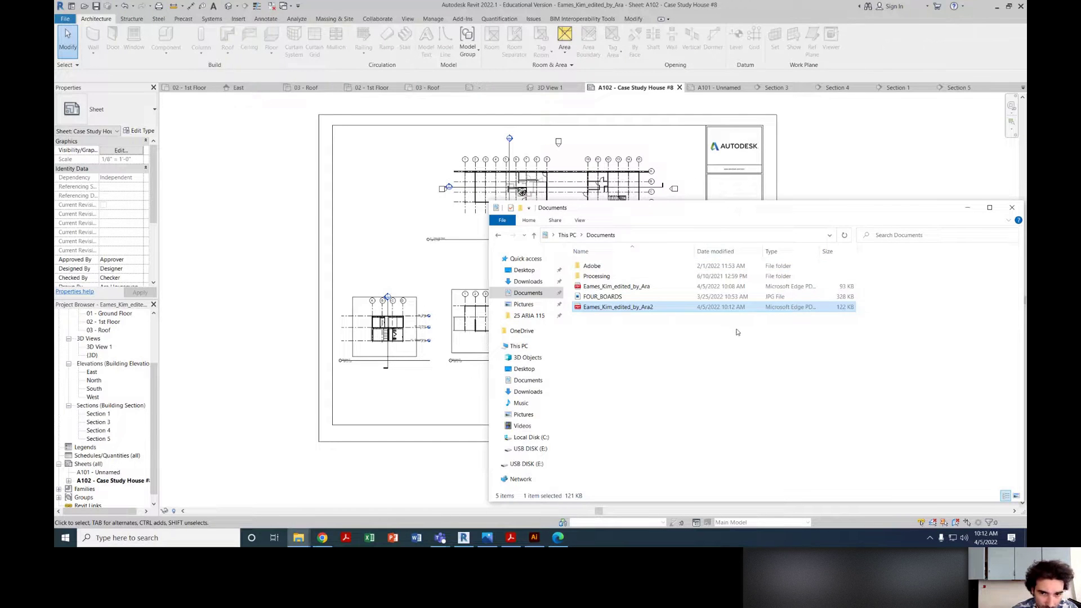
# Step: Return to the Revit sheet, review the Adobe PDF printer's properties for printing, and set its color option to Black & White
pyautogui.click(445, 374)
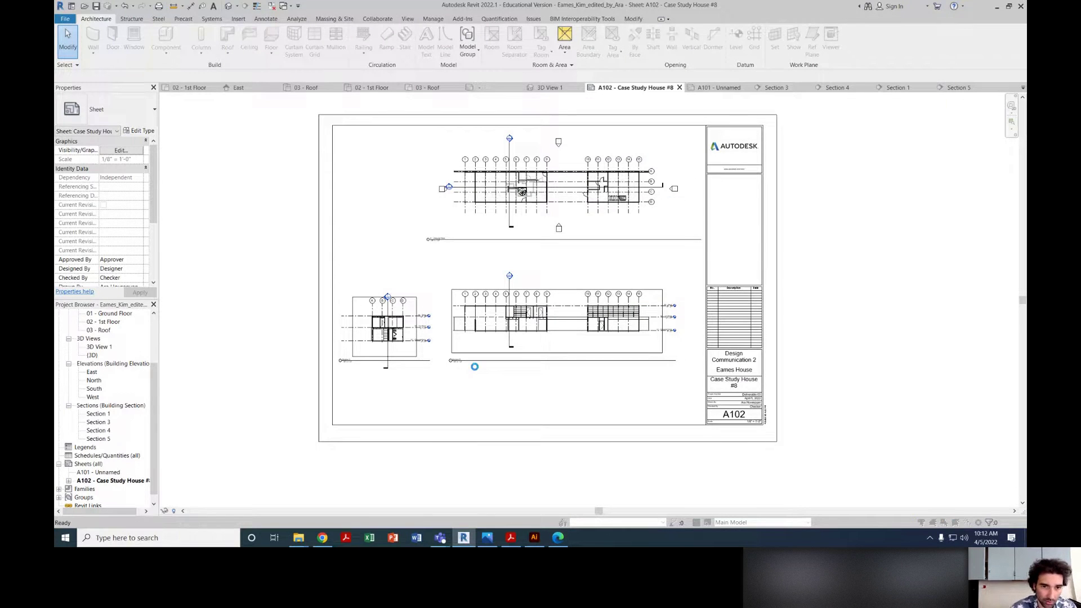
pyautogui.hotkey('ctrl', 'p')
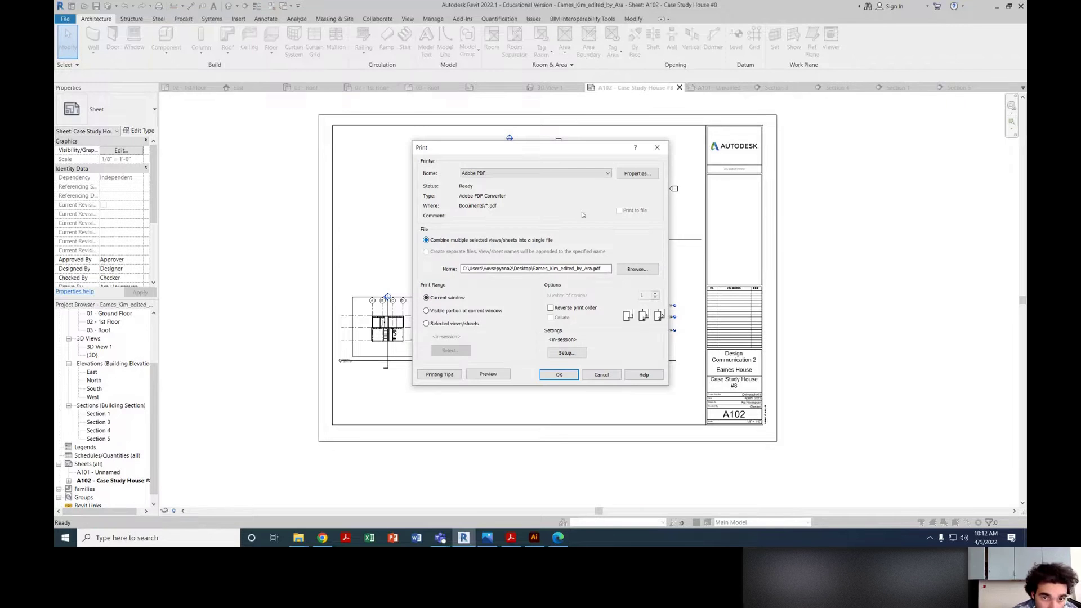
pyautogui.click(637, 173)
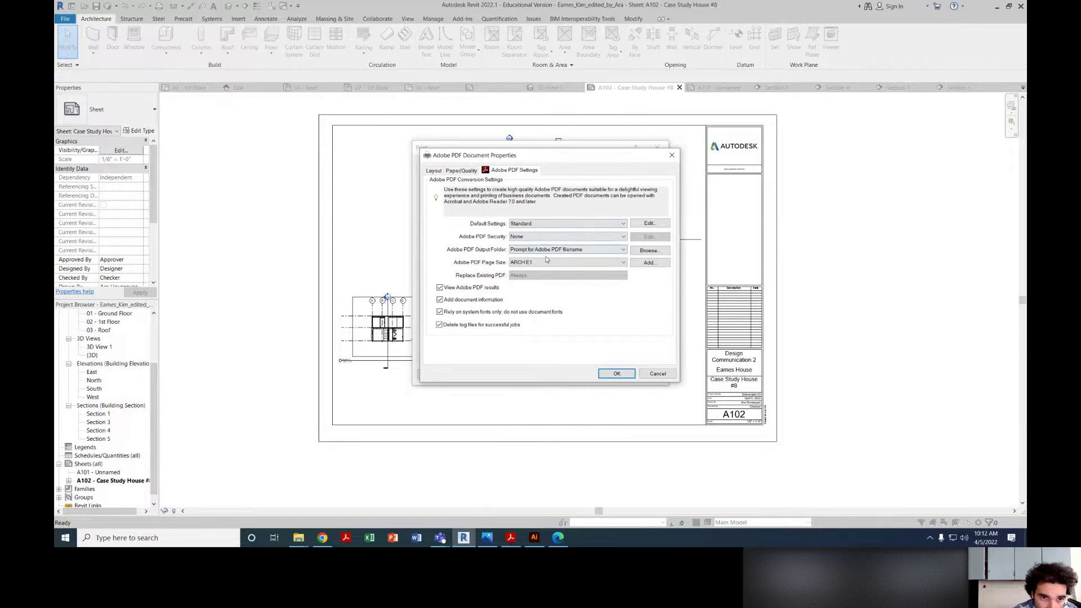
pyautogui.click(461, 171)
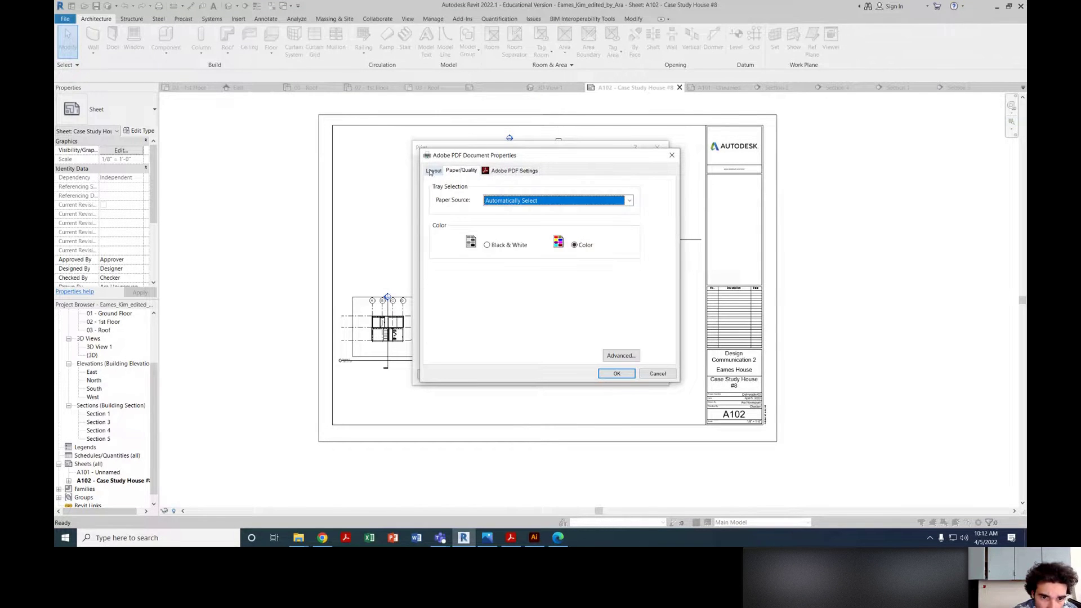
pyautogui.click(606, 357)
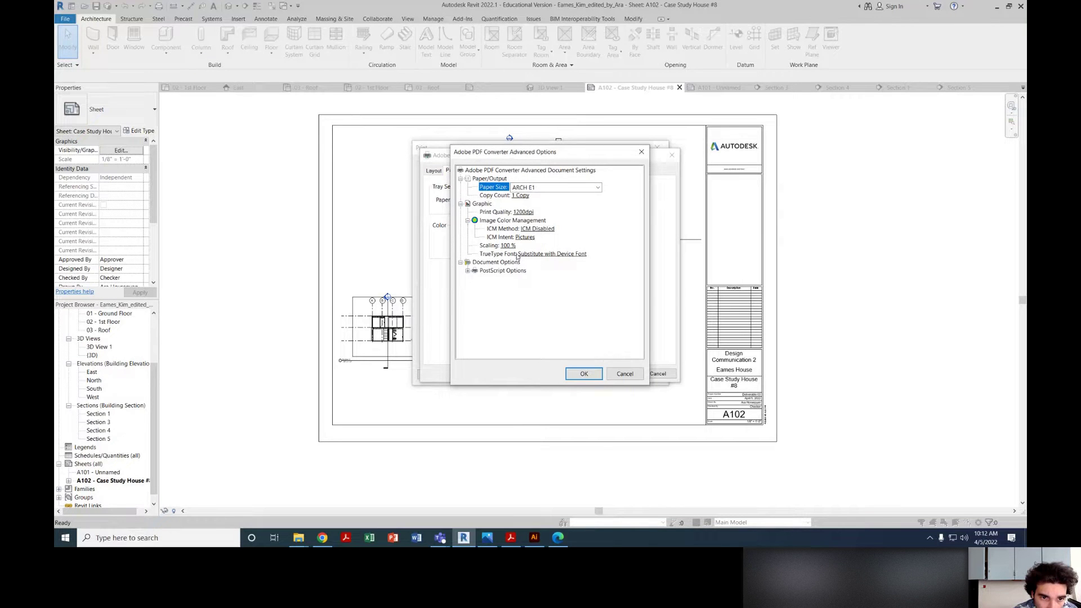
pyautogui.click(625, 374)
pyautogui.click(505, 248)
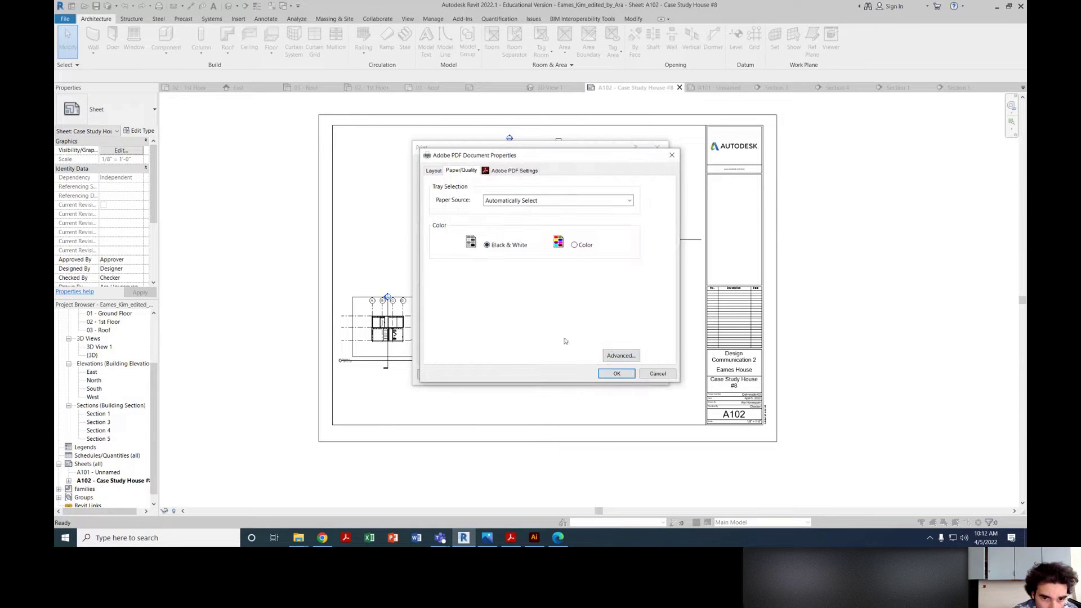
pyautogui.click(571, 203)
pyautogui.click(572, 204)
pyautogui.click(524, 170)
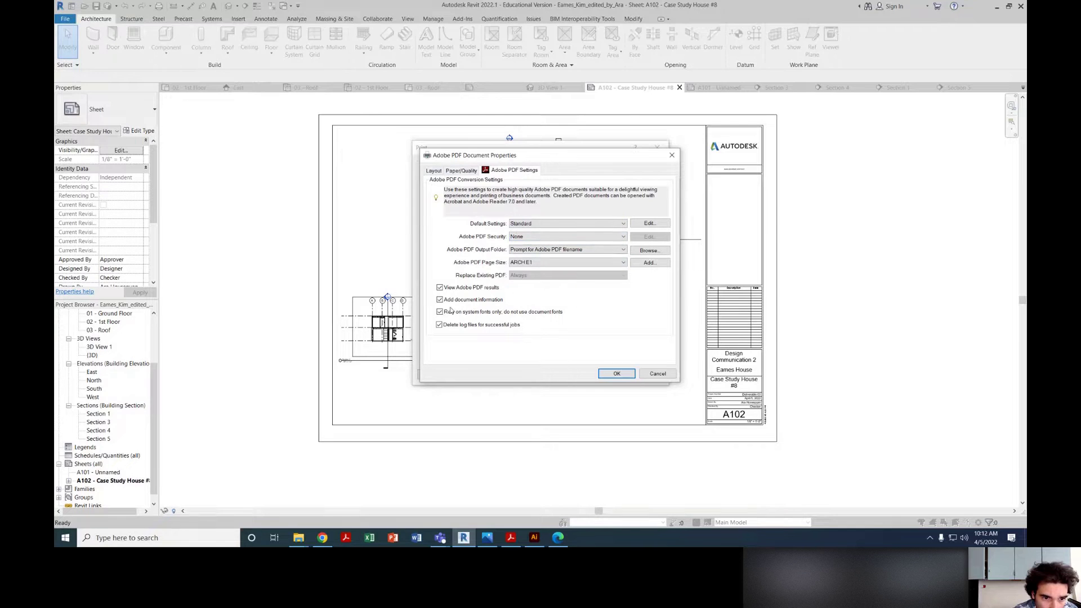
pyautogui.click(434, 171)
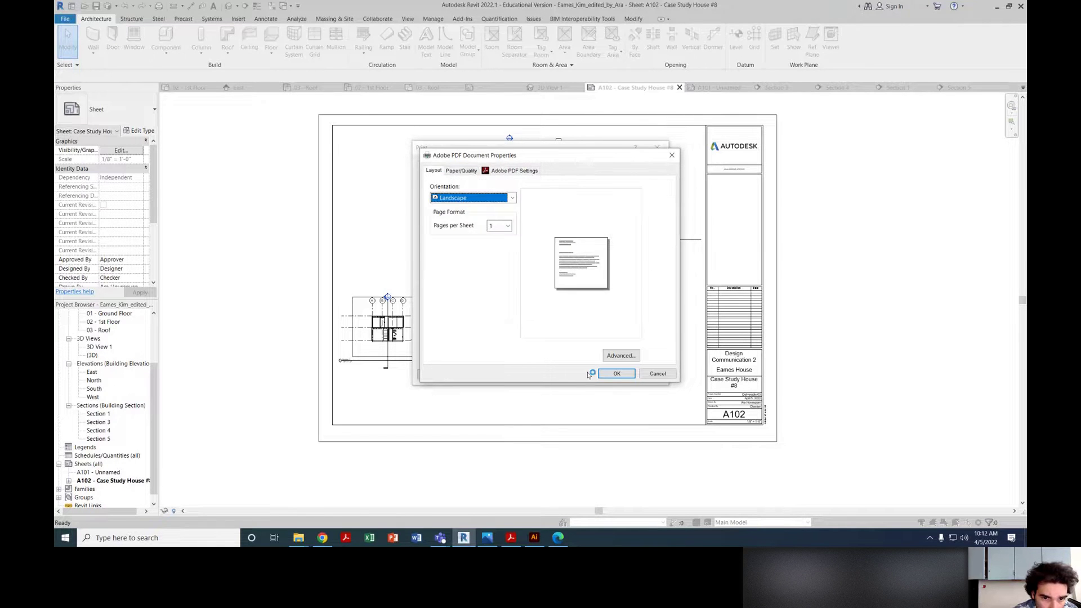
pyautogui.click(608, 375)
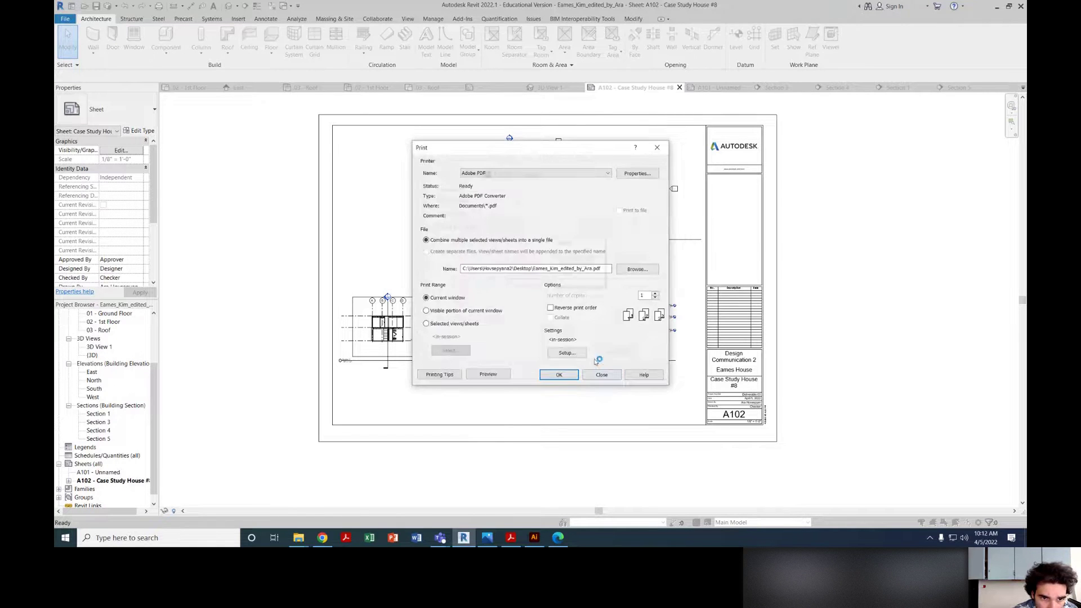
# Step: Set the print setup to offset from corner with No Margin and 100% zoom, and save the settings under the suggested name
pyautogui.click(565, 354)
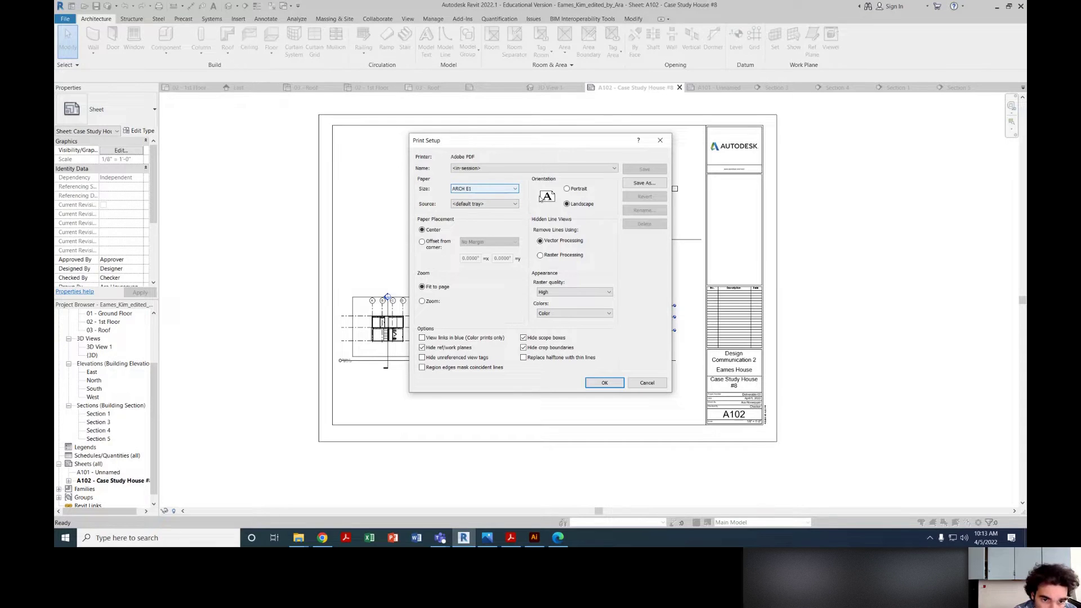
pyautogui.click(431, 300)
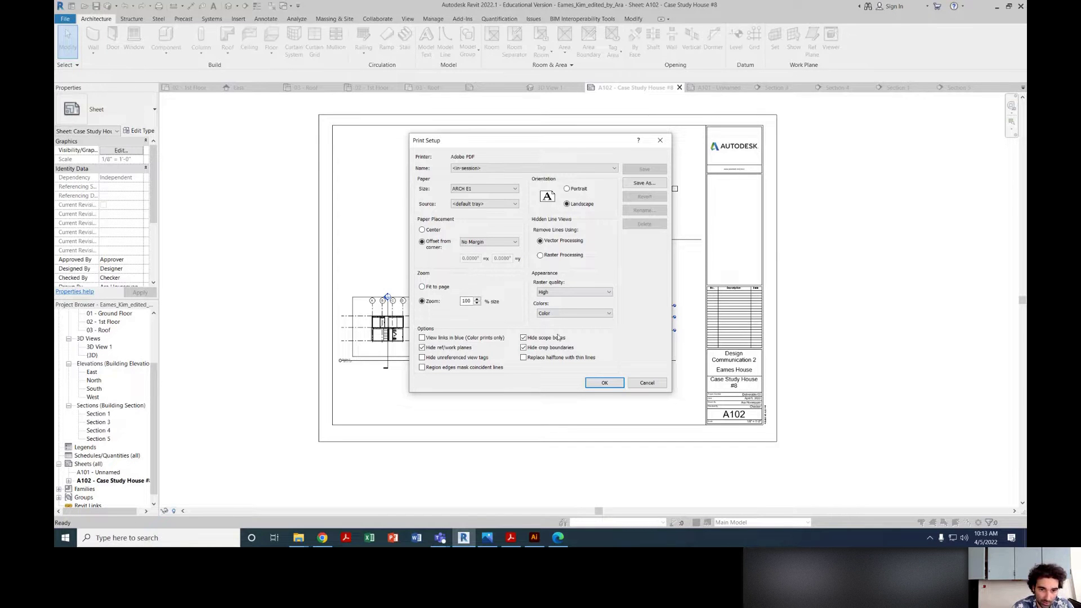
pyautogui.click(611, 386)
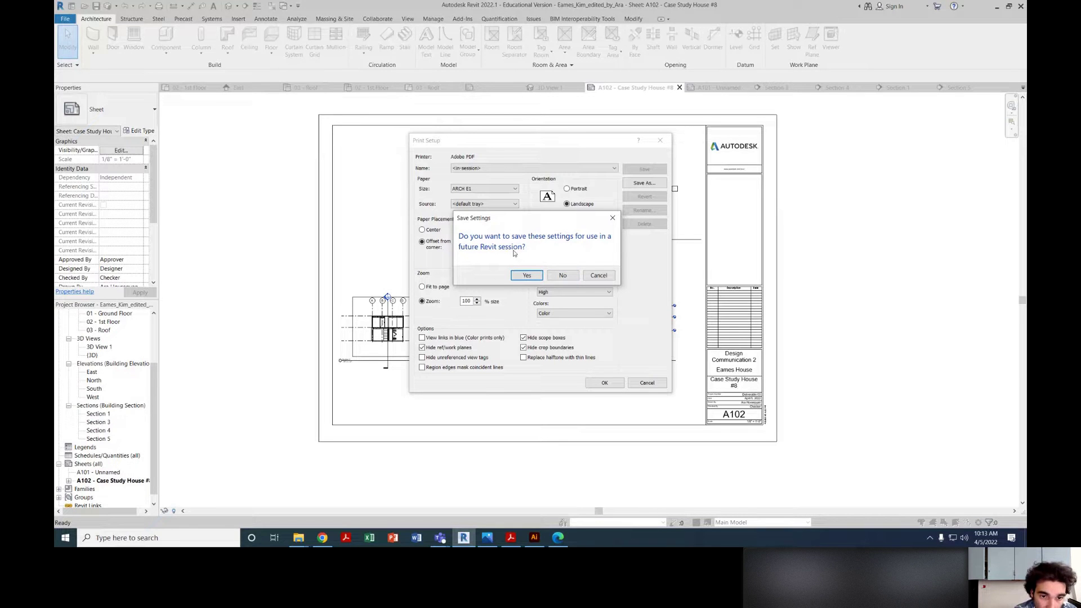
pyautogui.click(532, 275)
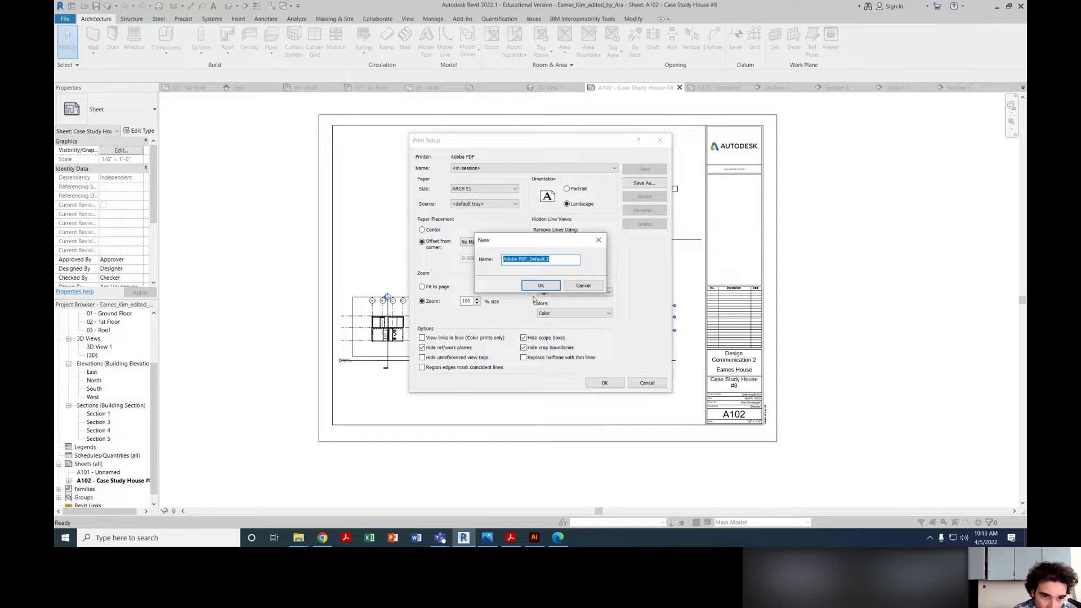
pyautogui.click(541, 285)
pyautogui.click(604, 382)
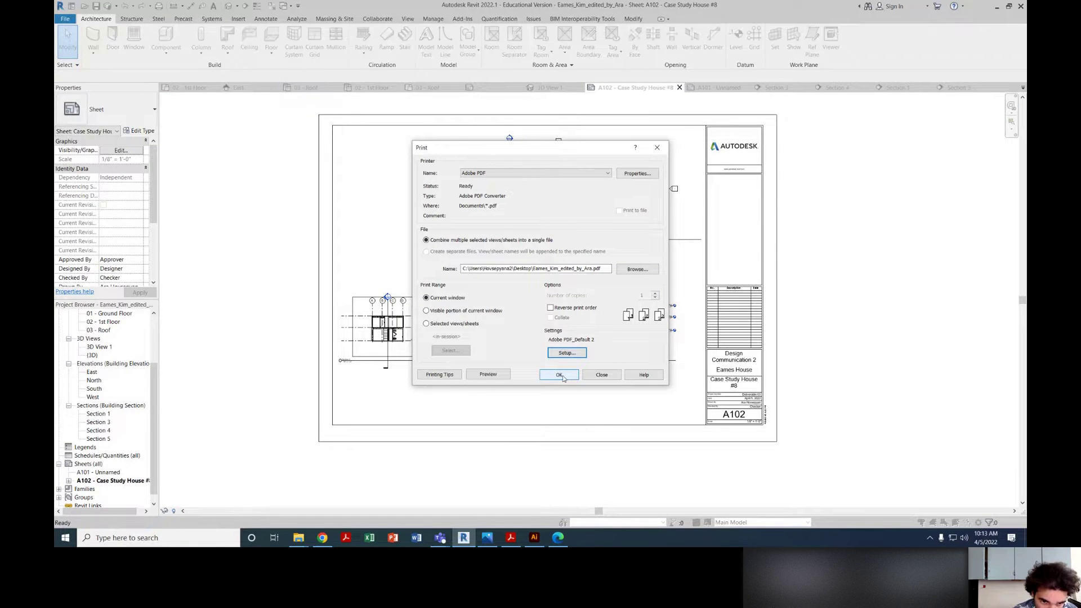
# Step: Print the sheet to a PDF in the Documents folder, adding 3 to the end of the suggested file name
pyautogui.click(559, 375)
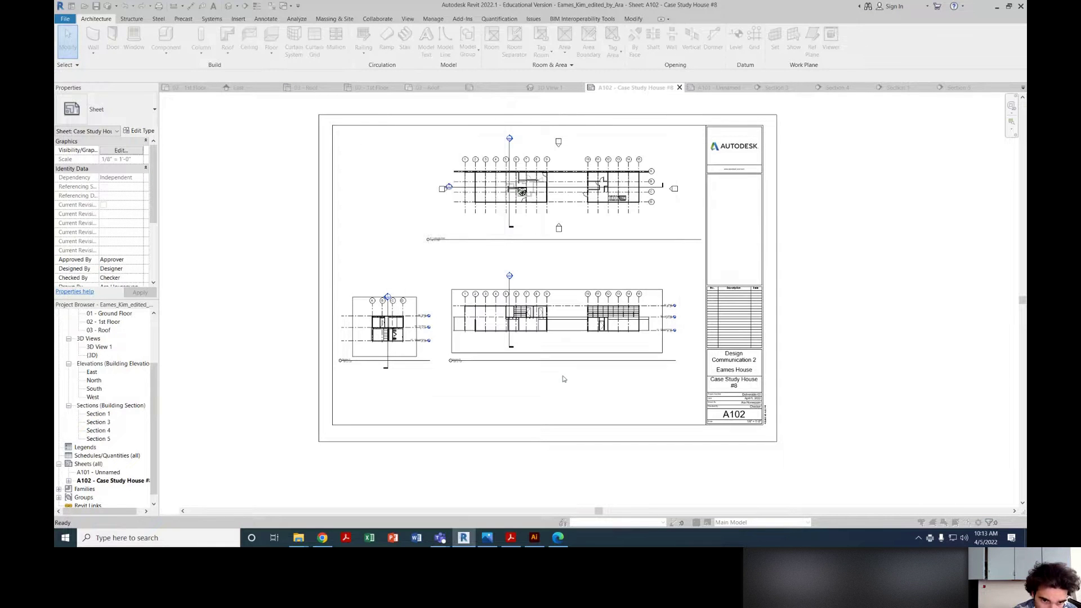
pyautogui.press('End')
pyautogui.write('3')
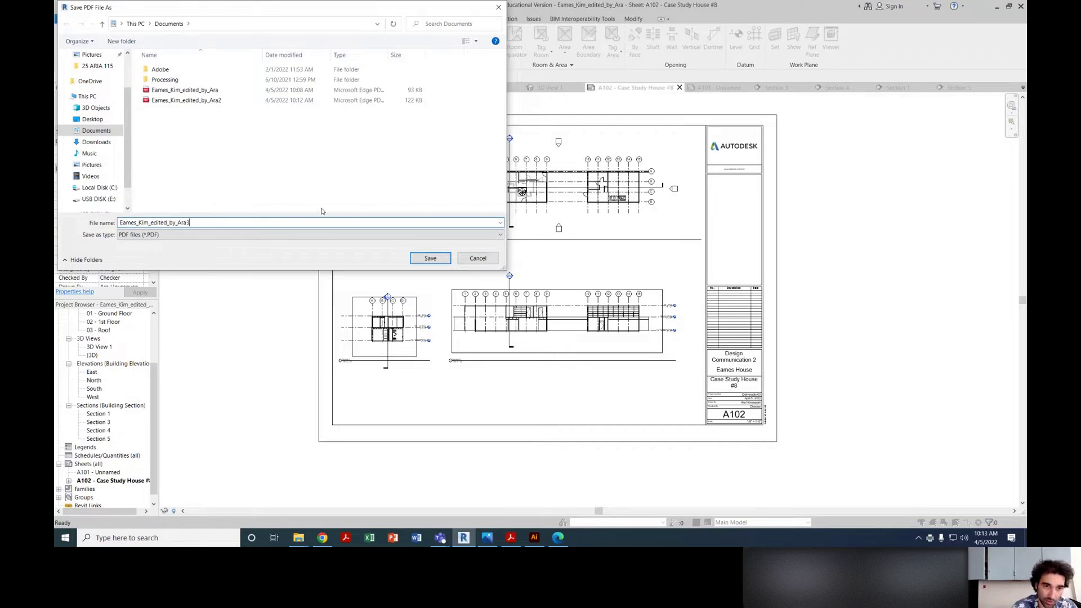
pyautogui.press('Return')
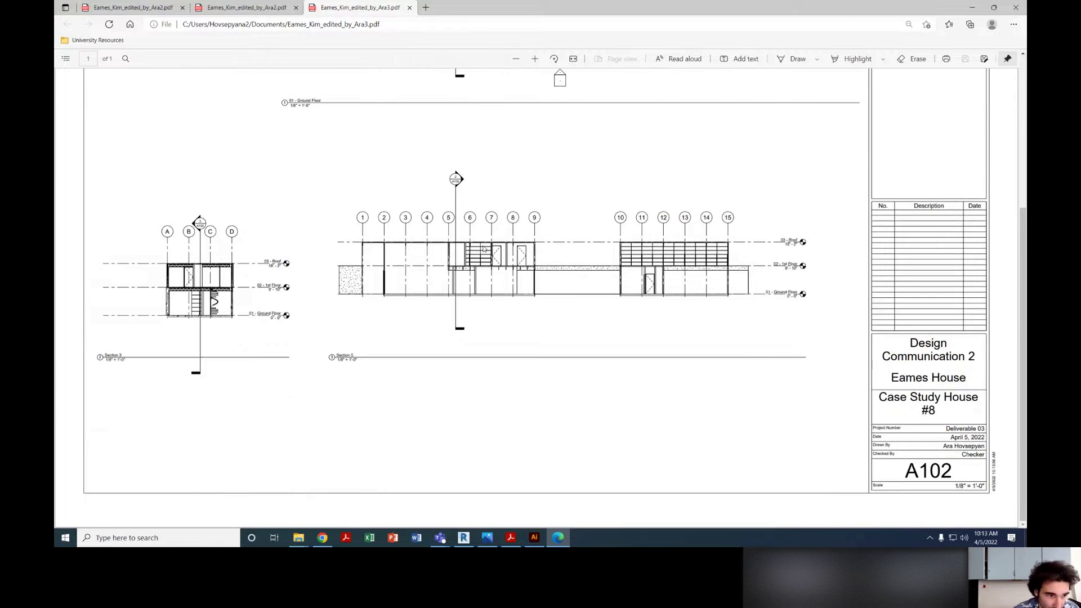
# Step: Examine the whole new sheet PDF in the browser and compare its margins with the previous version ending in 2
pyautogui.scroll(3, 516, 196)
pyautogui.keyDown('ctrl'); pyautogui.scroll(-3, 516, 196); pyautogui.keyUp('ctrl')
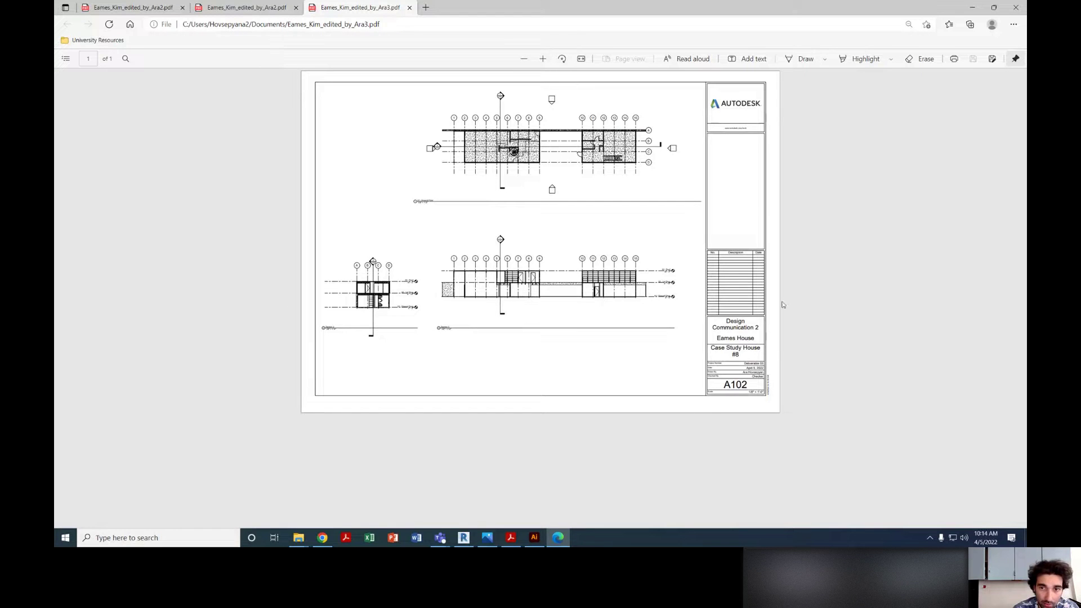
pyautogui.click(247, 7)
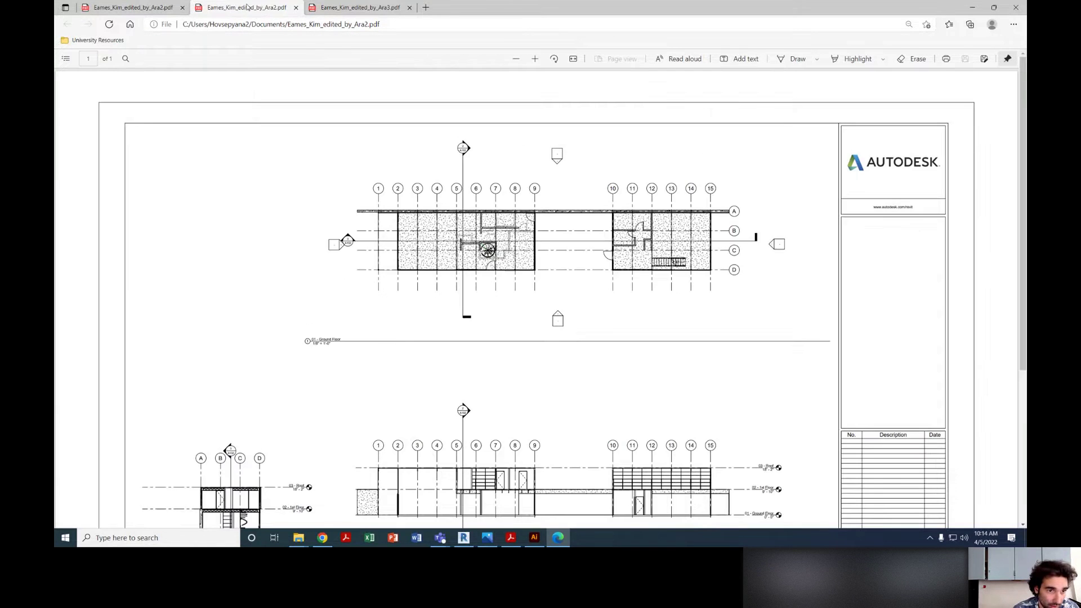
pyautogui.scroll(-4, 314, 236)
pyautogui.scroll(4, 169, 292)
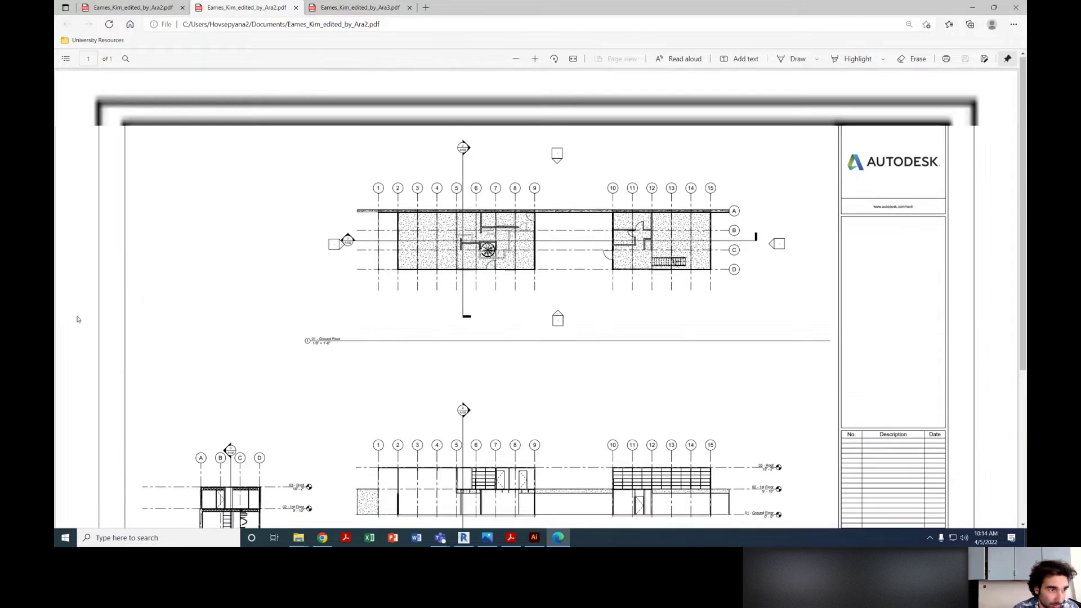
pyautogui.scroll(-4, 155, 299)
pyautogui.click(360, 6)
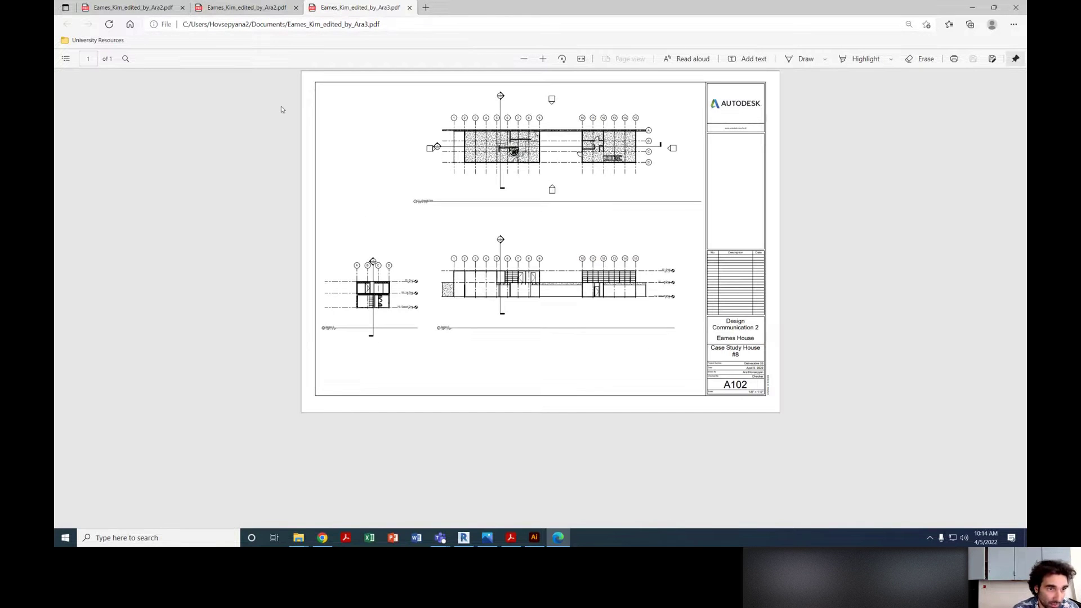
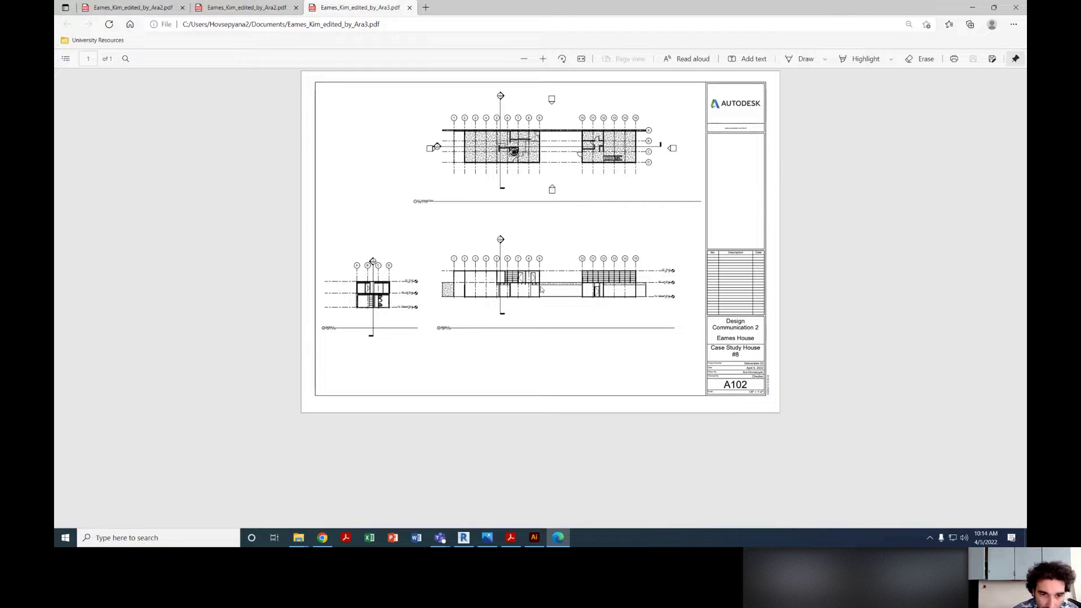
# Step: Rotate the new PDF's view to portrait, examine the whole sheet, and rotate it back to landscape
pyautogui.click(546, 60)
pyautogui.click(547, 59)
pyautogui.scroll(-1, 562, 260)
pyautogui.scroll(-5, 562, 261)
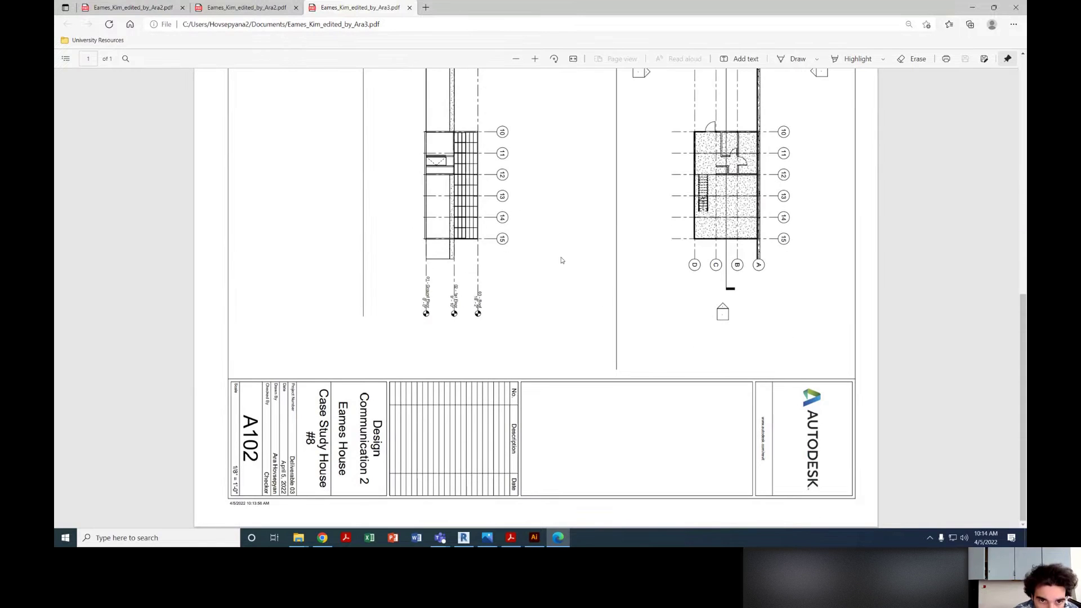
pyautogui.click(518, 61)
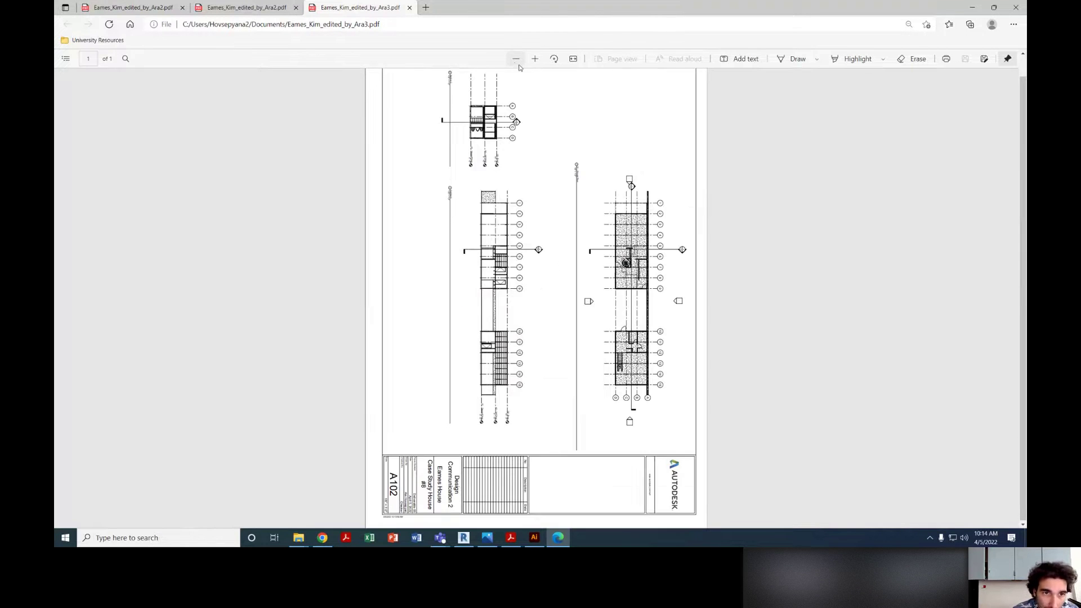
pyautogui.scroll(1, 434, 192)
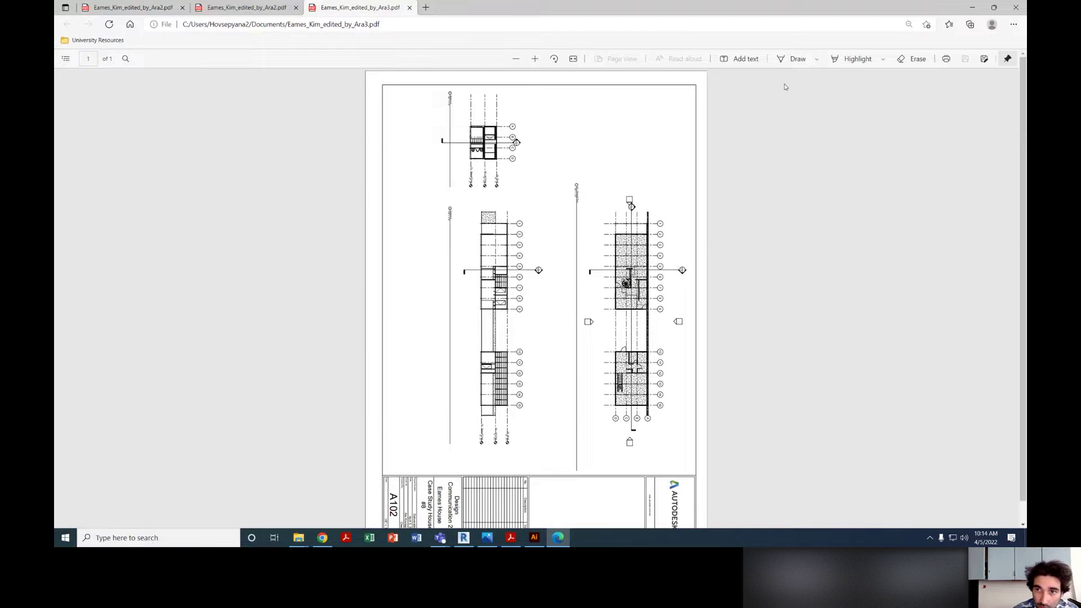
pyautogui.scroll(-1, 623, 167)
pyautogui.scroll(1, 606, 189)
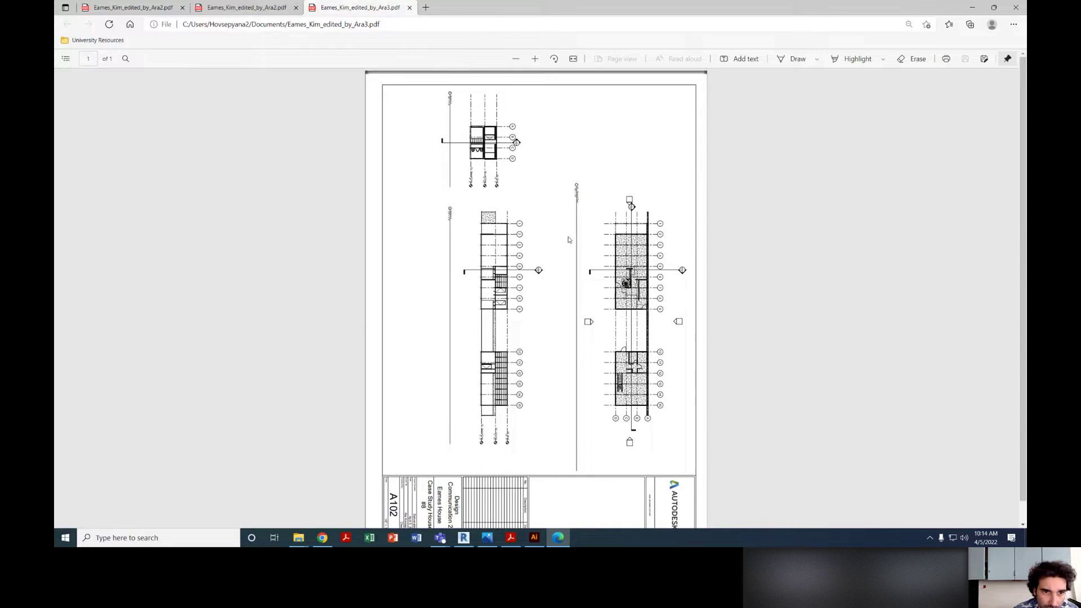
pyautogui.click(561, 58)
pyautogui.click(562, 59)
pyautogui.click(562, 59)
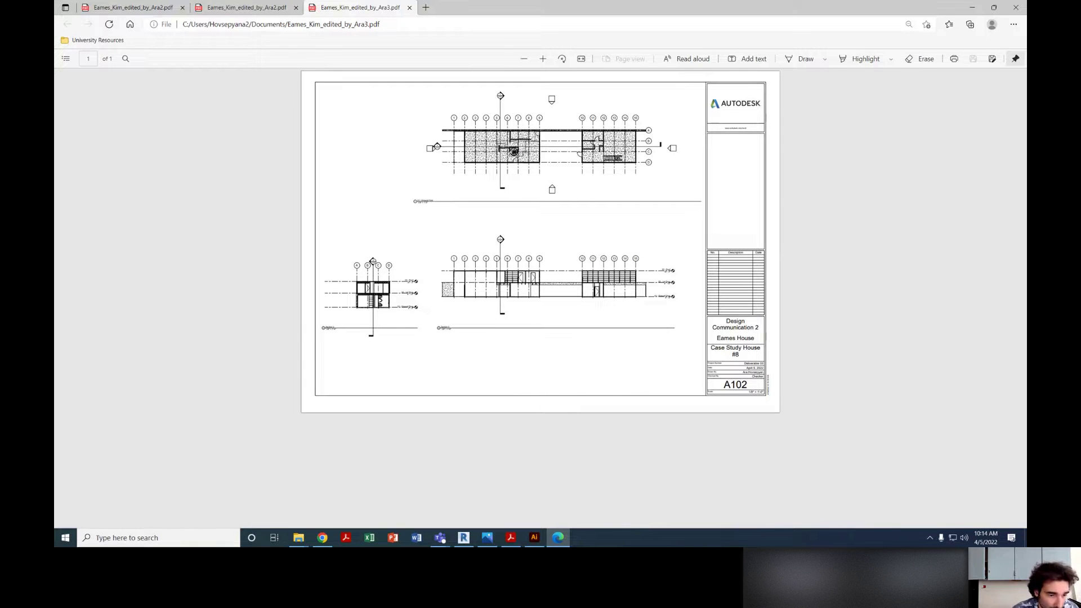
# Step: Open the PDF ending in 3 from the Documents folder in Adobe Illustrator 2021 and view its whole artboard
pyautogui.moveTo(299, 538)
pyautogui.moveTo(319, 498)
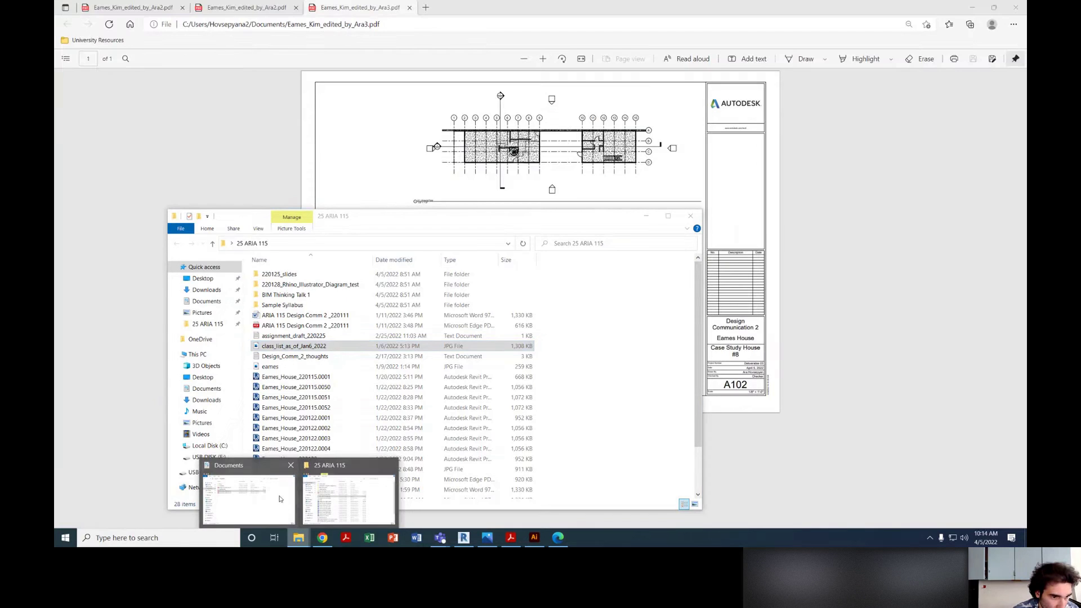
pyautogui.moveTo(280, 499)
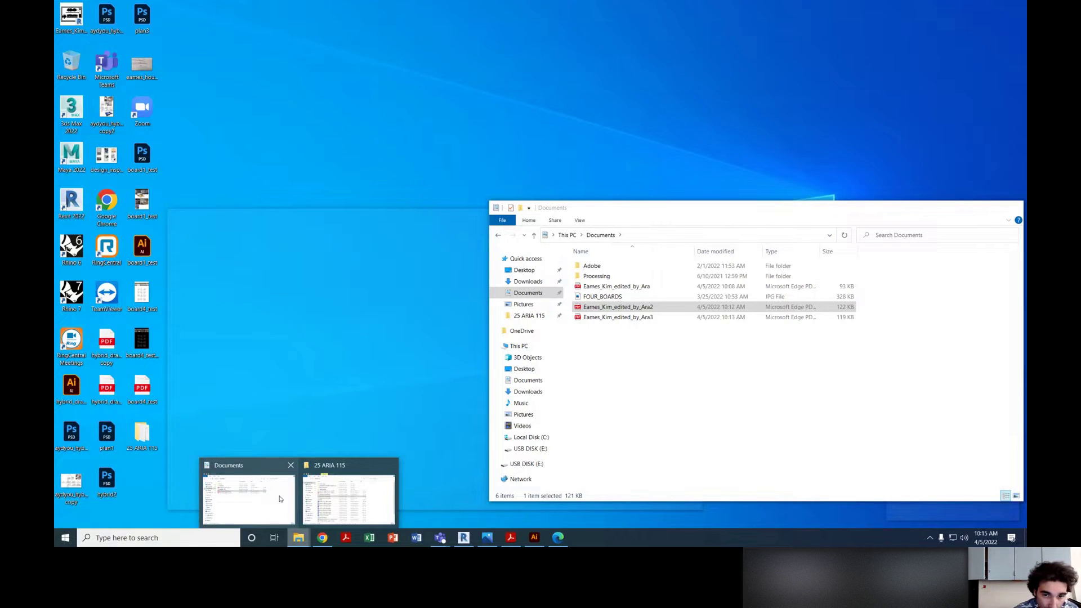
pyautogui.click(279, 499)
pyautogui.rightClick(614, 317)
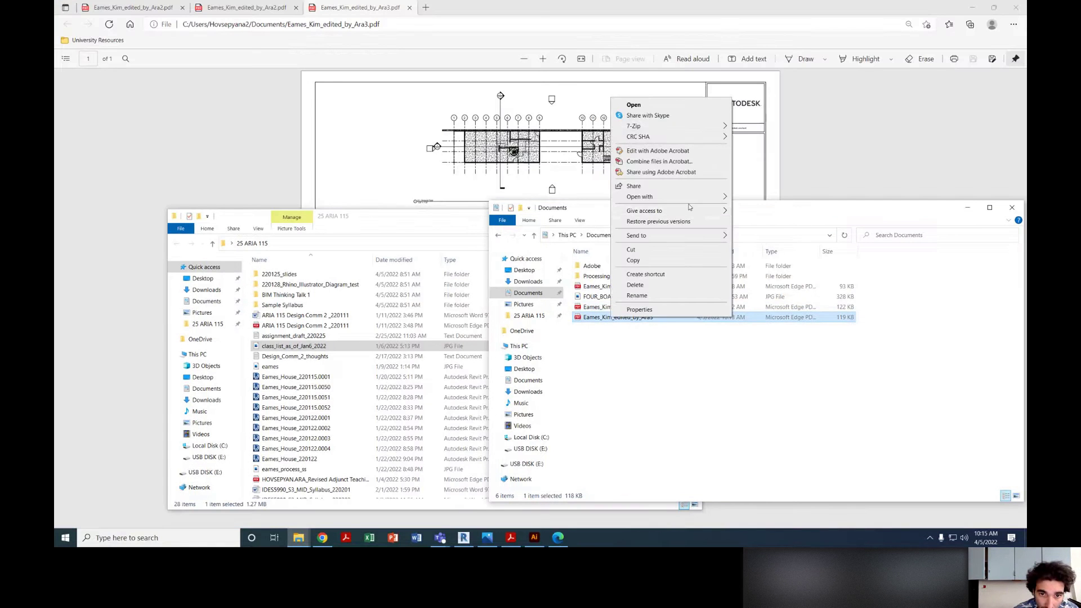
pyautogui.moveTo(697, 197)
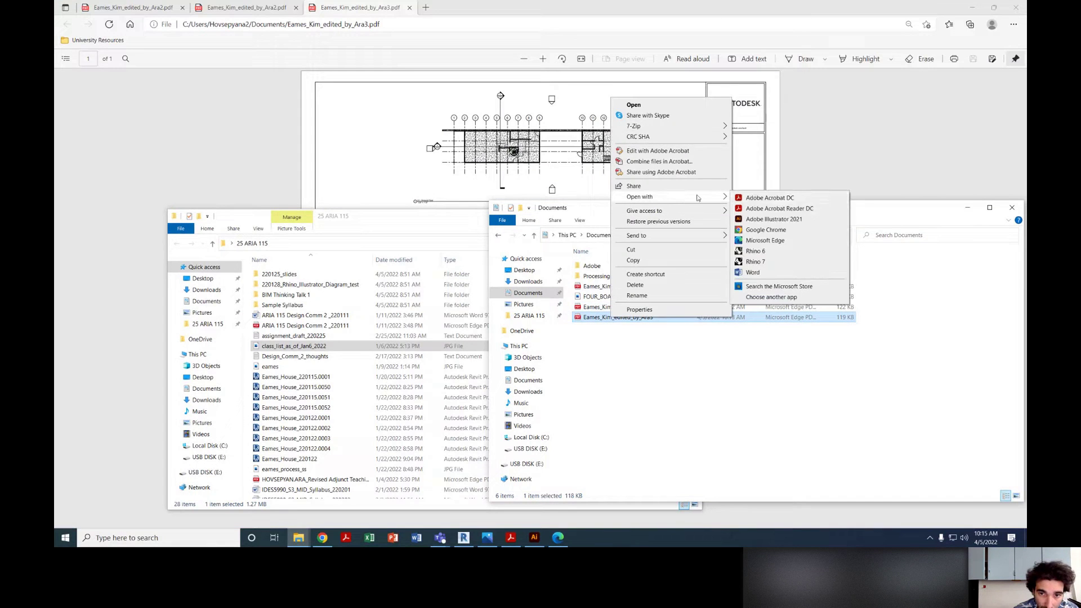
pyautogui.click(775, 222)
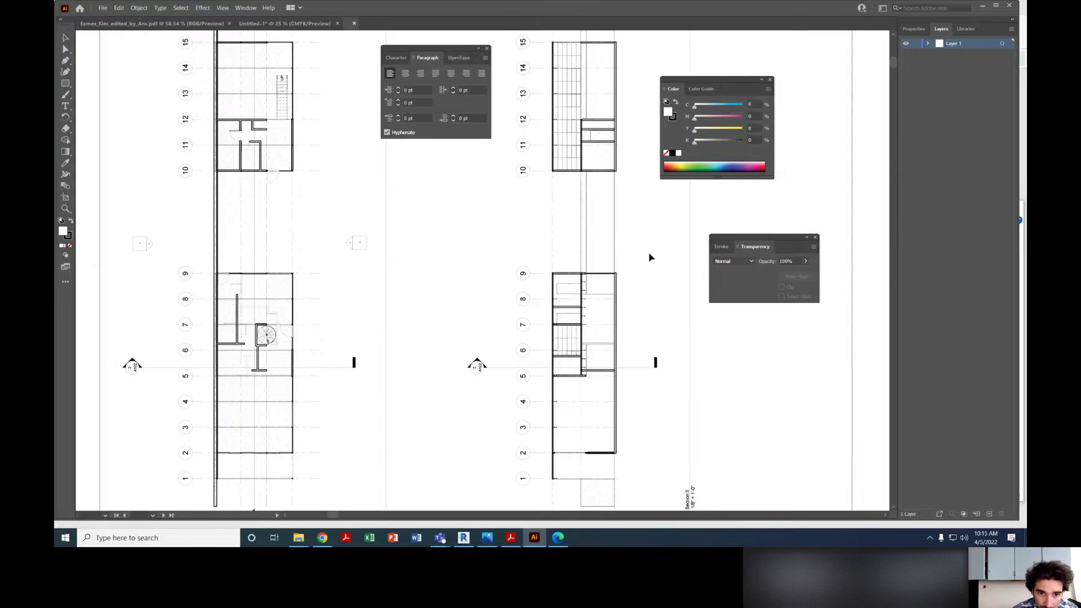
pyautogui.keyDown('alt'); pyautogui.scroll(10, 551, 294); pyautogui.keyUp('alt')
pyautogui.keyDown('alt'); pyautogui.scroll(-10, 556, 292); pyautogui.keyUp('alt')
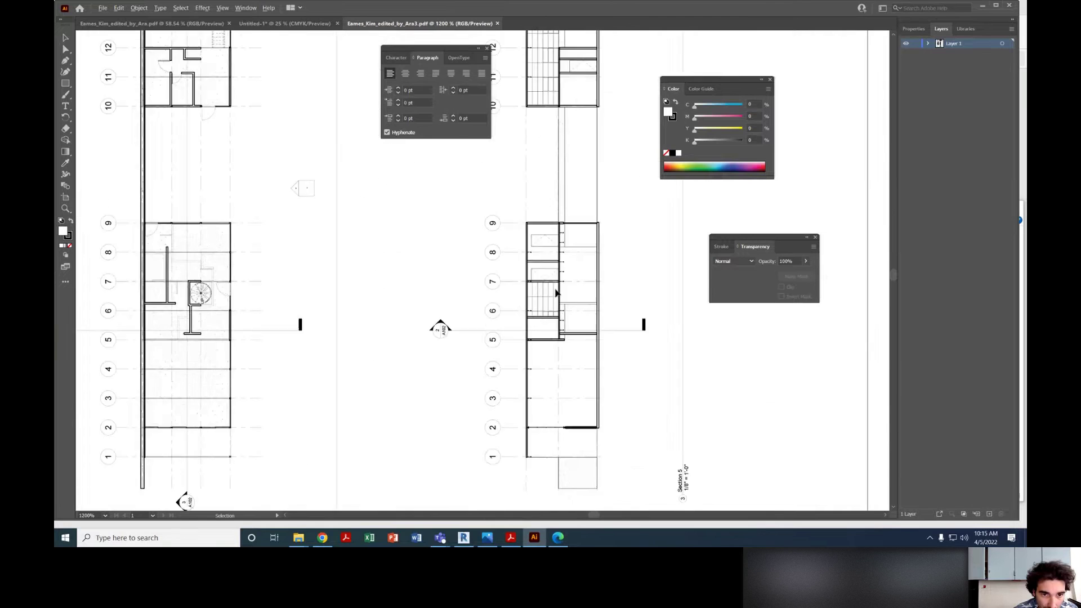
pyautogui.keyDown('alt'); pyautogui.scroll(-4, 555, 291); pyautogui.keyUp('alt')
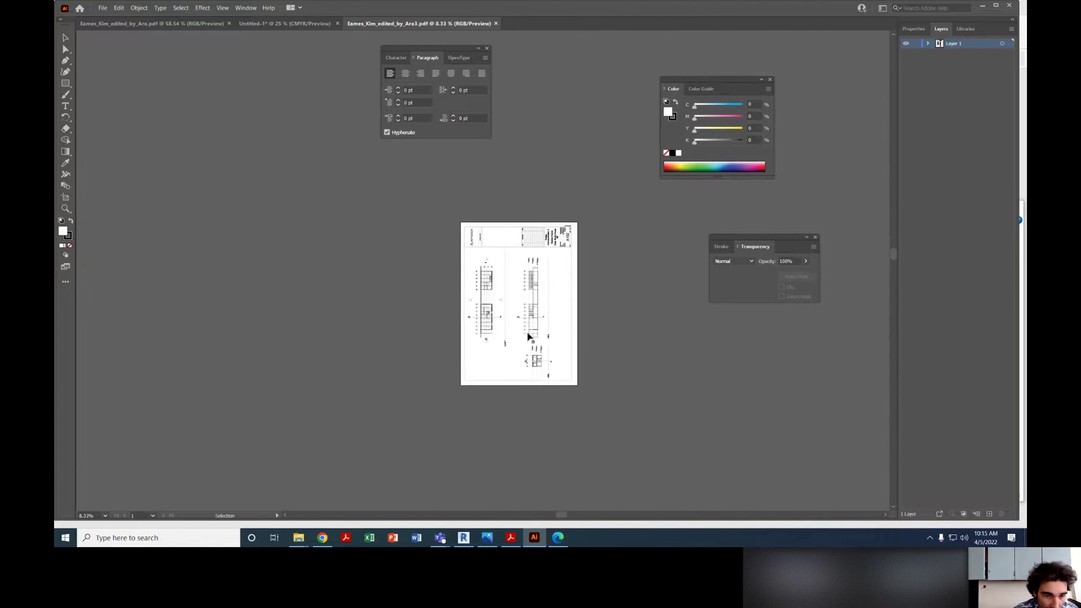
pyautogui.keyDown('alt'); pyautogui.scroll(2, 555, 290); pyautogui.keyUp('alt')
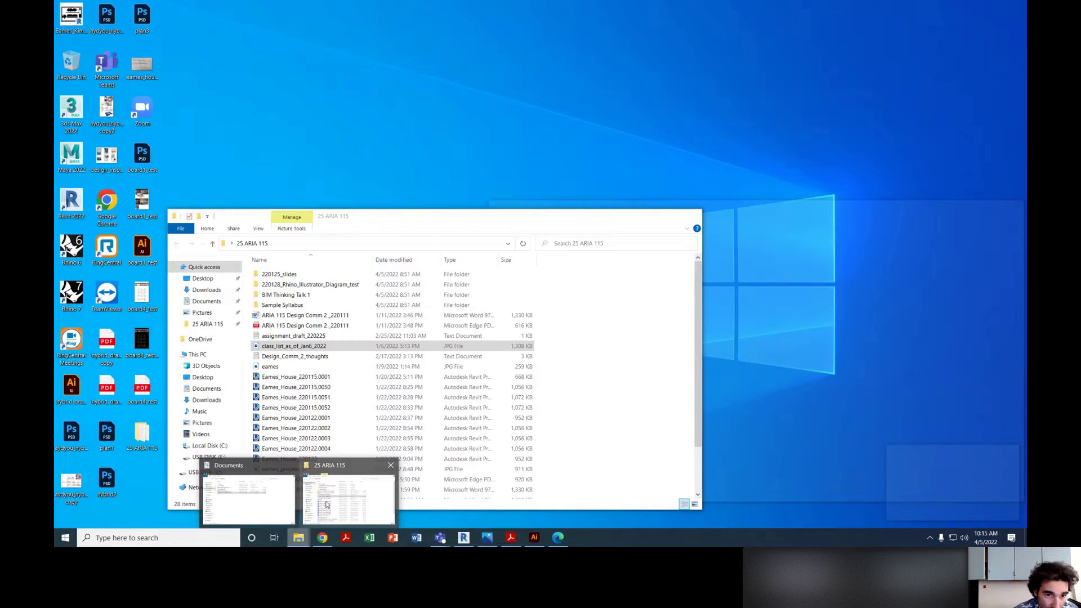
# Step: Bring the 25 ARIA 115 and Documents folder windows forward, launch Adobe Photoshop 2021, and maximize its window
pyautogui.click(357, 510)
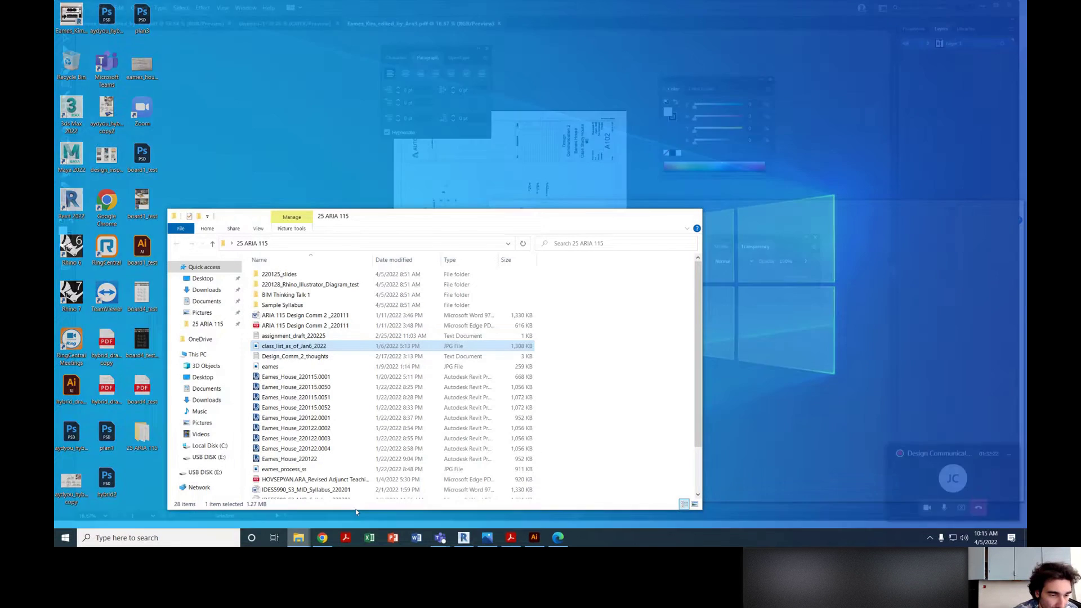
pyautogui.moveTo(299, 538)
pyautogui.moveTo(260, 505)
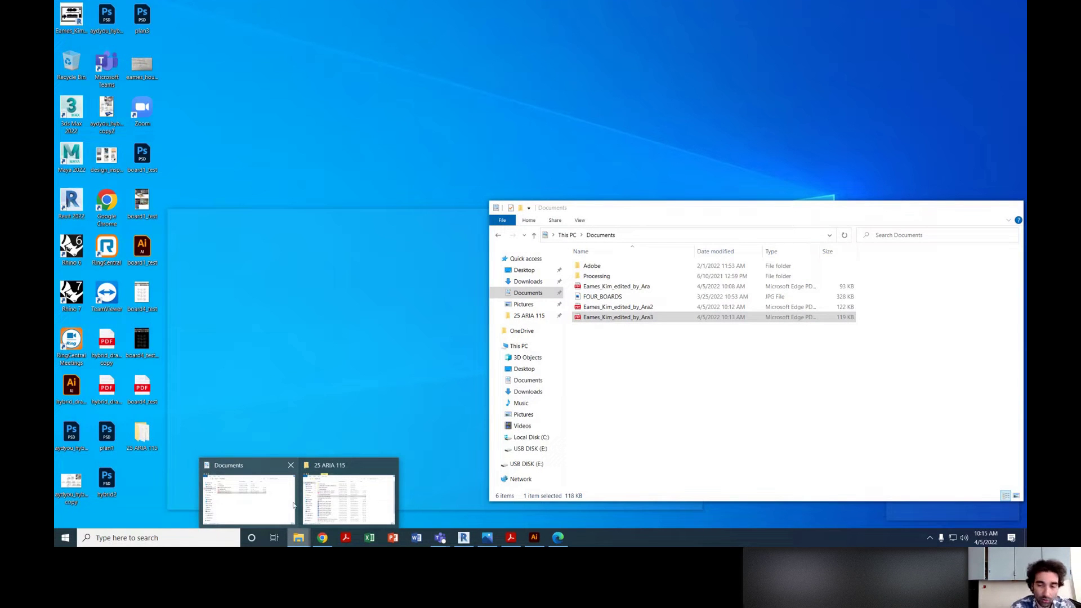
pyautogui.moveTo(348, 496)
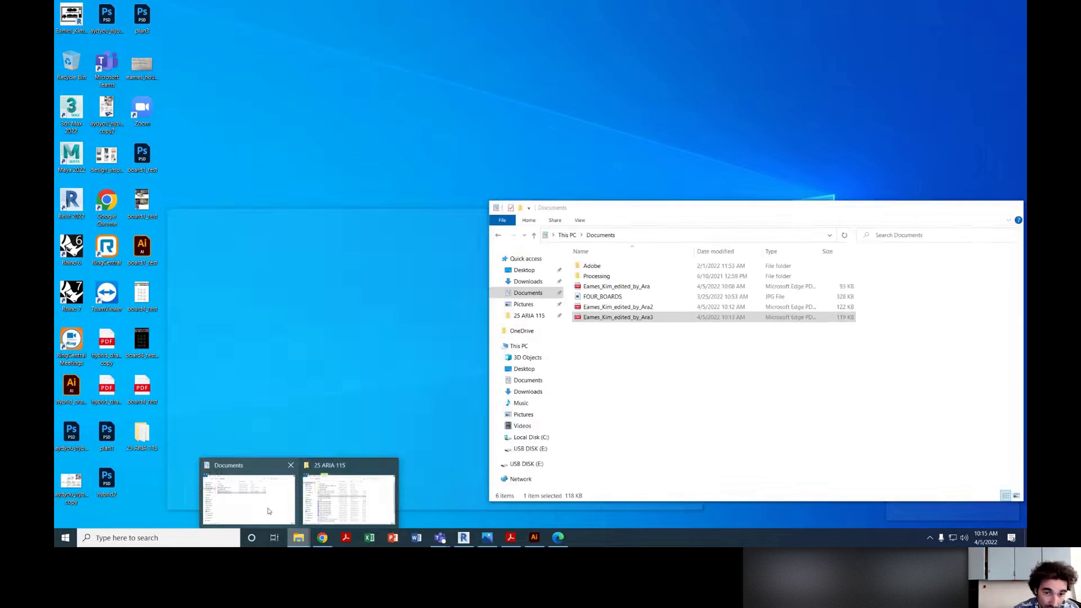
pyautogui.click(268, 511)
pyautogui.press('super')
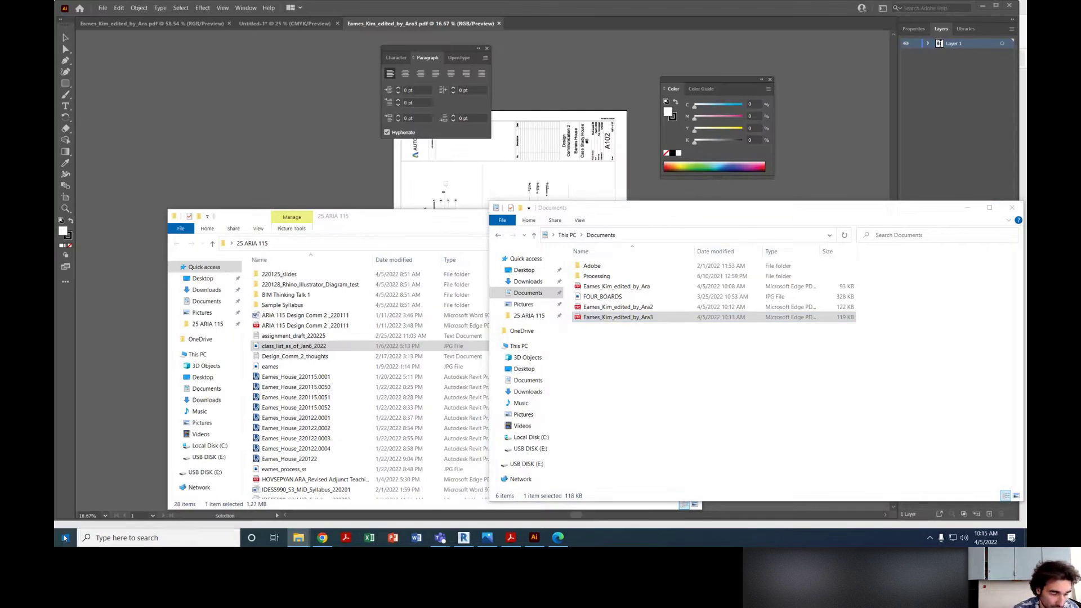
pyautogui.write('phot')
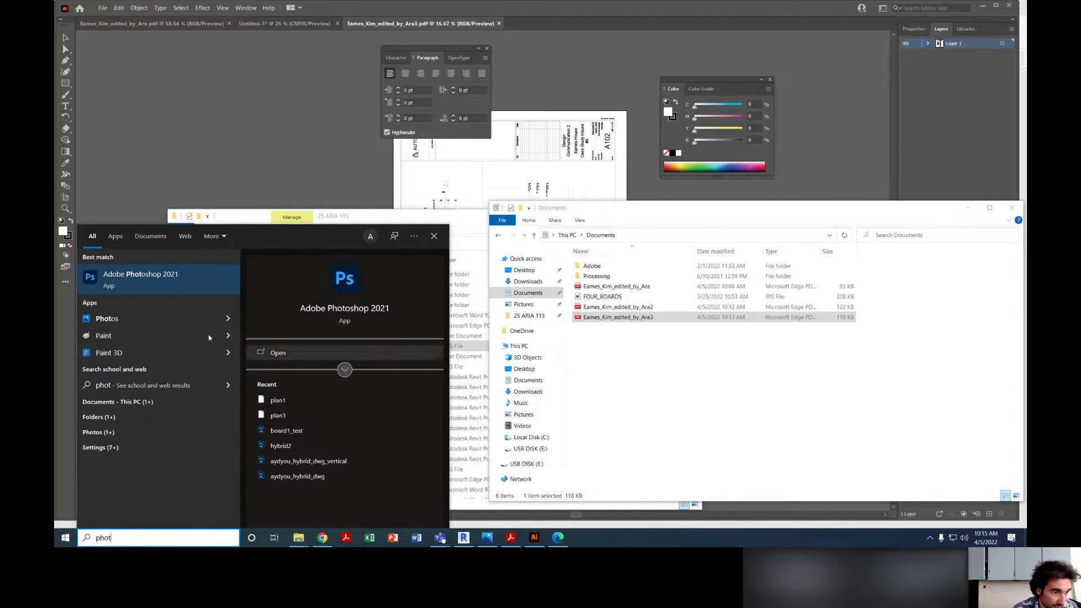
pyautogui.click(104, 278)
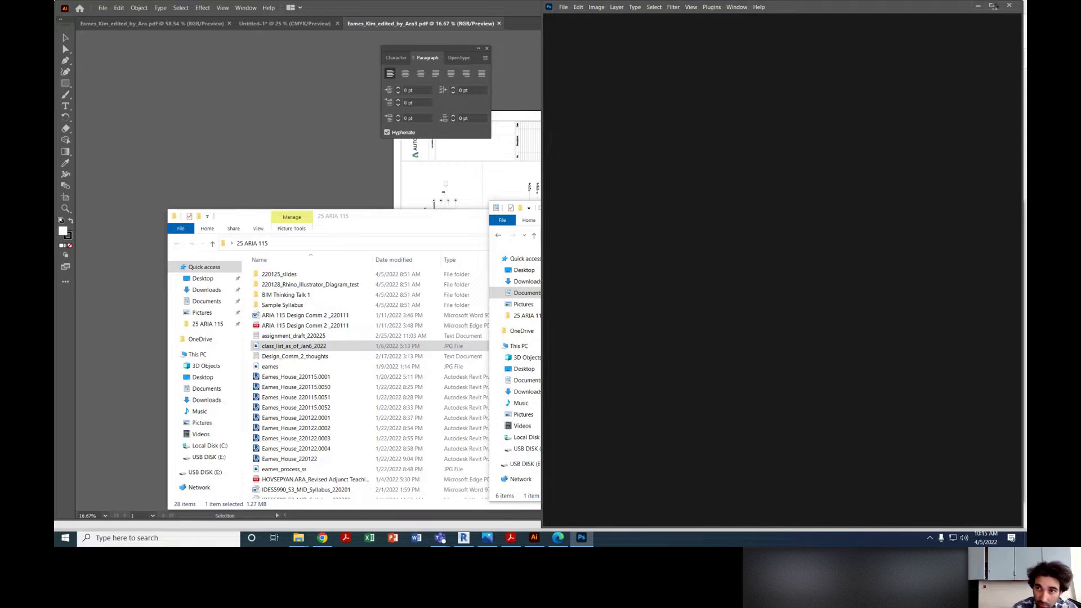
pyautogui.click(992, 6)
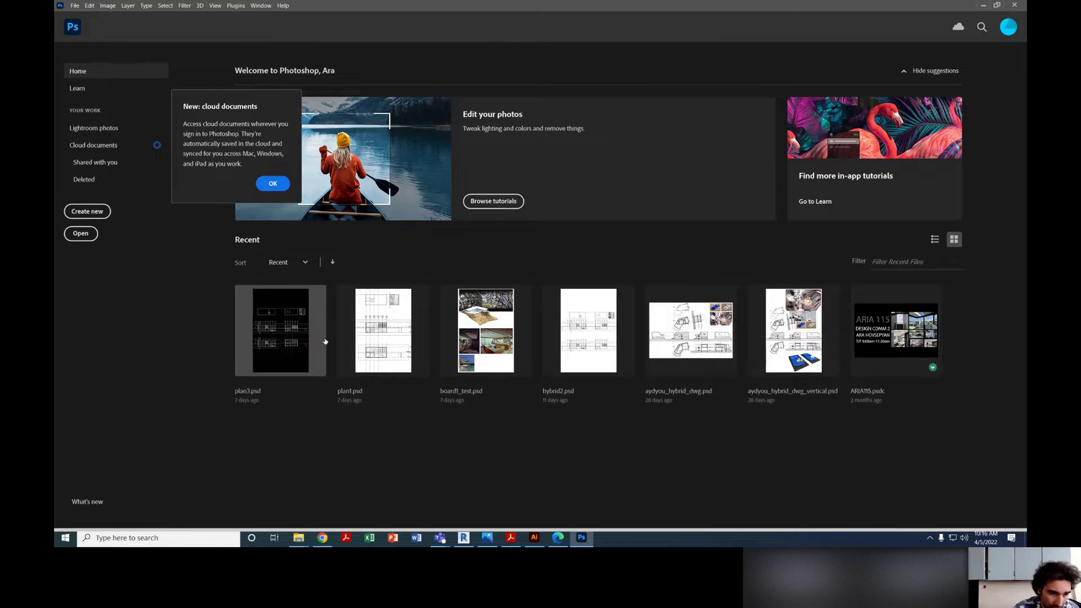
# Step: Import the PDF ending in 3 from the Documents folder into Photoshop at 12600 by 9000 pixels, 300 pixels/inch, RGB Color
pyautogui.click(314, 508)
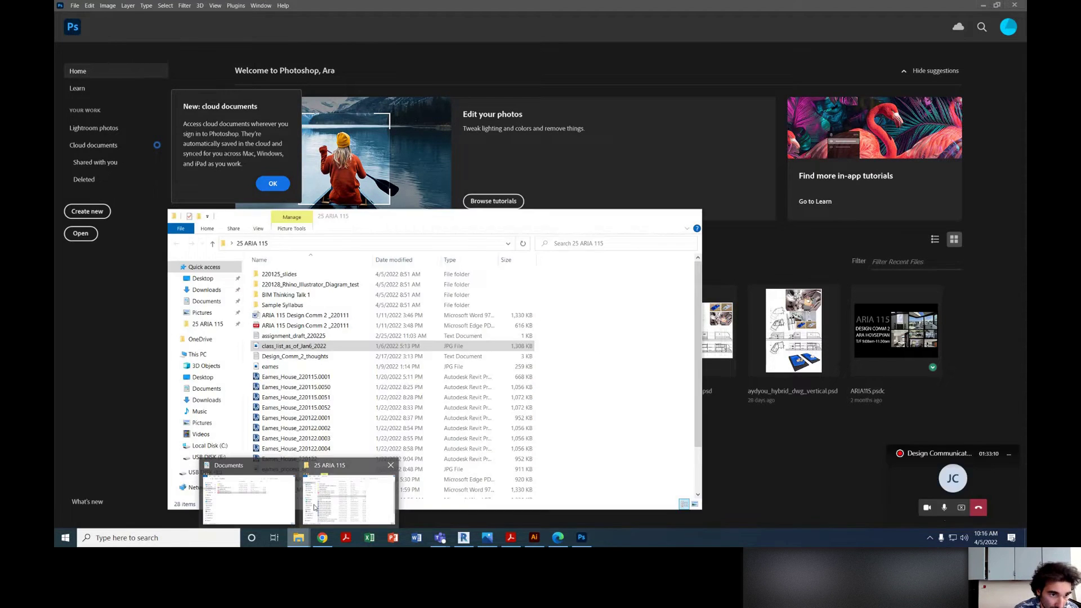
pyautogui.click(248, 499)
pyautogui.moveTo(692, 321); pyautogui.dragTo(376, 270)
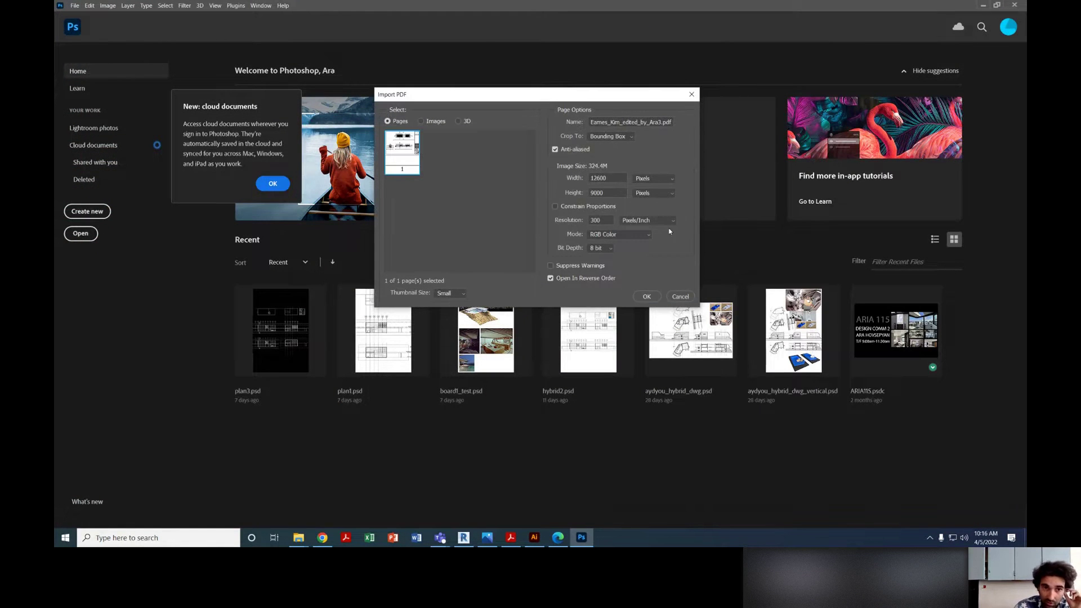
pyautogui.moveTo(614, 180); pyautogui.dragTo(547, 196)
pyautogui.click(618, 194)
pyautogui.moveTo(615, 179); pyautogui.dragTo(541, 208)
pyautogui.click(647, 297)
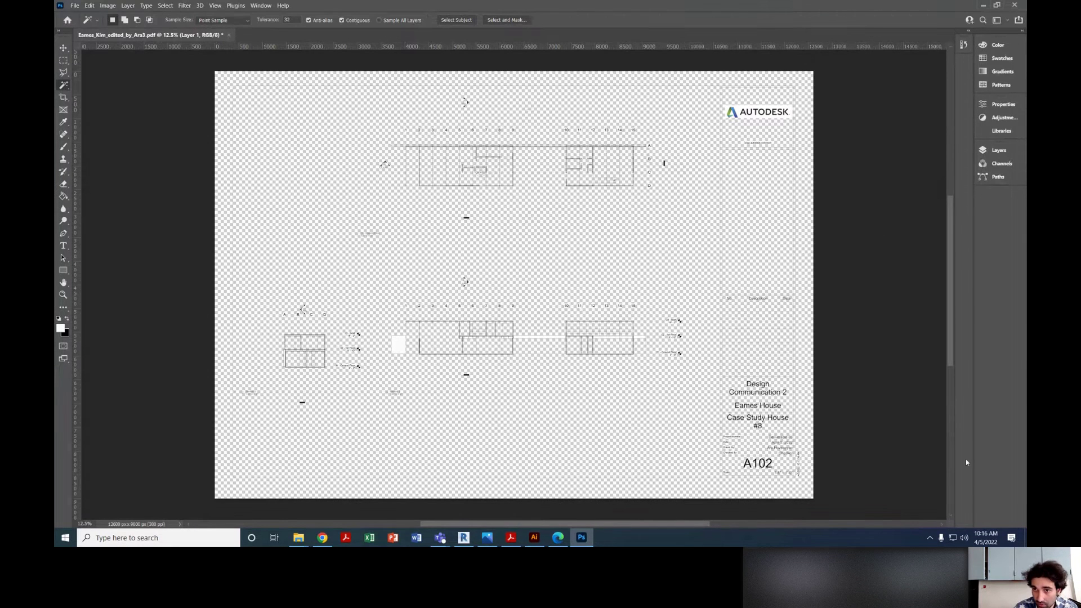
# Step: Add a new layer beneath the drawing layer and fill it with white using the Paint Bucket tool
pyautogui.click(997, 151)
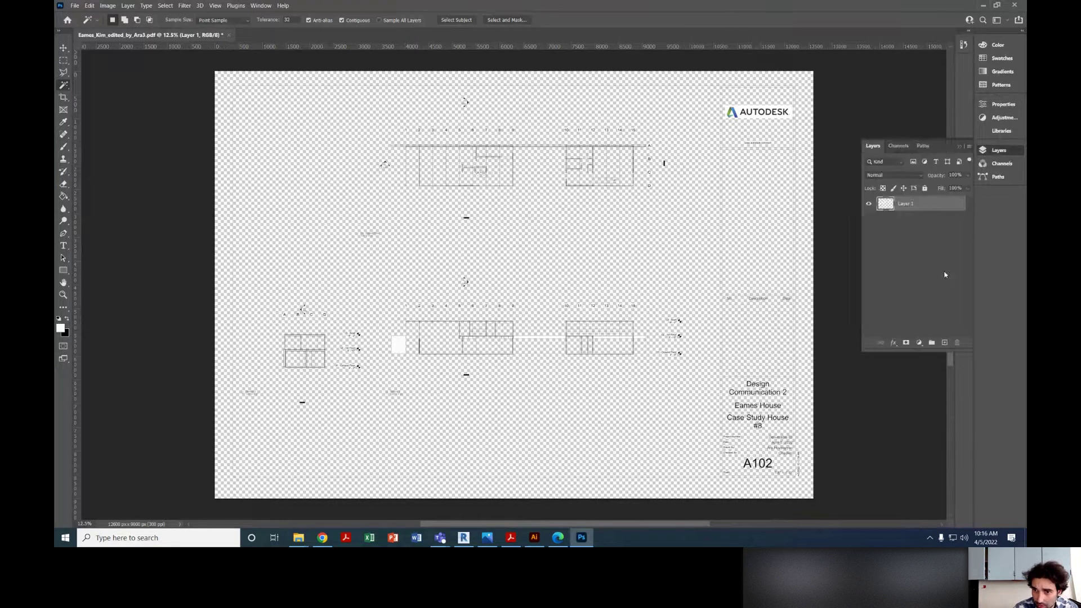
pyautogui.click(945, 343)
pyautogui.moveTo(915, 263); pyautogui.dragTo(915, 265)
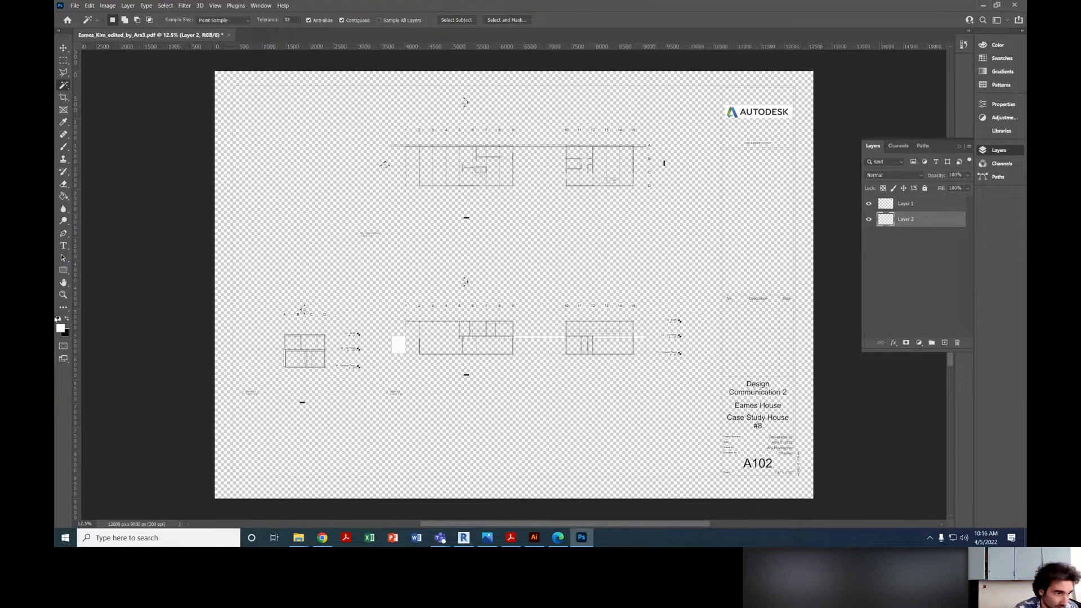
pyautogui.click(64, 196)
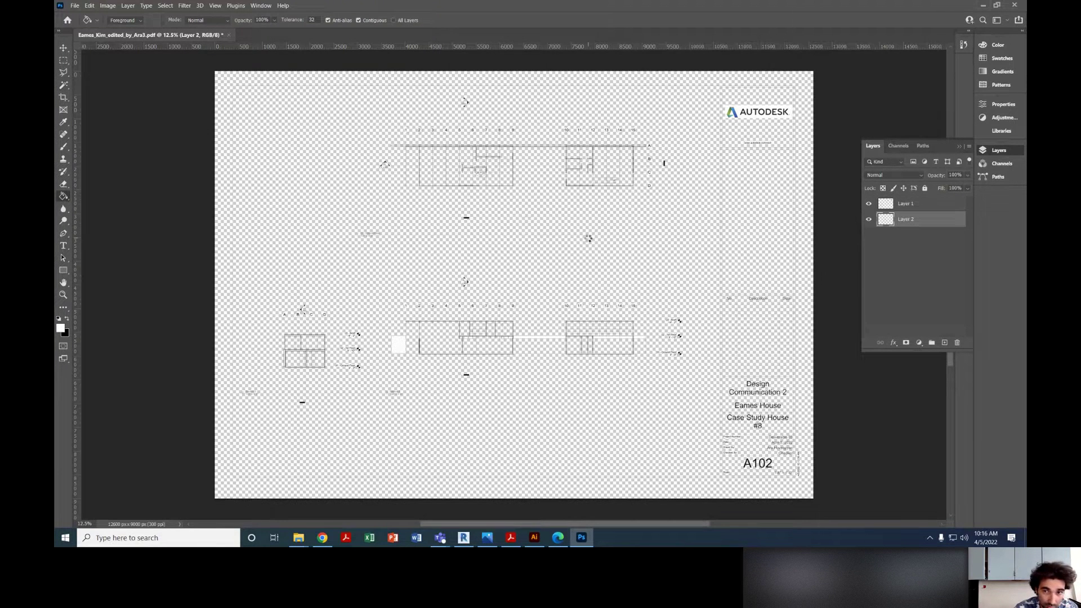
pyautogui.click(588, 239)
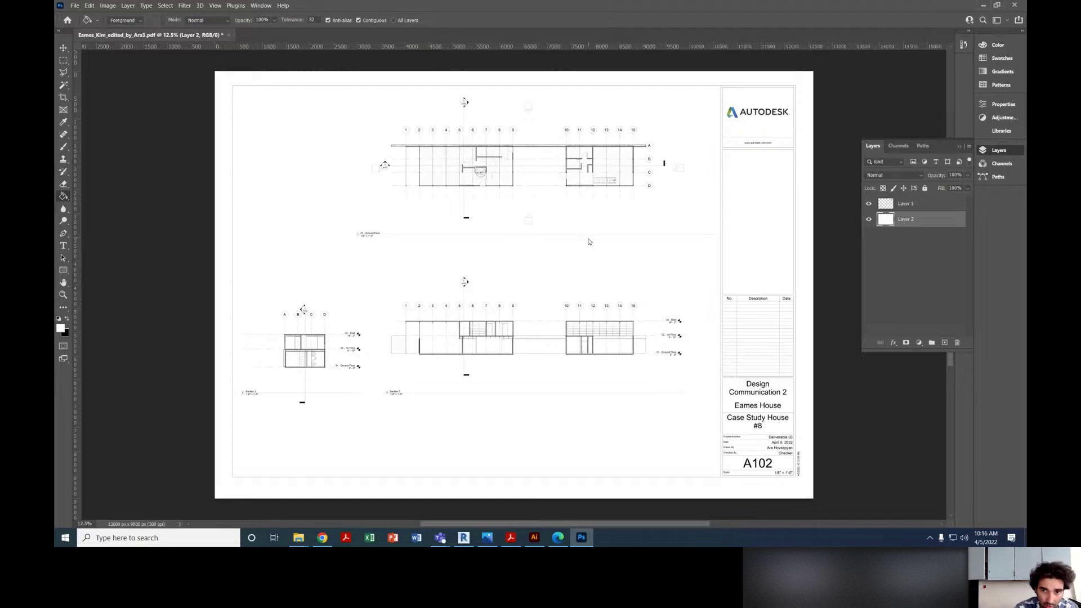
# Step: Duplicate the drawing layer and the white background layer, and invert the colors of both copies
pyautogui.keyDown('shift'); pyautogui.click(904, 203); pyautogui.keyUp('shift')
pyautogui.moveTo(904, 204); pyautogui.dragTo(945, 342)
pyautogui.click(917, 219)
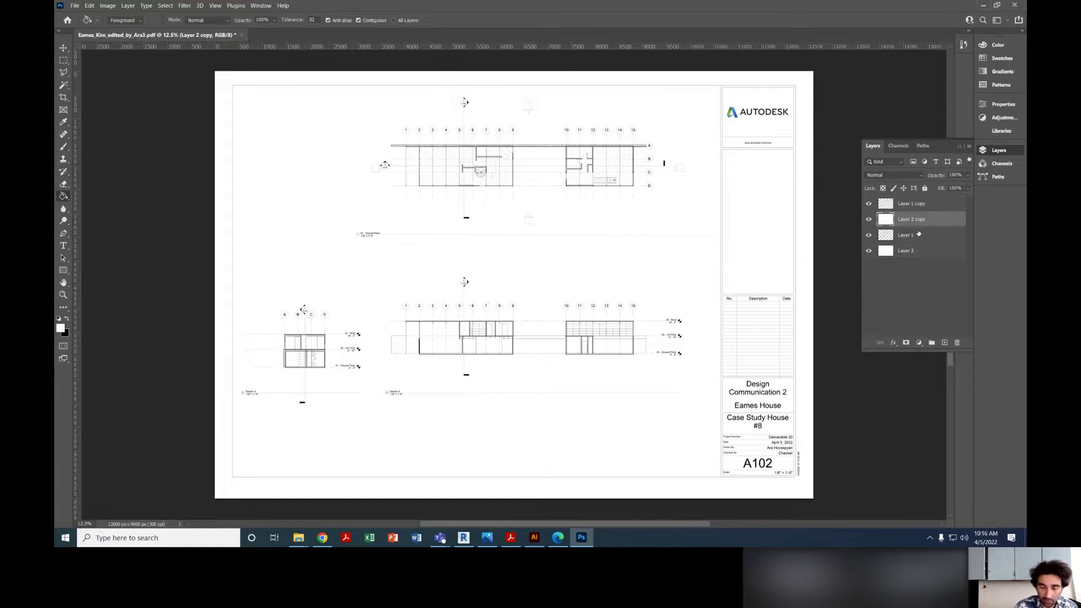
pyautogui.hotkey('ctrl', 'i')
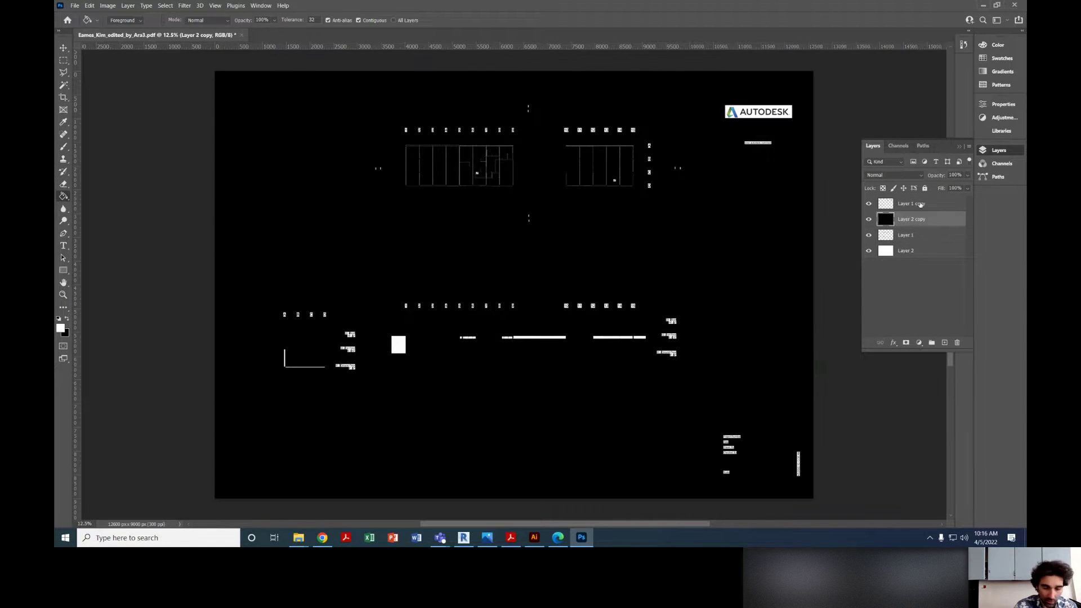
pyautogui.click(921, 204)
pyautogui.hotkey('ctrl', 'i')
pyautogui.keyDown('alt'); pyautogui.scroll(-3, 786, 322); pyautogui.keyUp('alt')
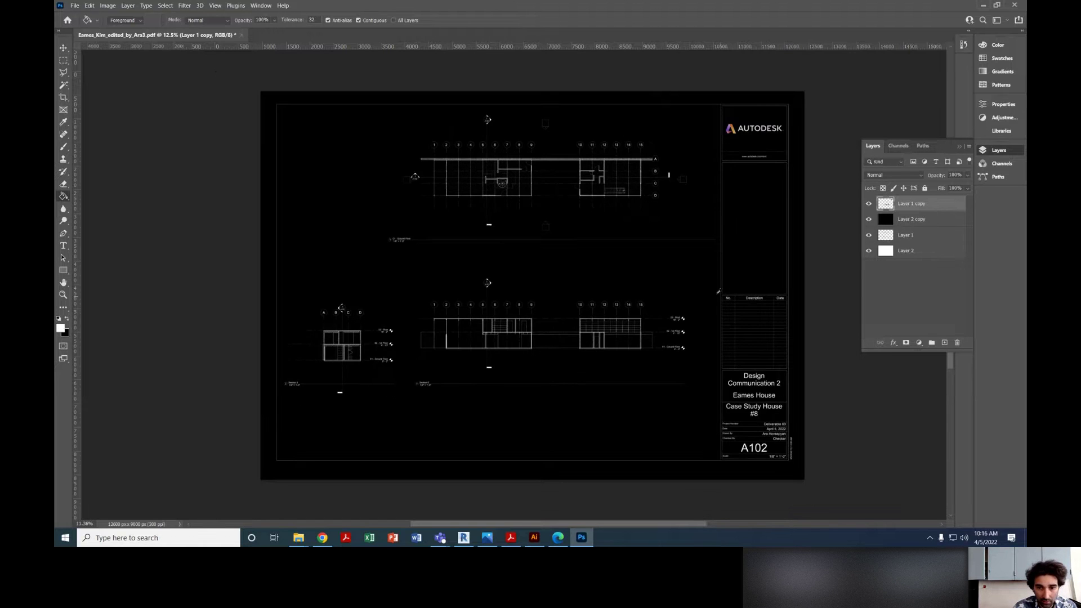
pyautogui.keyDown('alt'); pyautogui.scroll(2, 511, 234); pyautogui.keyUp('alt')
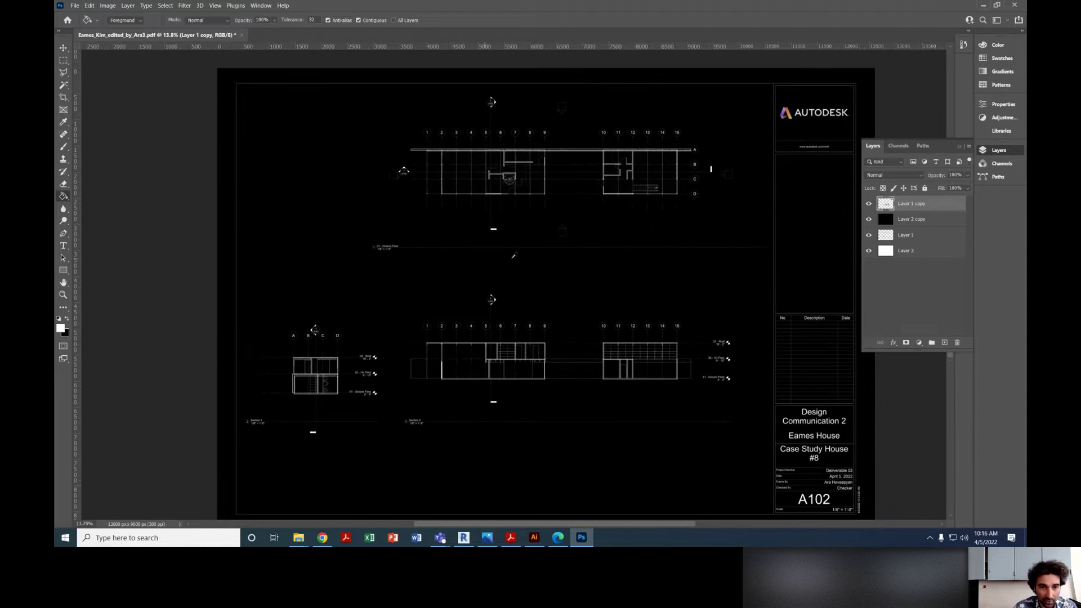
# Step: Duplicate the inverted drawing layer to strengthen its white linework, and select the black background layer
pyautogui.moveTo(950, 206); pyautogui.dragTo(945, 342)
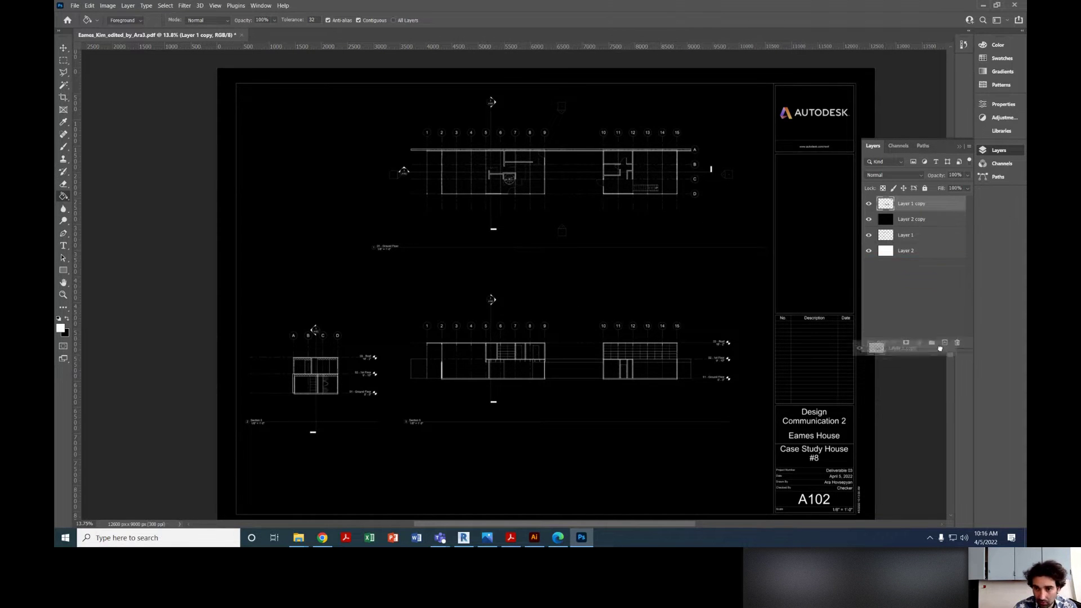
pyautogui.keyDown('alt'); pyautogui.scroll(-1, 514, 258); pyautogui.keyUp('alt')
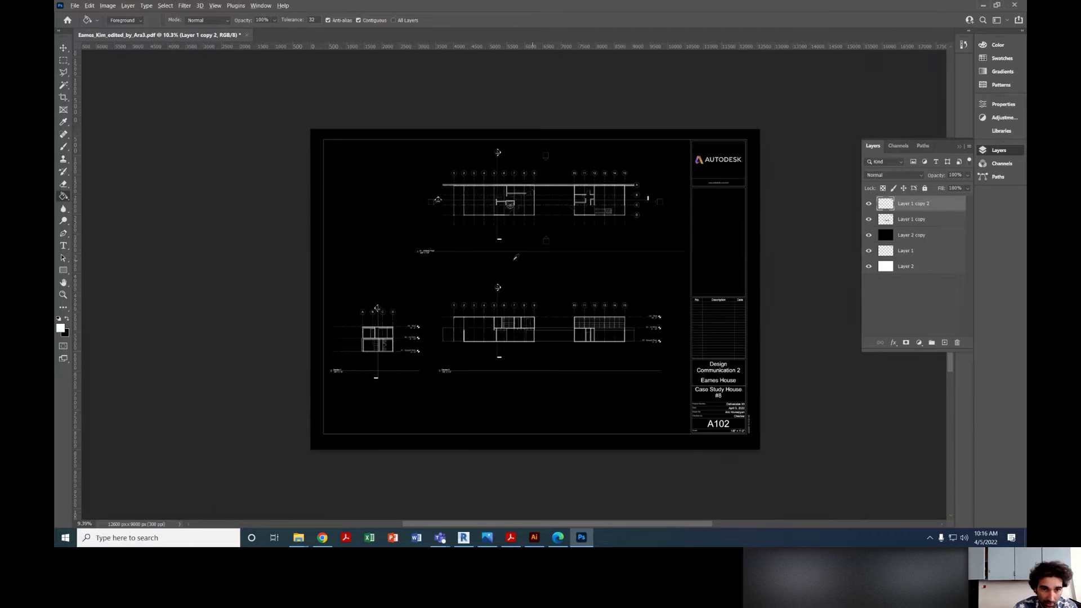
pyautogui.keyDown('alt'); pyautogui.scroll(4, 588, 184); pyautogui.keyUp('alt')
pyautogui.keyDown('alt'); pyautogui.scroll(-4, 588, 183); pyautogui.keyUp('alt')
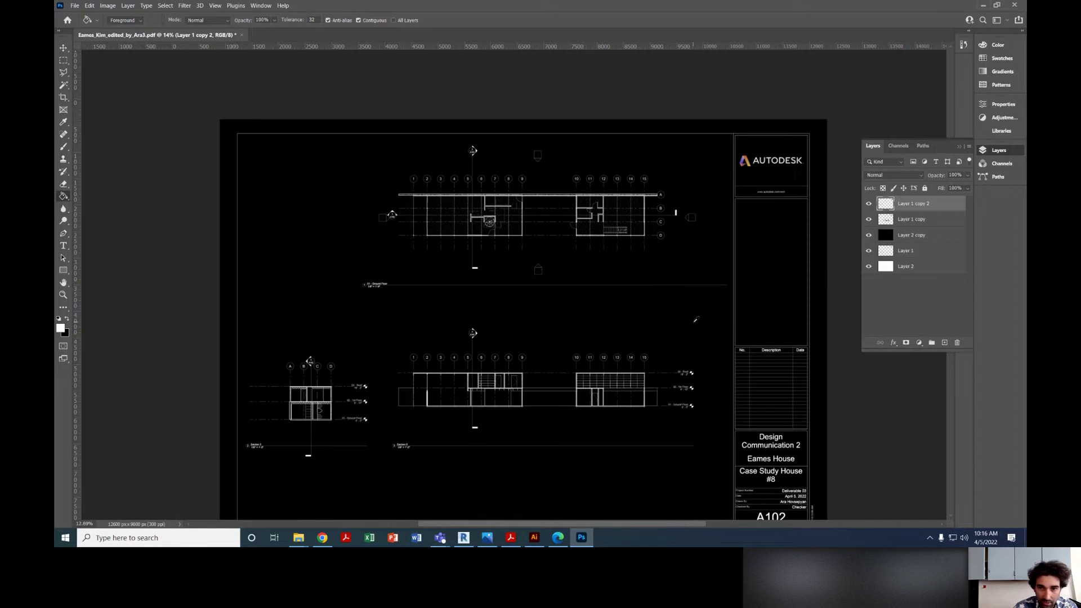
pyautogui.click(881, 235)
pyautogui.moveTo(869, 220); pyautogui.dragTo(868, 213)
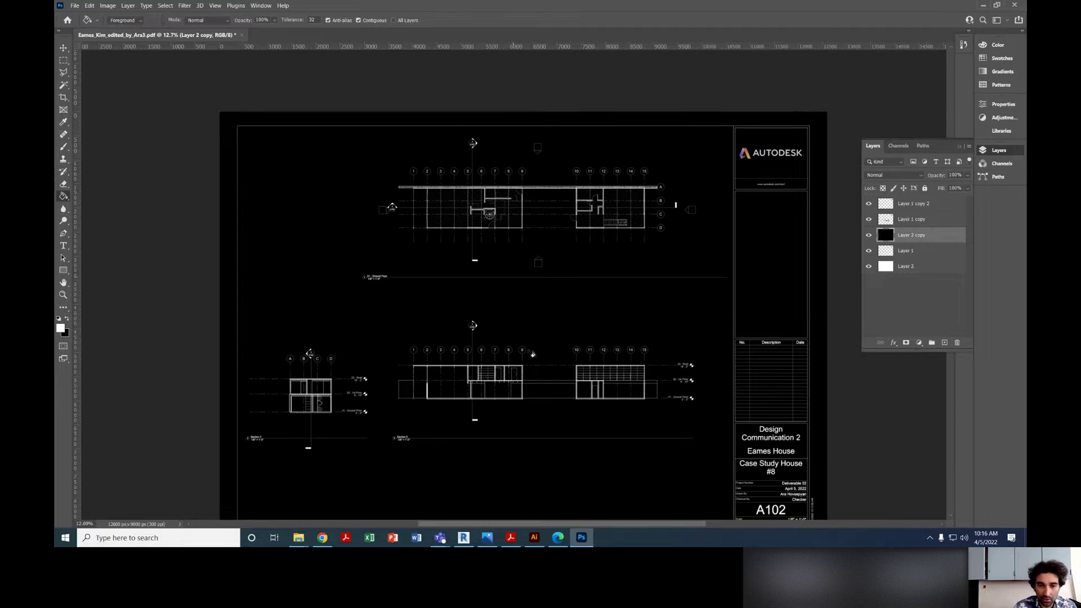
pyautogui.scroll(-5, 563, 282)
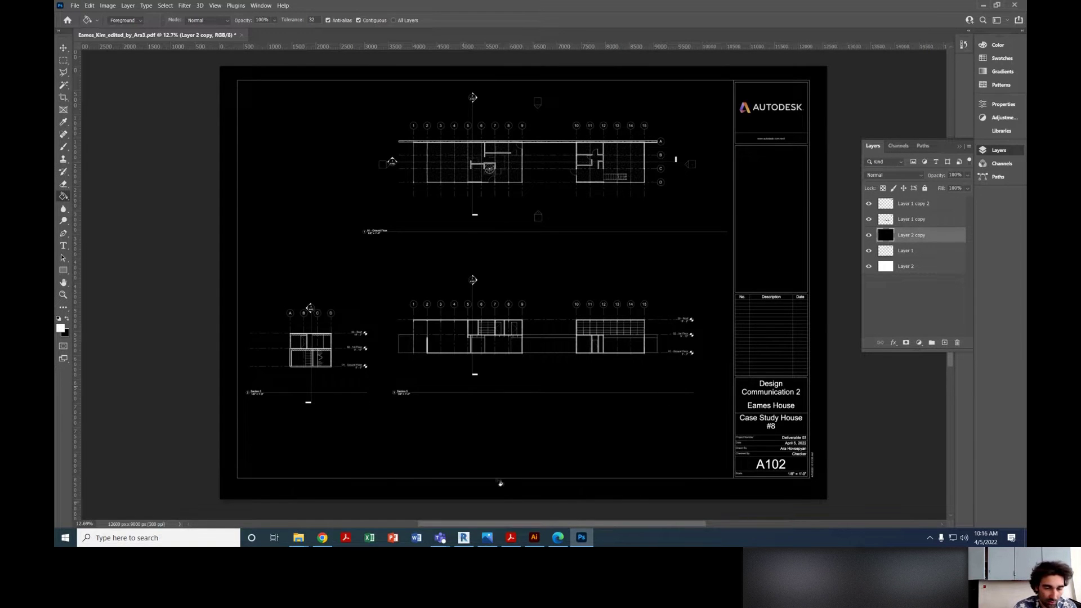
# Step: Switch to Illustrator, lock the drawing layer, and add a new layer beneath it
pyautogui.click(535, 538)
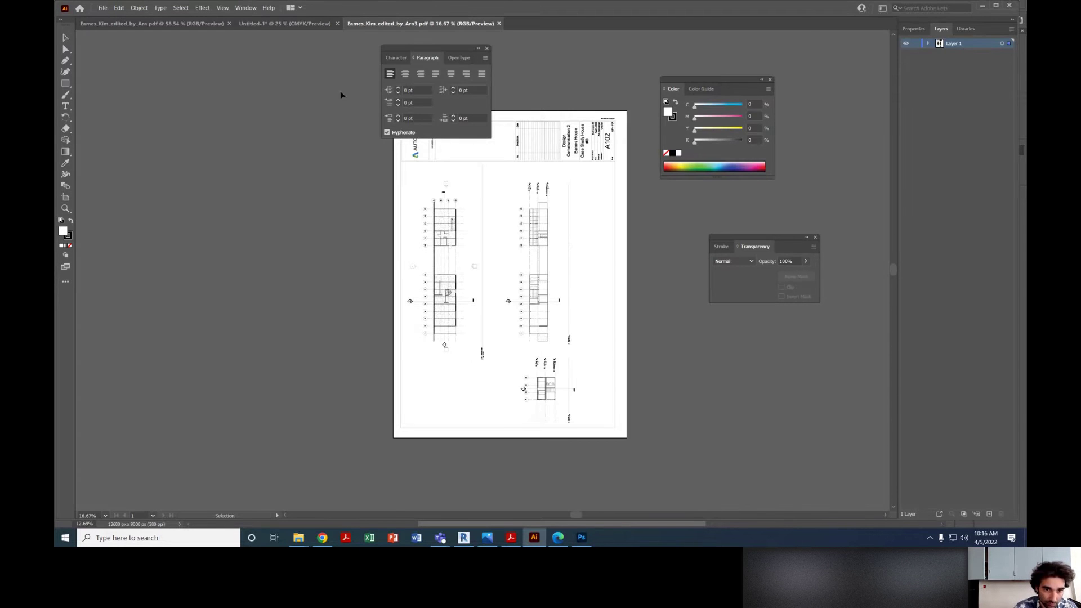
pyautogui.hotkey('ctrl', 'a')
pyautogui.click(916, 43)
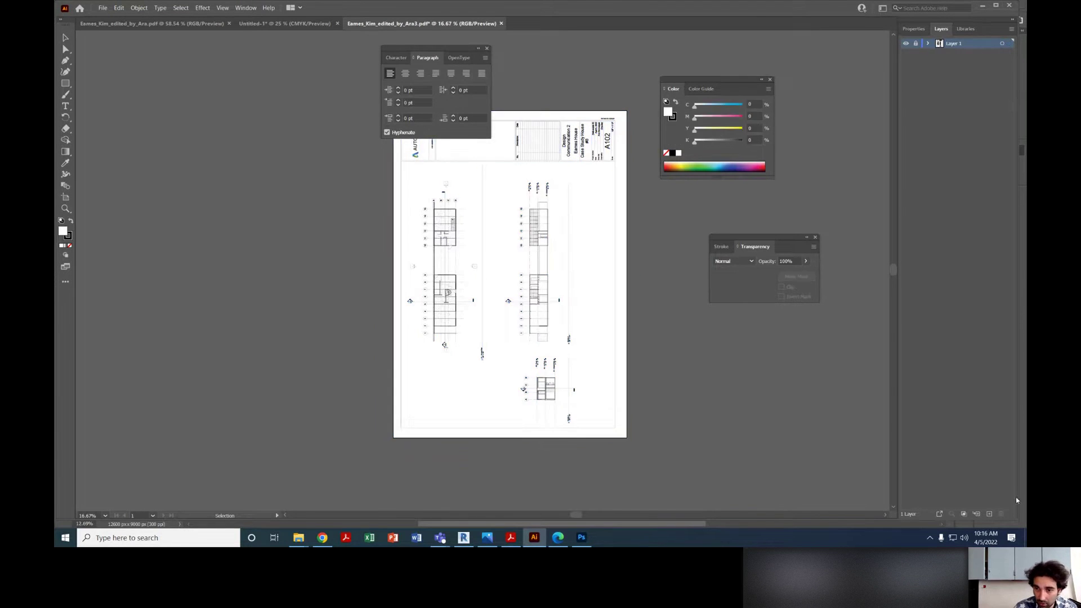
pyautogui.click(990, 514)
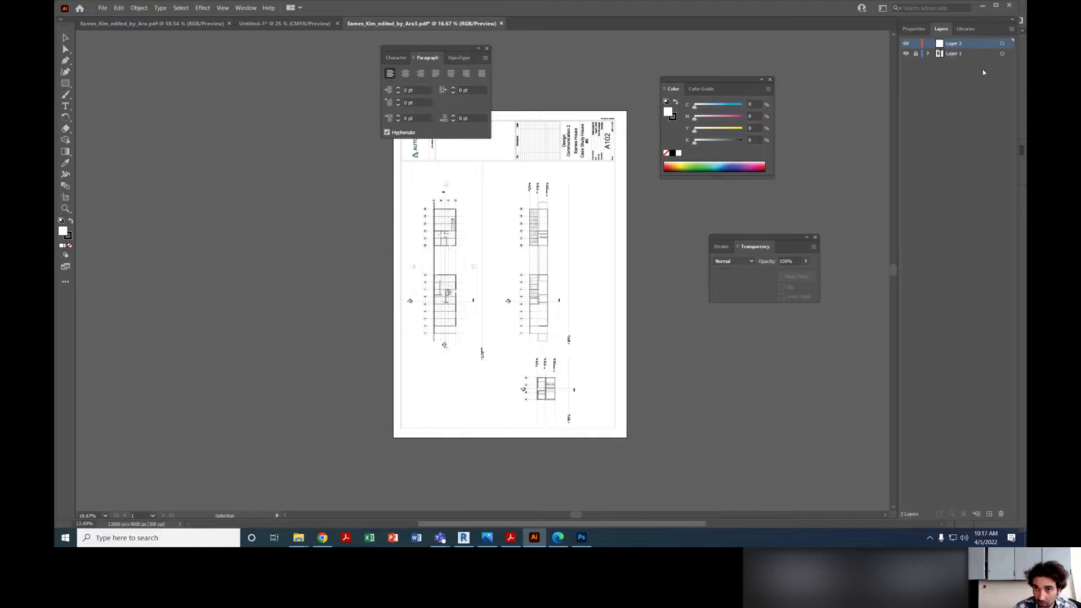
pyautogui.moveTo(965, 44); pyautogui.dragTo(960, 58)
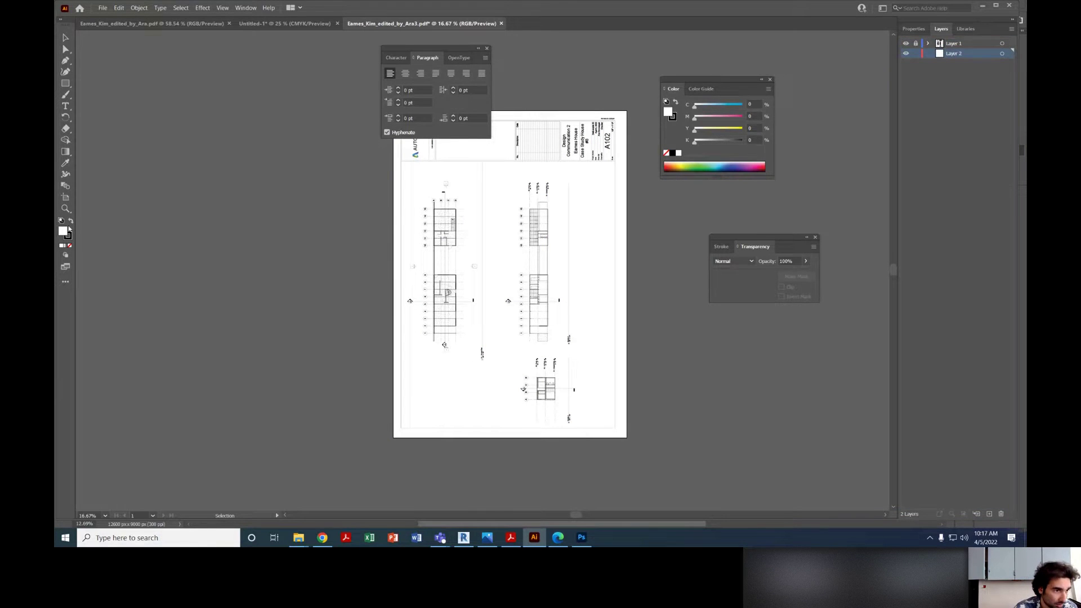
# Step: Draw a black-filled rectangle covering the whole artboard on the new bottom layer
pyautogui.click(71, 220)
pyautogui.click(70, 84)
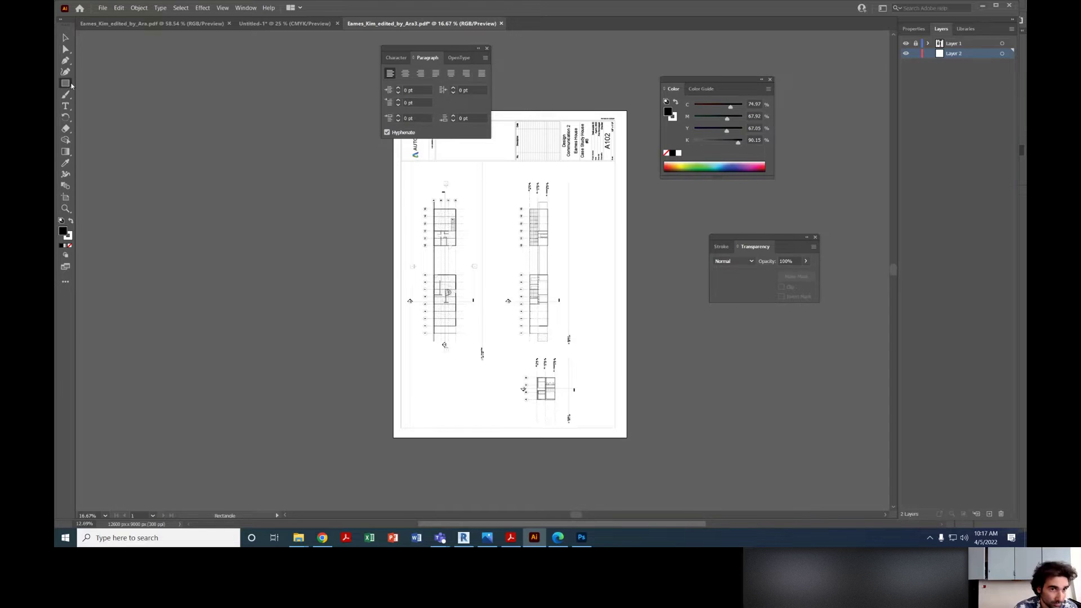
pyautogui.moveTo(628, 438)
pyautogui.mouseDown()
pyautogui.moveTo(471, 201)
pyautogui.moveTo(387, 102)
pyautogui.mouseUp()
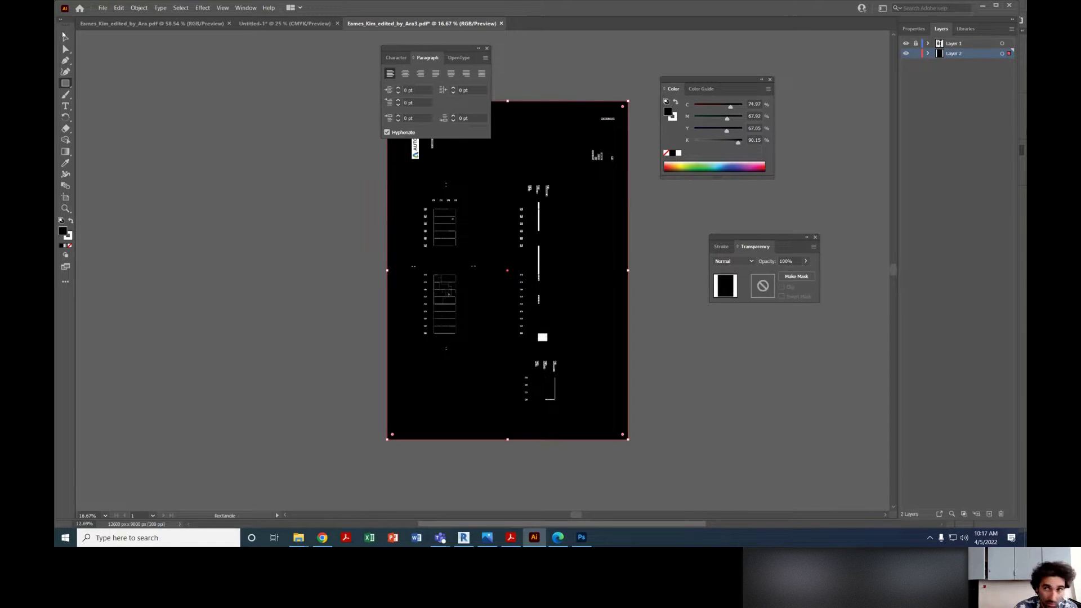
# Step: Duplicate the drawing layer, unlock the copy, hide the original, lock the black background layer, and select all of the copy's artwork
pyautogui.click(955, 45)
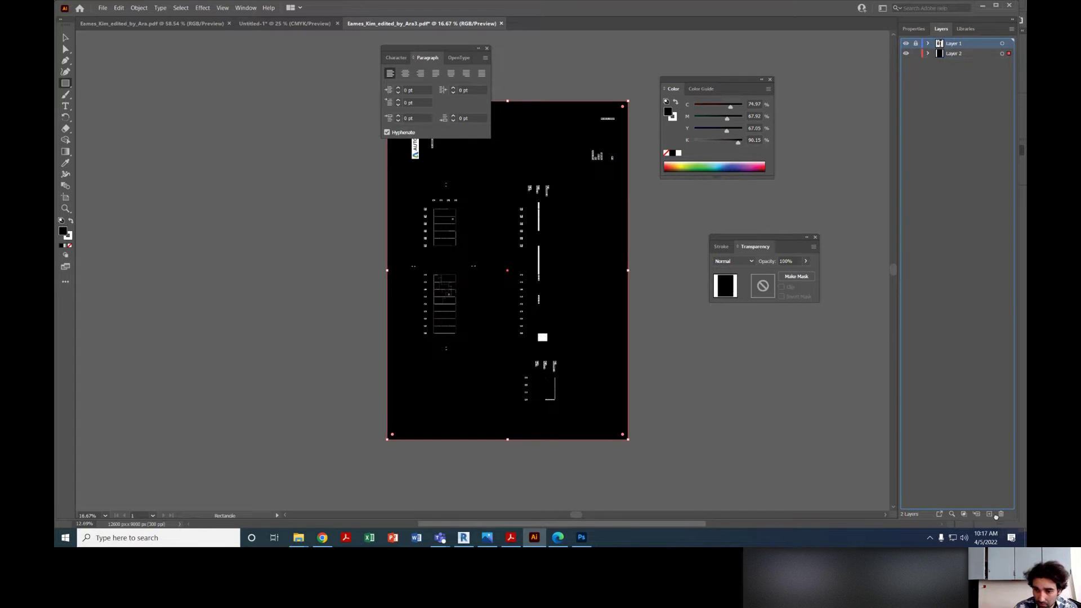
pyautogui.moveTo(991, 514); pyautogui.dragTo(990, 514)
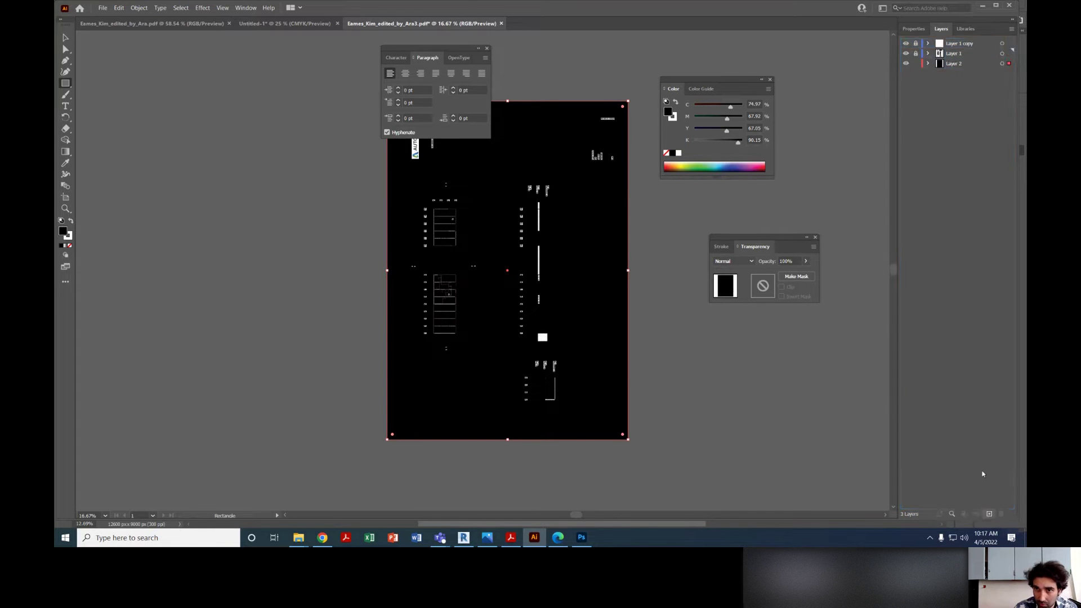
pyautogui.click(916, 54)
pyautogui.click(916, 45)
pyautogui.click(907, 53)
pyautogui.click(65, 35)
pyautogui.hotkey('ctrl', 'a')
pyautogui.click(916, 63)
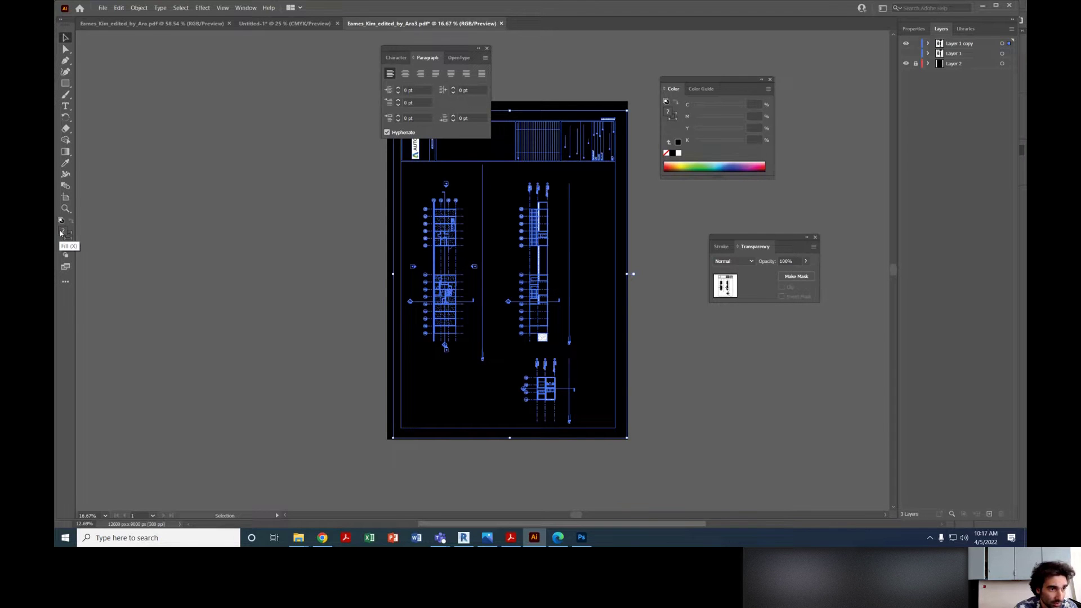
# Step: Set the stroke color of the copied drawing's linework to white and deselect it
pyautogui.doubleClick(69, 239)
pyautogui.click(442, 214)
pyautogui.click(638, 210)
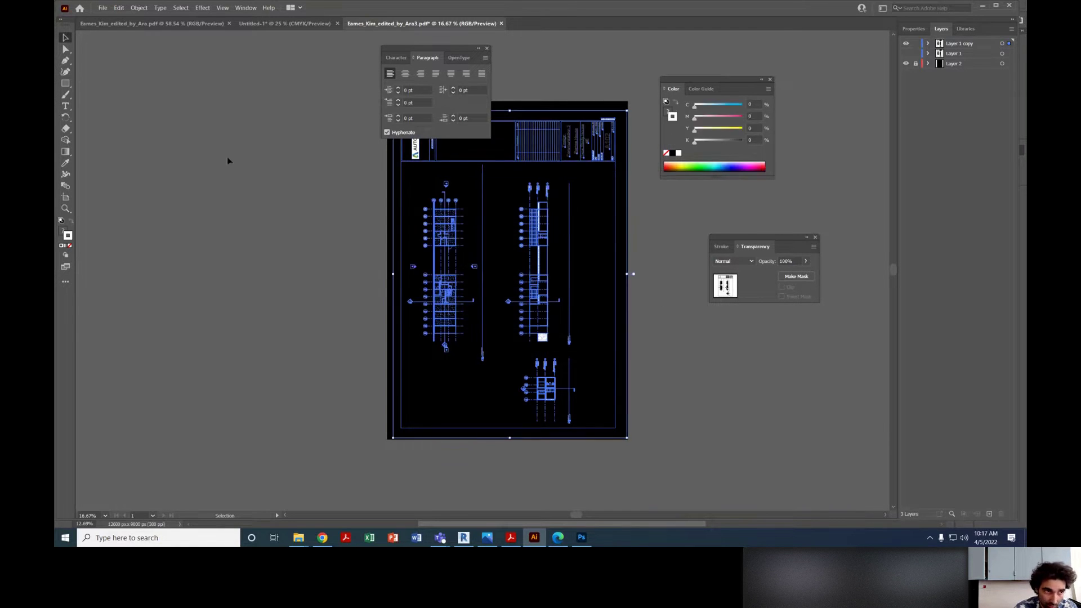
pyautogui.click(184, 108)
# Step: Use Direct Selection to remove the solid white shape from the long section drawing, and inspect the white linework
pyautogui.keyDown('alt'); pyautogui.scroll(-1, 528, 303); pyautogui.keyUp('alt')
pyautogui.keyDown('alt'); pyautogui.scroll(5, 550, 264); pyautogui.keyUp('alt')
pyautogui.keyDown('alt'); pyautogui.scroll(-4, 547, 263); pyautogui.keyUp('alt')
pyautogui.keyDown('alt'); pyautogui.scroll(1, 347, 242); pyautogui.keyUp('alt')
pyautogui.click(70, 50)
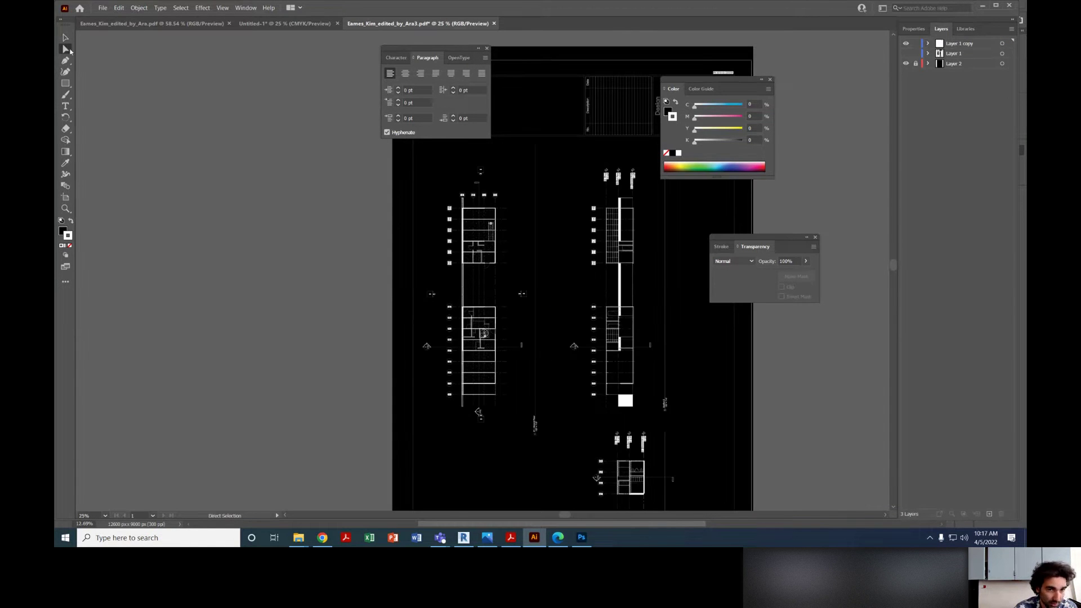
pyautogui.click(620, 292)
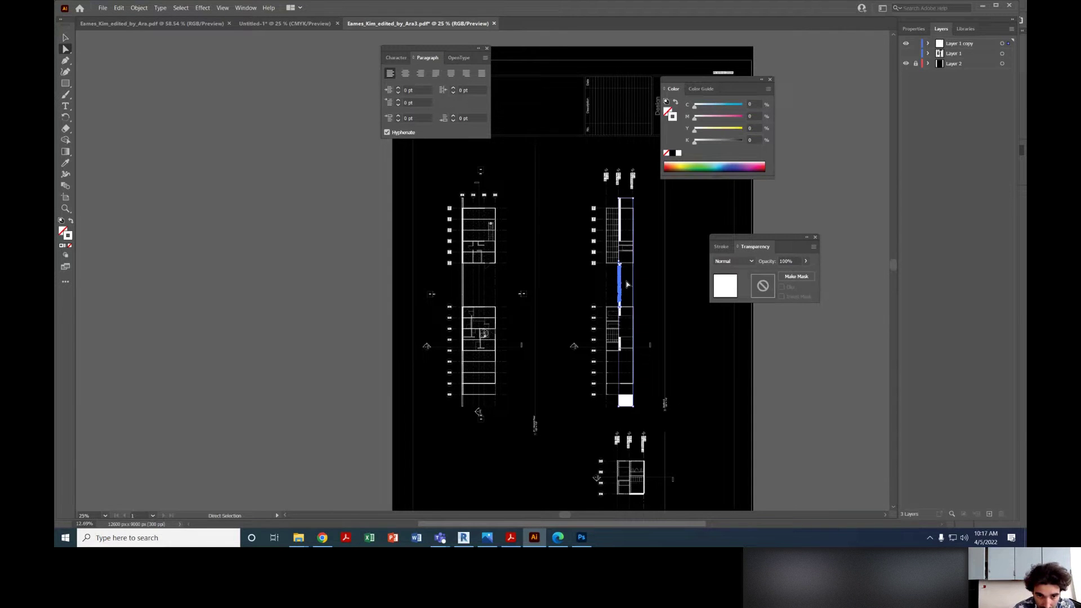
pyautogui.click(671, 325)
pyautogui.keyDown('alt'); pyautogui.scroll(-1, 671, 325); pyautogui.keyUp('alt')
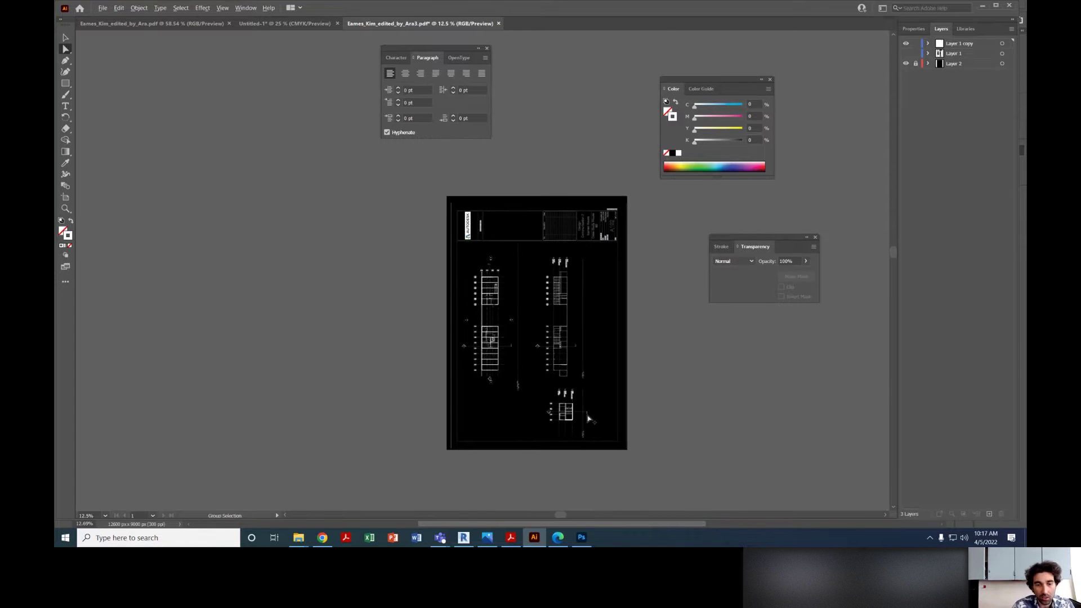
pyautogui.keyDown('alt'); pyautogui.scroll(2, 575, 378); pyautogui.keyUp('alt')
pyautogui.keyDown('alt'); pyautogui.scroll(-1, 572, 376); pyautogui.keyUp('alt')
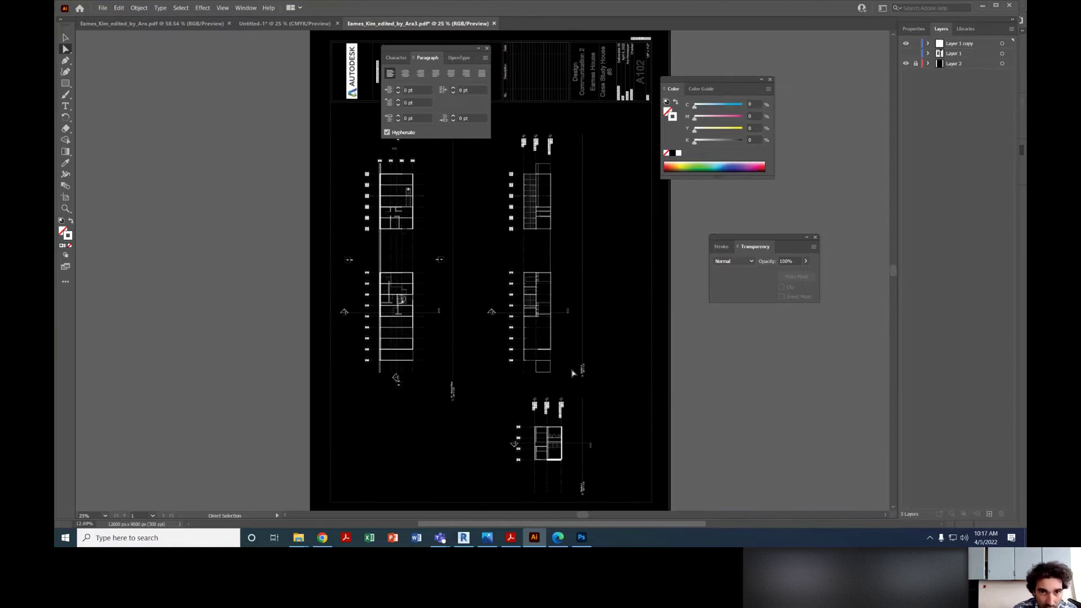
pyautogui.keyDown('alt'); pyautogui.scroll(-1, 573, 374); pyautogui.keyUp('alt')
pyautogui.keyDown('alt'); pyautogui.scroll(2, 530, 259); pyautogui.keyUp('alt')
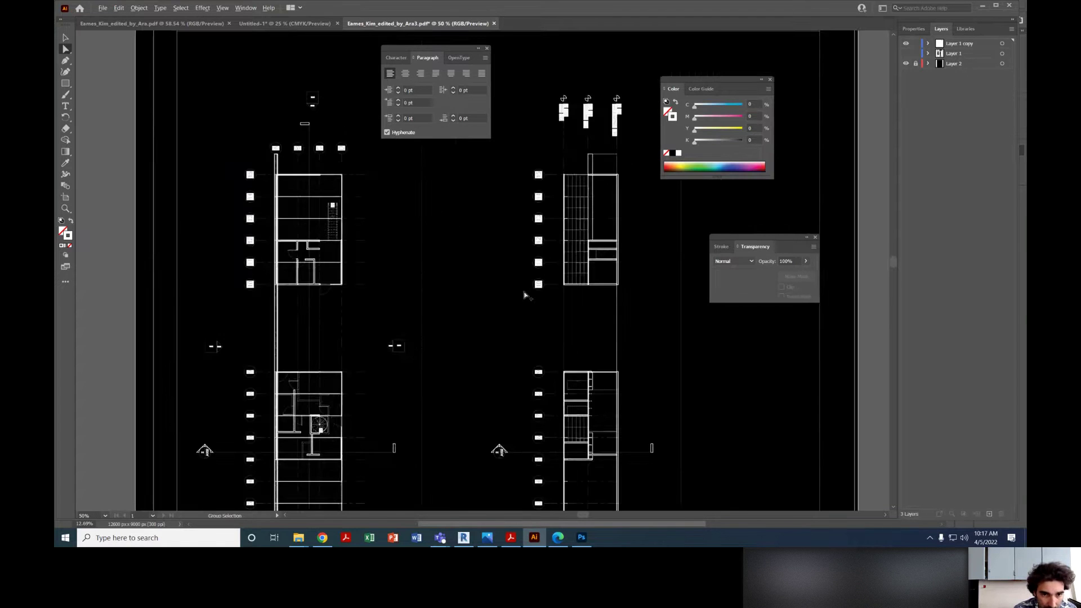
pyautogui.keyDown('alt'); pyautogui.scroll(-1, 530, 281); pyautogui.keyUp('alt')
# Step: Undo the shape removal, white stroke, layer duplication, and black background rectangle, and view the whole sheet
pyautogui.press('v')
pyautogui.press('a')
pyautogui.hotkey('ctrl', 'z')
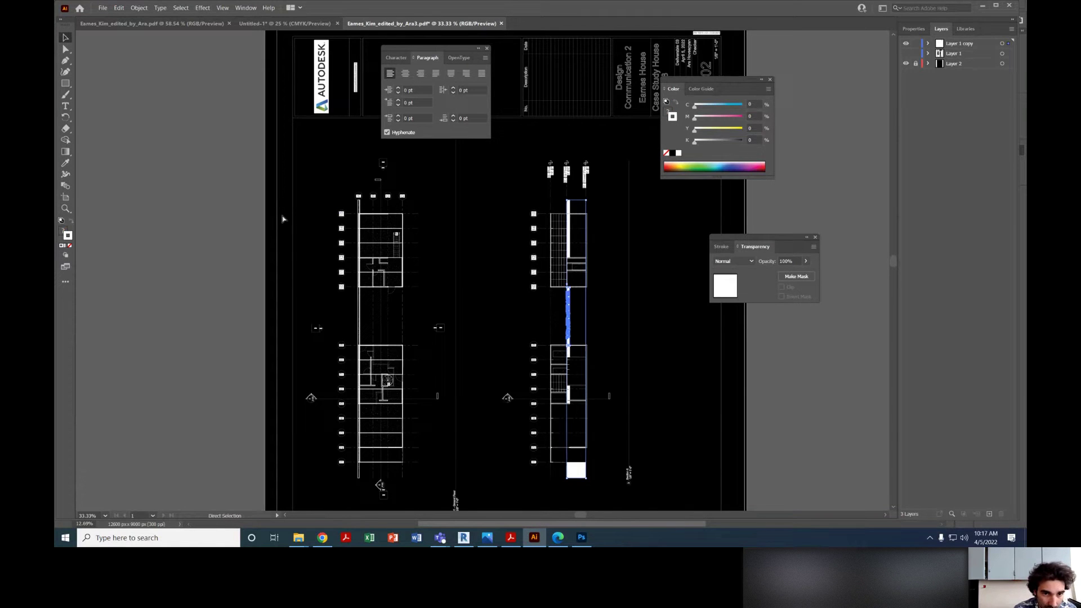
pyautogui.hotkey('ctrl', 'a')
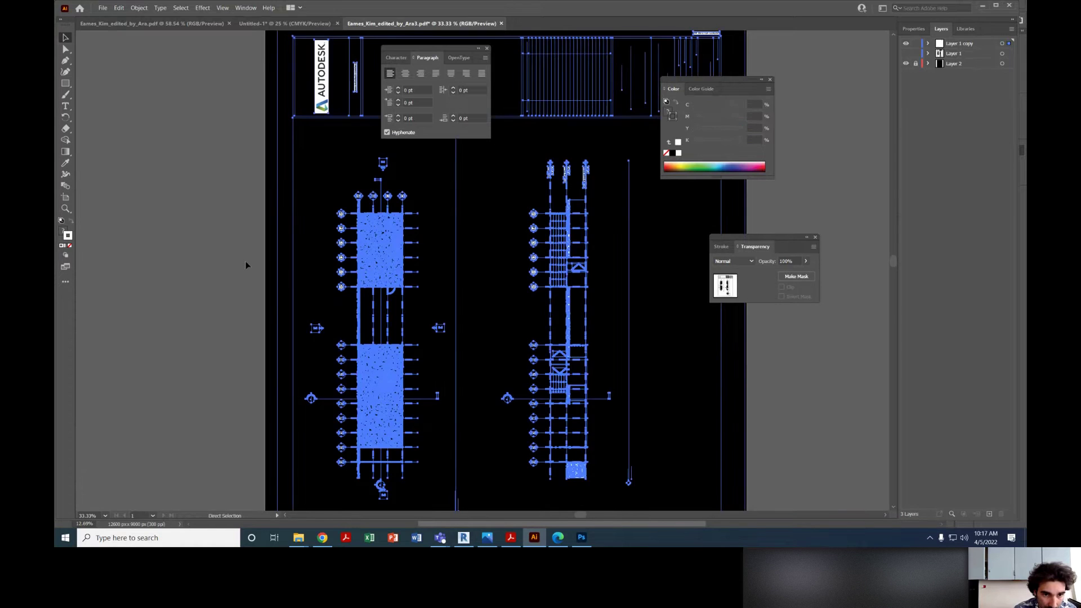
pyautogui.press('Delete')
pyautogui.hotkey('ctrl', 'z')
pyautogui.hotkey('ctrl', 'z')
pyautogui.hotkey('ctrl', 'z')
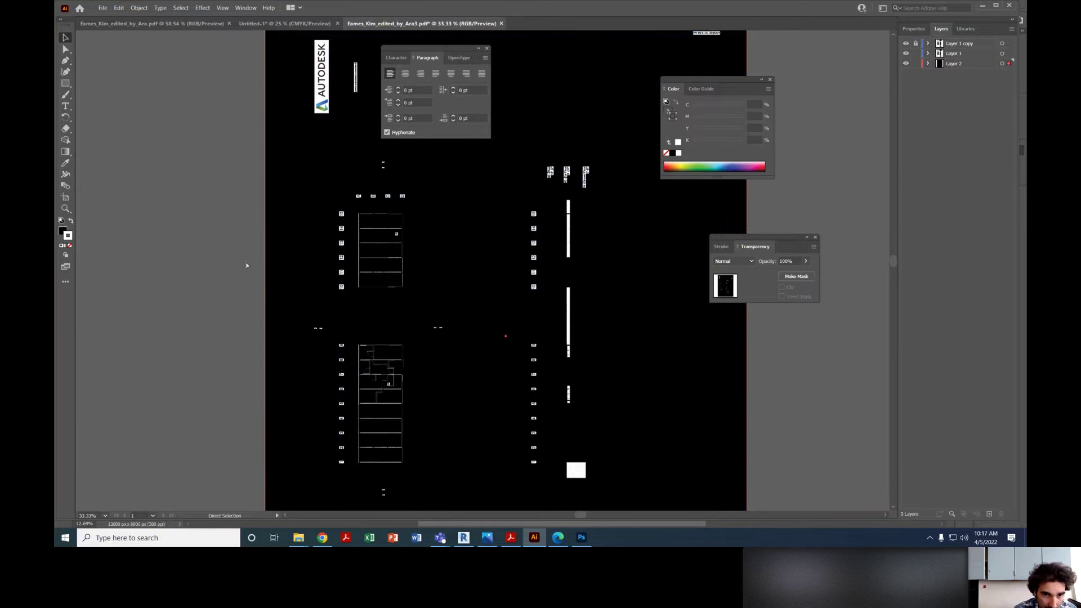
pyautogui.hotkey('ctrl', 'z')
pyautogui.hotkey('ctrl', 'z')
pyautogui.hotkey('ctrl', 'z')
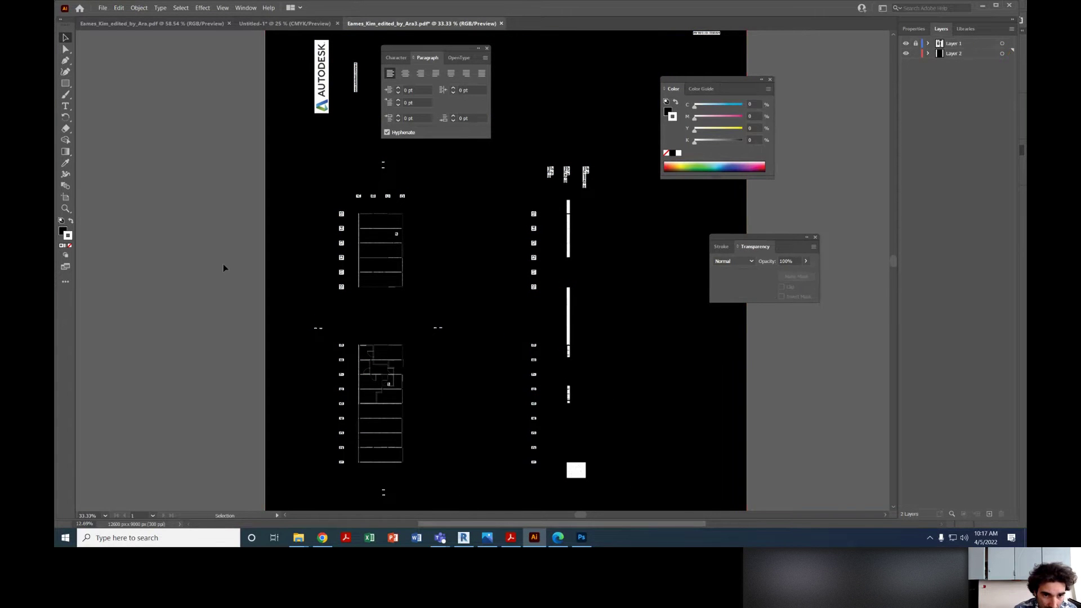
pyautogui.keyDown('alt'); pyautogui.scroll(-2, 223, 264); pyautogui.keyUp('alt')
pyautogui.moveTo(294, 282); pyautogui.dragTo(408, 272)
pyautogui.moveTo(326, 337); pyautogui.dragTo(340, 327)
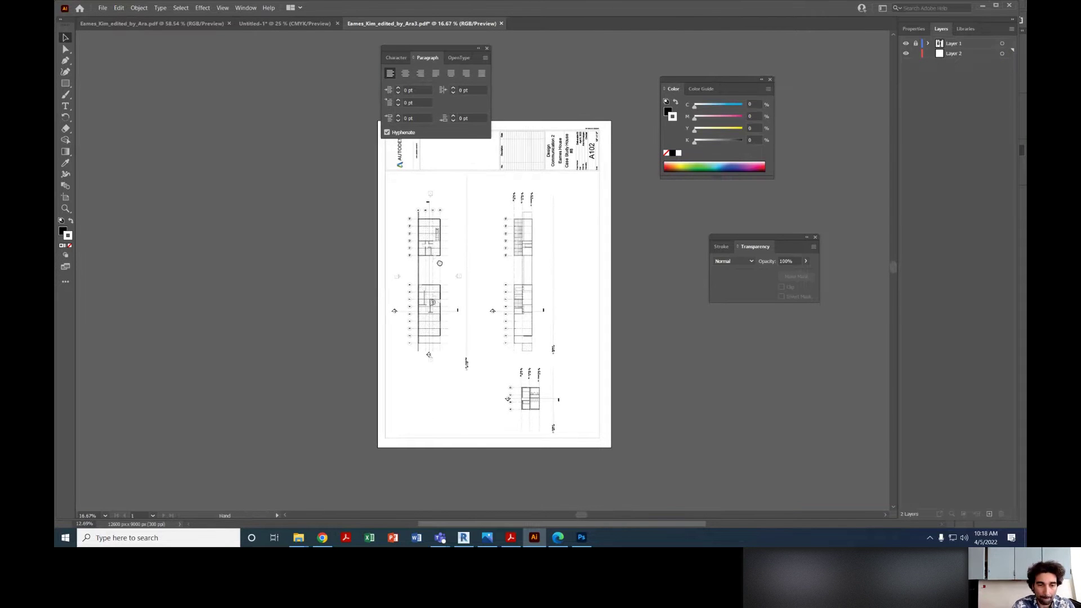
pyautogui.scroll(1, 310, 353)
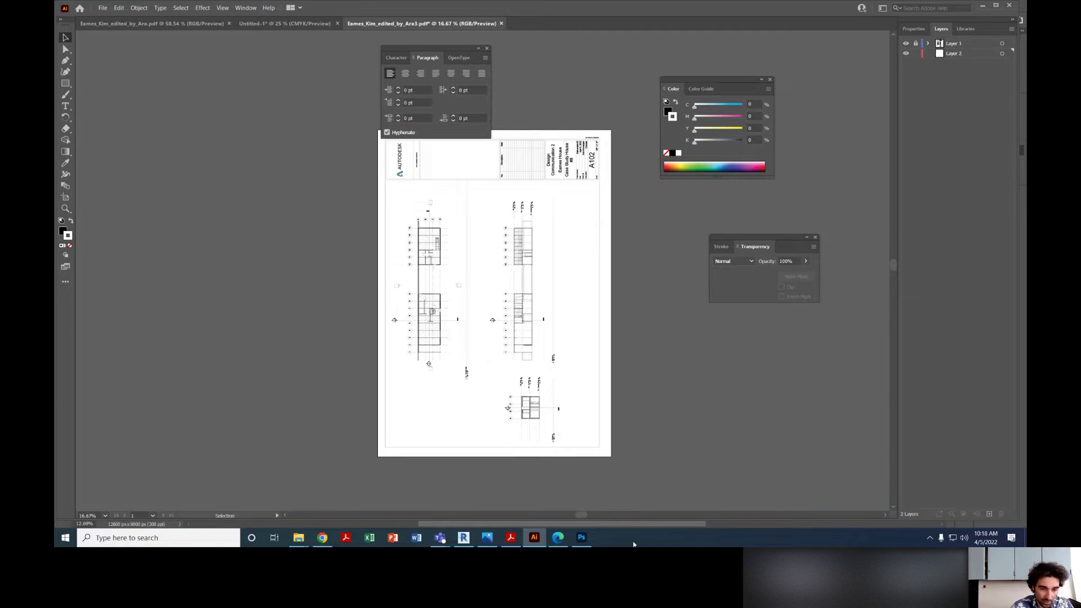
# Step: Switch to Photoshop and add a new layer directly above the black background layer
pyautogui.click(584, 539)
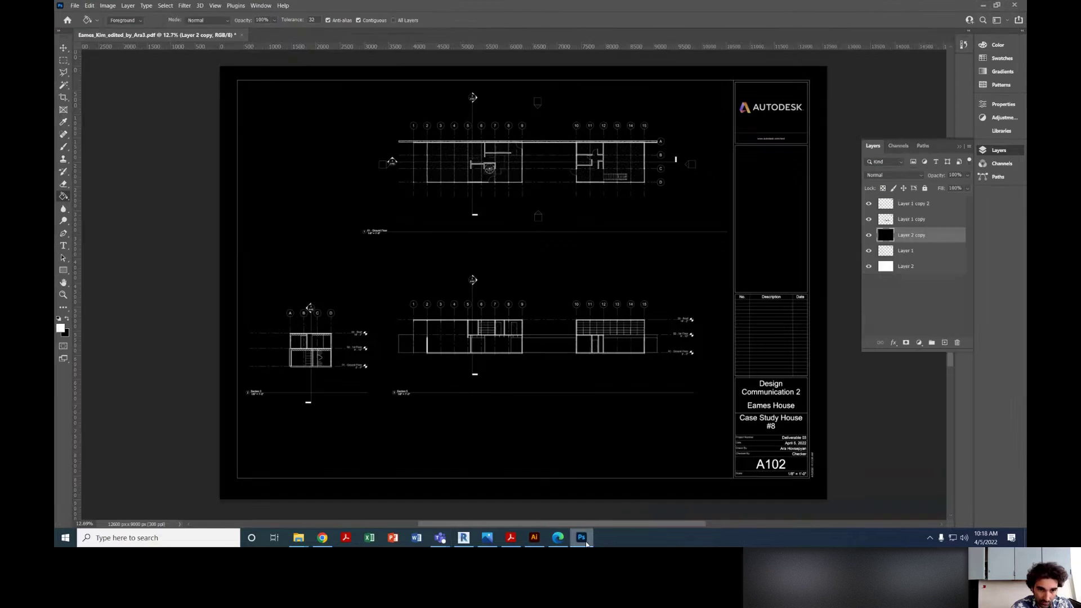
pyautogui.keyDown('alt'); pyautogui.scroll(2, 572, 304); pyautogui.keyUp('alt')
pyautogui.keyDown('alt'); pyautogui.scroll(-2, 532, 324); pyautogui.keyUp('alt')
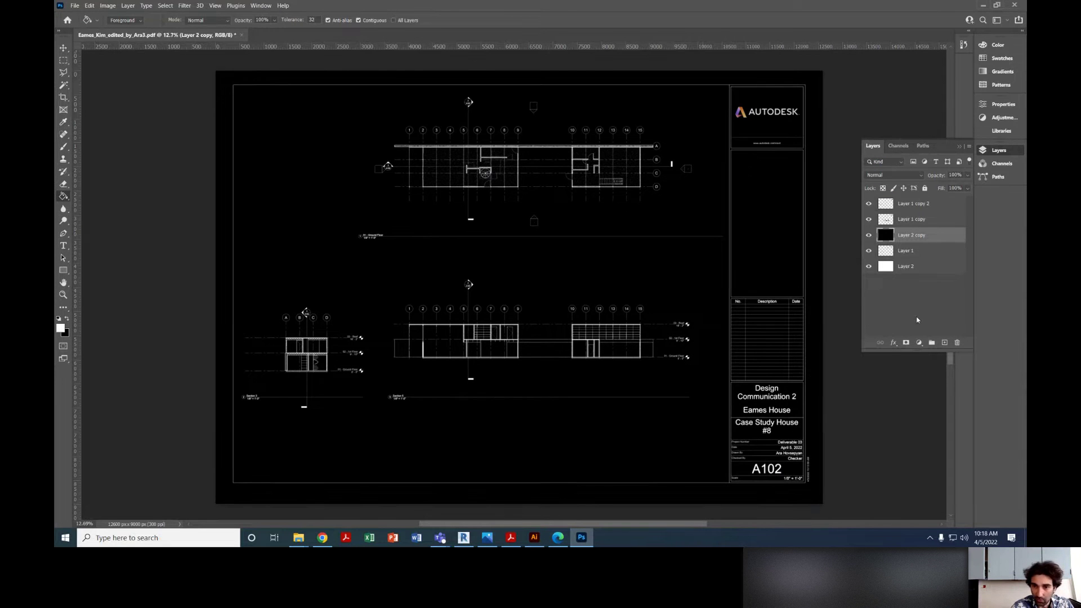
pyautogui.click(944, 343)
# Step: Marquee-select the long section's building volume between grids 2 and 9, fill it with white on the new layer, and deselect
pyautogui.click(64, 59)
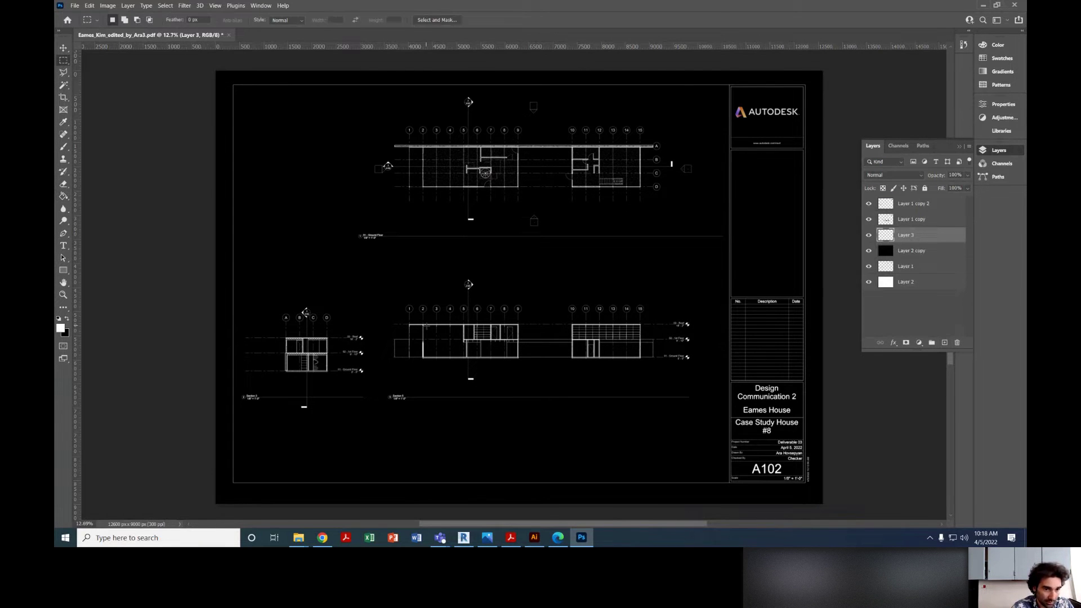
pyautogui.keyDown('alt'); pyautogui.scroll(2, 430, 327); pyautogui.keyUp('alt')
pyautogui.moveTo(419, 321)
pyautogui.mouseDown()
pyautogui.moveTo(497, 368)
pyautogui.moveTo(548, 370)
pyautogui.mouseUp()
pyautogui.click(63, 196)
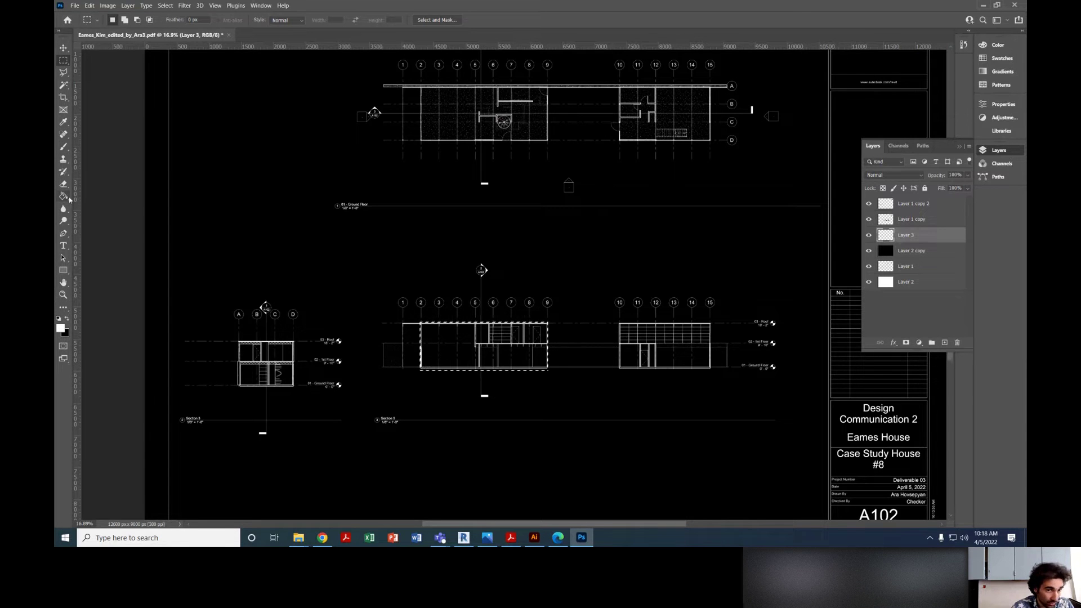
pyautogui.click(484, 355)
pyautogui.click(62, 59)
pyautogui.hotkey('ctrl', 'd')
# Step: Lower the white fill layer's opacity to 11% and inspect the shaded section
pyautogui.click(967, 176)
pyautogui.moveTo(940, 190); pyautogui.dragTo(927, 187)
pyautogui.keyDown('alt'); pyautogui.scroll(-2, 506, 321); pyautogui.keyUp('alt')
pyautogui.keyDown('alt'); pyautogui.scroll(6, 521, 348); pyautogui.keyUp('alt')
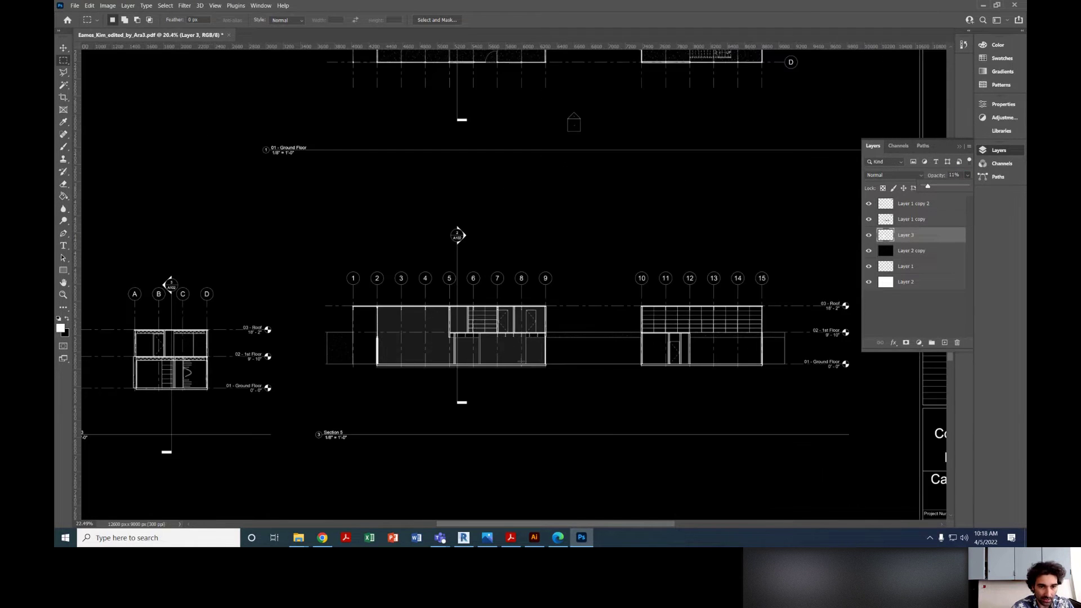
# Step: Toggle Layer 3's visibility repeatedly on the whole sheet to compare the long section with and without its shading, leaving the layer shown
pyautogui.keyDown('alt'); pyautogui.scroll(-4, 539, 348); pyautogui.keyUp('alt')
pyautogui.keyDown('alt'); pyautogui.scroll(-2, 538, 246); pyautogui.keyUp('alt')
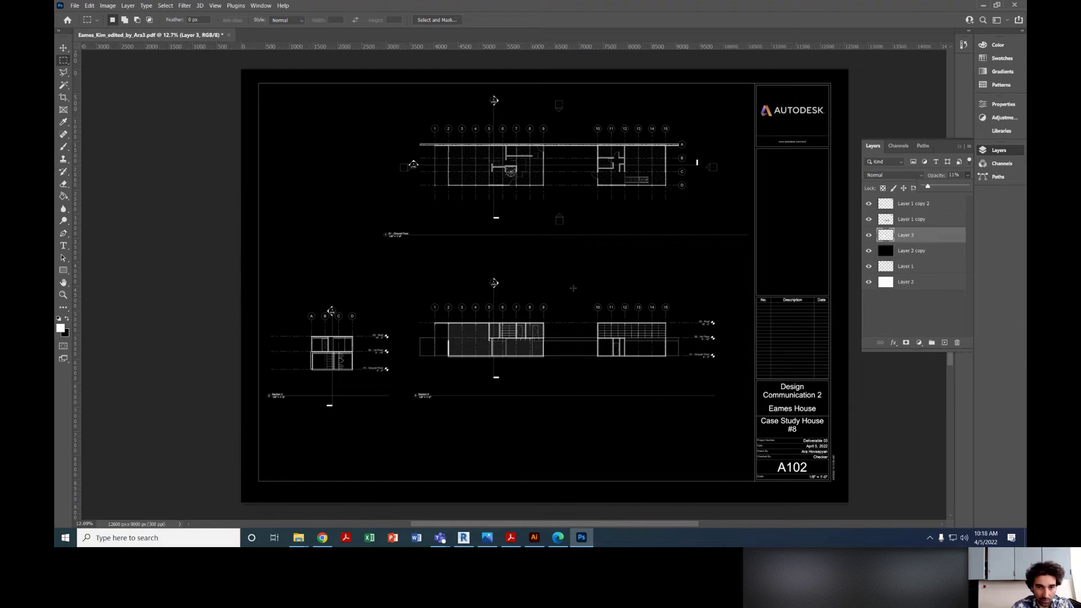
pyautogui.click(869, 235)
pyautogui.click(870, 235)
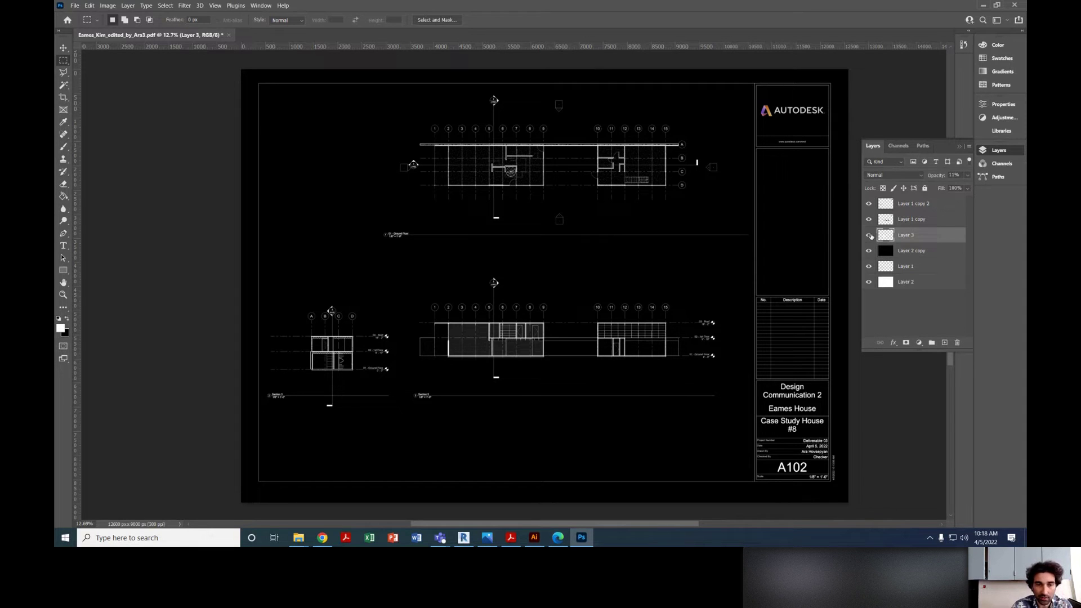
pyautogui.click(870, 235)
pyautogui.click(870, 236)
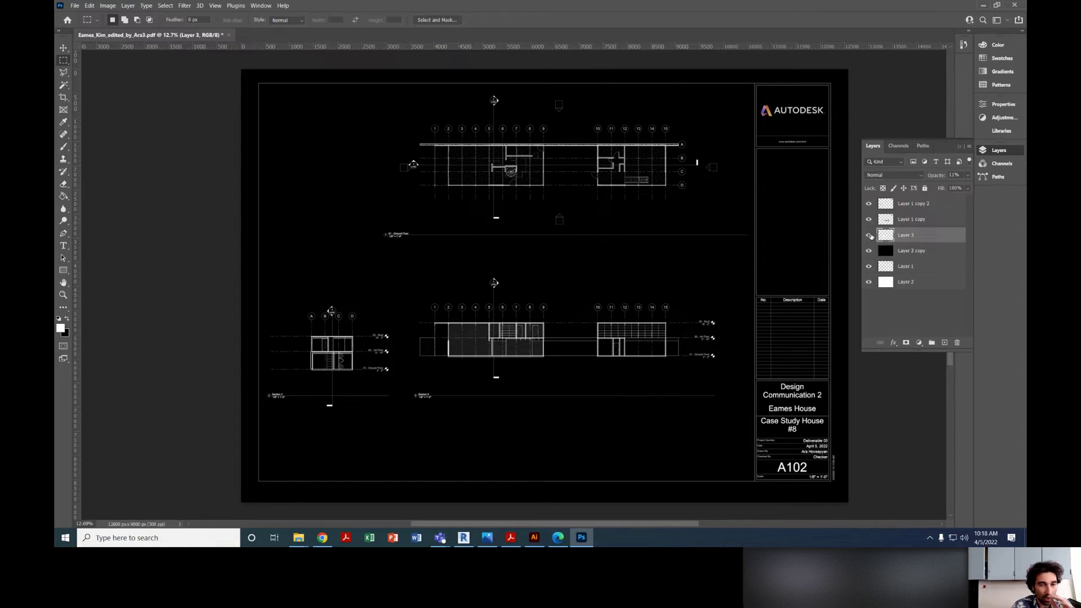
pyautogui.click(870, 235)
pyautogui.click(870, 236)
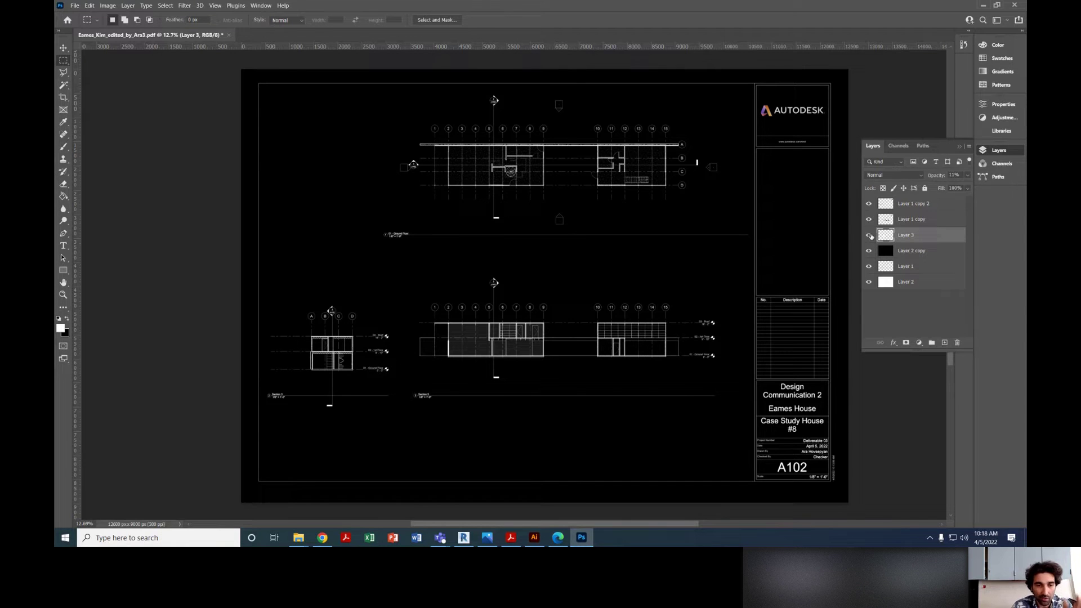
pyautogui.click(870, 236)
pyautogui.click(871, 236)
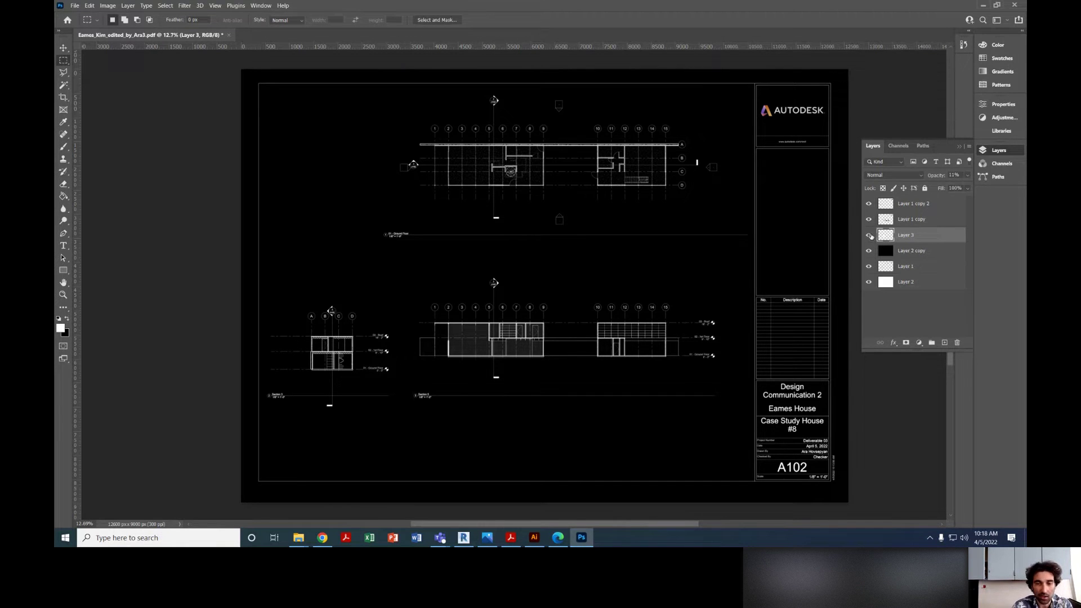
pyautogui.click(870, 235)
pyautogui.click(870, 236)
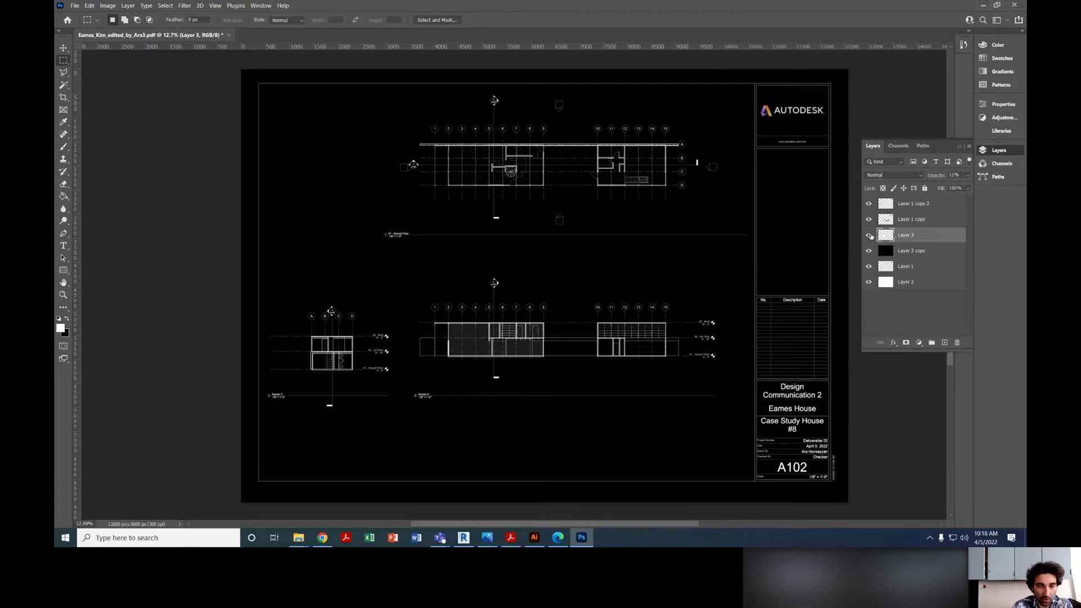
pyautogui.click(870, 236)
pyautogui.click(870, 236)
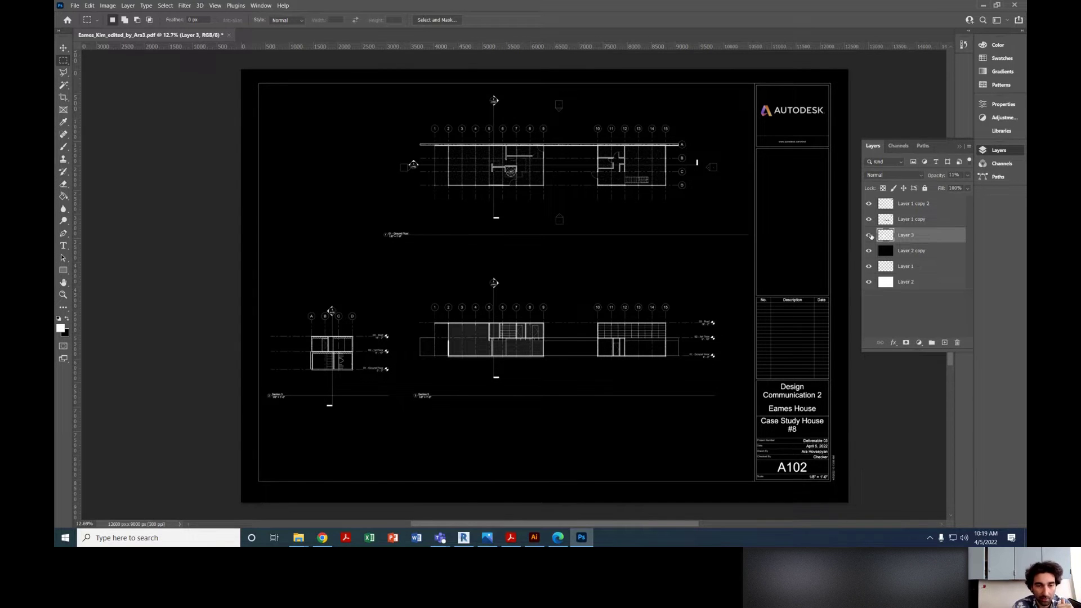
pyautogui.click(870, 236)
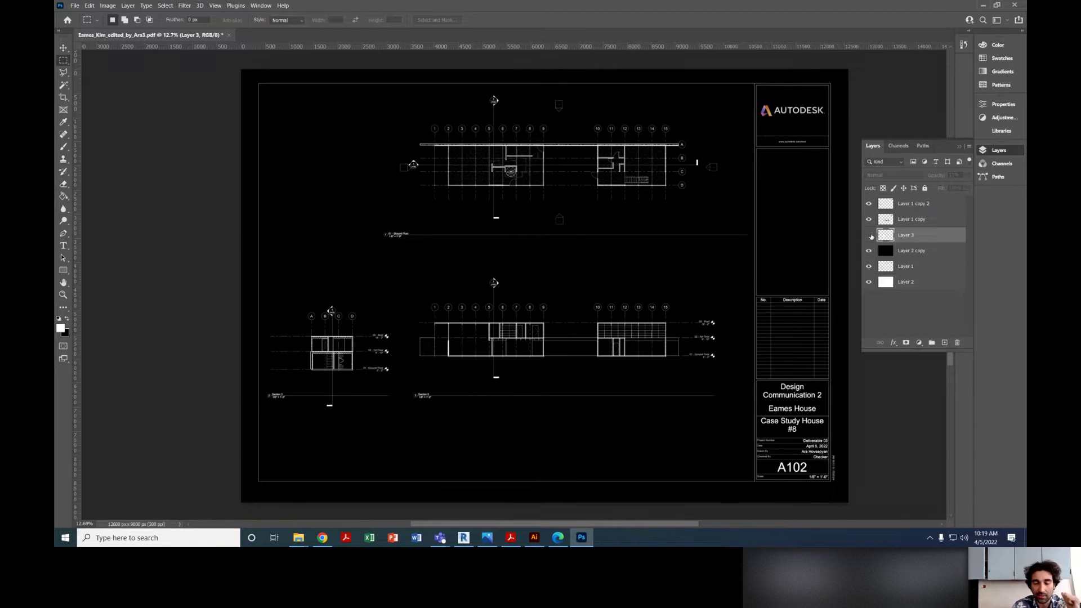
pyautogui.click(870, 236)
pyautogui.click(870, 236)
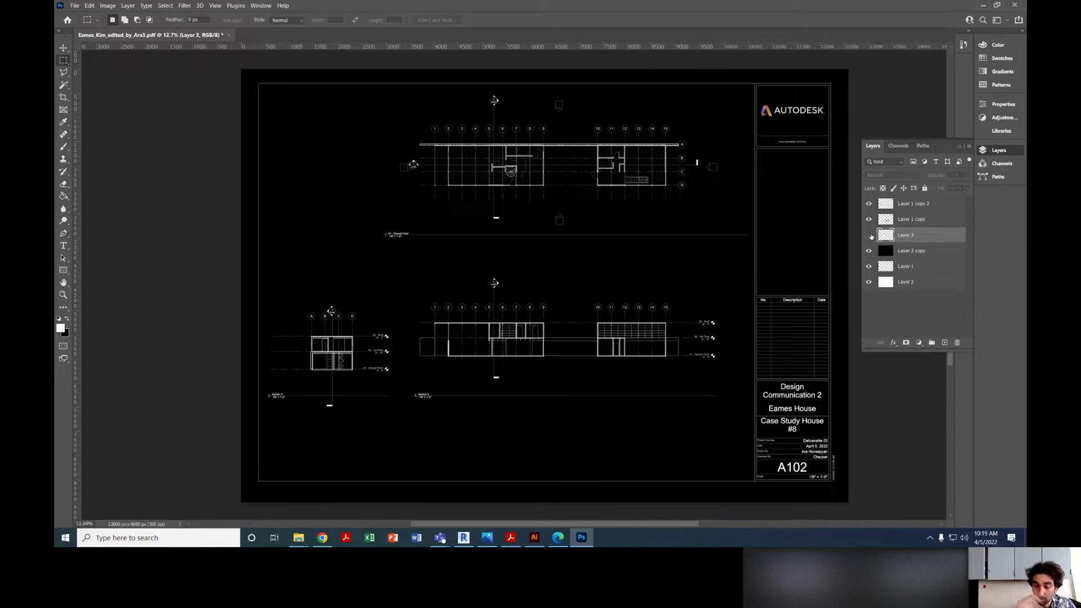
pyautogui.click(869, 235)
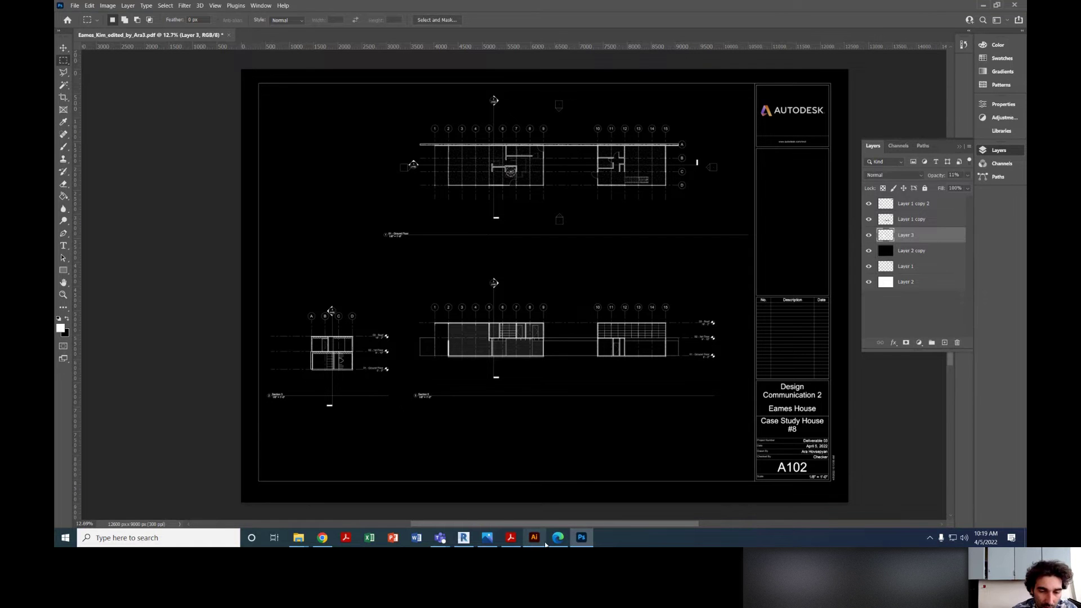
# Step: Switch to Illustrator, unlock Layer 1 of the A102 sheet, and copy all of its artwork
pyautogui.click(581, 539)
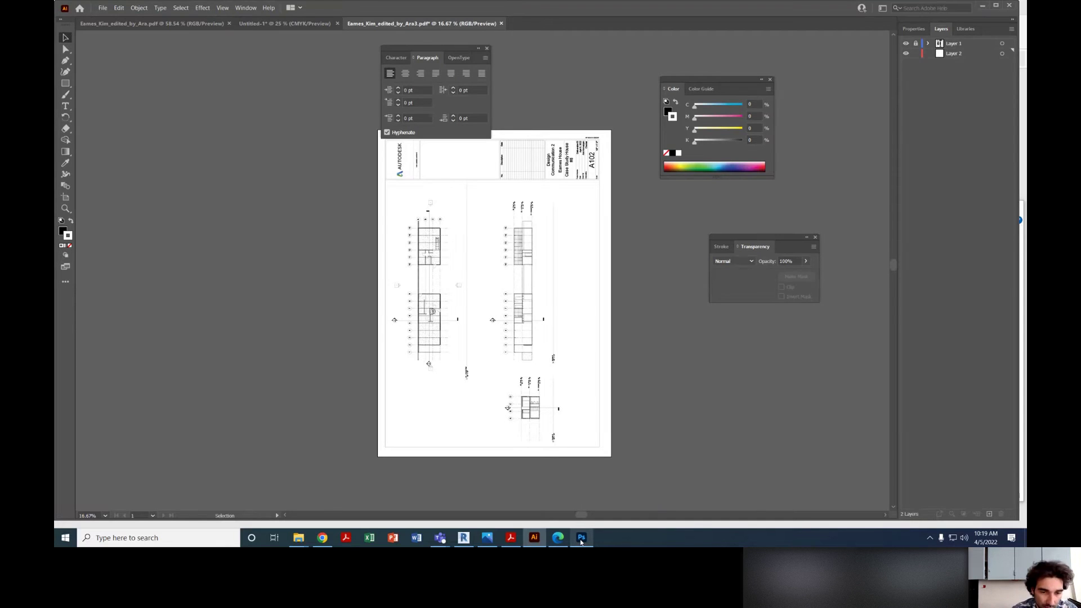
pyautogui.scroll(-2, 576, 482)
pyautogui.scroll(3, 576, 482)
pyautogui.scroll(-1, 576, 472)
pyautogui.scroll(1, 578, 349)
pyautogui.keyDown('alt'); pyautogui.scroll(3, 514, 308); pyautogui.keyUp('alt')
pyautogui.moveTo(531, 326); pyautogui.dragTo(568, 248)
pyautogui.keyDown('alt'); pyautogui.scroll(-1, 568, 251); pyautogui.keyUp('alt')
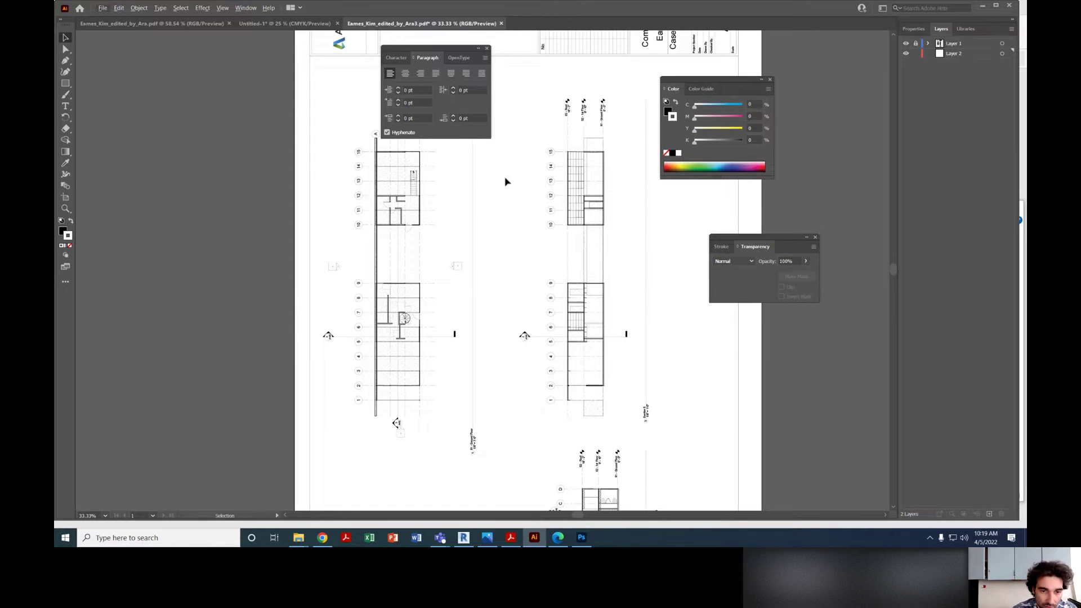
pyautogui.keyDown('alt'); pyautogui.scroll(-2, 585, 282); pyautogui.keyUp('alt')
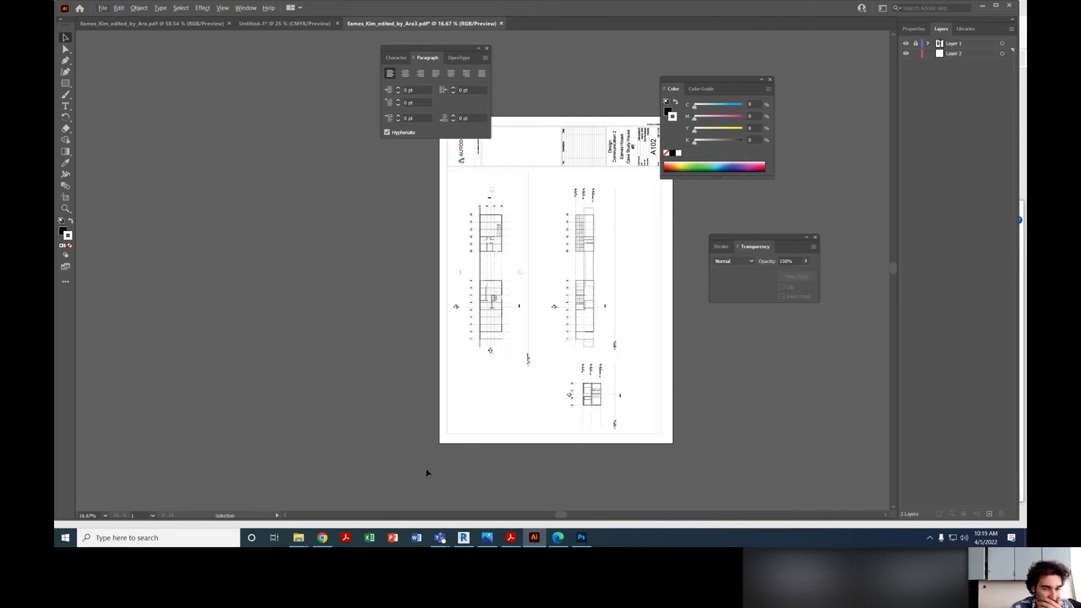
pyautogui.moveTo(563, 363); pyautogui.dragTo(475, 385)
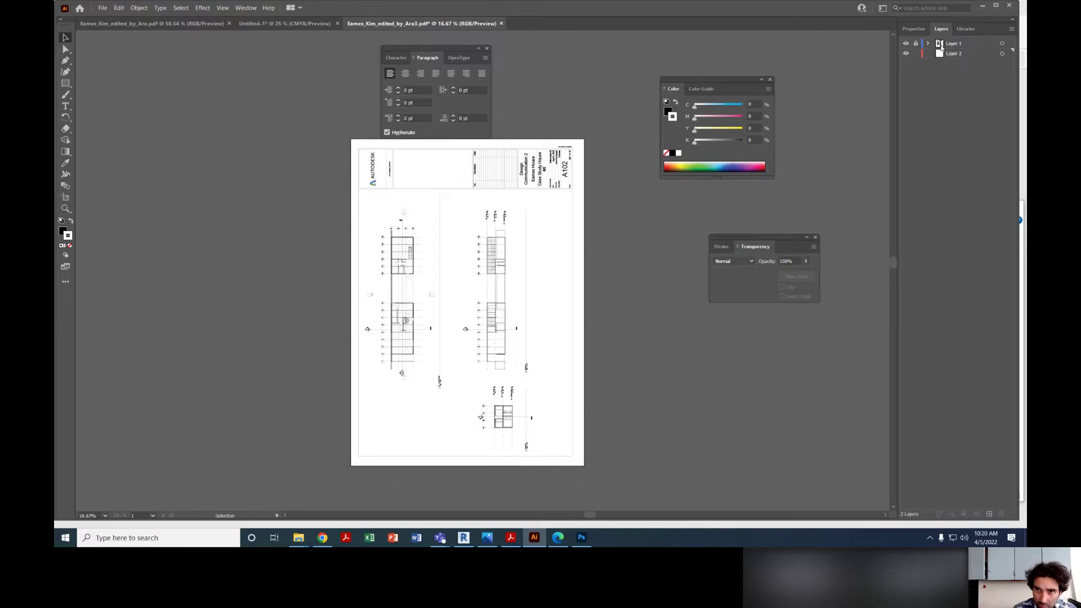
pyautogui.click(916, 43)
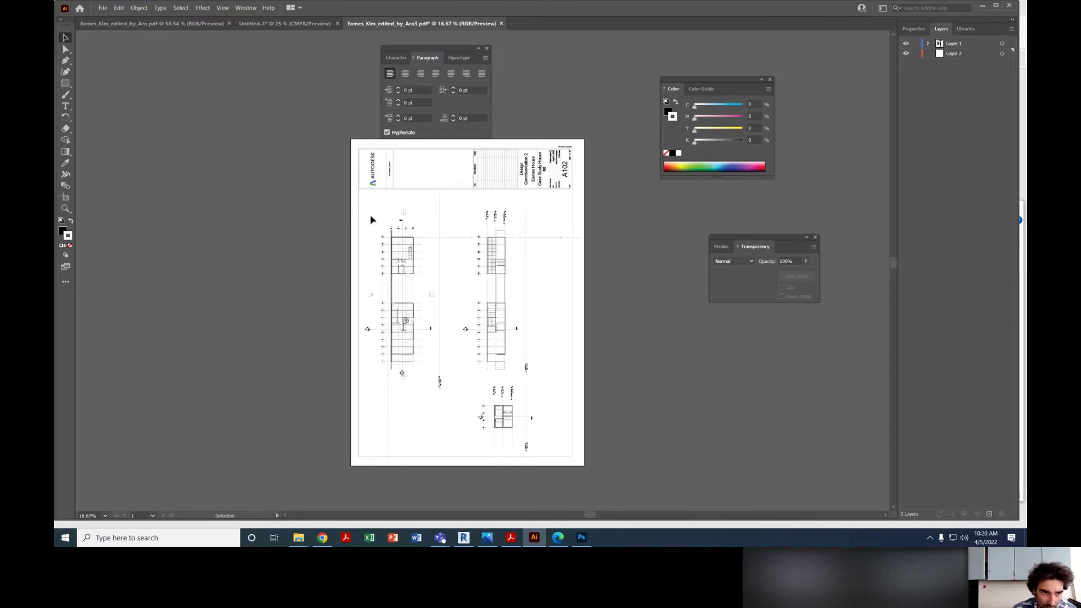
pyautogui.hotkey('ctrl', 'a')
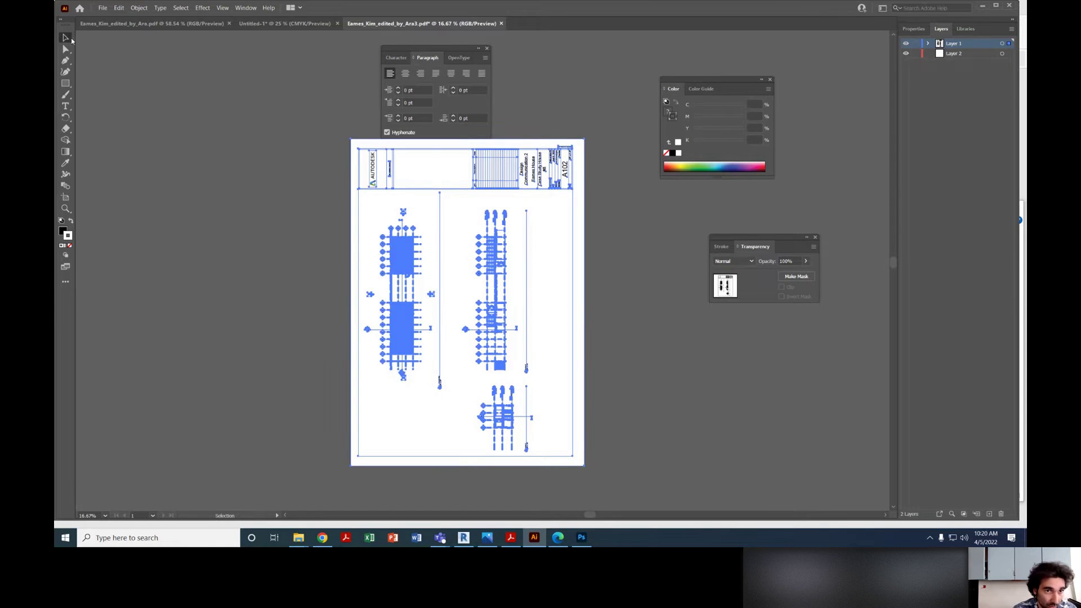
# Step: Create a 24 x 36 in portrait CMYK document at 300 ppi and paste the sheet artwork into it
pyautogui.hotkey('ctrl', 'n')
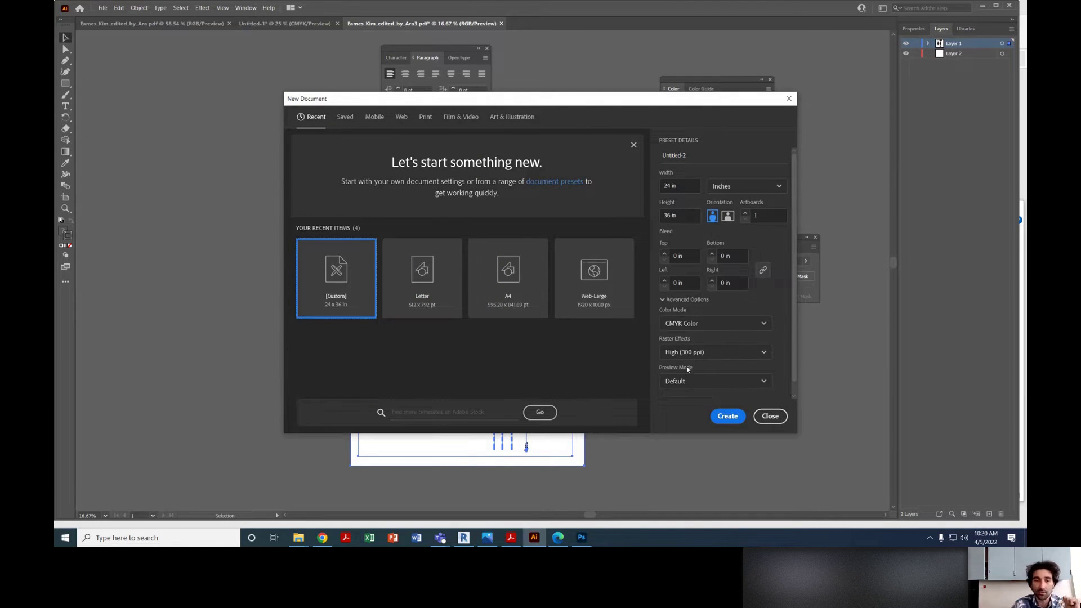
pyautogui.click(729, 422)
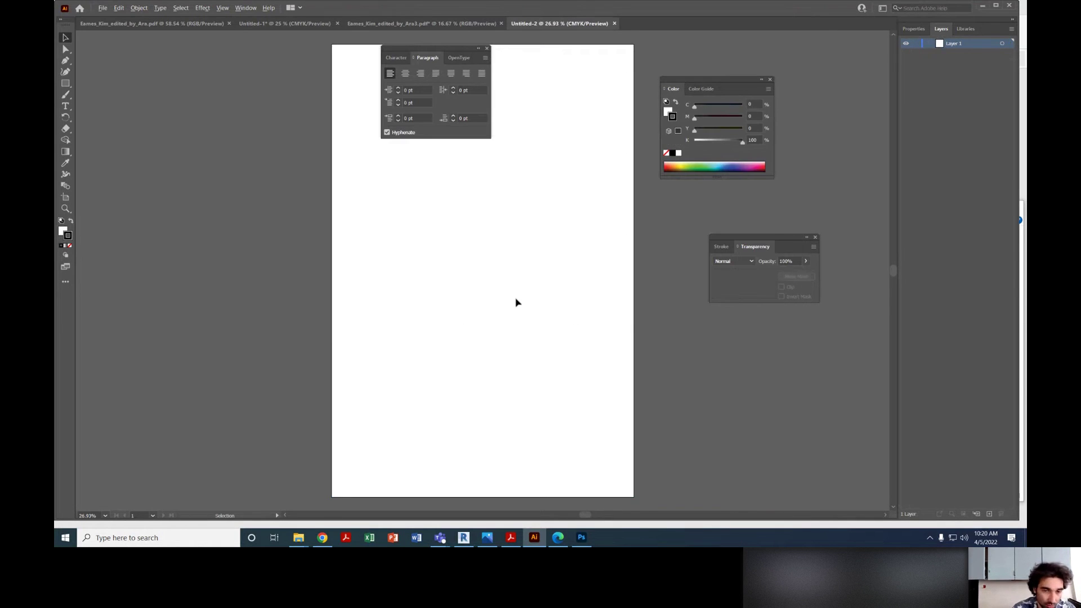
pyautogui.hotkey('ctrl', '-')
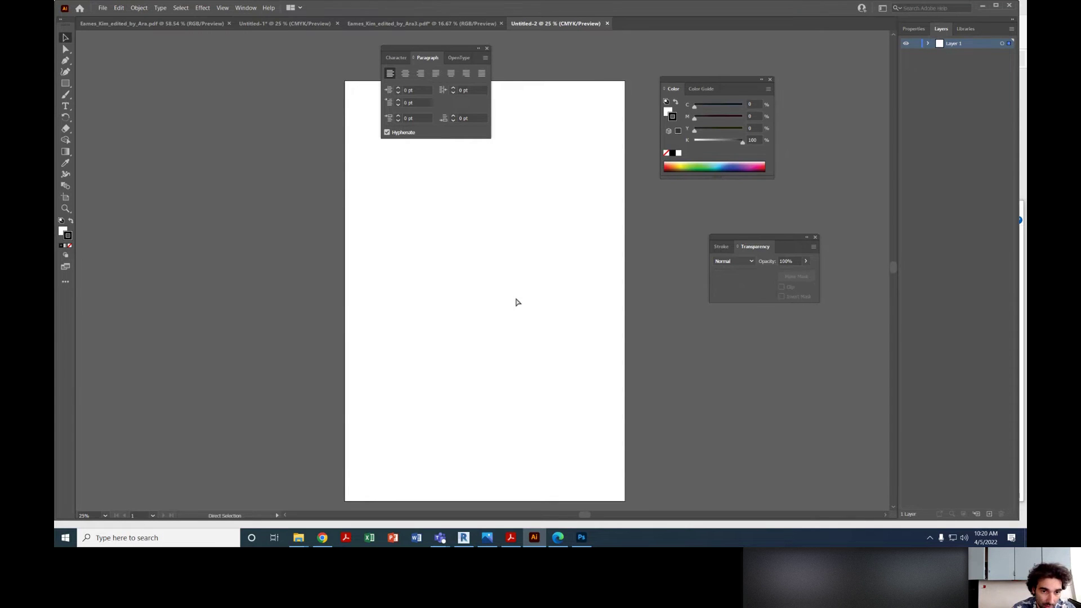
pyautogui.hotkey('ctrl', 'v')
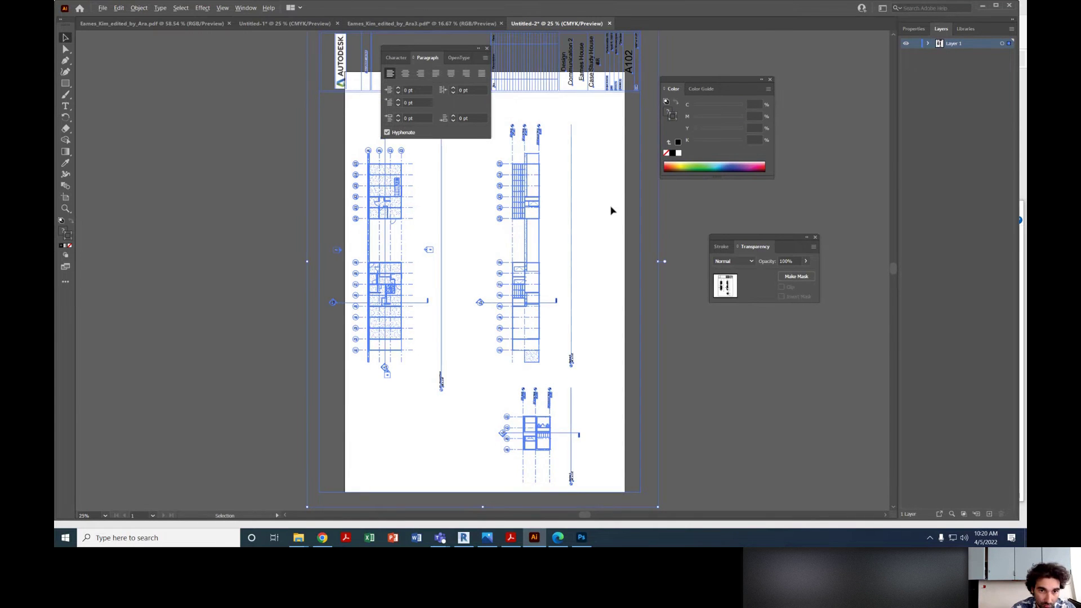
# Step: Rotate the pasted sheet artwork 90 degrees clockwise so its text reads upright, place it over the artboard, and deselect it
pyautogui.keyDown('alt'); pyautogui.scroll(-1, 612, 210); pyautogui.keyUp('alt')
pyautogui.moveTo(644, 97); pyautogui.dragTo(704, 377)
pyautogui.moveTo(778, 357); pyautogui.dragTo(719, 335)
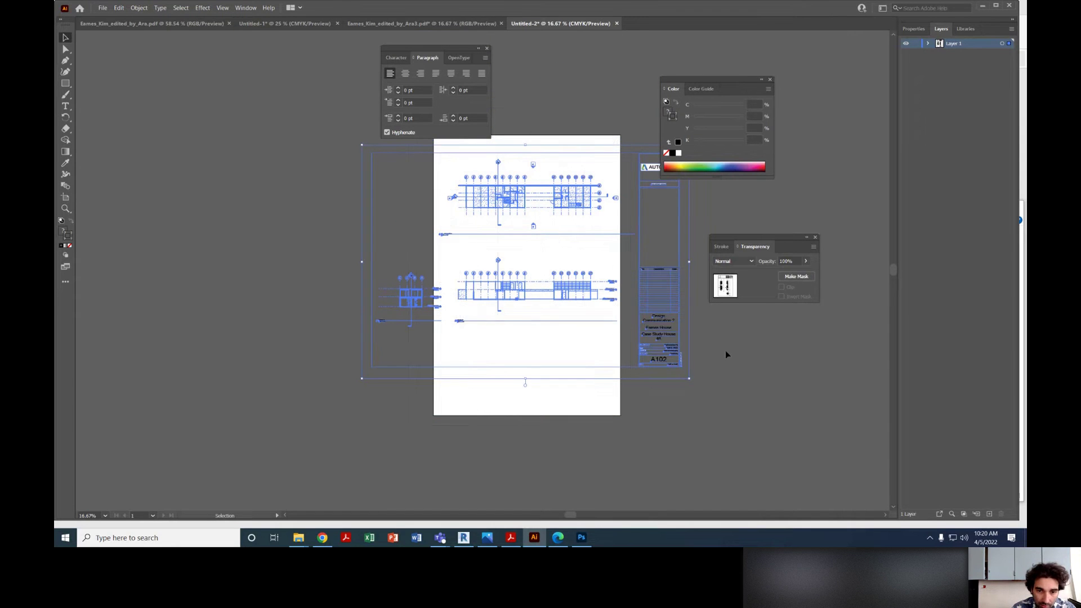
pyautogui.click(719, 334)
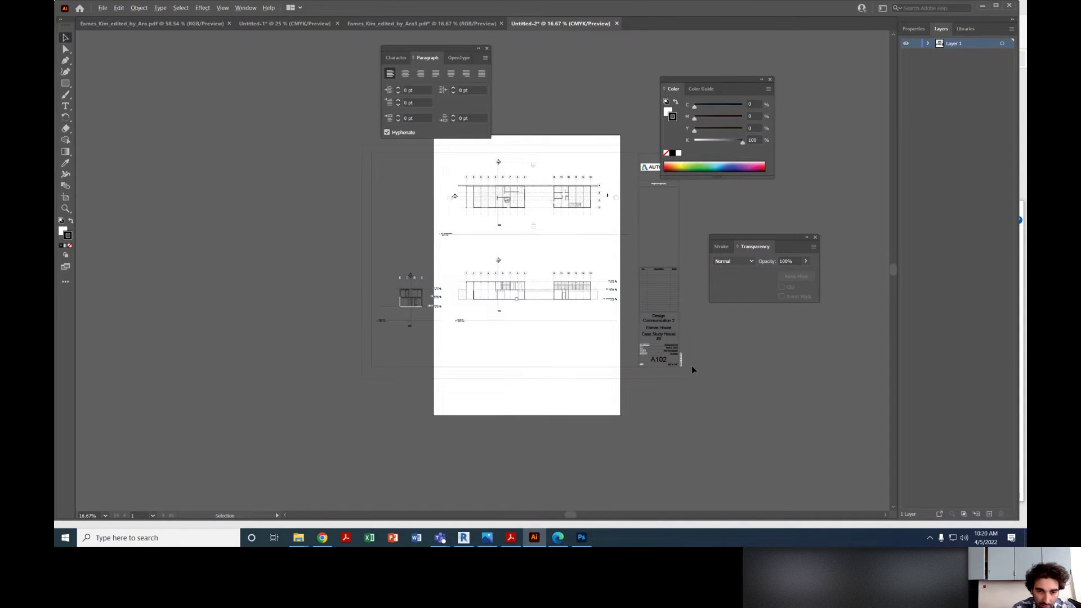
# Step: Examine how the rotated landscape sheet fits against the 24 x 36 in portrait artboard
pyautogui.scroll(-1, 696, 380)
pyautogui.keyDown('alt'); pyautogui.scroll(1, 574, 229); pyautogui.keyUp('alt')
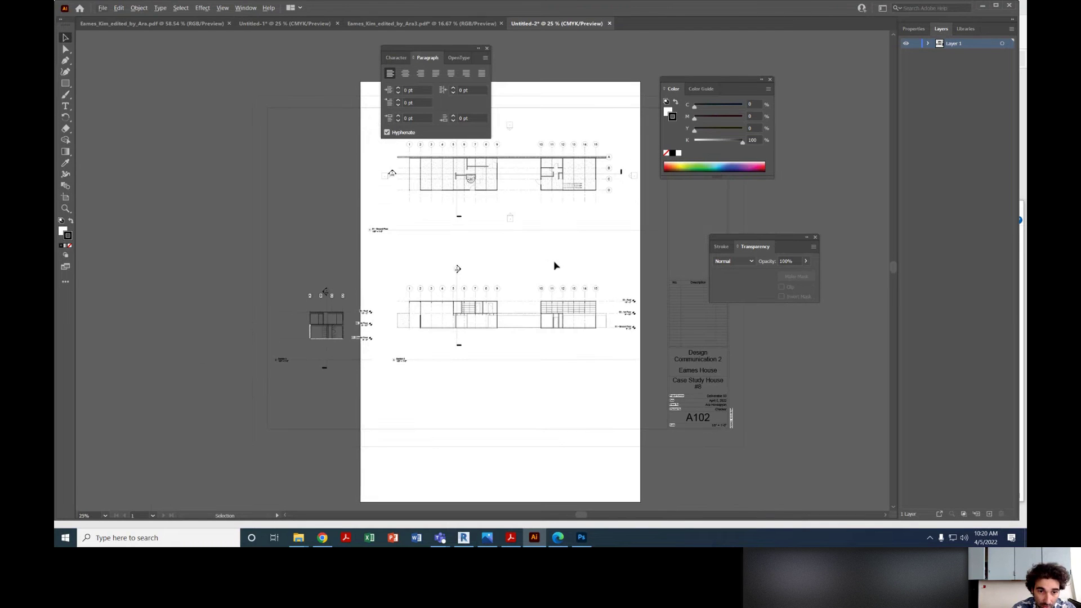
pyautogui.keyDown('alt'); pyautogui.scroll(-1, 557, 259); pyautogui.keyUp('alt')
pyautogui.scroll(1, 557, 260)
pyautogui.scroll(-1, 558, 261)
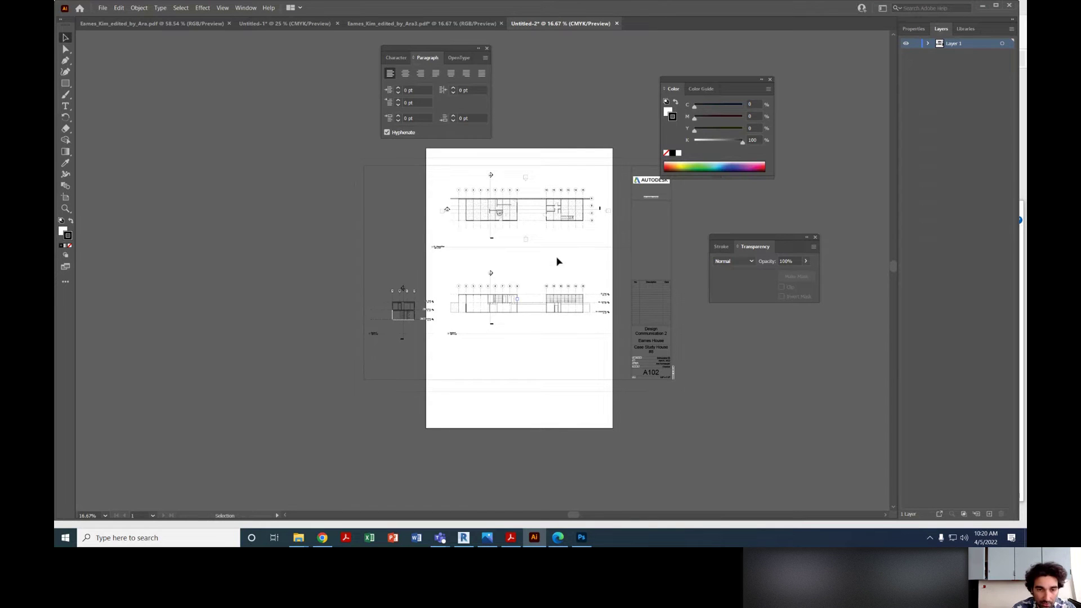
pyautogui.scroll(-1, 574, 266)
pyautogui.scroll(1, 574, 270)
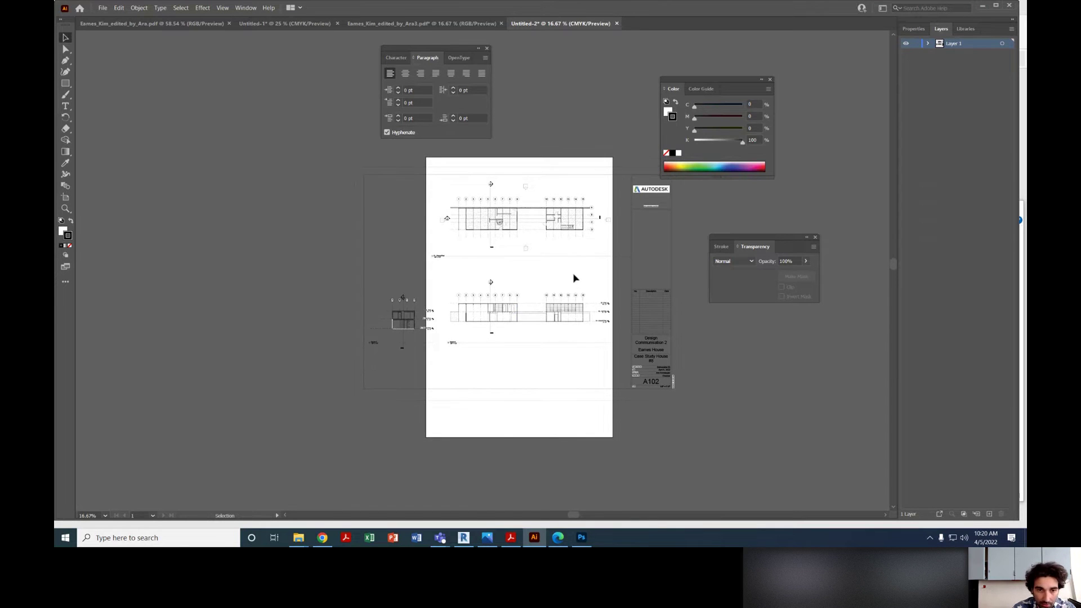
pyautogui.scroll(1, 648, 368)
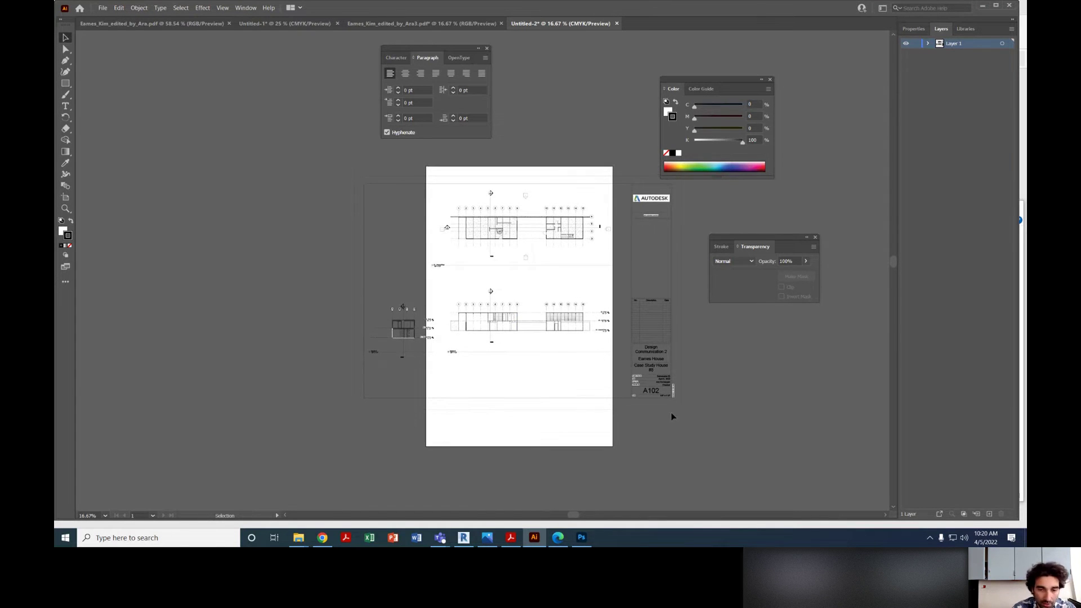
pyautogui.moveTo(684, 396); pyautogui.dragTo(309, 143)
pyautogui.click(620, 233)
# Step: Inspect the ground floor plan and both sections up close, and review the free space around them on the artboard
pyautogui.keyDown('alt'); pyautogui.scroll(5, 593, 232); pyautogui.keyUp('alt')
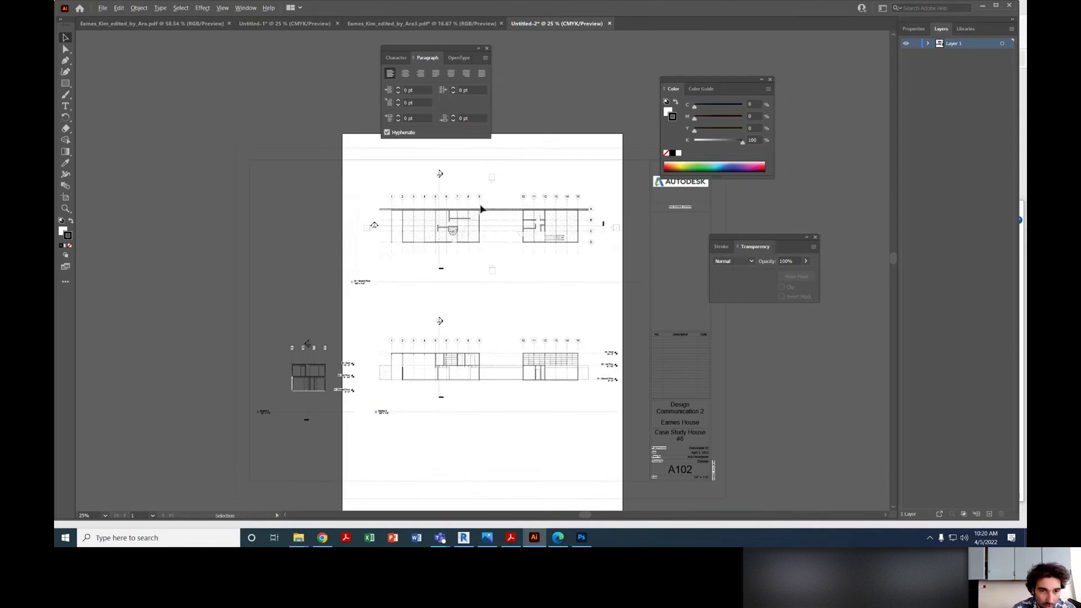
pyautogui.keyDown('alt'); pyautogui.scroll(-2, 473, 233); pyautogui.keyUp('alt')
pyautogui.keyDown('alt'); pyautogui.scroll(-2, 512, 310); pyautogui.keyUp('alt')
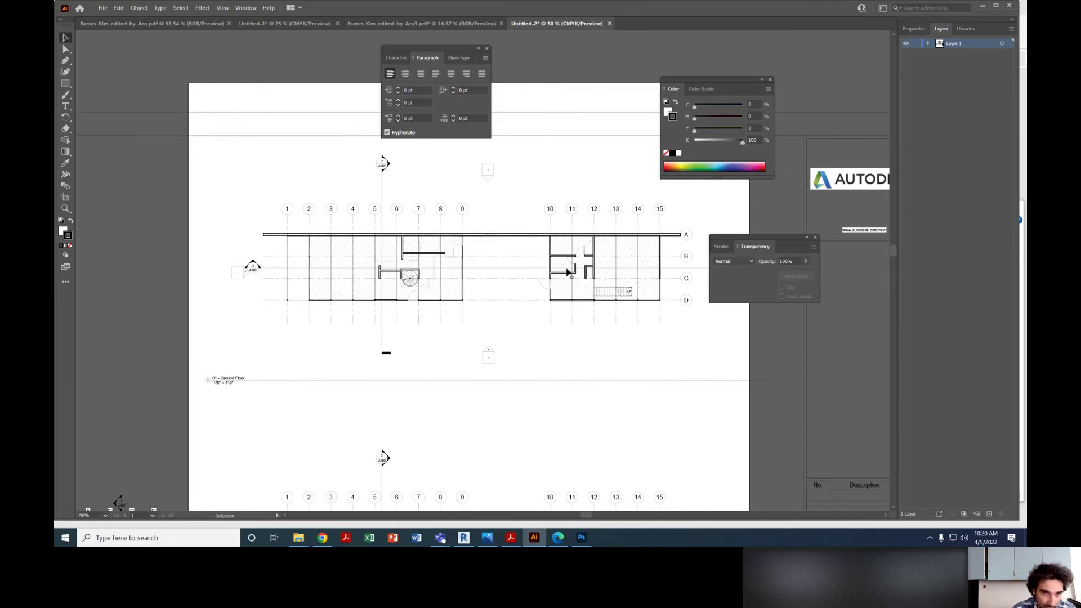
pyautogui.keyDown('alt'); pyautogui.scroll(-3, 666, 312); pyautogui.keyUp('alt')
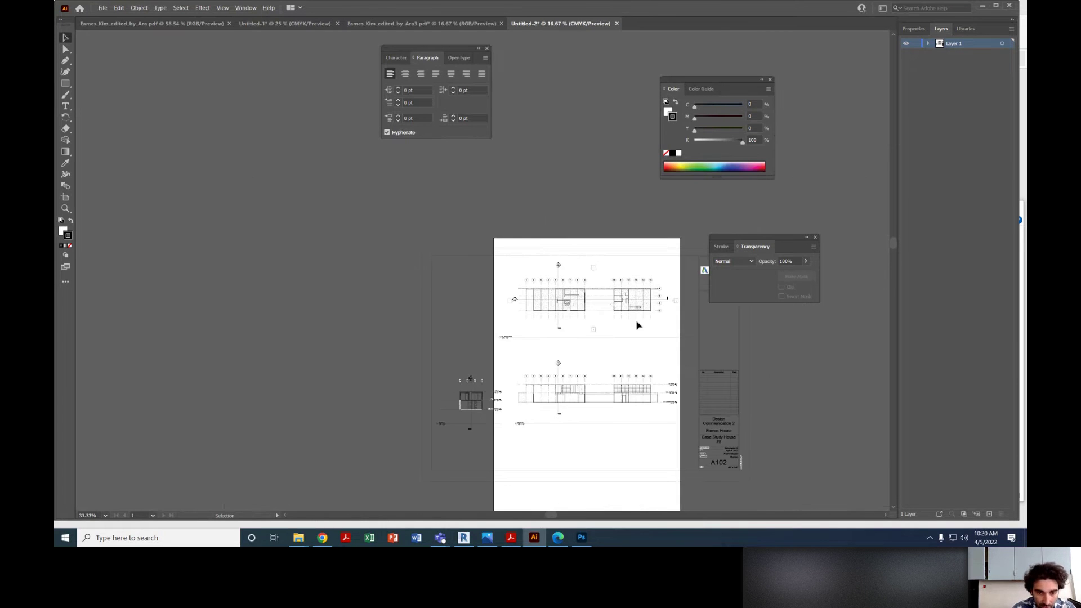
pyautogui.keyDown('alt'); pyautogui.scroll(2, 589, 315); pyautogui.keyUp('alt')
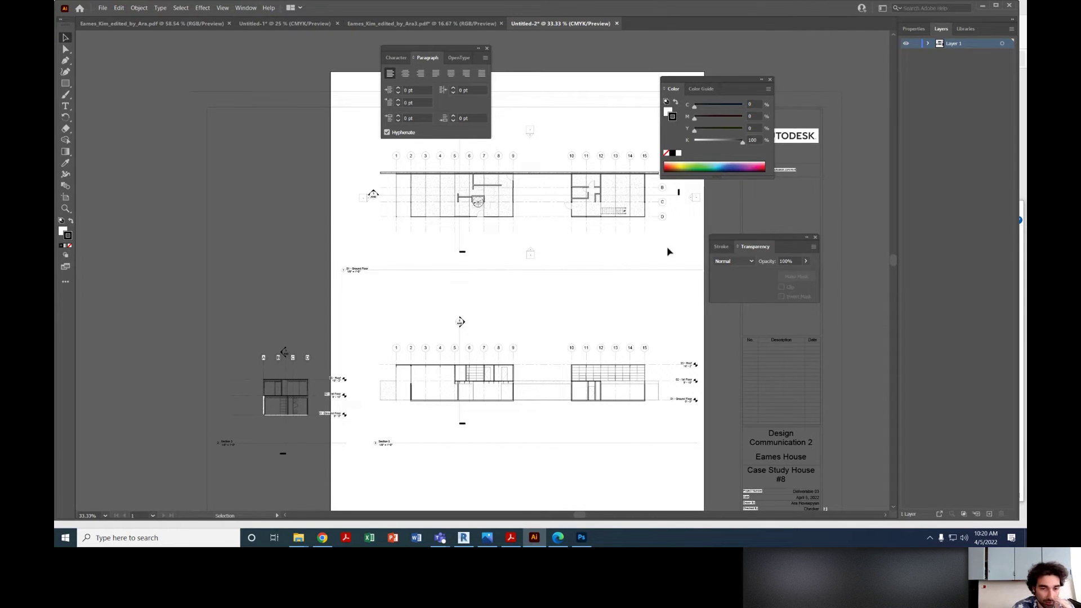
pyautogui.scroll(-1, 580, 319)
pyautogui.scroll(-4, 559, 318)
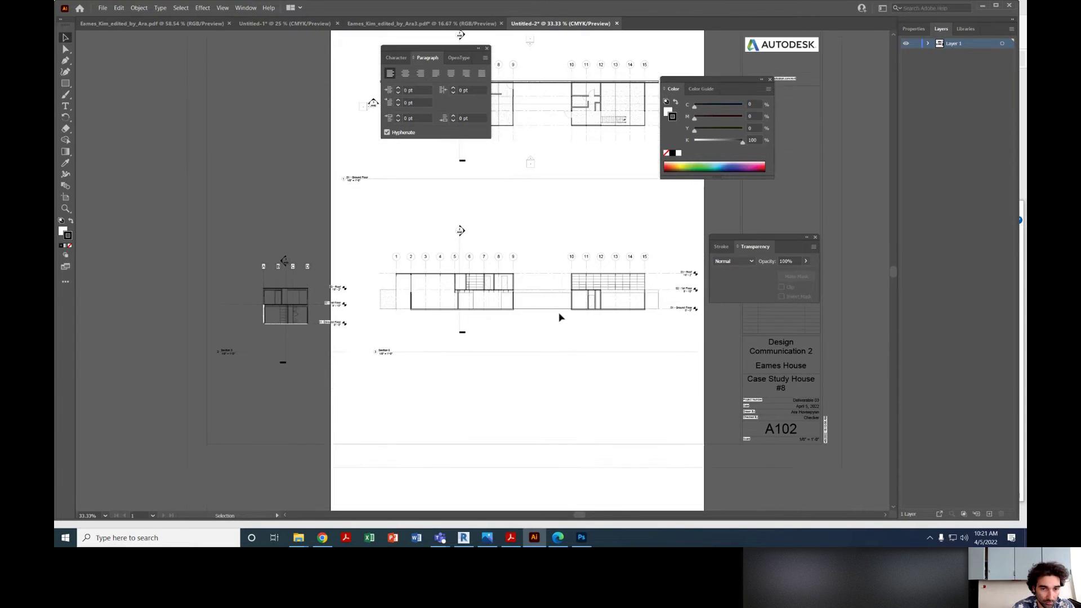
pyautogui.rightClick(531, 341)
pyautogui.click(514, 342)
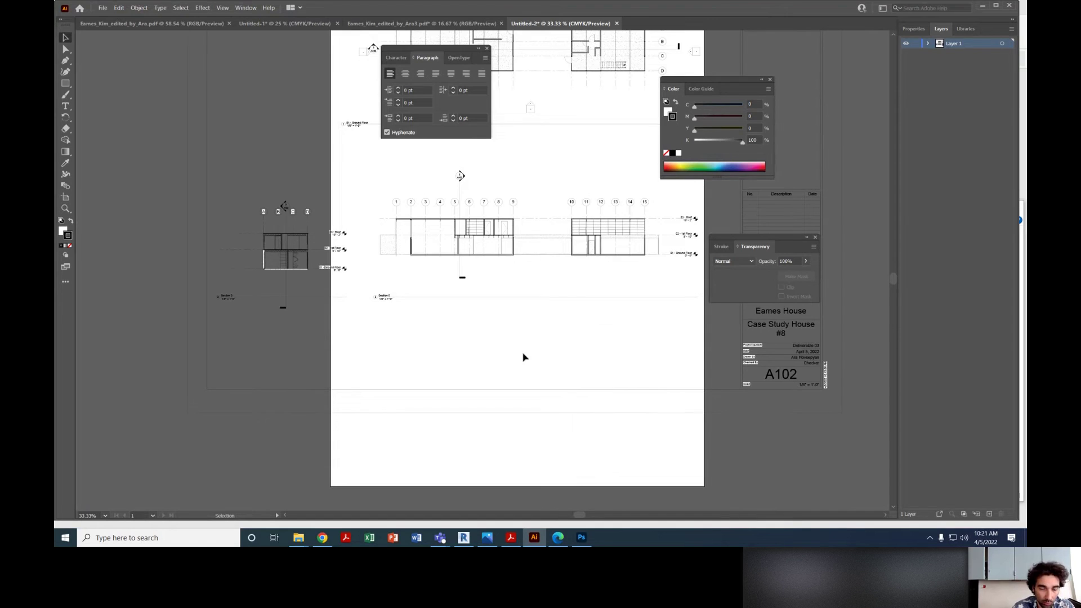
pyautogui.scroll(2, 563, 369)
pyautogui.scroll(2, 564, 377)
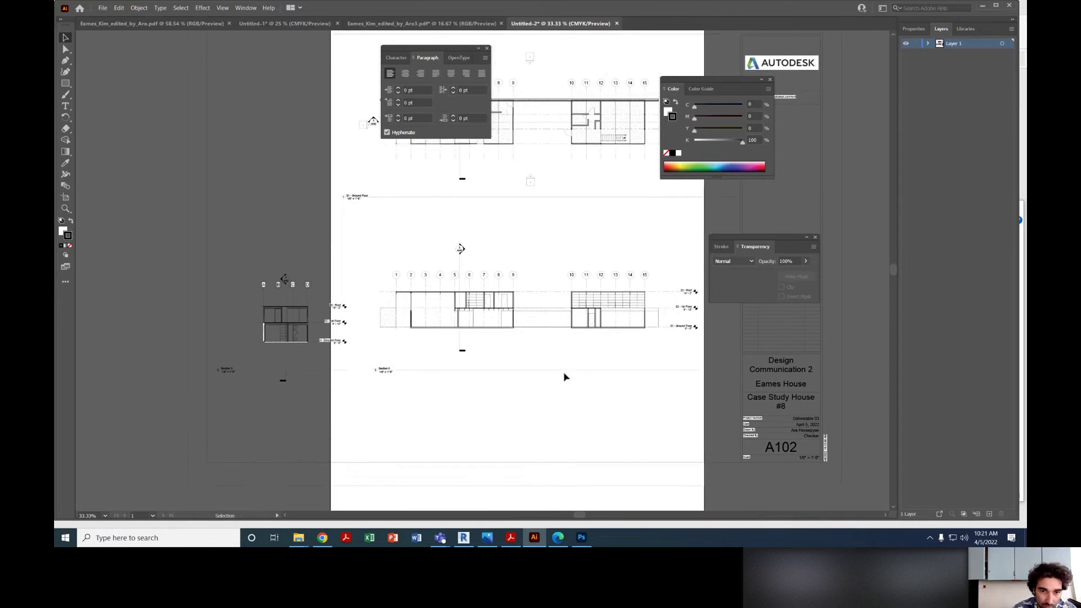
pyautogui.keyDown('alt'); pyautogui.scroll(-1, 585, 306); pyautogui.keyUp('alt')
pyautogui.press('space')
pyautogui.moveTo(585, 340); pyautogui.dragTo(528, 385)
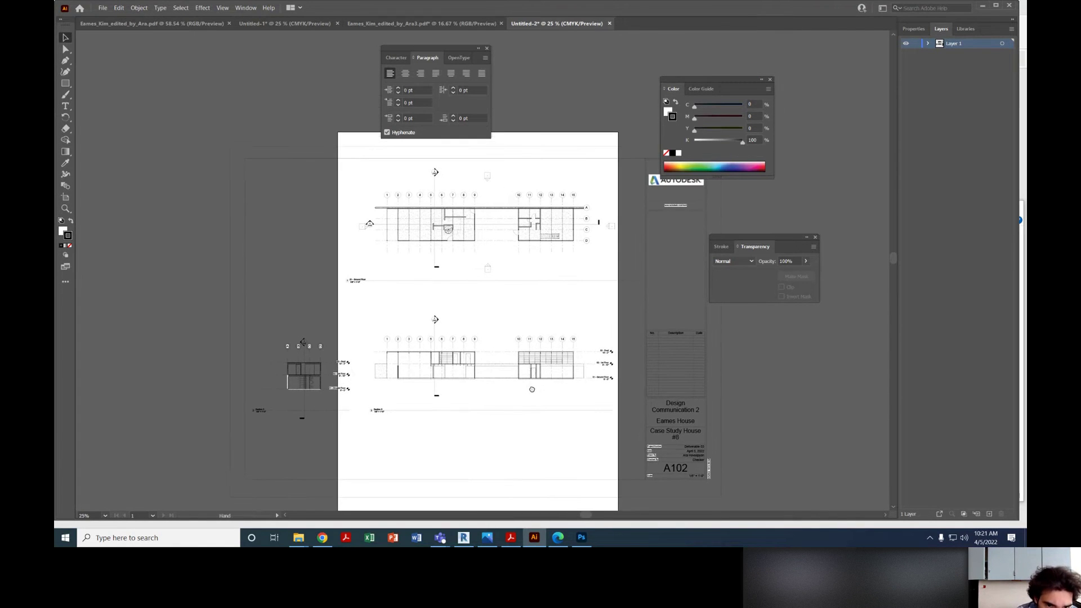
pyautogui.keyDown('alt'); pyautogui.scroll(-1, 532, 381); pyautogui.keyUp('alt')
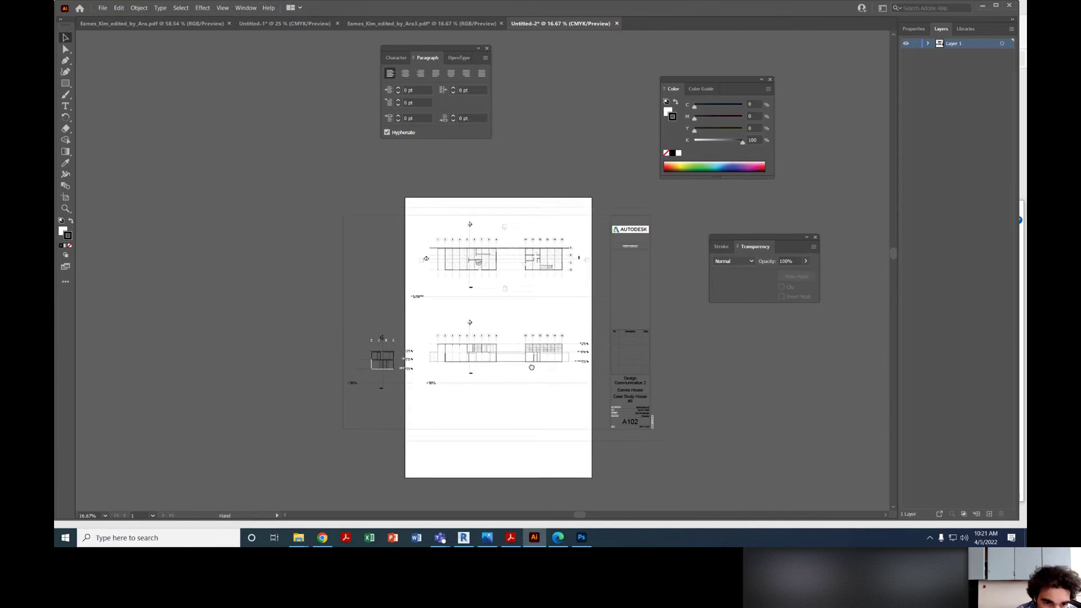
# Step: Try scaling all the sheet artwork uniformly to 50%, check its fit on the portrait artboard, and undo the scaling
pyautogui.keyDown('alt'); pyautogui.scroll(1, 538, 360); pyautogui.keyUp('alt')
pyautogui.keyDown('alt'); pyautogui.scroll(-1, 551, 339); pyautogui.keyUp('alt')
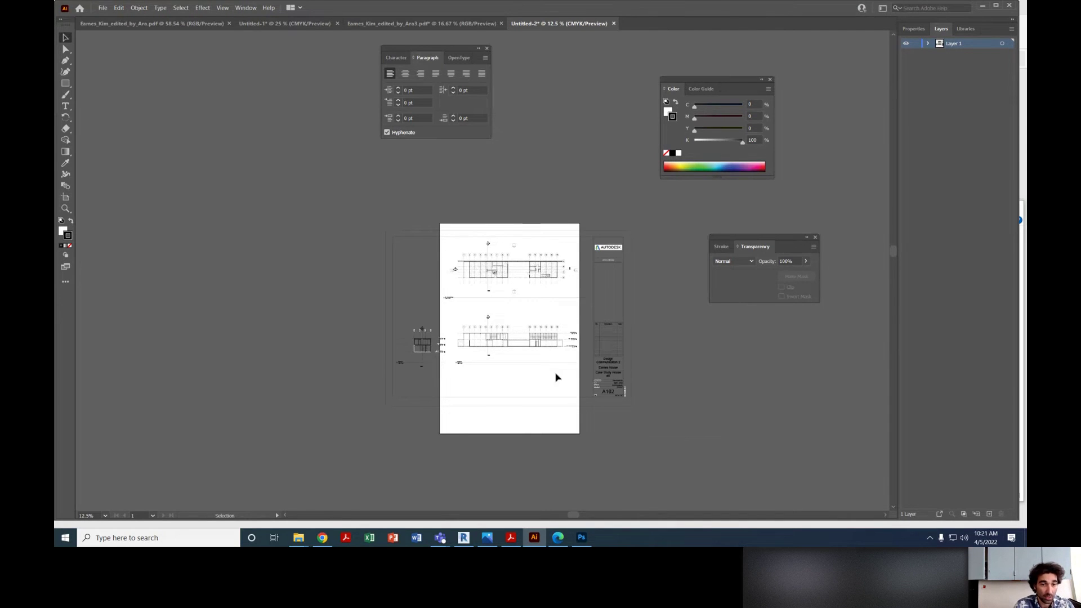
pyautogui.hotkey('ctrl', 'a')
pyautogui.click(140, 8)
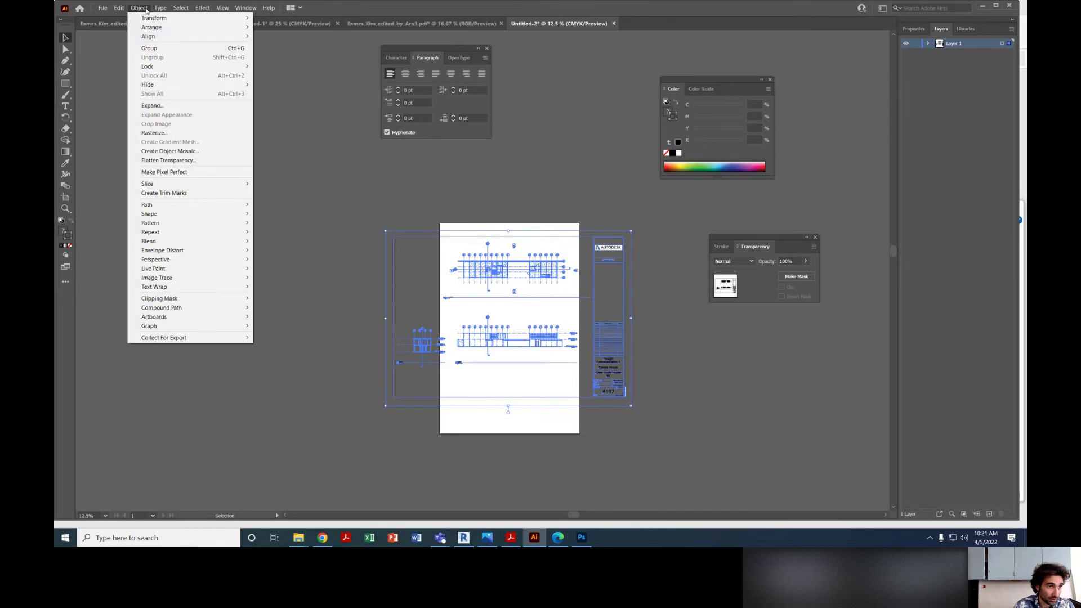
pyautogui.moveTo(199, 224)
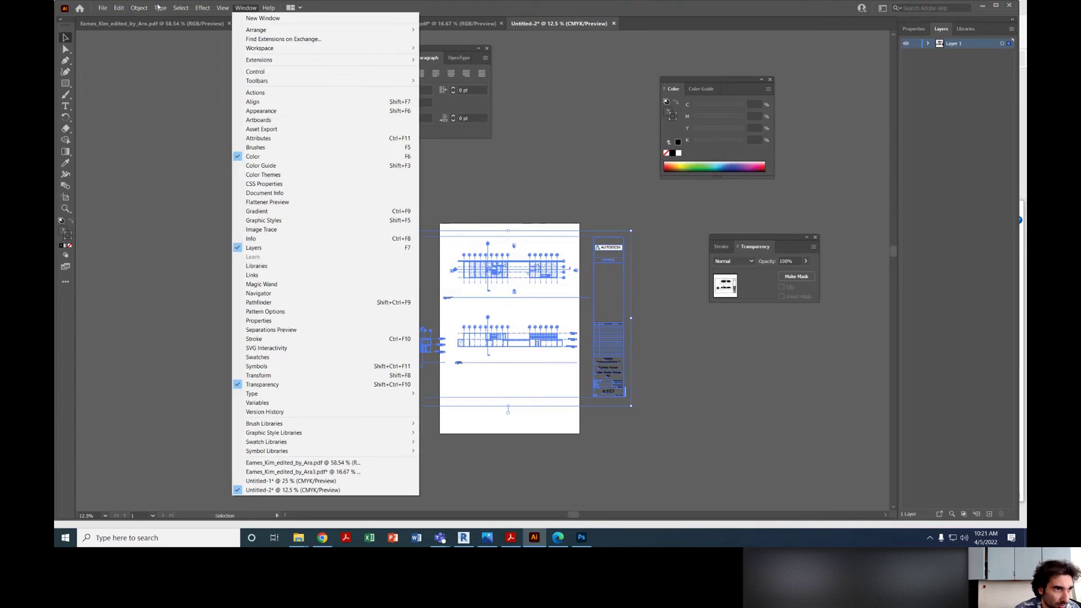
pyautogui.moveTo(179, 9)
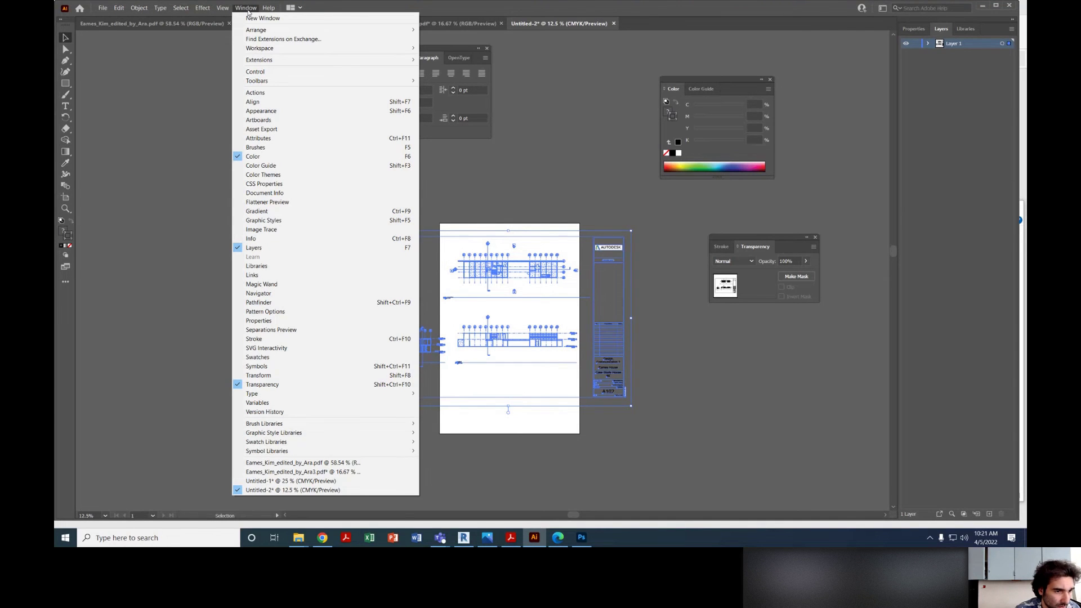
pyautogui.moveTo(105, 8)
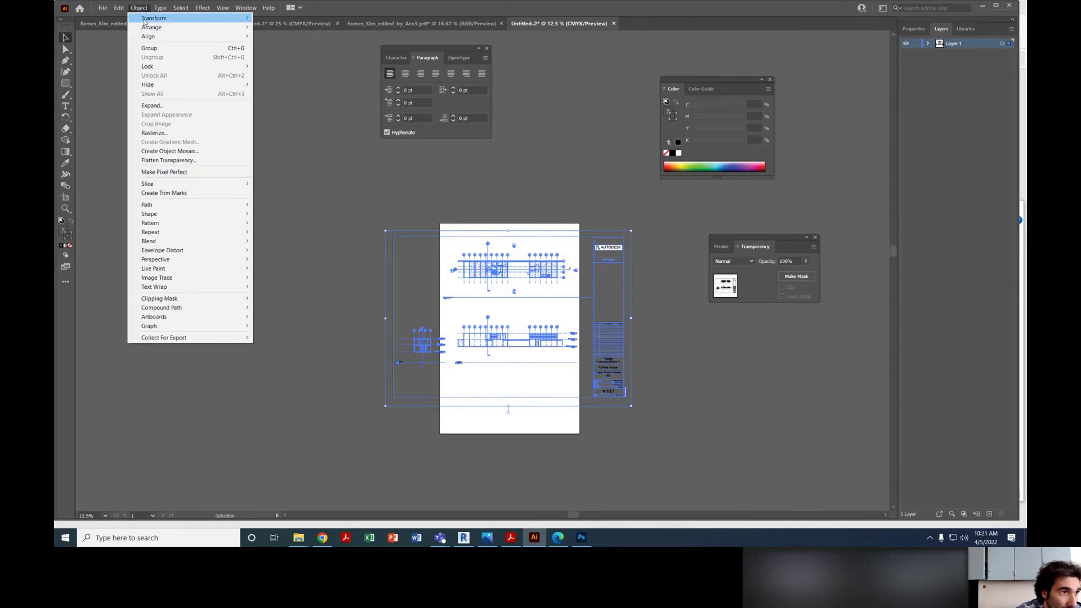
pyautogui.click(294, 59)
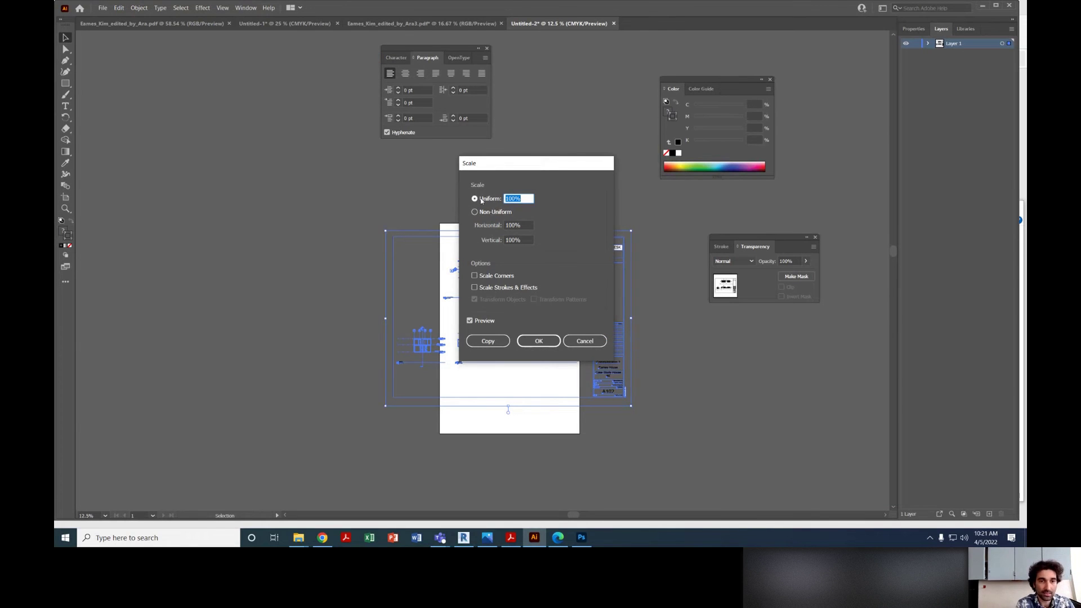
pyautogui.write('50')
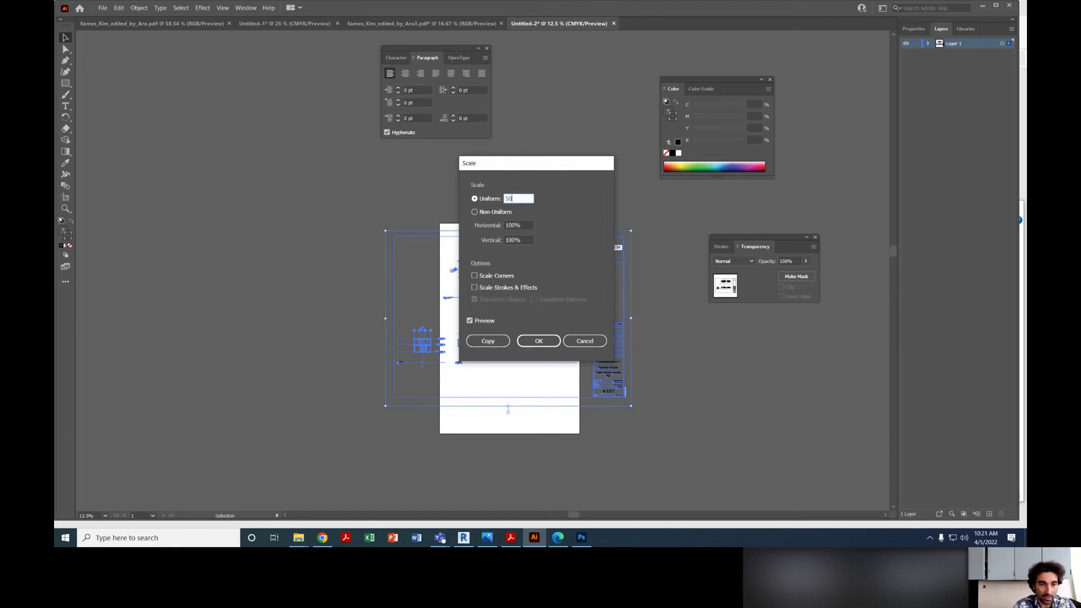
pyautogui.press('Return')
pyautogui.click(480, 254)
pyautogui.keyDown('alt'); pyautogui.scroll(2, 511, 304); pyautogui.keyUp('alt')
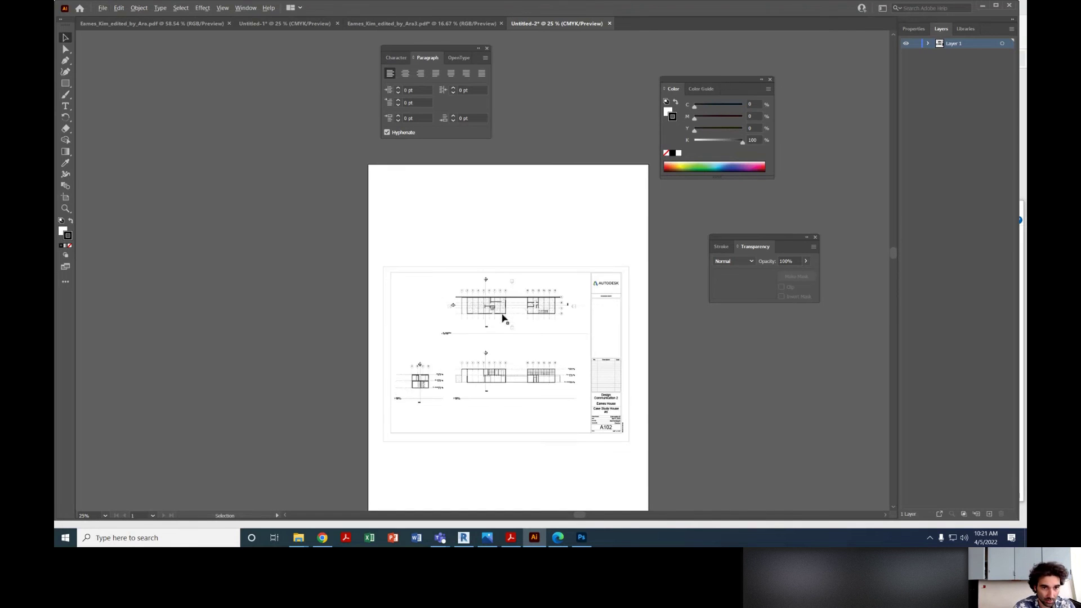
pyautogui.keyDown('alt'); pyautogui.scroll(-1, 502, 314); pyautogui.keyUp('alt')
pyautogui.hotkey('ctrl', 'z')
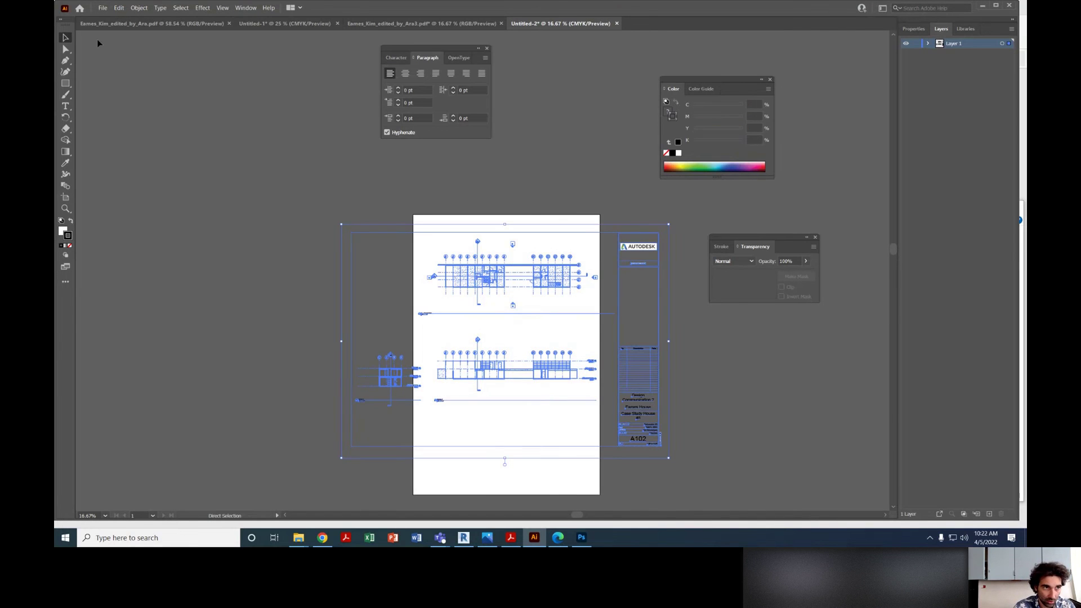
# Step: Try scaling all the sheet artwork uniformly to 200%, compare it with the artboard, then undo the enlargement and deselect the artwork
pyautogui.click(139, 8)
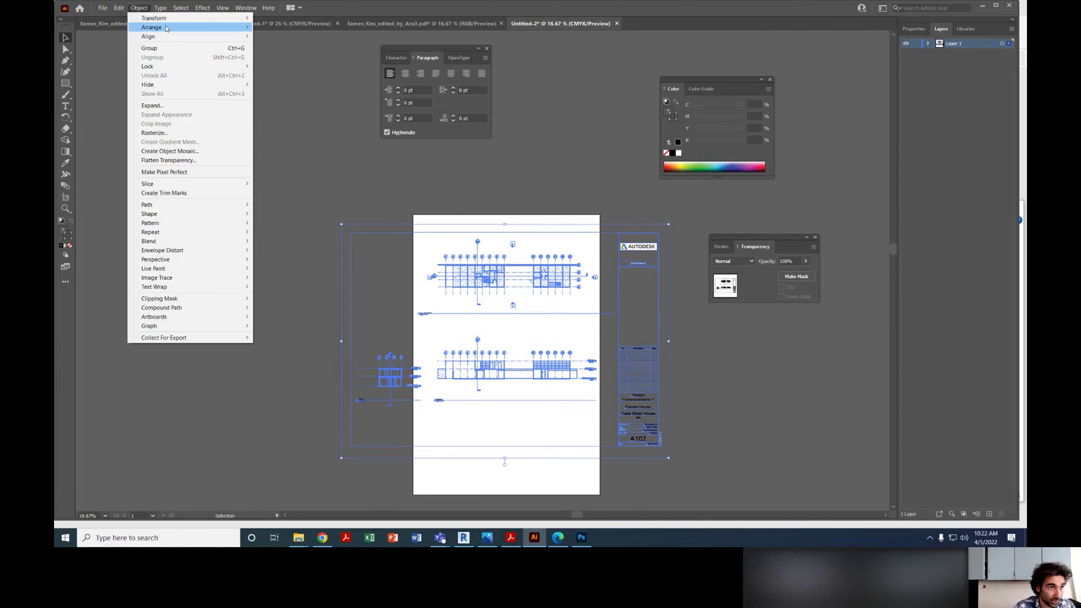
pyautogui.click(278, 57)
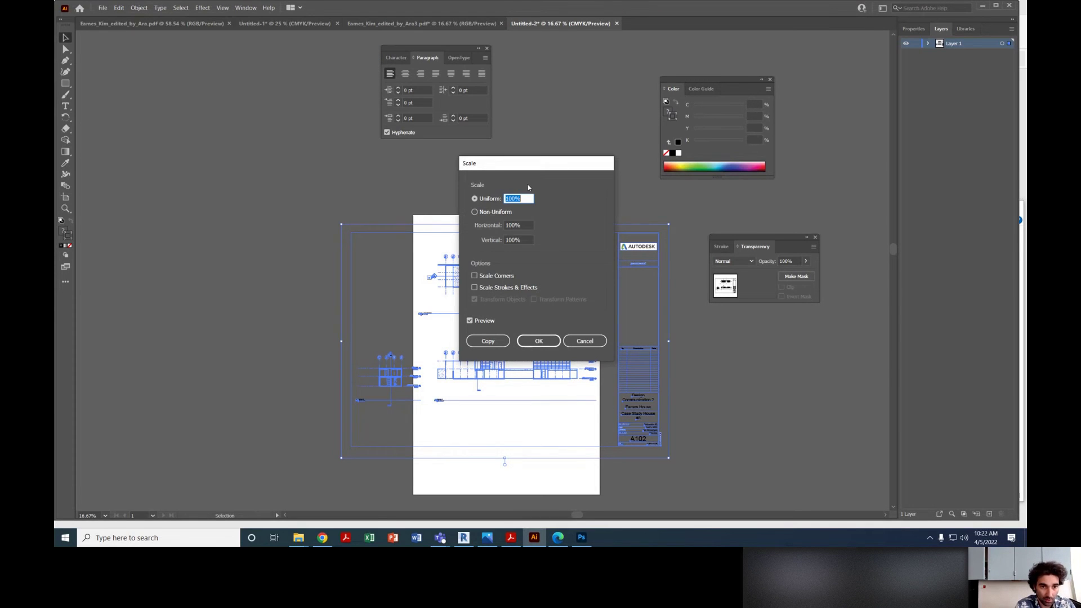
pyautogui.write('200')
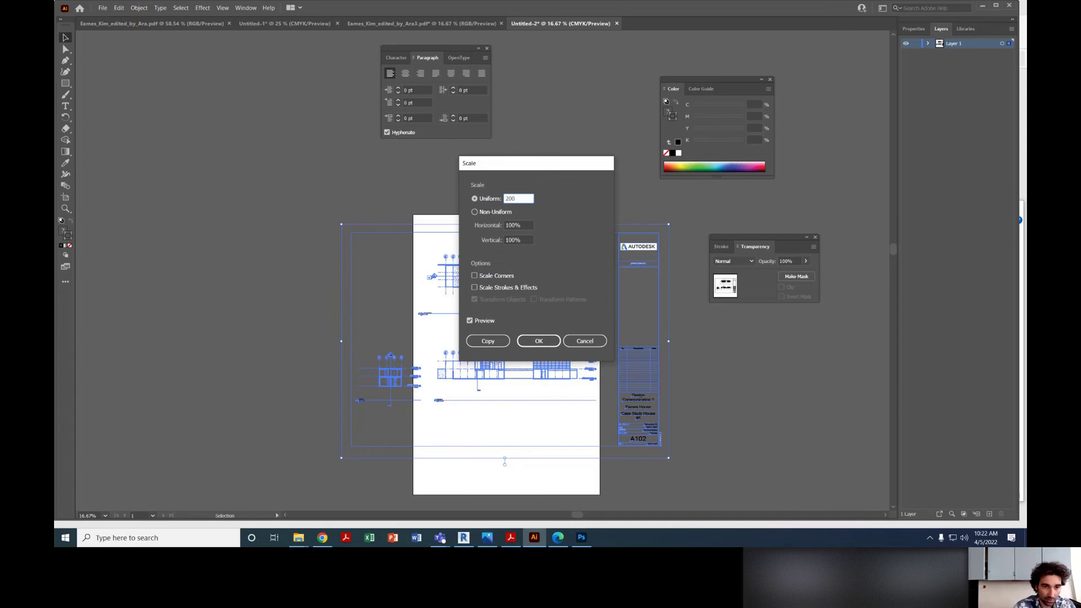
pyautogui.press('Return')
pyautogui.click(536, 321)
pyautogui.keyDown('alt'); pyautogui.scroll(-1, 536, 321); pyautogui.keyUp('alt')
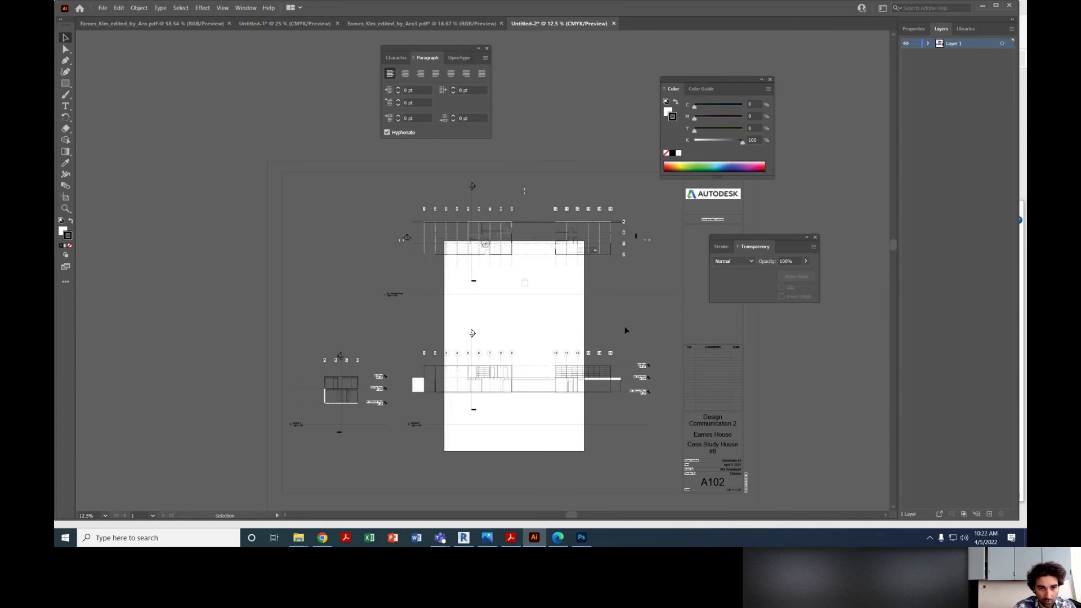
pyautogui.hotkey('ctrl', 'z')
pyautogui.click(563, 213)
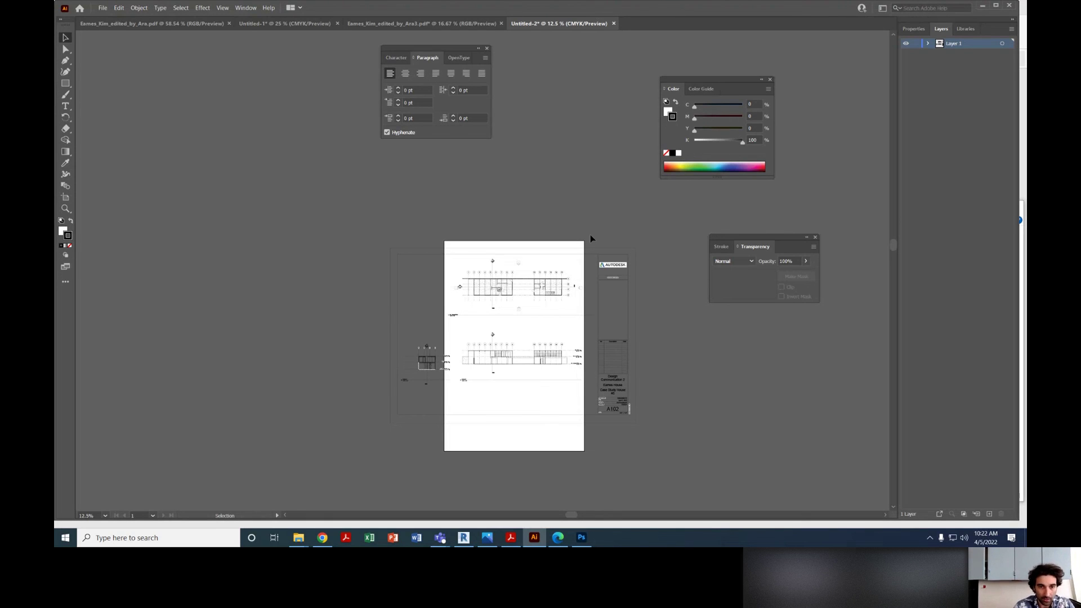
pyautogui.scroll(-1, 591, 238)
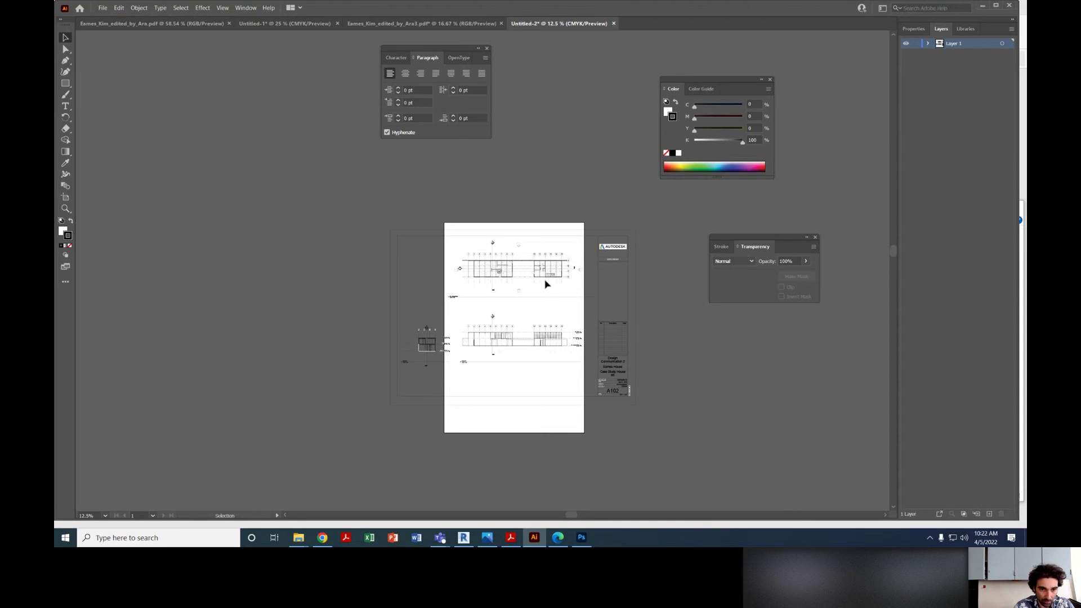
pyautogui.scroll(1, 590, 434)
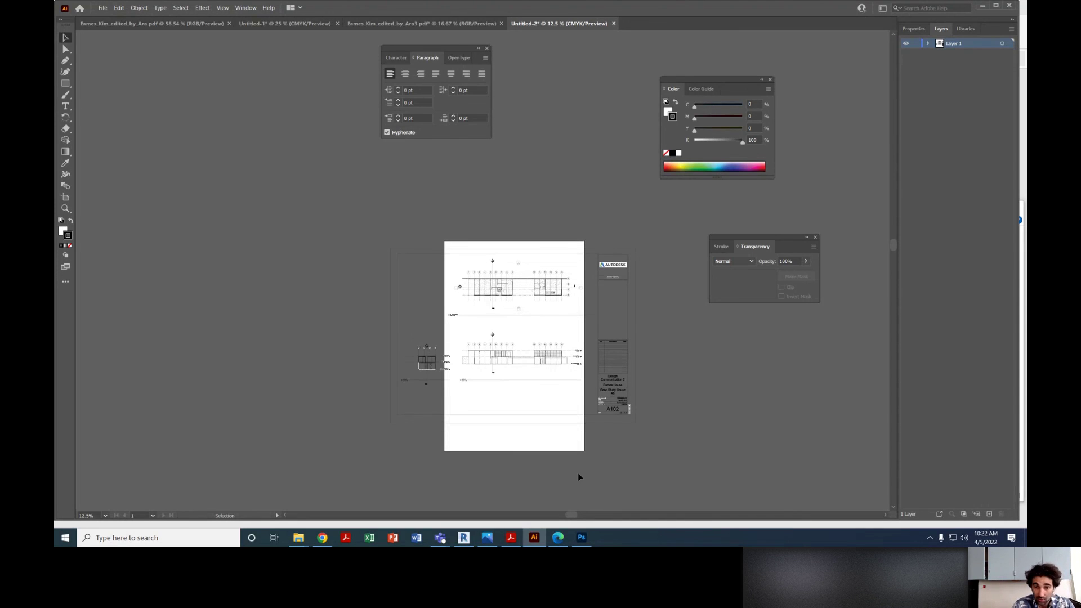